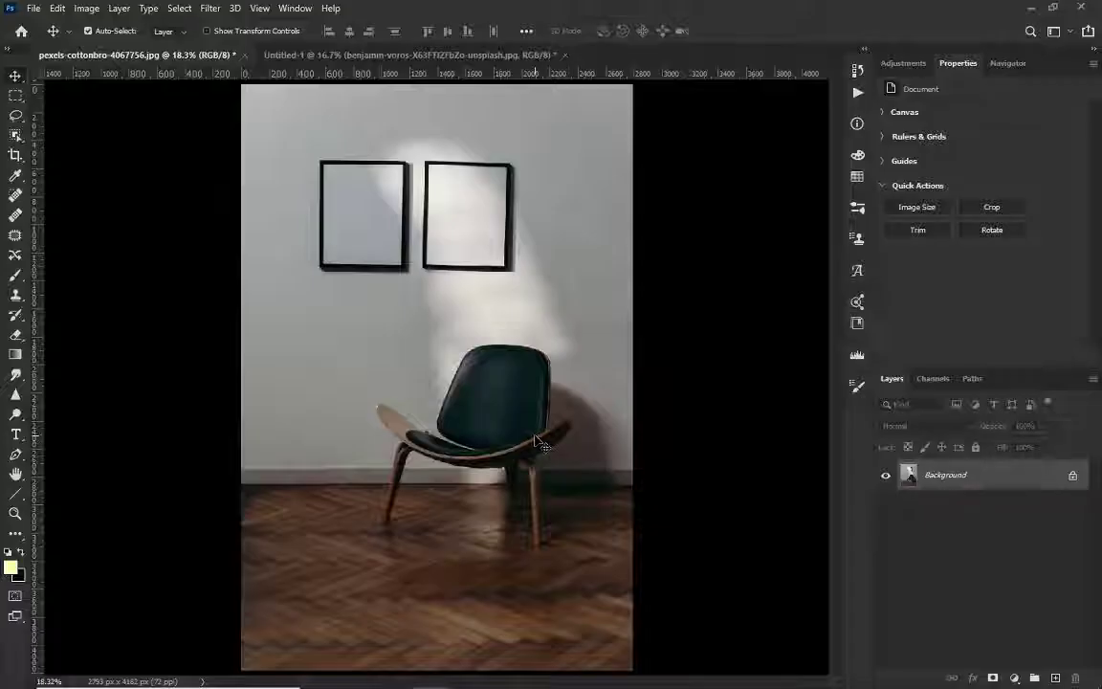
# Step: Copy the green storefront window from Untitled-1 and paste it into the chair room as Layer 1
pyautogui.click(441, 57)
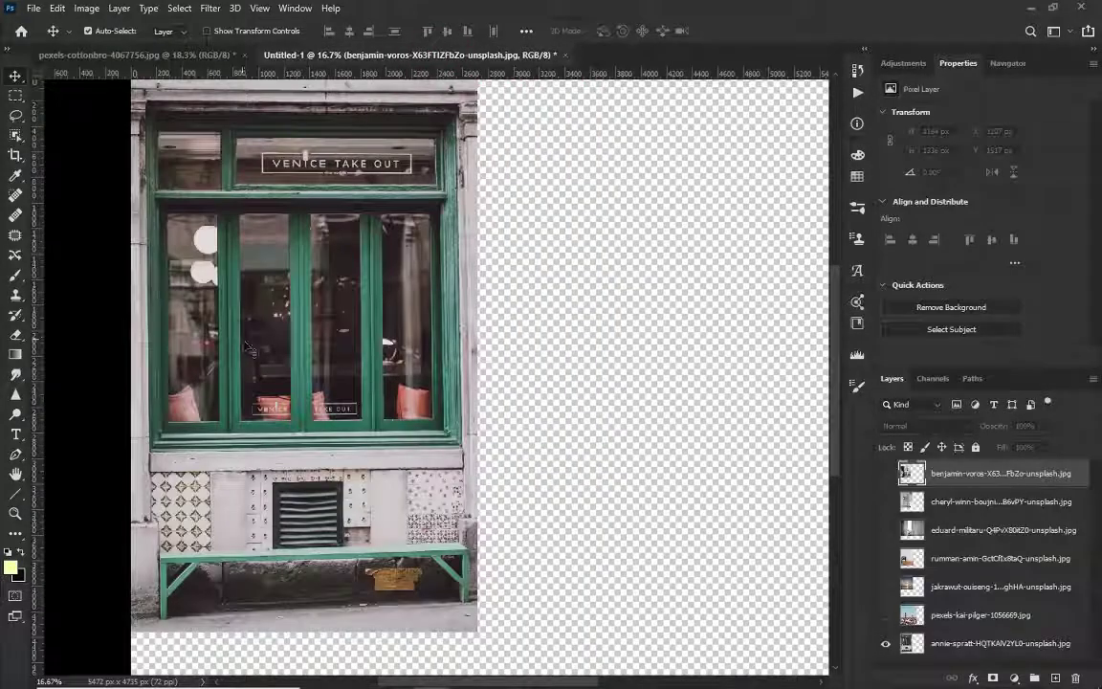
pyautogui.click(18, 97)
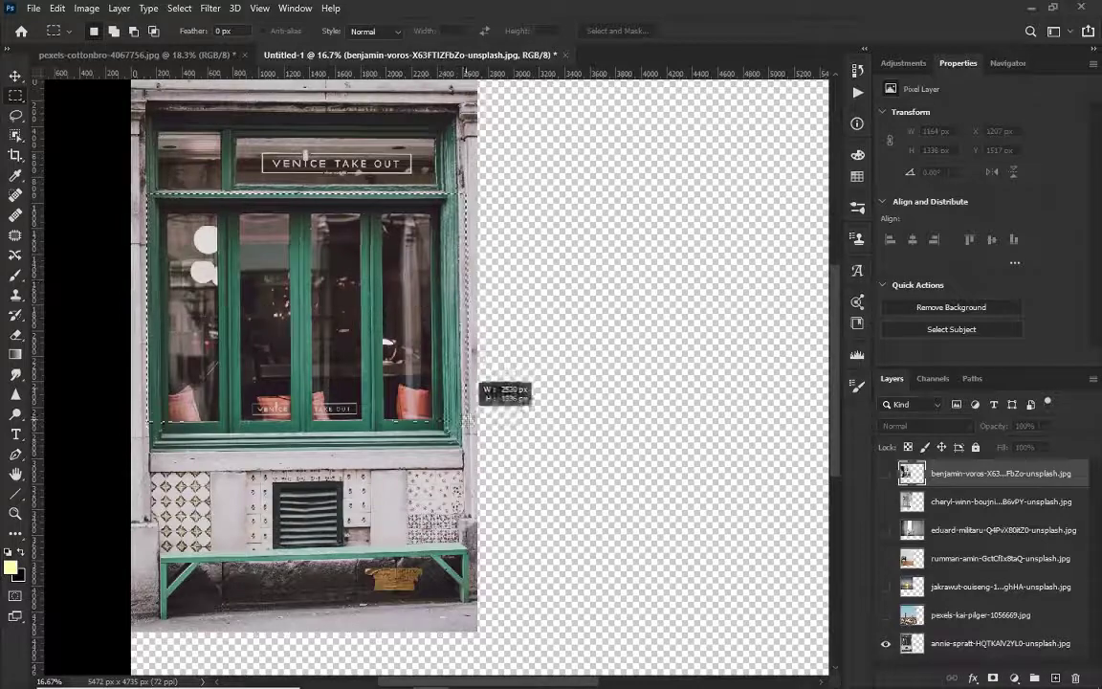
pyautogui.moveTo(461, 262); pyautogui.dragTo(469, 452)
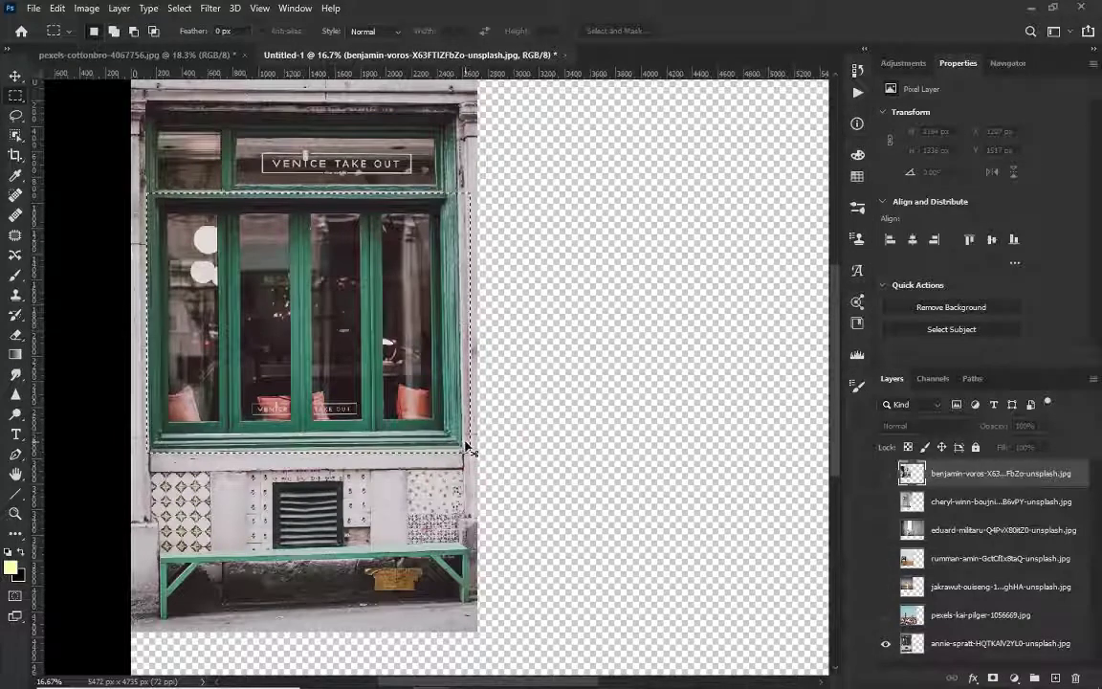
pyautogui.click(914, 645)
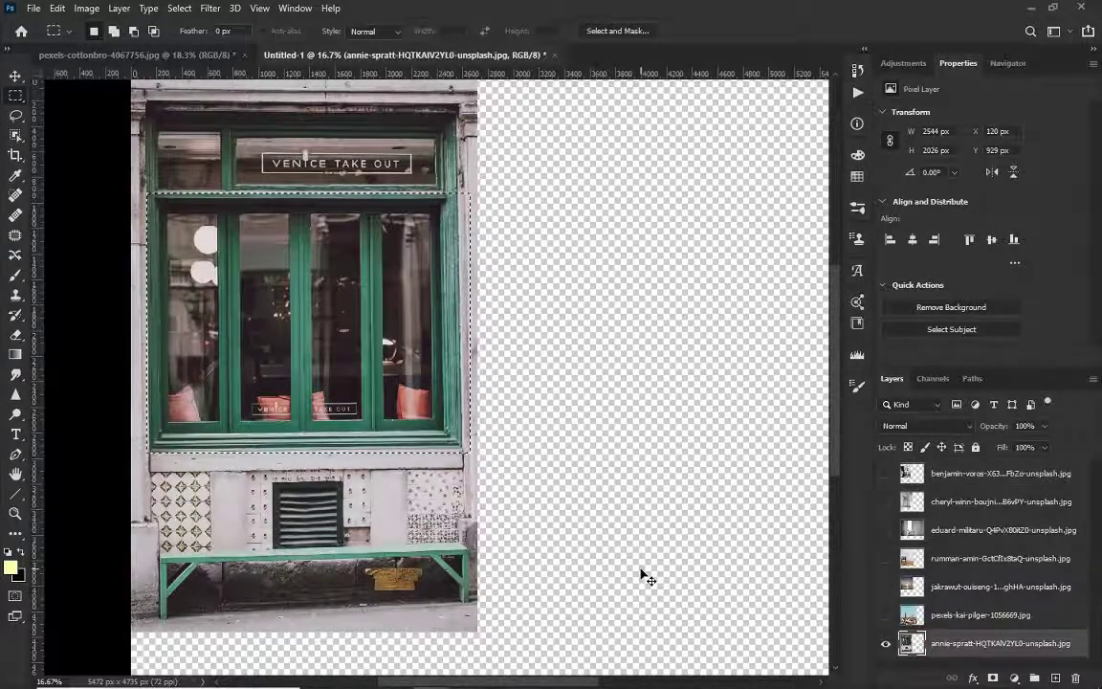
pyautogui.hotkey('ctrl', 'Tab')
pyautogui.hotkey('ctrl', 'v')
pyautogui.scroll(1, 389, 309)
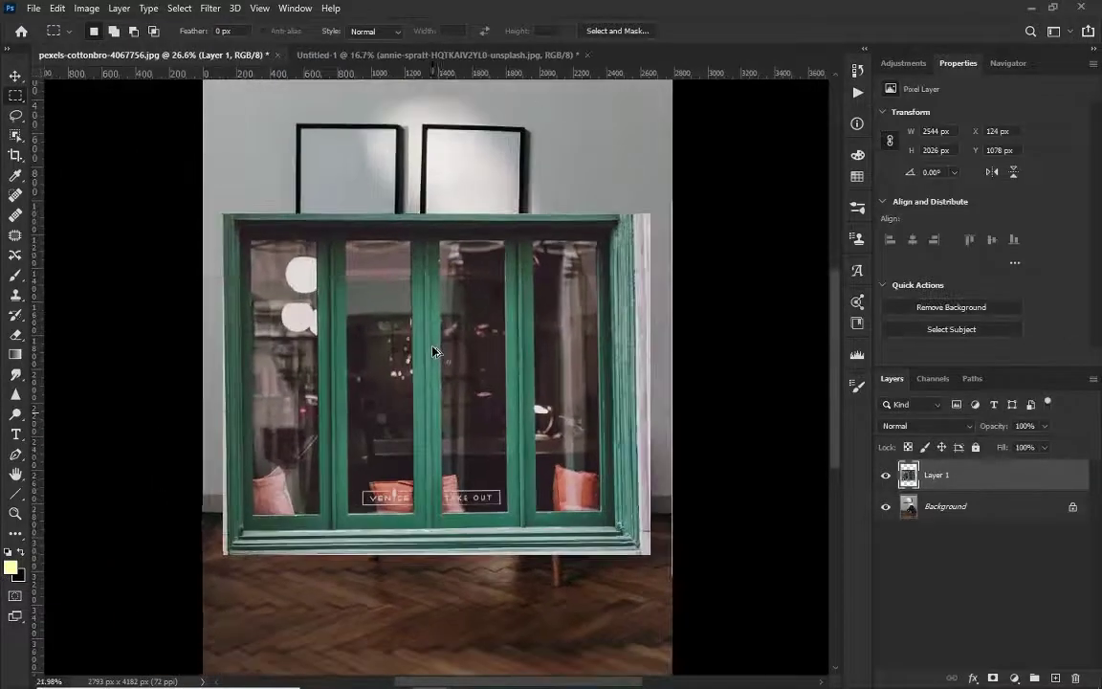
pyautogui.hotkey('ctrl', 't')
# Step: Level Layer 1, scale it to about 116% and move it up over the wall above the chair
pyautogui.moveTo(370, 168)
pyautogui.mouseDown()
pyautogui.moveTo(404, 160)
pyautogui.moveTo(382, 159)
pyautogui.mouseUp()
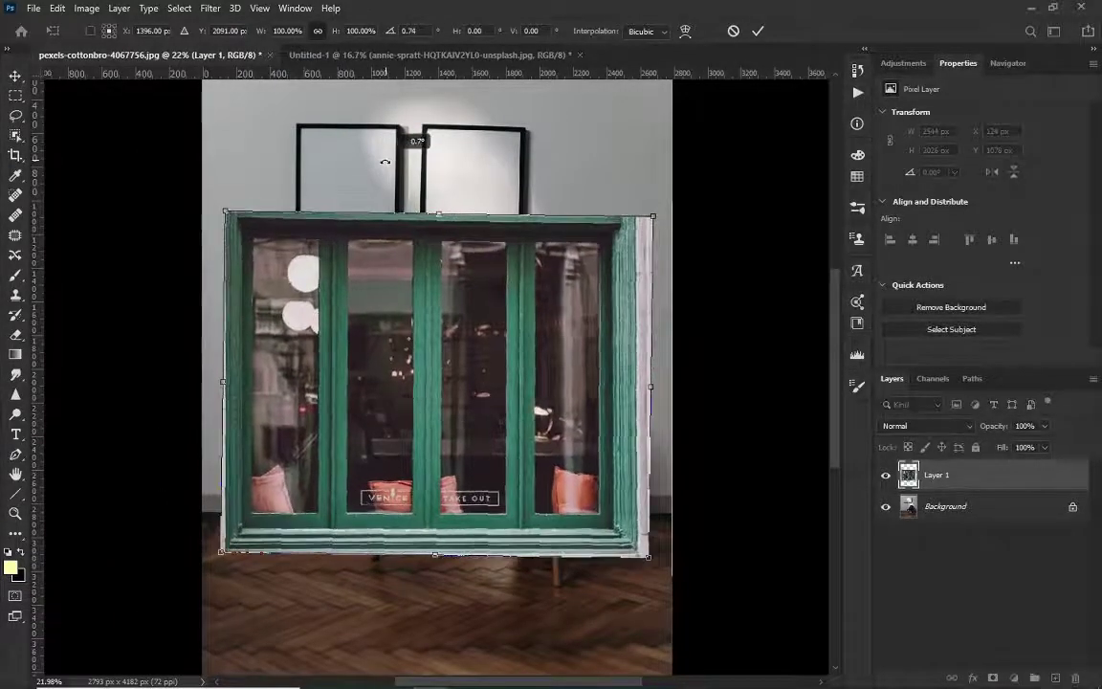
pyautogui.moveTo(449, 490)
pyautogui.mouseDown()
pyautogui.moveTo(455, 369)
pyautogui.moveTo(435, 306)
pyautogui.mouseUp()
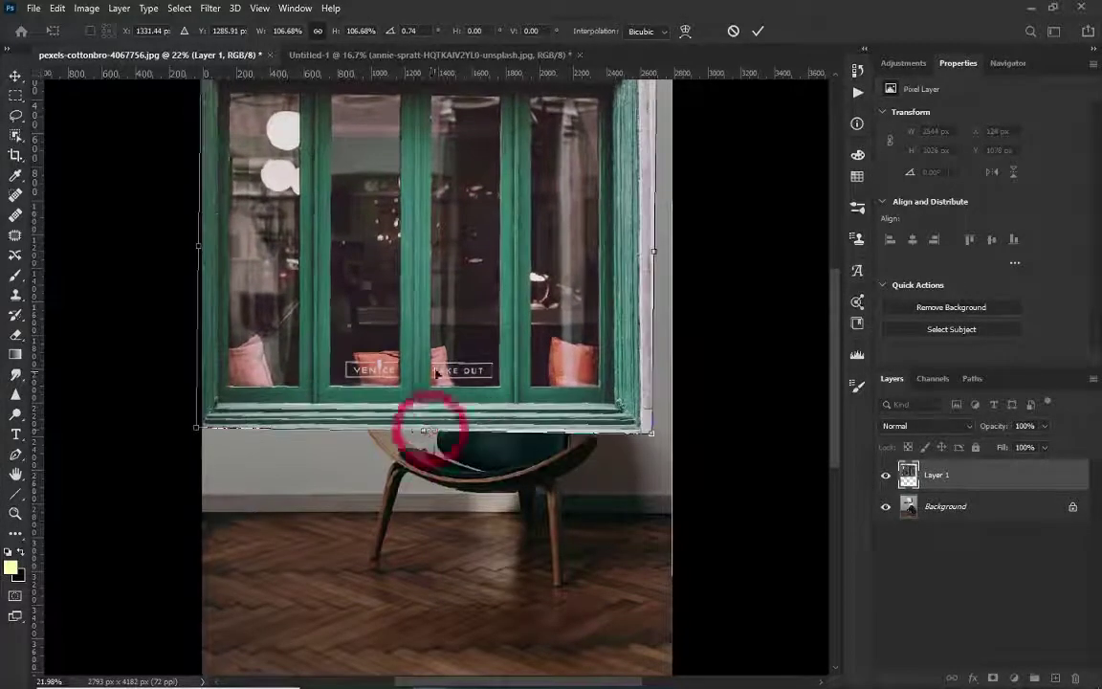
pyautogui.moveTo(424, 405)
pyautogui.mouseDown()
pyautogui.moveTo(463, 361)
pyautogui.moveTo(466, 324)
pyautogui.moveTo(455, 323)
pyautogui.moveTo(466, 332)
pyautogui.mouseUp()
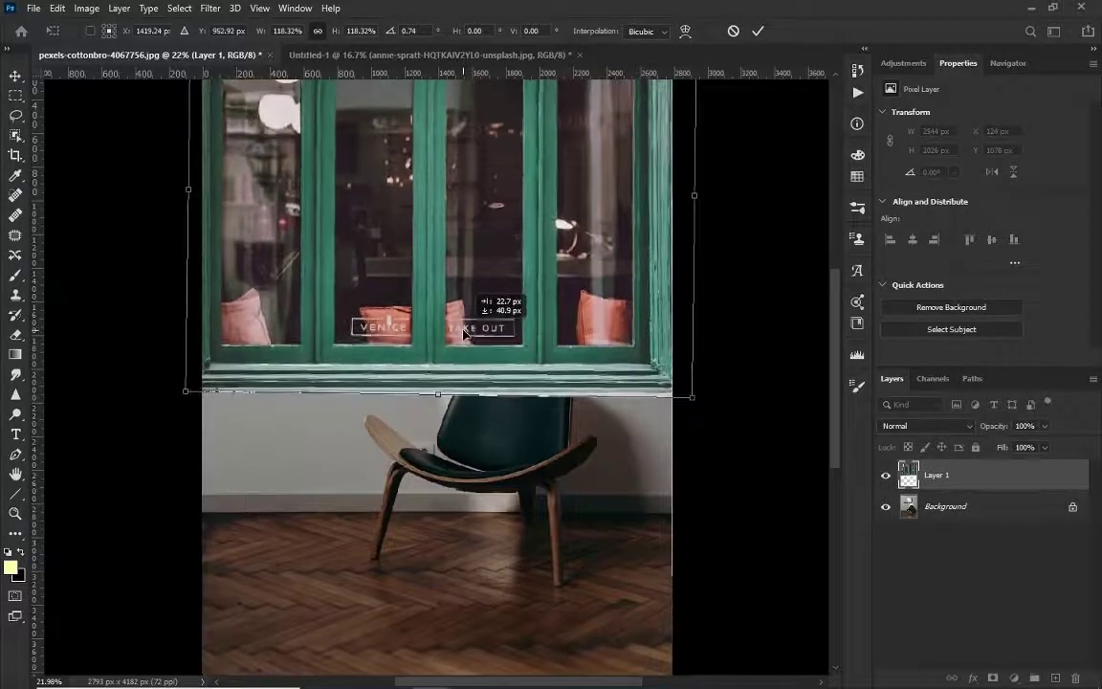
pyautogui.scroll(-2, 464, 332)
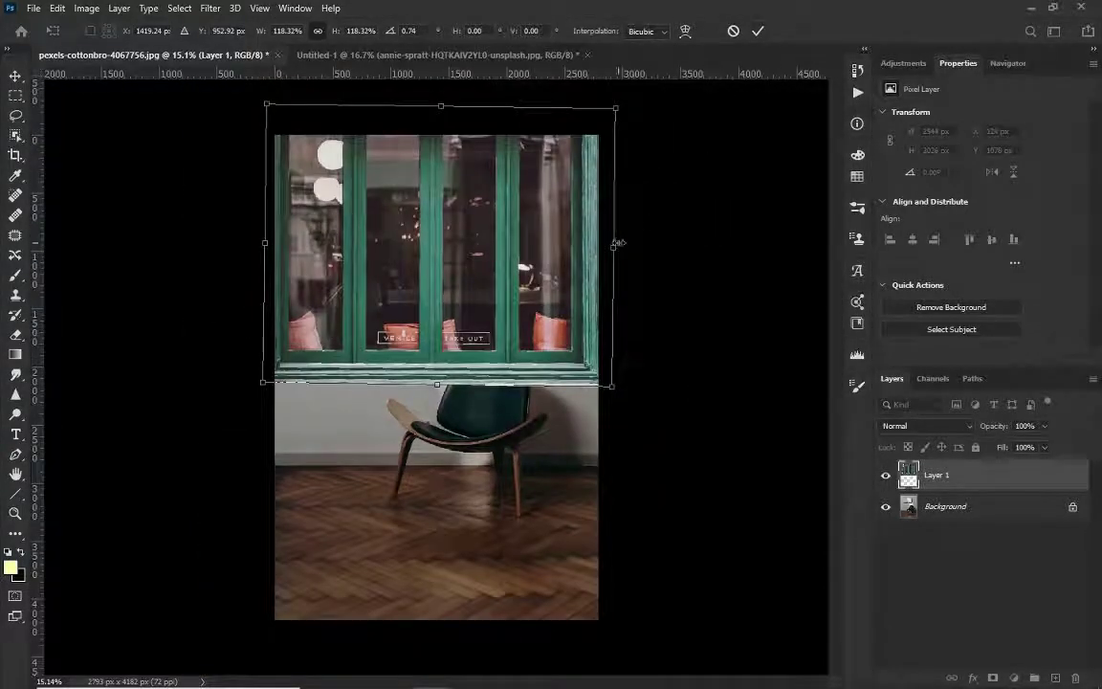
pyautogui.moveTo(619, 243); pyautogui.dragTo(608, 243)
pyautogui.moveTo(516, 297); pyautogui.dragTo(523, 298)
pyautogui.press('Return')
pyautogui.scroll(5, 522, 298)
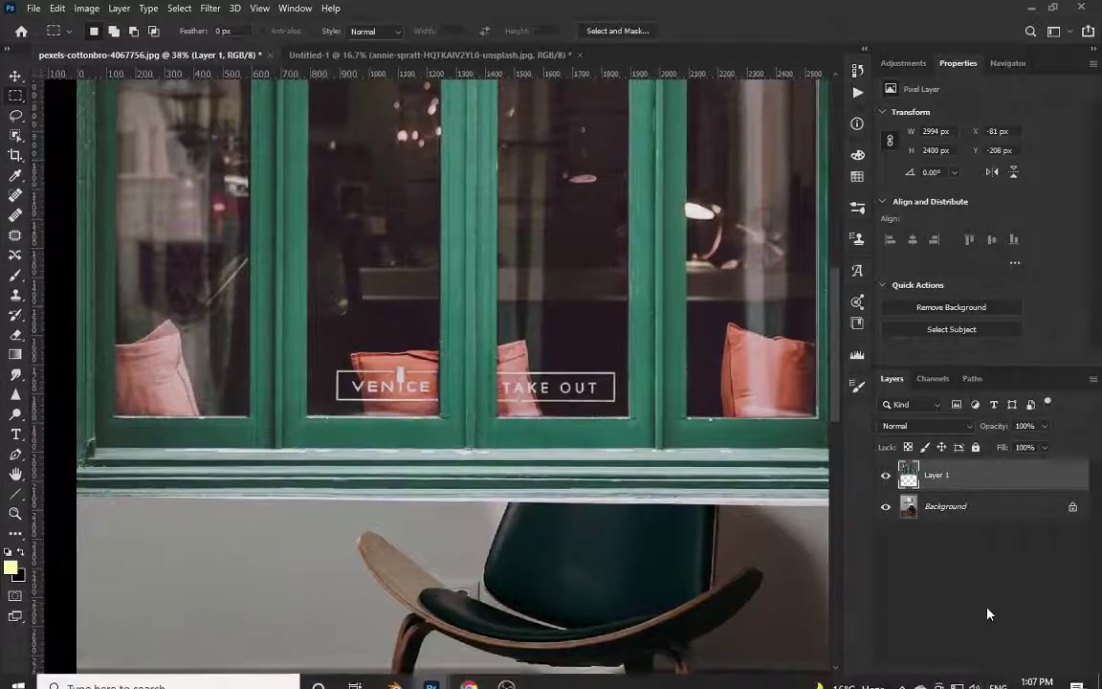
# Step: Add a layer mask to the window layer and pick a Hard Round brush
pyautogui.click(993, 677)
pyautogui.scroll(3, 295, 421)
pyautogui.press('b')
pyautogui.rightClick(246, 468)
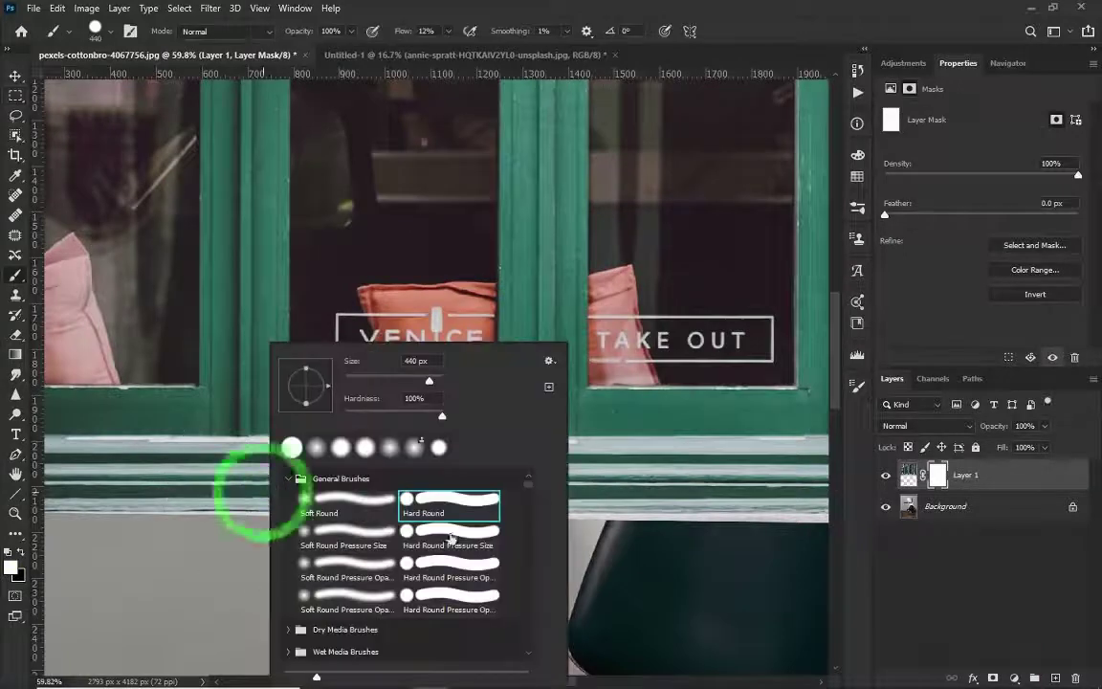
pyautogui.press('Escape')
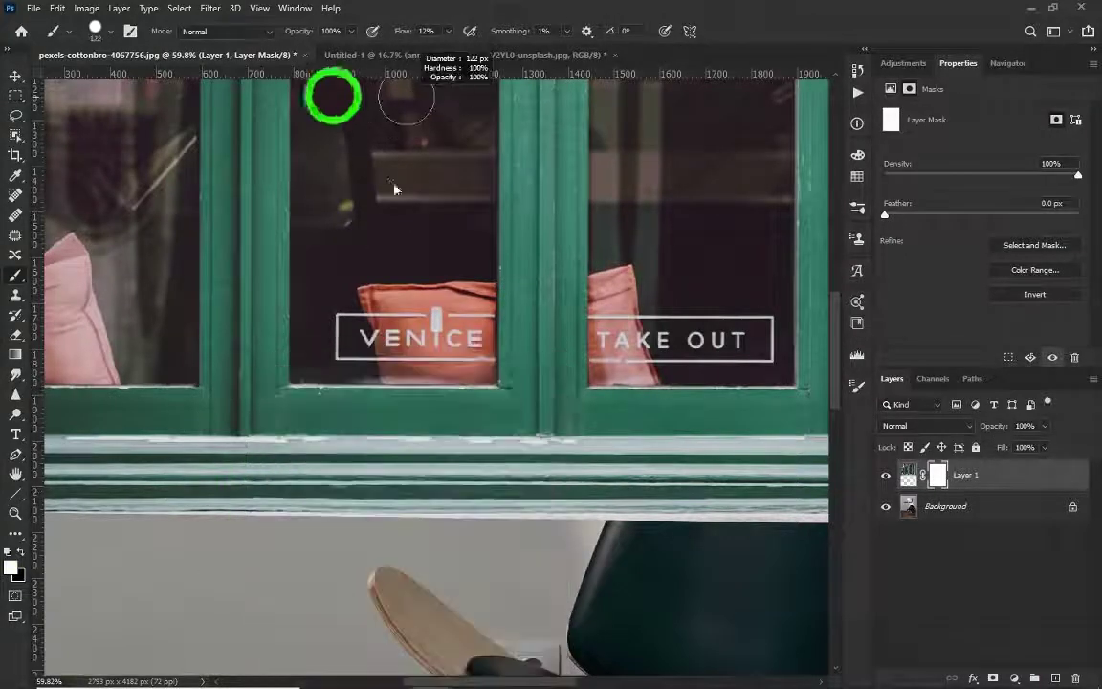
pyautogui.scroll(-2, 353, 409)
pyautogui.hscroll(-5, 353, 409)
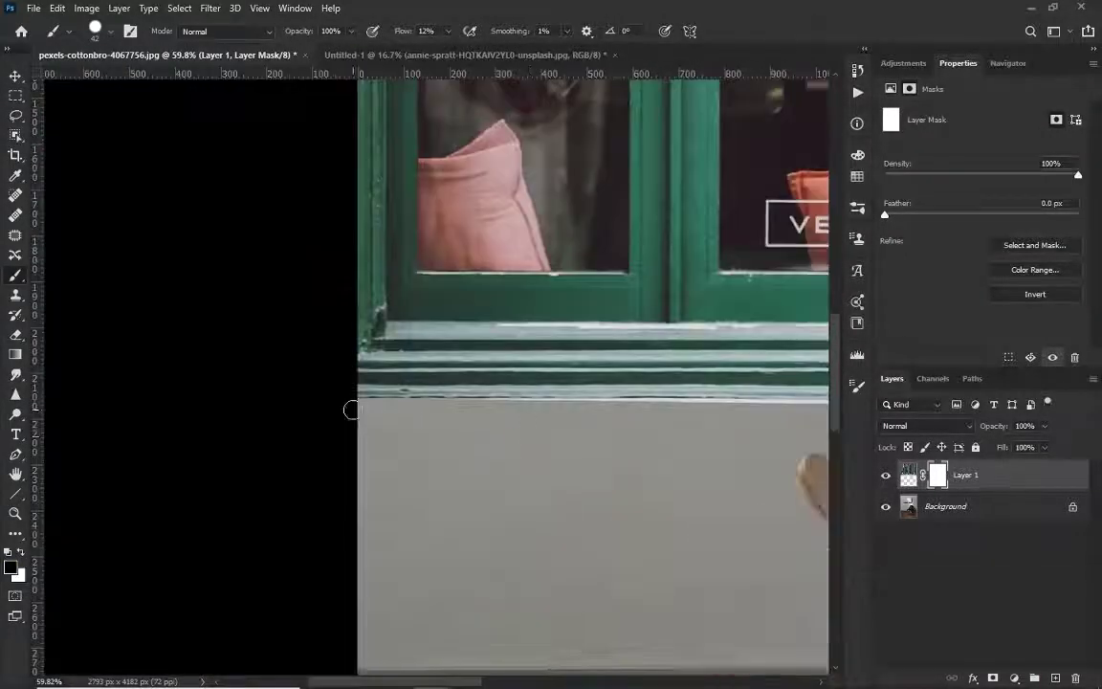
pyautogui.hscroll(5, 352, 409)
pyautogui.hscroll(-3, 728, 468)
pyautogui.scroll(5, 296, 536)
# Step: Set brush flow to 22% with a smaller size and brush black onto the mask along the window's edges
pyautogui.moveTo(396, 34); pyautogui.dragTo(406, 34)
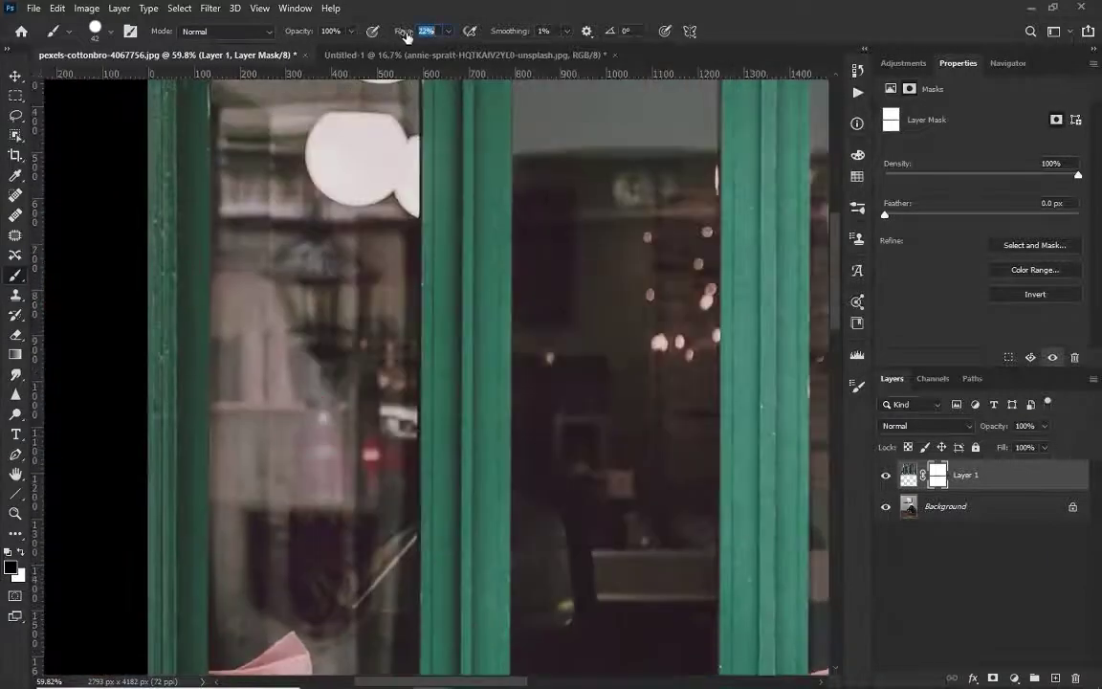
pyautogui.scroll(5, 352, 394)
pyautogui.press('[')
pyautogui.scroll(-10, 345, 442)
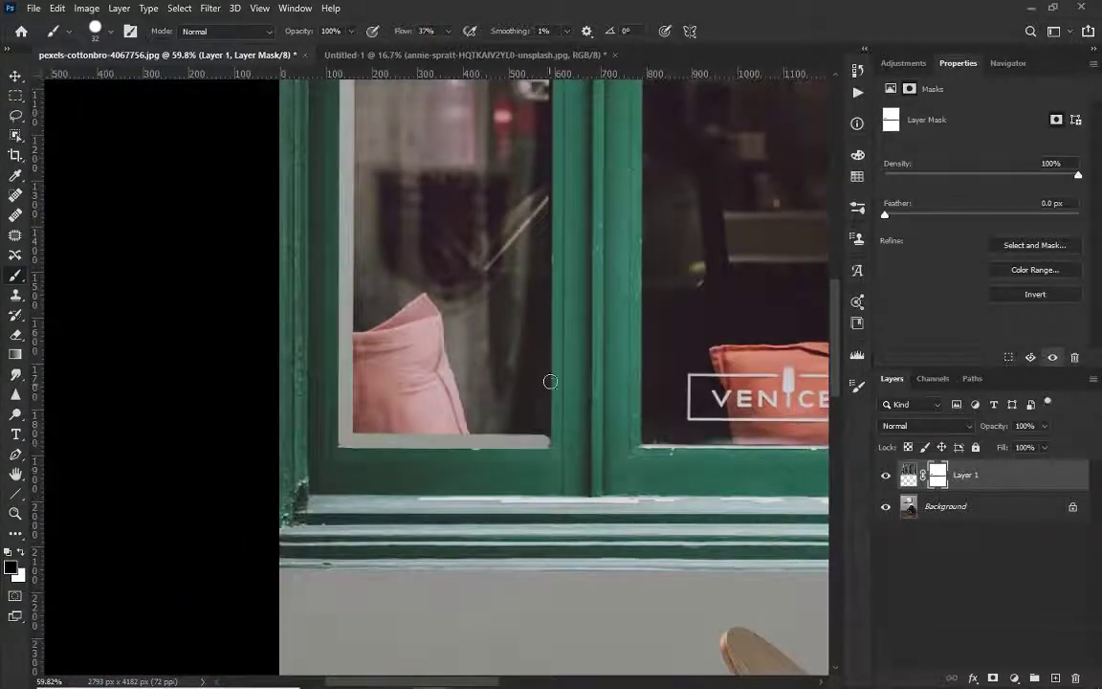
pyautogui.scroll(10, 550, 382)
pyautogui.scroll(3, 382, 249)
pyautogui.scroll(-4, 382, 249)
pyautogui.scroll(-3, 332, 82)
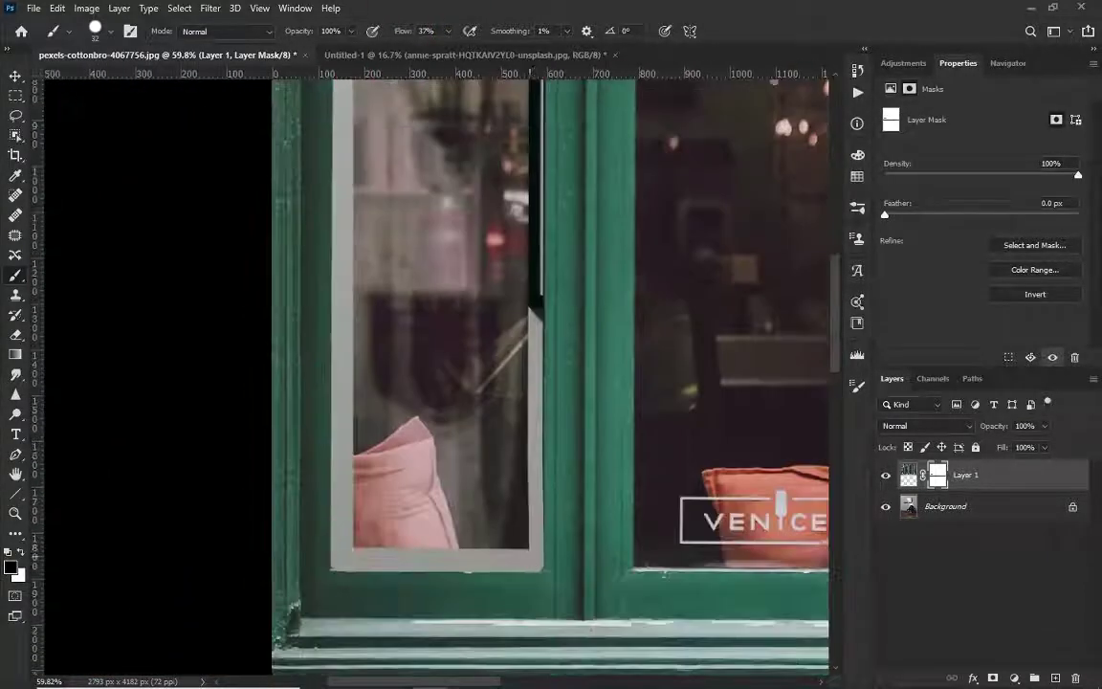
pyautogui.scroll(5, 436, 373)
pyautogui.scroll(3, 645, 303)
pyautogui.scroll(-8, 645, 303)
pyautogui.hscroll(5, 349, 466)
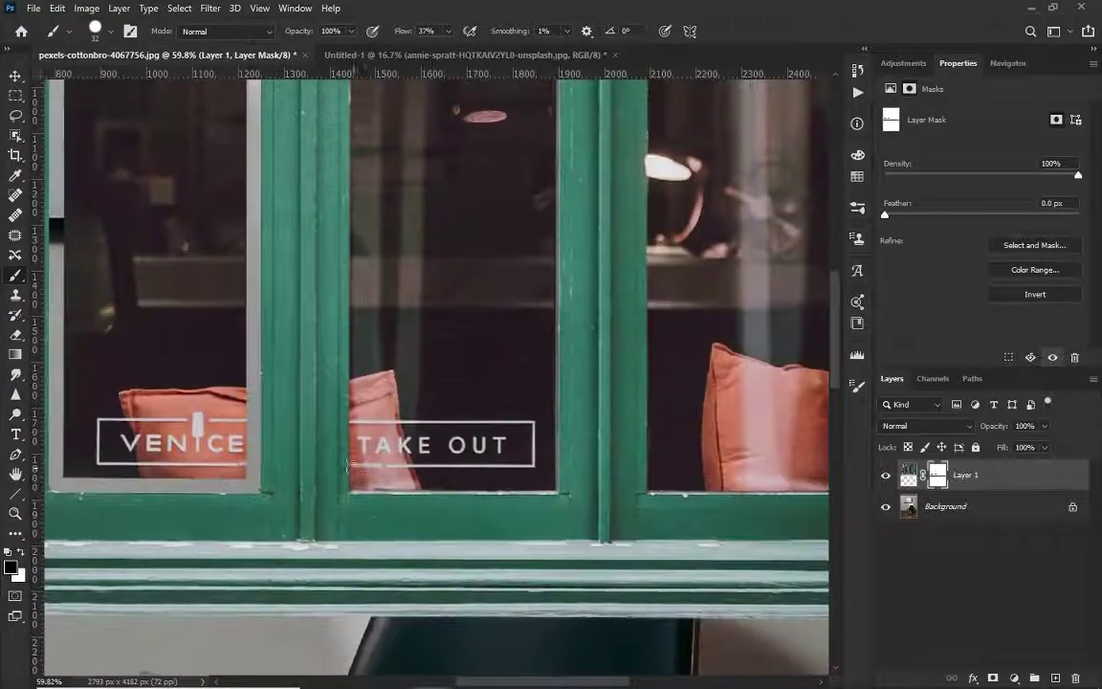
pyautogui.moveTo(552, 485); pyautogui.dragTo(488, 531)
pyautogui.scroll(-5, 296, 555)
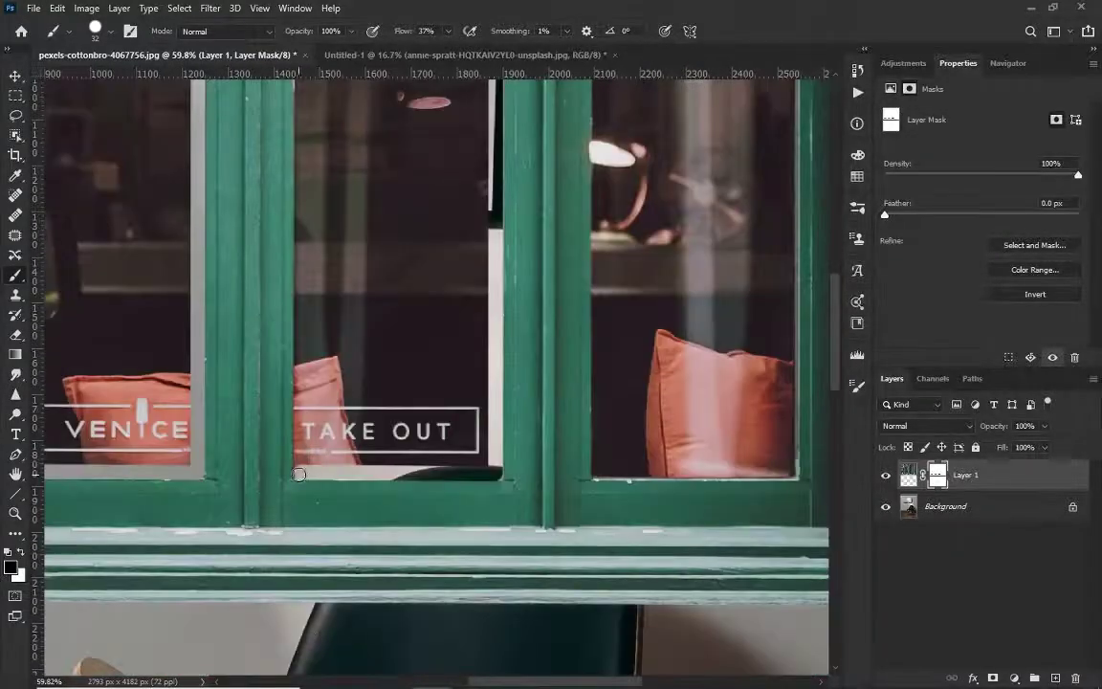
pyautogui.hscroll(5, 527, 442)
pyautogui.scroll(5, 527, 442)
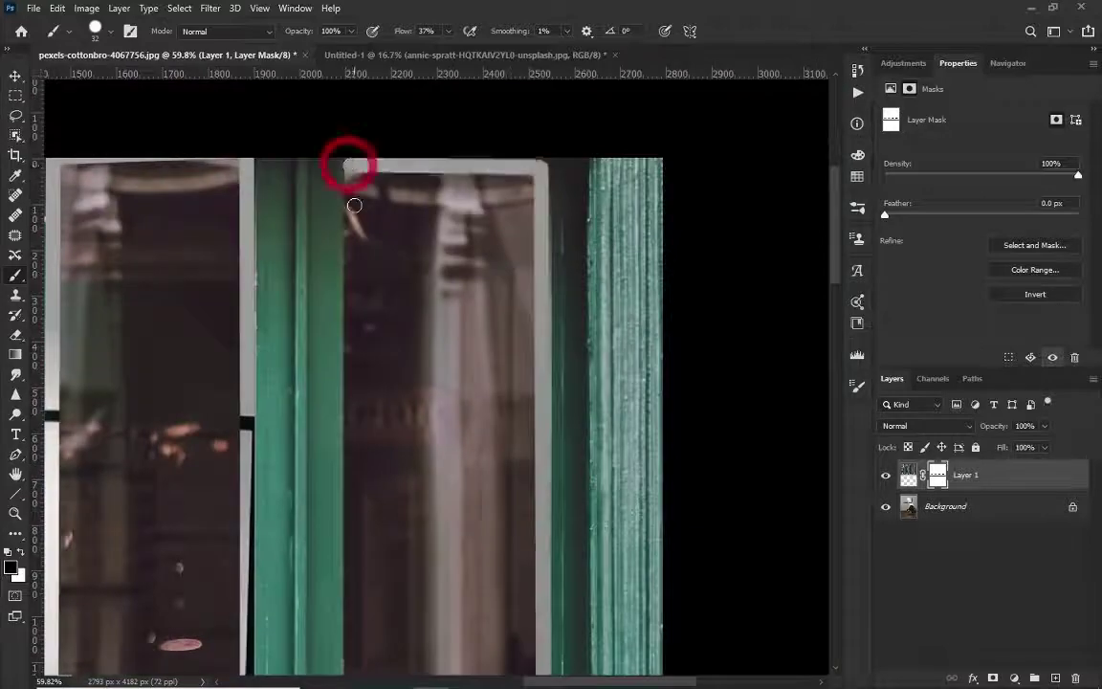
pyautogui.scroll(-5, 349, 165)
pyautogui.scroll(-5, 335, 172)
pyautogui.scroll(2, 322, 177)
# Step: Switch to the Polygonal Lasso and outline the window's first glass panes
pyautogui.press('l')
pyautogui.scroll(2, 322, 177)
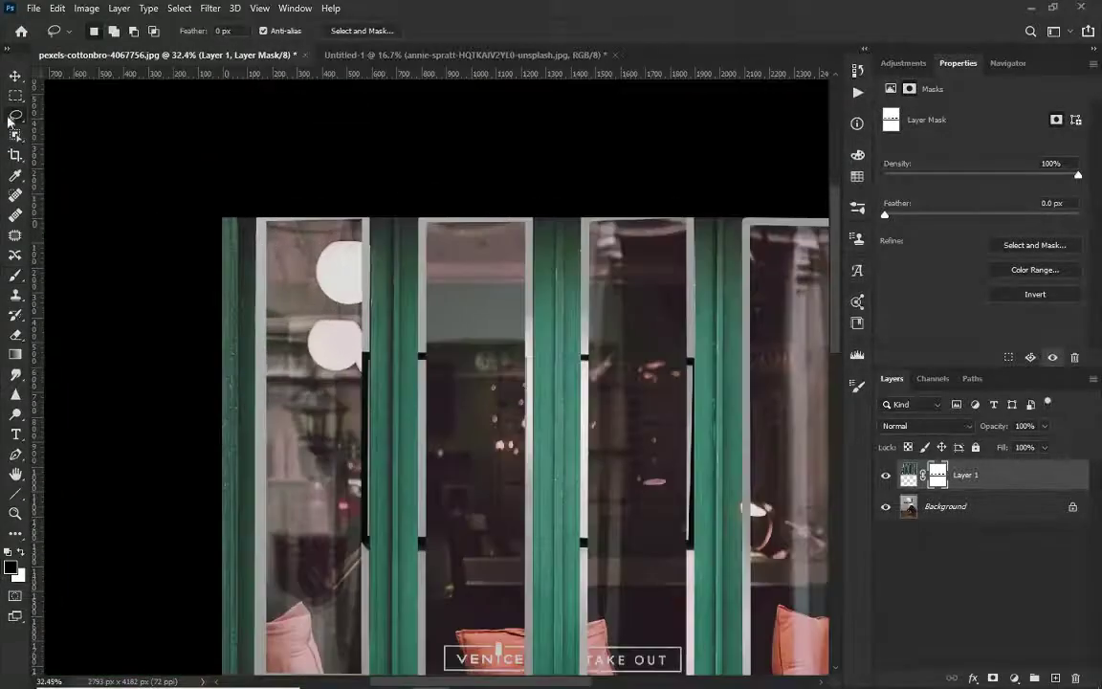
pyautogui.hotkey('shift', 'l')
pyautogui.scroll(1, 299, 360)
pyautogui.click(393, 220)
pyautogui.scroll(5, 392, 220)
pyautogui.scroll(3, 352, 555)
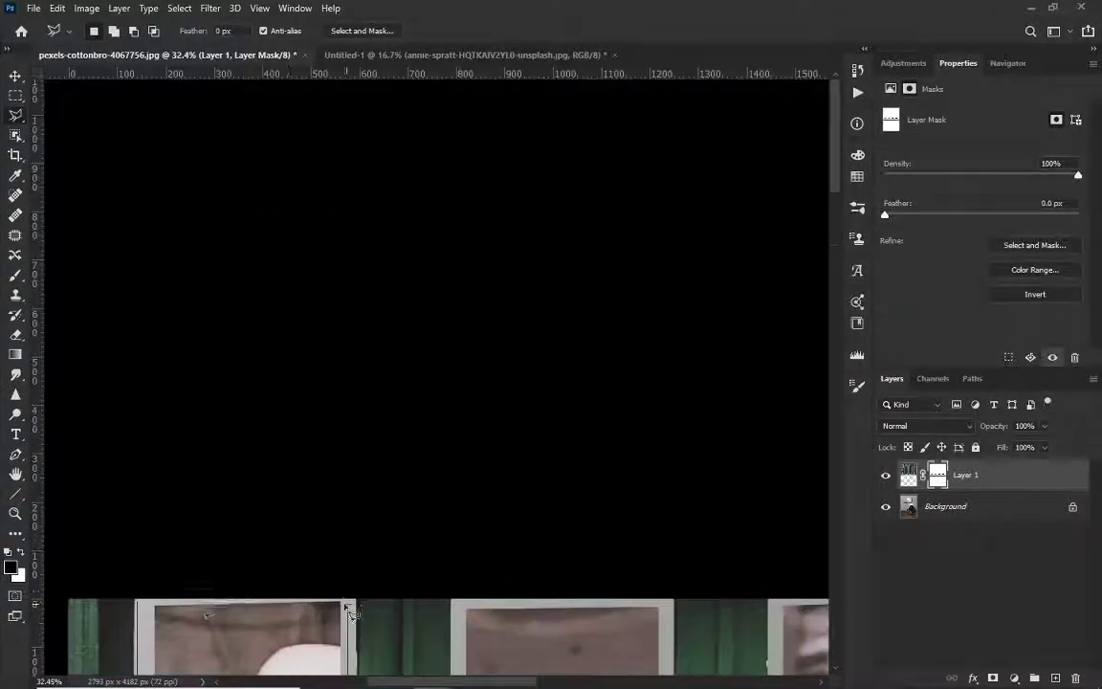
pyautogui.click(344, 601)
pyautogui.scroll(-3, 356, 306)
pyautogui.scroll(-3, 524, 308)
pyautogui.scroll(-5, 431, 239)
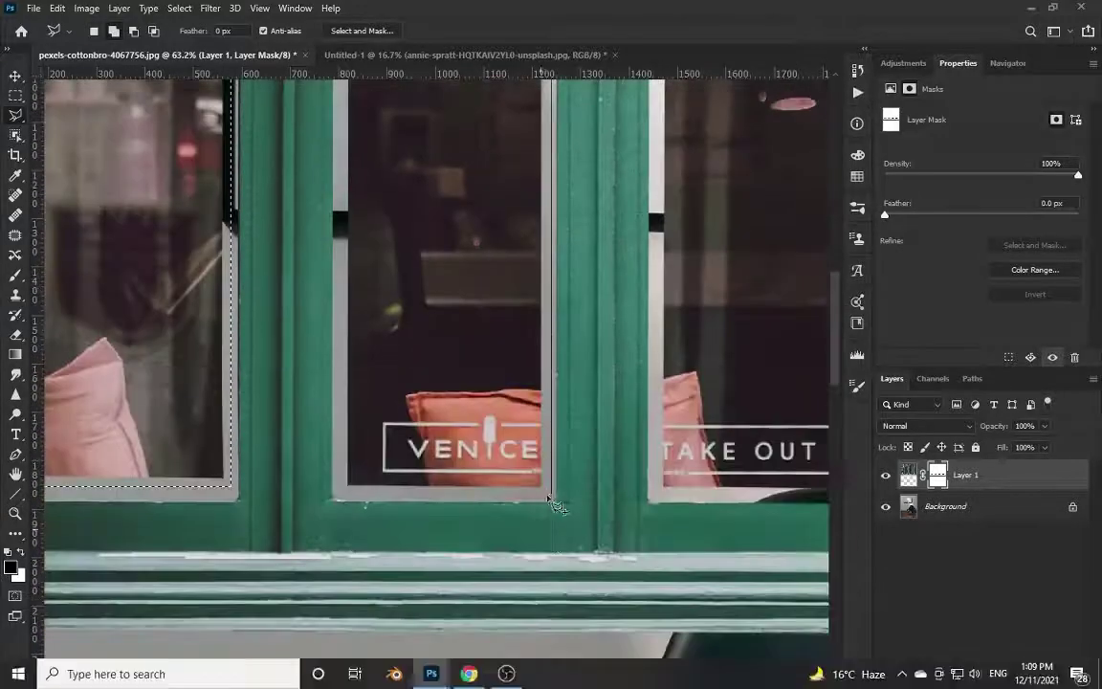
pyautogui.scroll(5, 342, 86)
pyautogui.scroll(1, 342, 86)
pyautogui.hscroll(4, 343, 86)
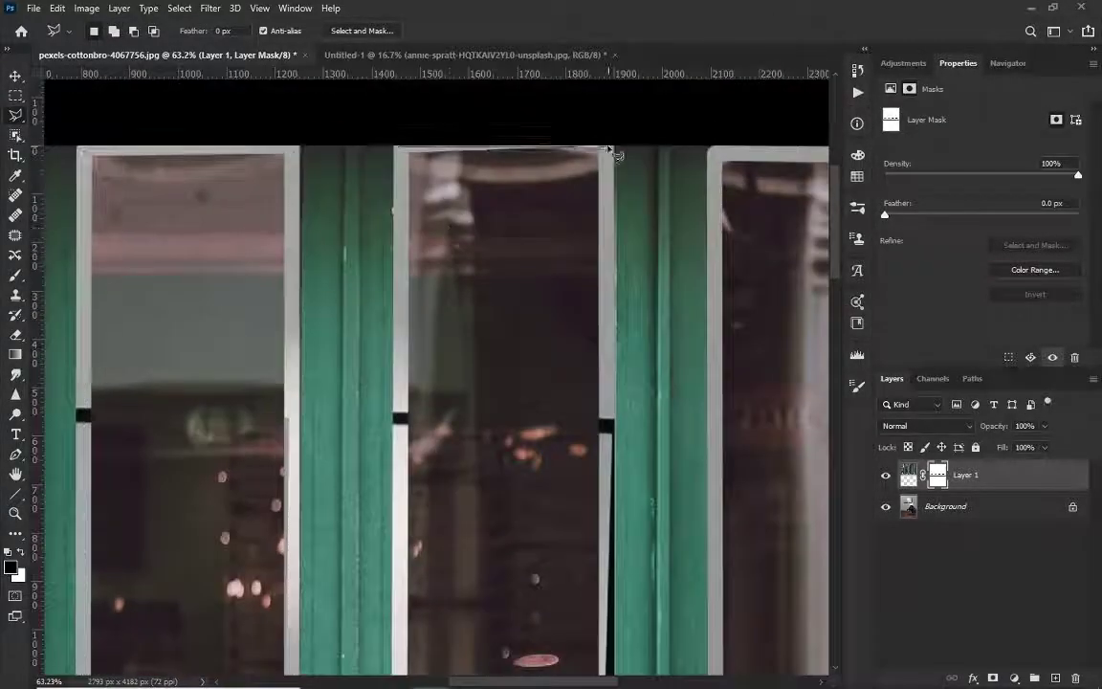
pyautogui.scroll(-5, 436, 373)
pyautogui.scroll(6, 436, 373)
pyautogui.hscroll(3, 279, 327)
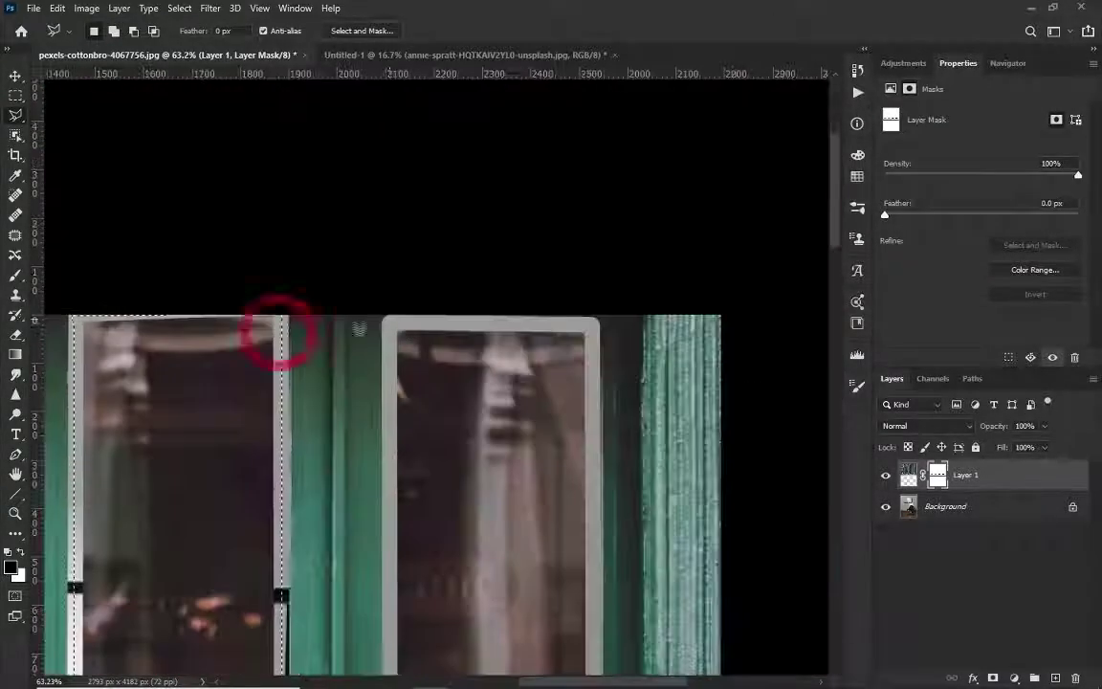
pyautogui.scroll(-4, 278, 327)
pyautogui.hscroll(-5, 446, 453)
pyautogui.scroll(4, 446, 453)
pyautogui.scroll(-3, 446, 453)
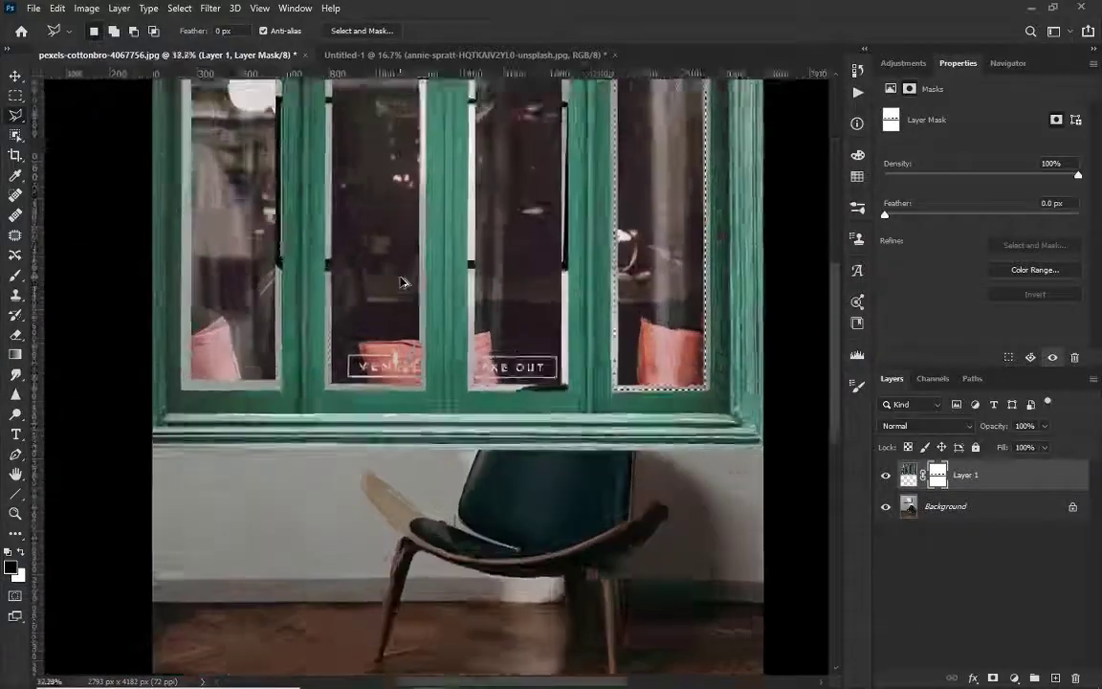
pyautogui.scroll(1, 440, 300)
pyautogui.scroll(3, 440, 299)
pyautogui.scroll(-1, 598, 186)
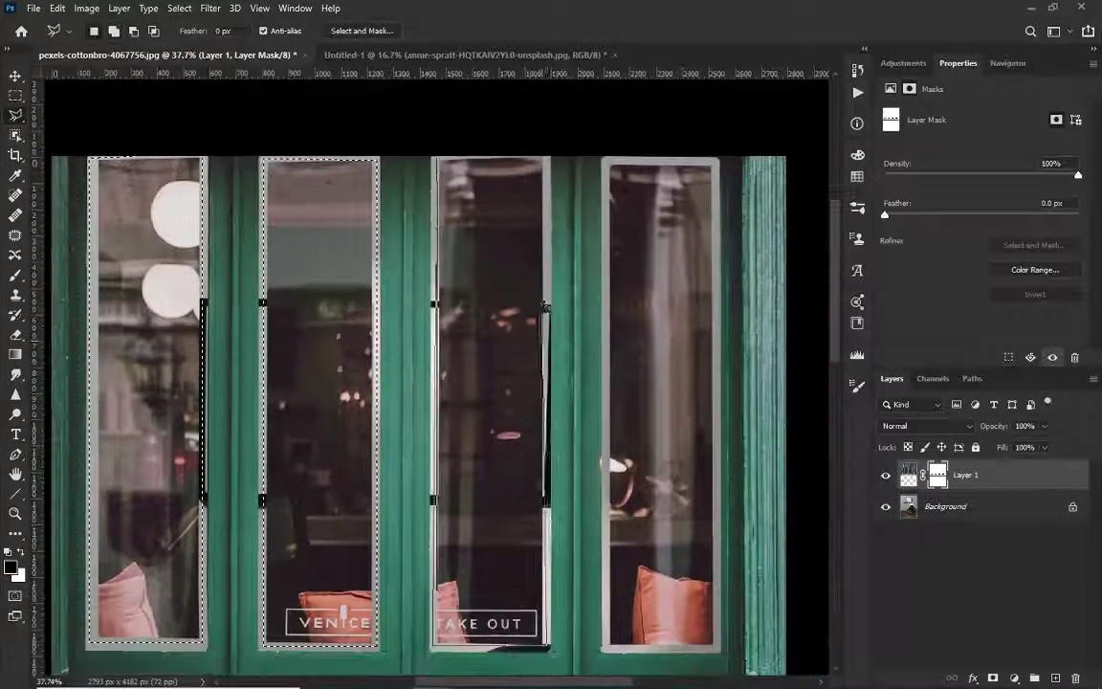
# Step: Outline the fourth pane, fill the pane selection with black on the mask, and deselect
pyautogui.click(605, 162)
pyautogui.click(719, 648)
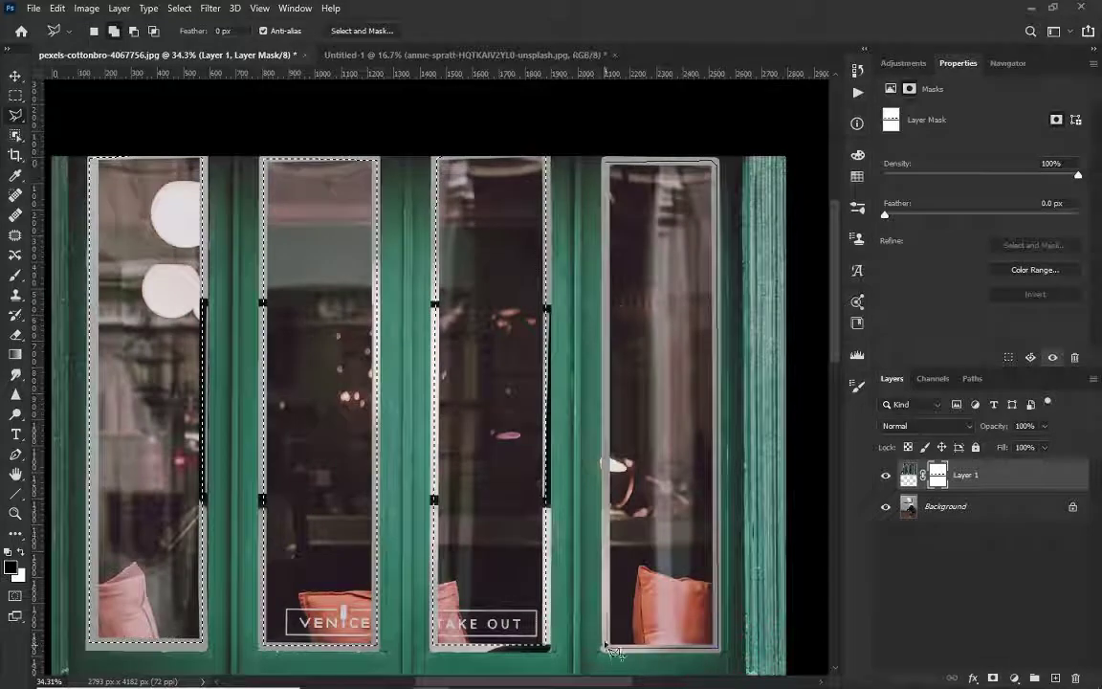
pyautogui.click(606, 164)
pyautogui.hotkey('alt', 'BackSpace')
pyautogui.hotkey('ctrl', 'd')
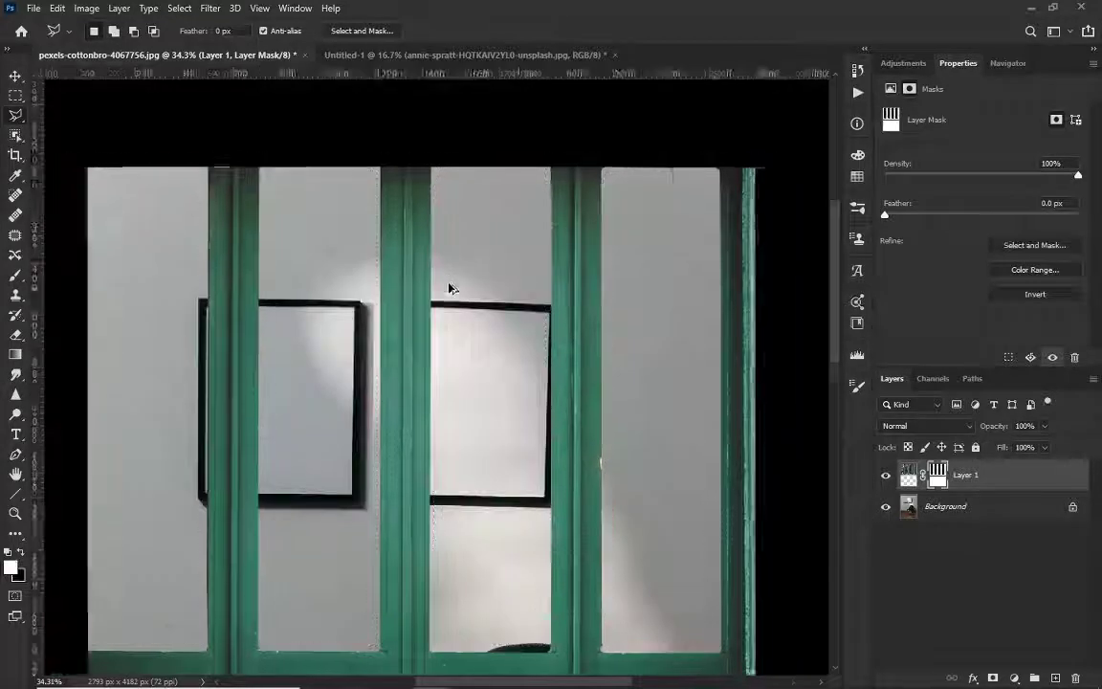
pyautogui.scroll(-3, 456, 289)
# Step: Duplicate the Background layer and copy the window's mask onto the Background copy
pyautogui.click(979, 522)
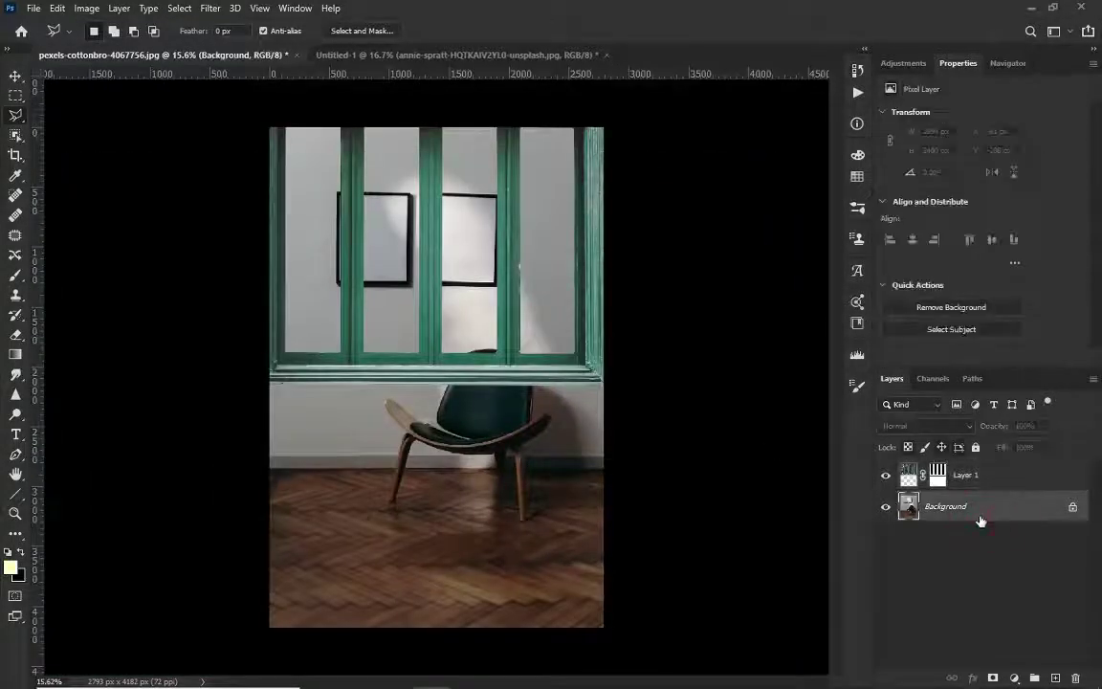
pyautogui.hotkey('ctrl', 'j')
pyautogui.moveTo(936, 478); pyautogui.dragTo(904, 507)
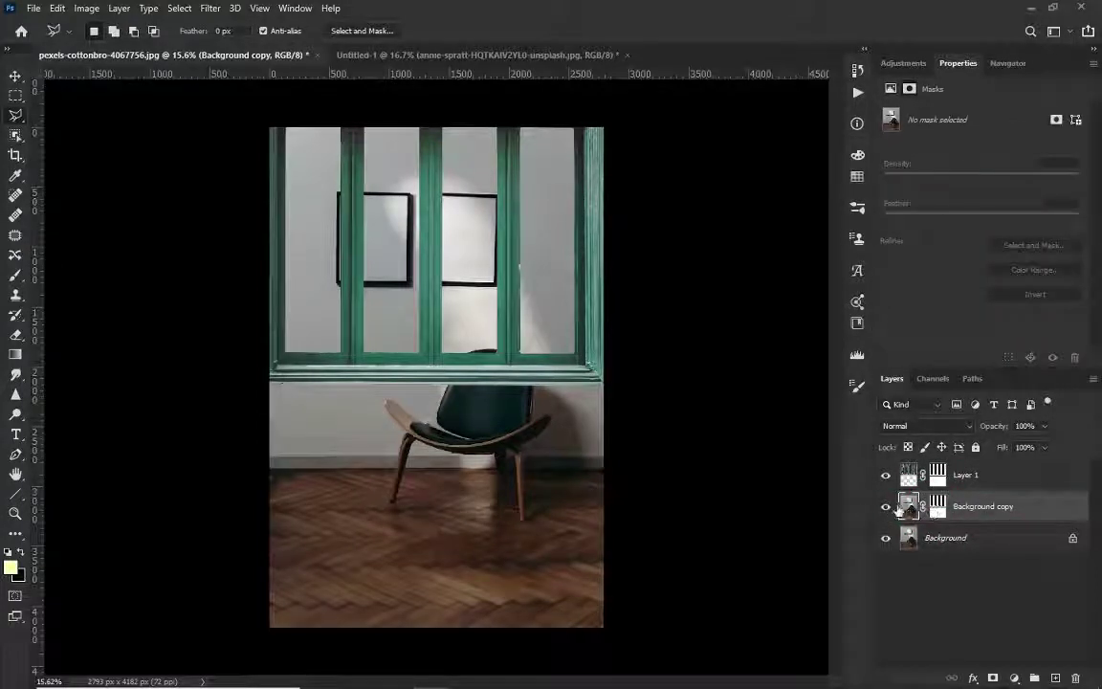
# Step: Add a new Layer 2 above Background and fill it with white
pyautogui.click(907, 539)
pyautogui.click(1055, 678)
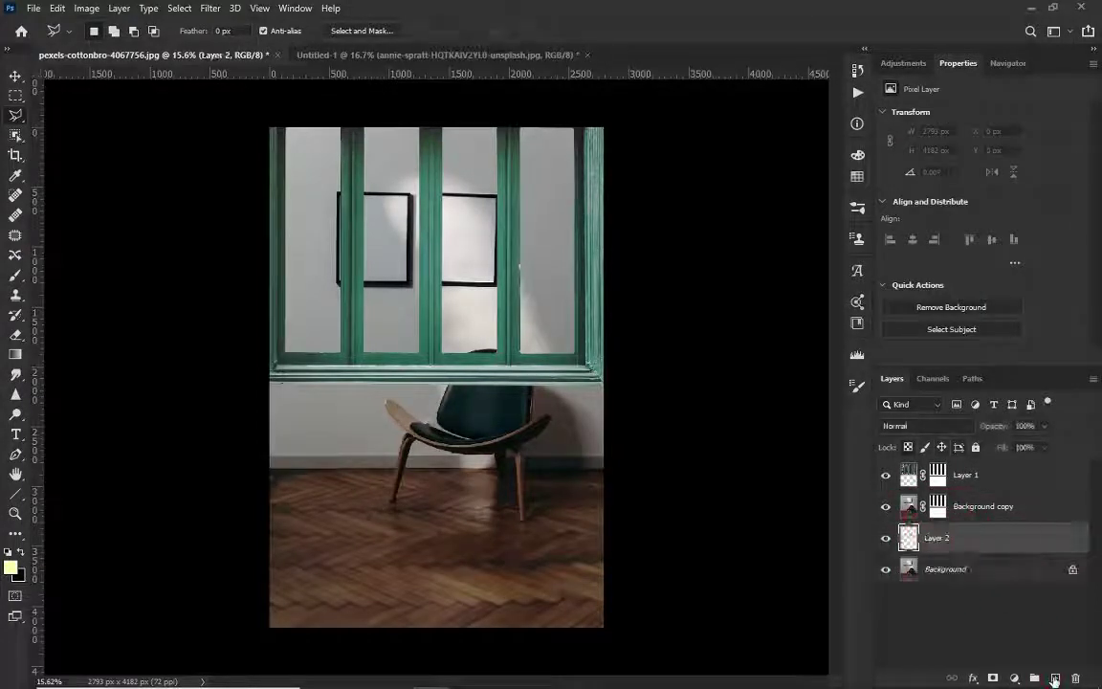
pyautogui.hotkey('shift', 'F5')
pyautogui.press('Return')
pyautogui.scroll(-1, 519, 387)
pyautogui.scroll(2, 520, 388)
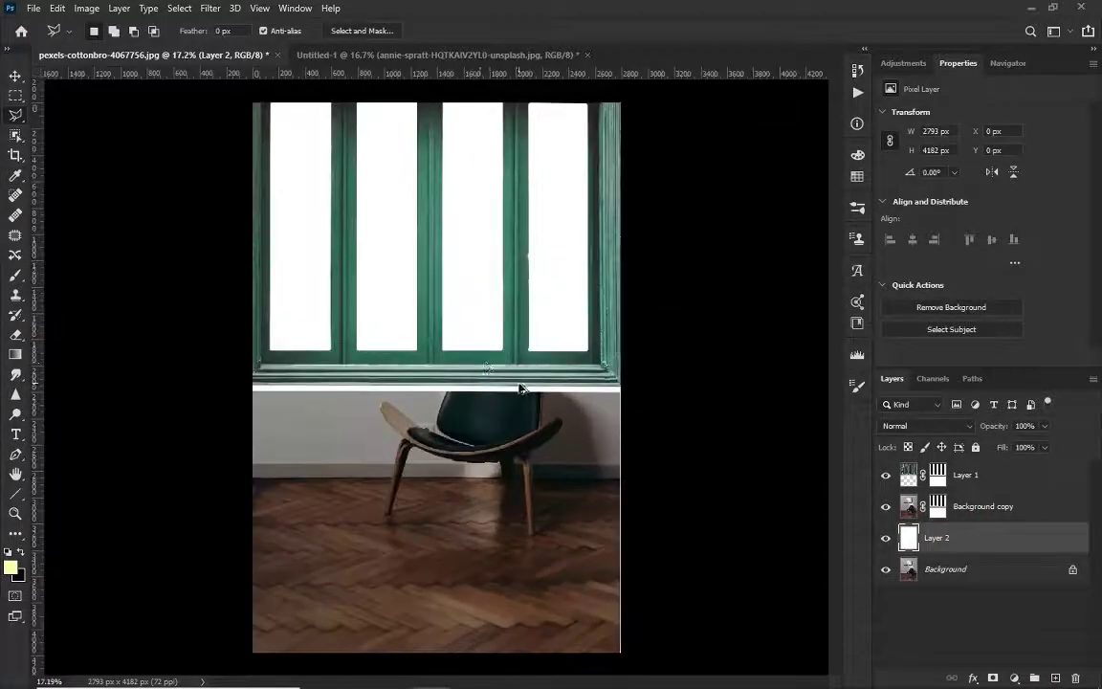
pyautogui.scroll(3, 520, 388)
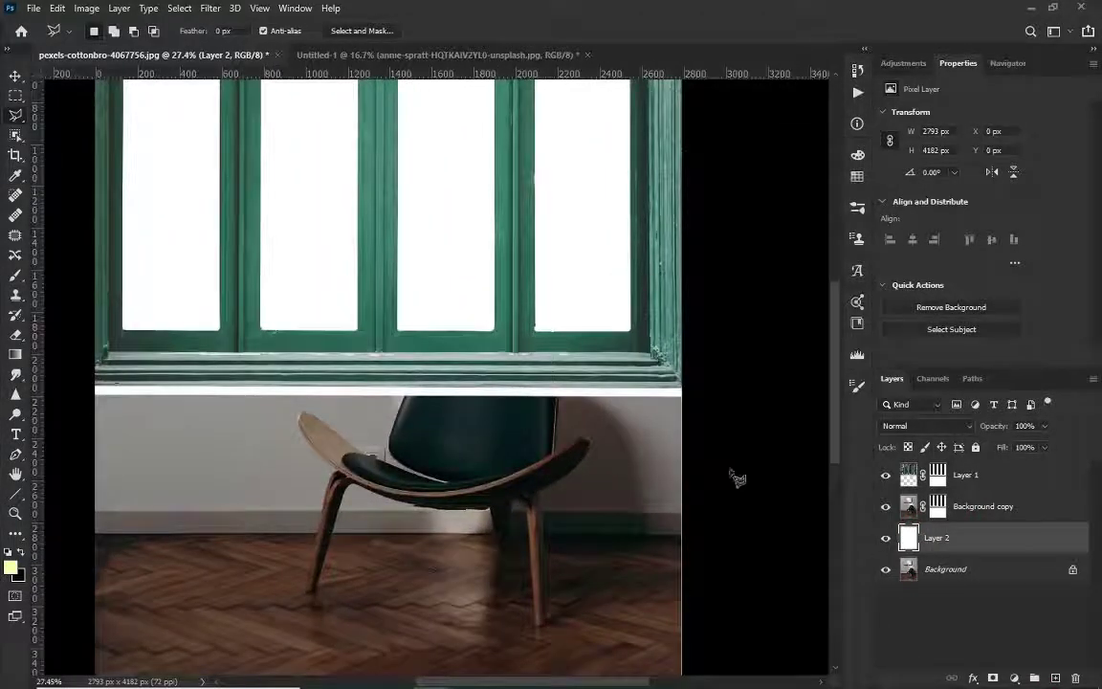
# Step: Outline the wall below the sill on the Background copy mask and fill it with white
pyautogui.click(938, 506)
pyautogui.scroll(2, 640, 410)
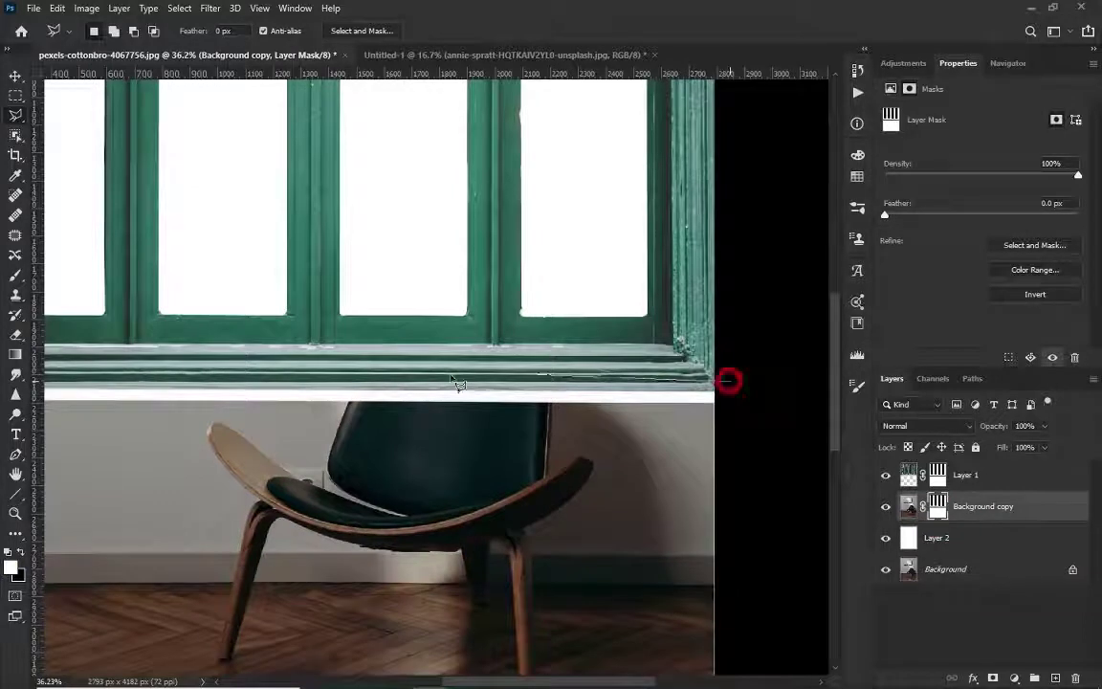
pyautogui.hscroll(-2, 457, 383)
pyautogui.hscroll(-1, 287, 384)
pyautogui.hscroll(-2, 79, 387)
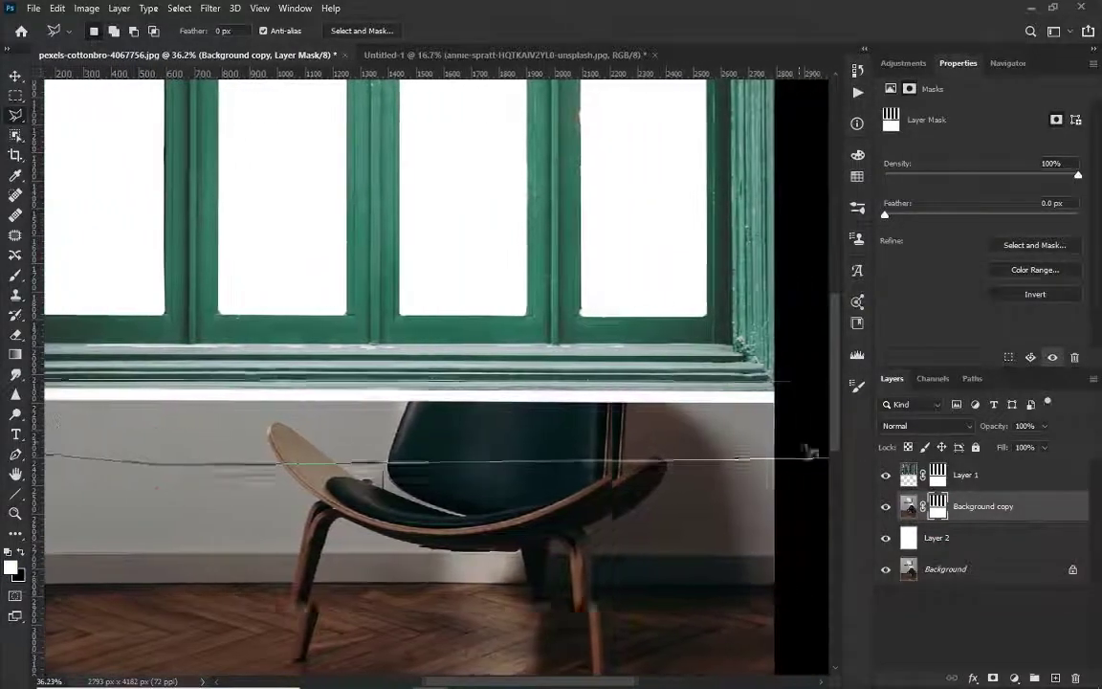
pyautogui.doubleClick(811, 449)
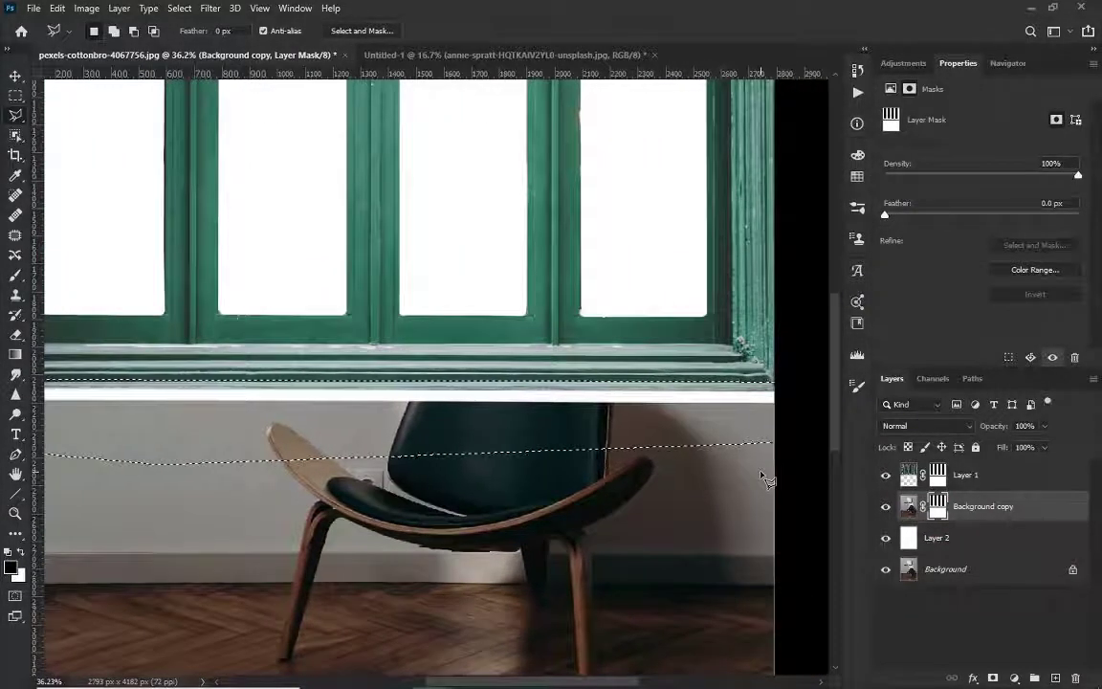
pyautogui.hotkey('alt', 'BackSpace')
# Step: Select Layer 1, then the Background copy, then the white Layer 2 in turn
pyautogui.scroll(-5, 531, 387)
pyautogui.scroll(-3, 498, 390)
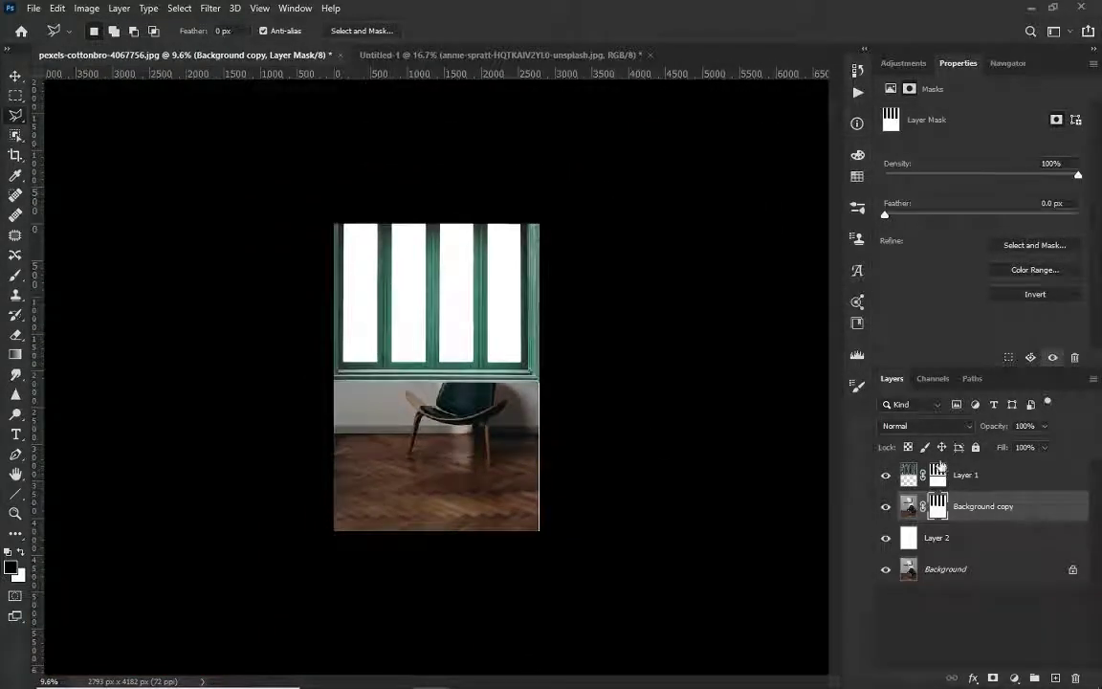
pyautogui.click(935, 482)
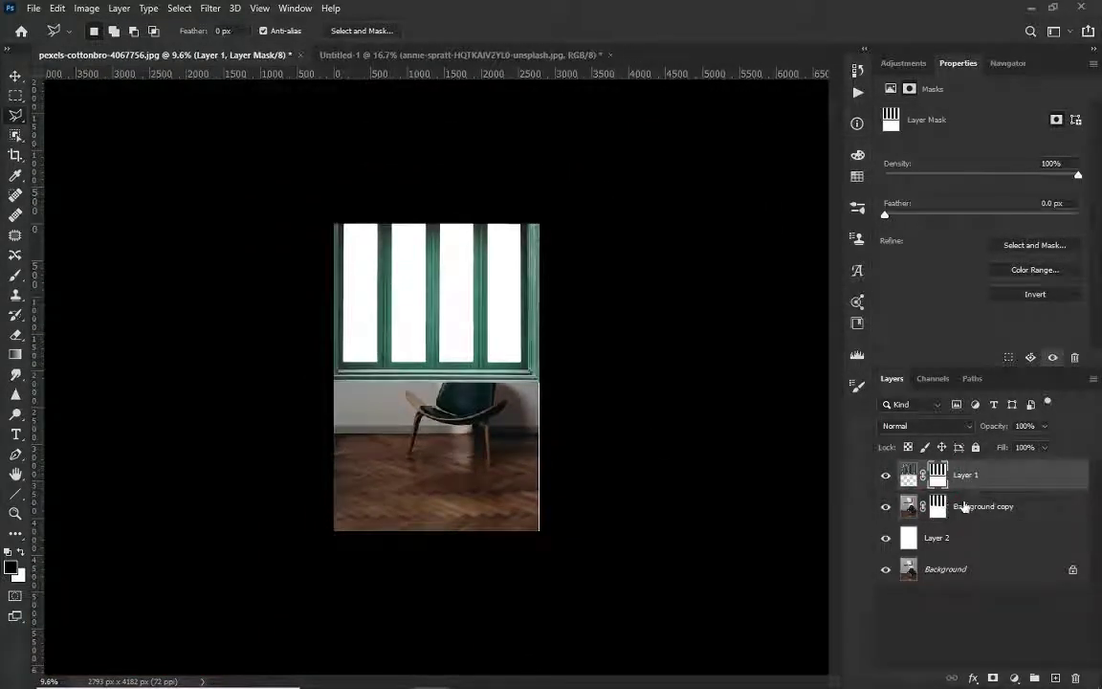
pyautogui.click(964, 507)
pyautogui.click(966, 541)
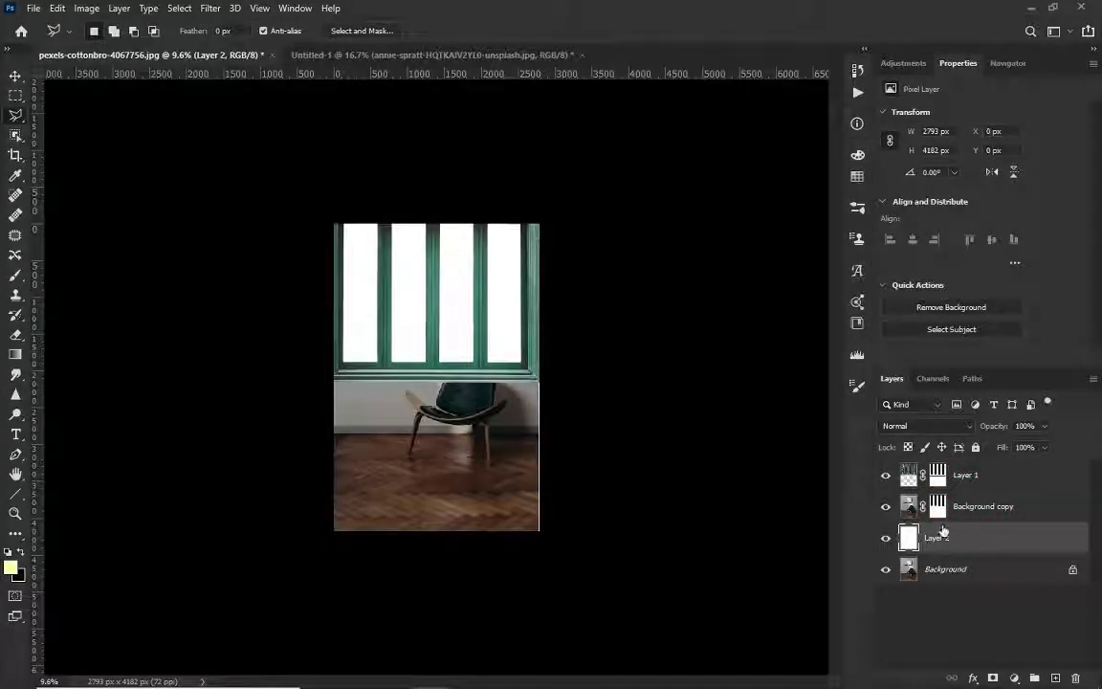
# Step: Show the city skyline photo in Untitled-1 and paste it into the room document as Layer 3
pyautogui.hotkey('ctrl', 'Tab')
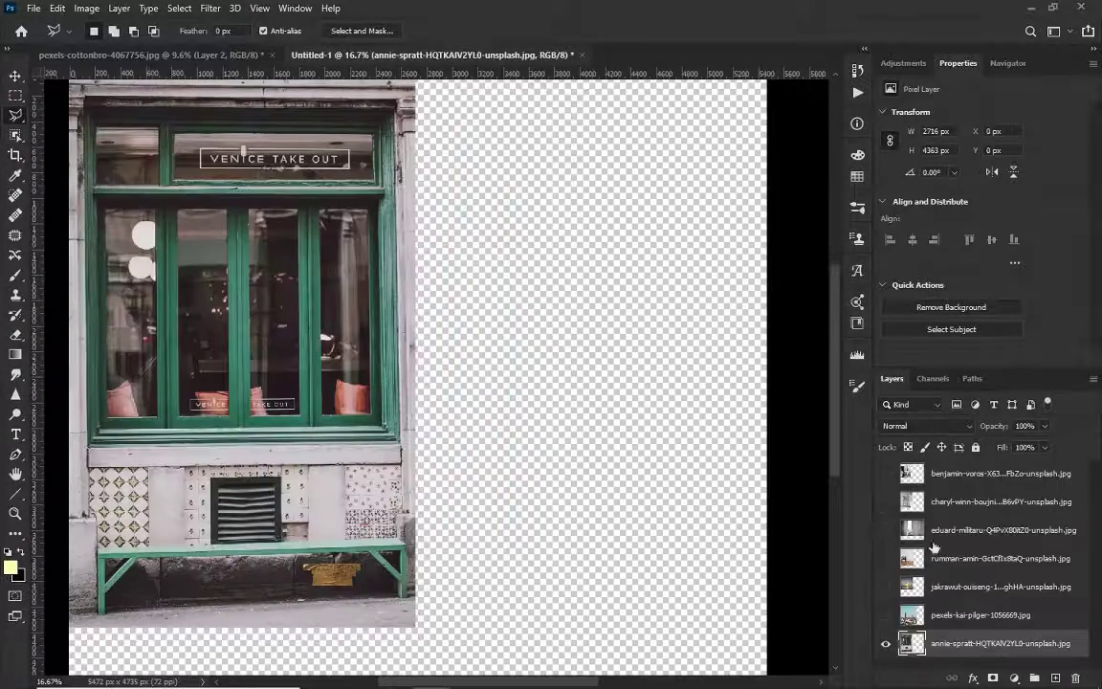
pyautogui.click(885, 643)
pyautogui.click(886, 614)
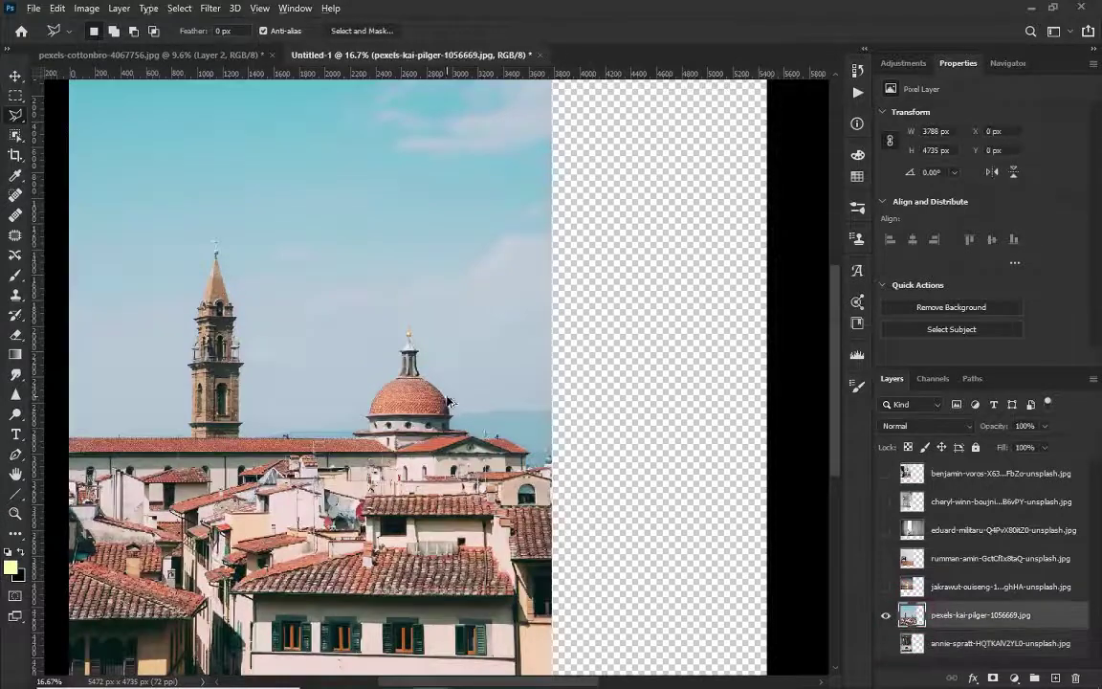
pyautogui.scroll(-2, 450, 402)
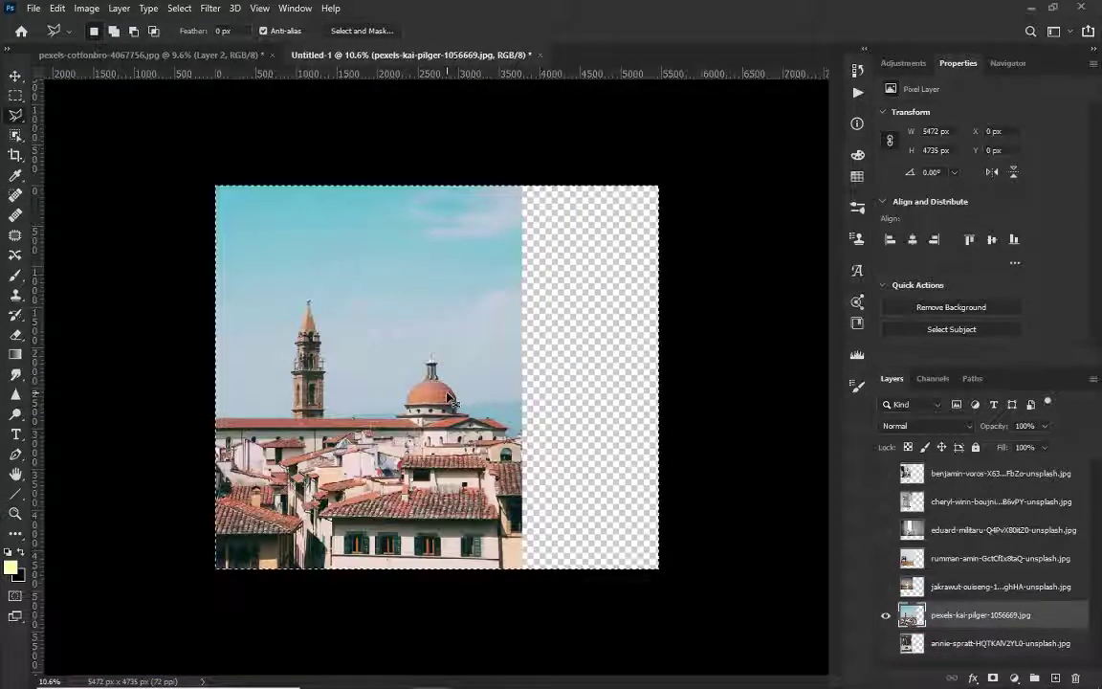
pyautogui.hotkey('ctrl', 'Tab')
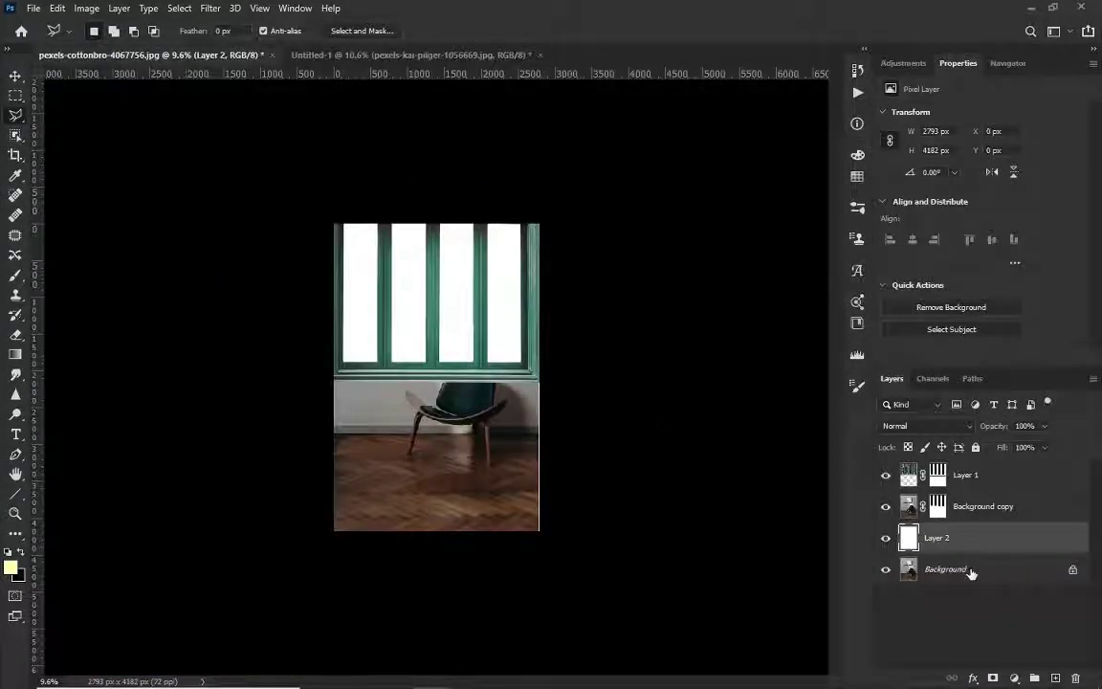
pyautogui.hotkey('ctrl', 'v')
# Step: Move the city photo up over the window and flip it horizontally
pyautogui.hotkey('ctrl', 't')
pyautogui.moveTo(564, 435); pyautogui.dragTo(494, 380)
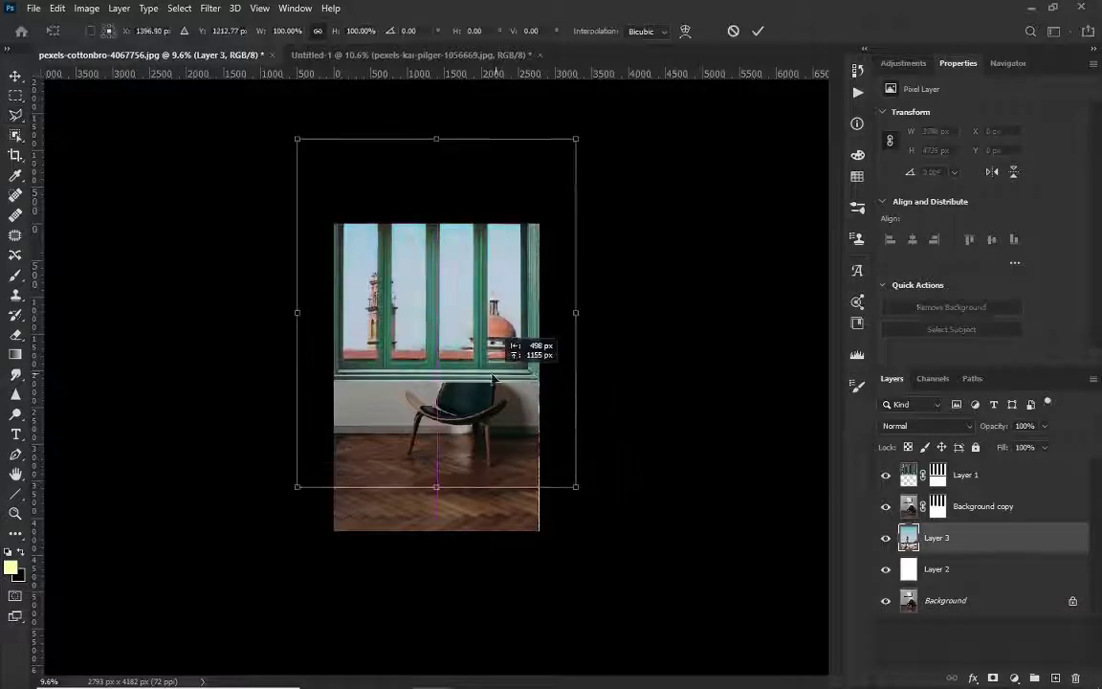
pyautogui.rightClick(494, 380)
pyautogui.click(560, 643)
pyautogui.hotkey('ctrl', 'z')
pyautogui.rightClick(488, 357)
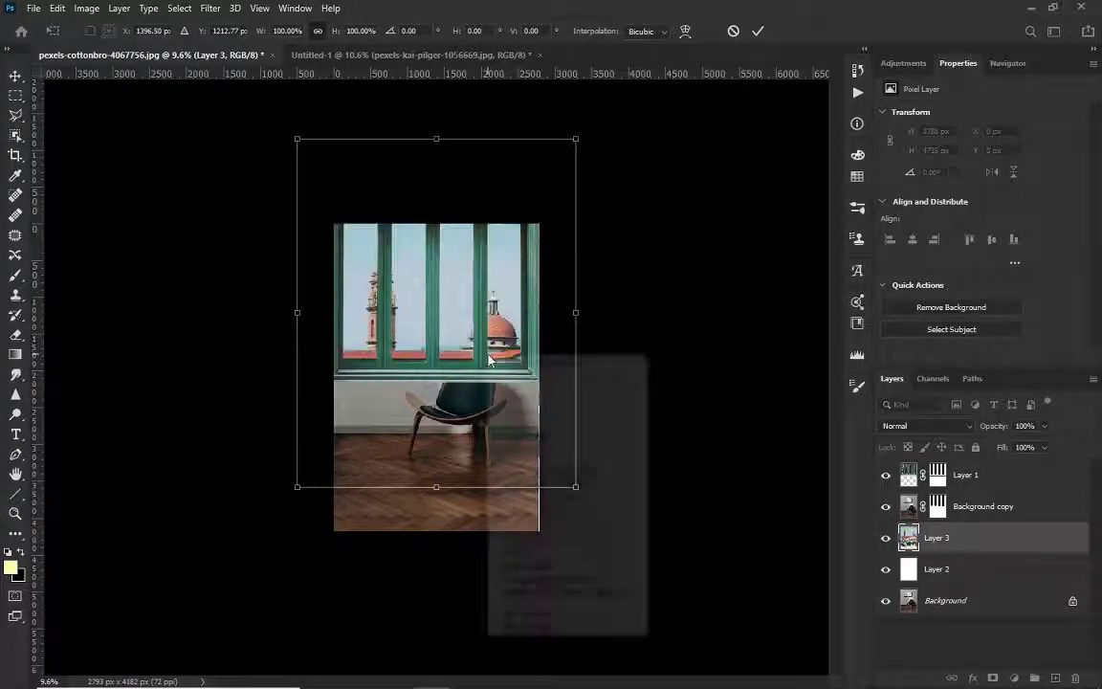
pyautogui.click(560, 613)
# Step: Scale the city photo to about 64.5% and position it behind the window panes
pyautogui.moveTo(575, 312); pyautogui.dragTo(488, 333)
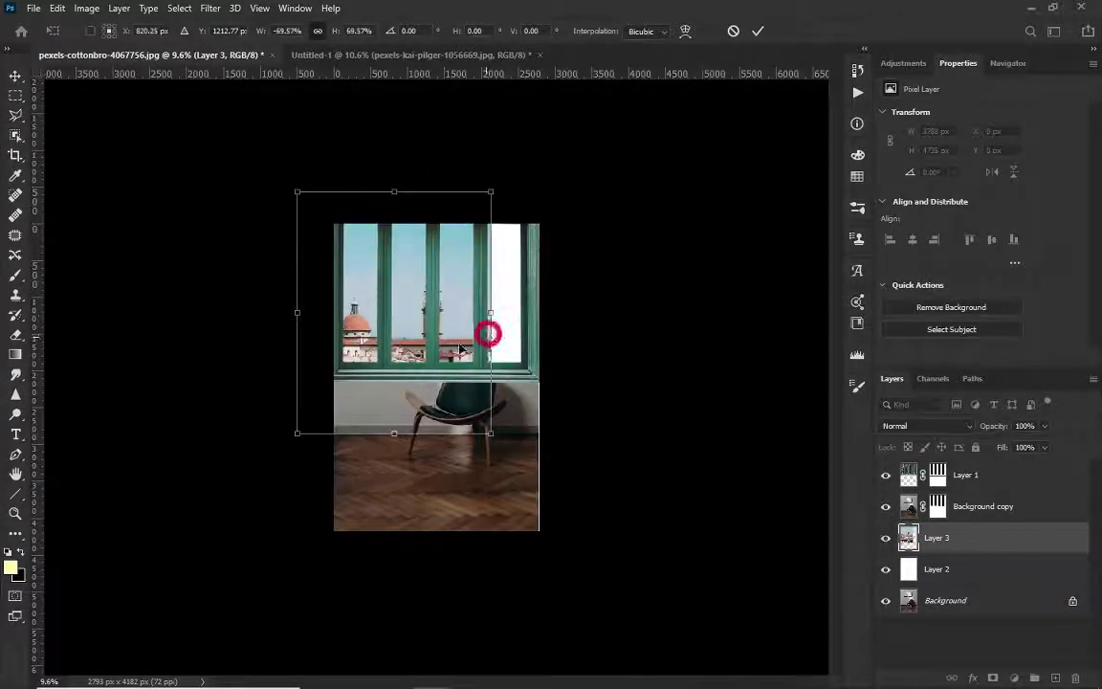
pyautogui.scroll(2, 459, 349)
pyautogui.scroll(1, 479, 335)
pyautogui.scroll(2, 512, 321)
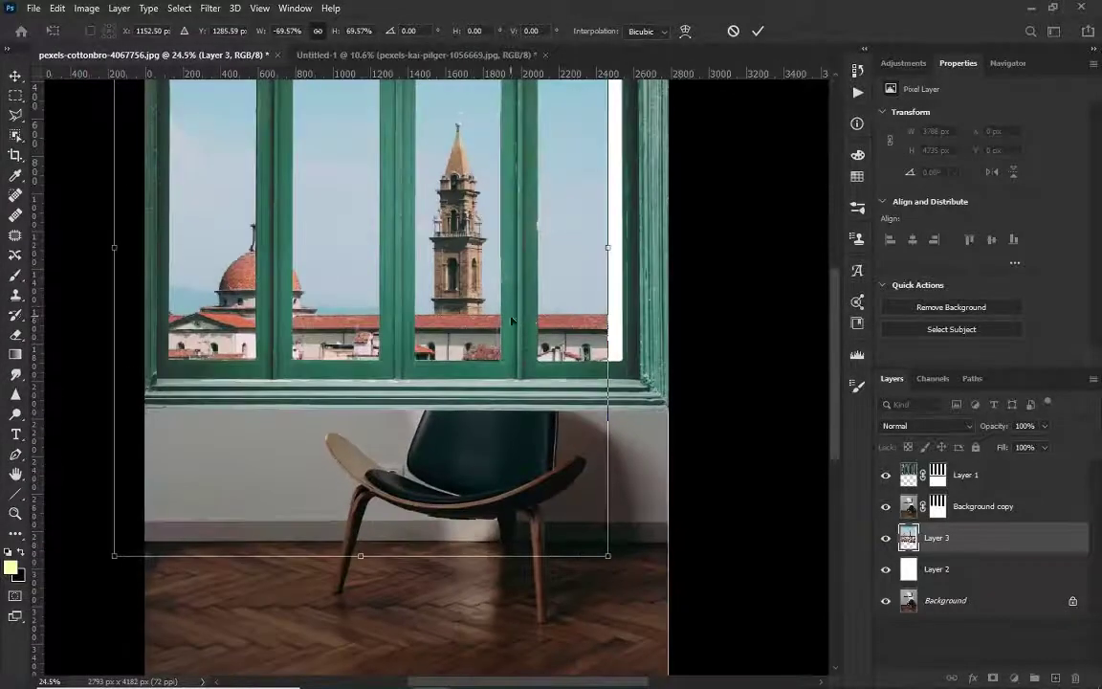
pyautogui.moveTo(512, 320); pyautogui.dragTo(520, 328)
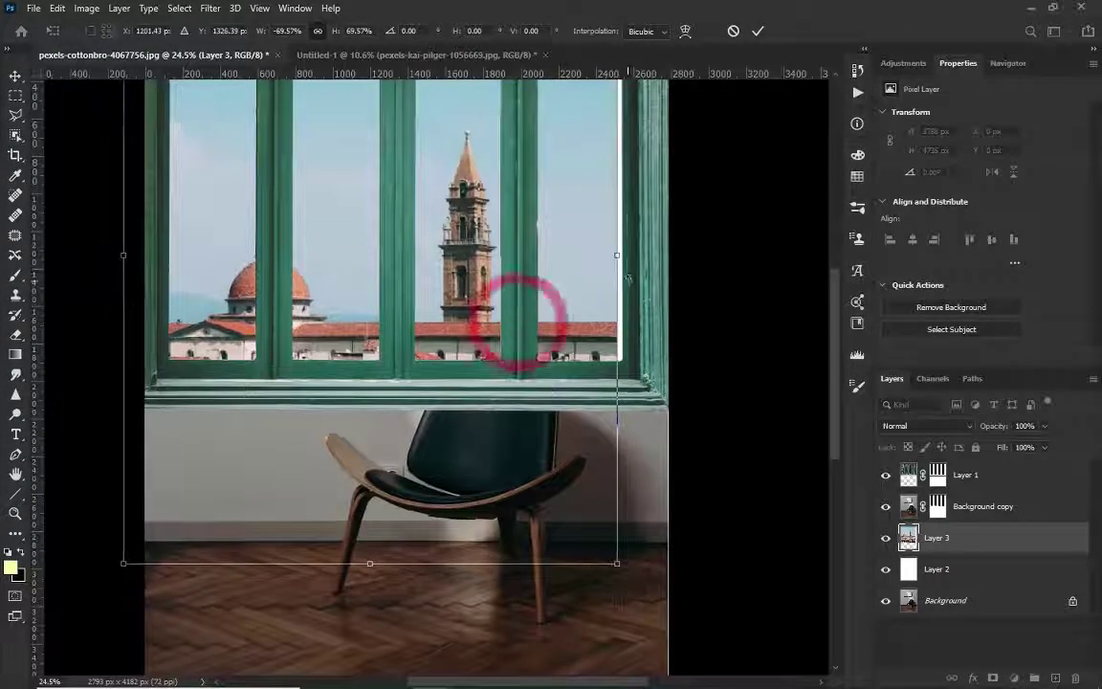
pyautogui.moveTo(618, 256); pyautogui.dragTo(541, 254)
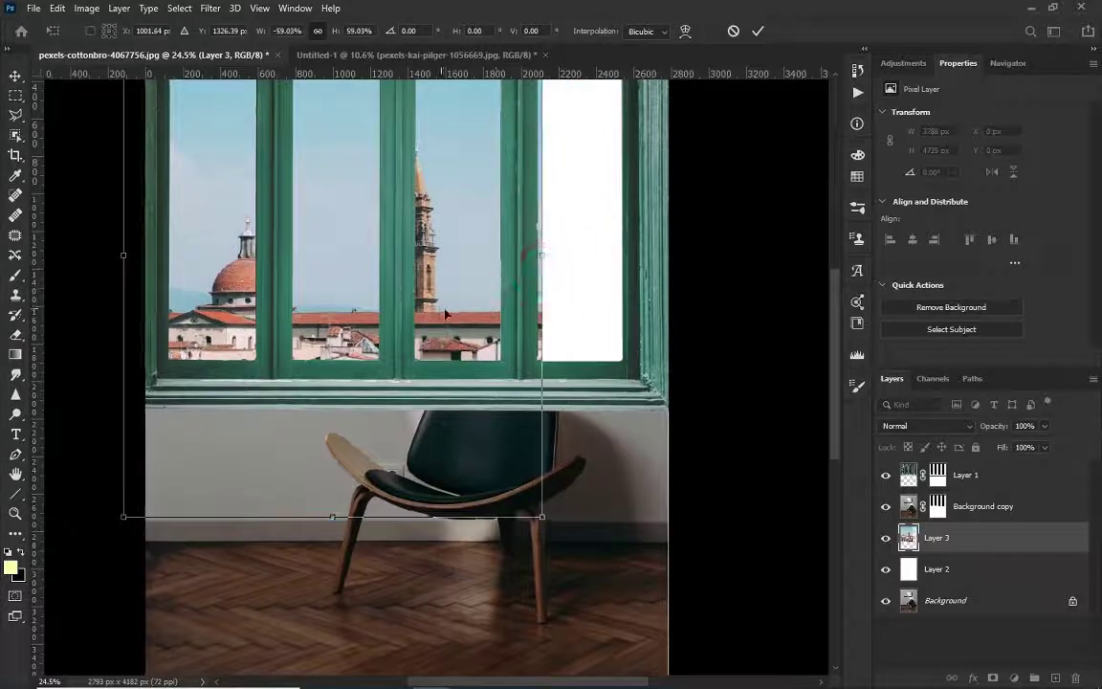
pyautogui.moveTo(445, 314)
pyautogui.mouseDown()
pyautogui.moveTo(471, 299)
pyautogui.moveTo(515, 312)
pyautogui.mouseUp()
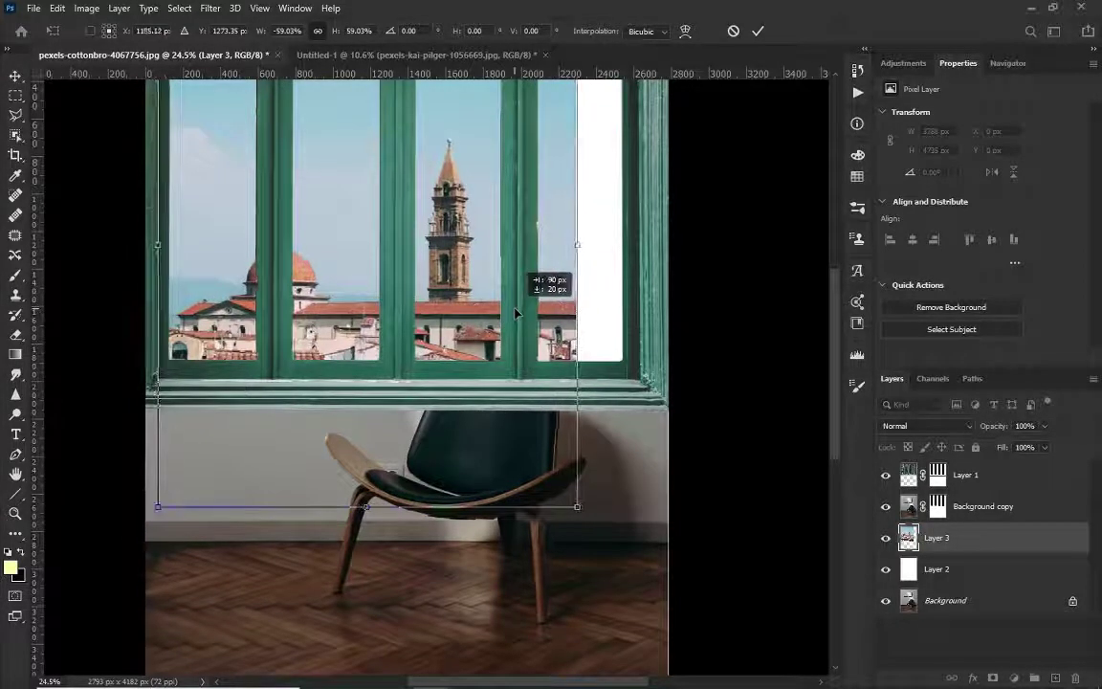
pyautogui.moveTo(576, 245); pyautogui.dragTo(617, 237)
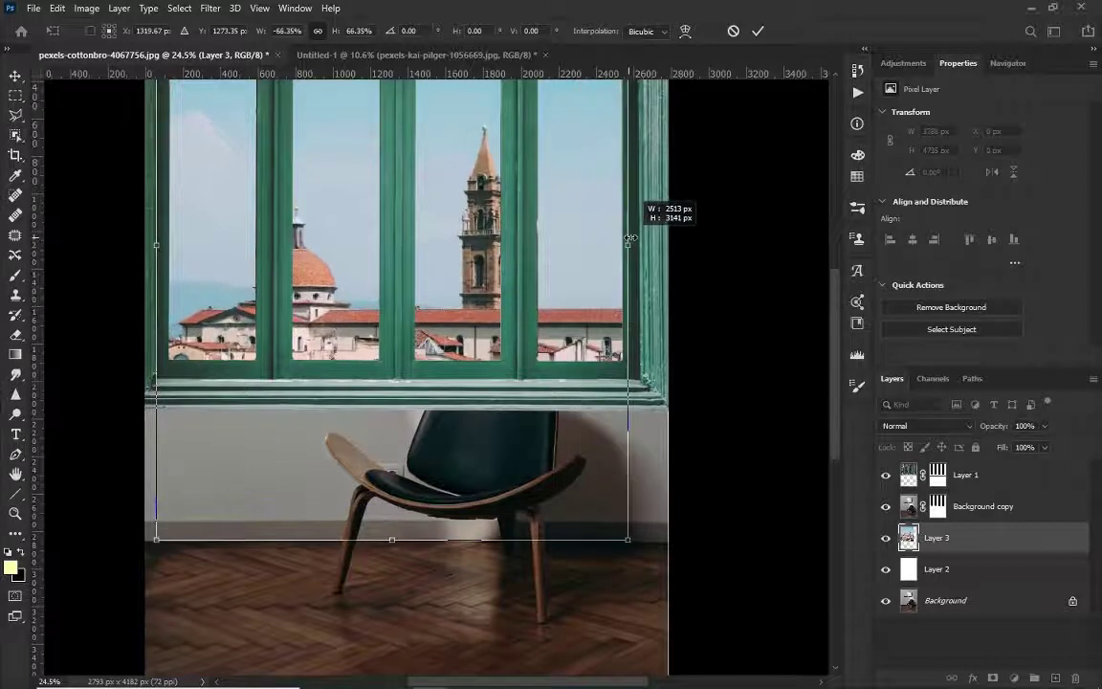
pyautogui.moveTo(568, 284); pyautogui.dragTo(556, 283)
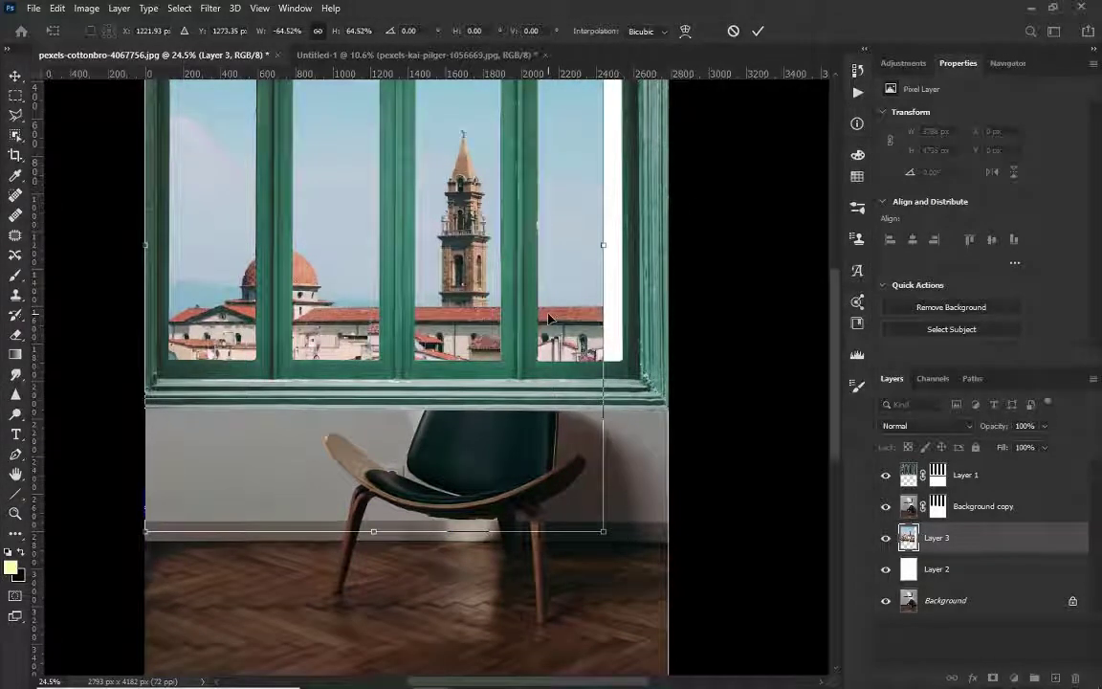
pyautogui.moveTo(539, 282); pyautogui.dragTo(538, 280)
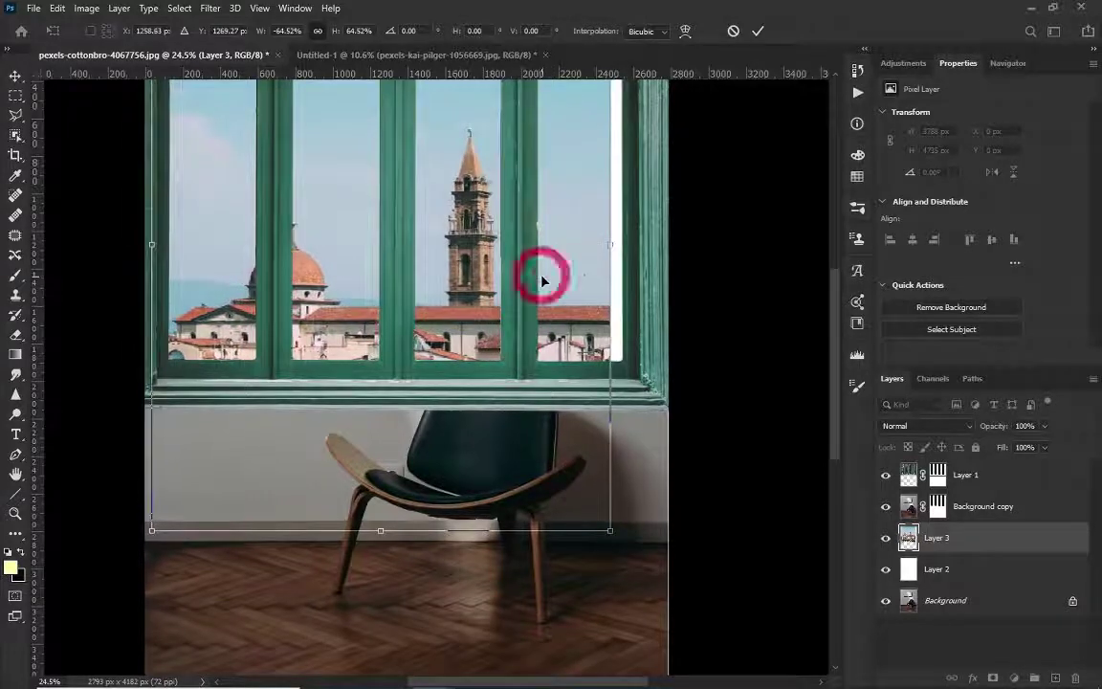
pyautogui.click(759, 34)
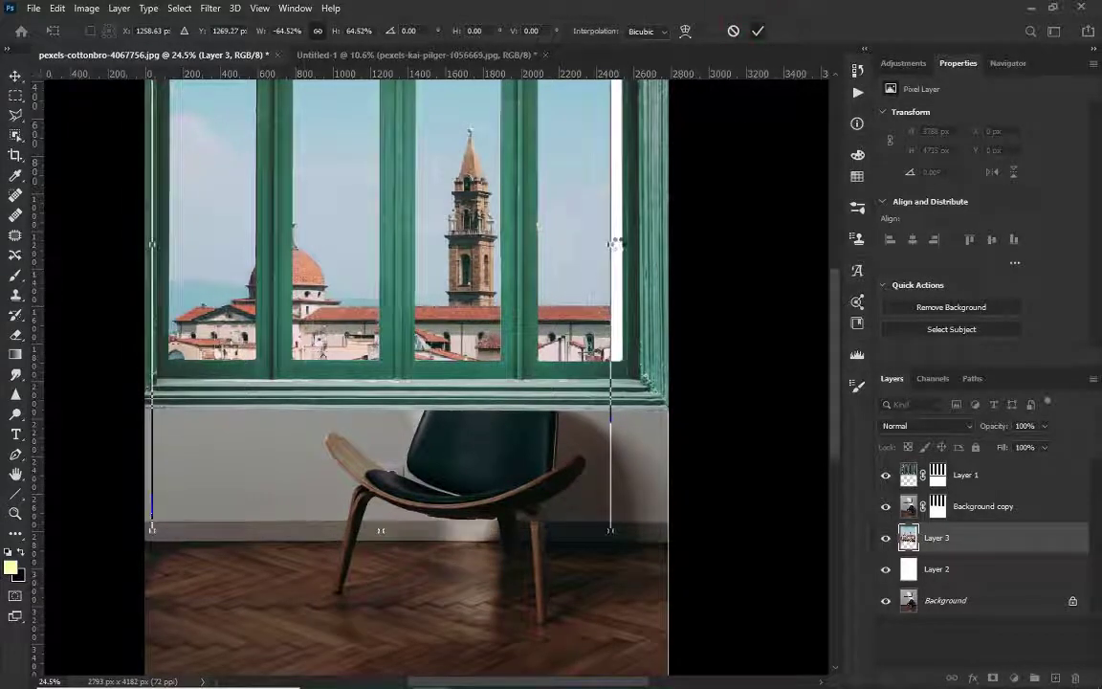
# Step: Select the blue sky in Layer 3's Florence photo using Quick Selection and the Magic Wand
pyautogui.scroll(3, 617, 247)
pyautogui.scroll(-2, 644, 352)
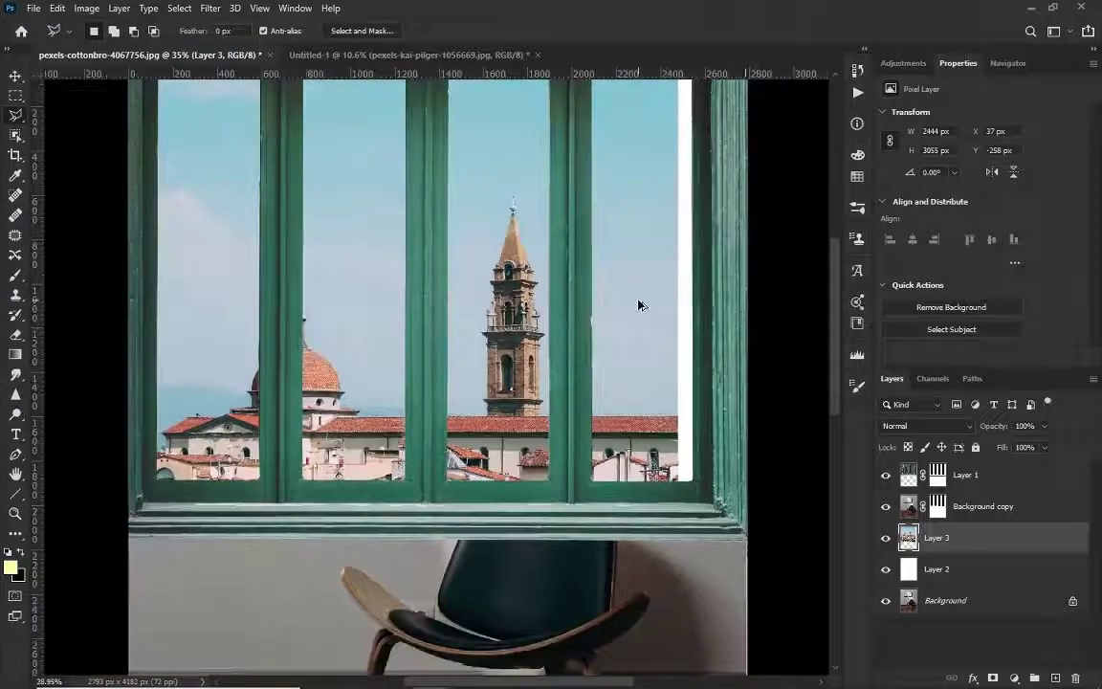
pyautogui.press('w')
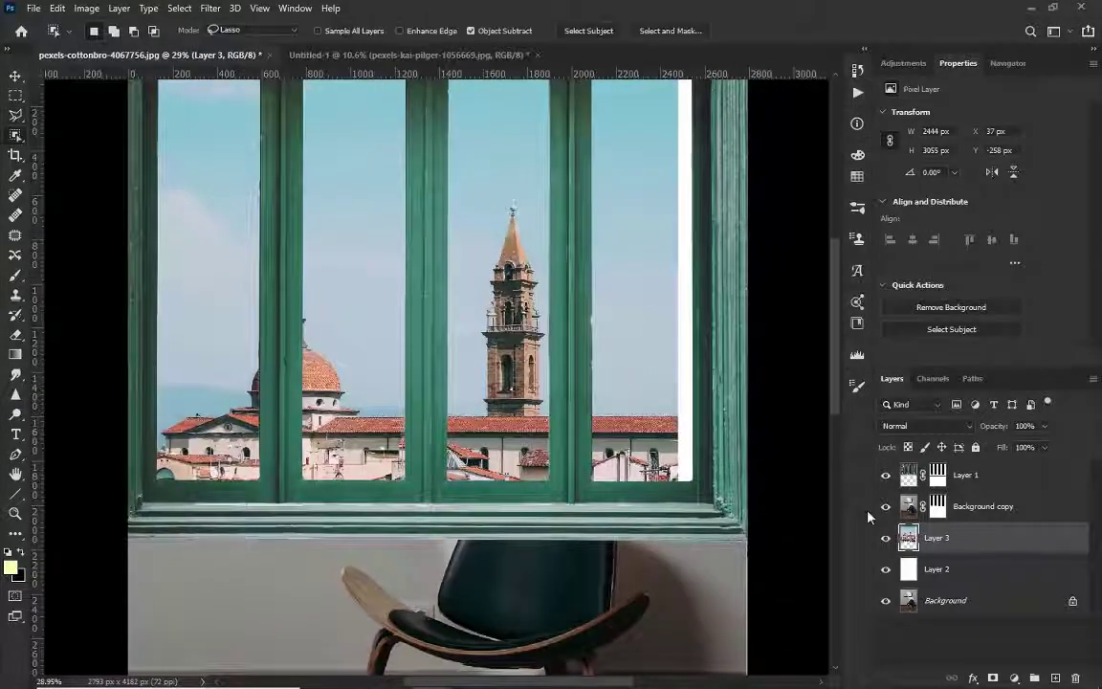
pyautogui.keyDown('alt'); pyautogui.click(886, 540); pyautogui.keyUp('alt')
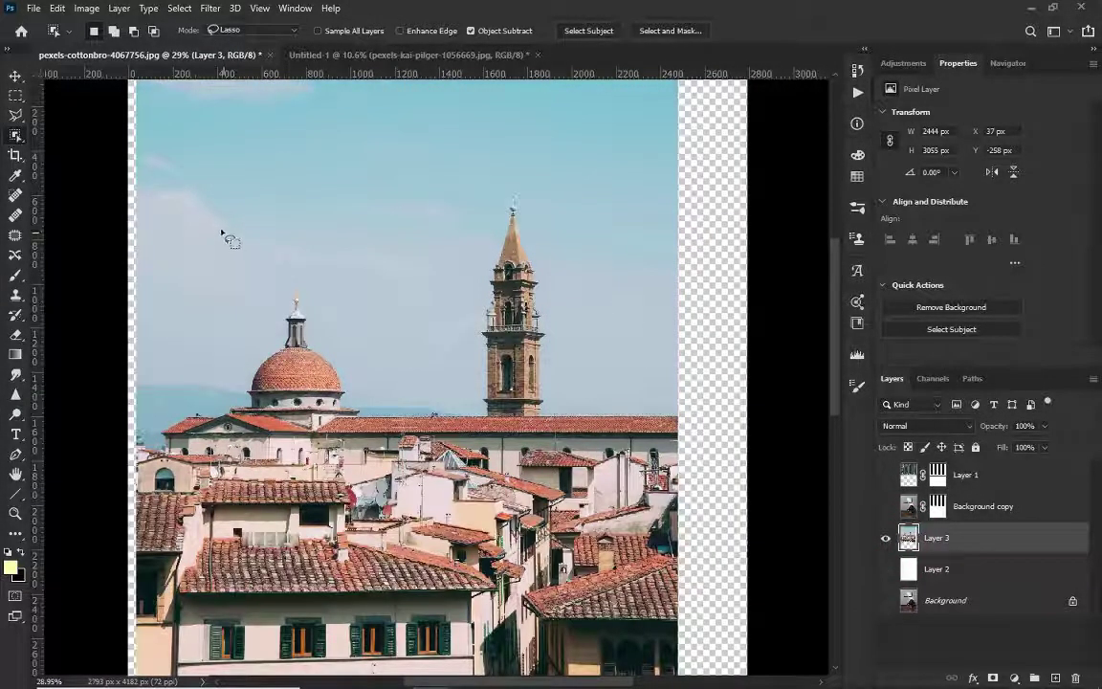
pyautogui.rightClick(23, 143)
pyautogui.click(81, 150)
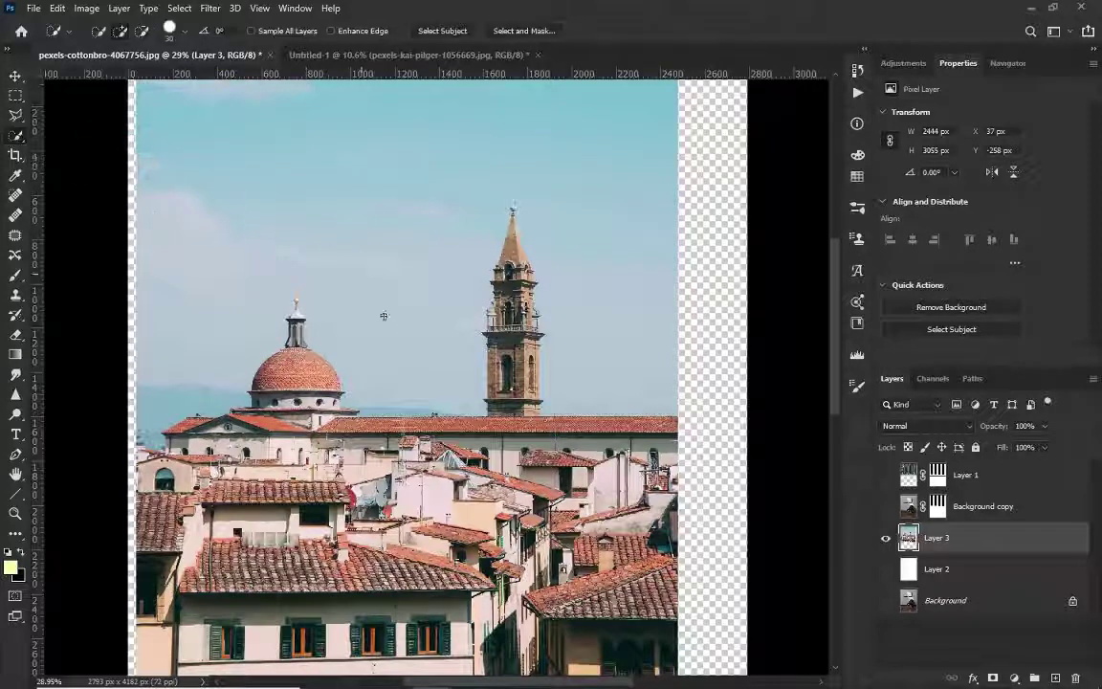
pyautogui.moveTo(391, 331); pyautogui.dragTo(247, 199)
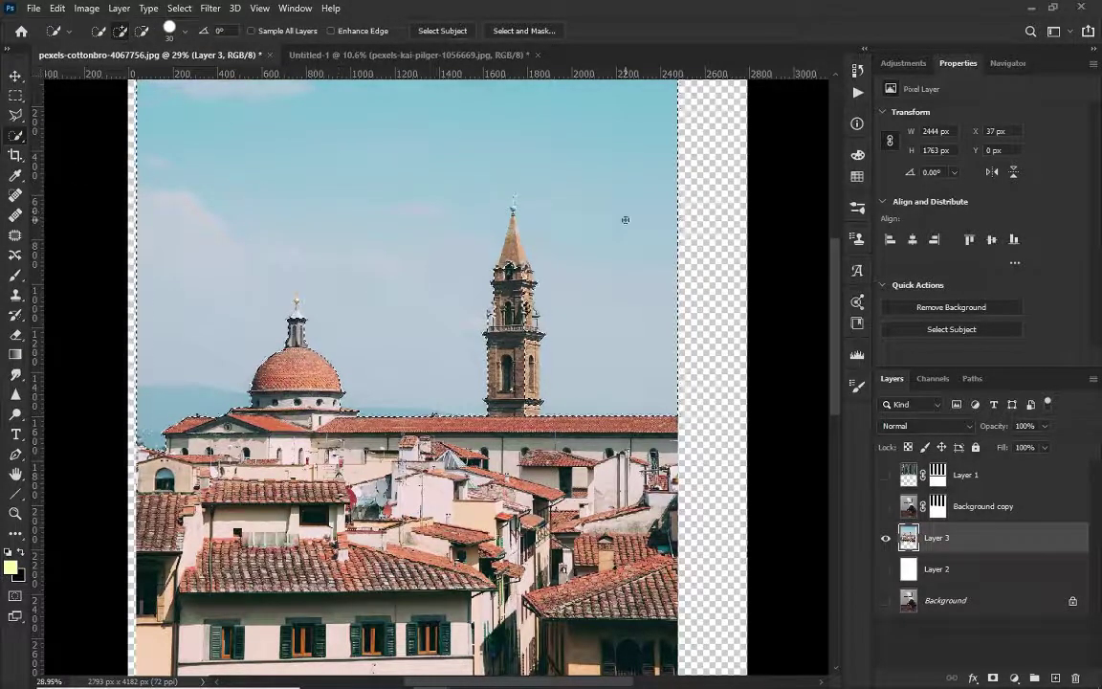
pyautogui.scroll(2, 416, 252)
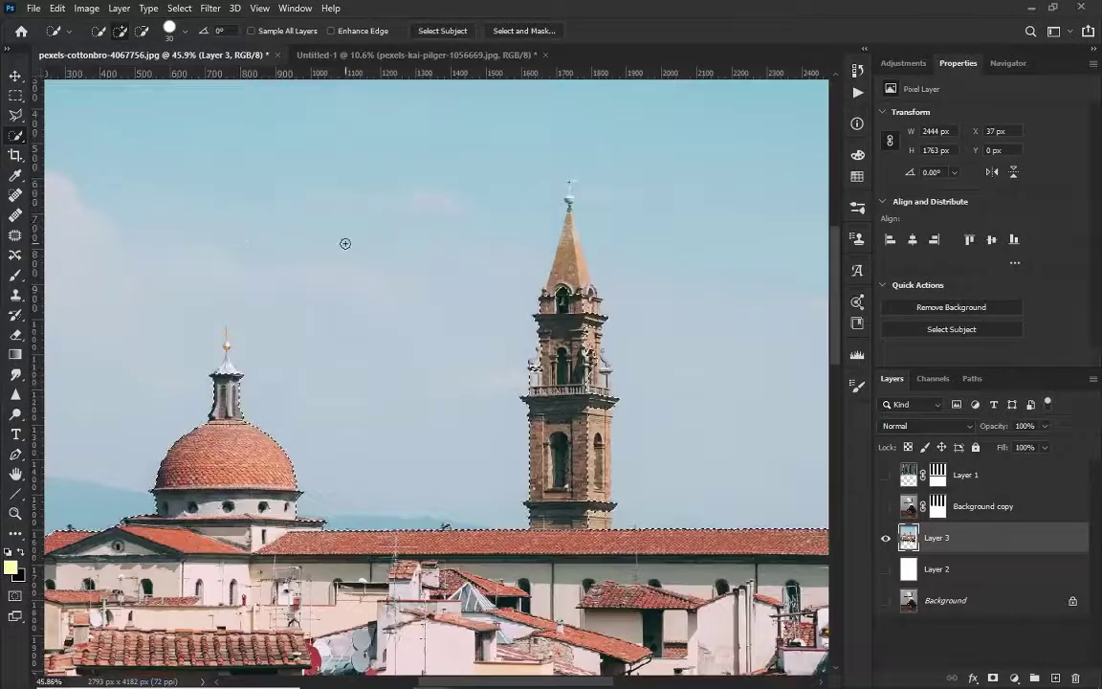
pyautogui.hotkey('shift', 'w')
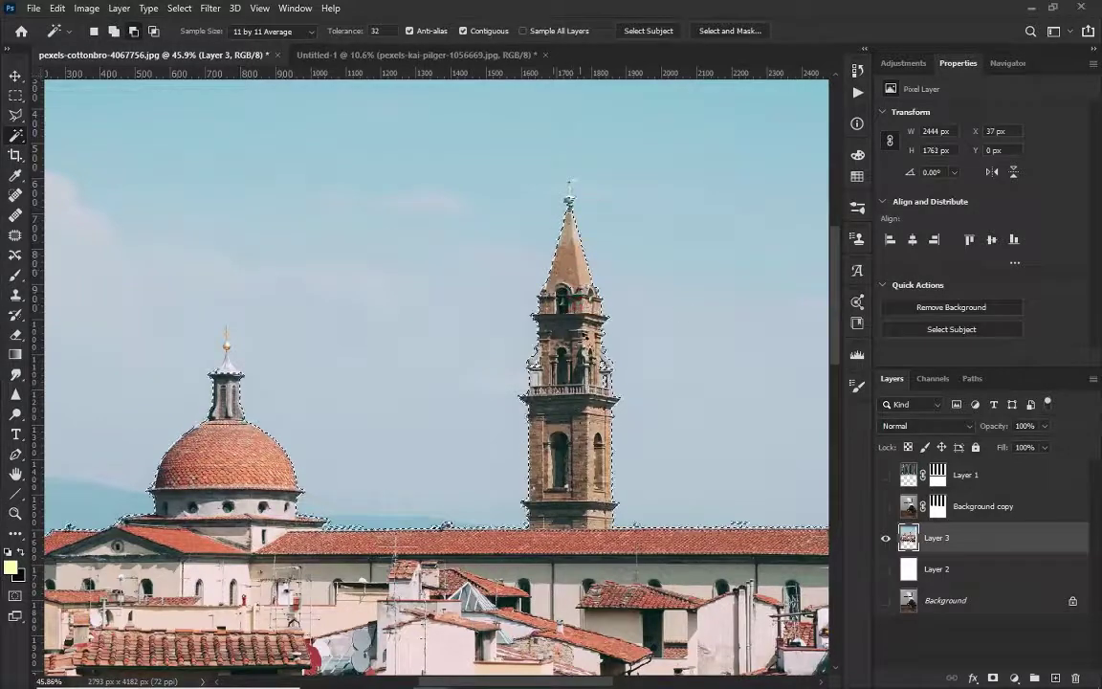
pyautogui.scroll(-2, 496, 387)
# Step: Mask out the selected sky on Layer 3 and ready a white brush for cleanup
pyautogui.click(993, 677)
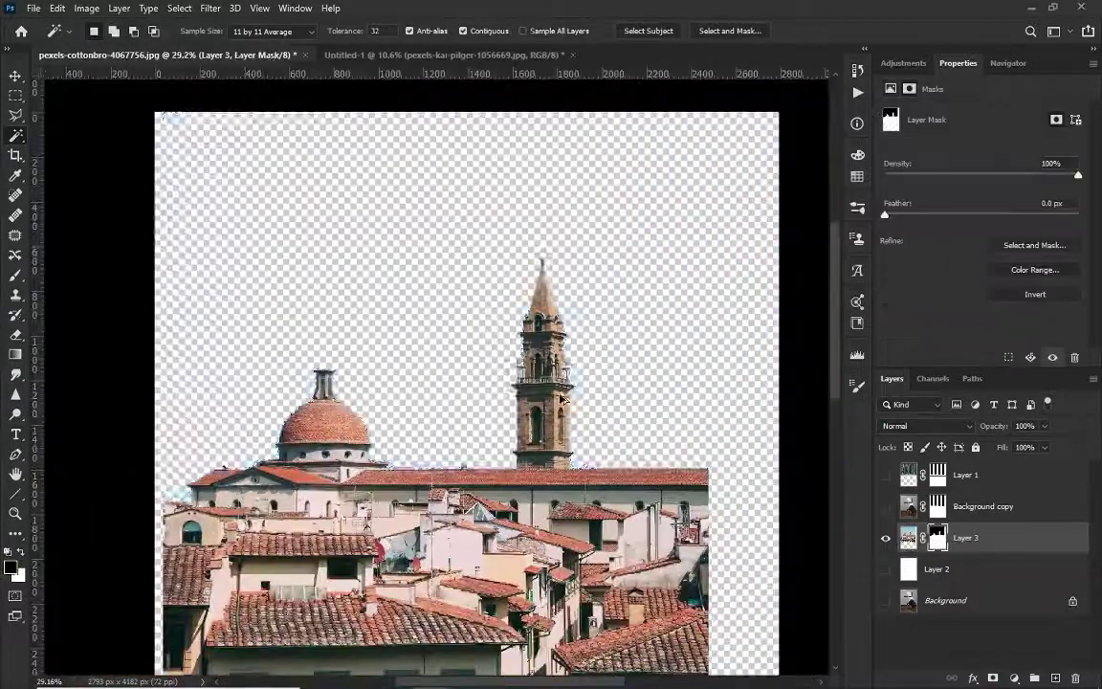
pyautogui.scroll(2, 524, 295)
pyautogui.scroll(2, 523, 295)
pyautogui.scroll(1, 524, 295)
pyautogui.press('b')
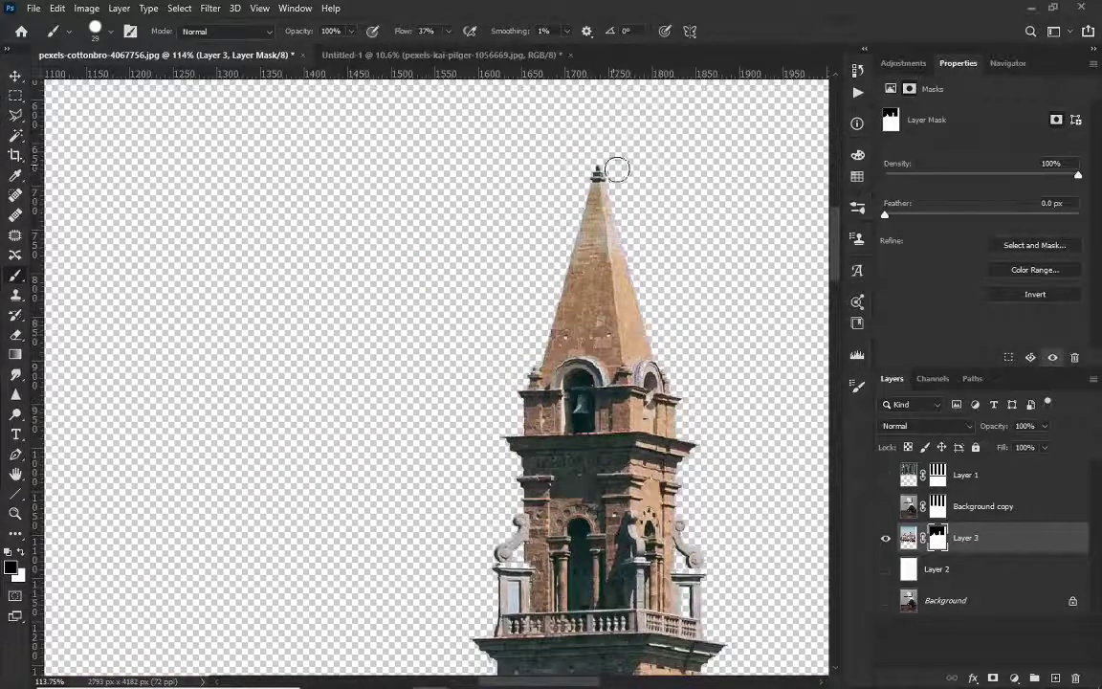
pyautogui.scroll(-3, 621, 168)
pyautogui.scroll(2, 536, 335)
pyautogui.press('x')
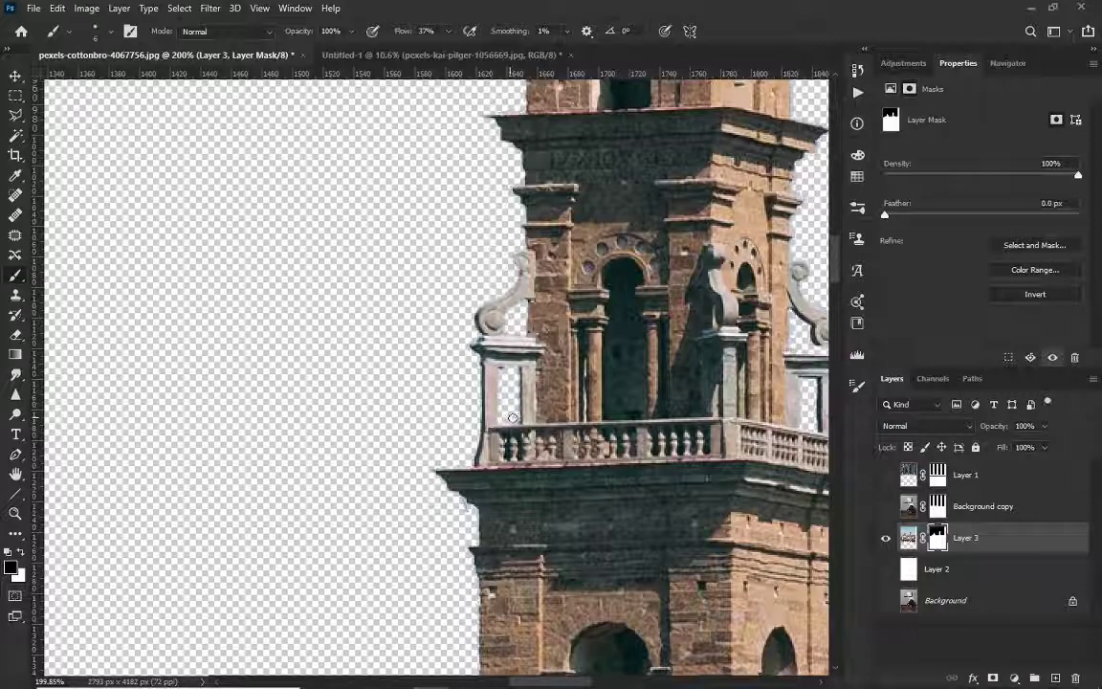
# Step: Brush the mask edges along the tower and where the roof meets it
pyautogui.hscroll(3, 512, 418)
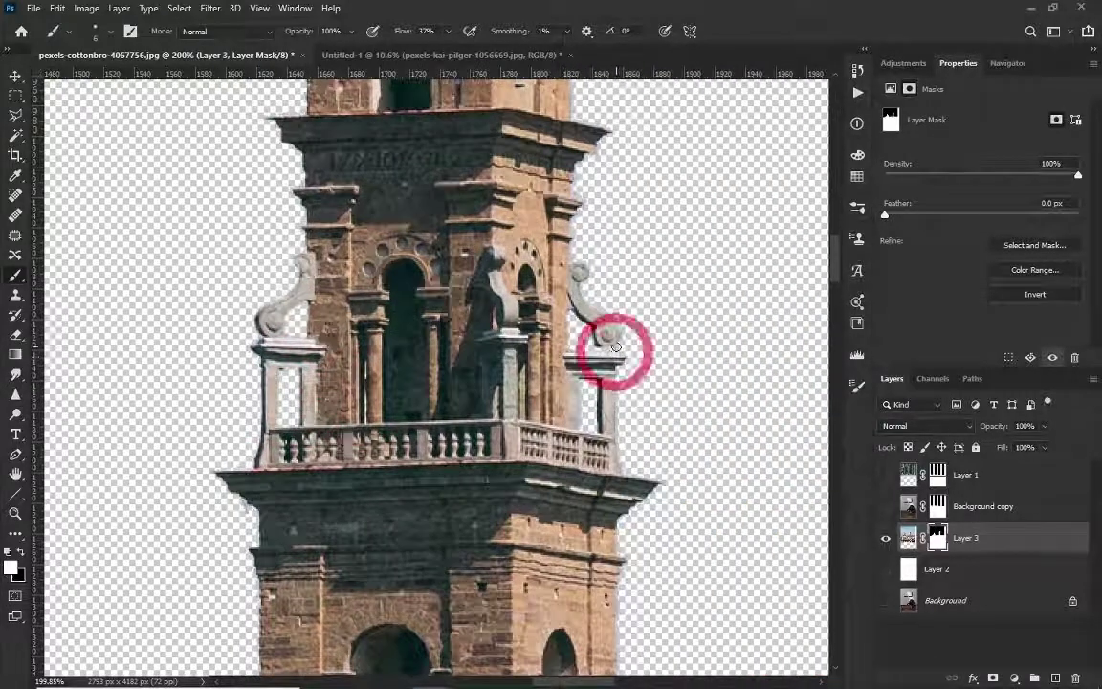
pyautogui.scroll(-5, 590, 351)
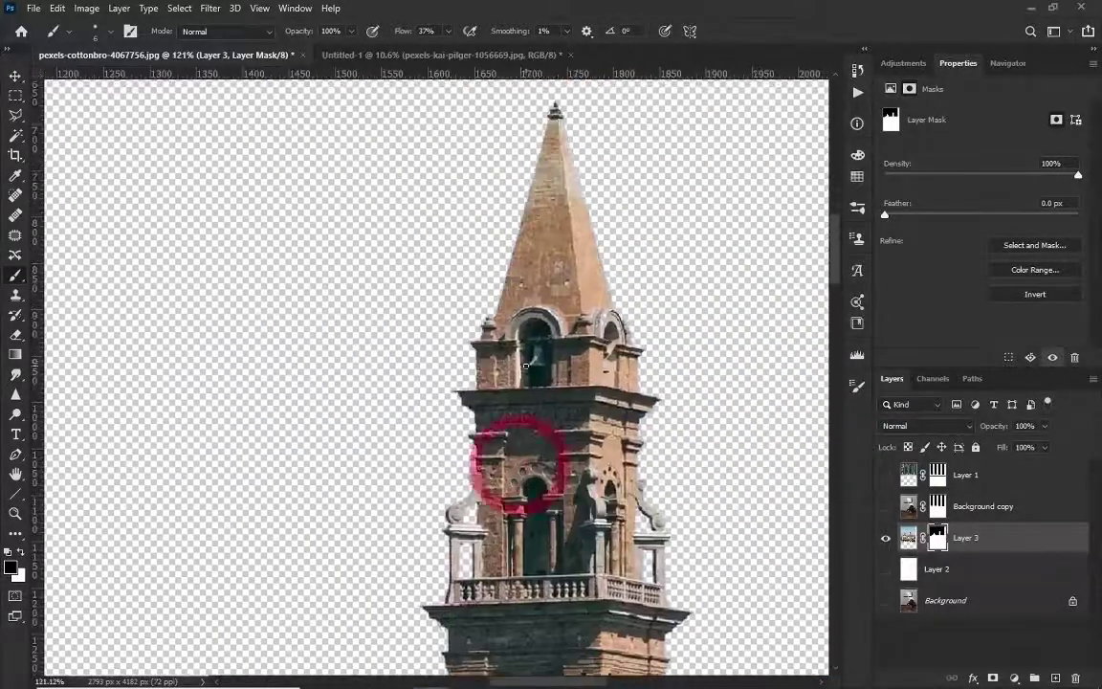
pyautogui.moveTo(716, 447); pyautogui.dragTo(821, 447)
pyautogui.scroll(-3, 821, 447)
pyautogui.scroll(3, 702, 479)
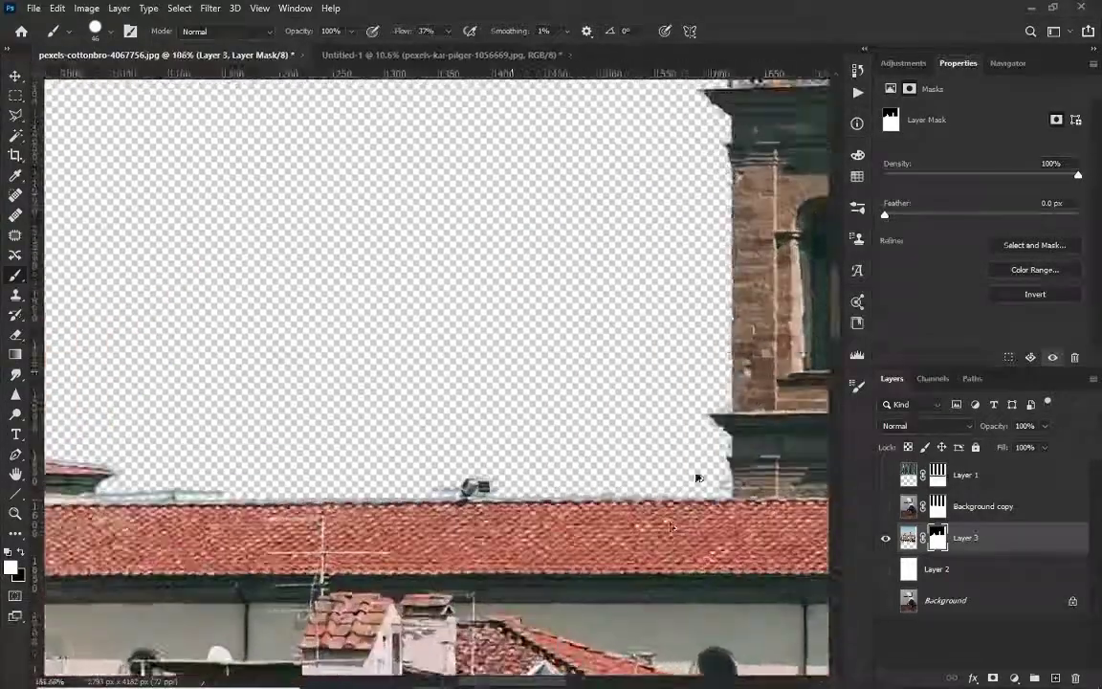
pyautogui.scroll(2, 738, 455)
pyautogui.moveTo(738, 456); pyautogui.dragTo(582, 423)
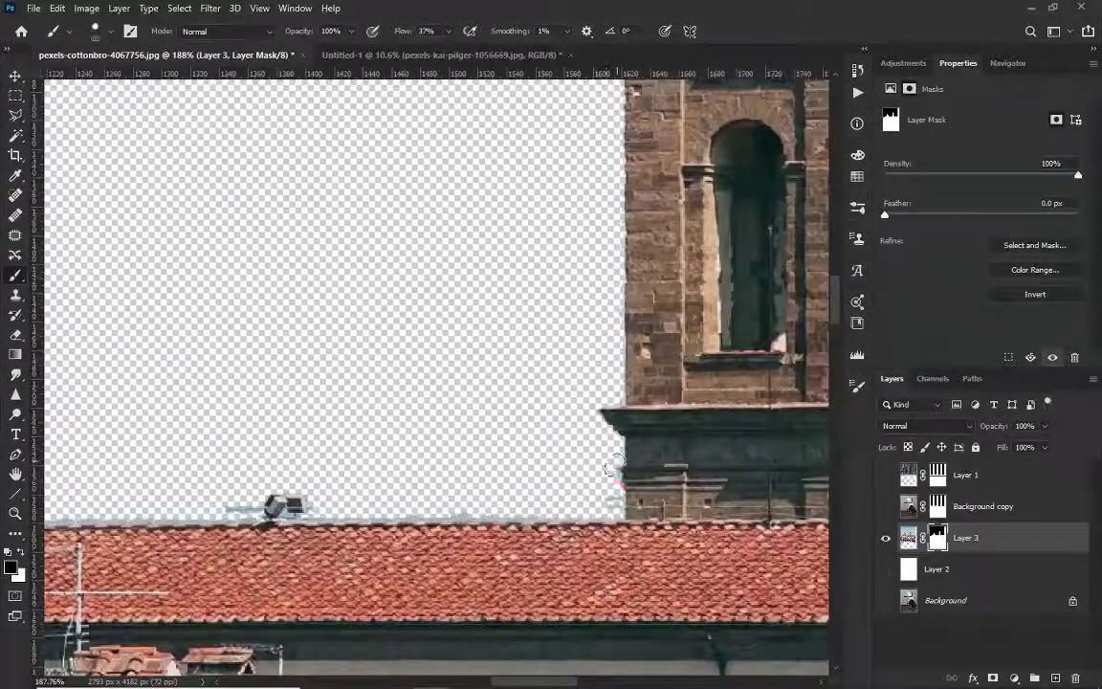
pyautogui.hscroll(-5, 309, 512)
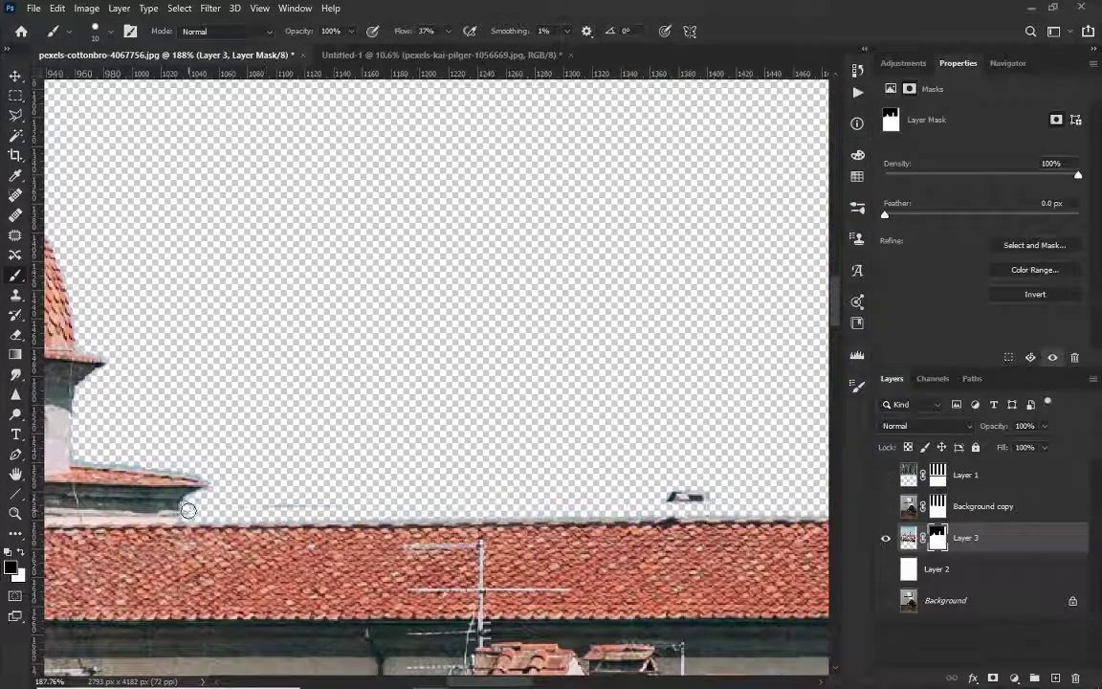
pyautogui.hscroll(-4, 670, 508)
pyautogui.scroll(1, 594, 524)
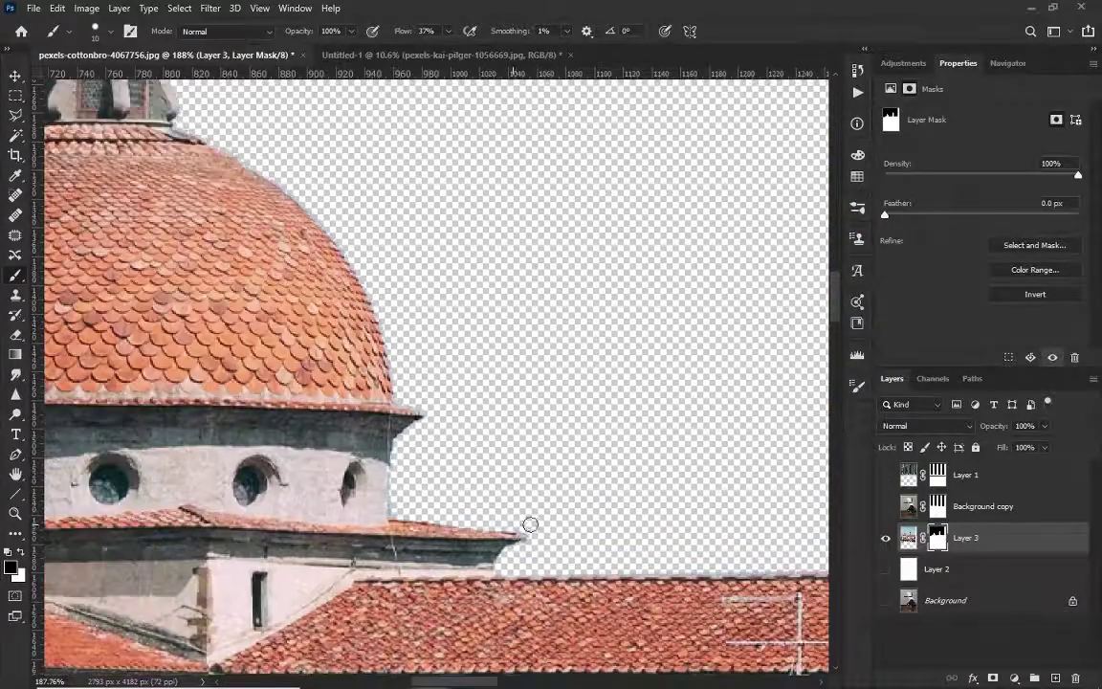
pyautogui.scroll(1, 424, 404)
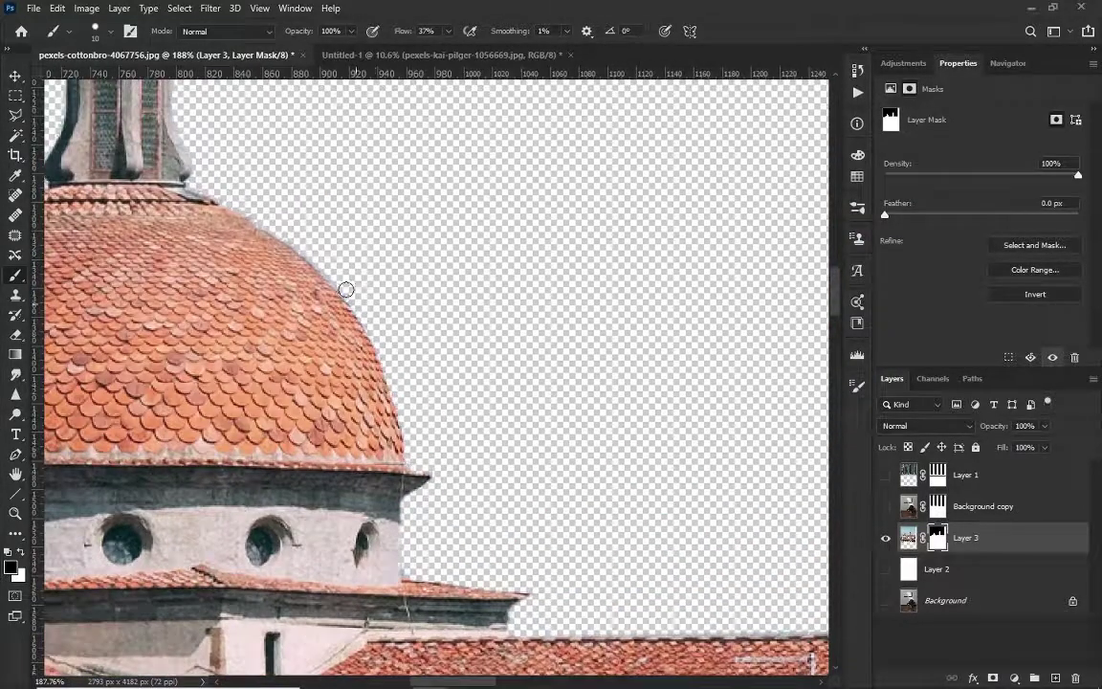
pyautogui.scroll(-2, 435, 384)
pyautogui.scroll(-2, 479, 422)
pyautogui.scroll(-4, 479, 422)
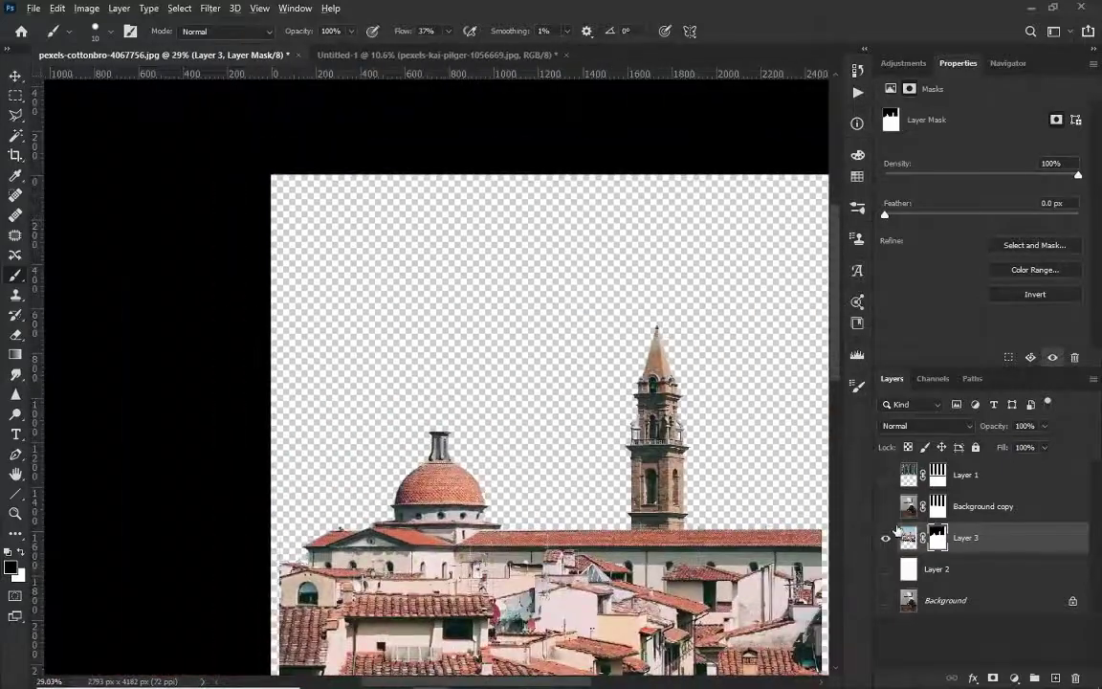
# Step: Show the window frame and room-and-chair layers again over the city
pyautogui.click(886, 506)
pyautogui.click(886, 475)
pyautogui.scroll(-2, 576, 443)
pyautogui.scroll(2, 330, 227)
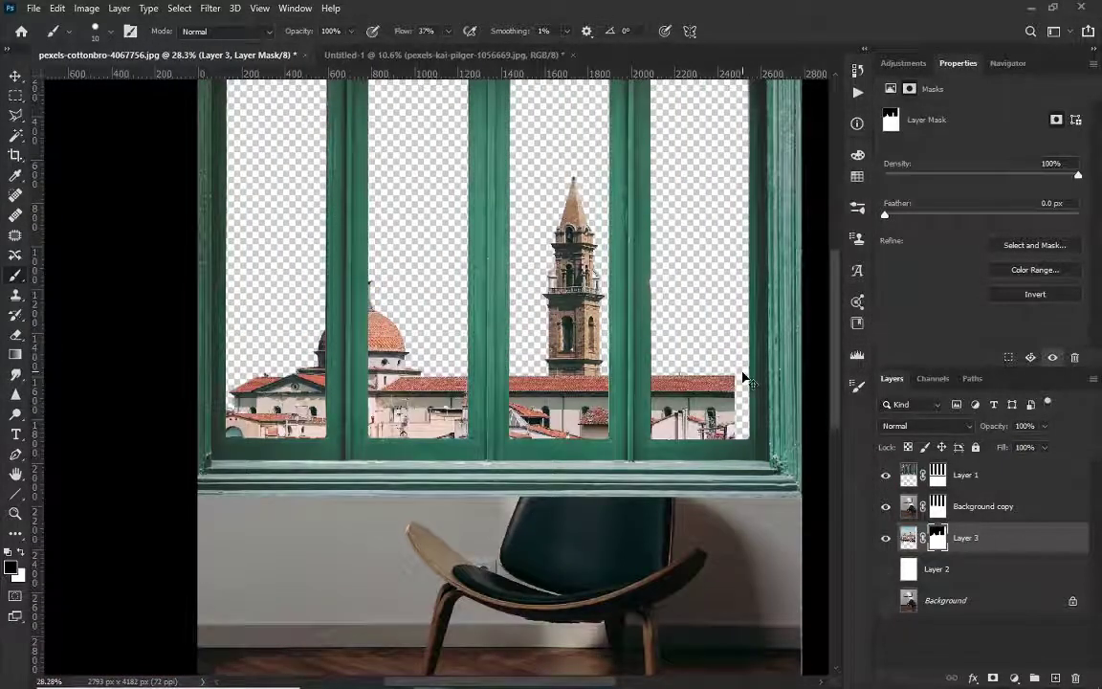
# Step: In the stock-photo document, deselect, show the sunset sky layer and hide the Florence photo
pyautogui.hotkey('ctrl', 'Tab')
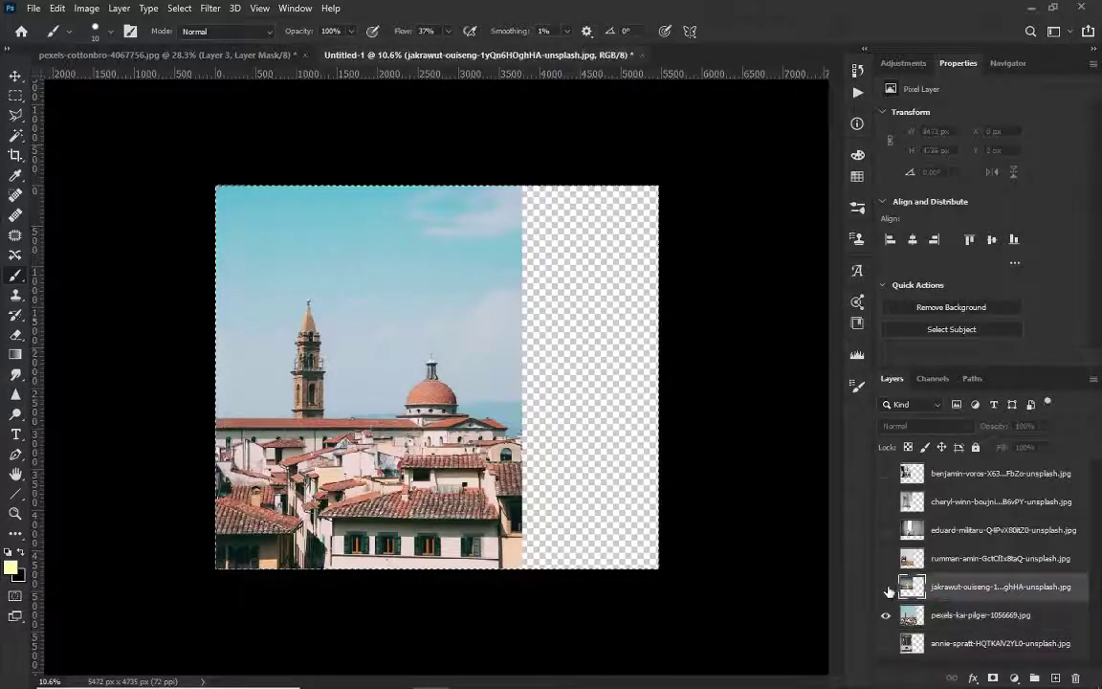
pyautogui.hotkey('ctrl', 'd')
pyautogui.click(903, 591)
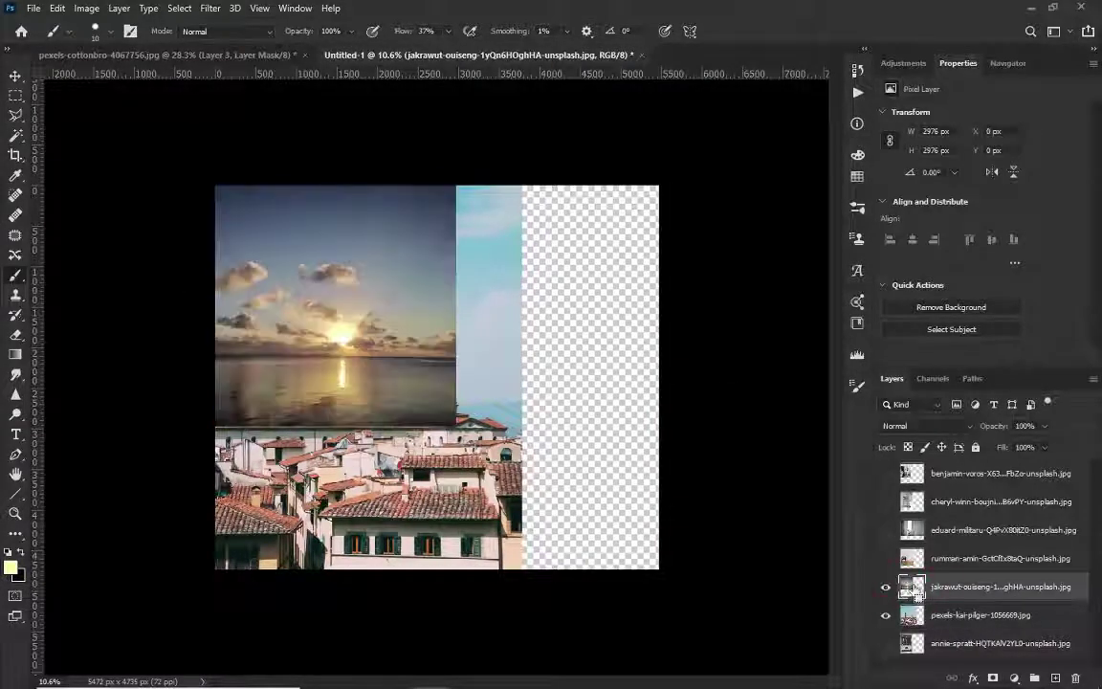
pyautogui.click(887, 616)
pyautogui.hotkey('ctrl', 'Tab')
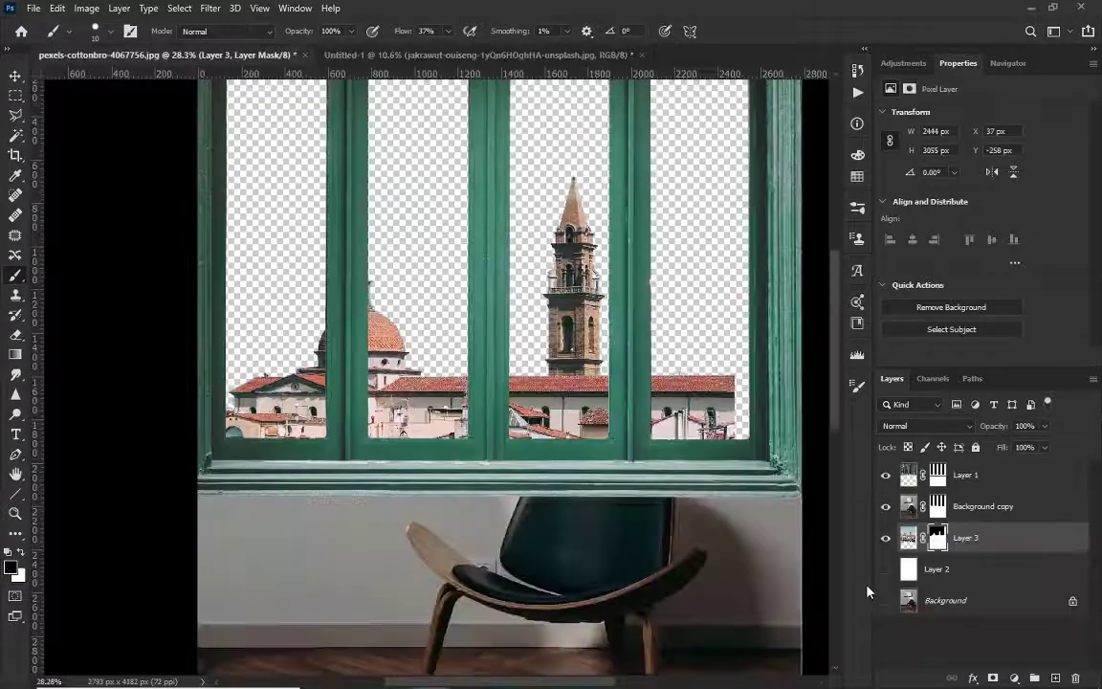
# Step: Bring the sunset into the composite below the city layer and lower it behind the rooftops
pyautogui.moveTo(610, 386); pyautogui.dragTo(544, 368)
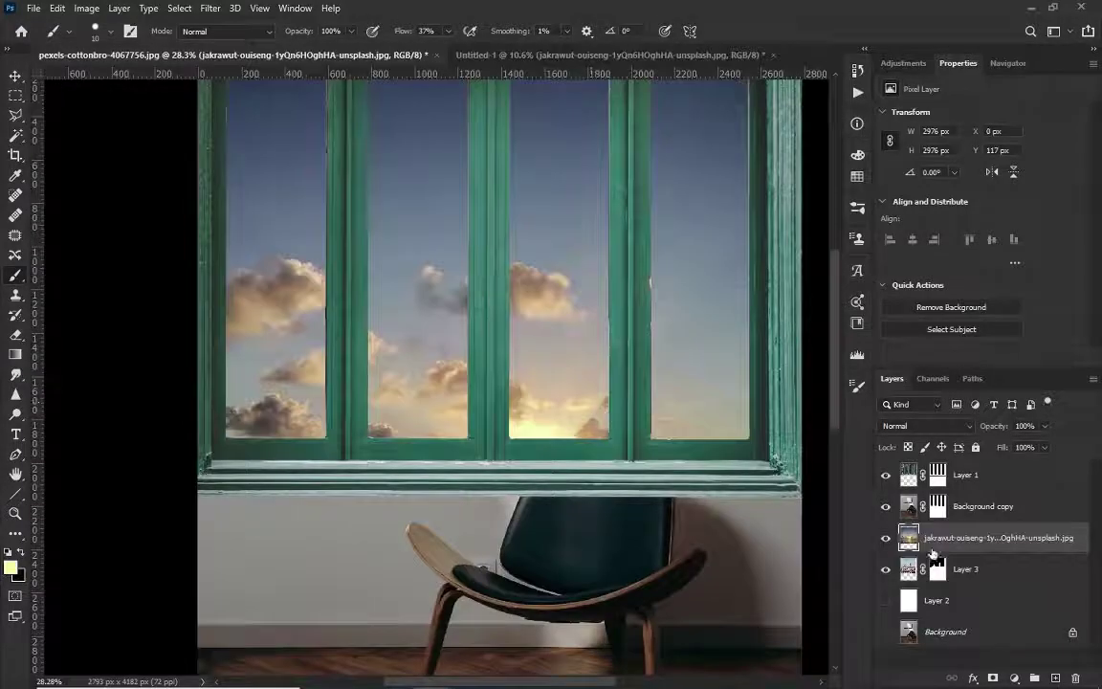
pyautogui.moveTo(933, 555); pyautogui.dragTo(933, 585)
pyautogui.hotkey('ctrl', 't')
pyautogui.moveTo(628, 383)
pyautogui.mouseDown()
pyautogui.moveTo(628, 426)
pyautogui.moveTo(600, 445)
pyautogui.mouseUp()
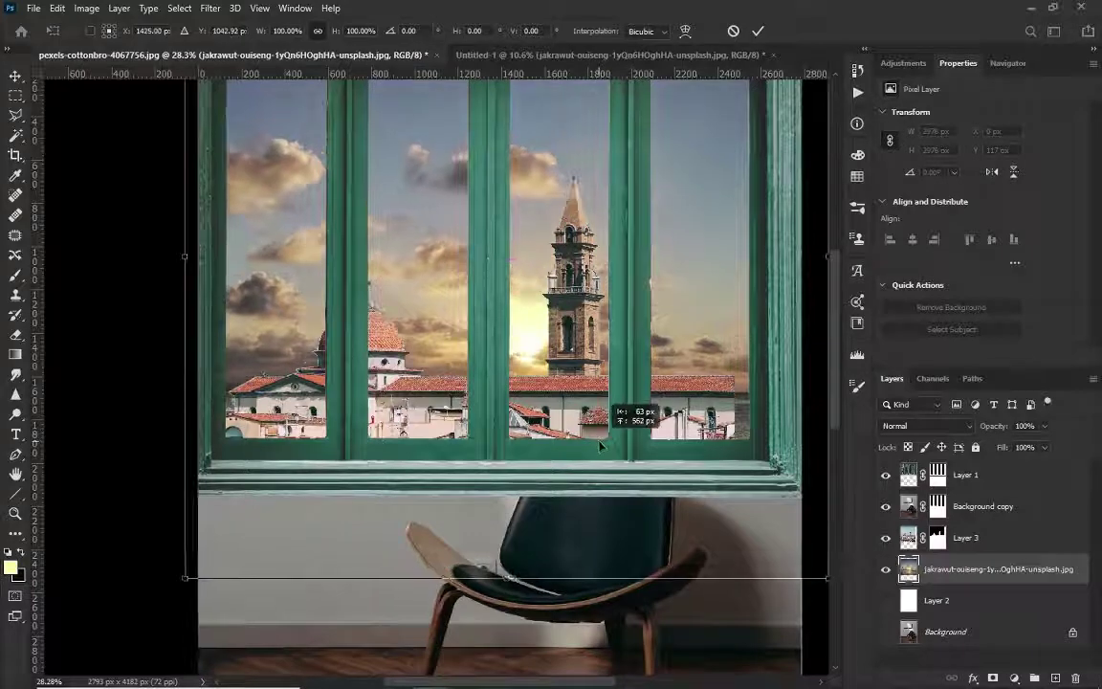
pyautogui.scroll(-2, 600, 423)
pyautogui.moveTo(591, 421); pyautogui.dragTo(595, 424)
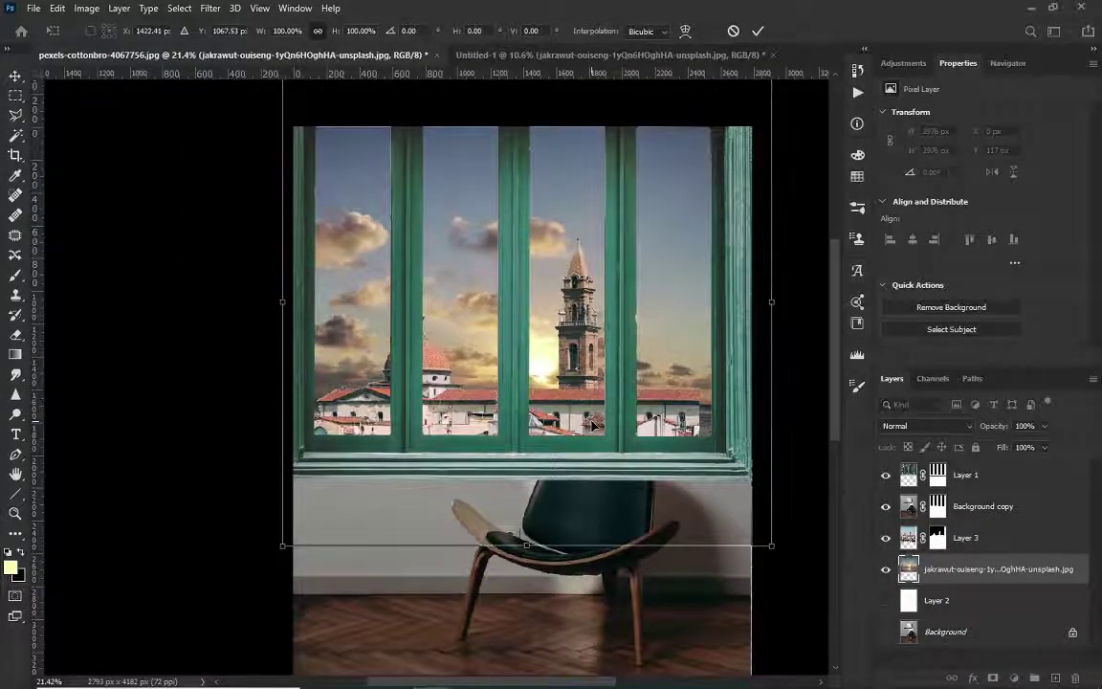
# Step: Commit the sky placement and start masking the centre mullion in black on the window mask
pyautogui.press('Return')
pyautogui.press('b')
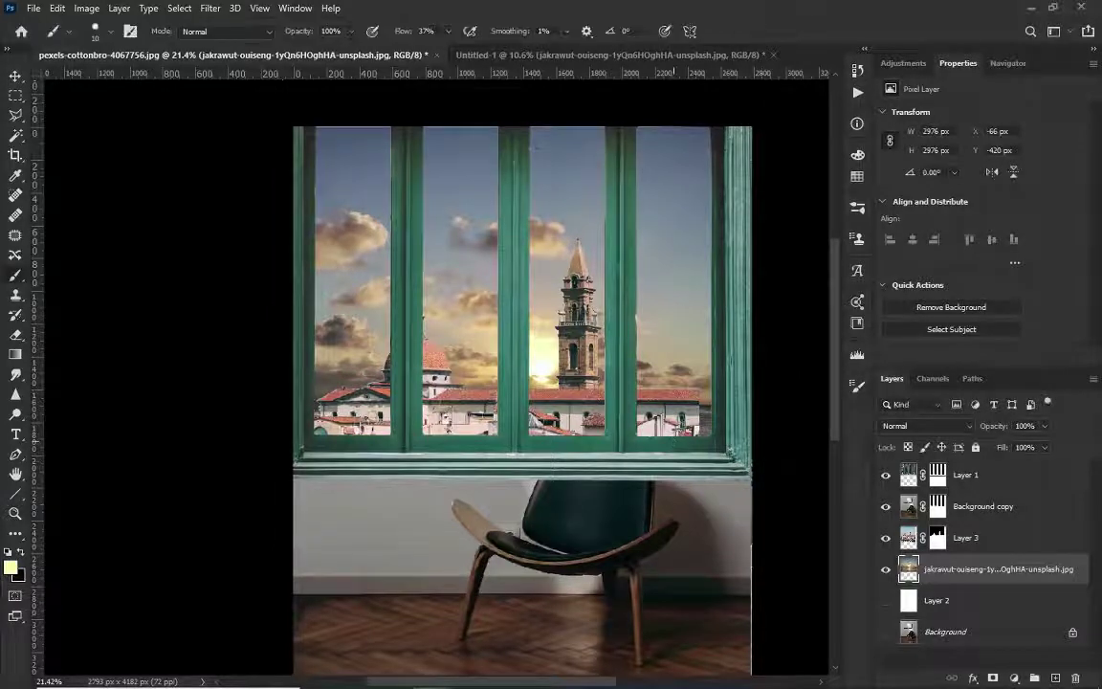
pyautogui.click(938, 506)
pyautogui.click(938, 474)
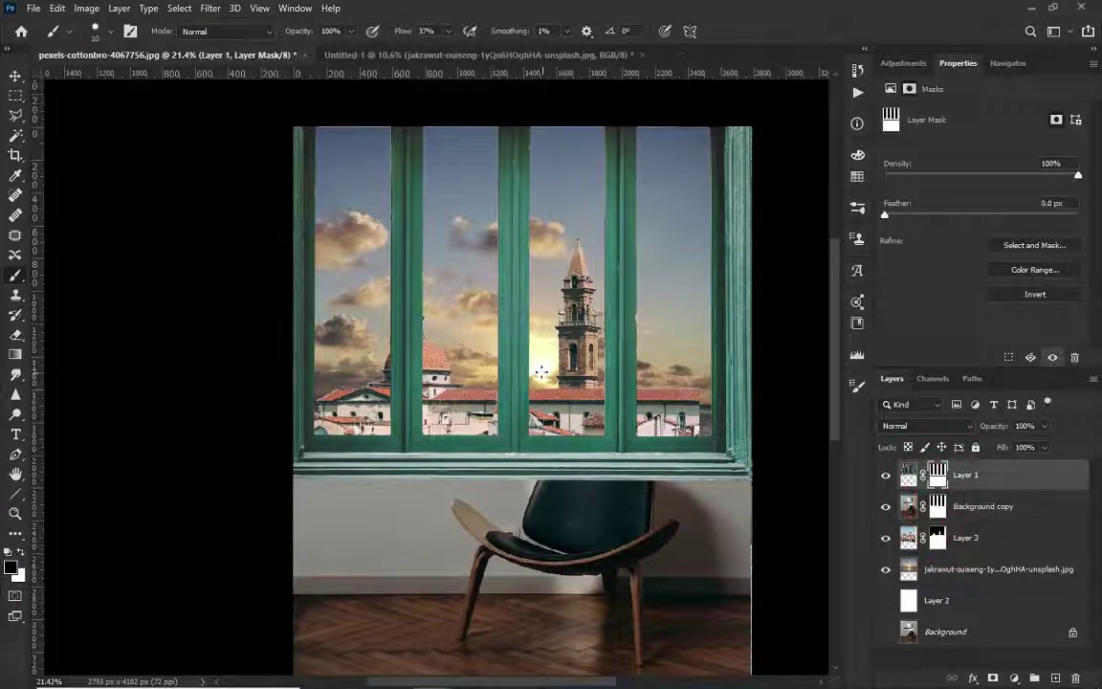
pyautogui.press('d')
pyautogui.moveTo(497, 394); pyautogui.dragTo(494, 396)
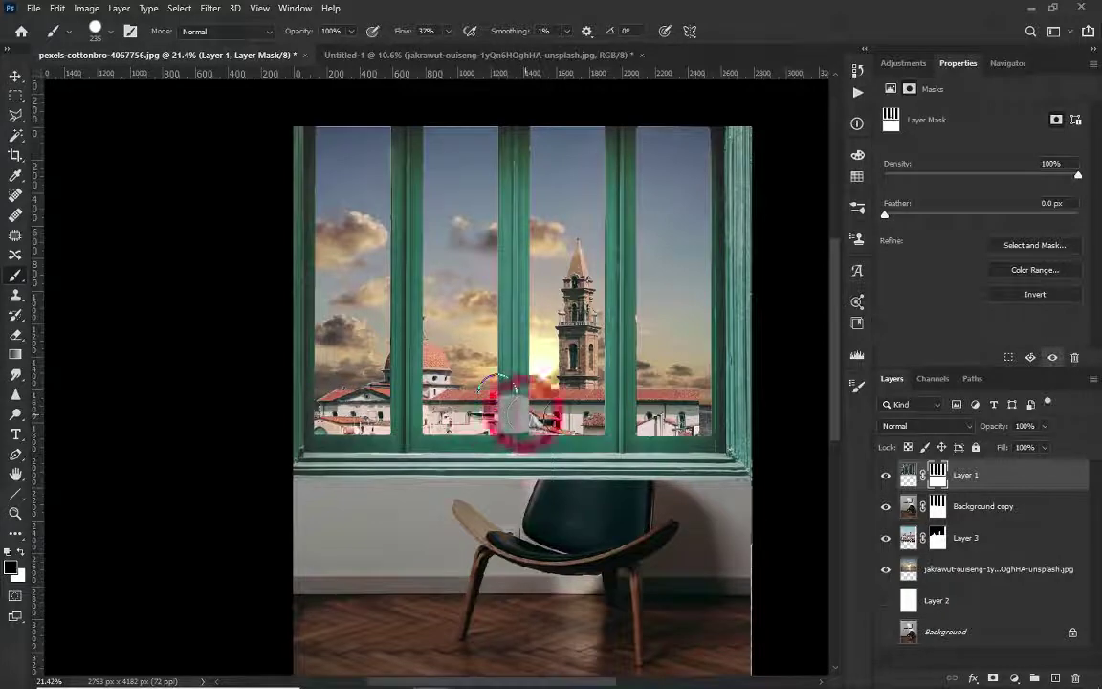
# Step: Mask out the rest of the centre mullion up the window, then clear the selection
pyautogui.scroll(5, 507, 412)
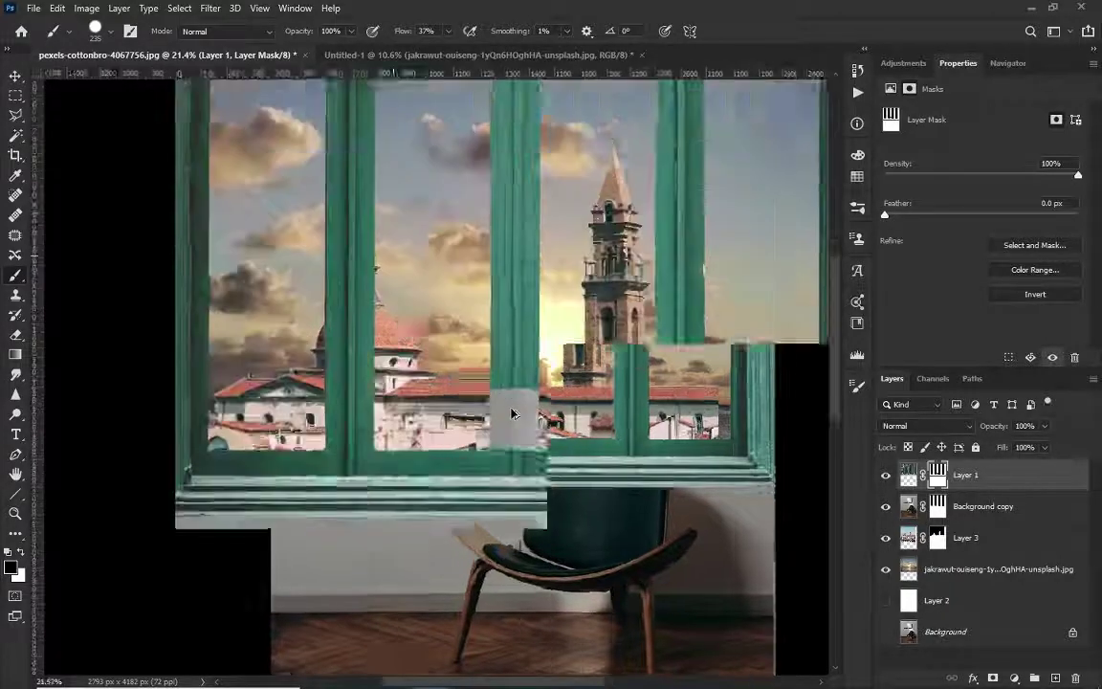
pyautogui.scroll(3, 533, 423)
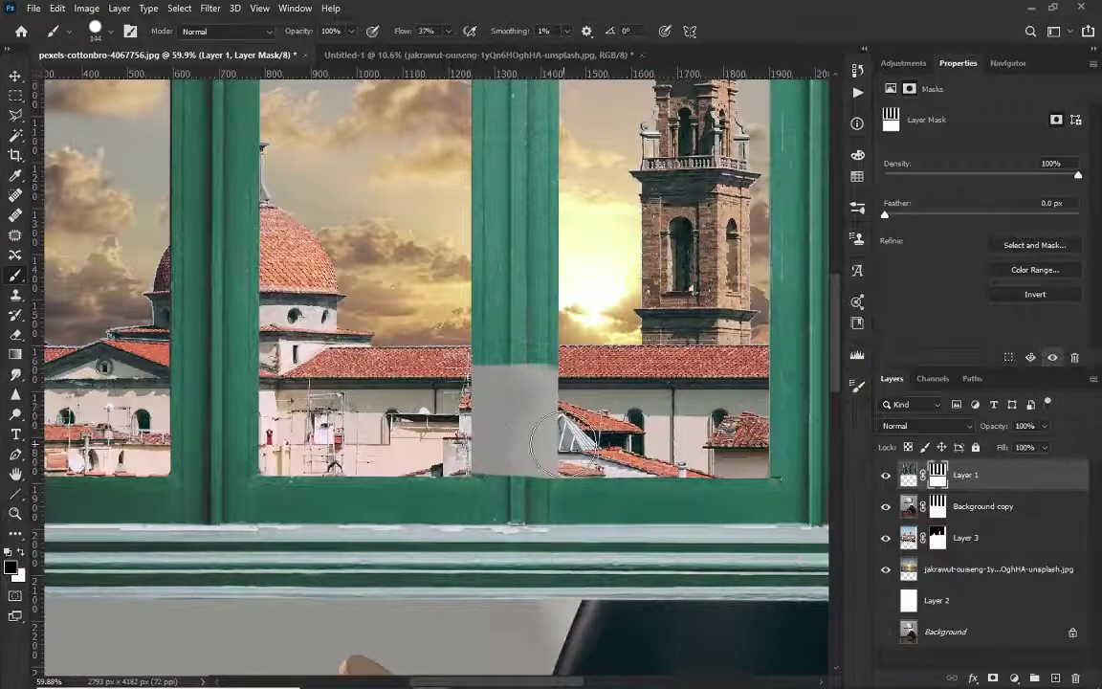
pyautogui.moveTo(504, 381); pyautogui.dragTo(533, 212)
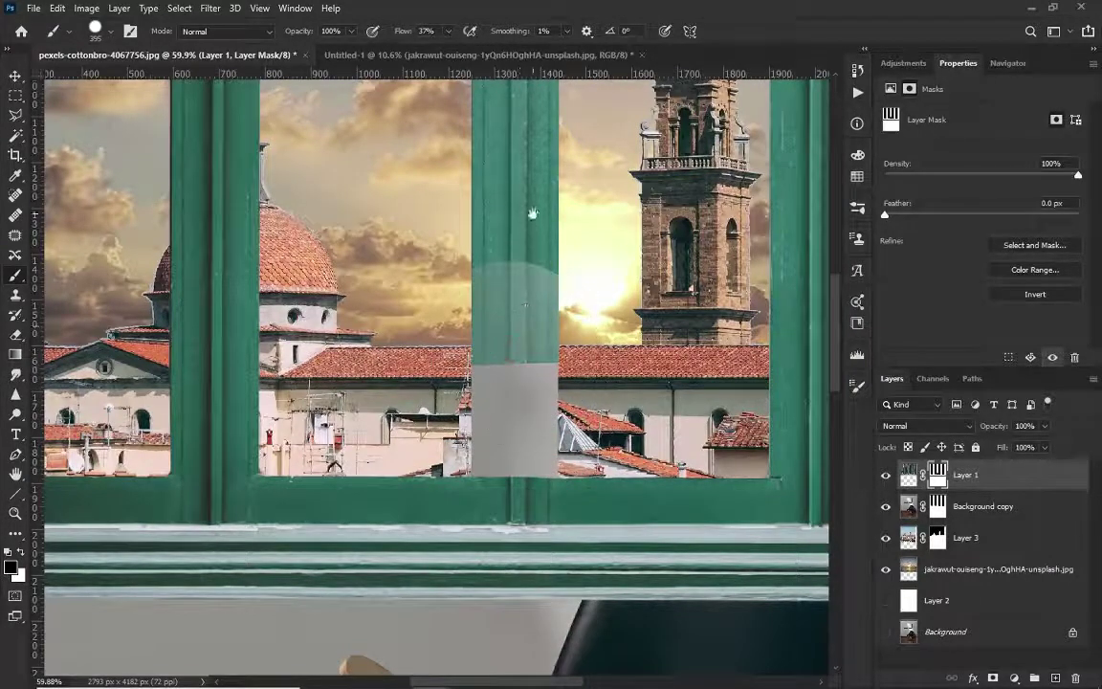
pyautogui.scroll(3, 533, 213)
pyautogui.scroll(3, 524, 277)
pyautogui.scroll(3, 525, 377)
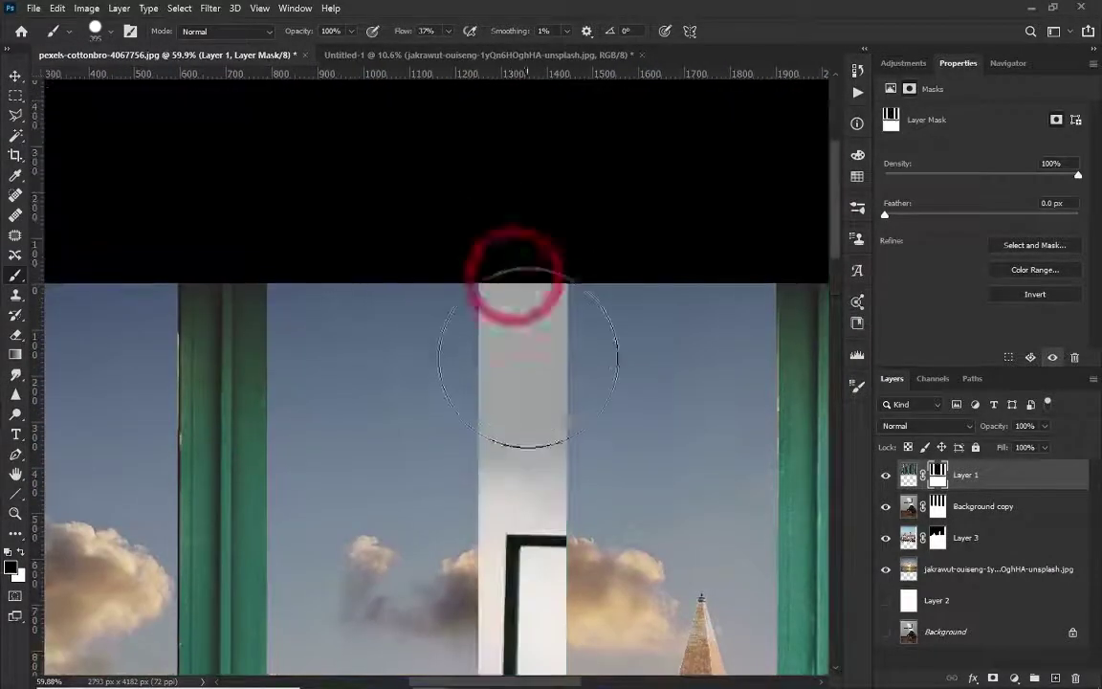
pyautogui.scroll(-3, 528, 359)
pyautogui.keyDown('ctrl'); pyautogui.click(937, 479); pyautogui.keyUp('ctrl')
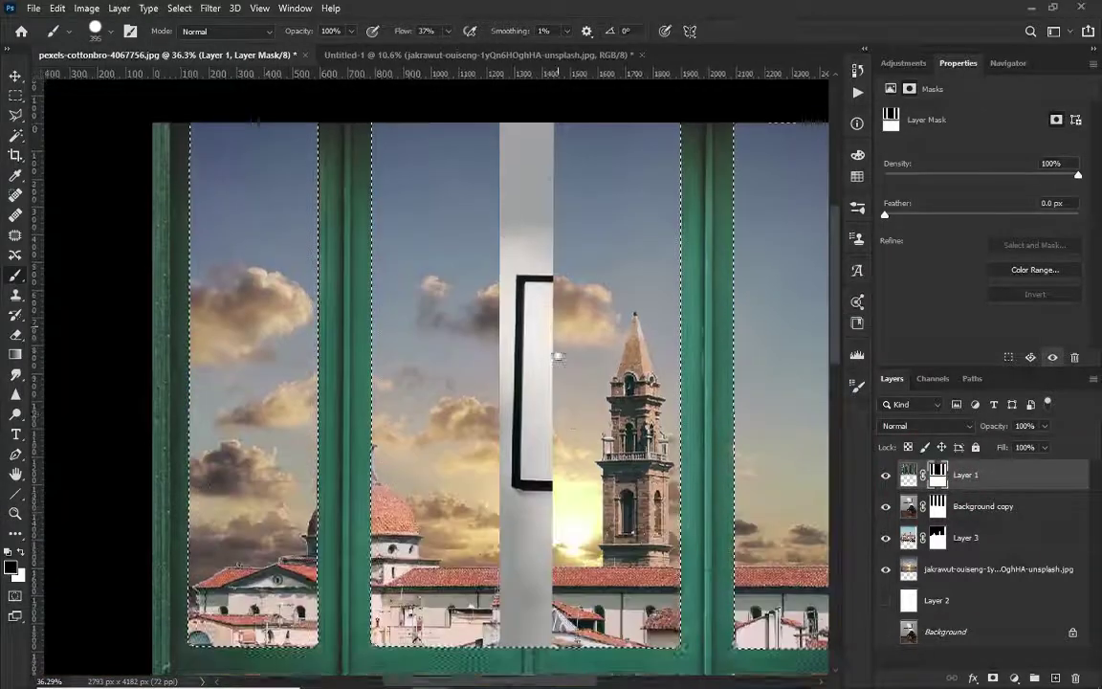
pyautogui.hotkey('ctrl', 'd')
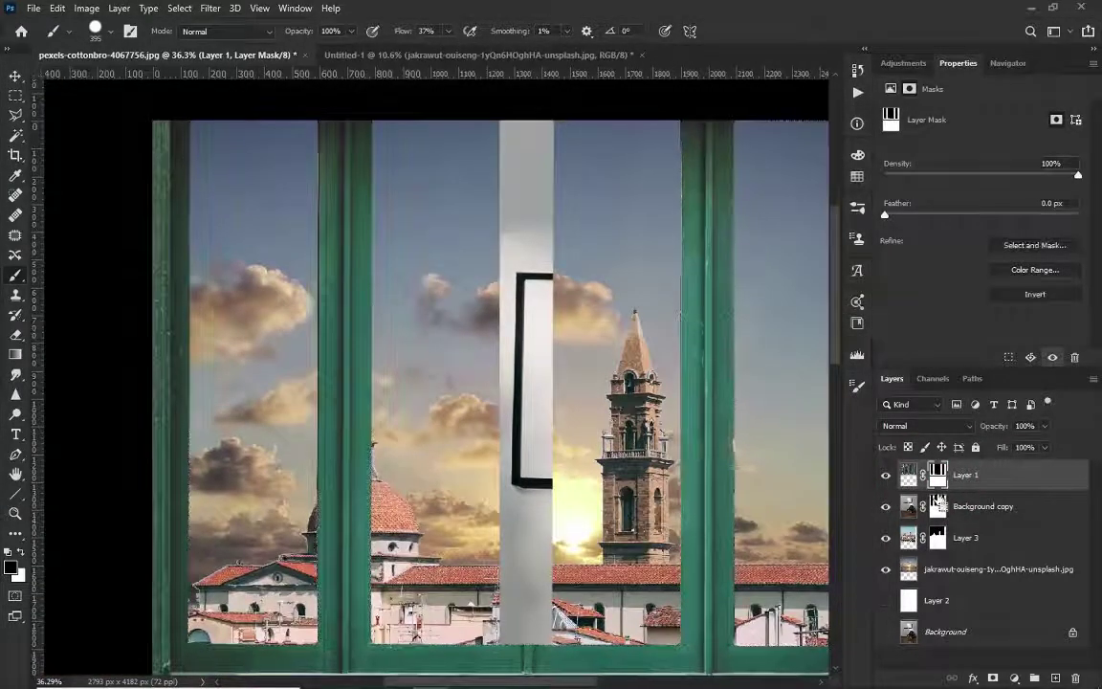
# Step: Select Layer 1 and switch to cloning tools for retouching the sill
pyautogui.click(938, 506)
pyautogui.scroll(3, 517, 575)
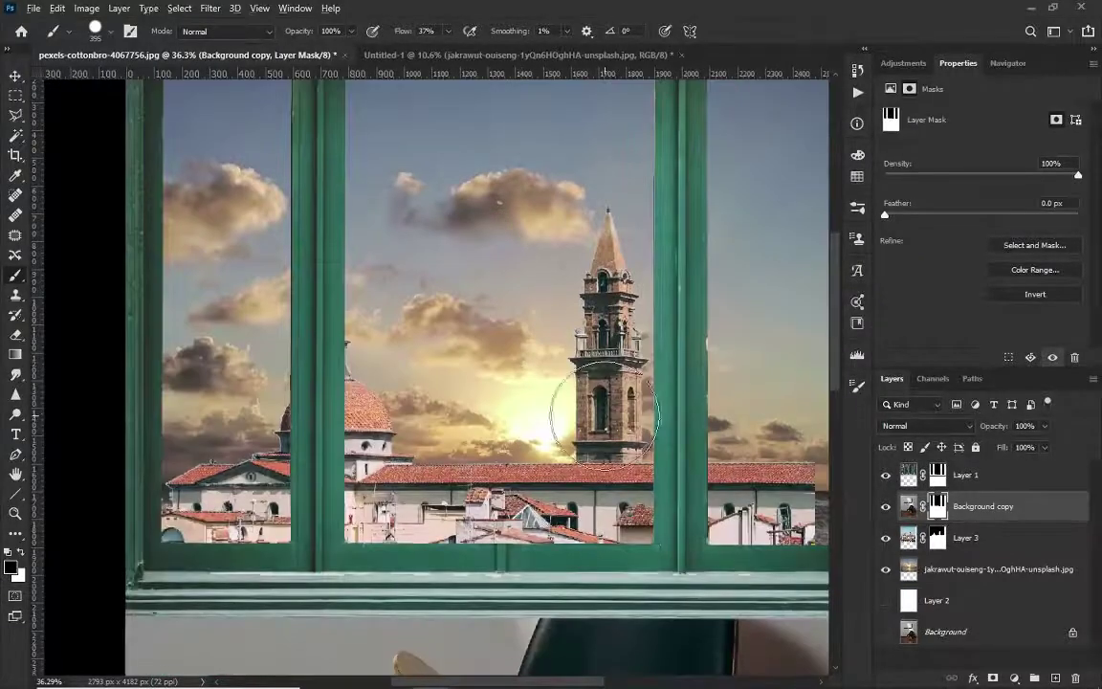
pyautogui.click(564, 413)
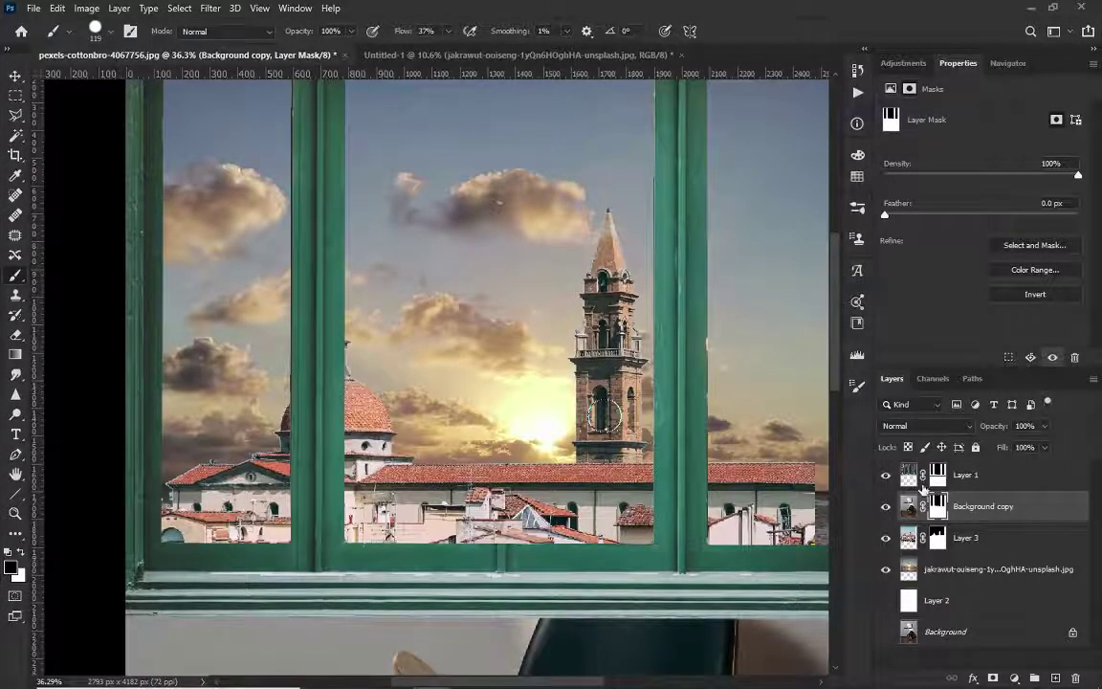
pyautogui.click(924, 483)
pyautogui.press('z')
pyautogui.click(538, 565)
# Step: Sample the sill, load Layer 1's selection and clone over the sill where the mullion met it
pyautogui.press('s')
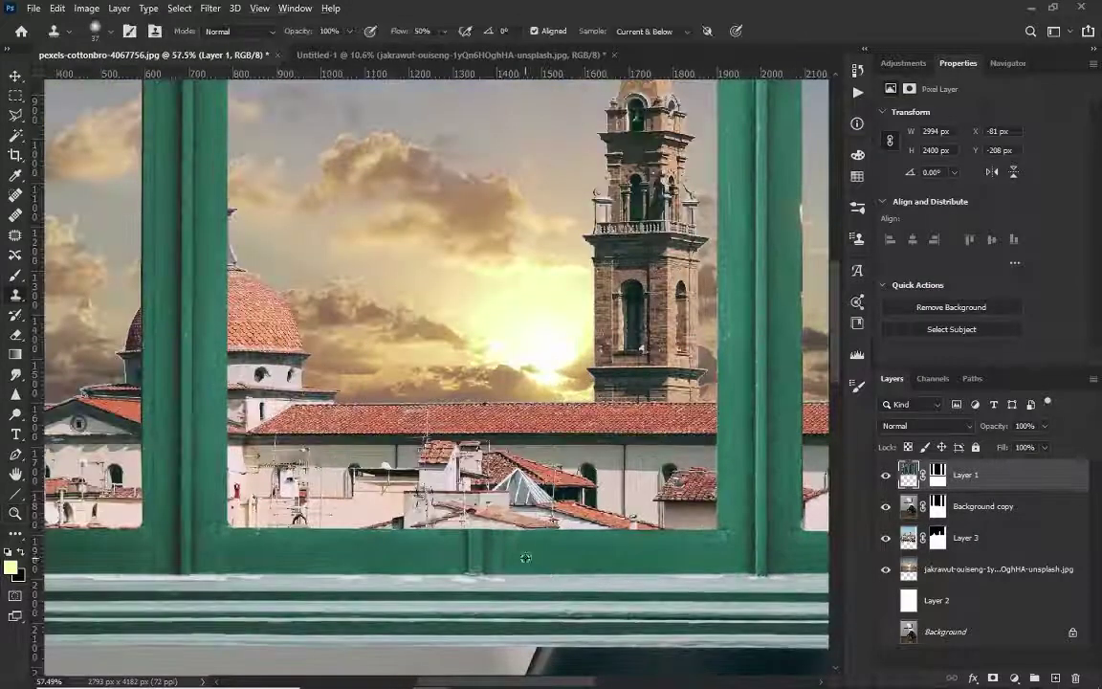
pyautogui.keyDown('alt'); pyautogui.click(526, 558); pyautogui.keyUp('alt')
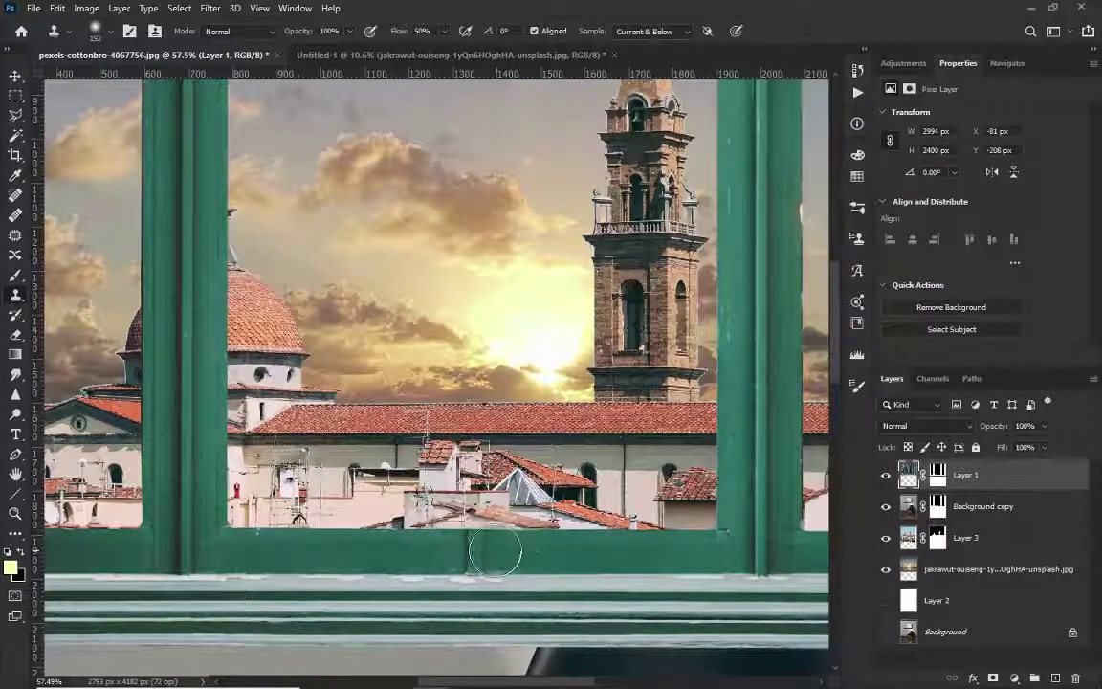
pyautogui.keyDown('ctrl'); pyautogui.click(909, 474); pyautogui.keyUp('ctrl')
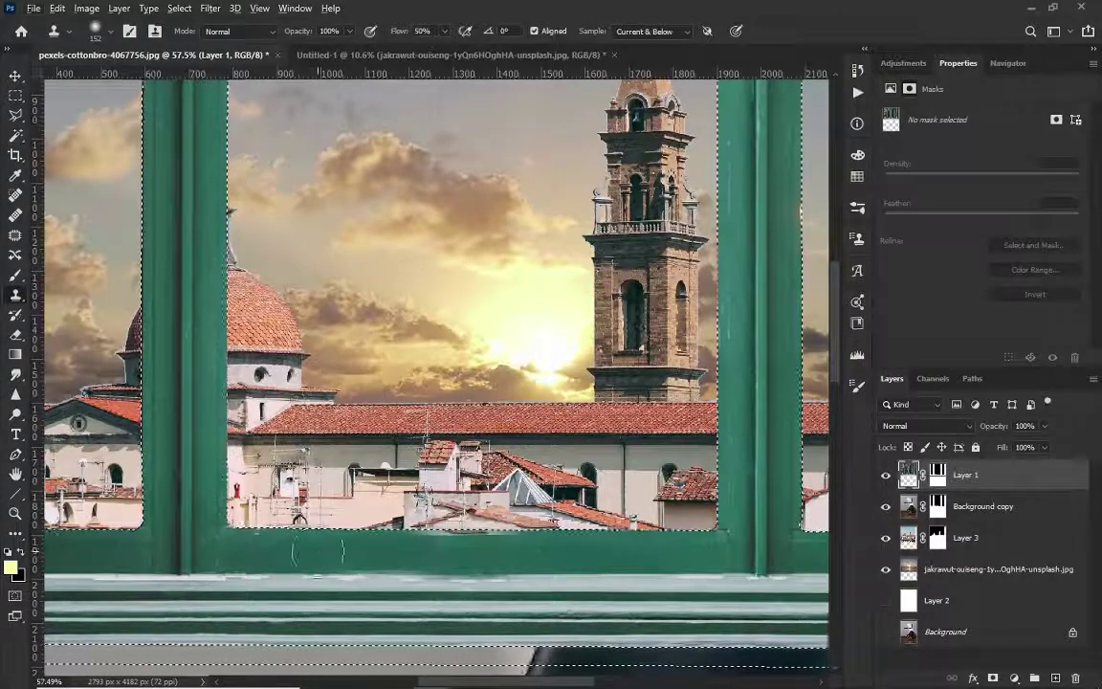
pyautogui.click(493, 555)
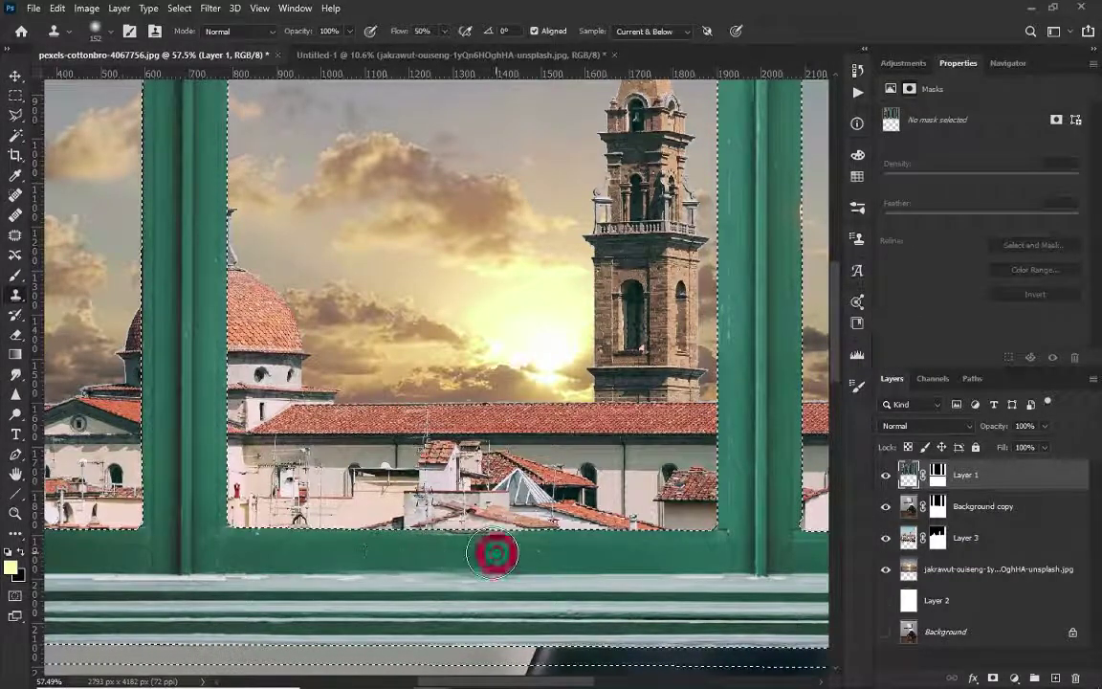
pyautogui.scroll(-1, 539, 554)
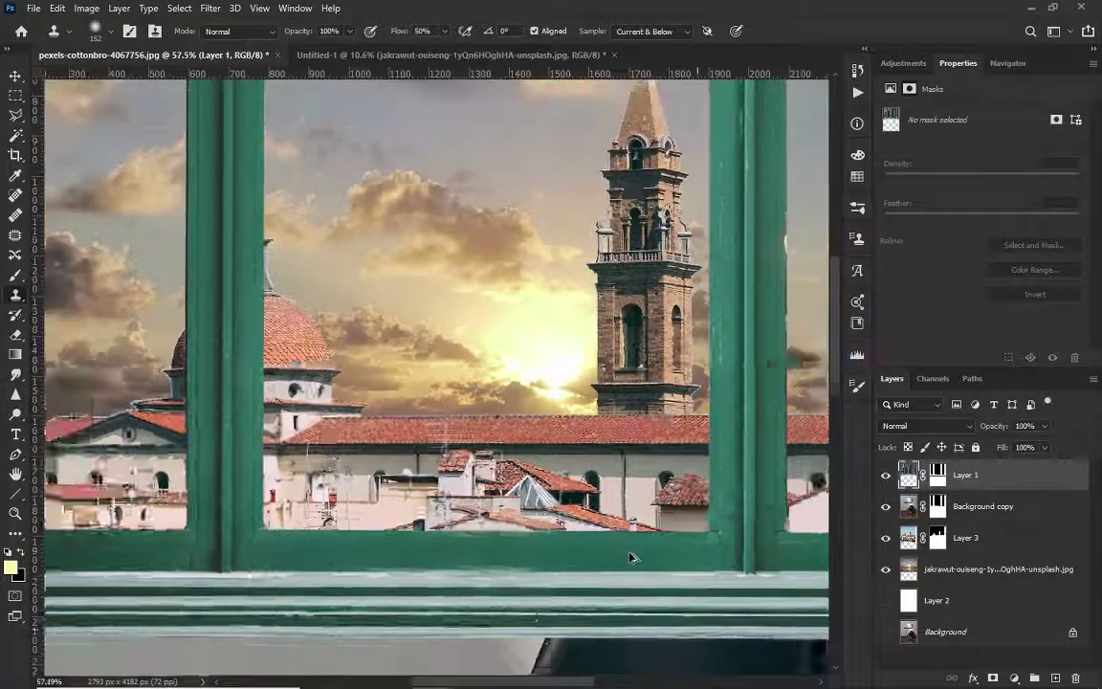
pyautogui.scroll(-3, 539, 554)
pyautogui.scroll(-2, 574, 554)
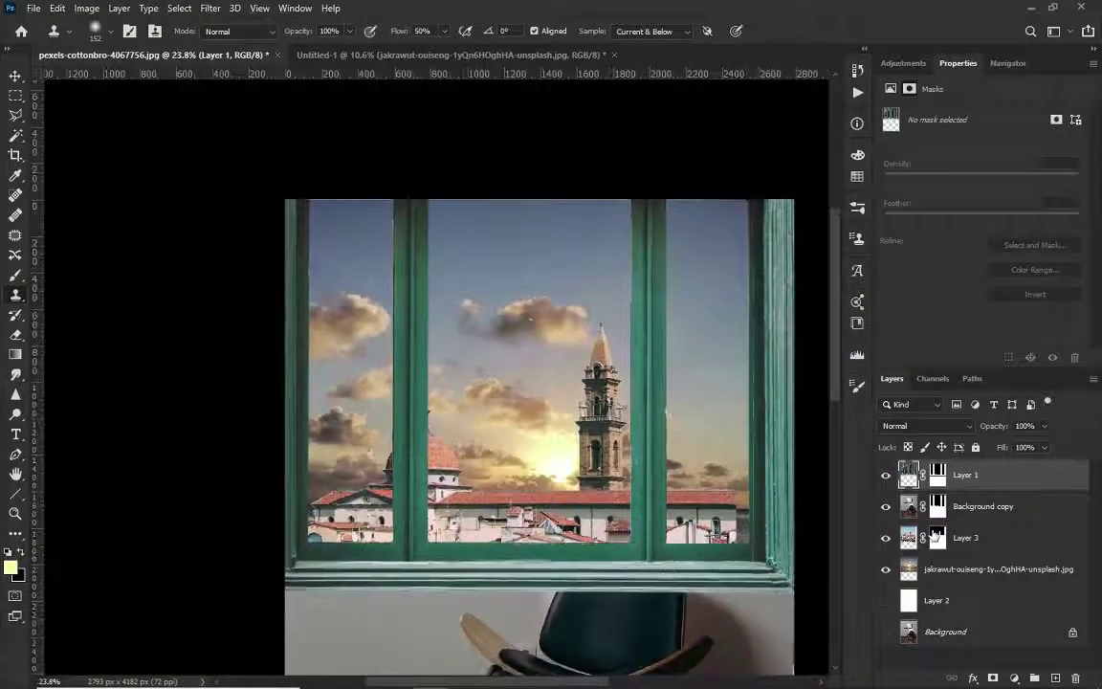
pyautogui.scroll(-2, 746, 412)
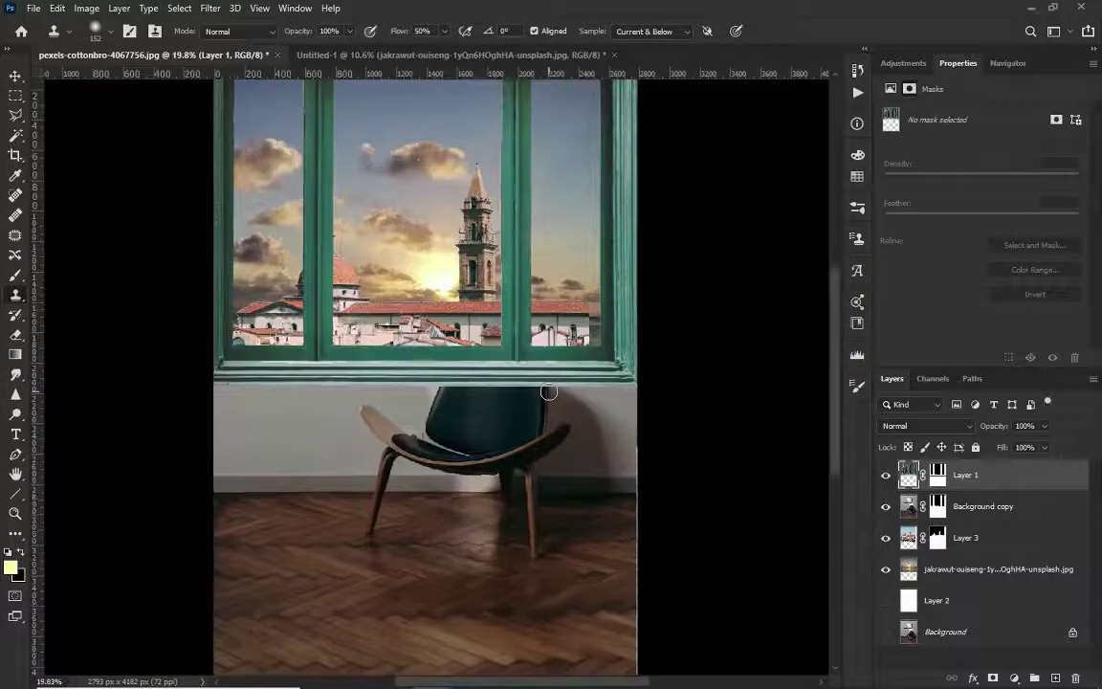
# Step: Select the city image layer and add a Curves adjustment layer, discarding a stray Levels
pyautogui.press('v')
pyautogui.click(919, 571)
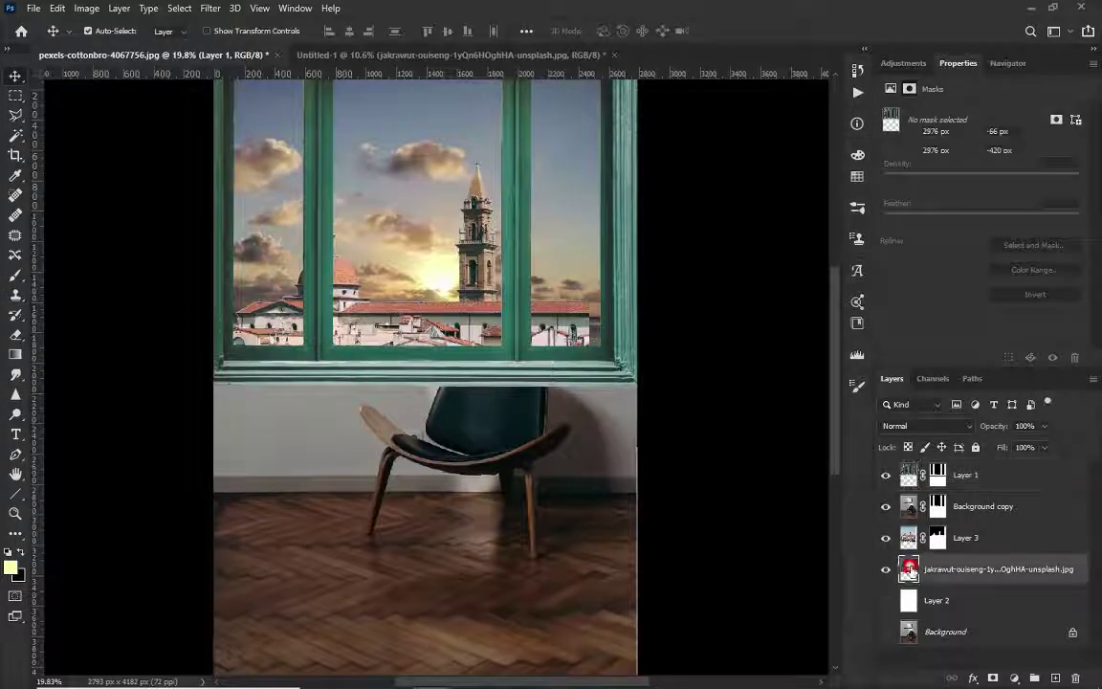
pyautogui.click(1015, 678)
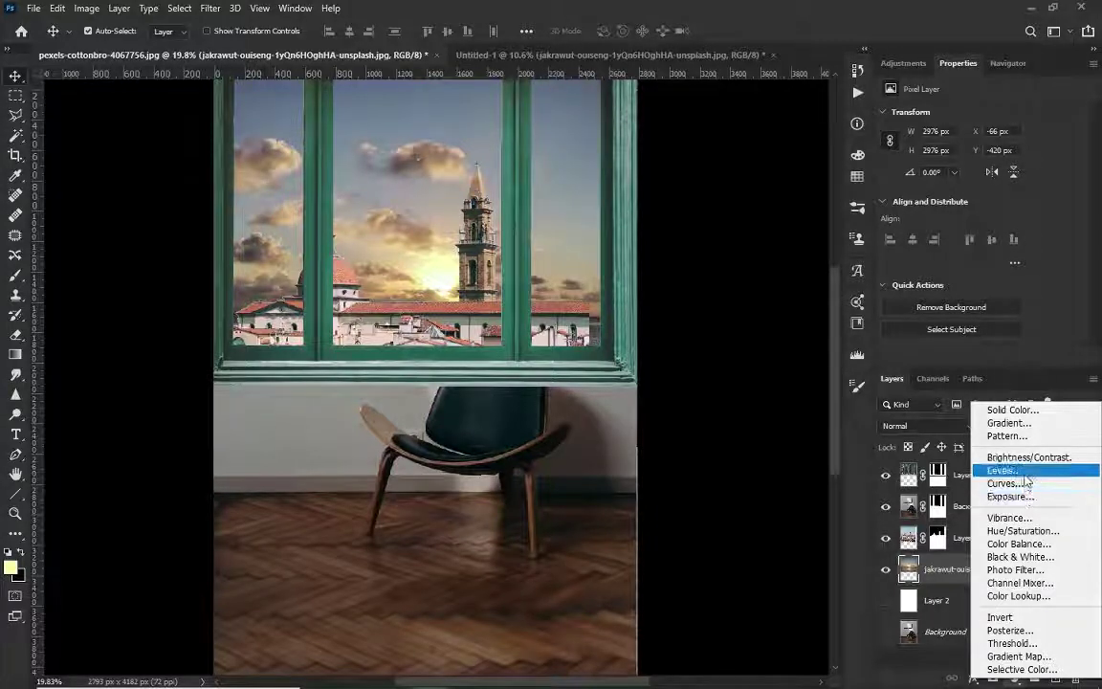
pyautogui.click(1005, 470)
pyautogui.hotkey('ctrl', 'z')
pyautogui.click(948, 474)
pyautogui.click(985, 677)
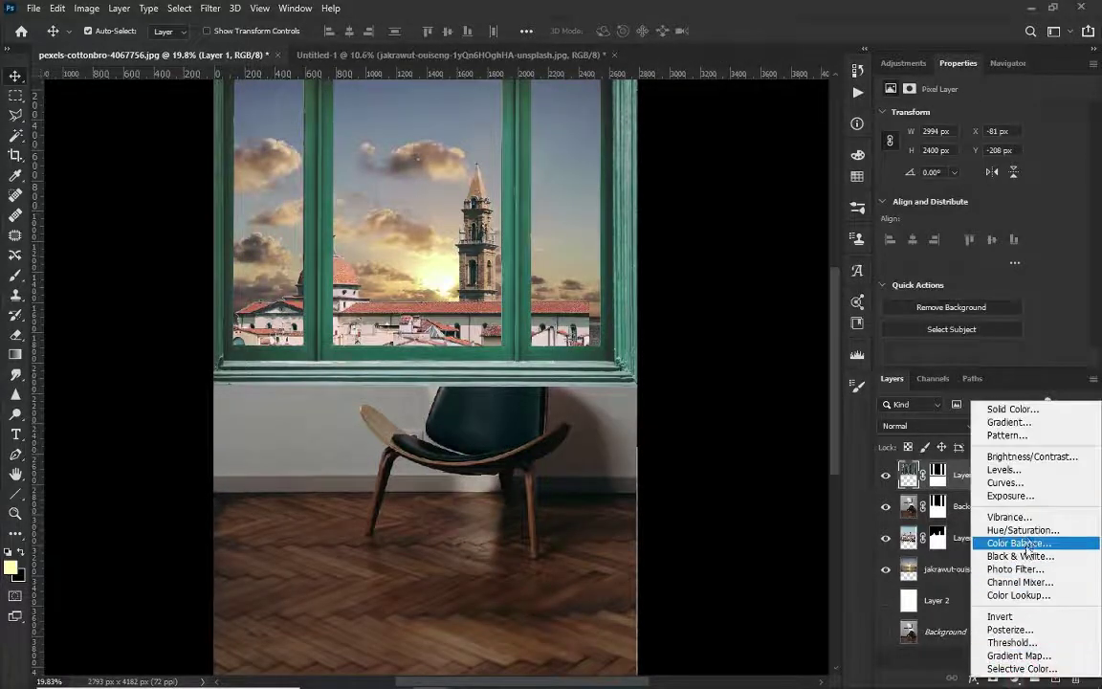
pyautogui.click(1005, 482)
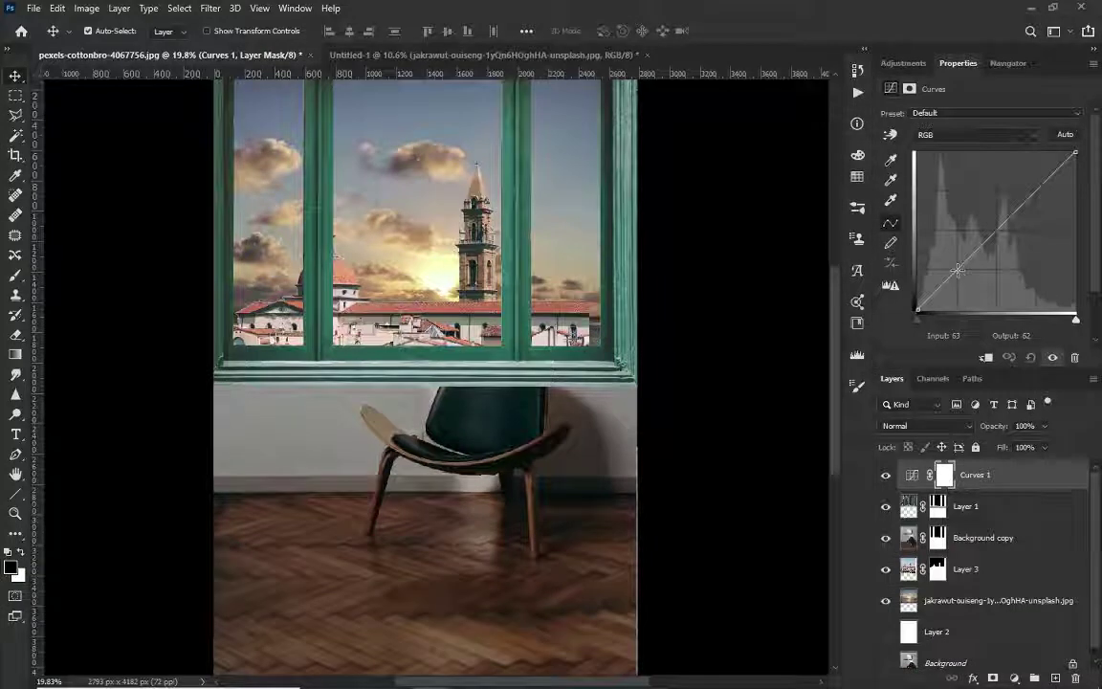
# Step: Place Curves 1 over the city and warm it: lift RGB, bend Green, lower Blue highlights
pyautogui.moveTo(917, 304); pyautogui.dragTo(931, 291)
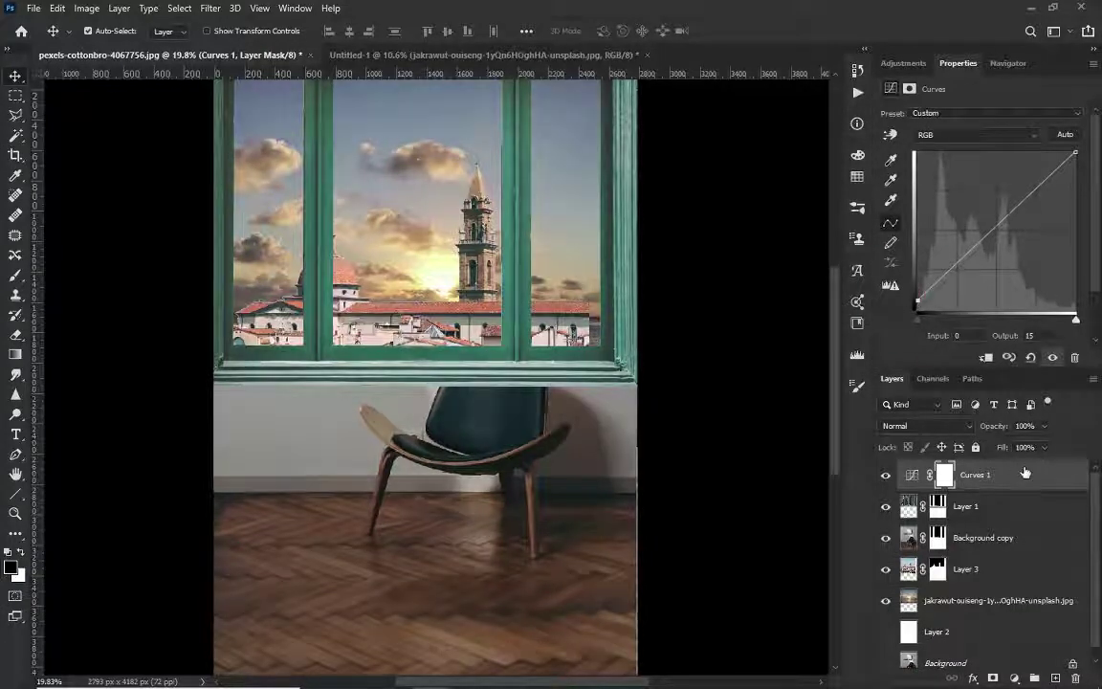
pyautogui.hotkey('ctrl', '[')
pyautogui.hotkey('ctrl', '[')
pyautogui.hotkey('ctrl', '[')
pyautogui.moveTo(997, 232); pyautogui.dragTo(998, 218)
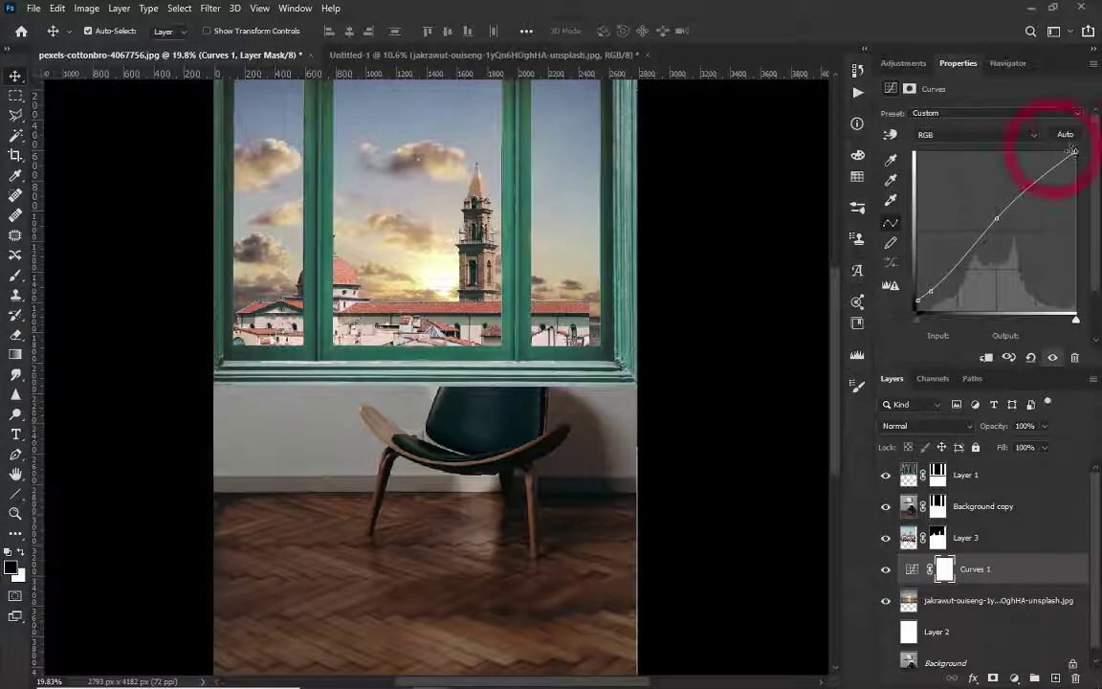
pyautogui.moveTo(1078, 155); pyautogui.dragTo(1064, 158)
pyautogui.click(976, 134)
pyautogui.click(957, 156)
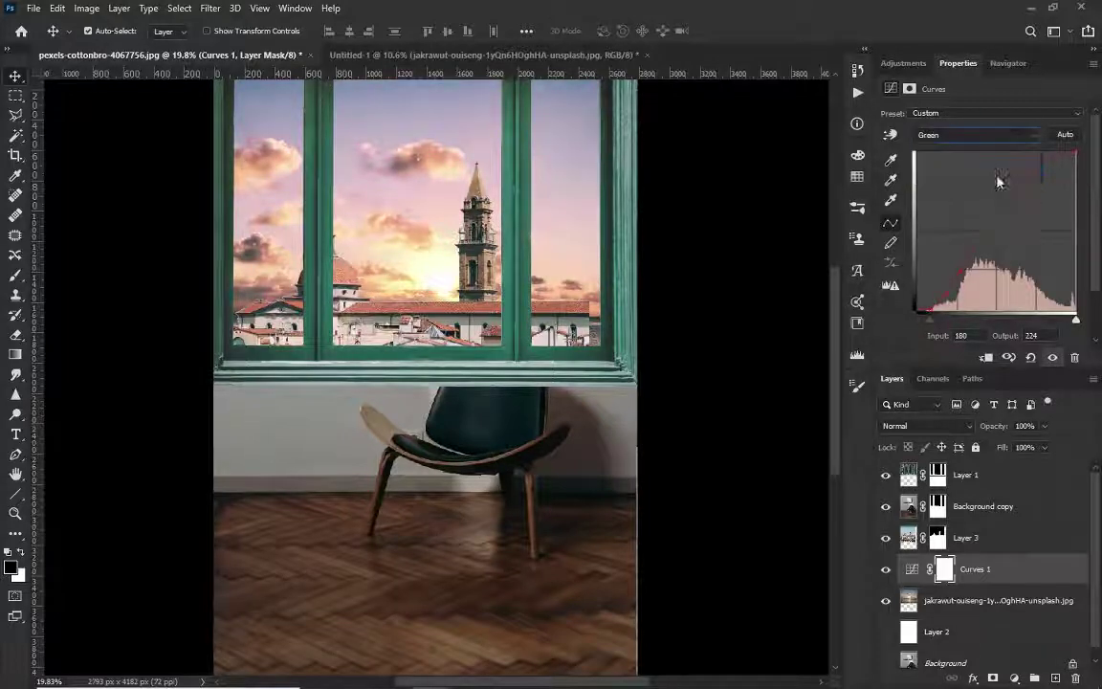
pyautogui.moveTo(1007, 222); pyautogui.dragTo(1006, 214)
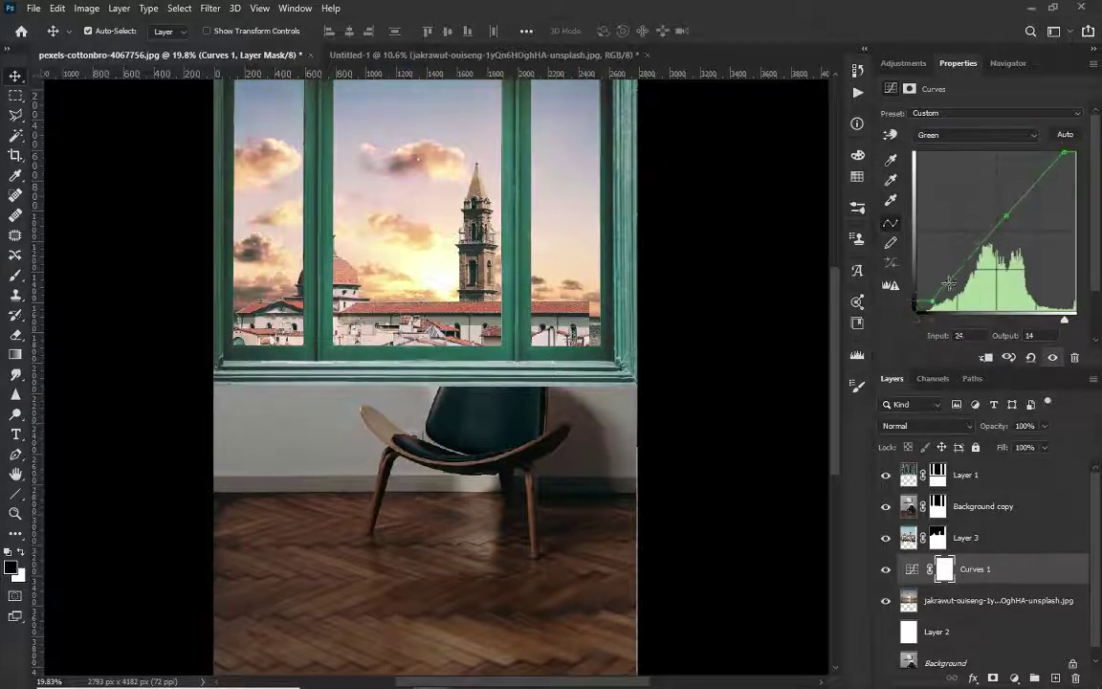
pyautogui.click(976, 134)
pyautogui.click(960, 177)
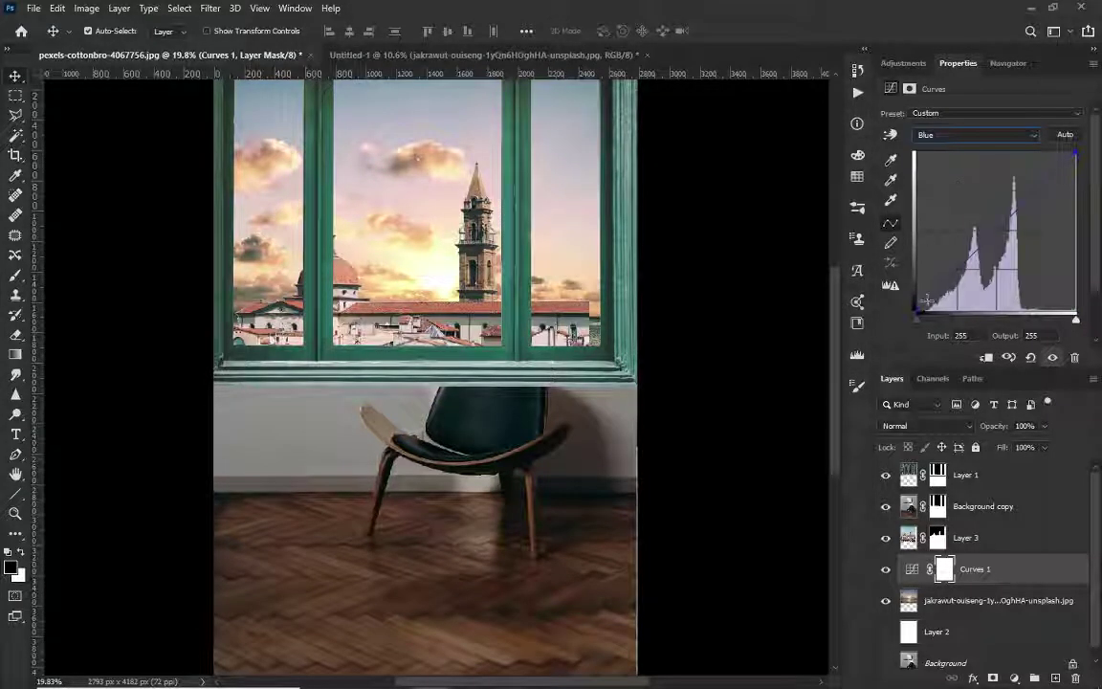
pyautogui.moveTo(1076, 154); pyautogui.dragTo(1070, 168)
pyautogui.click(885, 570)
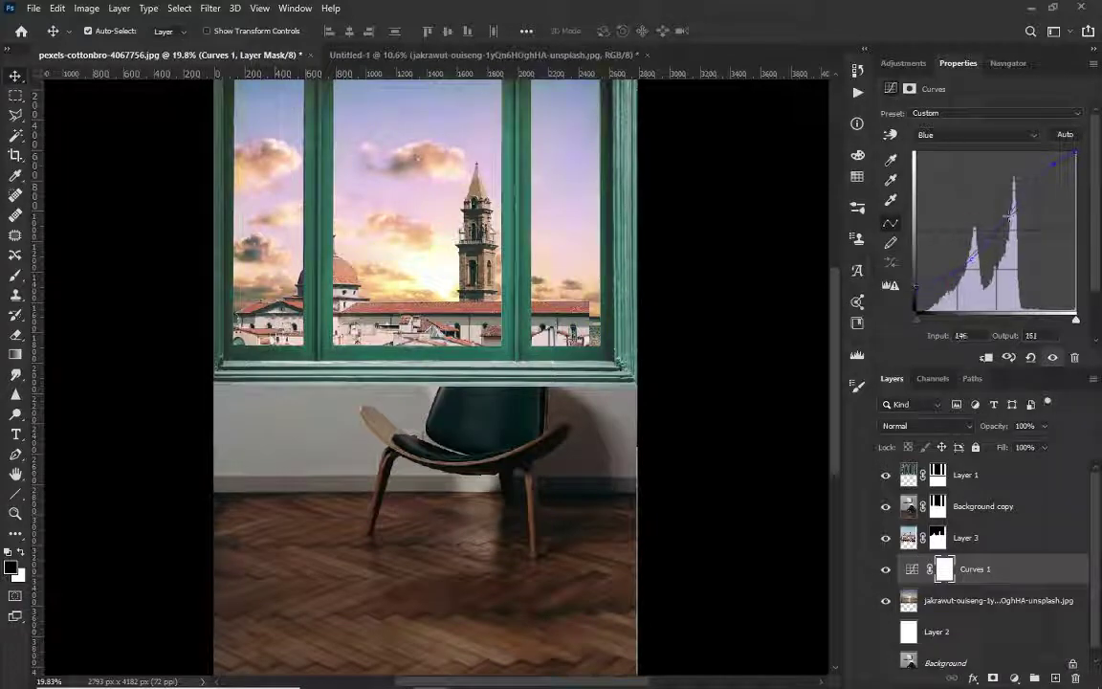
# Step: Add Selective Color with Reds set to 15, Yellows Cyan +33 and more Cyan in Blues
pyautogui.click(1014, 678)
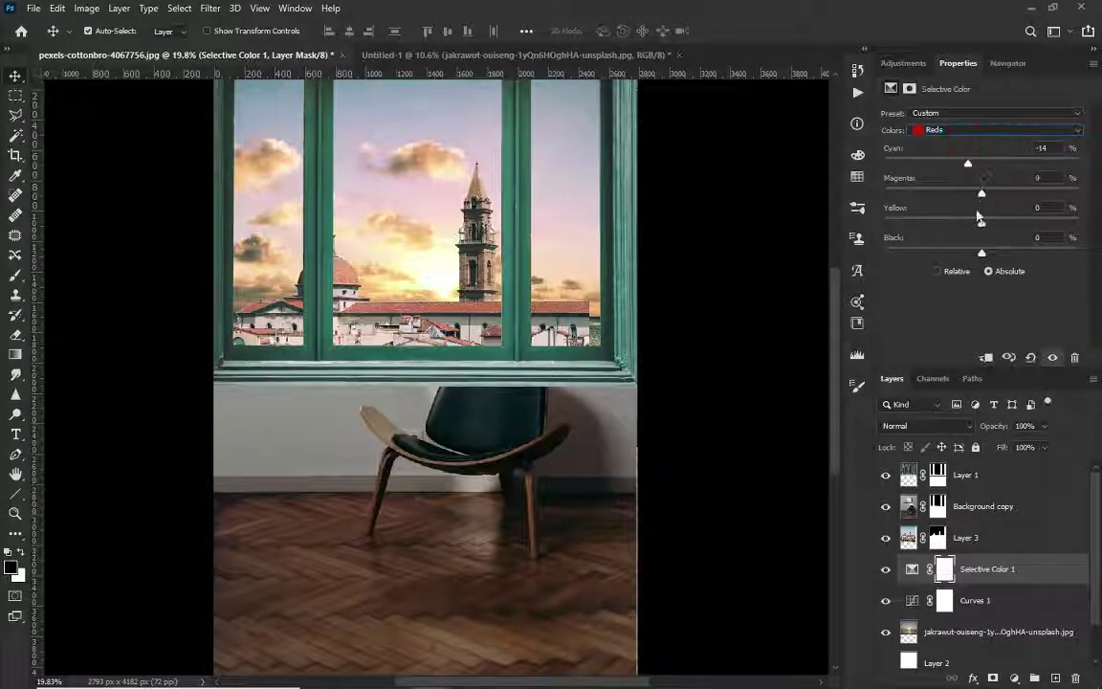
pyautogui.write('15')
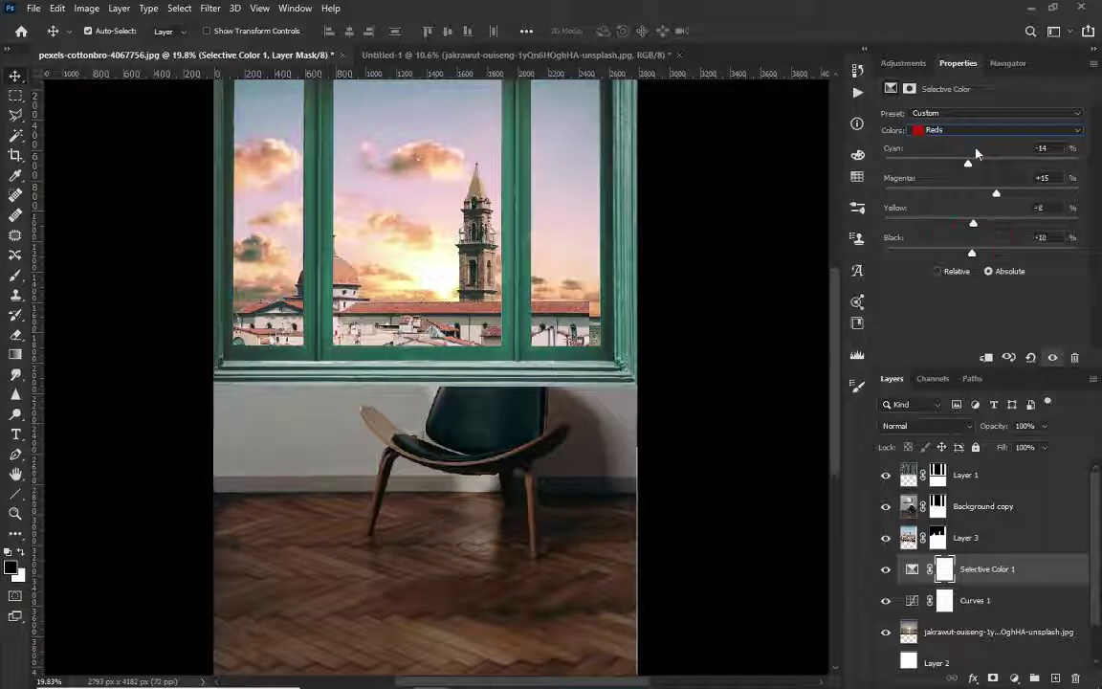
pyautogui.press('Down')
pyautogui.moveTo(982, 163); pyautogui.dragTo(1052, 172)
pyautogui.click(962, 128)
pyautogui.click(957, 165)
pyautogui.click(962, 130)
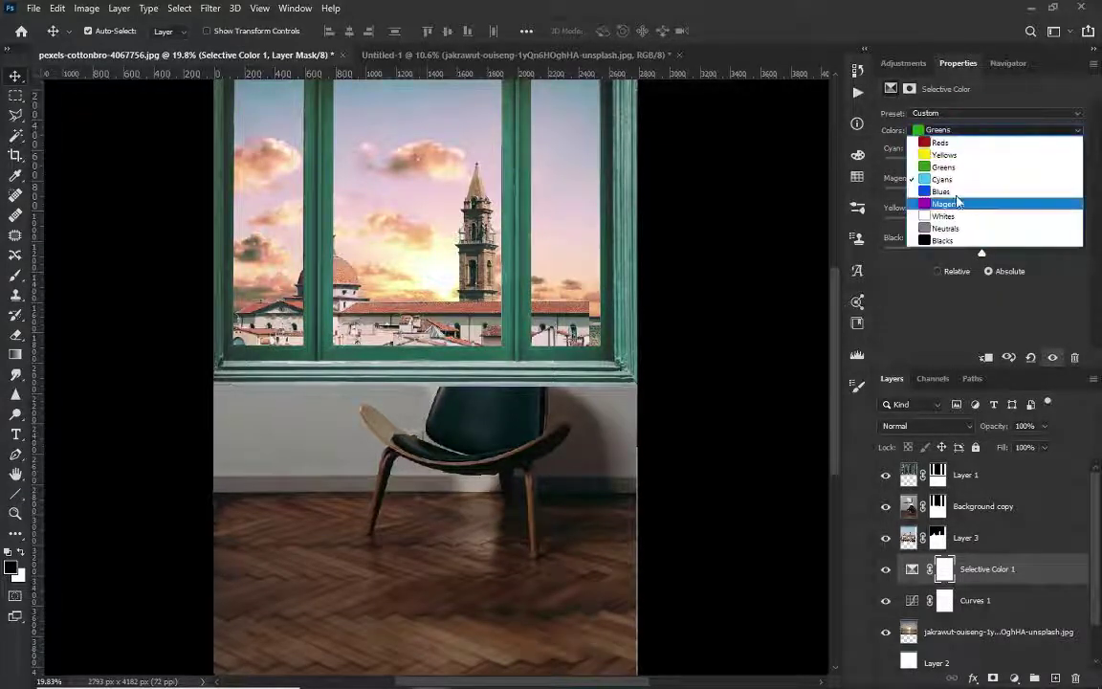
pyautogui.click(942, 204)
pyautogui.moveTo(981, 163); pyautogui.dragTo(1018, 168)
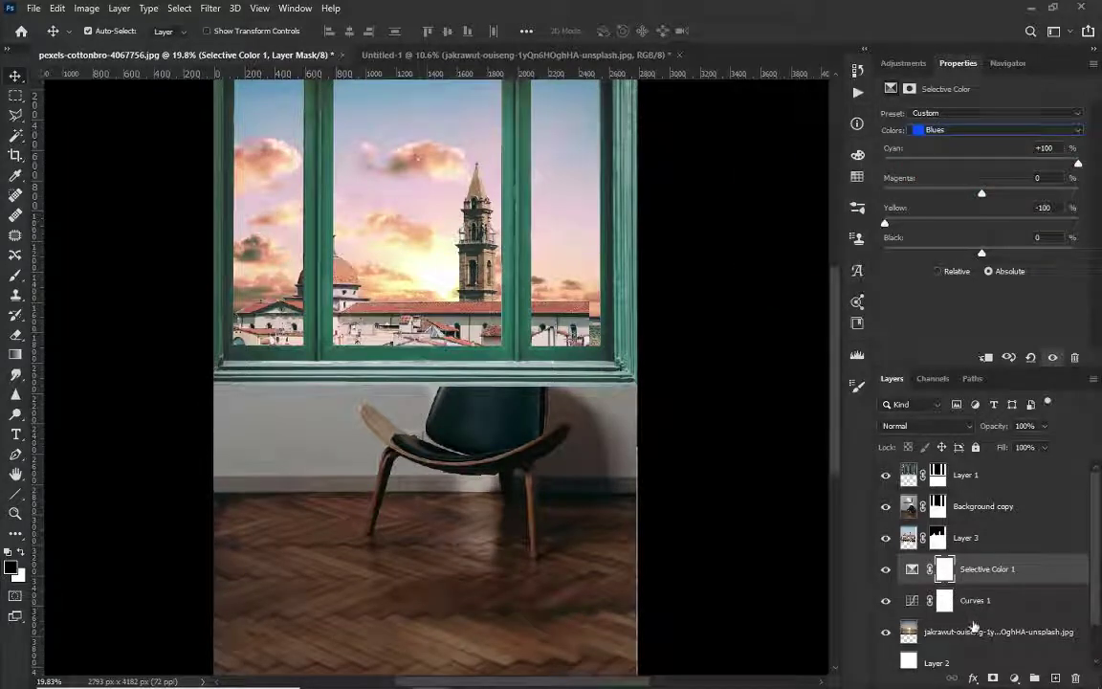
pyautogui.click(966, 538)
# Step: Add a darkening Curves layer to the buildings, then a second with faded shadows and lowered highlights
pyautogui.click(1015, 678)
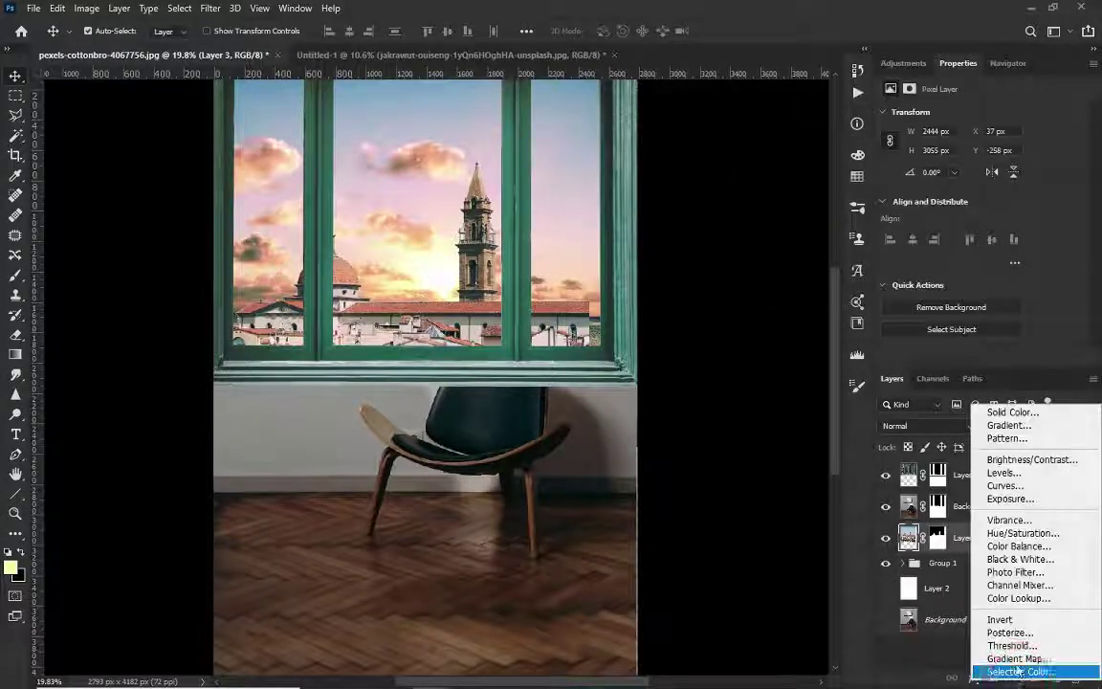
pyautogui.click(1005, 485)
pyautogui.moveTo(987, 240); pyautogui.dragTo(985, 284)
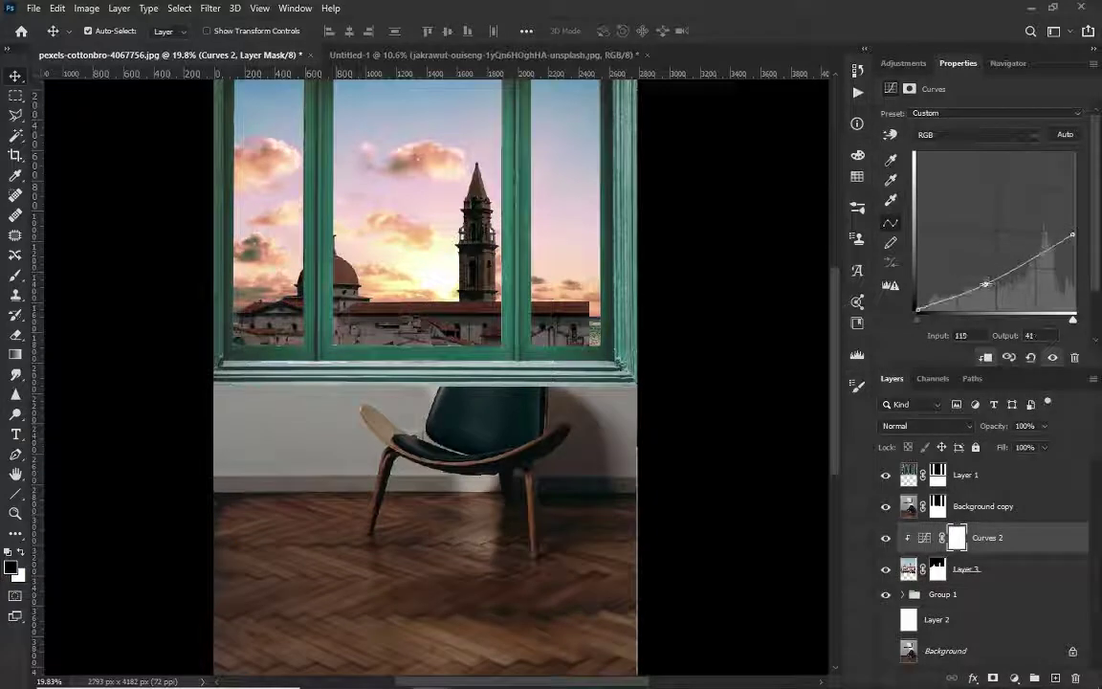
pyautogui.click(1015, 678)
pyautogui.click(1005, 478)
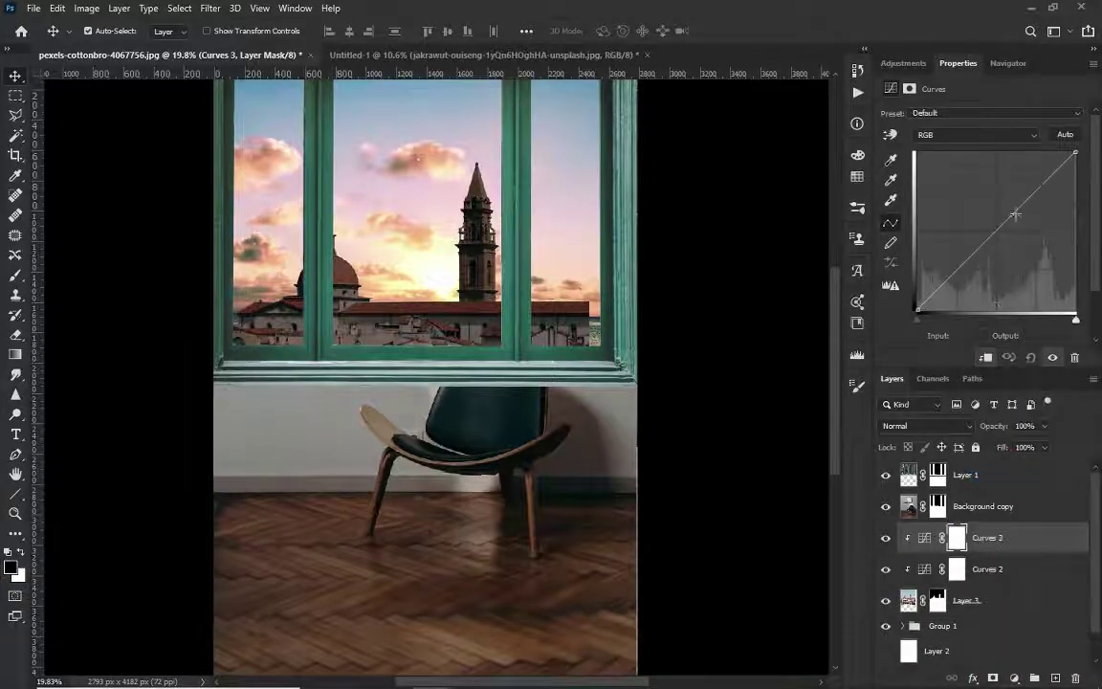
pyautogui.click(936, 289)
pyautogui.moveTo(917, 311); pyautogui.dragTo(917, 302)
pyautogui.moveTo(1048, 163); pyautogui.dragTo(1048, 175)
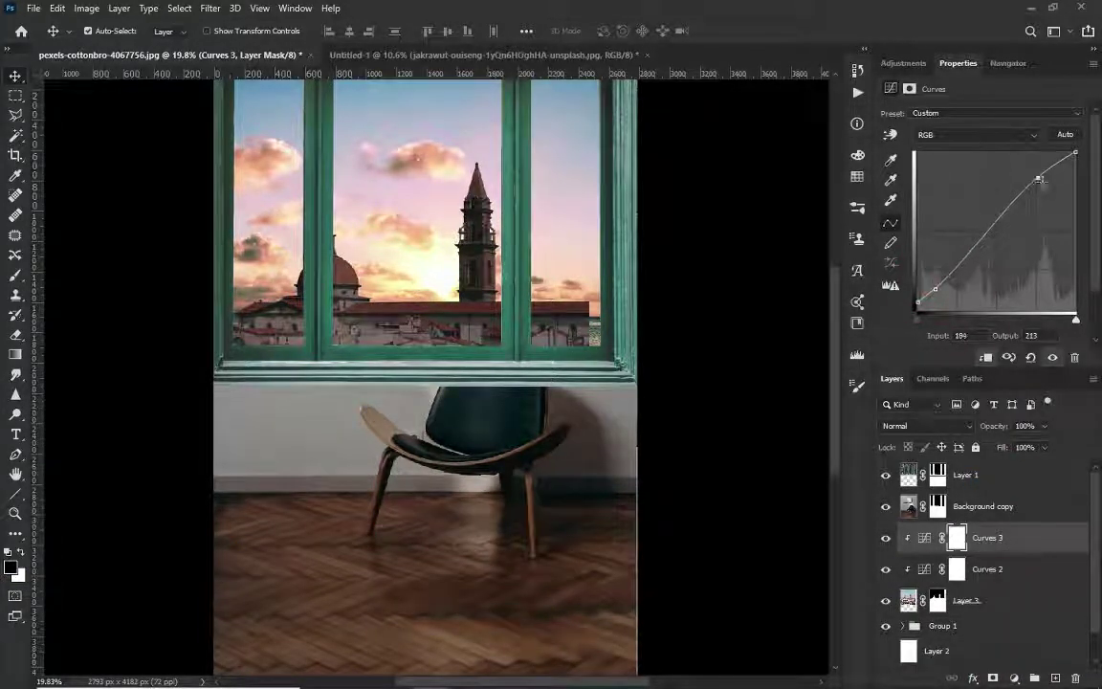
# Step: Adjust the second curve's Red, Green and Blue channels, then add an empty layer above
pyautogui.click(976, 135)
pyautogui.click(976, 160)
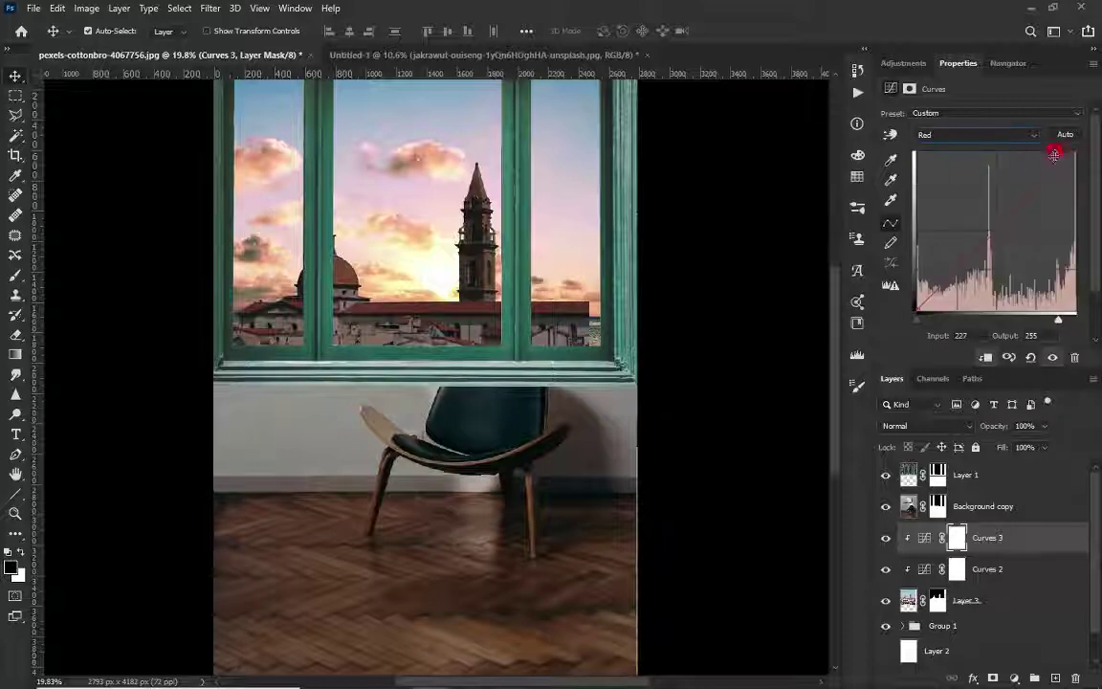
pyautogui.click(981, 135)
pyautogui.click(981, 149)
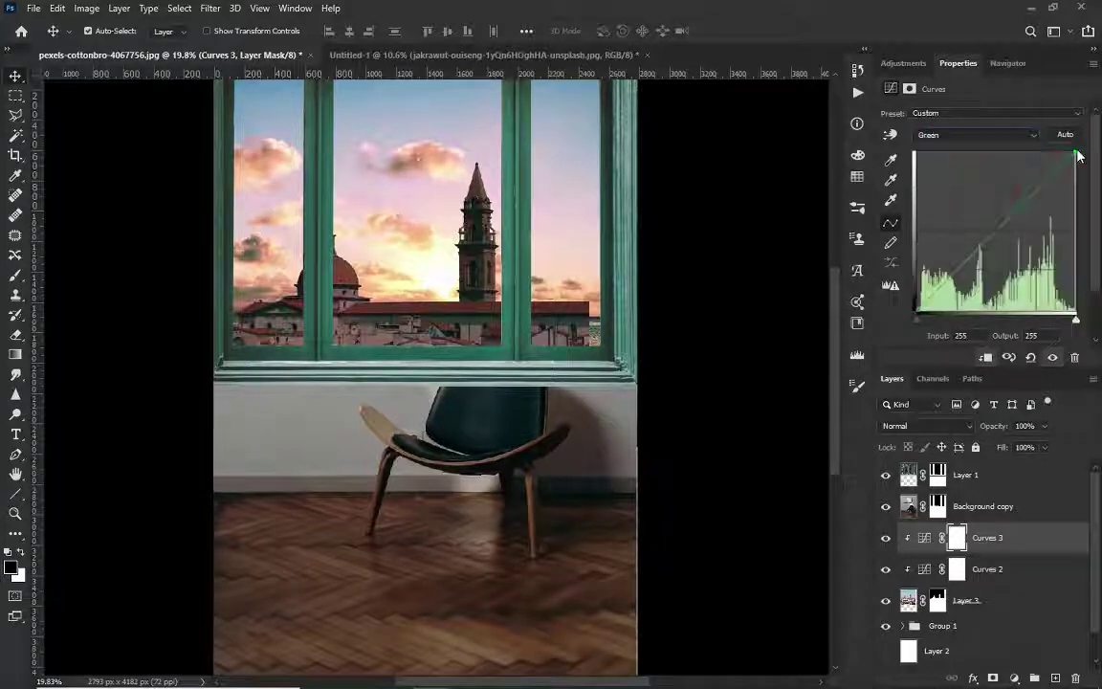
pyautogui.click(1022, 203)
pyautogui.click(976, 135)
pyautogui.click(976, 172)
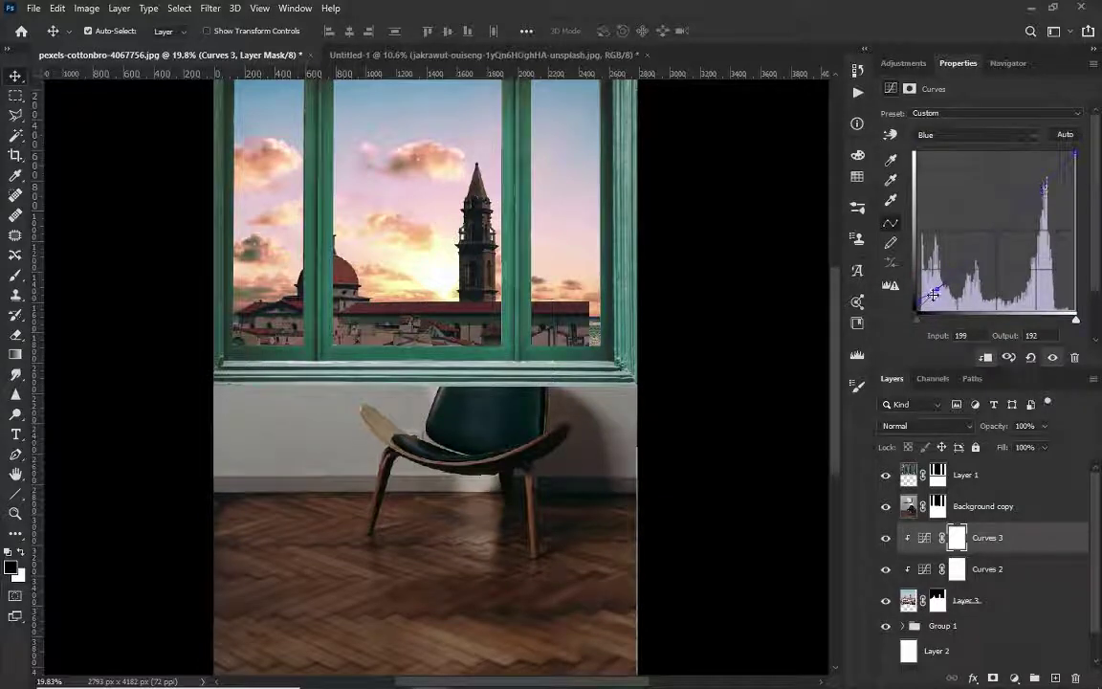
pyautogui.click(1057, 678)
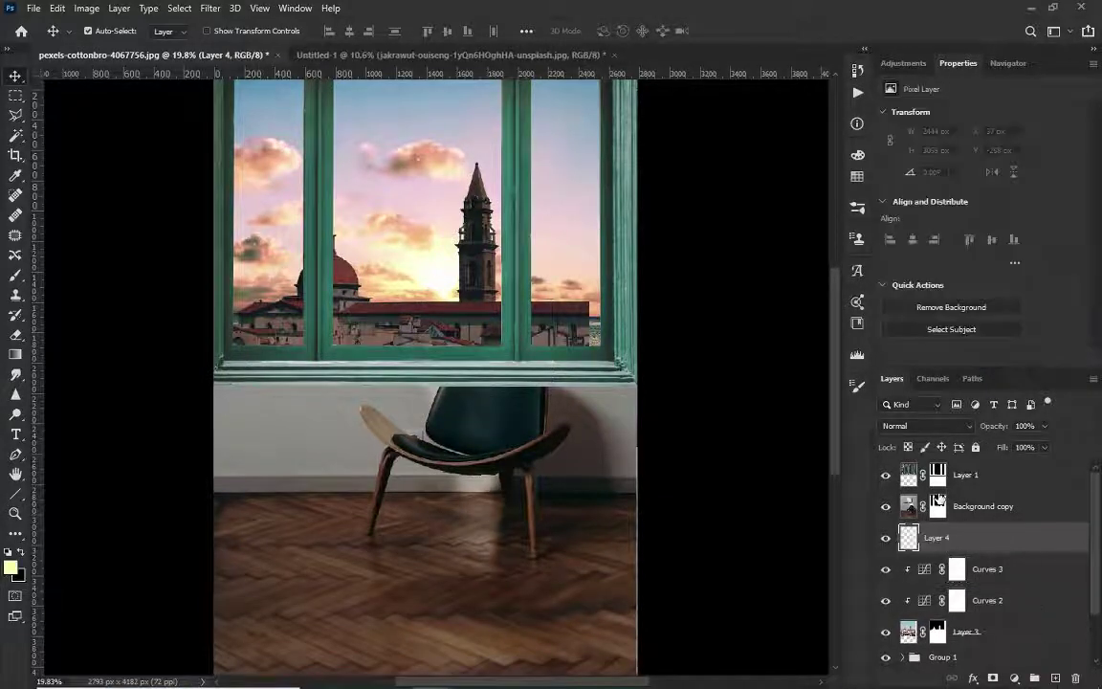
# Step: Clip Layer 4 and paint soft light over the sky and sun with a 15% flow round brush
pyautogui.scroll(2, 418, 272)
pyautogui.press('b')
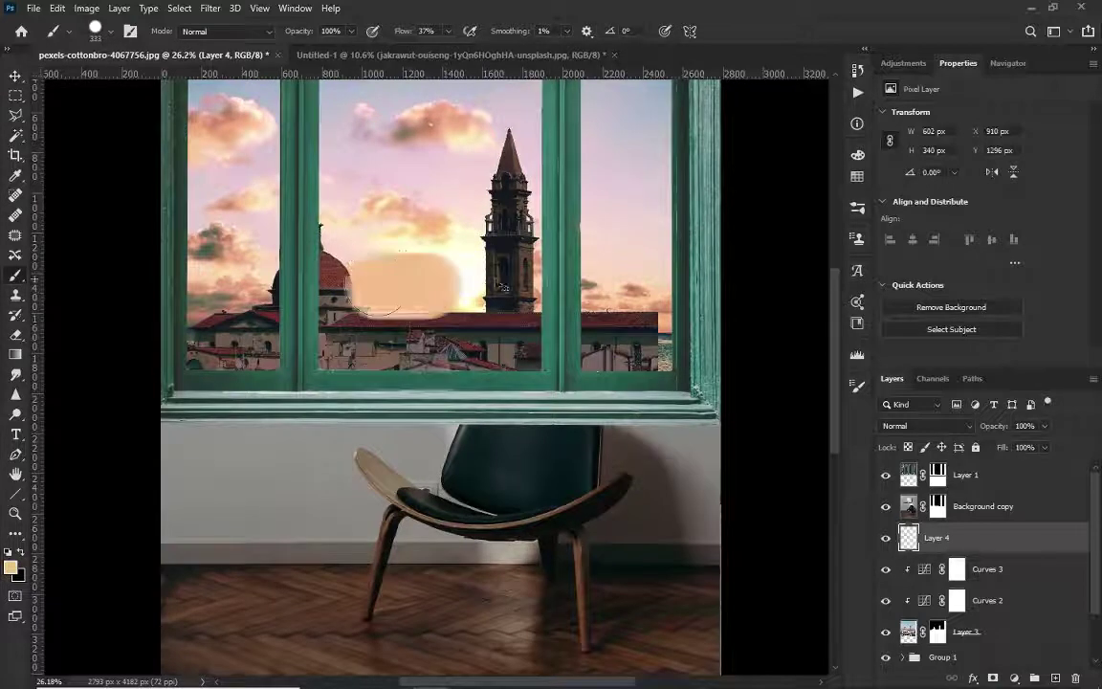
pyautogui.hotkey('ctrl', 'alt', 'g')
pyautogui.rightClick(493, 287)
pyautogui.doubleClick(584, 436)
pyautogui.moveTo(396, 30); pyautogui.dragTo(381, 31)
pyautogui.moveTo(423, 284)
pyautogui.mouseDown()
pyautogui.moveTo(455, 259)
pyautogui.moveTo(463, 274)
pyautogui.moveTo(439, 135)
pyautogui.moveTo(439, 258)
pyautogui.moveTo(423, 287)
pyautogui.moveTo(351, 241)
pyautogui.mouseUp()
pyautogui.keyDown('alt'); pyautogui.click(438, 276); pyautogui.keyUp('alt')
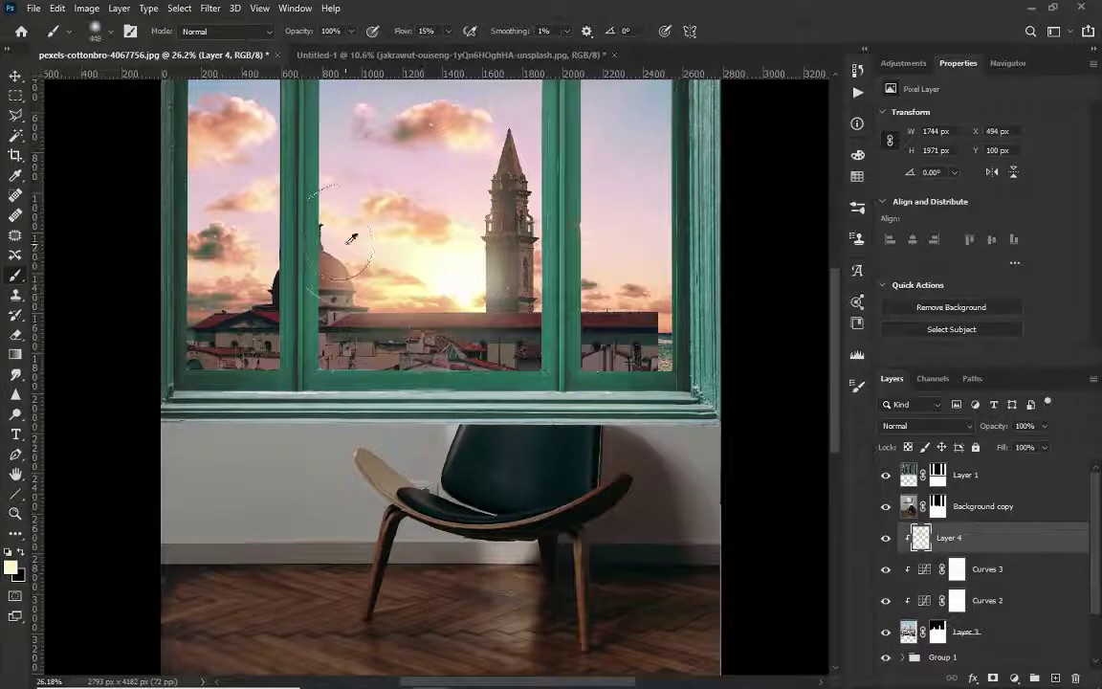
# Step: Paint dark teal over the lower city view, then return to white paint
pyautogui.click(11, 570)
pyautogui.click(979, 216)
pyautogui.moveTo(713, 369); pyautogui.dragTo(111, 320)
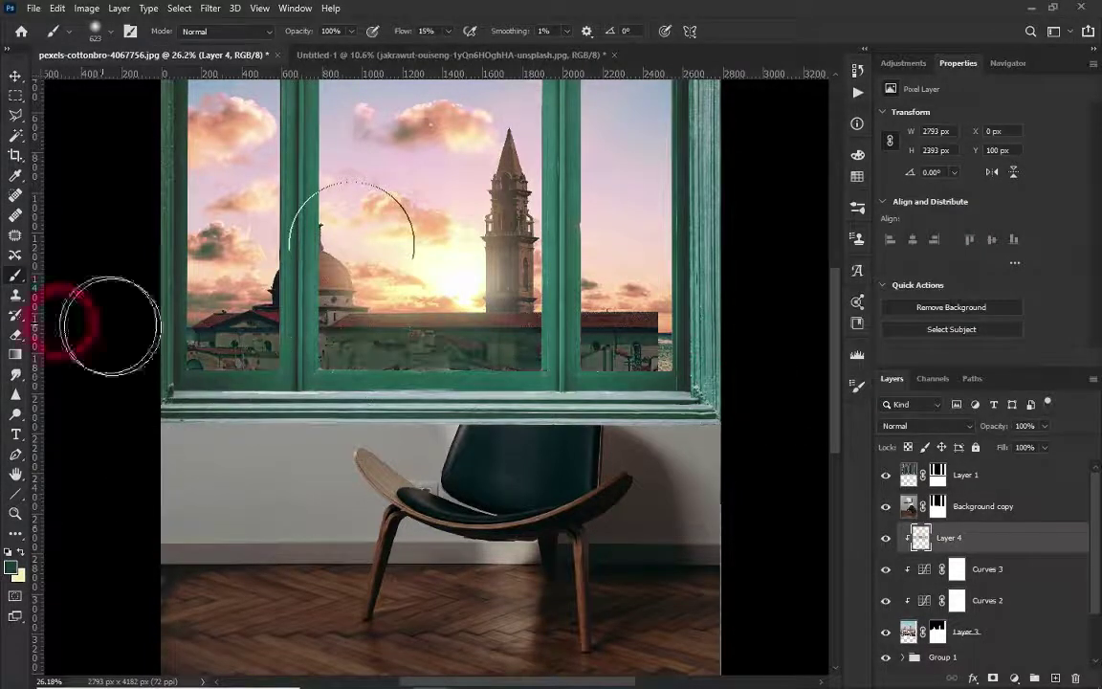
pyautogui.click(12, 570)
pyautogui.click(905, 315)
pyautogui.click(824, 382)
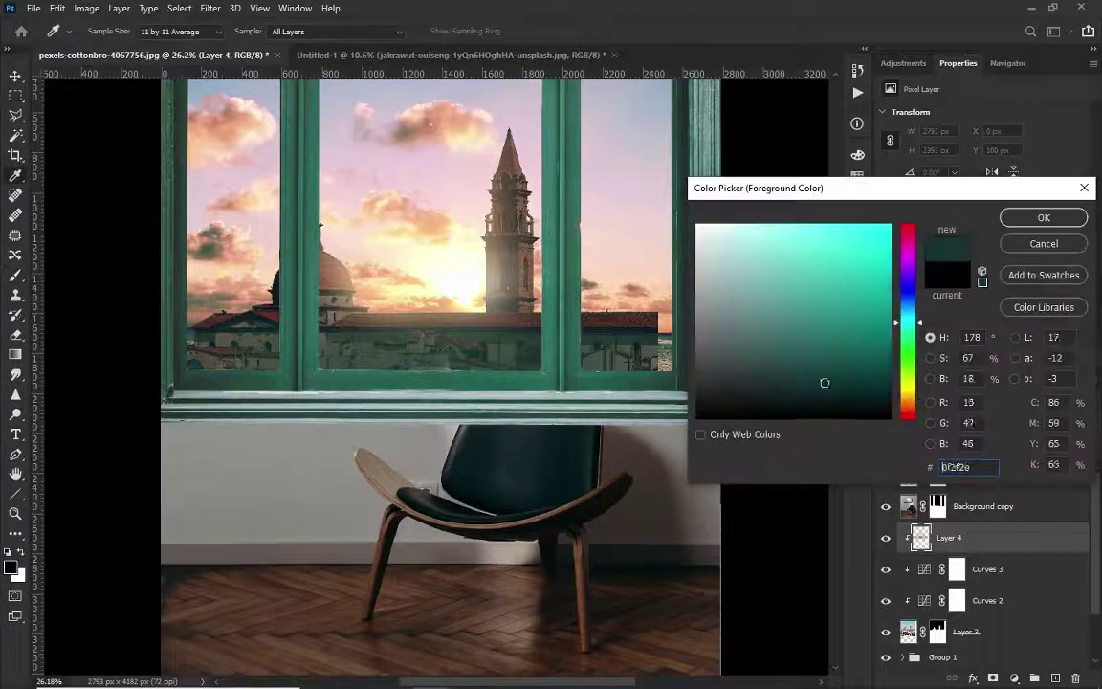
pyautogui.click(989, 217)
pyautogui.press('x')
# Step: On a new clipped layer, paint a faint white glow along roofline and tower, erasing excess
pyautogui.scroll(1, 393, 278)
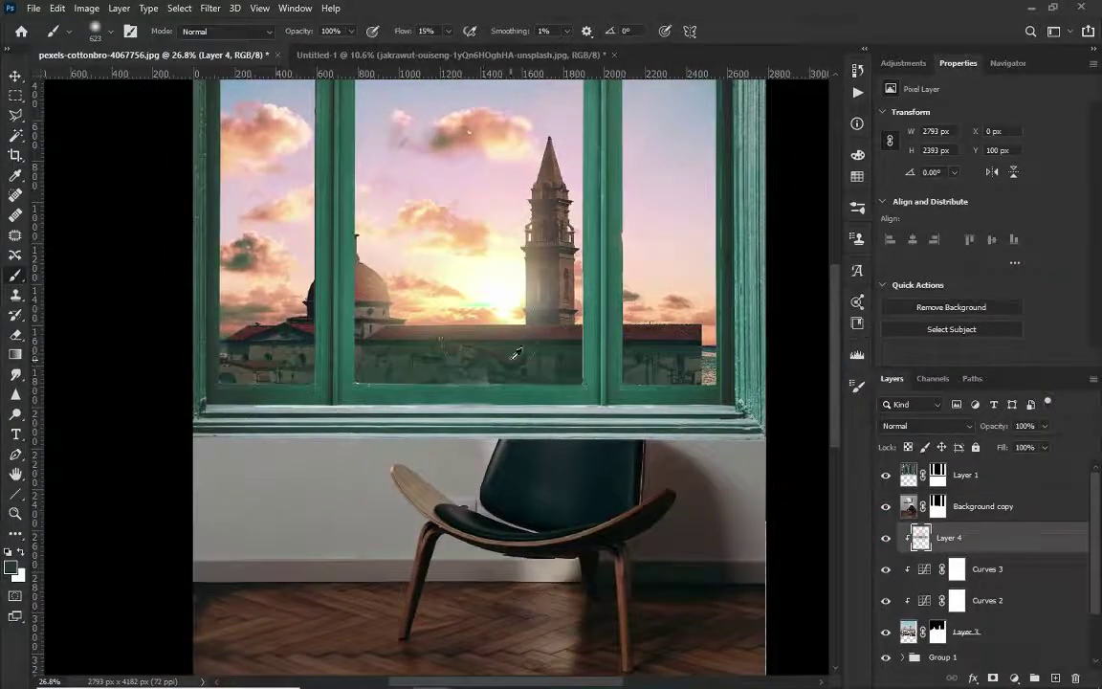
pyautogui.scroll(2, 508, 292)
pyautogui.scroll(3, 512, 287)
pyautogui.keyDown('ctrl'); pyautogui.click(1056, 678); pyautogui.keyUp('ctrl')
pyautogui.scroll(2, 485, 283)
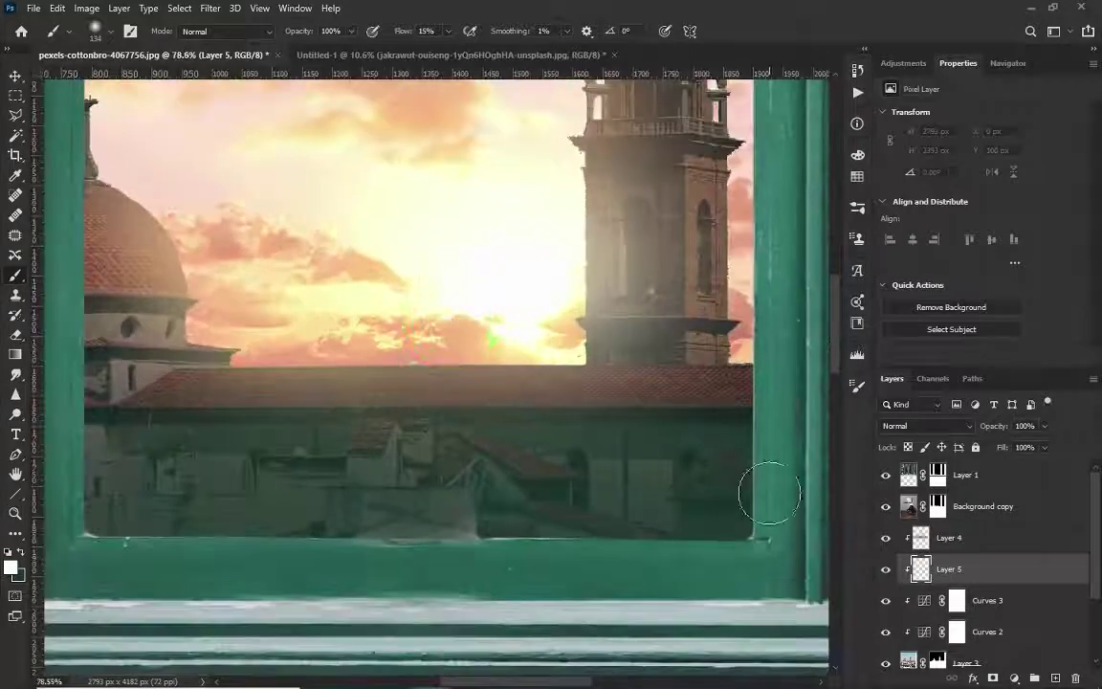
pyautogui.moveTo(512, 329)
pyautogui.mouseDown()
pyautogui.moveTo(239, 368)
pyautogui.moveTo(320, 359)
pyautogui.mouseUp()
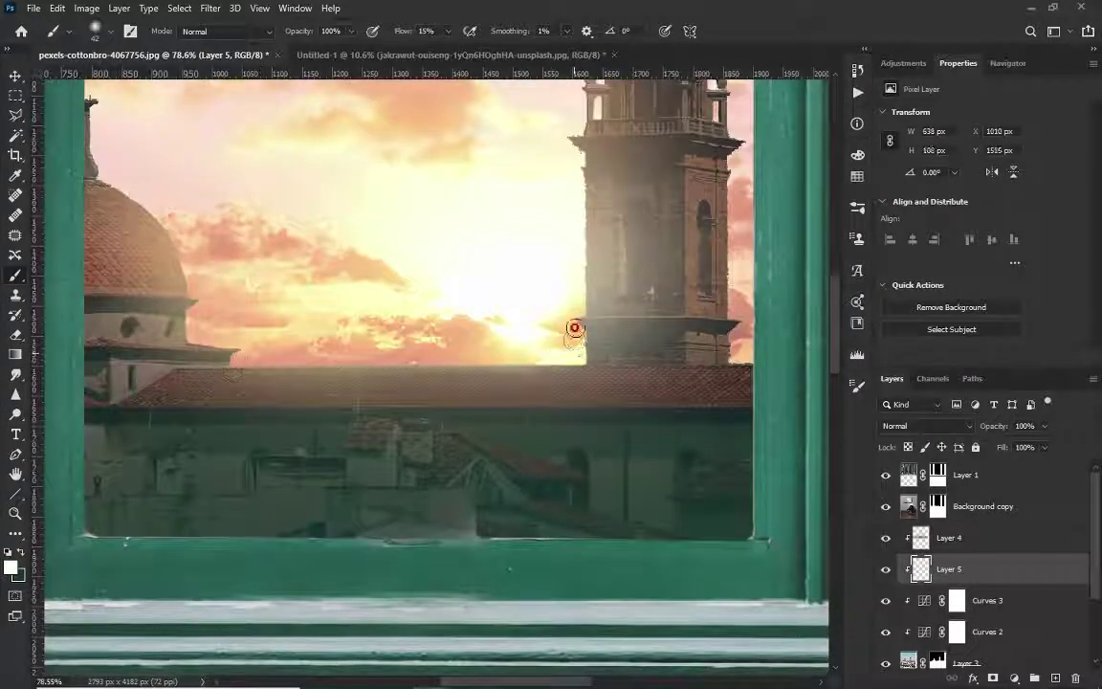
pyautogui.moveTo(575, 328); pyautogui.dragTo(519, 145)
pyautogui.scroll(2, 566, 329)
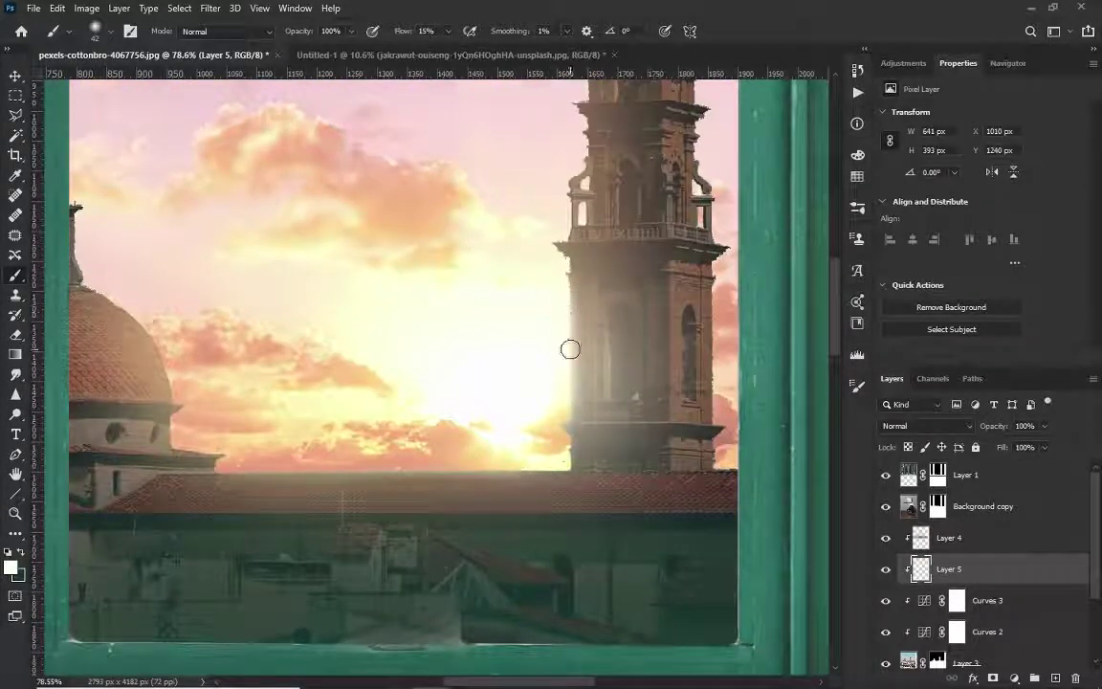
pyautogui.press('e')
pyautogui.moveTo(598, 390); pyautogui.dragTo(594, 364)
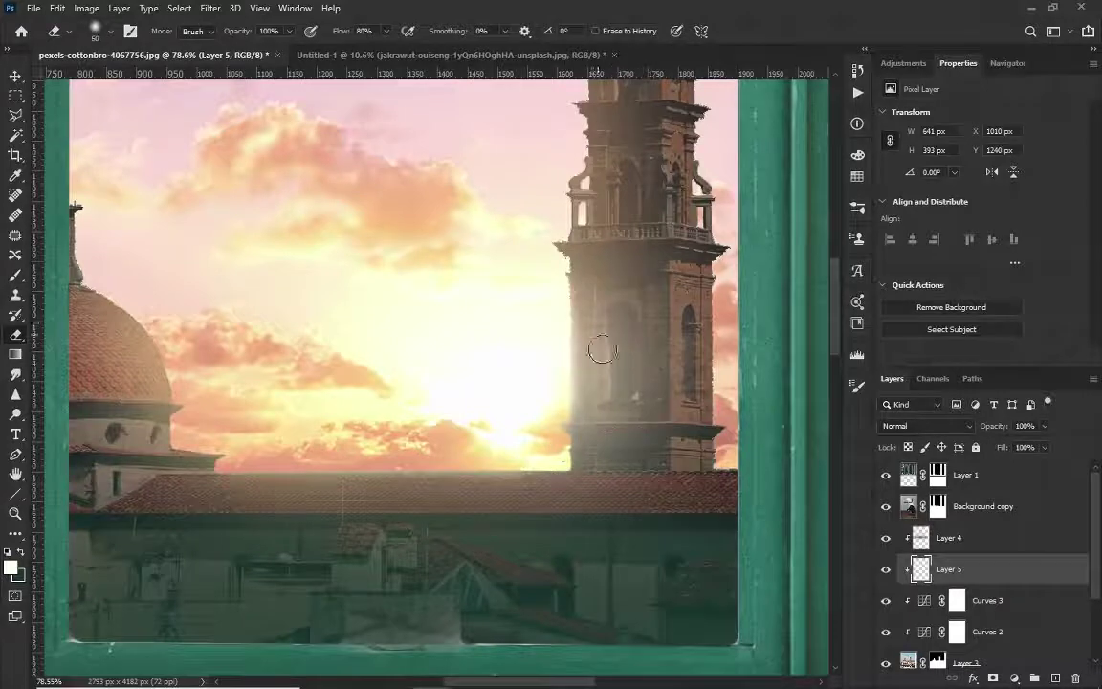
pyautogui.hotkey('ctrl', '0')
# Step: Add a Curves adjustment above Layer 4 with an S-curve for sky contrast
pyautogui.click(885, 537)
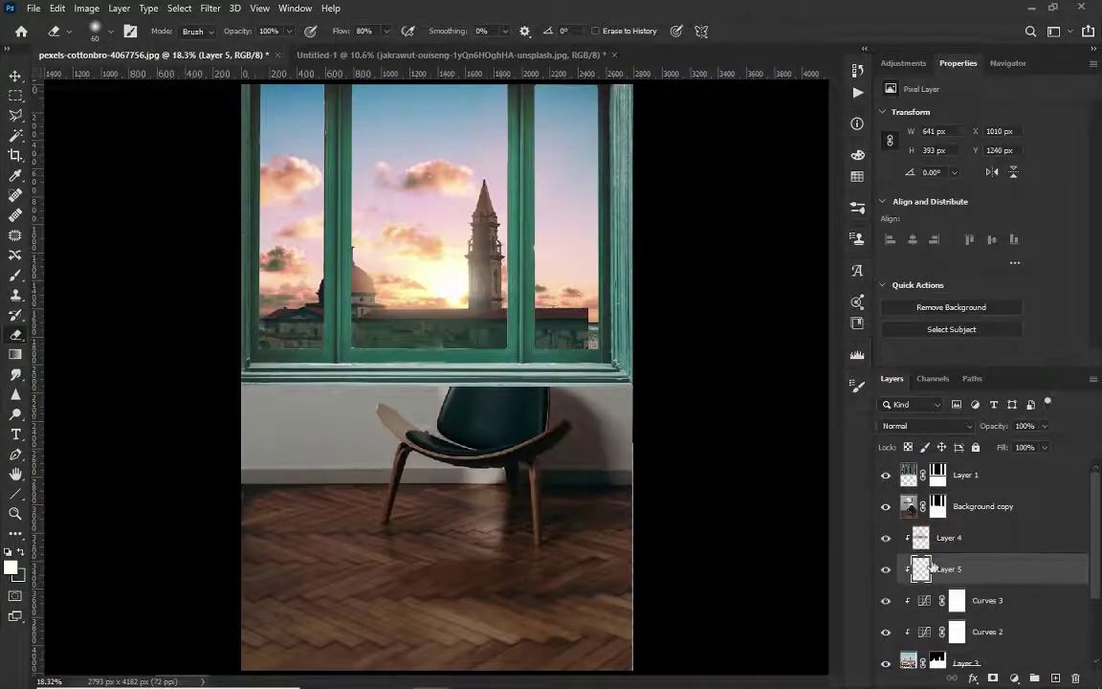
pyautogui.click(949, 537)
pyautogui.click(1014, 677)
pyautogui.click(924, 406)
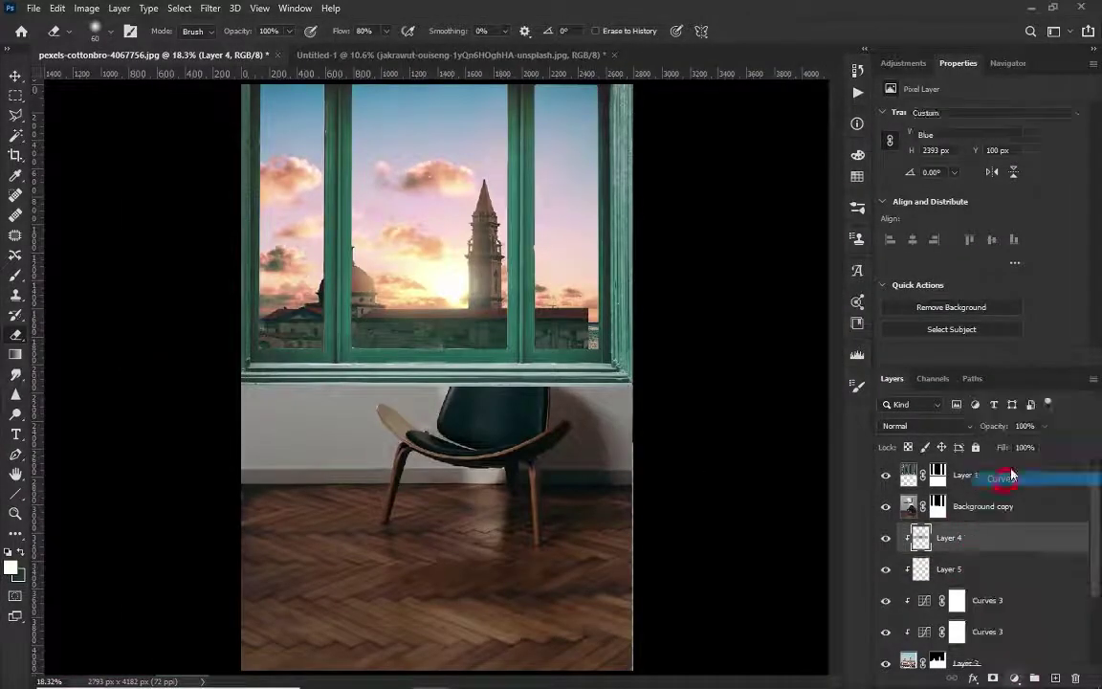
pyautogui.moveTo(1032, 194); pyautogui.dragTo(1033, 184)
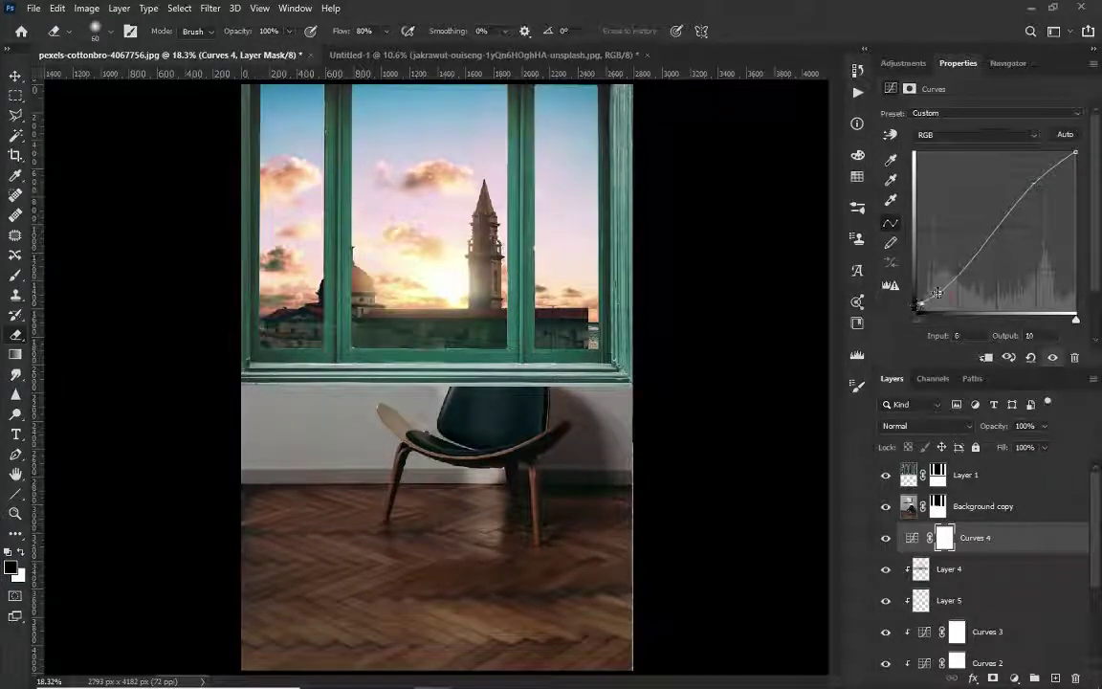
# Step: Group the window-view layers into Group 2 and give it an orange colour label
pyautogui.click(881, 536)
pyautogui.click(891, 542)
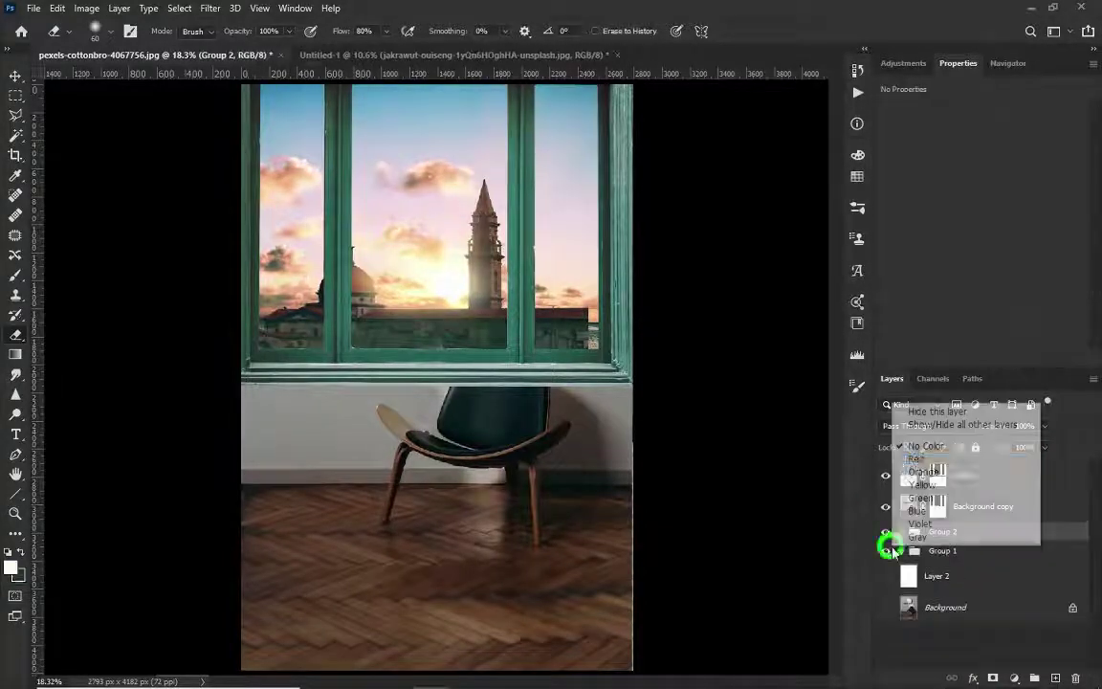
pyautogui.click(981, 526)
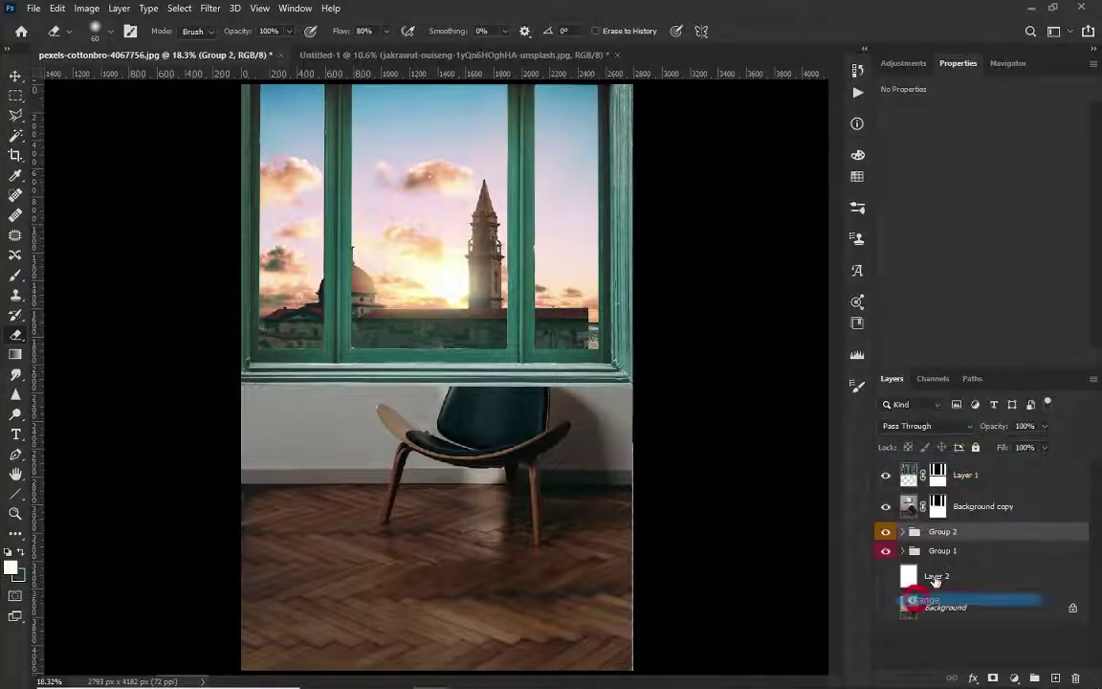
pyautogui.click(996, 508)
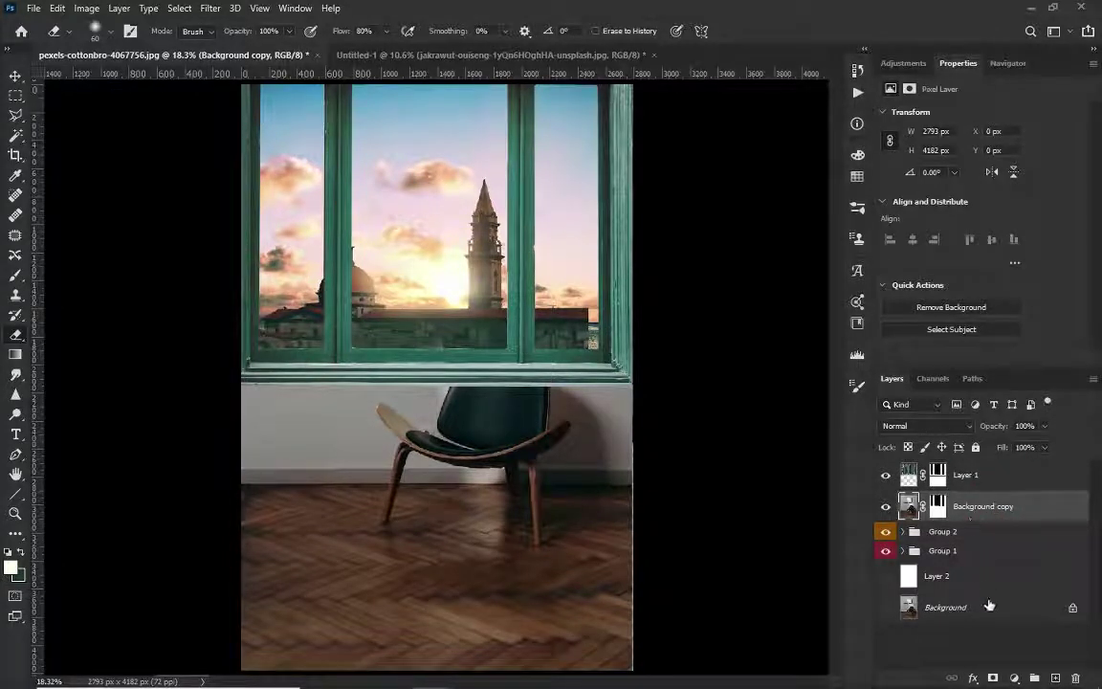
# Step: Add a Curves 5 adjustment clipped to Background copy with a darkening S-curve
pyautogui.click(1014, 677)
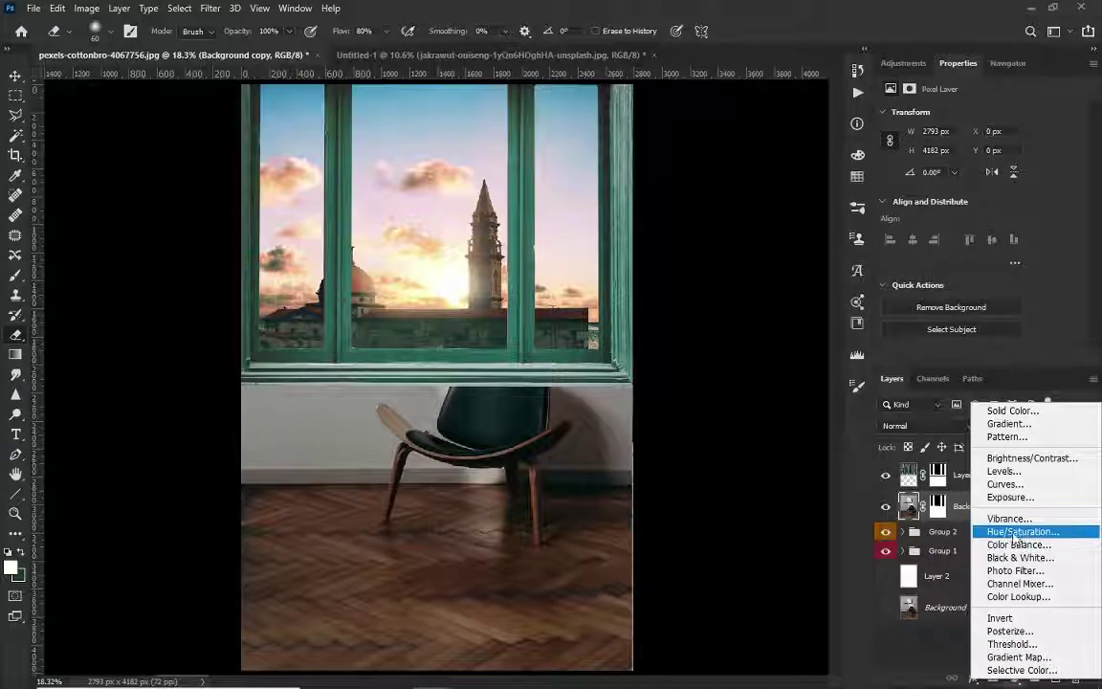
pyautogui.click(1007, 484)
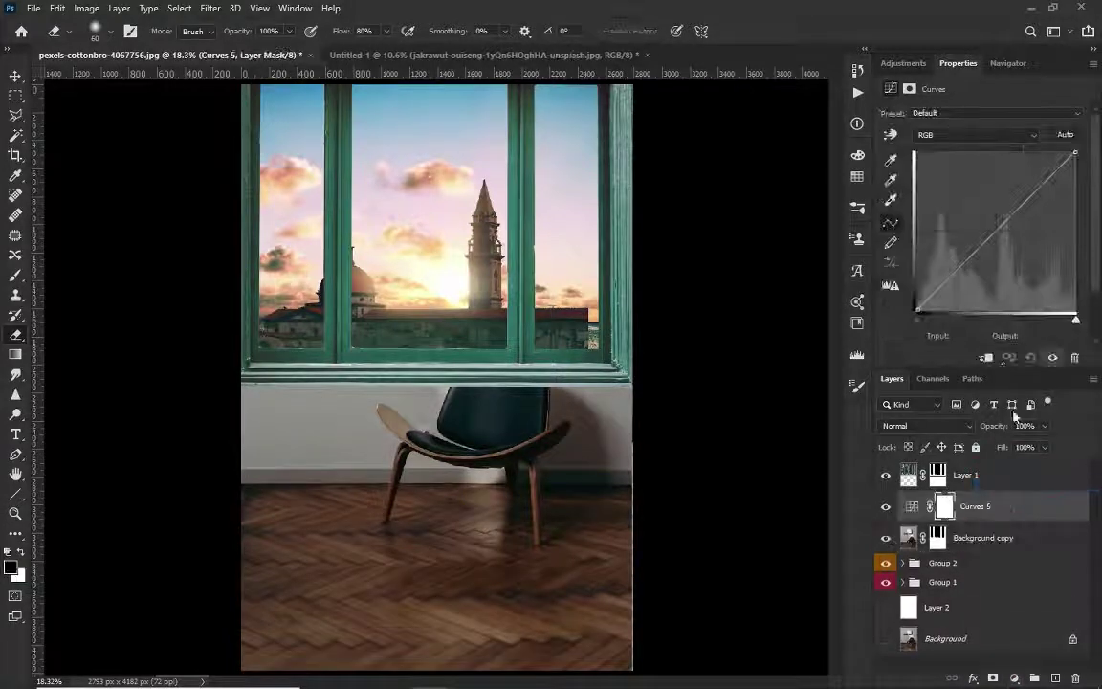
pyautogui.click(987, 358)
pyautogui.moveTo(1050, 179); pyautogui.dragTo(1050, 182)
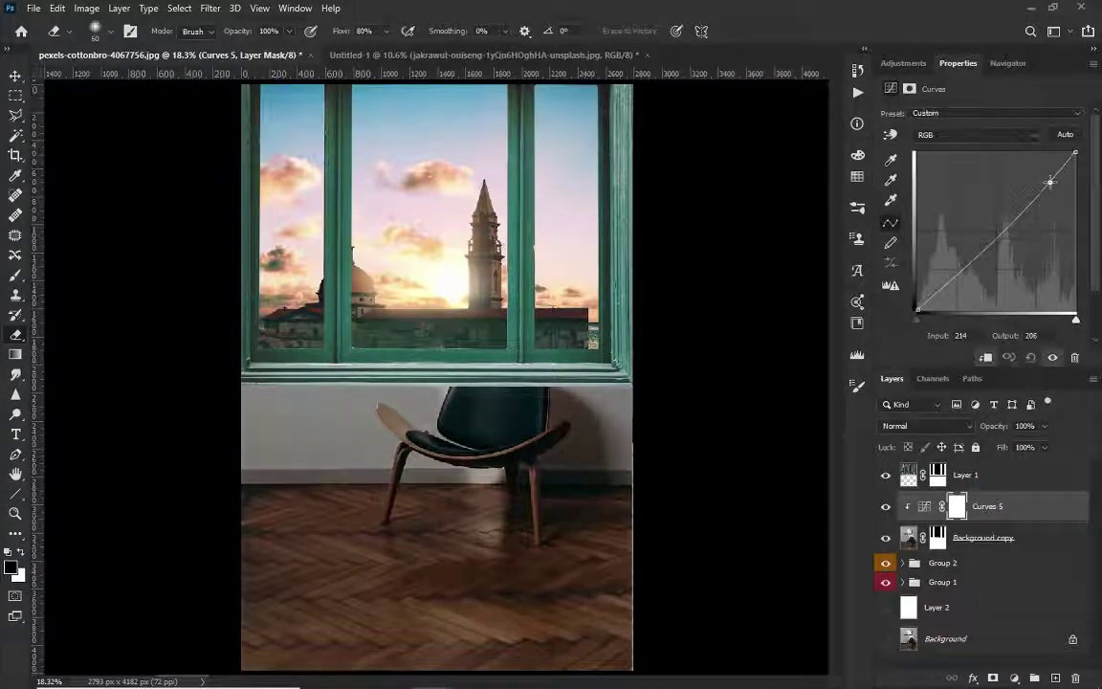
pyautogui.moveTo(956, 272)
pyautogui.mouseDown()
pyautogui.moveTo(956, 291)
pyautogui.moveTo(946, 286)
pyautogui.mouseUp()
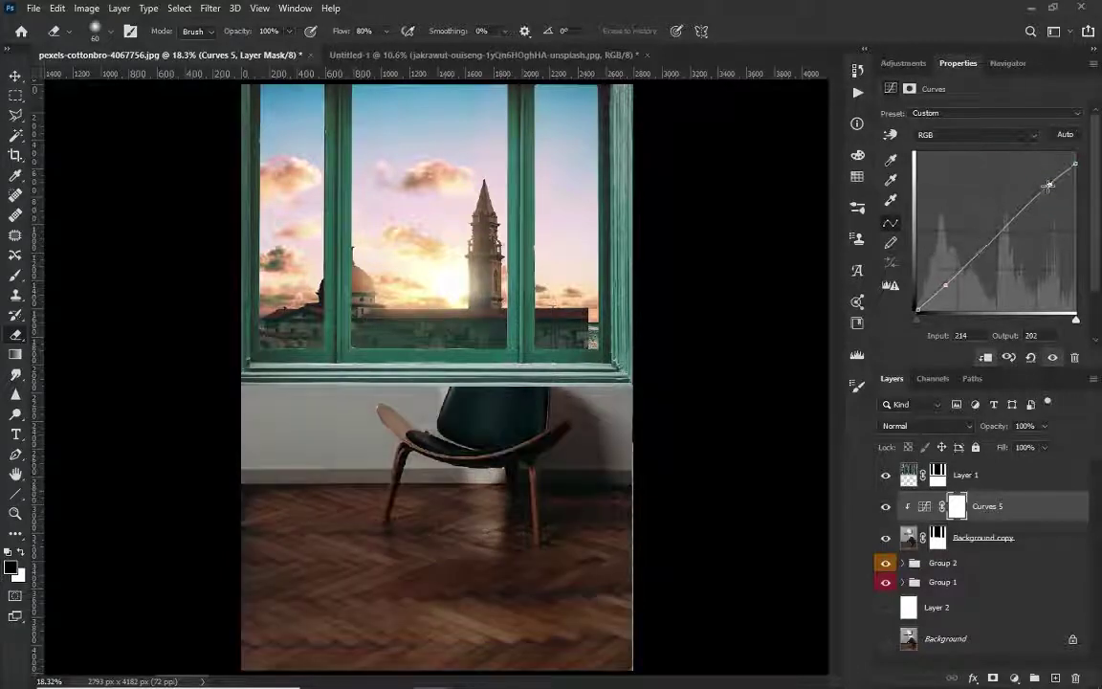
pyautogui.moveTo(1051, 184); pyautogui.dragTo(1057, 188)
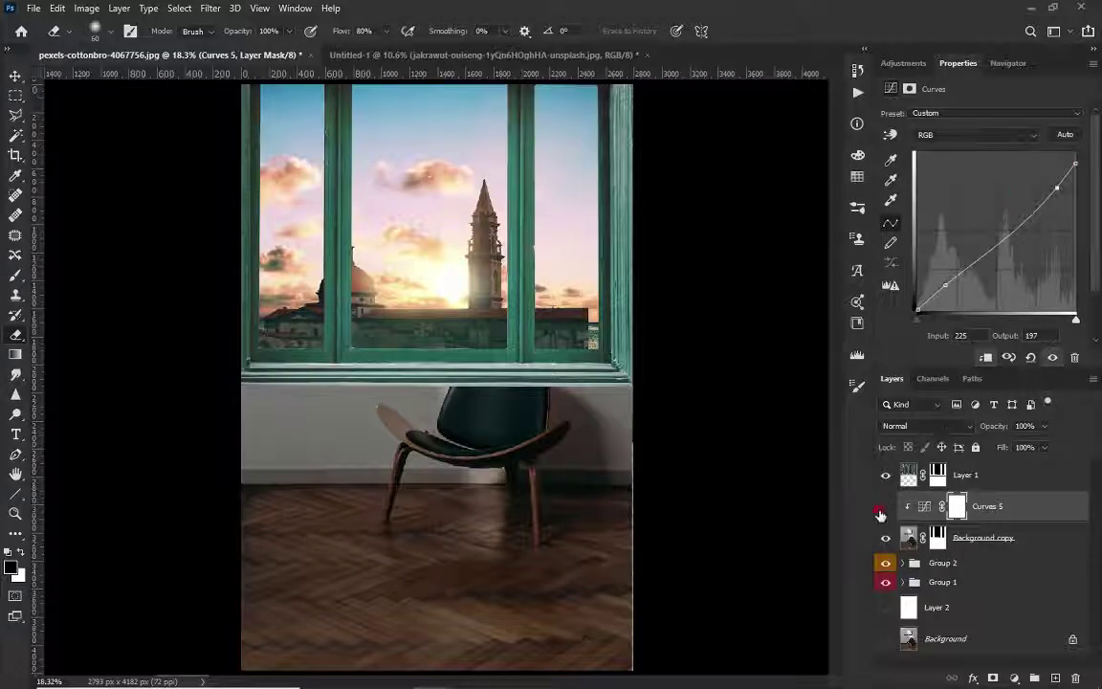
pyautogui.click(885, 507)
pyautogui.click(886, 507)
pyautogui.click(933, 538)
# Step: With the Brush active, target Layer 1's mask and lower Layer 1 to 41% opacity
pyautogui.scroll(2, 468, 363)
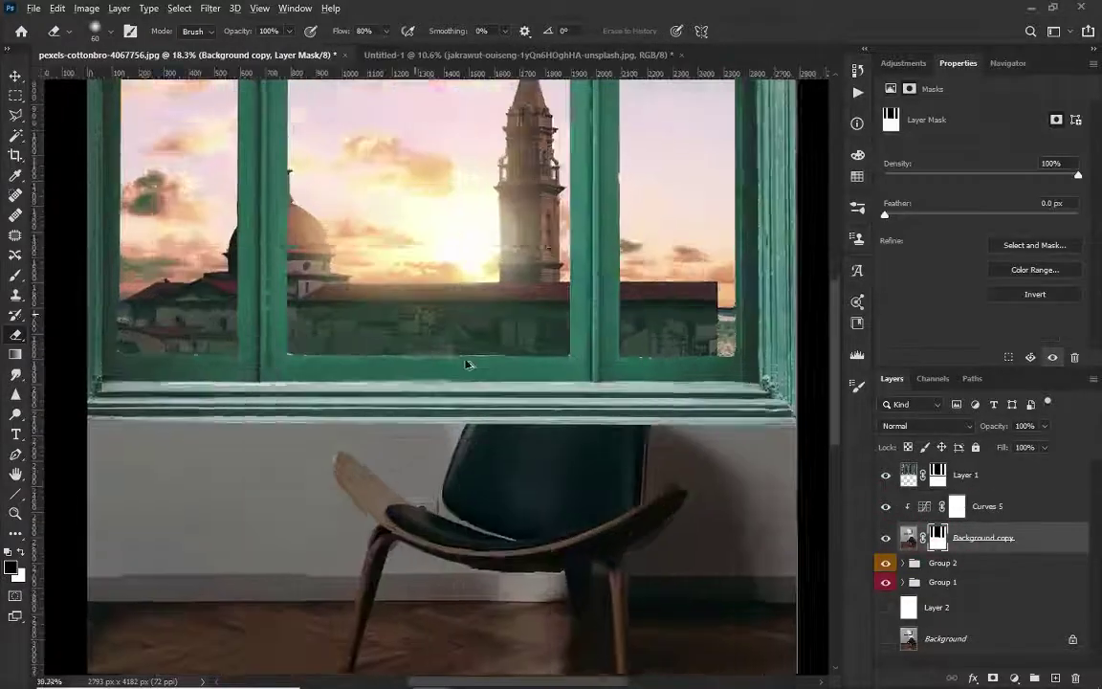
pyautogui.scroll(2, 645, 382)
pyautogui.scroll(1, 512, 371)
pyautogui.press('b')
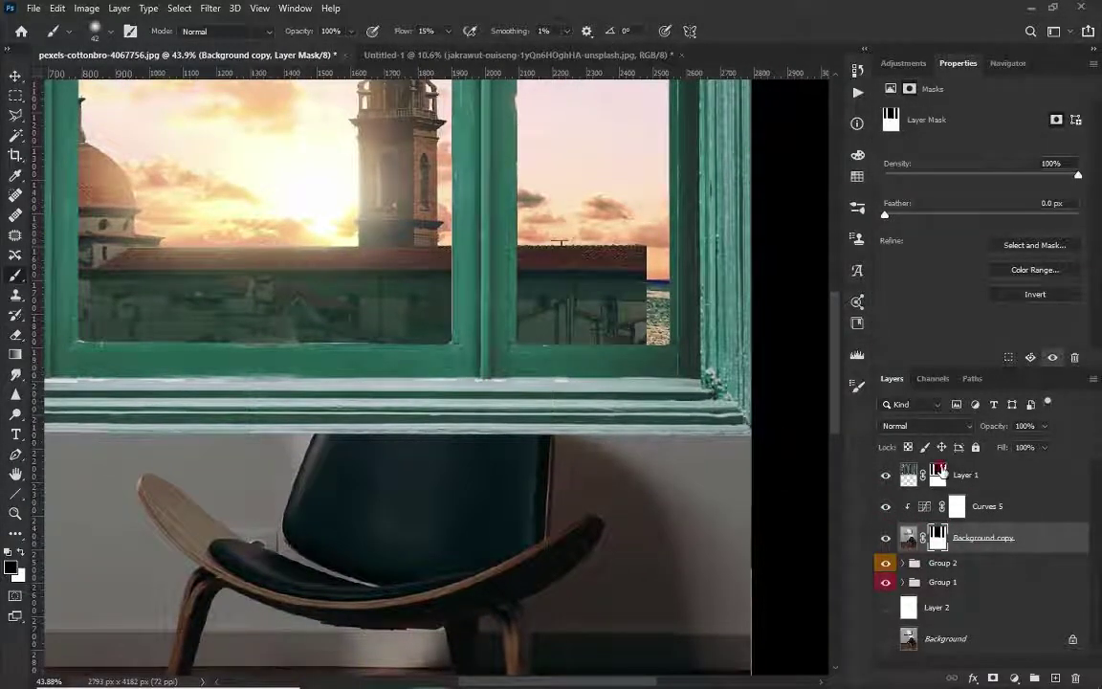
pyautogui.click(938, 473)
pyautogui.keyDown('shift'); pyautogui.click(938, 538); pyautogui.keyUp('shift')
pyautogui.scroll(1, 369, 443)
pyautogui.rightClick(402, 349)
pyautogui.press('Escape')
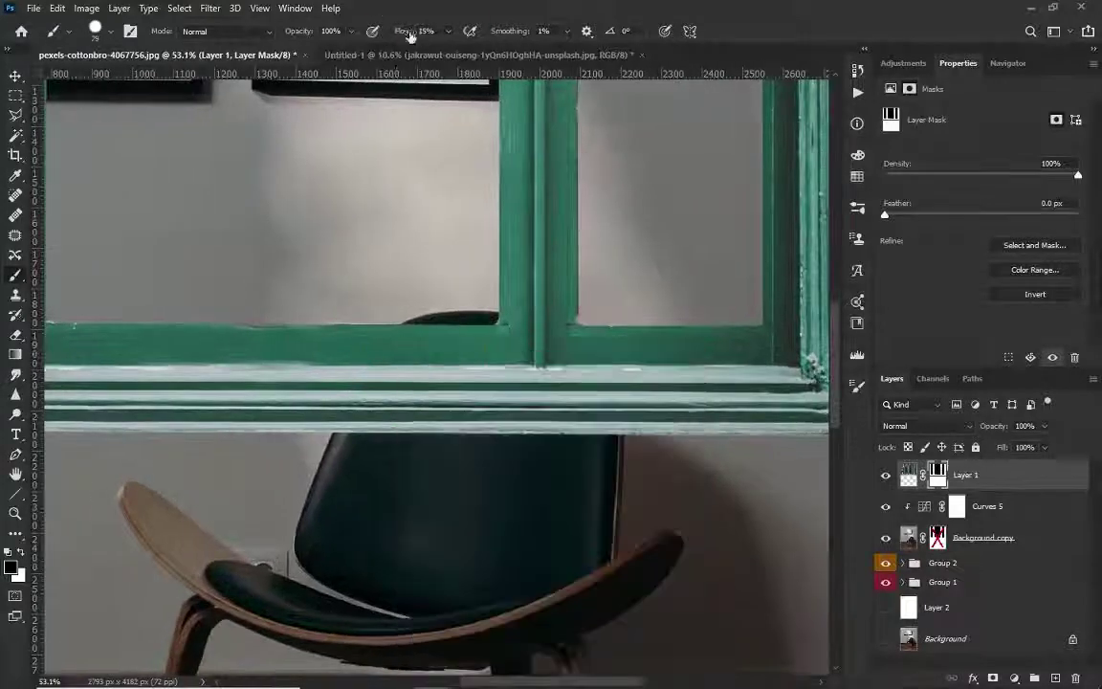
pyautogui.scroll(1, 407, 236)
pyautogui.scroll(2, 401, 352)
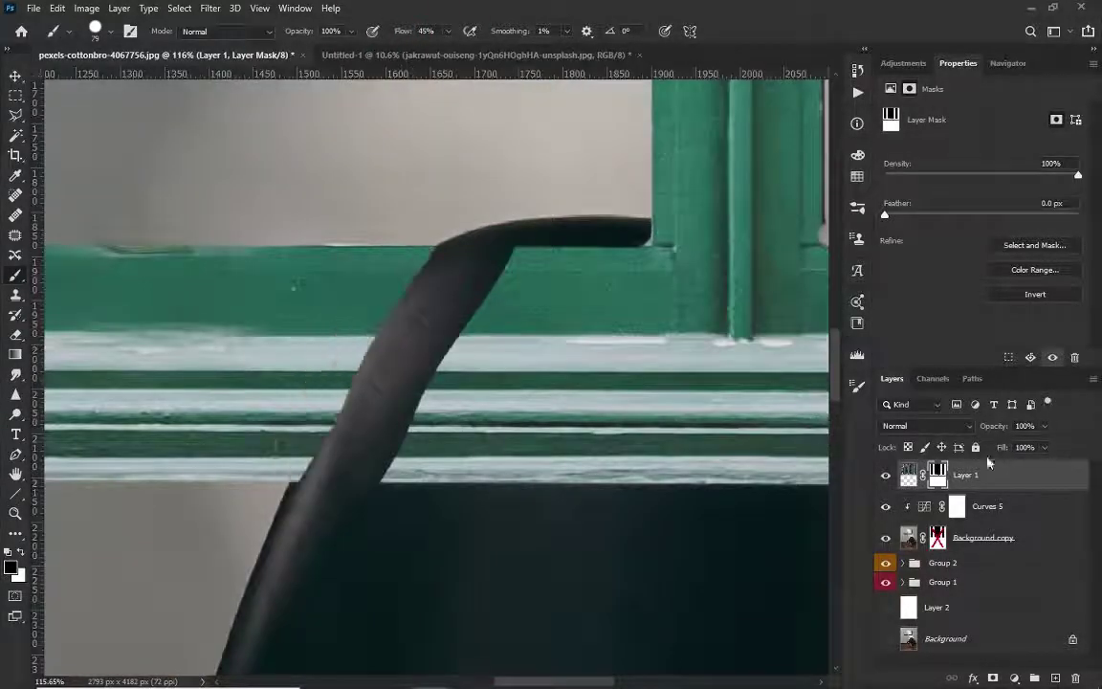
pyautogui.moveTo(1014, 450); pyautogui.dragTo(1020, 447)
# Step: Mask the window frame out along the chair back's top edge and right post
pyautogui.scroll(1, 442, 257)
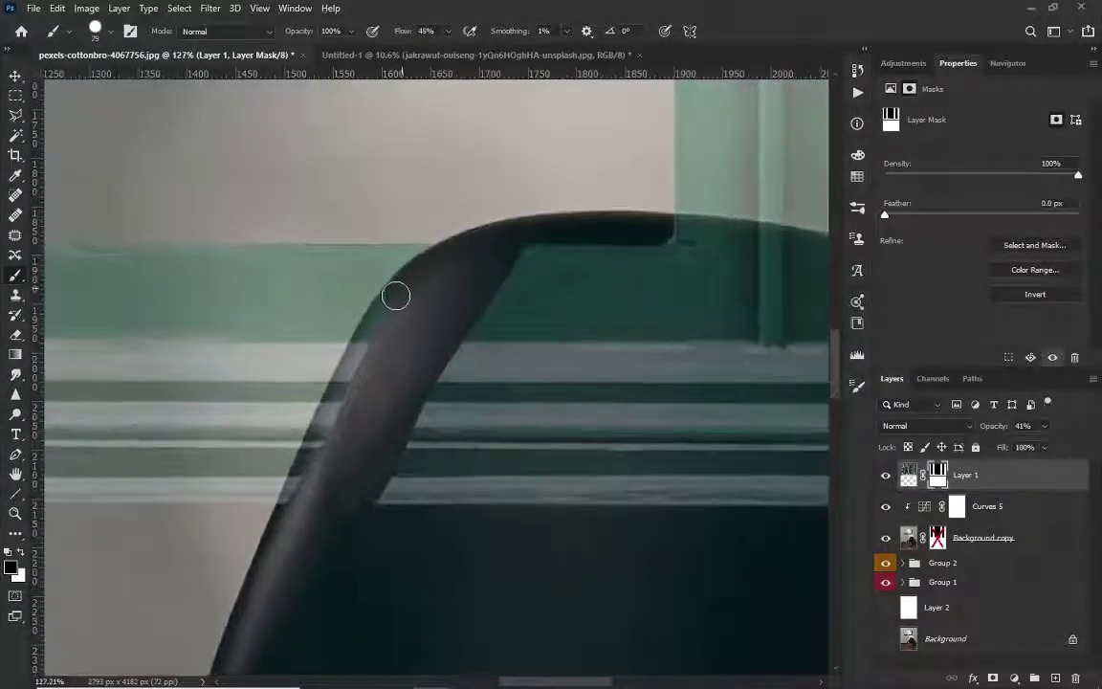
pyautogui.hscroll(5, 500, 303)
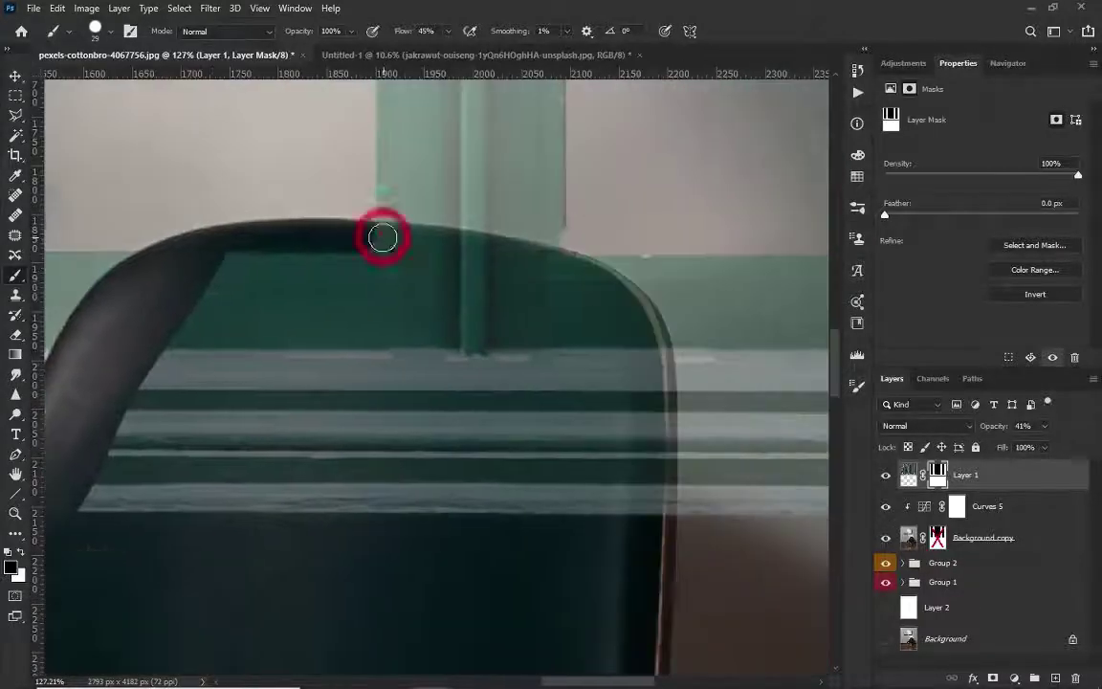
pyautogui.moveTo(382, 239); pyautogui.dragTo(463, 243)
pyautogui.moveTo(559, 253); pyautogui.dragTo(643, 316)
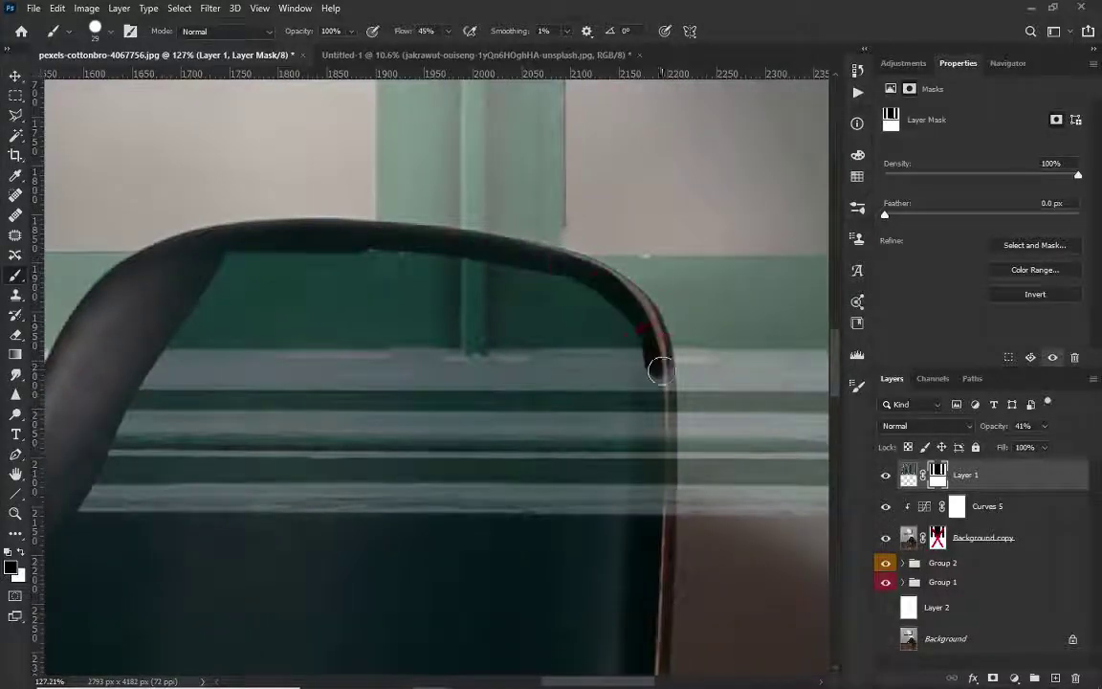
pyautogui.moveTo(660, 370); pyautogui.dragTo(661, 509)
pyautogui.moveTo(625, 445)
pyautogui.mouseDown()
pyautogui.moveTo(148, 388)
pyautogui.moveTo(413, 296)
pyautogui.moveTo(221, 393)
pyautogui.mouseUp()
# Step: Alt-drag a copy of the Curves 5 adjustment above Layer 1
pyautogui.hscroll(-6, 221, 393)
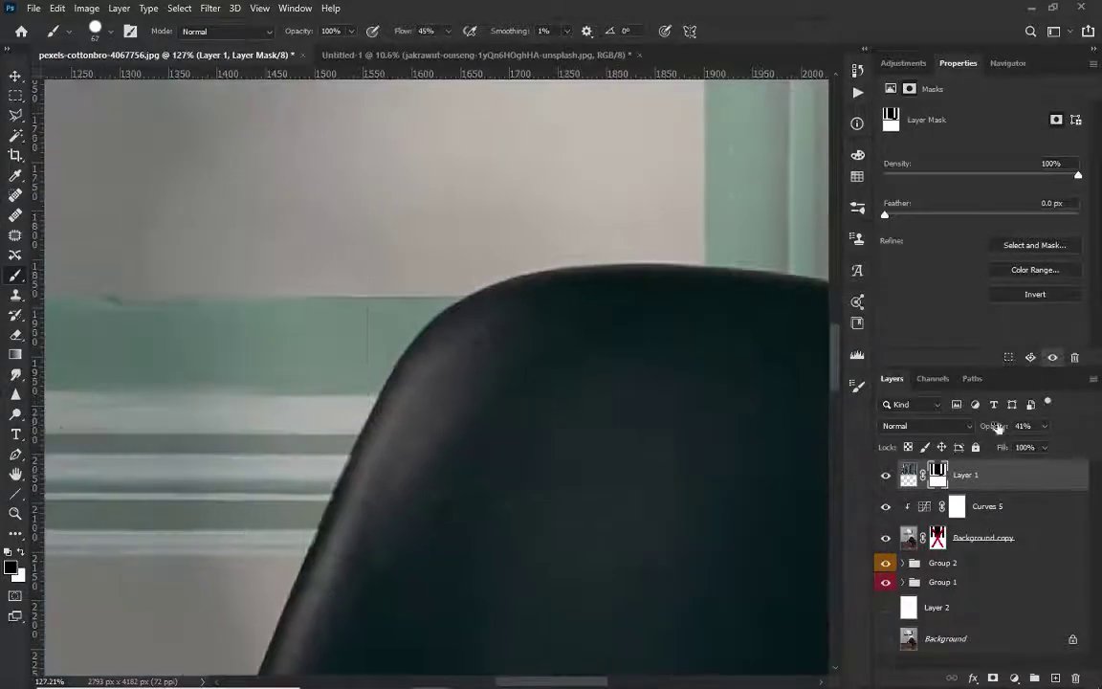
pyautogui.hotkey('ctrl', '0')
pyautogui.moveTo(924, 506); pyautogui.dragTo(928, 481)
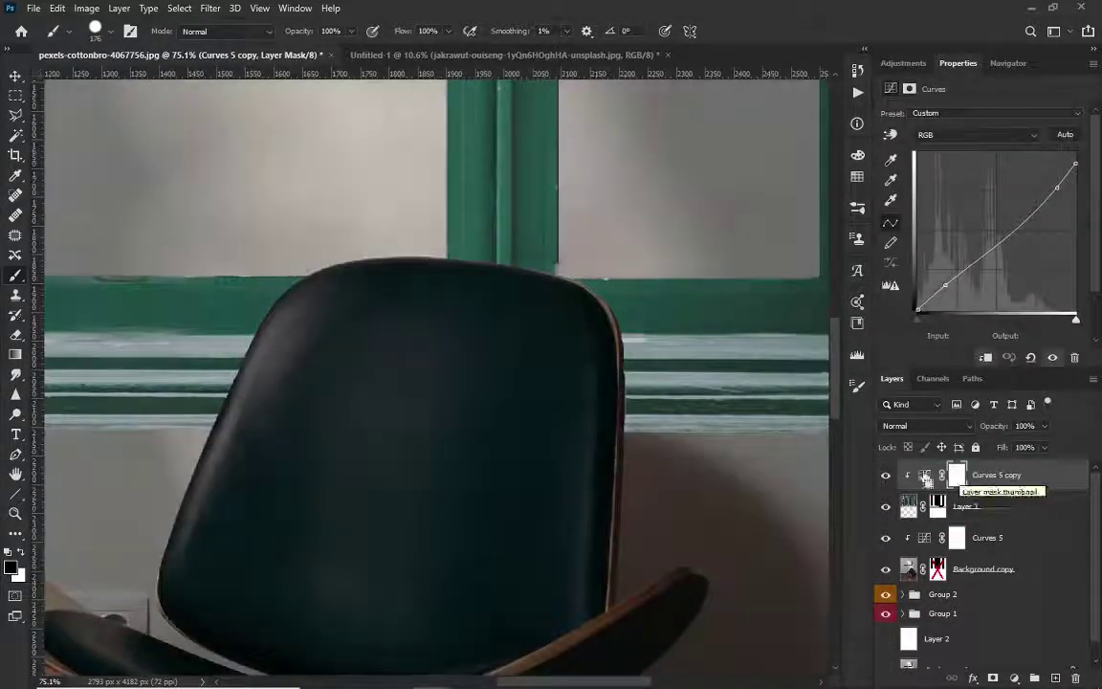
# Step: On the Background copy mask, paint white then black to hide the light wall strip above the chair
pyautogui.click(942, 565)
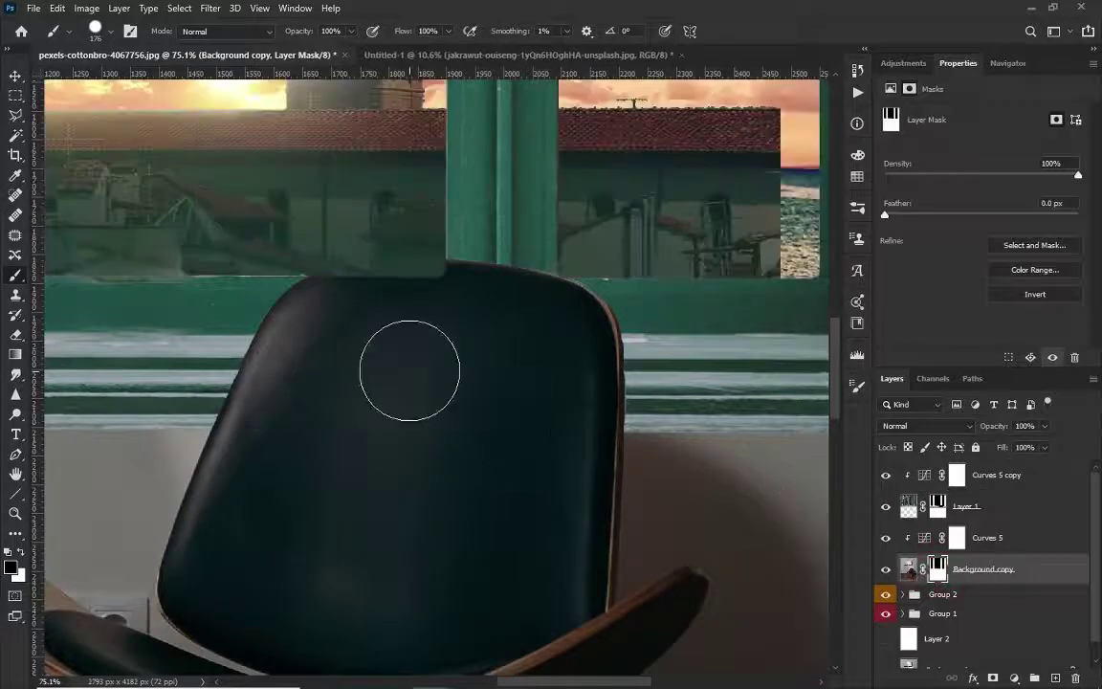
pyautogui.moveTo(409, 371); pyautogui.dragTo(361, 367)
pyautogui.press('x')
pyautogui.scroll(5, 349, 279)
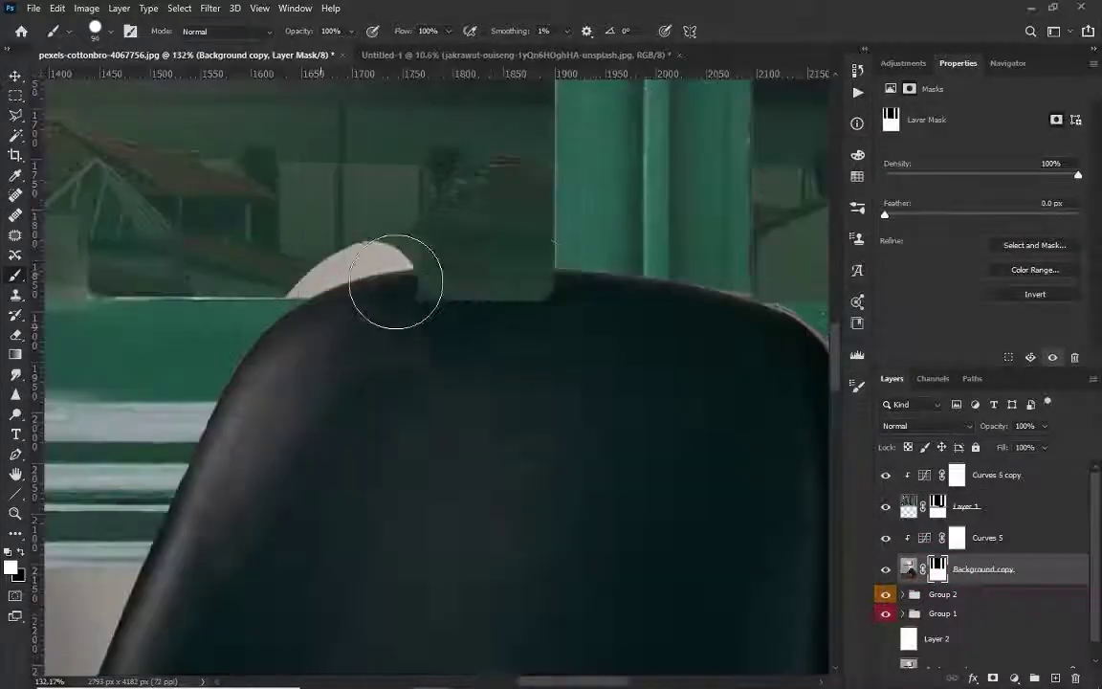
pyautogui.moveTo(393, 283); pyautogui.dragTo(561, 278)
pyautogui.press('x')
pyautogui.scroll(-1, 491, 315)
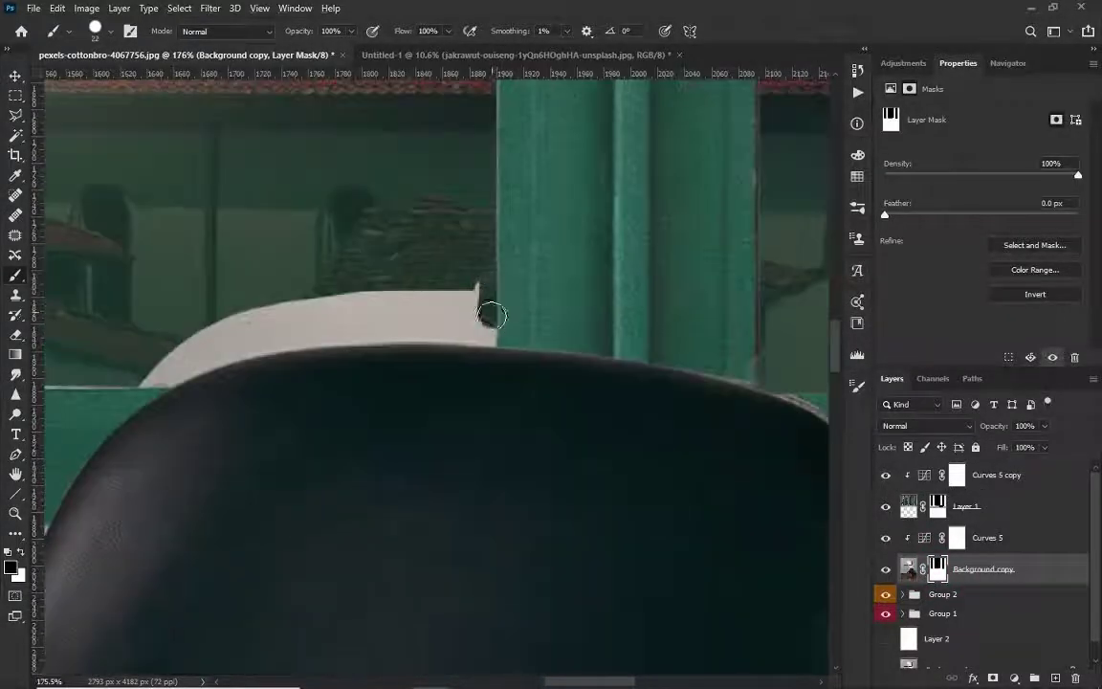
pyautogui.moveTo(438, 327)
pyautogui.mouseDown()
pyautogui.moveTo(245, 346)
pyautogui.moveTo(172, 367)
pyautogui.moveTo(495, 290)
pyautogui.moveTo(239, 340)
pyautogui.mouseUp()
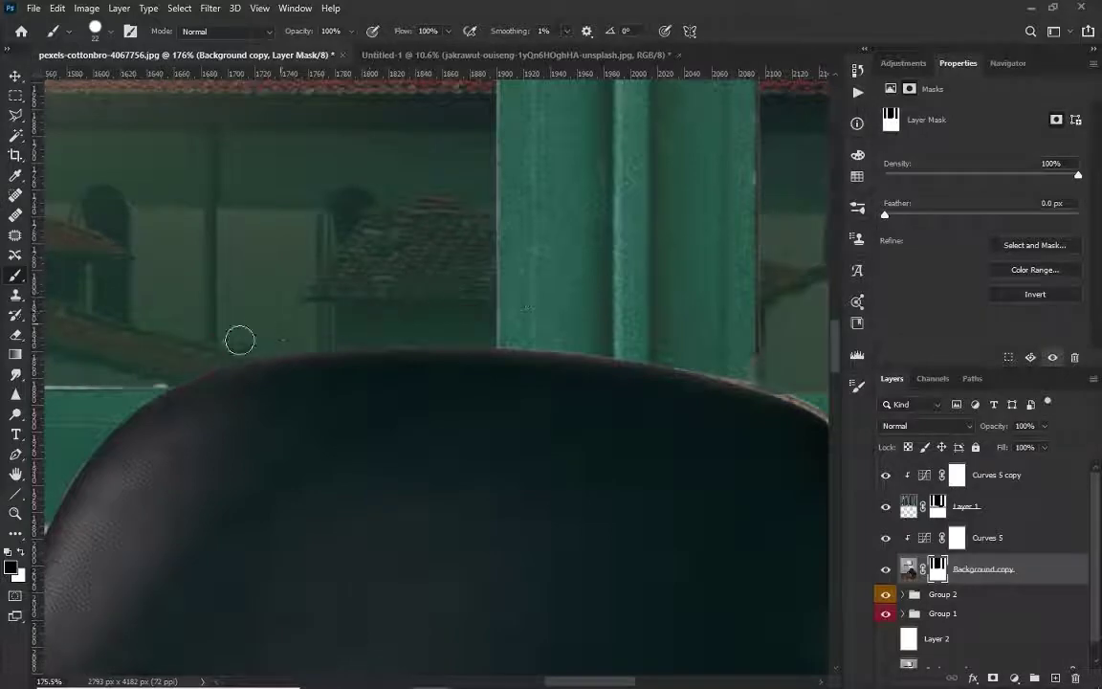
# Step: Target Layer 1's mask and scroll down through the layer stack
pyautogui.click(938, 506)
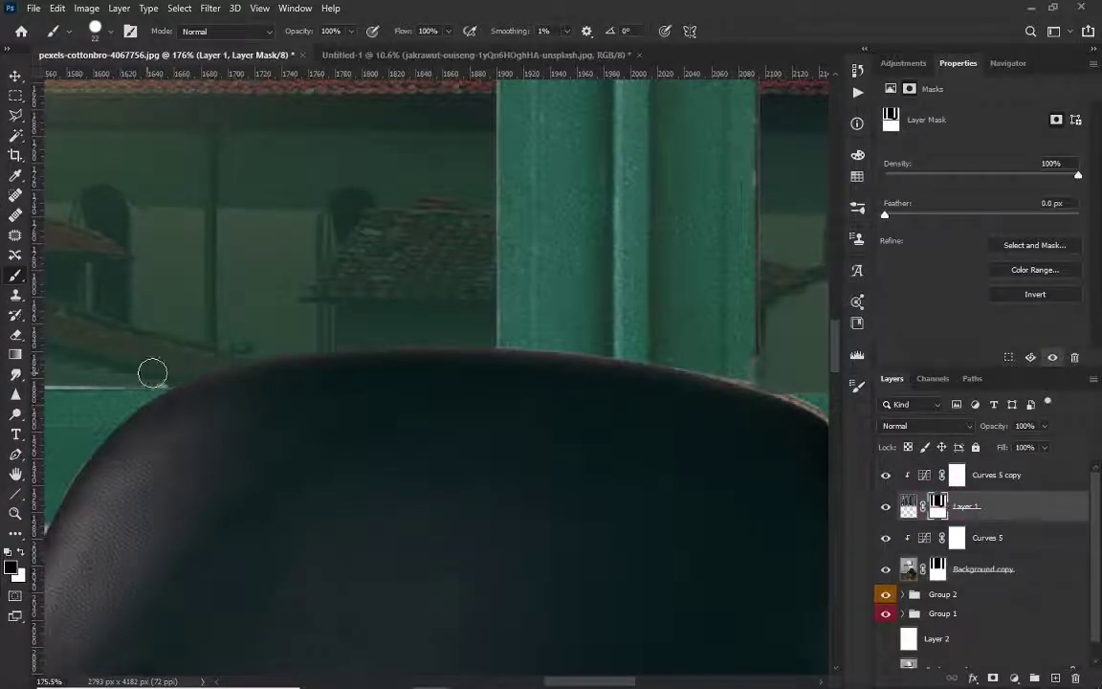
pyautogui.scroll(-2, 349, 387)
pyautogui.scroll(-2, 350, 387)
pyautogui.scroll(-2, 350, 387)
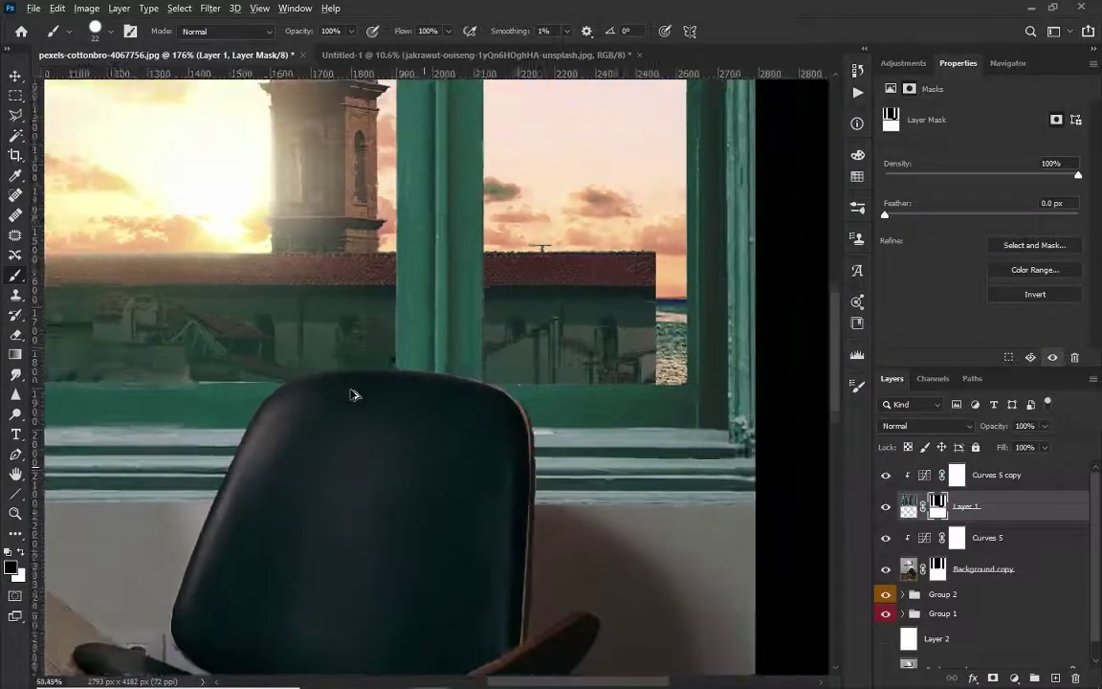
pyautogui.scroll(-2, 352, 395)
pyautogui.scroll(-2, 353, 395)
pyautogui.scroll(-2, 353, 395)
# Step: View Layer 1's mask alone and extend its black area down over the chair
pyautogui.scroll(-2, 352, 395)
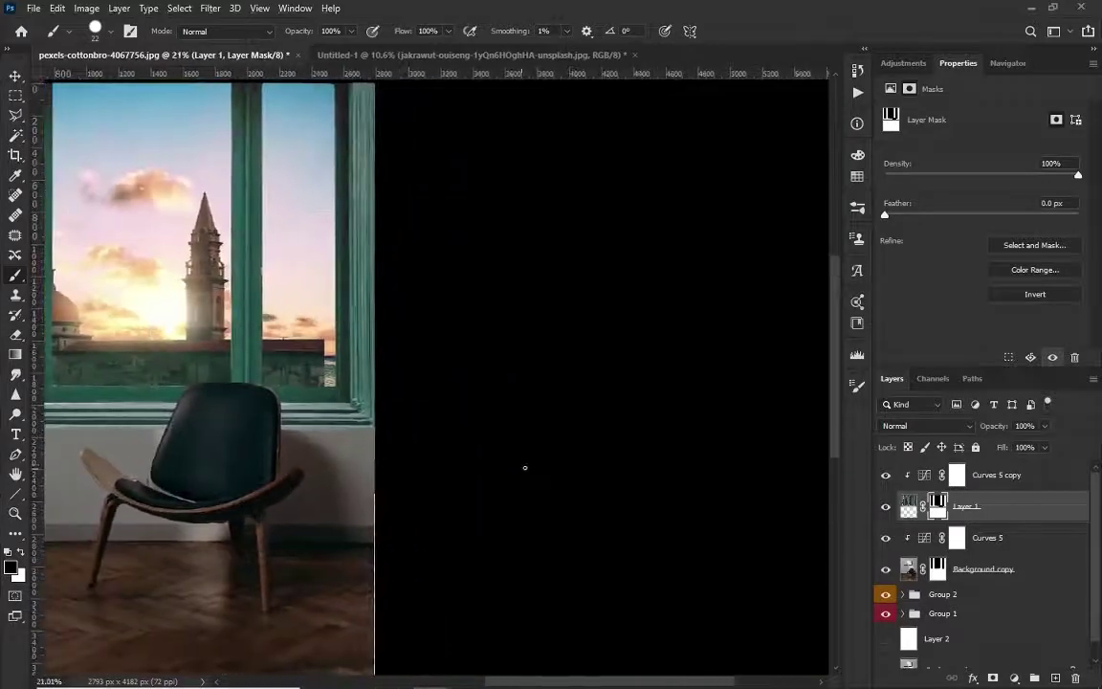
pyautogui.scroll(-1, 340, 387)
pyautogui.scroll(-1, 380, 435)
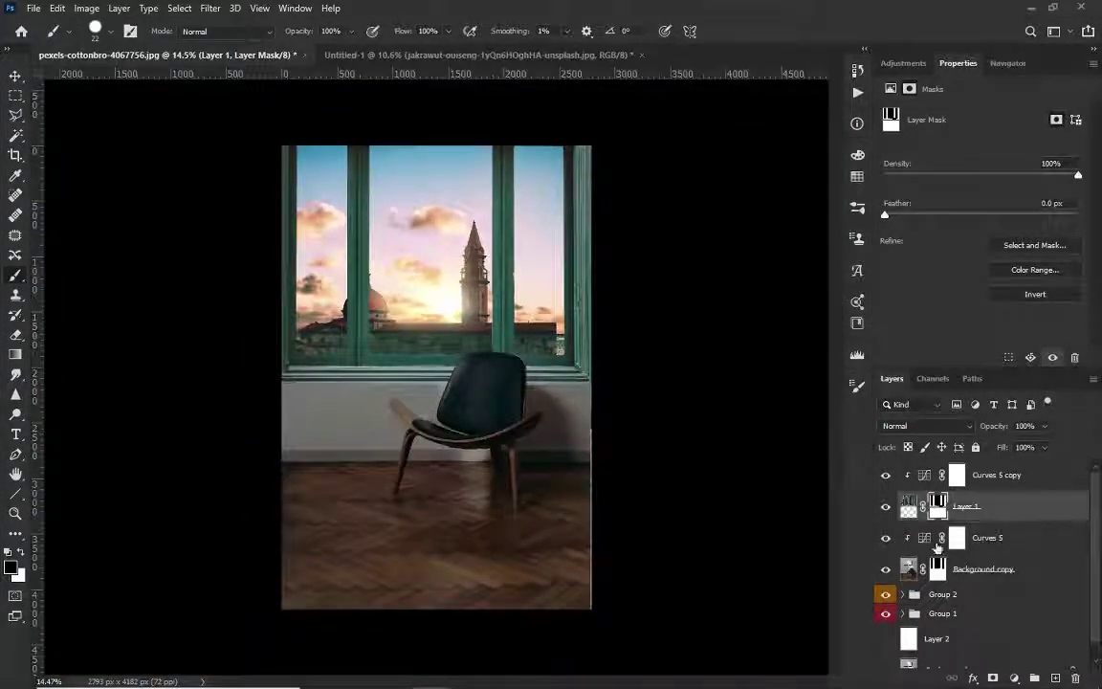
pyautogui.keyDown('alt'); pyautogui.click(938, 569); pyautogui.keyUp('alt')
pyautogui.keyDown('alt'); pyautogui.click(941, 506); pyautogui.keyUp('alt')
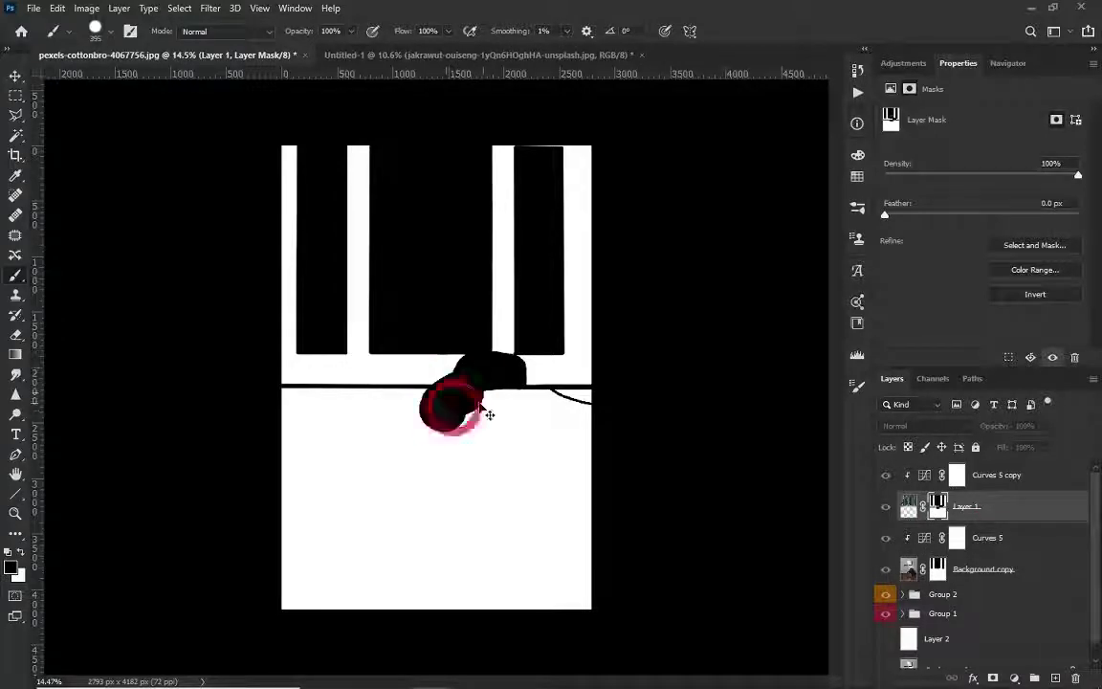
pyautogui.moveTo(479, 401); pyautogui.dragTo(467, 421)
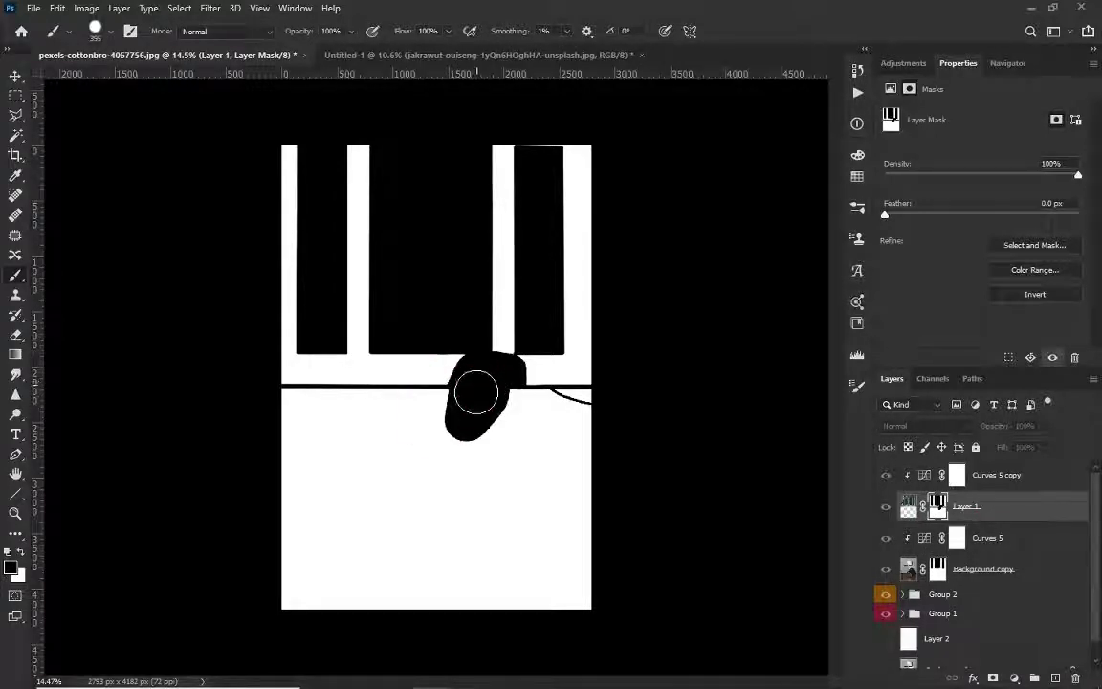
pyautogui.click(508, 410)
pyautogui.scroll(5, 496, 399)
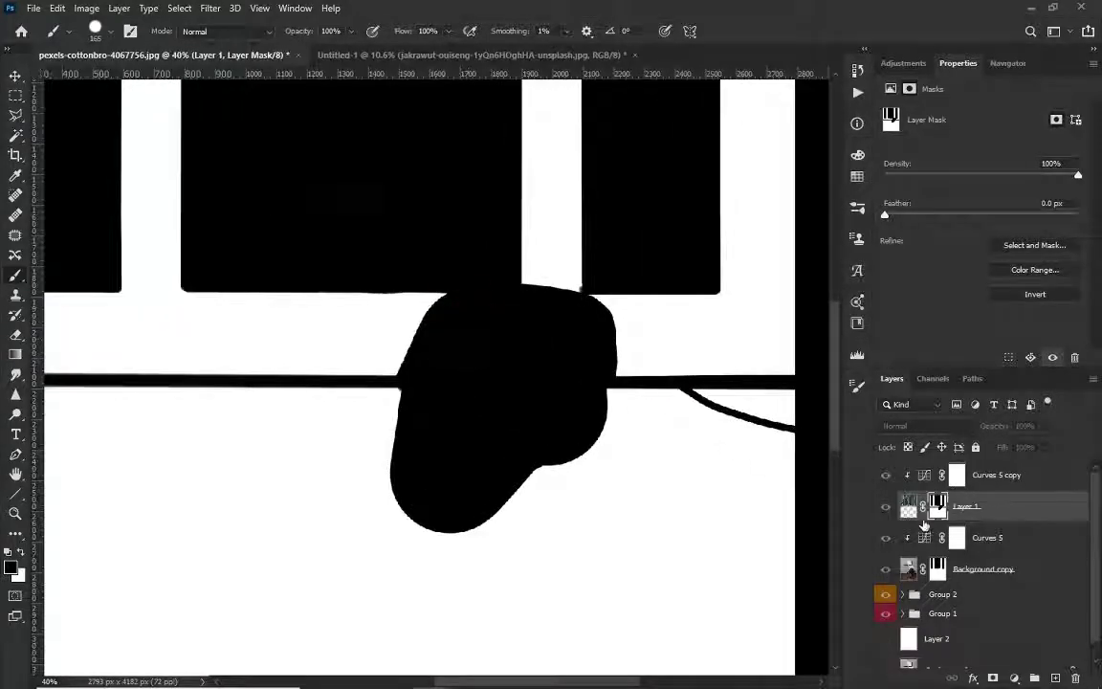
pyautogui.click(909, 507)
# Step: Select the Curves 5 copy mask and switch to the Untitled-1 document
pyautogui.scroll(-2, 393, 392)
pyautogui.scroll(-3, 393, 403)
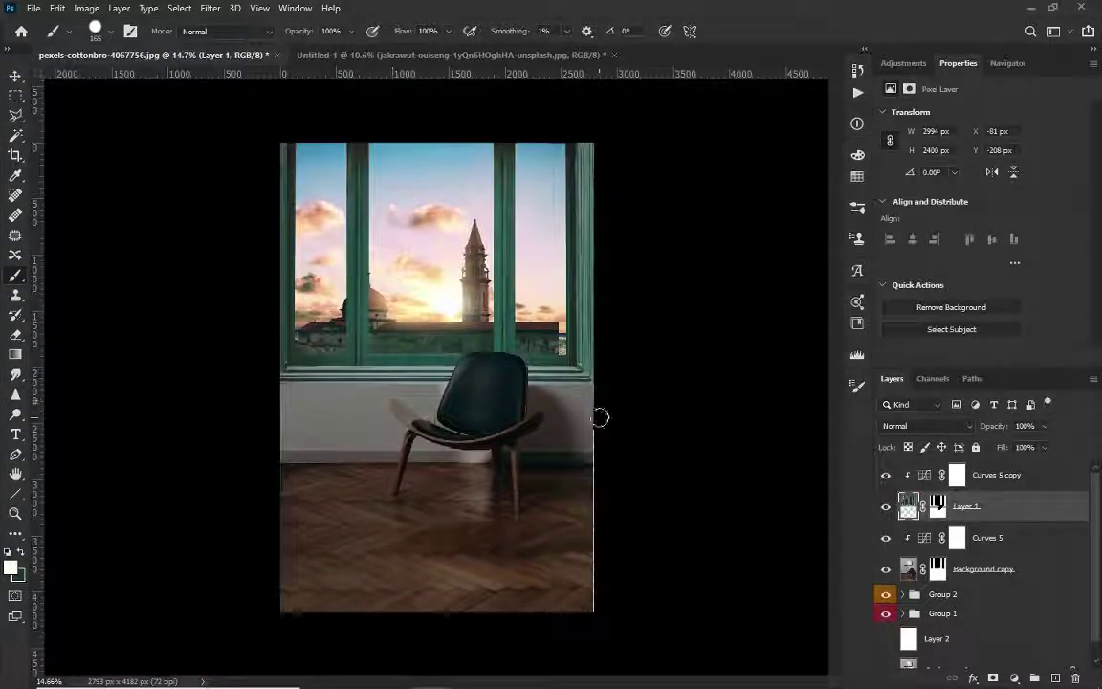
pyautogui.scroll(2, 460, 387)
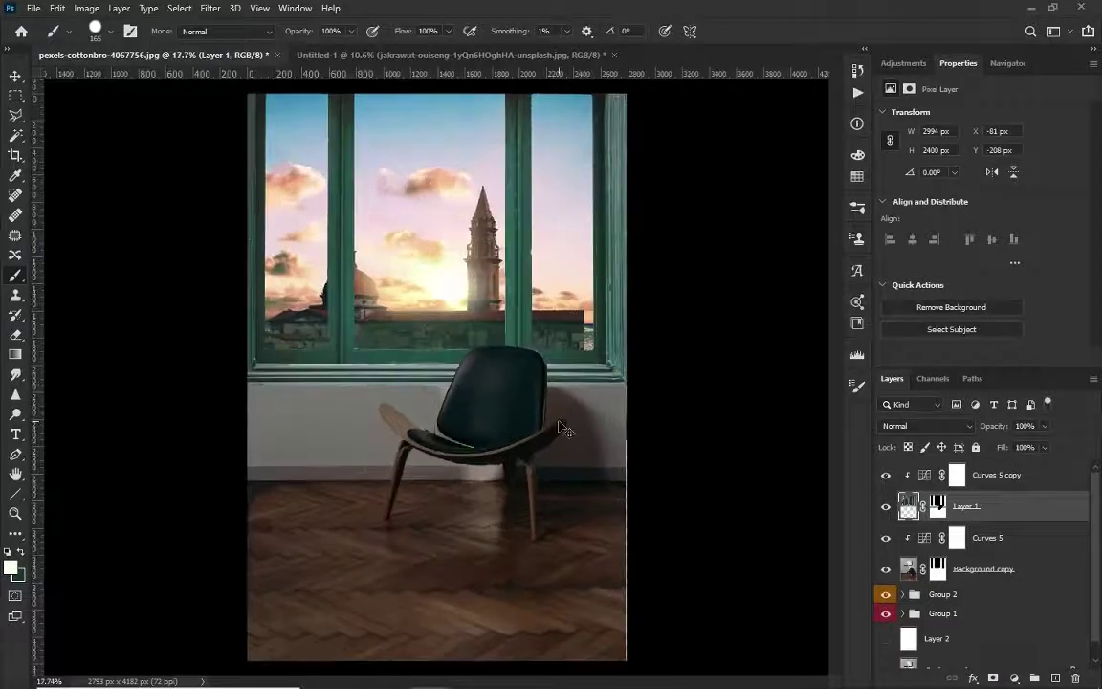
pyautogui.click(957, 474)
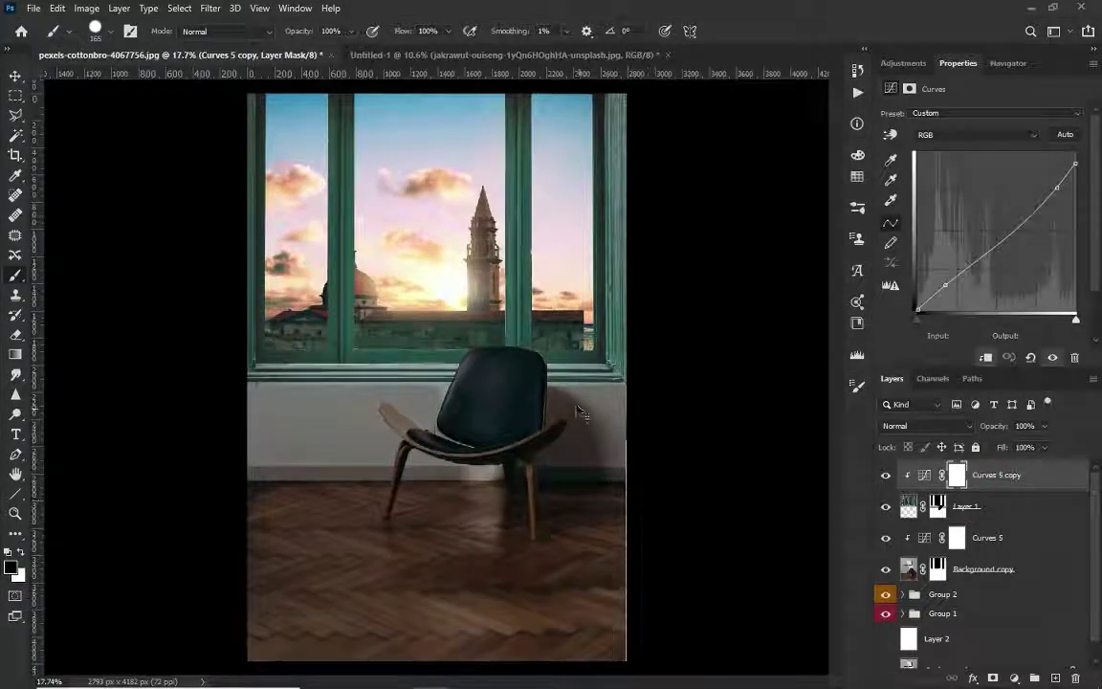
pyautogui.hotkey('ctrl', 'Tab')
# Step: In Untitled-1, show the curtain photo, hide the city photo, and Quick Select the right-hand curtain
pyautogui.click(906, 533)
pyautogui.click(885, 530)
pyautogui.click(884, 588)
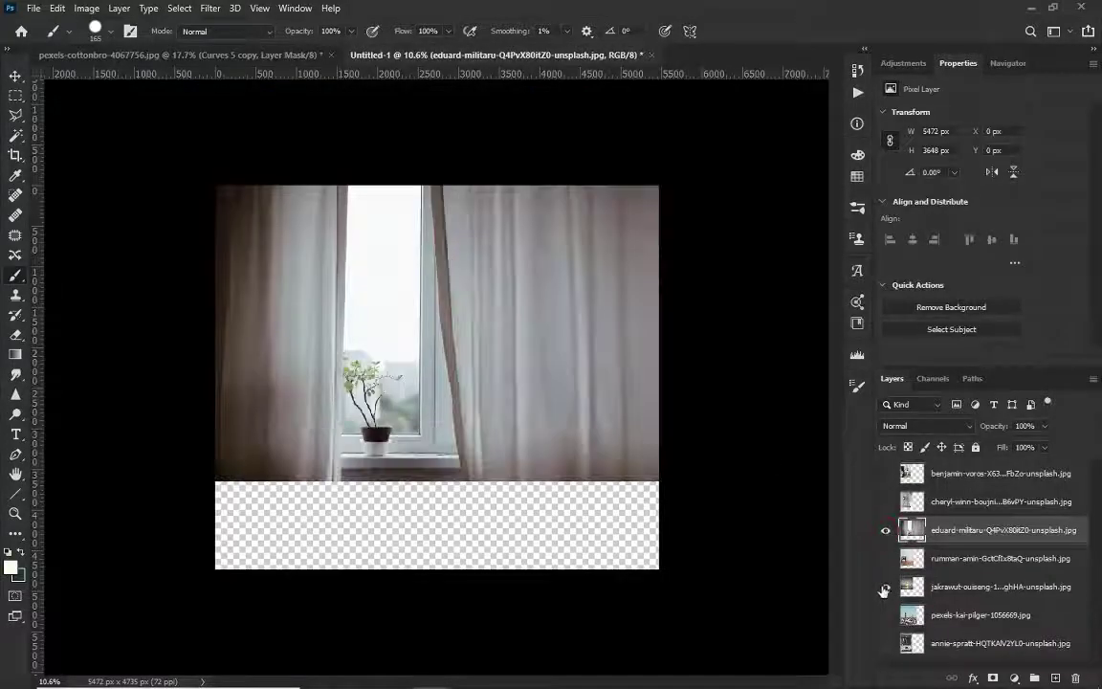
pyautogui.scroll(3, 462, 212)
pyautogui.scroll(3, 462, 211)
pyautogui.press('w')
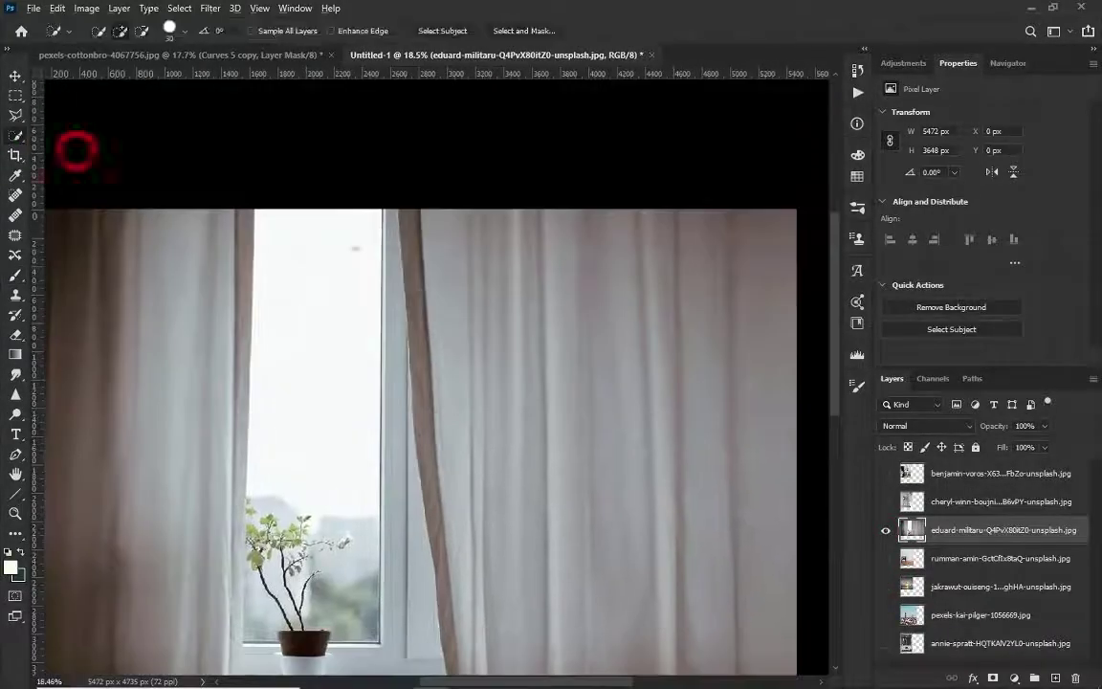
pyautogui.moveTo(410, 215); pyautogui.dragTo(411, 256)
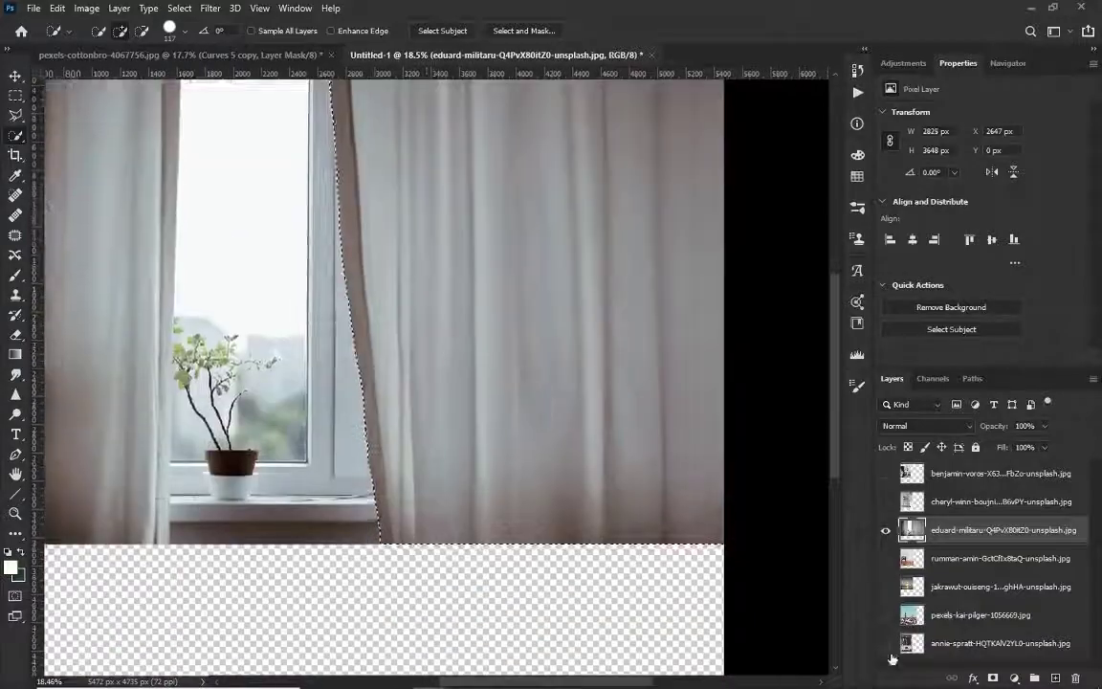
# Step: Paste the right curtain into the room composite over the window's right side
pyautogui.hotkey('ctrl', 'Tab')
pyautogui.hotkey('ctrl', 'v')
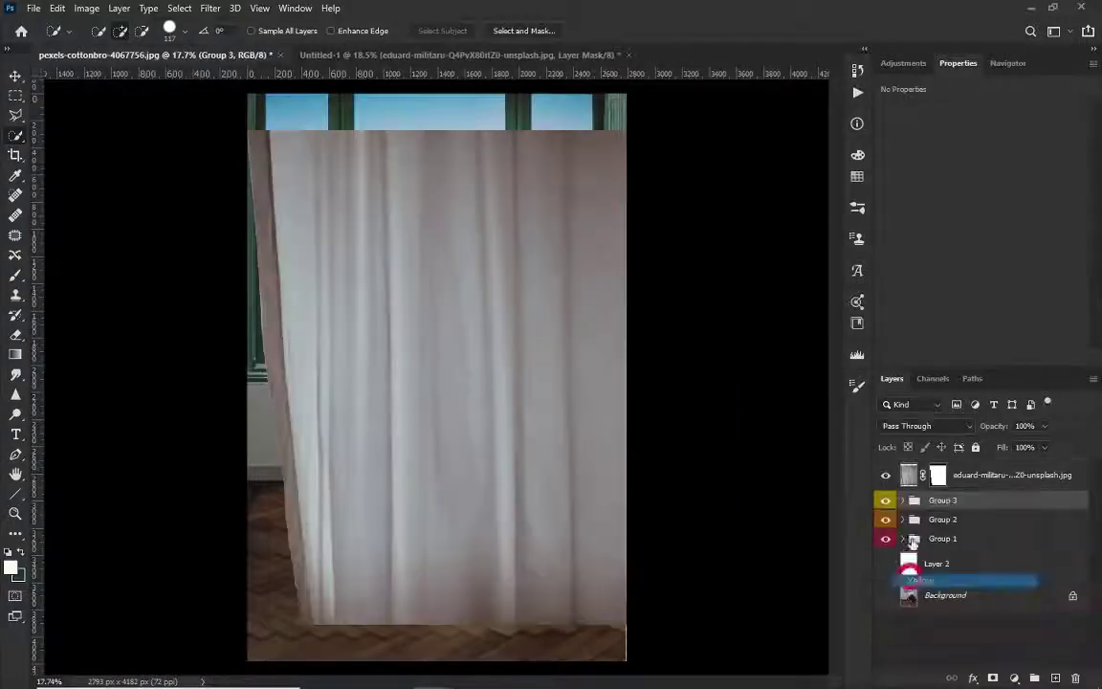
pyautogui.hotkey('ctrl', 't')
pyautogui.moveTo(600, 226); pyautogui.dragTo(720, 226)
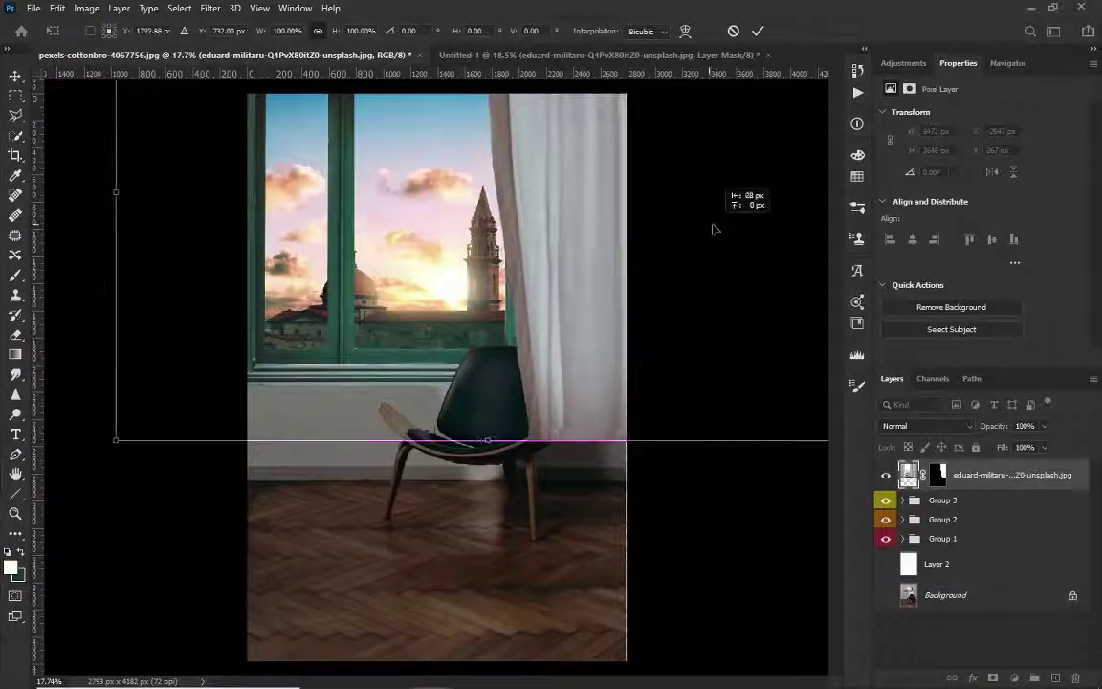
pyautogui.press('Return')
# Step: Select the left-hand curtain, copy it, and paste it into the room composite
pyautogui.hotkey('ctrl', 'Tab')
pyautogui.keyDown('shift'); pyautogui.click(949, 529); pyautogui.keyUp('shift')
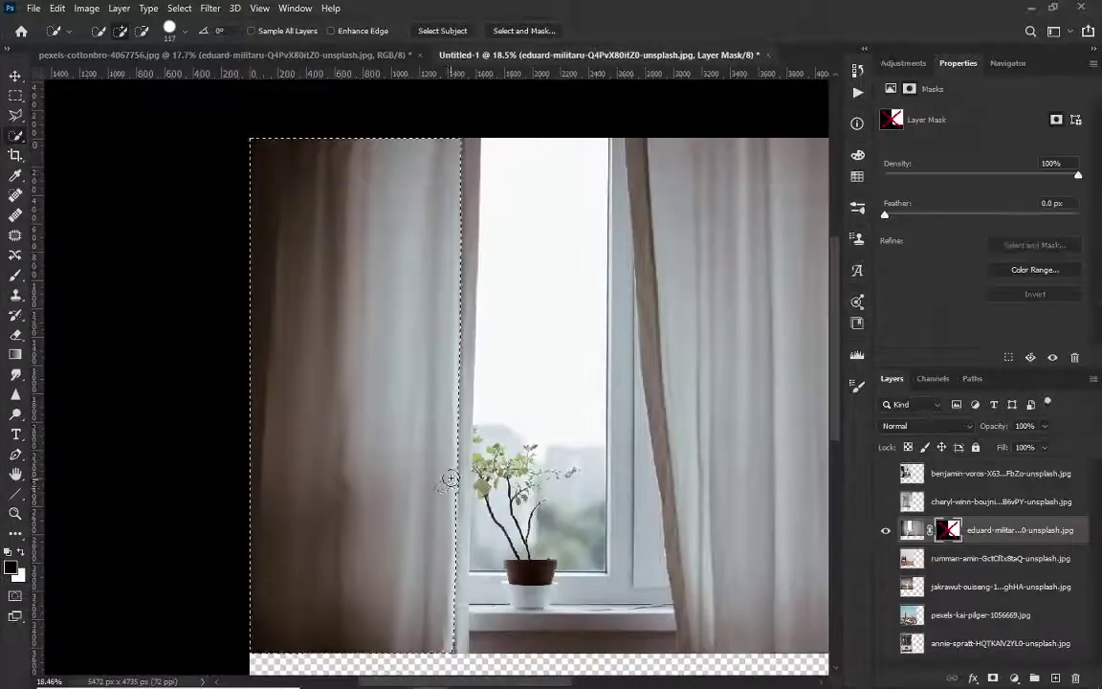
pyautogui.moveTo(451, 627); pyautogui.dragTo(457, 510)
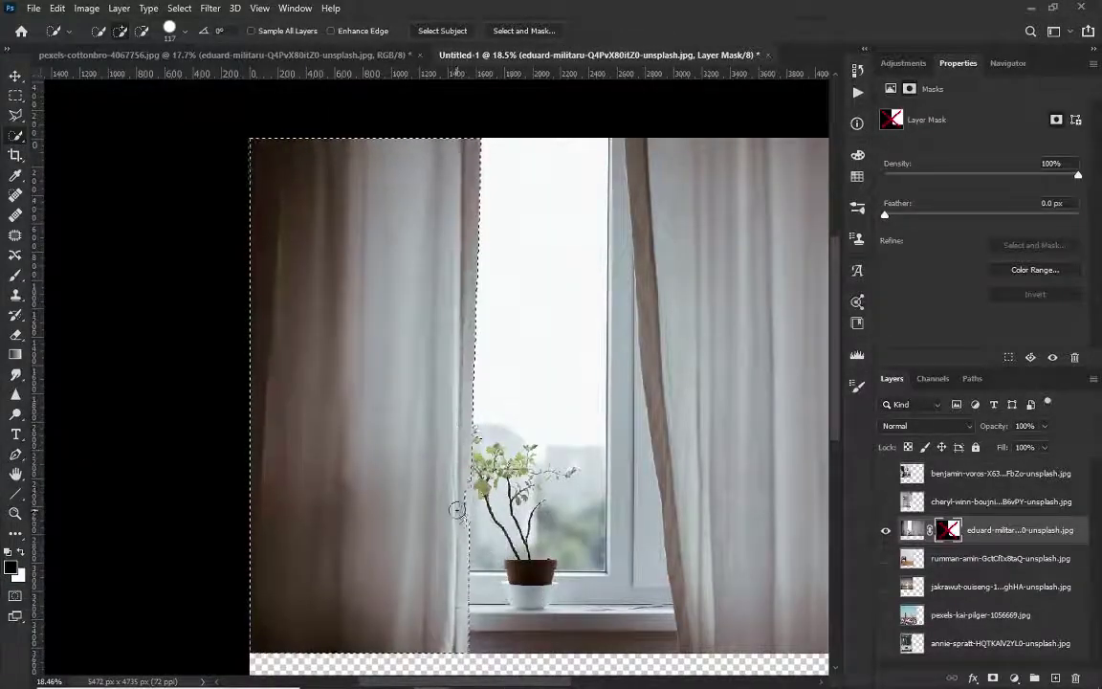
pyautogui.hotkey('ctrl', 'c')
pyautogui.hotkey('ctrl', 'Tab')
pyautogui.hotkey('ctrl', 'v')
pyautogui.hotkey('ctrl', 't')
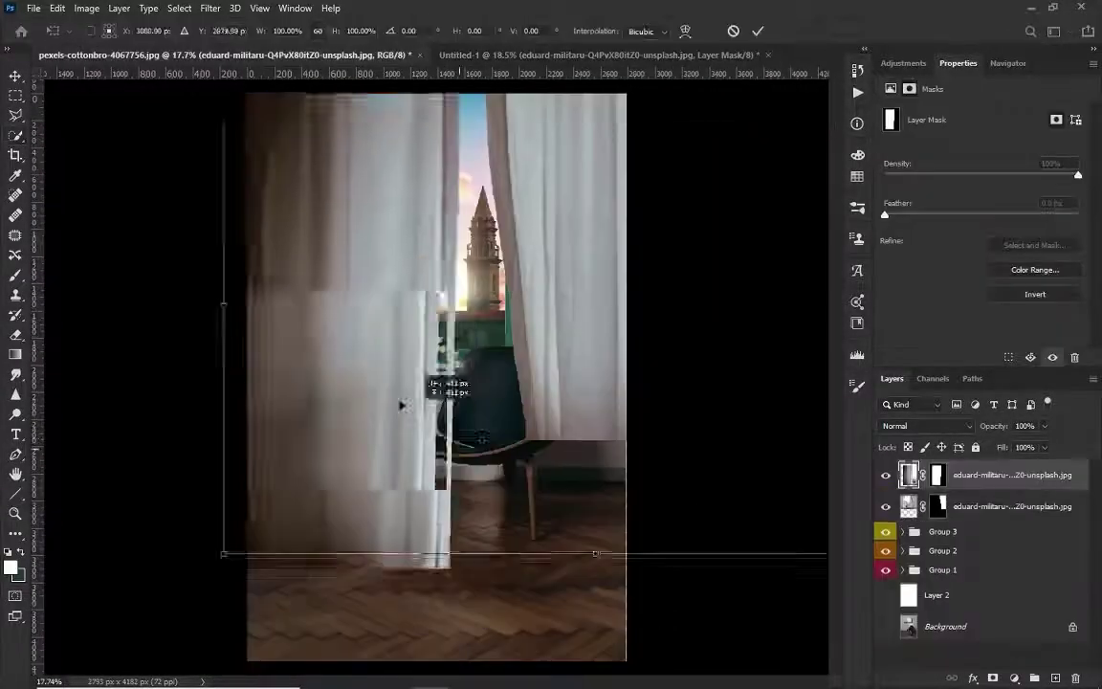
pyautogui.press('Return')
pyautogui.scroll(5, 303, 220)
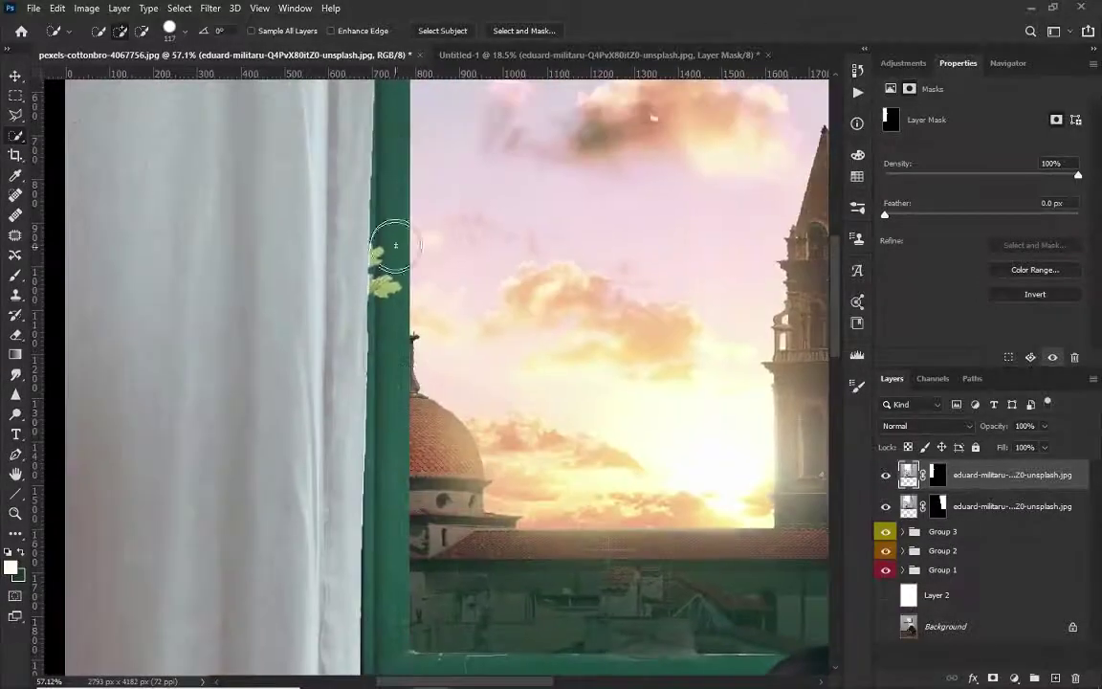
# Step: Brush black on the curtain masks along the window frame edges, zooming in and out
pyautogui.press('b')
pyautogui.moveTo(404, 246); pyautogui.dragTo(393, 381)
pyautogui.scroll(-5, 393, 381)
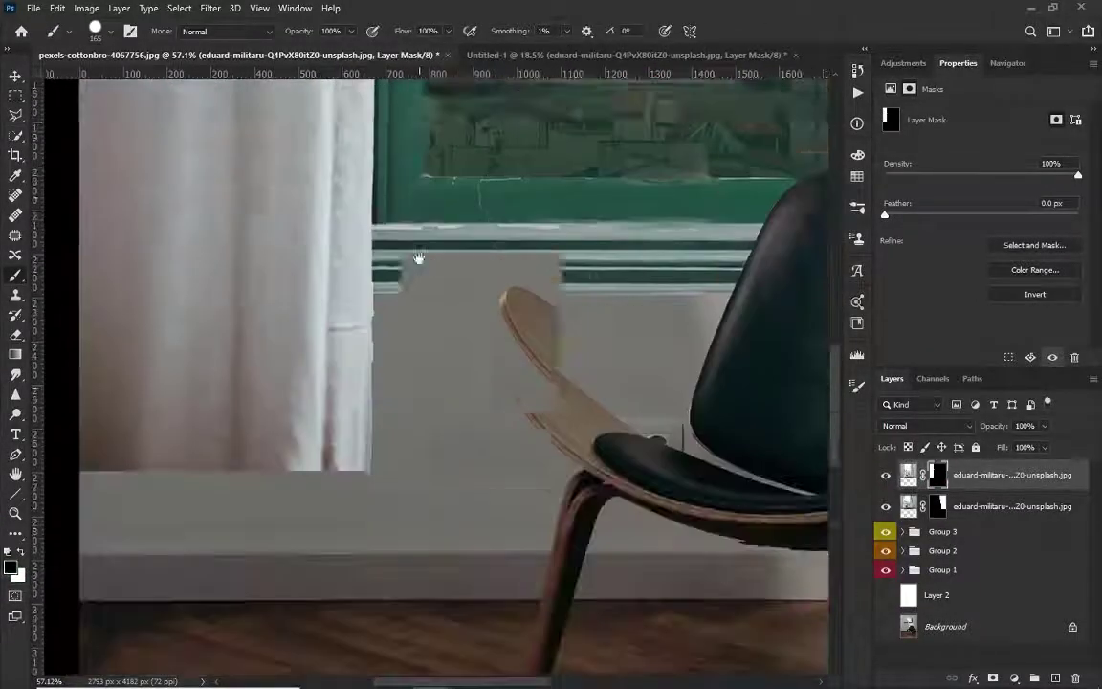
pyautogui.scroll(3, 402, 383)
pyautogui.scroll(7, 409, 431)
pyautogui.moveTo(408, 500); pyautogui.dragTo(405, 167)
pyautogui.scroll(-4, 431, 313)
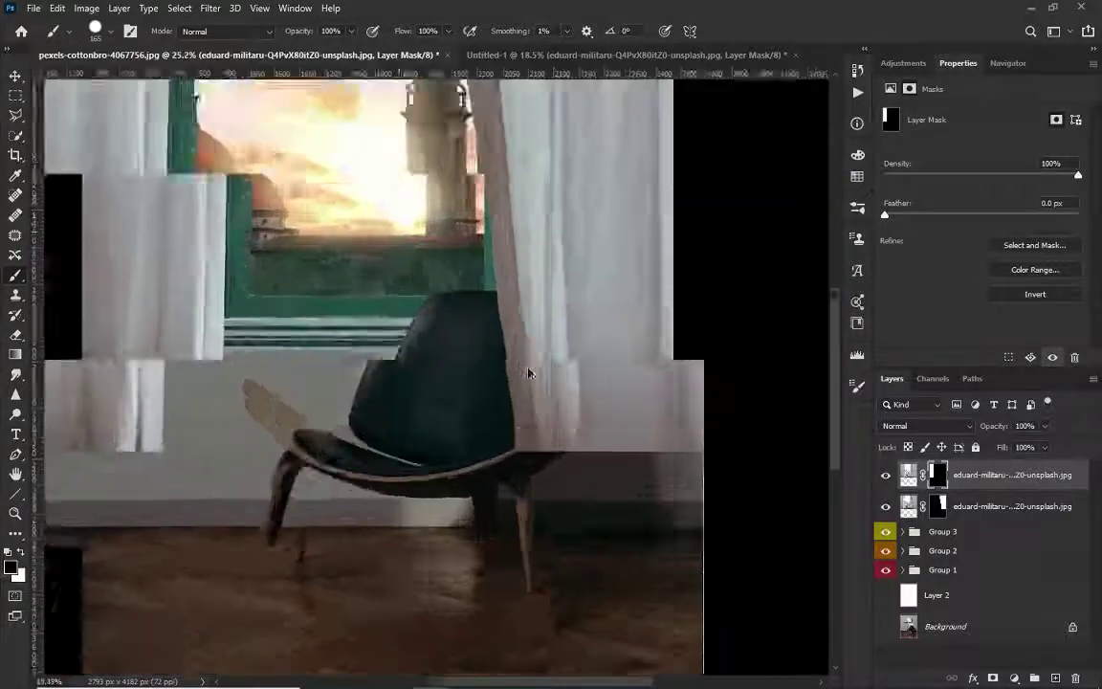
pyautogui.scroll(4, 525, 369)
pyautogui.scroll(3, 474, 586)
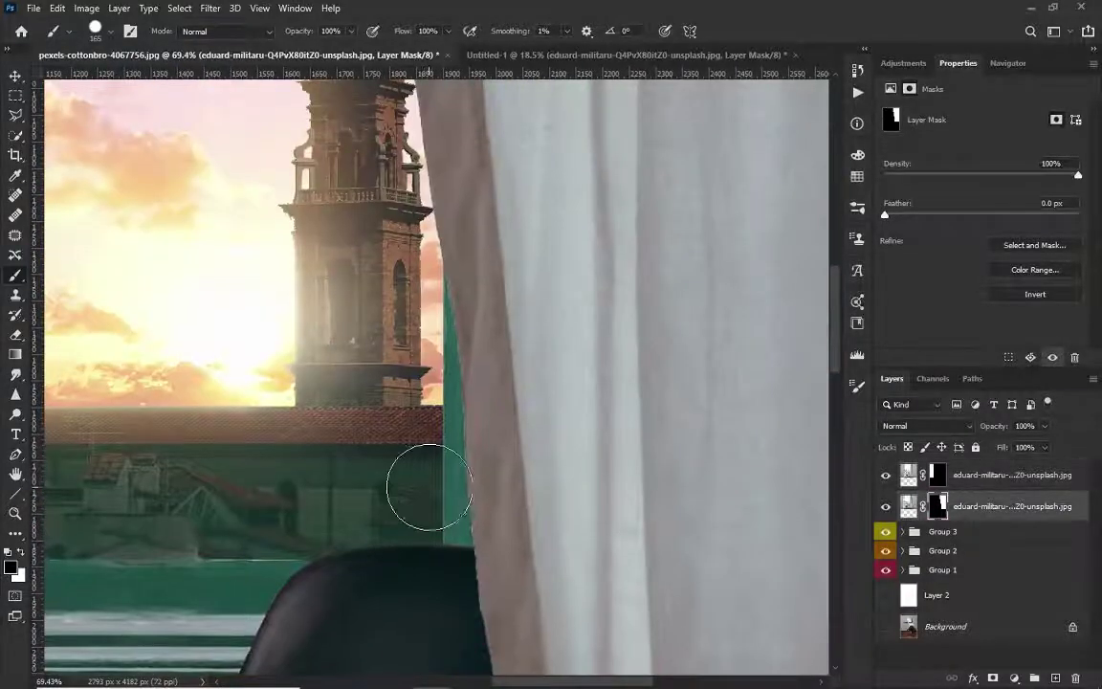
pyautogui.scroll(3, 418, 460)
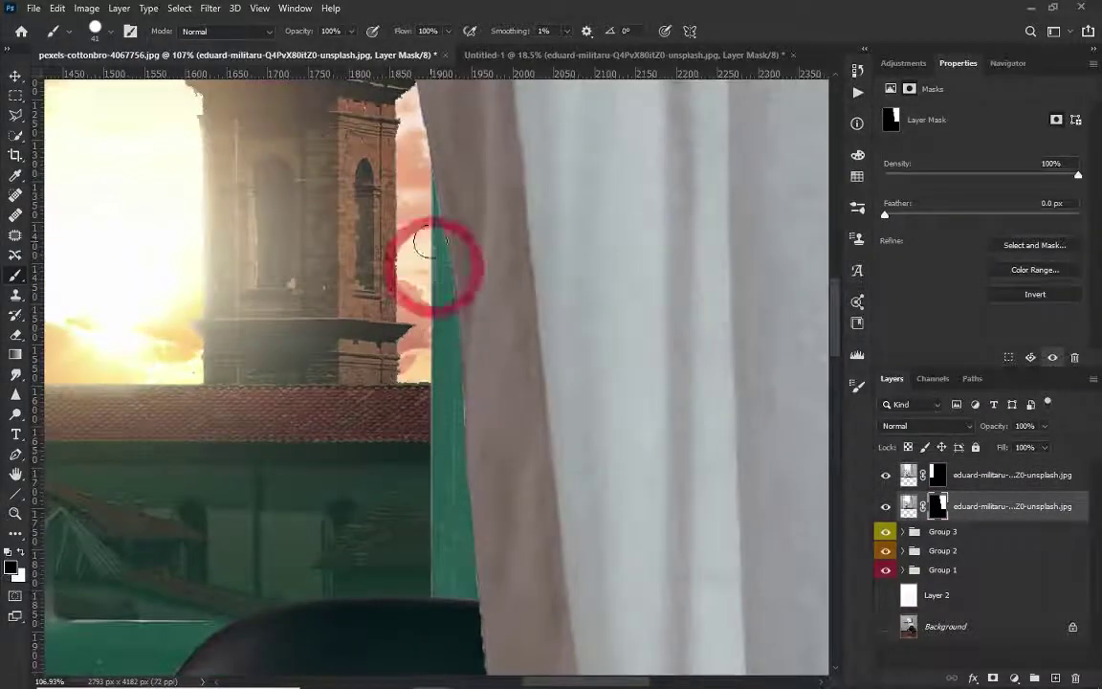
pyautogui.scroll(5, 443, 361)
pyautogui.scroll(-3, 463, 450)
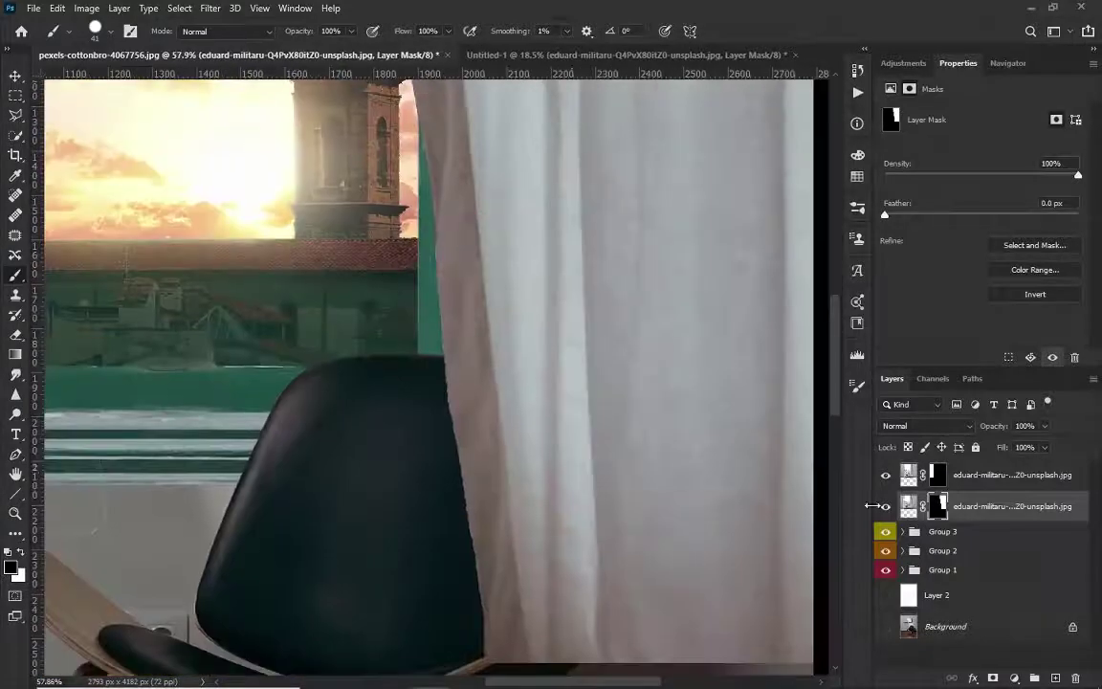
pyautogui.scroll(3, 480, 393)
# Step: Paint out the green strip along the chair's edge on the mask
pyautogui.click(902, 531)
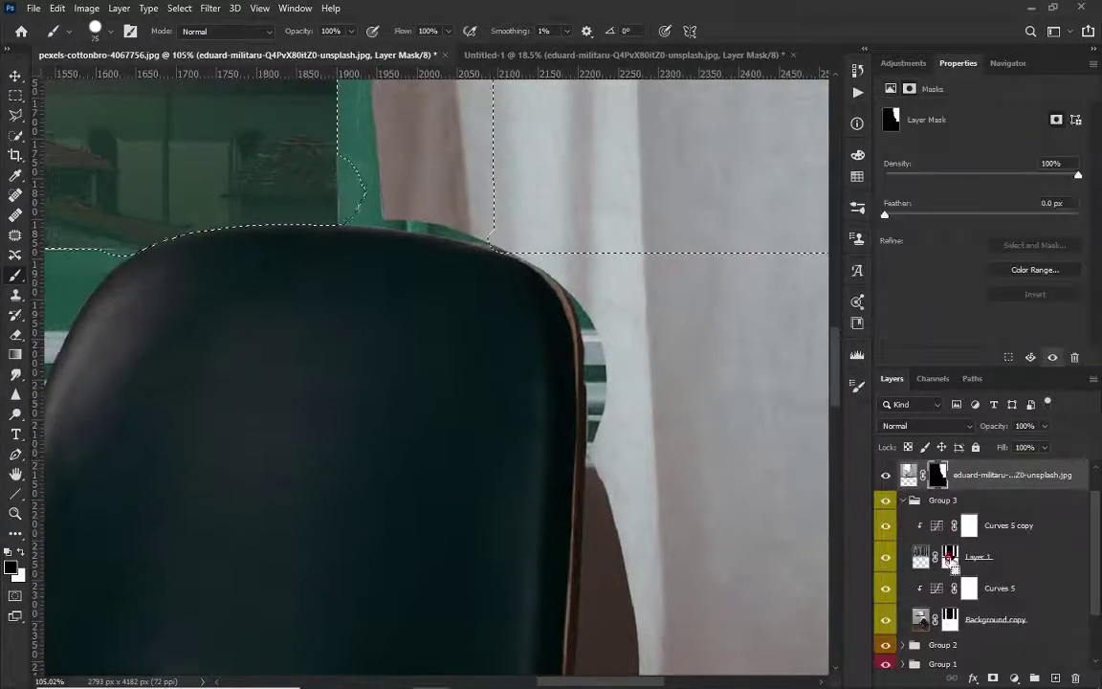
pyautogui.moveTo(586, 412); pyautogui.dragTo(591, 307)
pyautogui.scroll(2, 591, 307)
pyautogui.scroll(-2, 578, 364)
pyautogui.hotkey('ctrl', 'd')
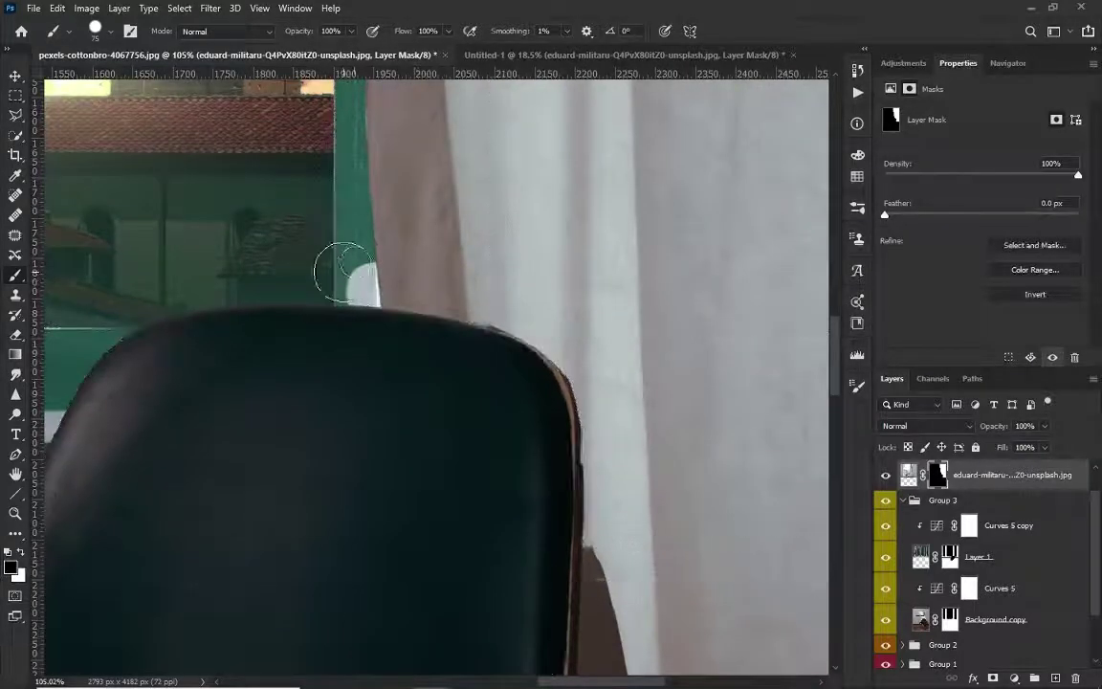
pyautogui.scroll(3, 504, 315)
pyautogui.hotkey('ctrl', 'z')
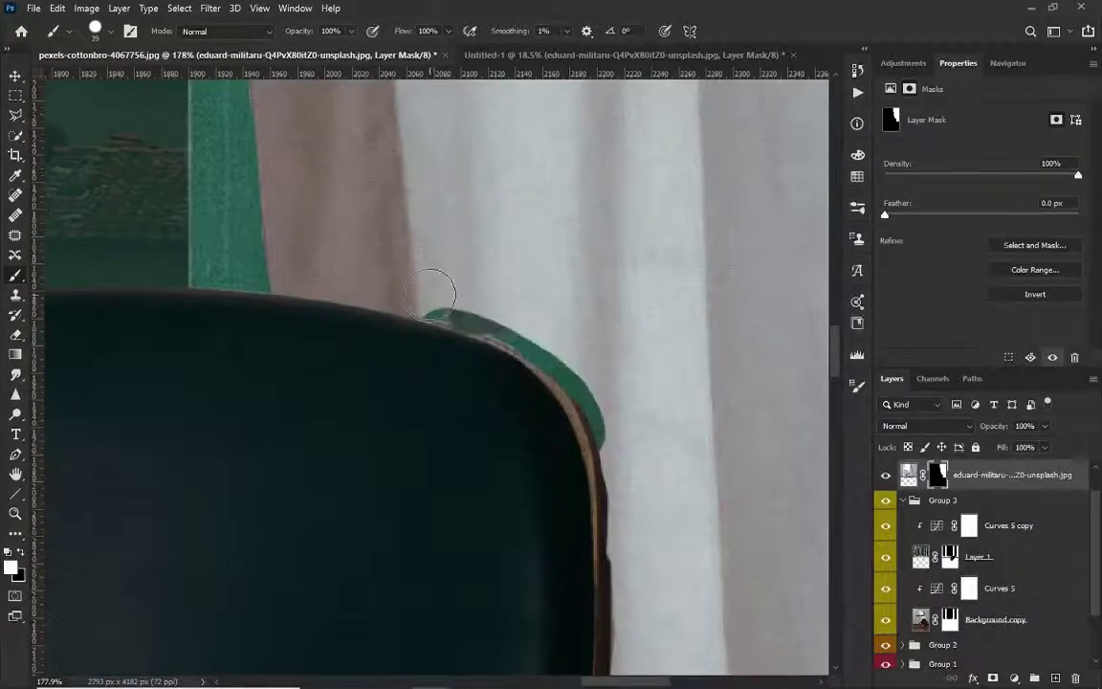
pyautogui.click(536, 335)
pyautogui.moveTo(536, 335); pyautogui.dragTo(586, 400)
# Step: Refine the mask to bring the top of the chair back into view, then fit the image
pyautogui.scroll(-3, 613, 536)
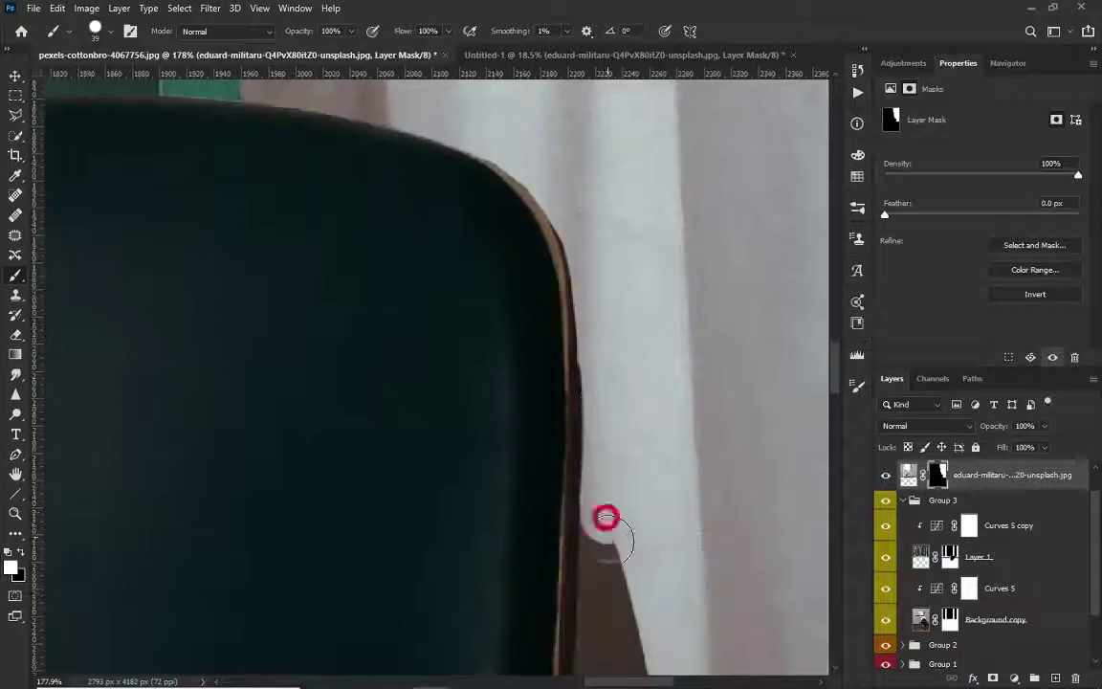
pyautogui.scroll(-5, 598, 479)
pyautogui.scroll(-3, 750, 369)
pyautogui.scroll(3, 744, 392)
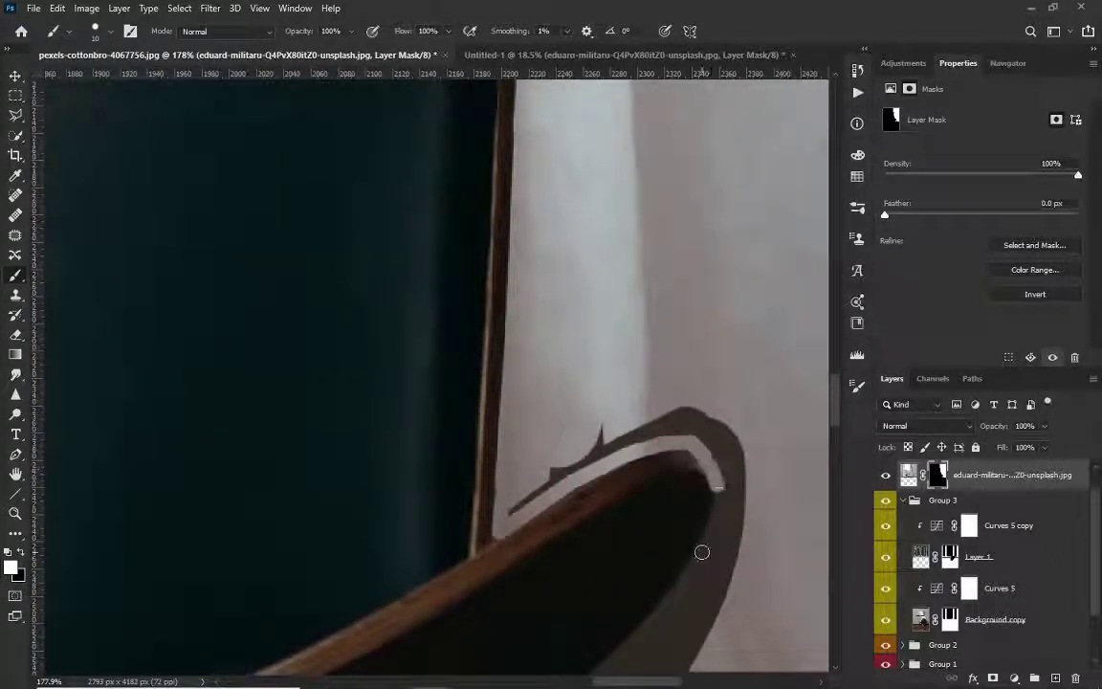
pyautogui.scroll(-3, 719, 511)
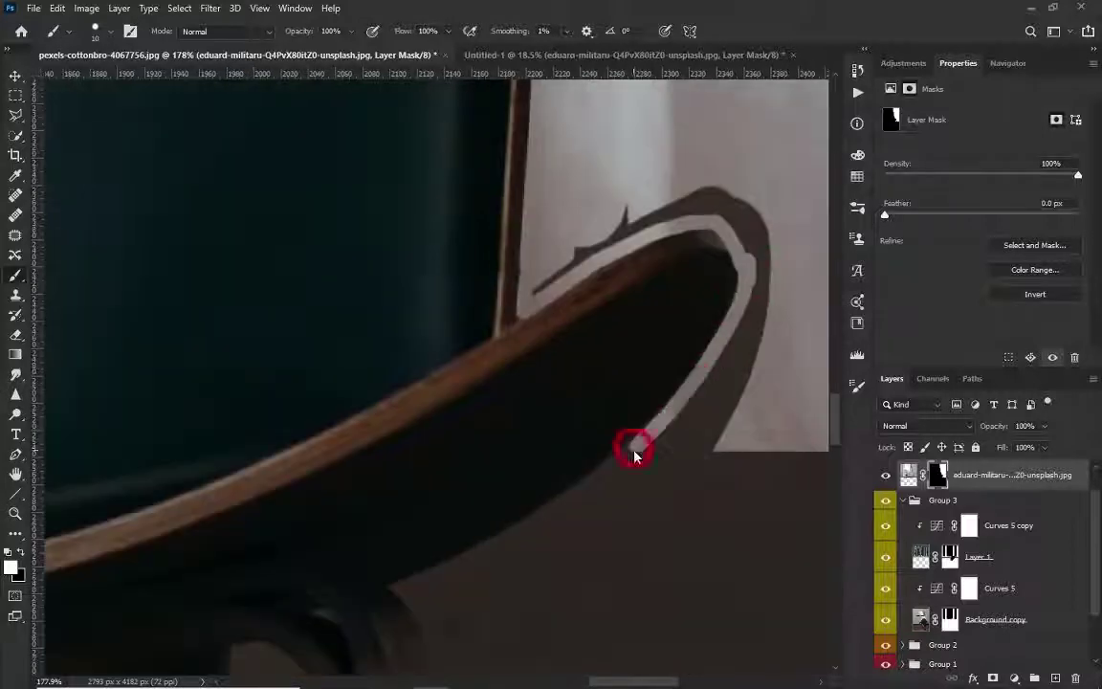
pyautogui.moveTo(691, 377); pyautogui.dragTo(651, 423)
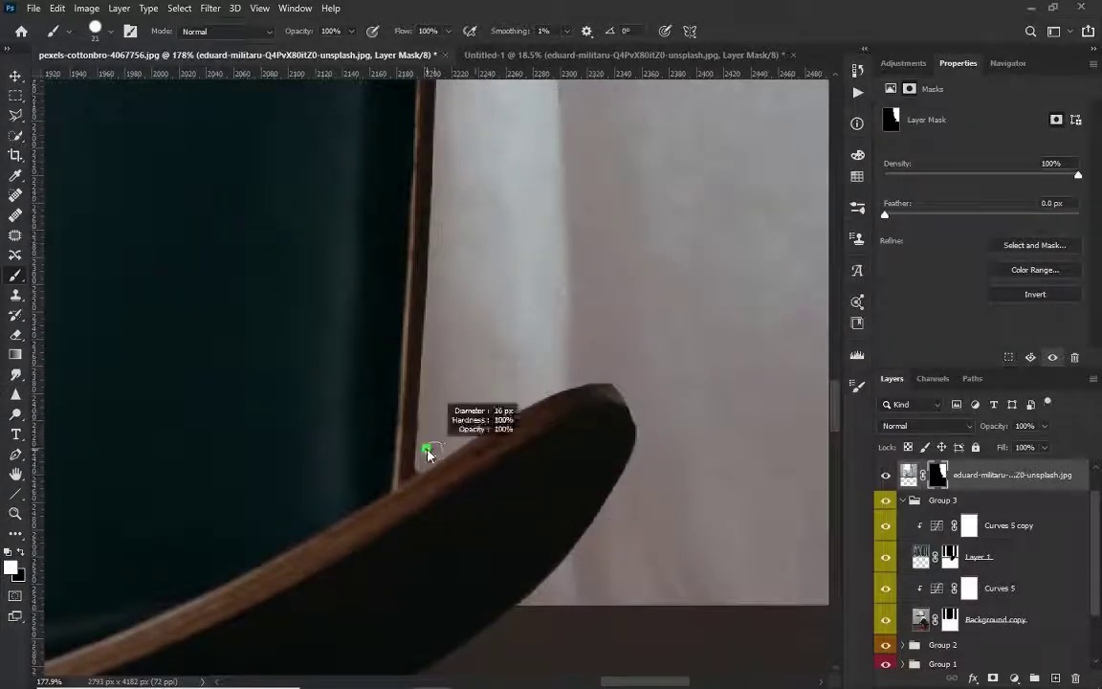
pyautogui.scroll(3, 431, 450)
pyautogui.hotkey('ctrl', '0')
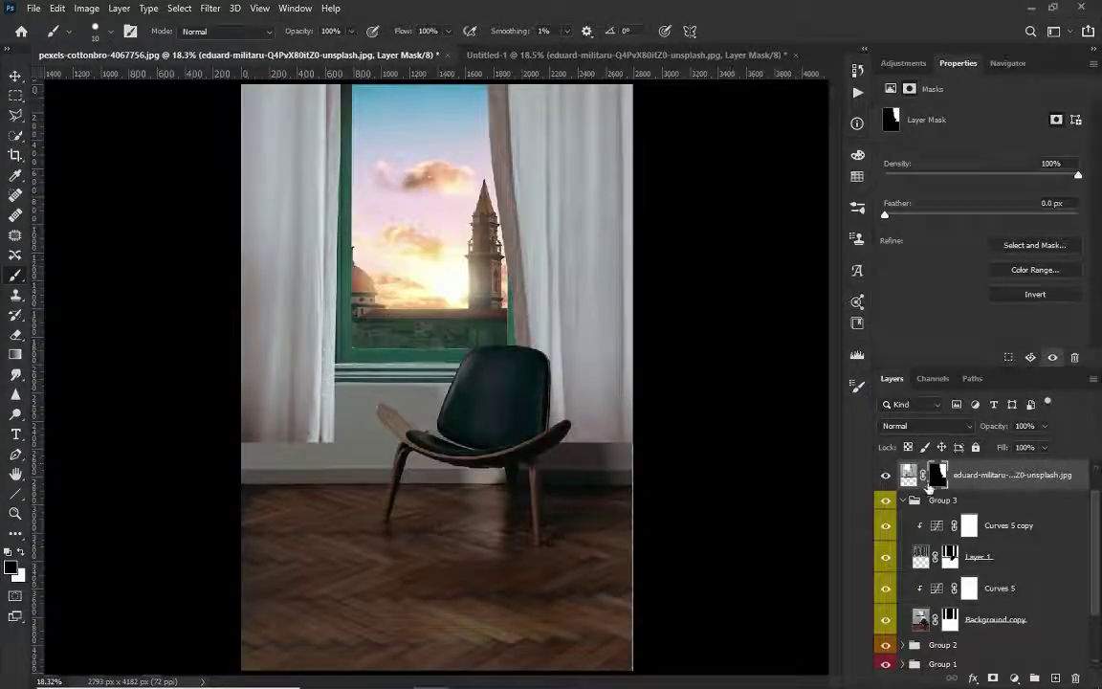
# Step: Group the window photo layer into Group 4 and collapse the groups
pyautogui.hotkey('ctrl', 'g')
pyautogui.click(928, 488)
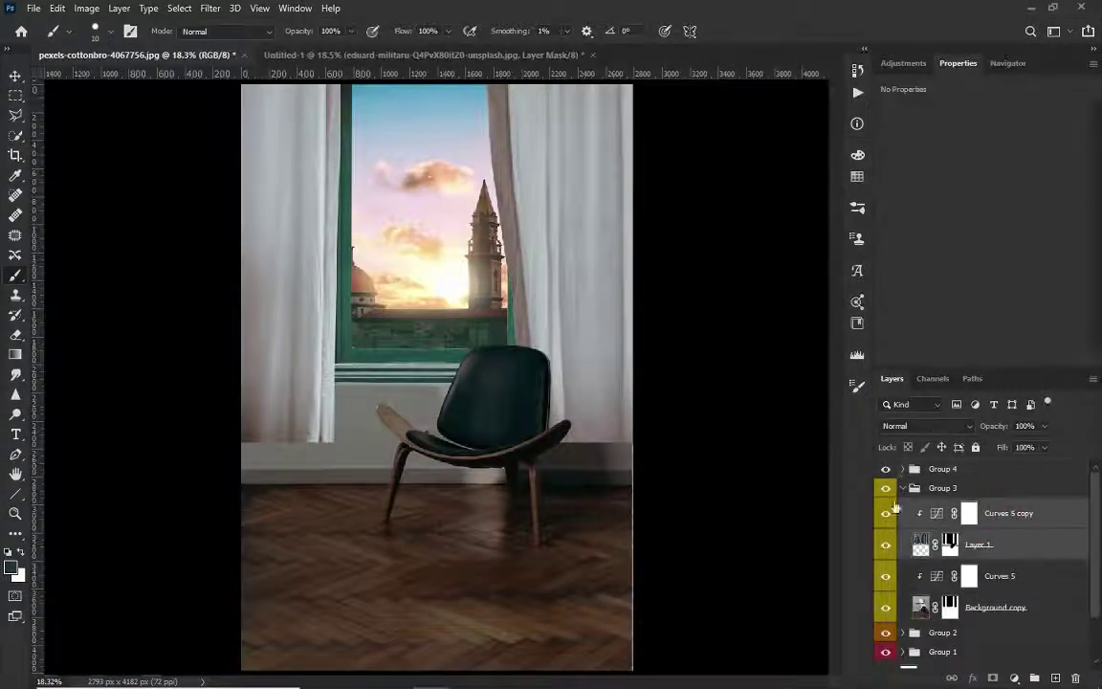
pyautogui.click(942, 469)
pyautogui.click(903, 469)
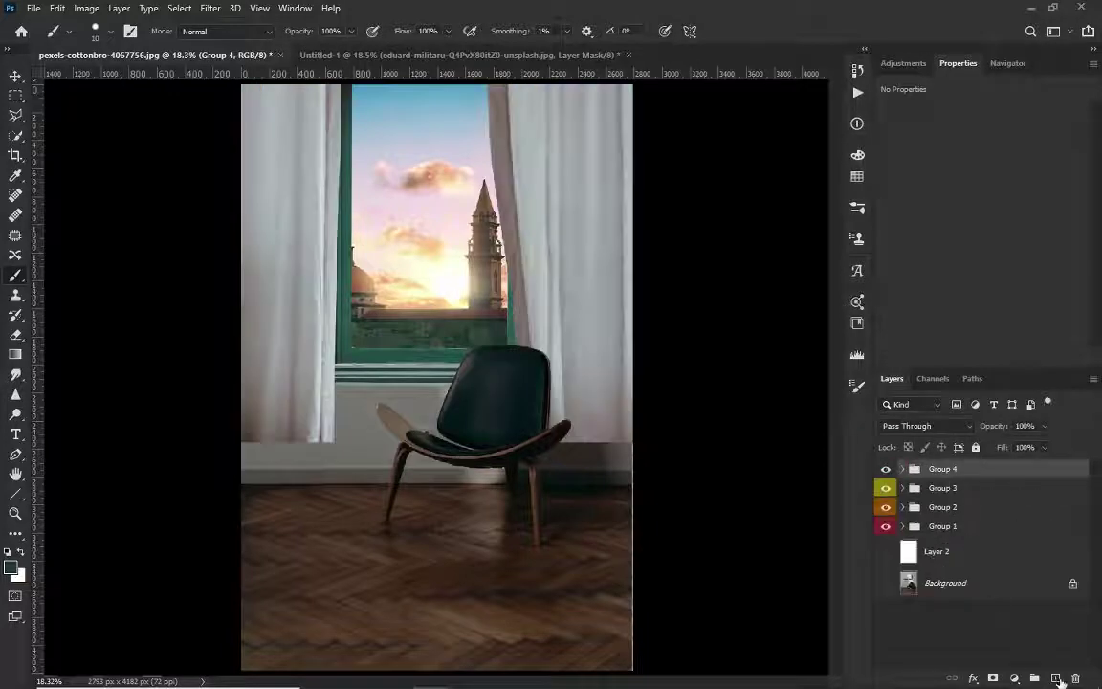
# Step: Add a new Layer 6 clipped to Group 4 and set it to Multiply blending
pyautogui.click(1057, 677)
pyautogui.click(885, 501)
pyautogui.click(943, 501)
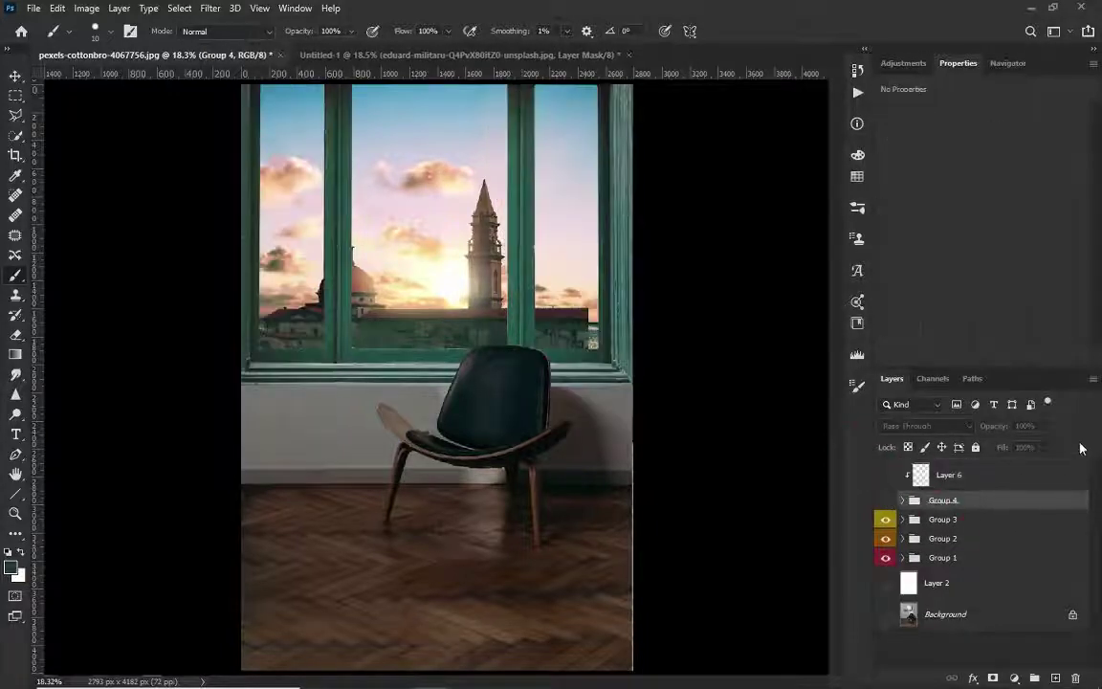
pyautogui.click(1044, 426)
pyautogui.moveTo(1050, 443); pyautogui.dragTo(1007, 445)
pyautogui.click(923, 476)
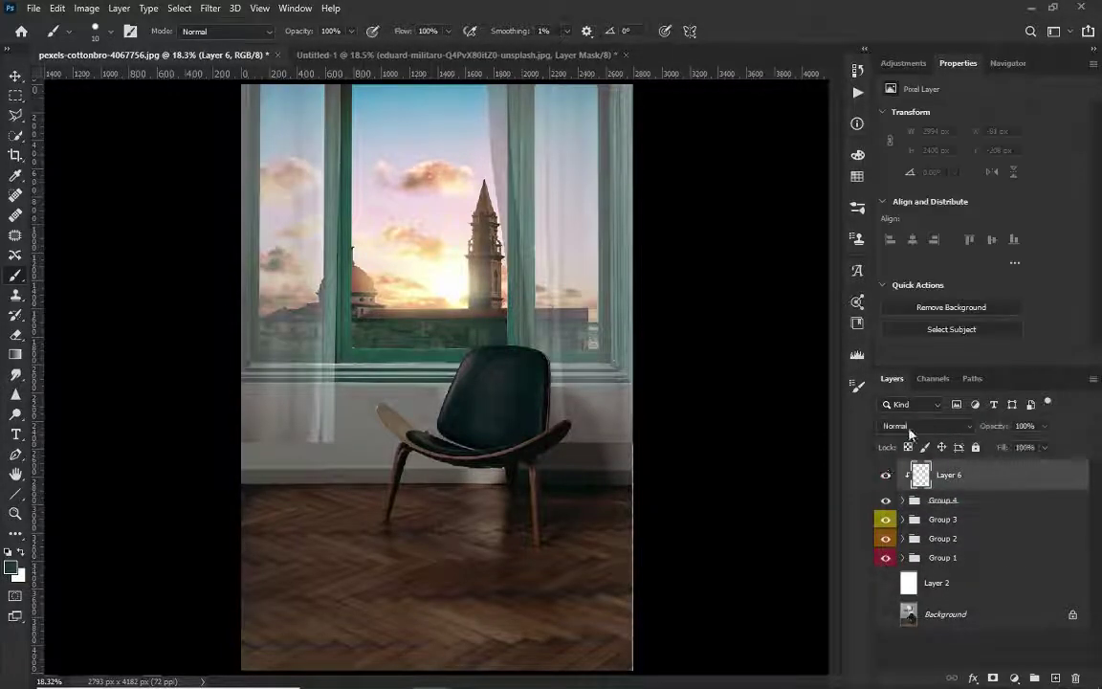
pyautogui.click(926, 425)
pyautogui.click(914, 370)
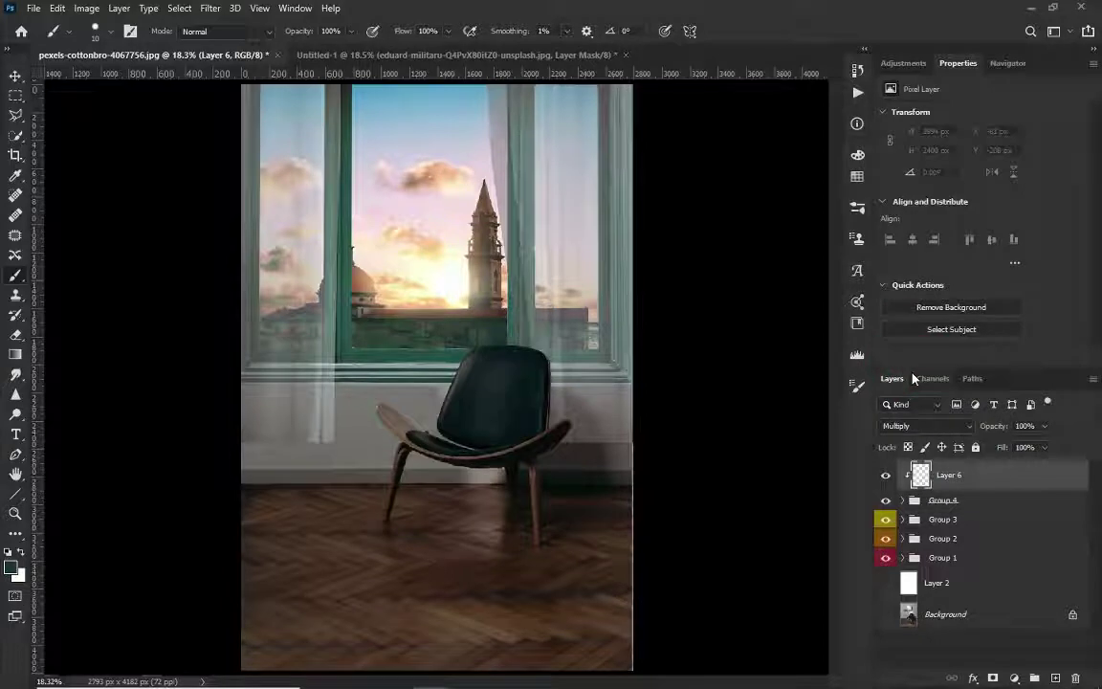
# Step: Paint a soft near-black shadow on the wall right of the chair with a soft round brush
pyautogui.rightClick(579, 473)
pyautogui.doubleClick(402, 504)
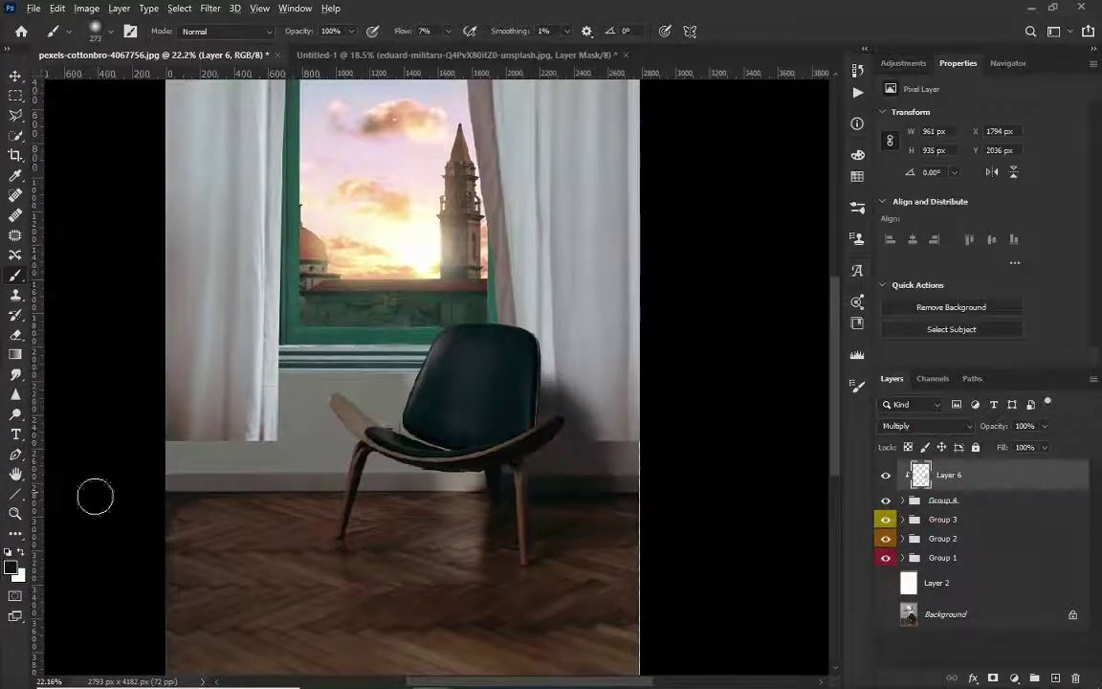
pyautogui.click(11, 567)
pyautogui.click(1019, 218)
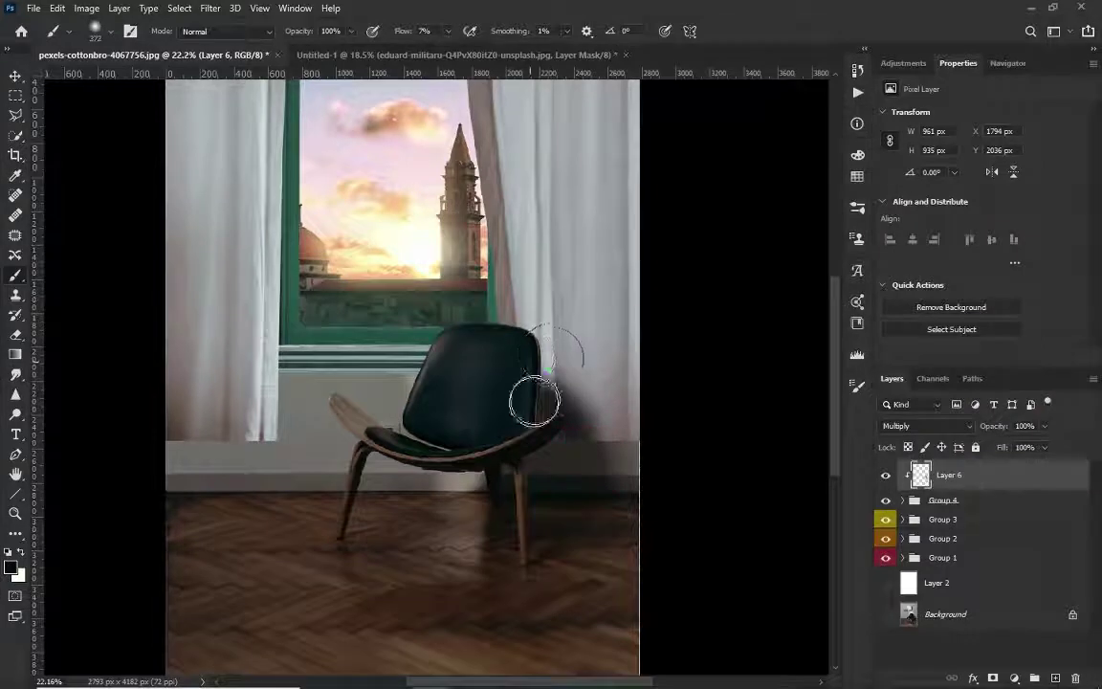
pyautogui.moveTo(524, 368)
pyautogui.mouseDown()
pyautogui.moveTo(600, 444)
pyautogui.moveTo(550, 277)
pyautogui.mouseUp()
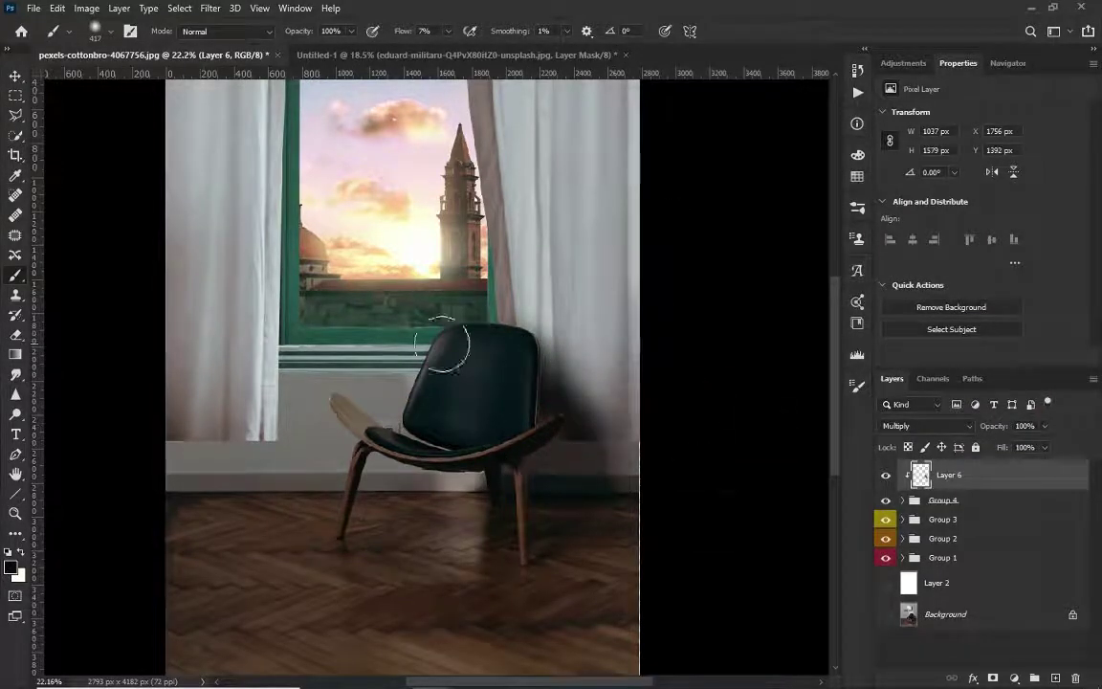
pyautogui.hotkey('ctrl', '0')
pyautogui.click(904, 520)
# Step: Add a new layer above Layer 6 and set its blend mode to Multiply
pyautogui.click(995, 605)
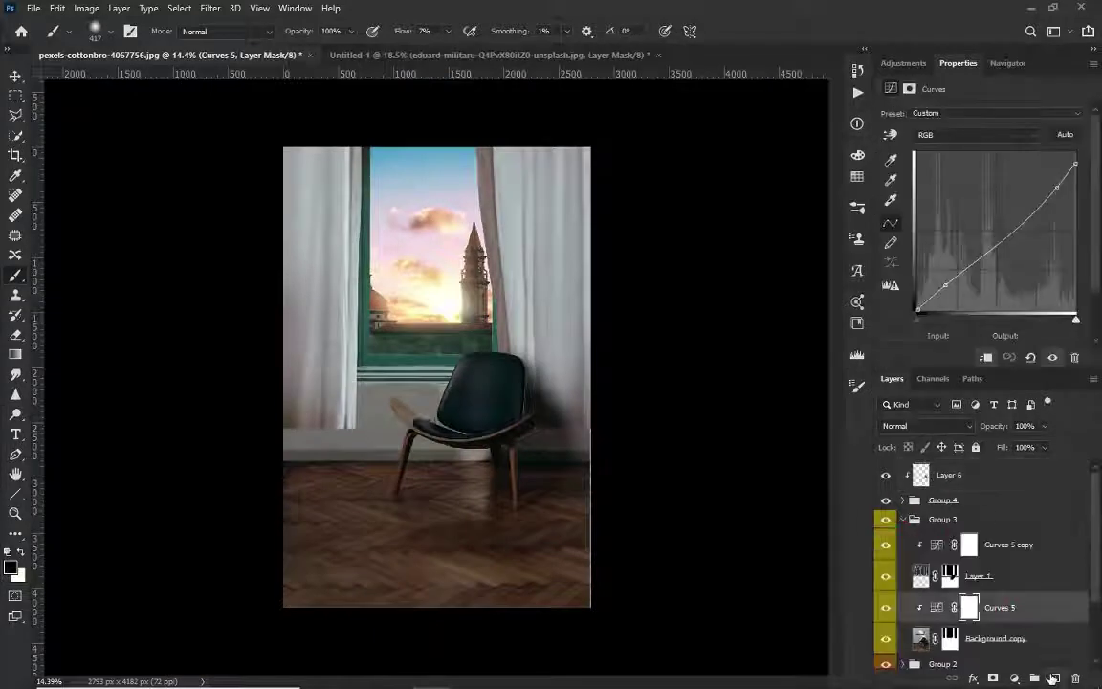
pyautogui.hotkey('ctrl', 'shift', 'alt', 'n')
pyautogui.click(924, 484)
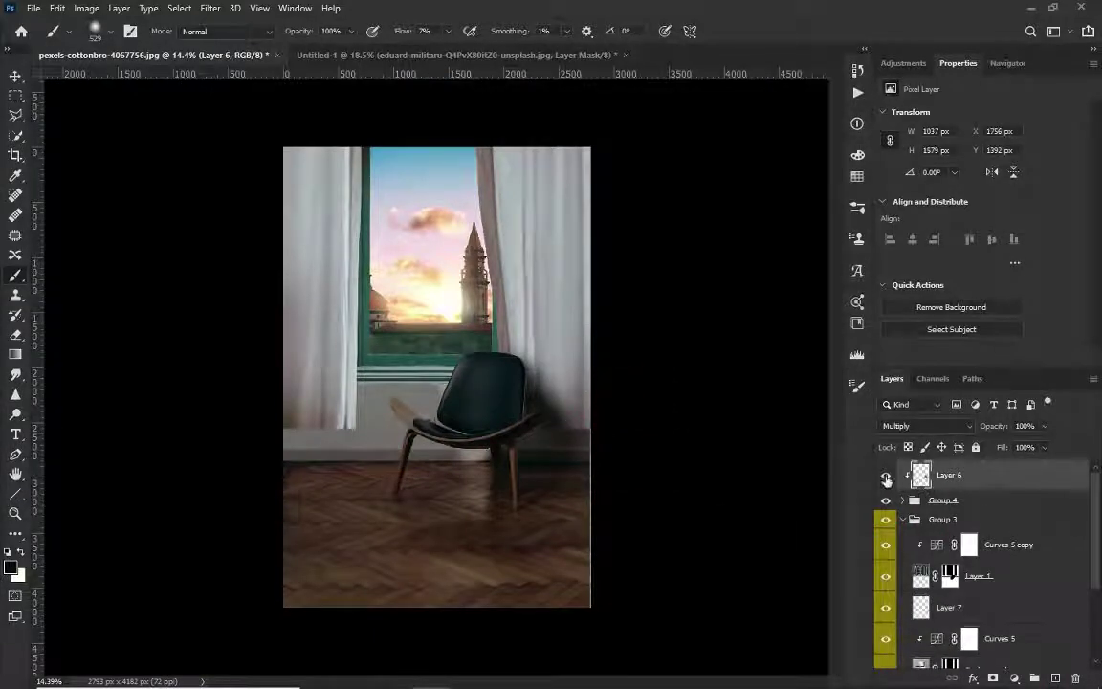
pyautogui.click(1055, 678)
pyautogui.click(927, 426)
pyautogui.click(896, 363)
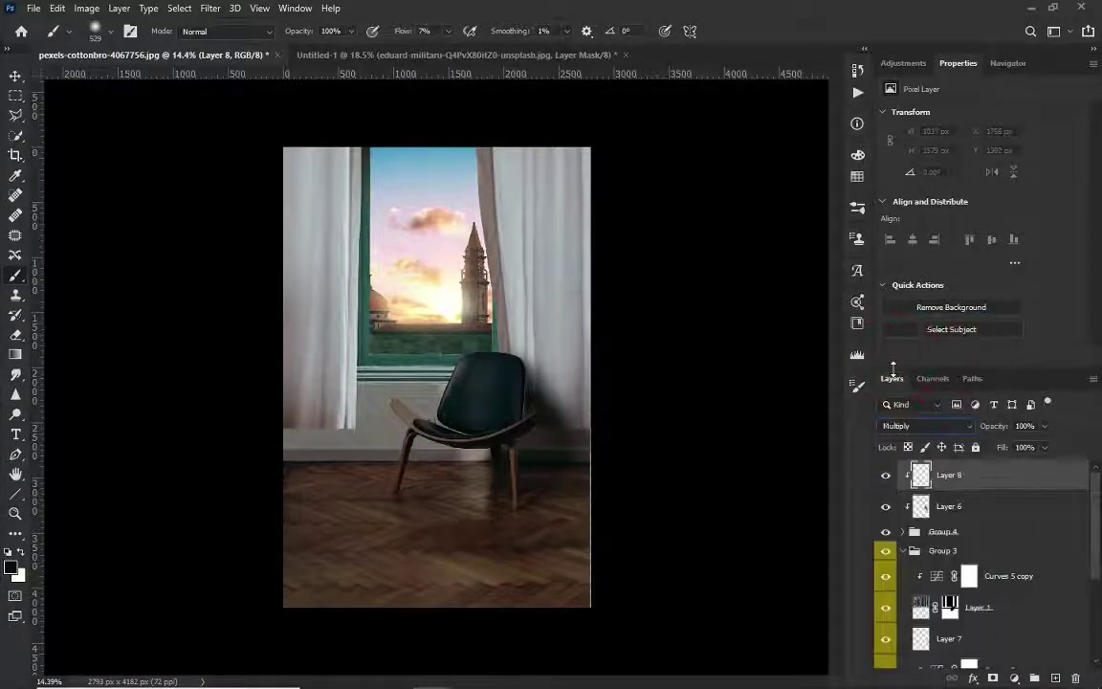
# Step: Paint soft dark shadows down the edges of both the left and right curtains
pyautogui.moveTo(492, 332)
pyautogui.mouseDown()
pyautogui.moveTo(487, 148)
pyautogui.moveTo(491, 196)
pyautogui.moveTo(490, 182)
pyautogui.mouseUp()
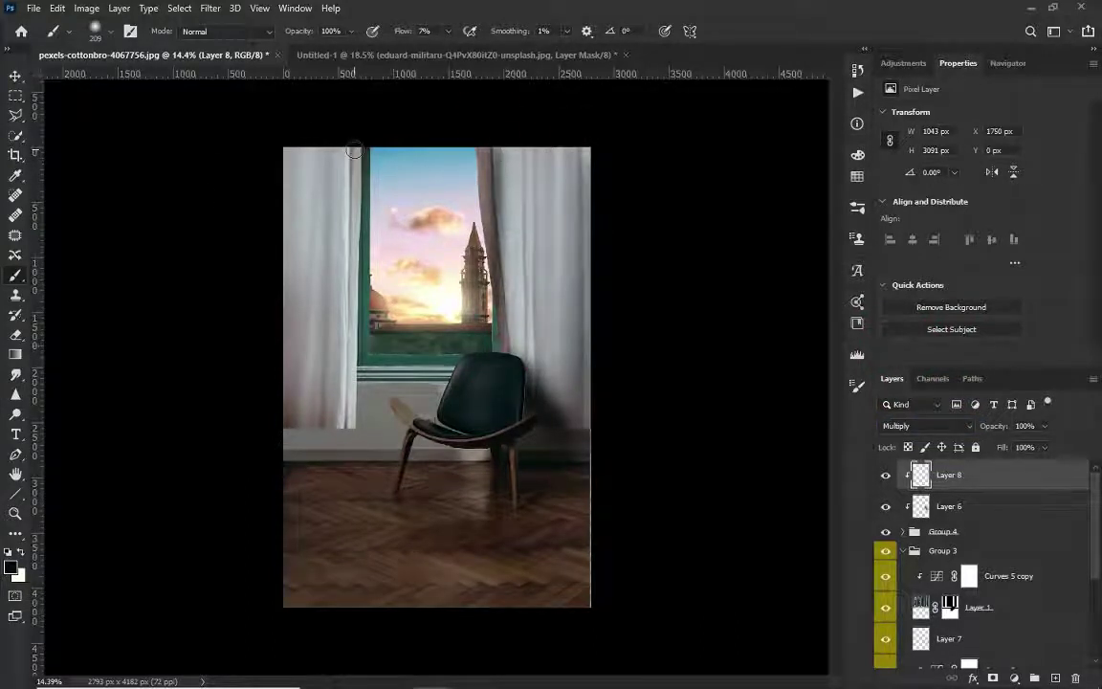
pyautogui.moveTo(350, 358); pyautogui.dragTo(346, 153)
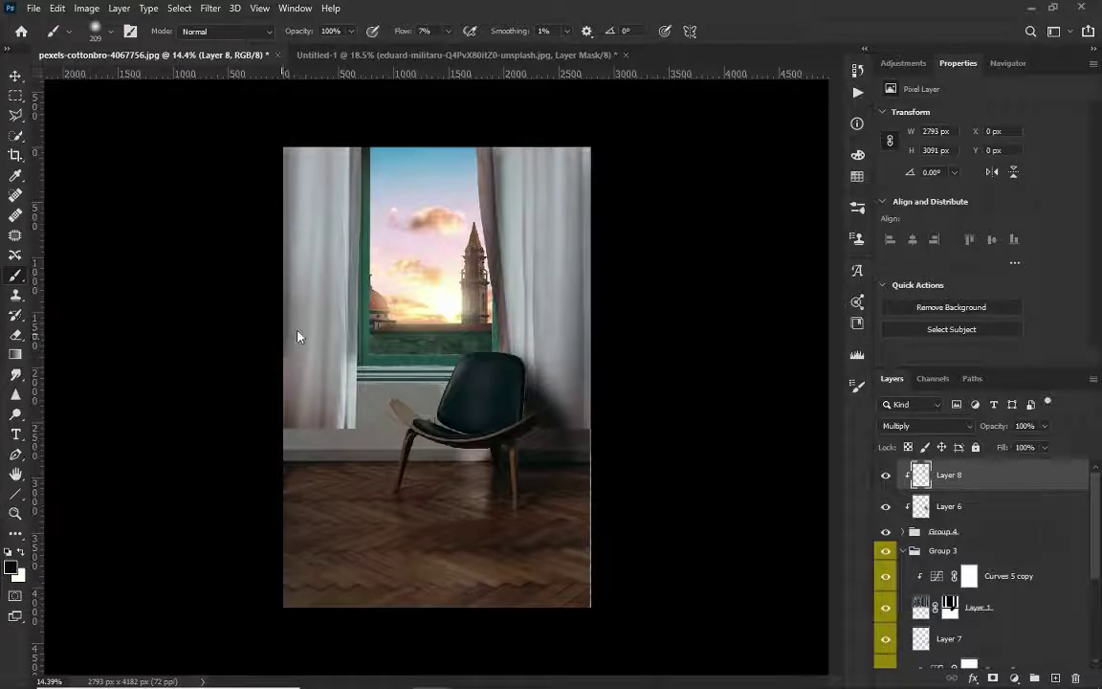
pyautogui.moveTo(298, 336); pyautogui.dragTo(290, 142)
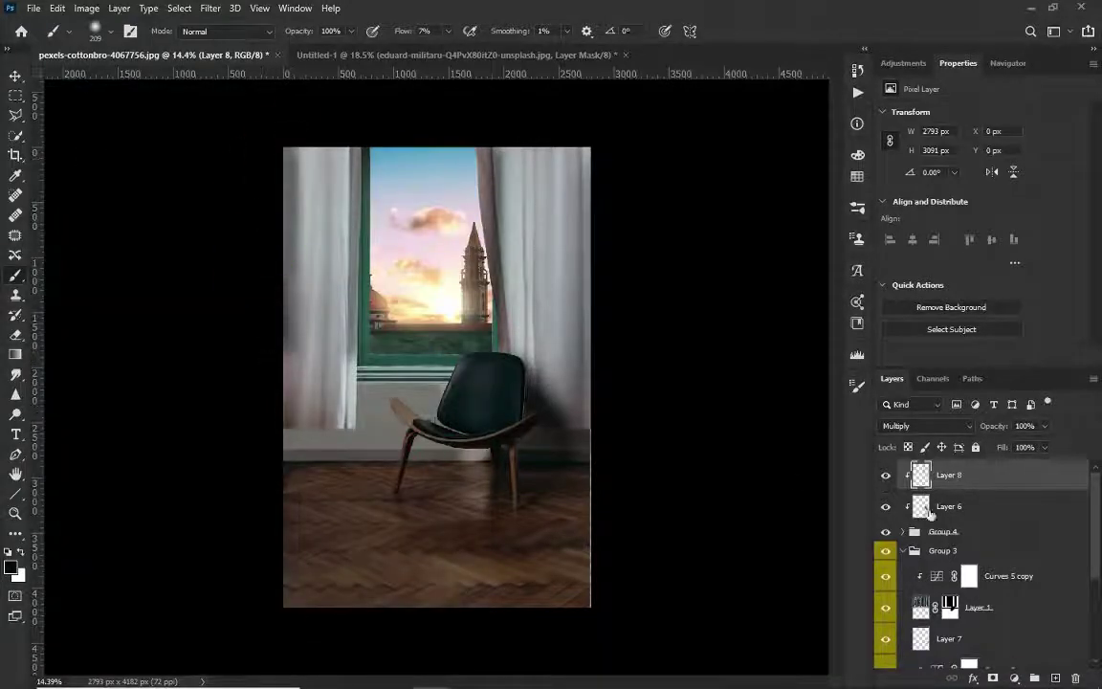
pyautogui.click(931, 514)
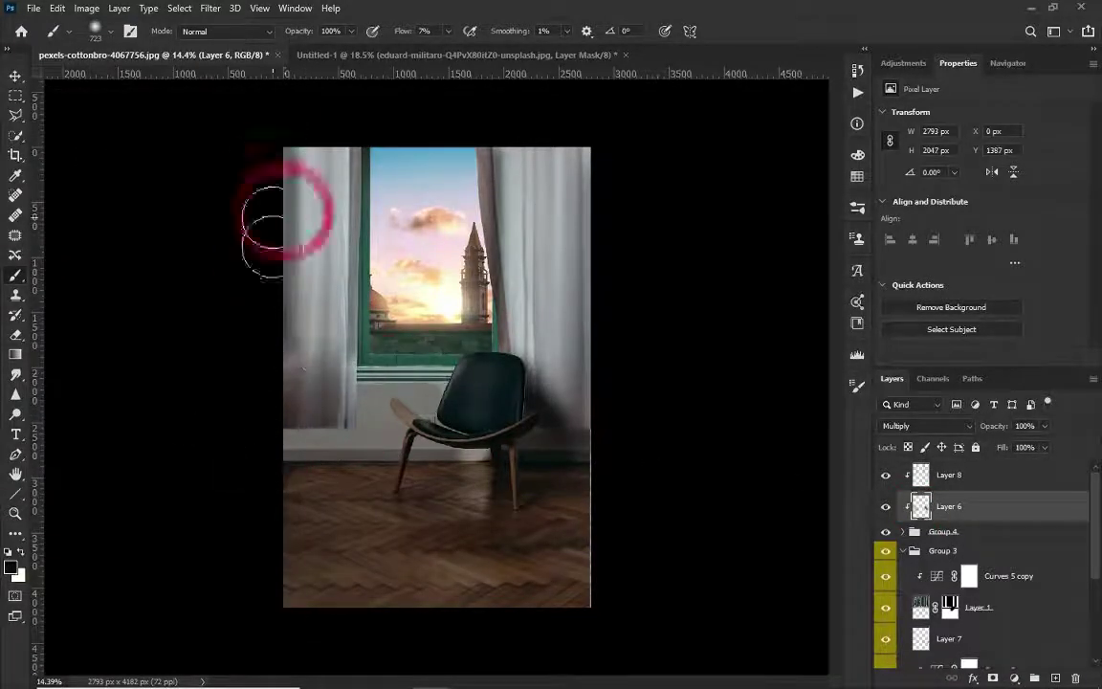
pyautogui.moveTo(284, 202); pyautogui.dragTo(263, 359)
pyautogui.click(886, 506)
pyautogui.click(947, 475)
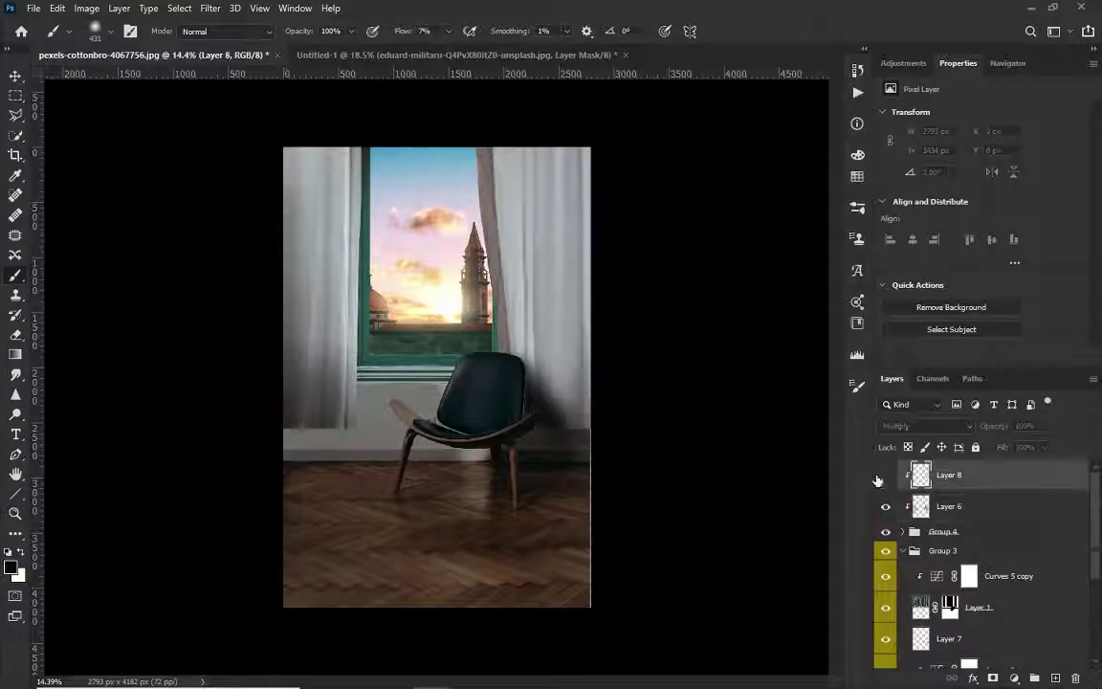
pyautogui.moveTo(307, 153); pyautogui.dragTo(362, 148)
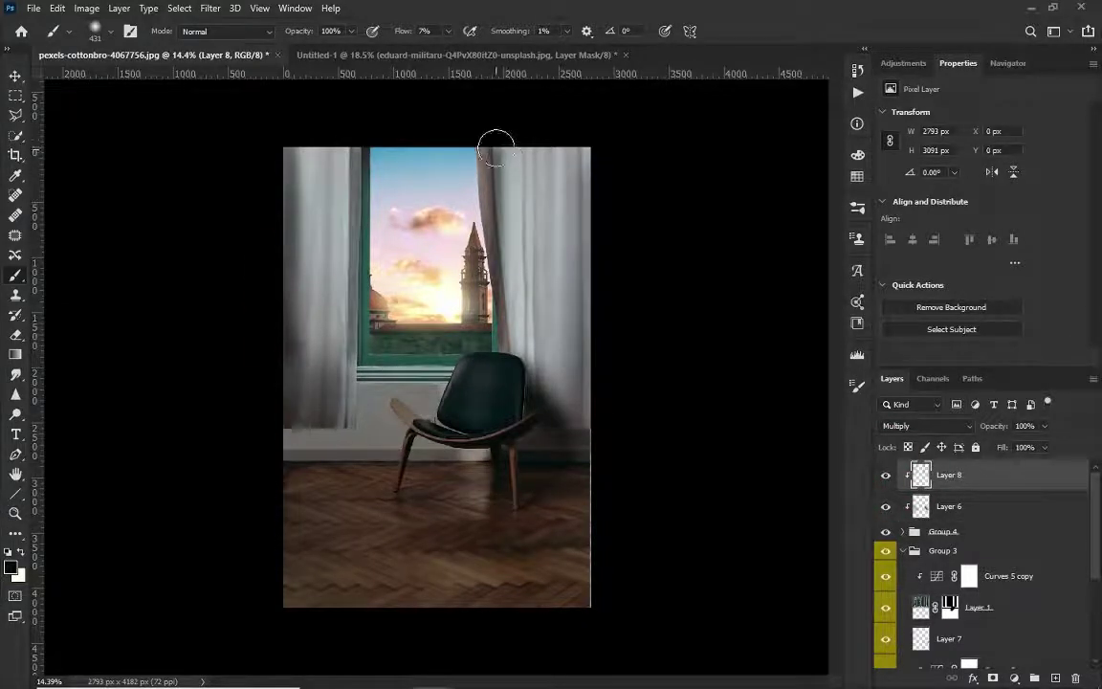
pyautogui.moveTo(522, 144); pyautogui.dragTo(521, 369)
pyautogui.scroll(2, 487, 352)
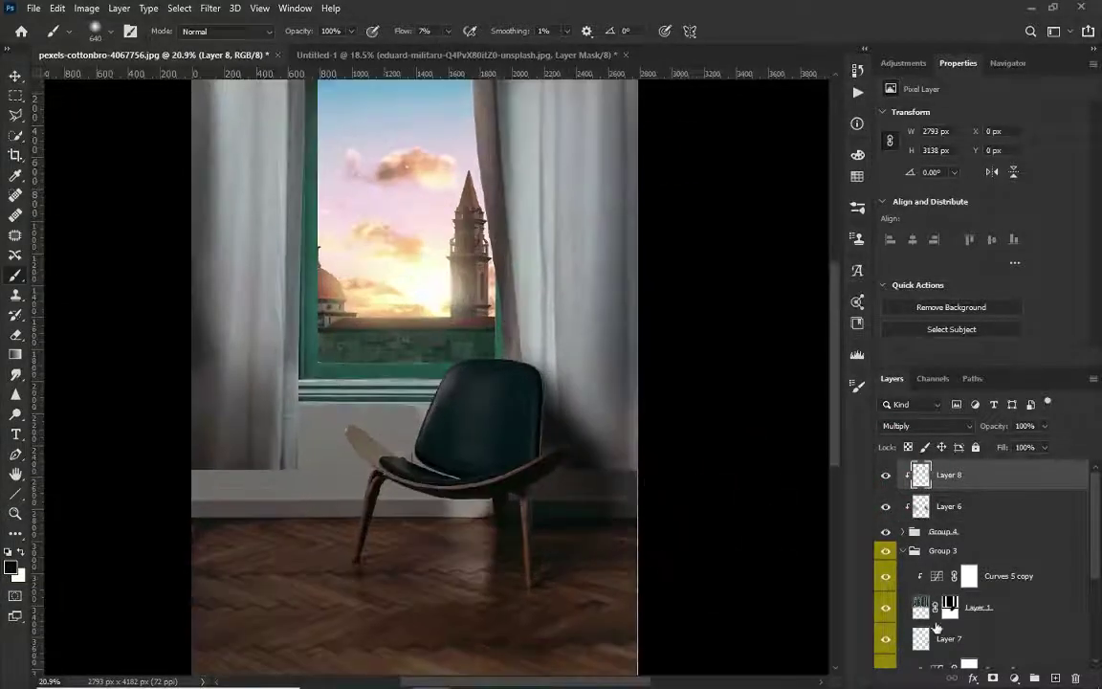
# Step: On Layer 7, paint soft grey shadows near the left wall and lower-left curtain
pyautogui.scroll(-3, 938, 612)
pyautogui.scroll(3, 948, 574)
pyautogui.click(947, 506)
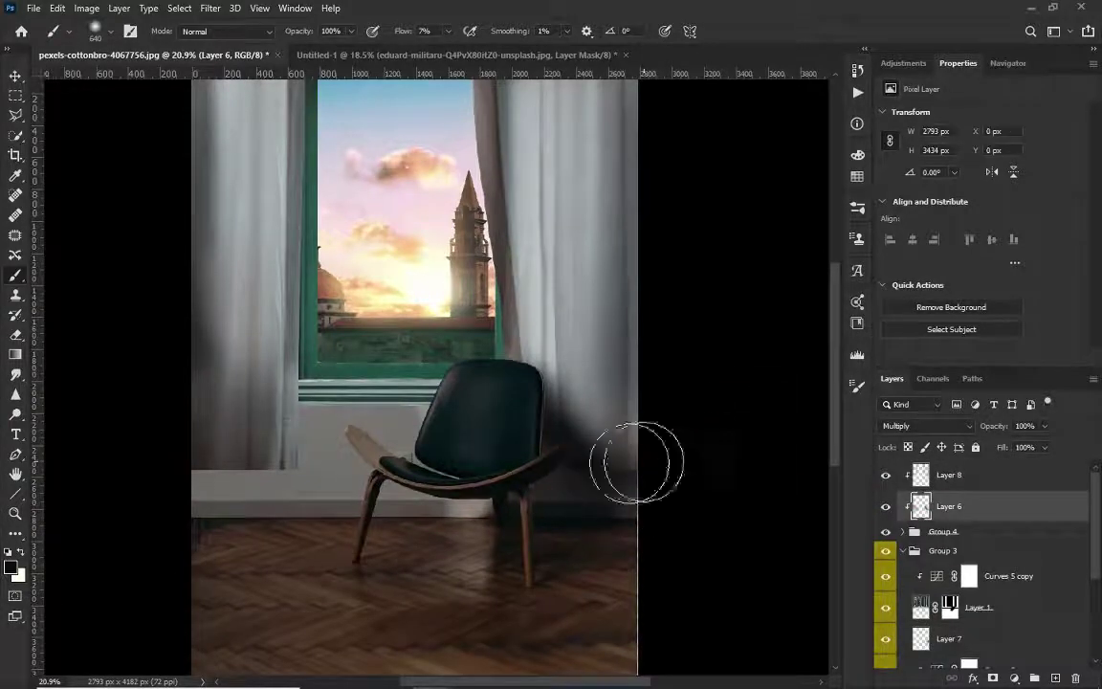
pyautogui.keyDown('ctrl'); pyautogui.click(319, 515); pyautogui.keyUp('ctrl')
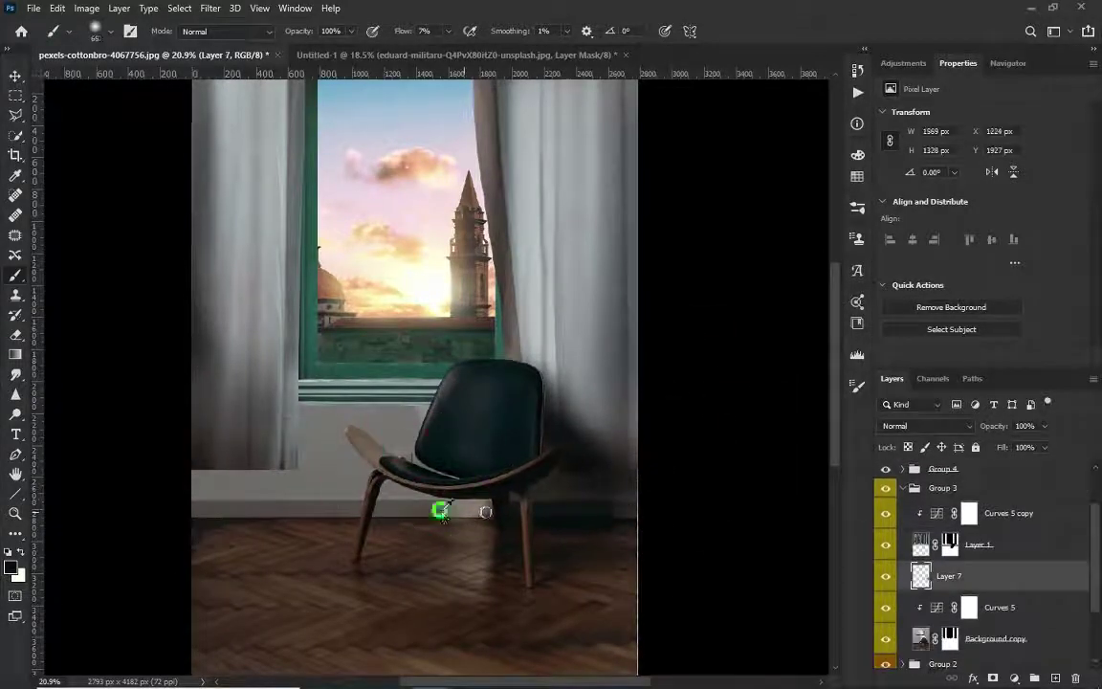
pyautogui.scroll(1, 440, 512)
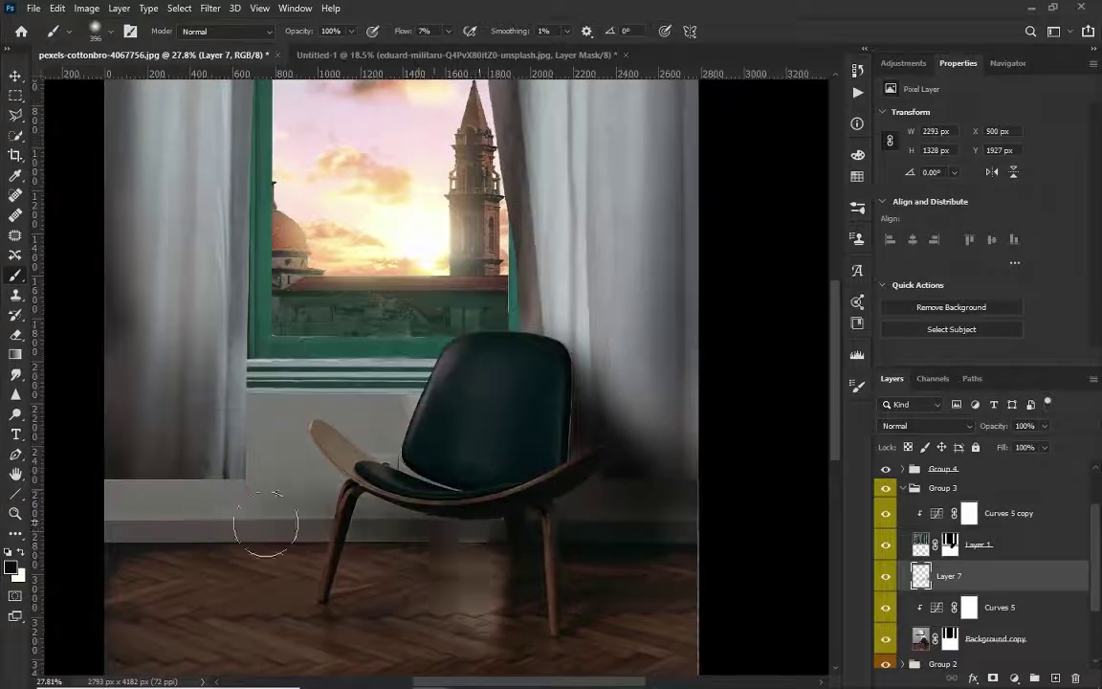
pyautogui.moveTo(220, 450)
pyautogui.mouseDown()
pyautogui.moveTo(143, 469)
pyautogui.moveTo(261, 448)
pyautogui.mouseUp()
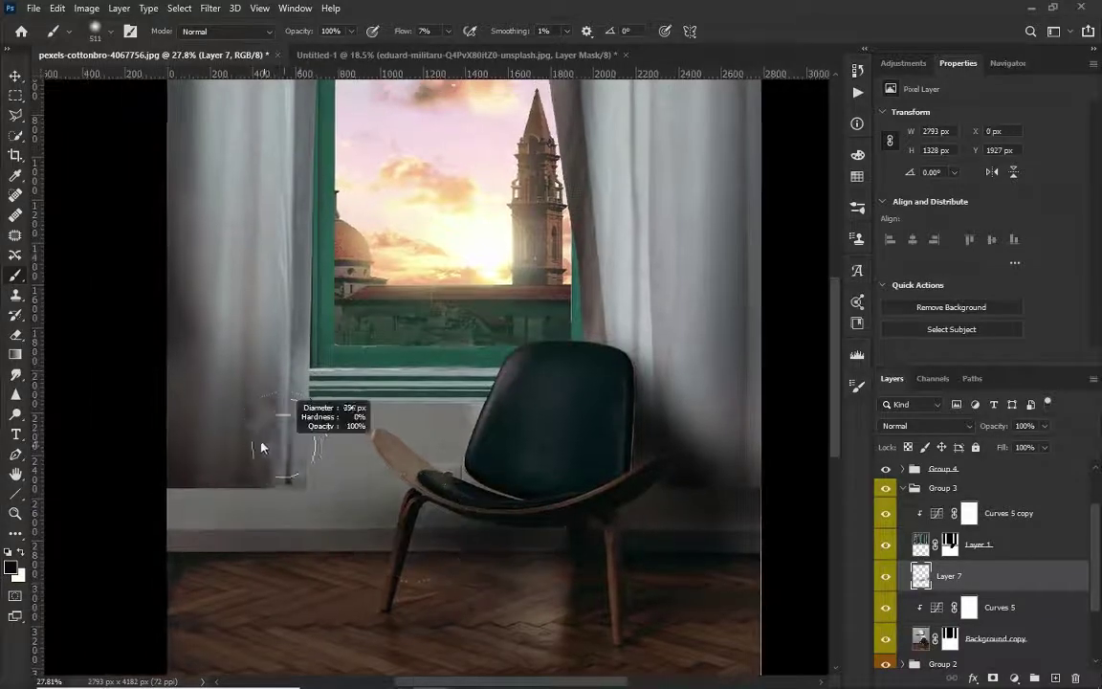
pyautogui.moveTo(159, 492)
pyautogui.mouseDown()
pyautogui.moveTo(213, 569)
pyautogui.moveTo(246, 438)
pyautogui.mouseUp()
pyautogui.moveTo(185, 512); pyautogui.dragTo(303, 485)
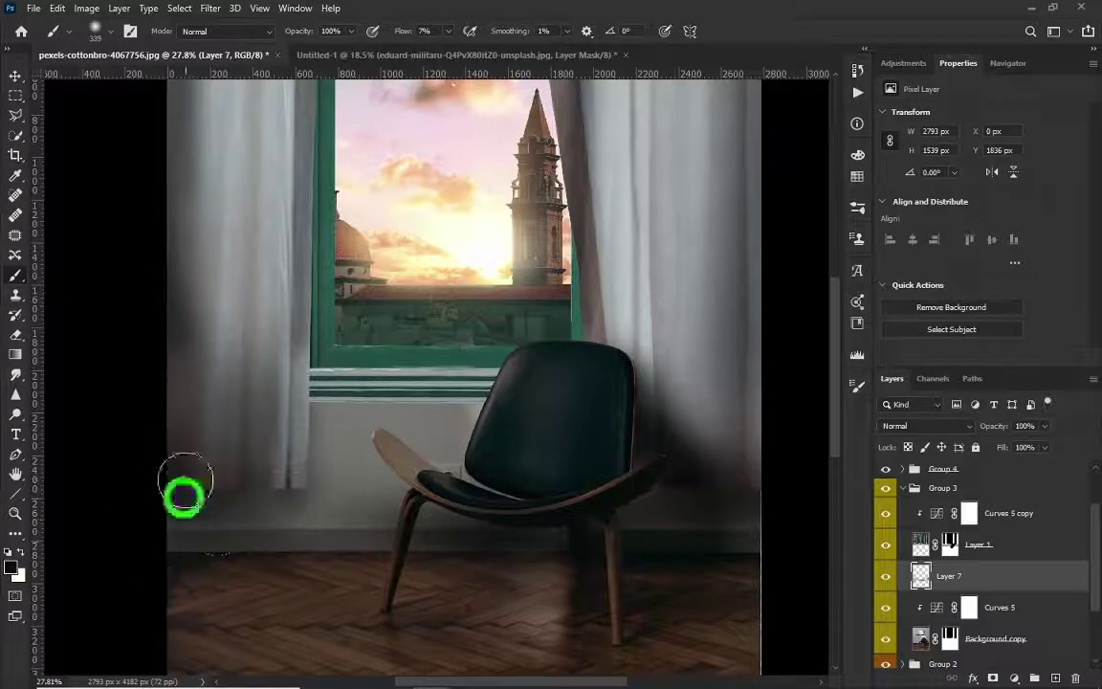
# Step: Set the foreground colour to near-black 080b0b and enlarge the brush
pyautogui.hotkey('alt', '.')
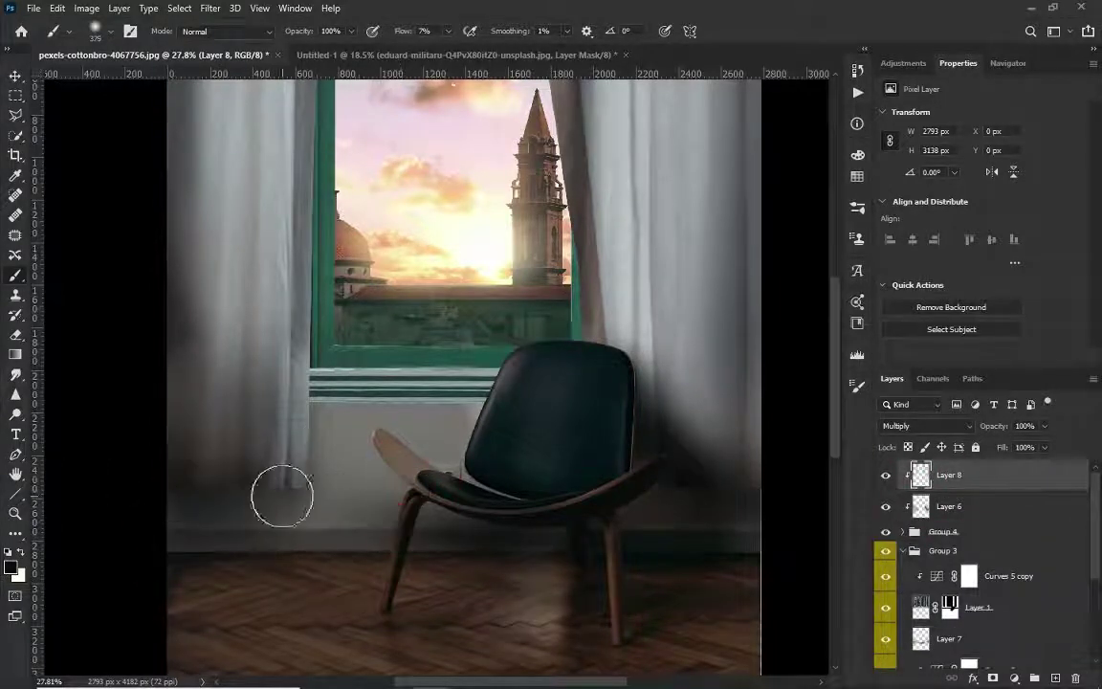
pyautogui.scroll(-3, 578, 524)
pyautogui.scroll(2, 288, 426)
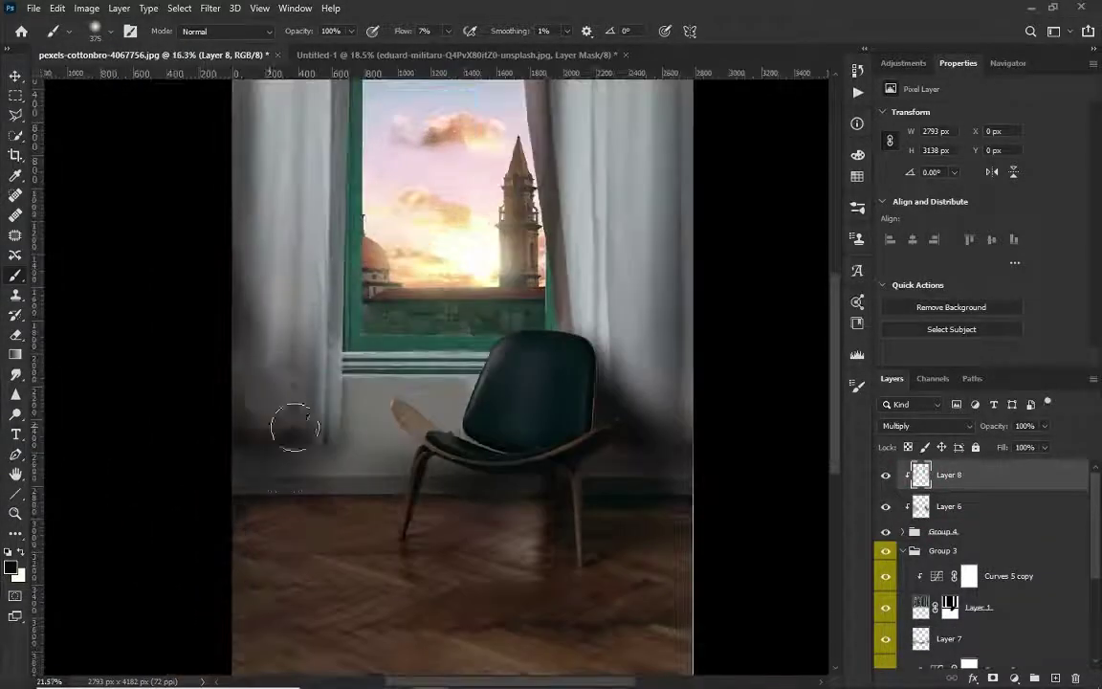
pyautogui.click(11, 569)
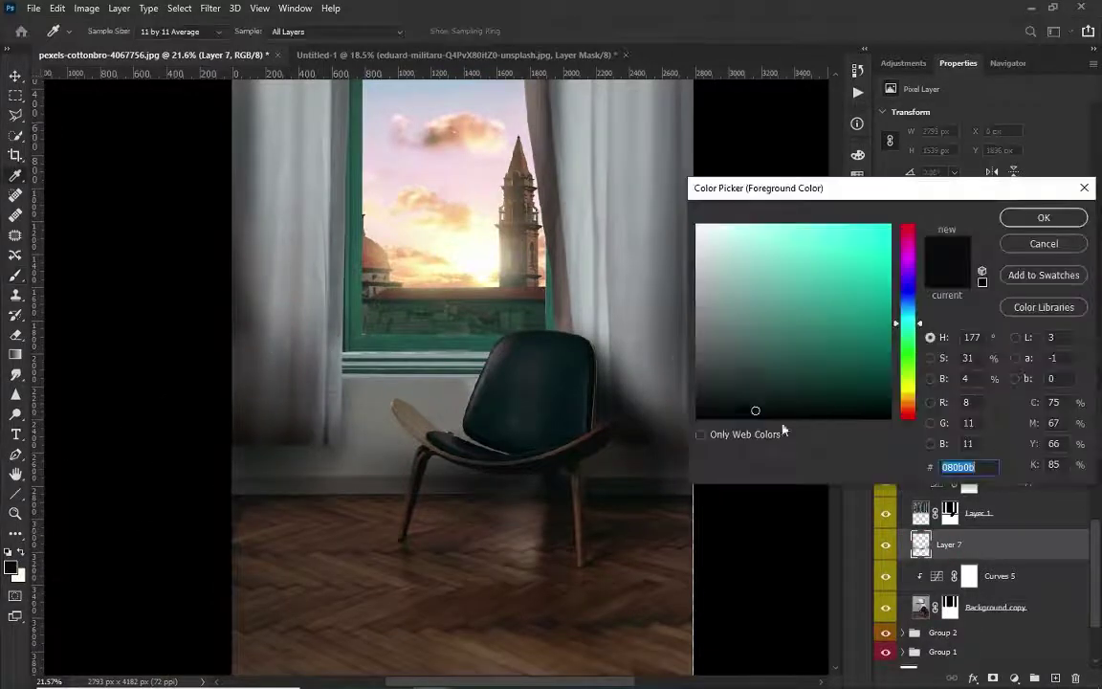
pyautogui.click(1033, 220)
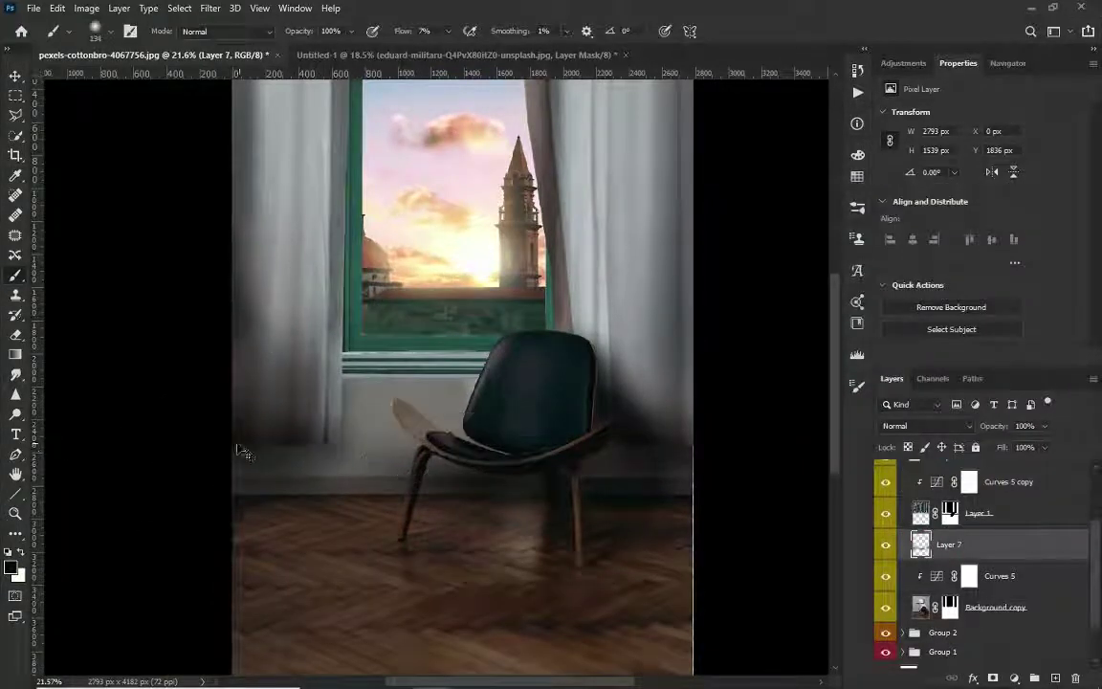
pyautogui.press(']')
pyautogui.press(']')
pyautogui.press(']')
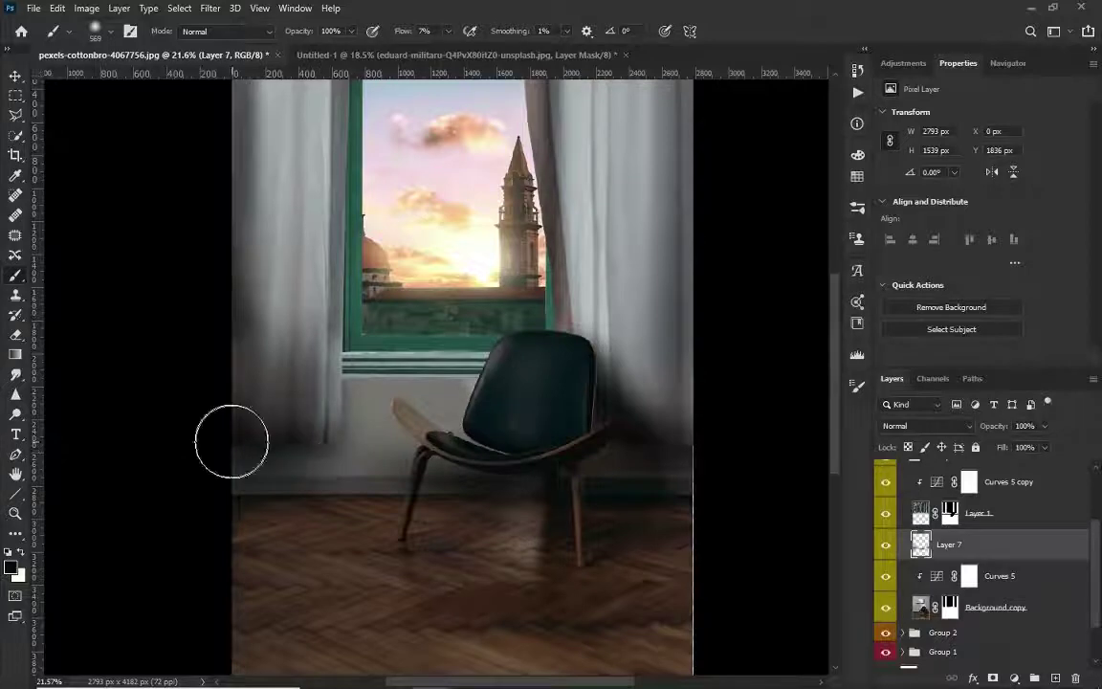
# Step: Paint a dark shadow under the chair's legs and collapse Group 3
pyautogui.scroll(-3, 215, 449)
pyautogui.scroll(3, 881, 552)
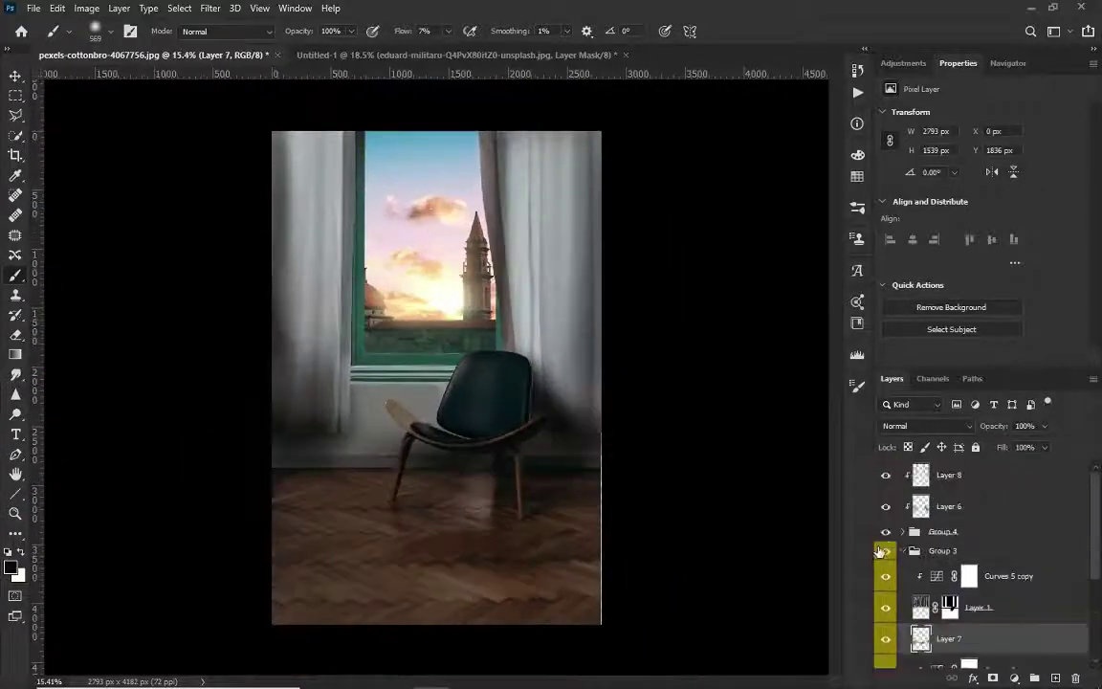
pyautogui.scroll(3, 479, 494)
pyautogui.moveTo(492, 468)
pyautogui.mouseDown()
pyautogui.moveTo(475, 492)
pyautogui.moveTo(525, 517)
pyautogui.moveTo(581, 519)
pyautogui.moveTo(418, 510)
pyautogui.mouseUp()
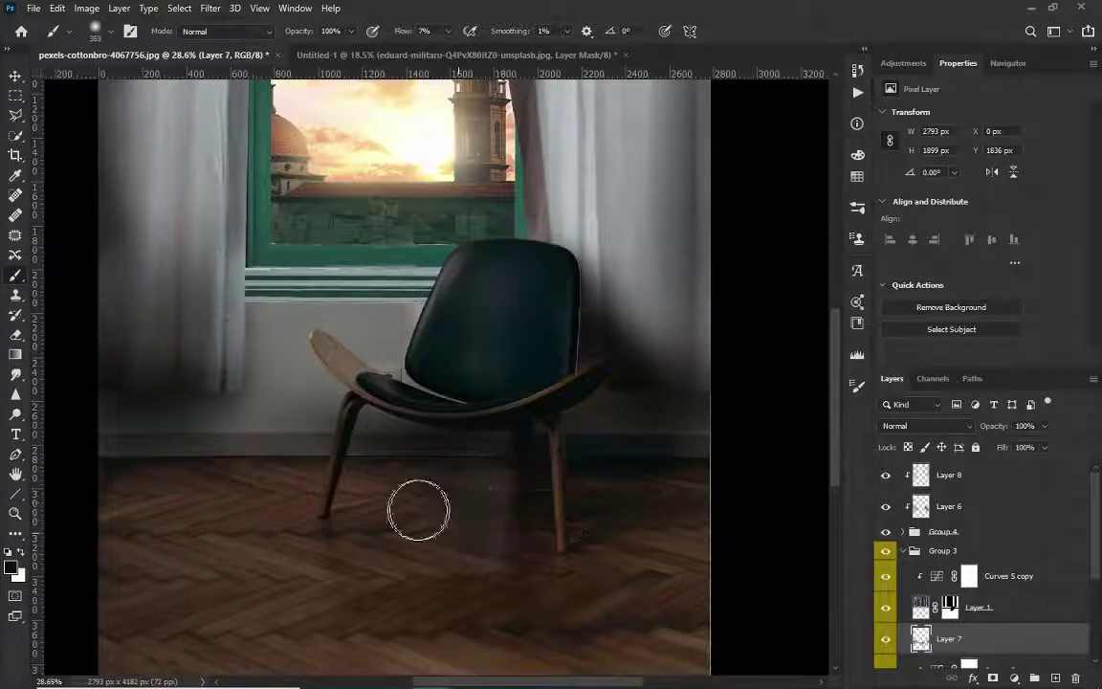
pyautogui.scroll(-5, 489, 543)
pyautogui.click(905, 552)
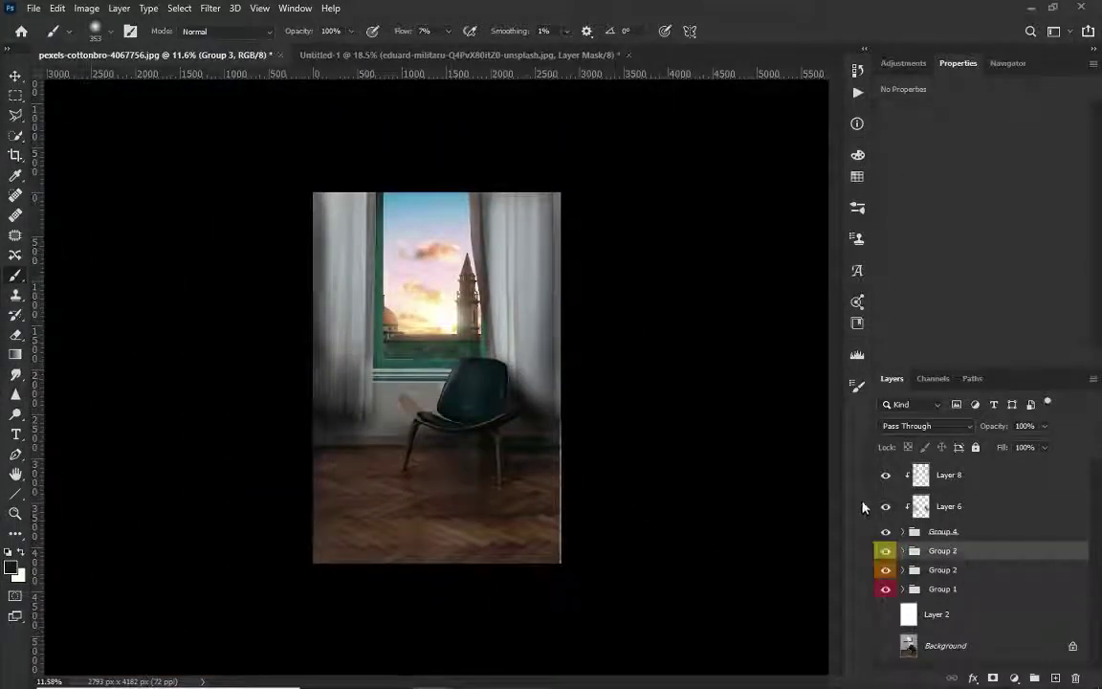
# Step: Add a Curves adjustment above Layer 8, pulling the shadows down to darken the scene
pyautogui.scroll(3, 444, 366)
pyautogui.click(948, 475)
pyautogui.click(1057, 678)
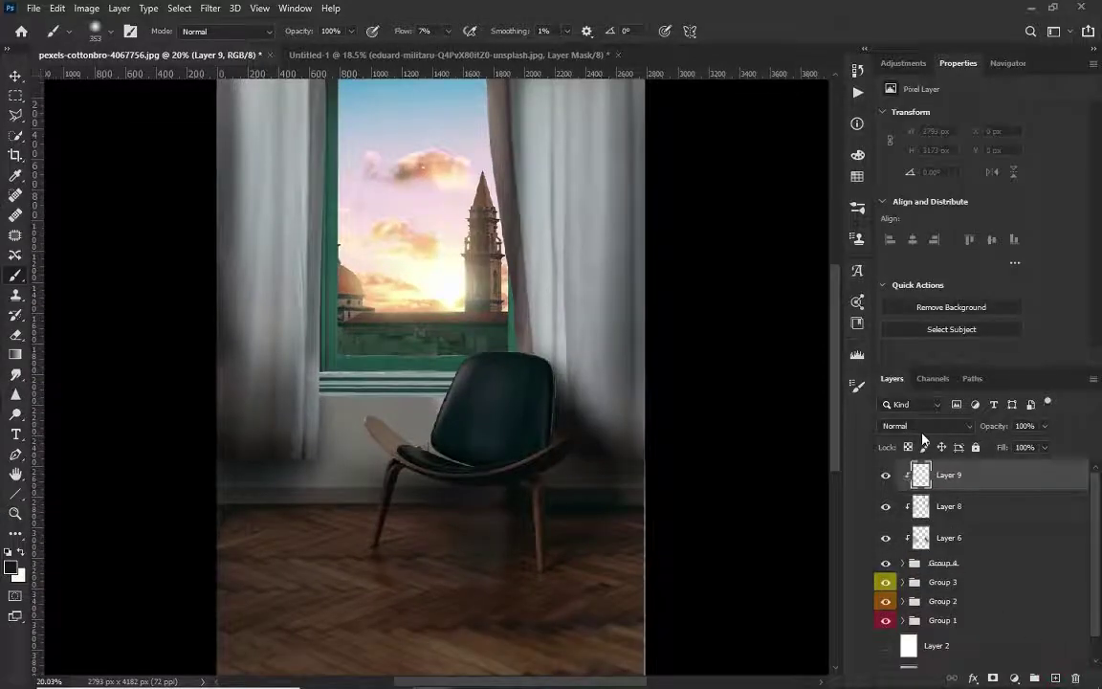
pyautogui.click(949, 538)
pyautogui.click(1014, 678)
pyautogui.click(986, 482)
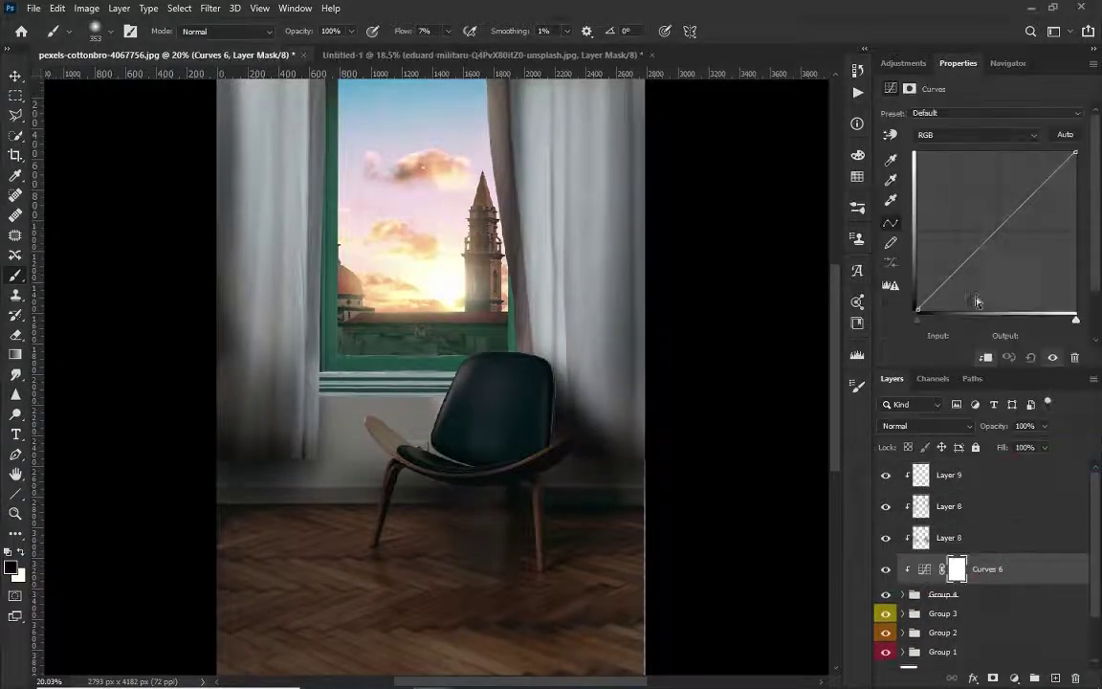
pyautogui.moveTo(1043, 206); pyautogui.dragTo(1057, 180)
pyautogui.moveTo(946, 289); pyautogui.dragTo(942, 296)
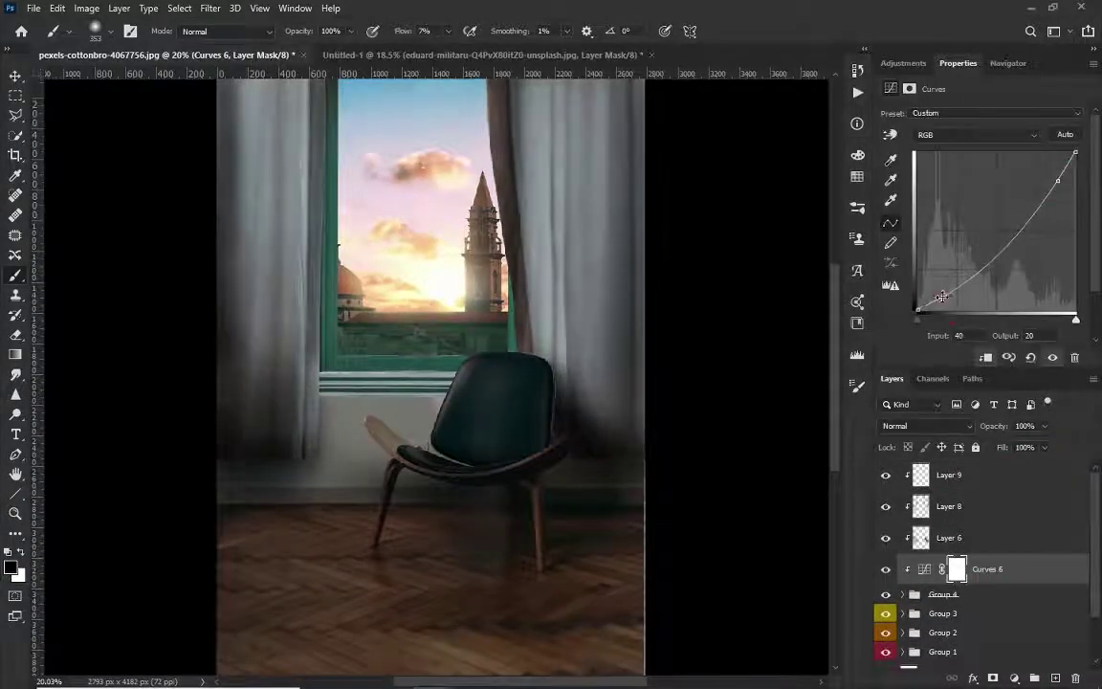
# Step: Set the foreground colour to beige f0d194 and return to the Brush
pyautogui.click(951, 476)
pyautogui.click(12, 568)
pyautogui.write('f0d194')
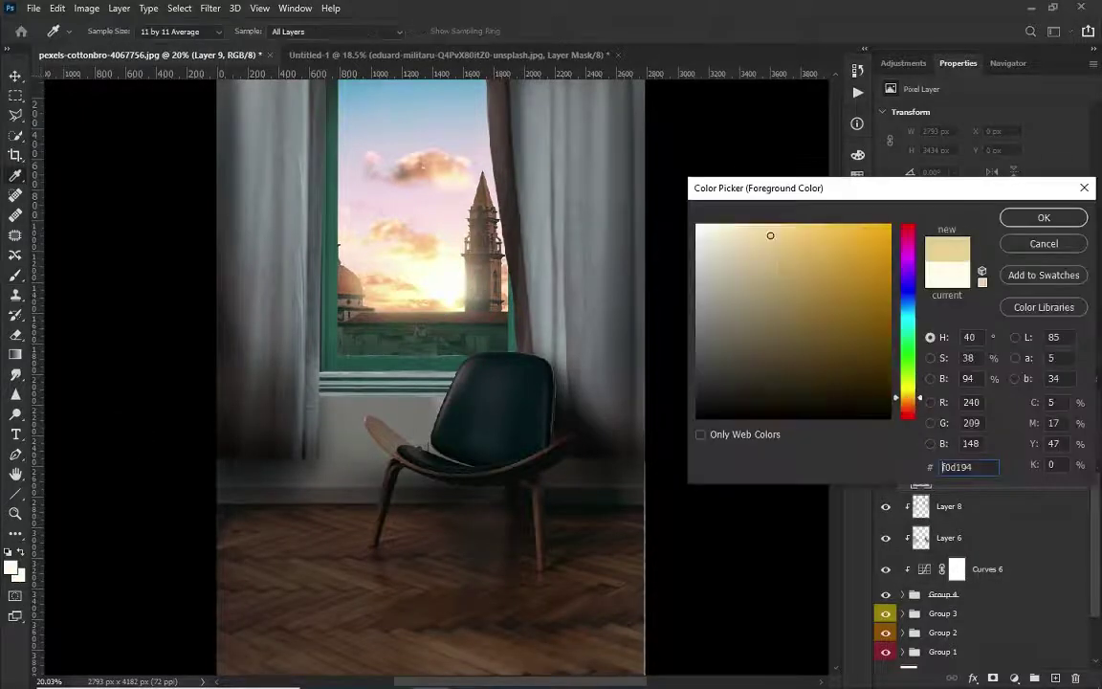
pyautogui.press('Return')
pyautogui.press('b')
# Step: Add a beige Solid Color fill layer above Layer 8
pyautogui.click(990, 570)
pyautogui.click(950, 506)
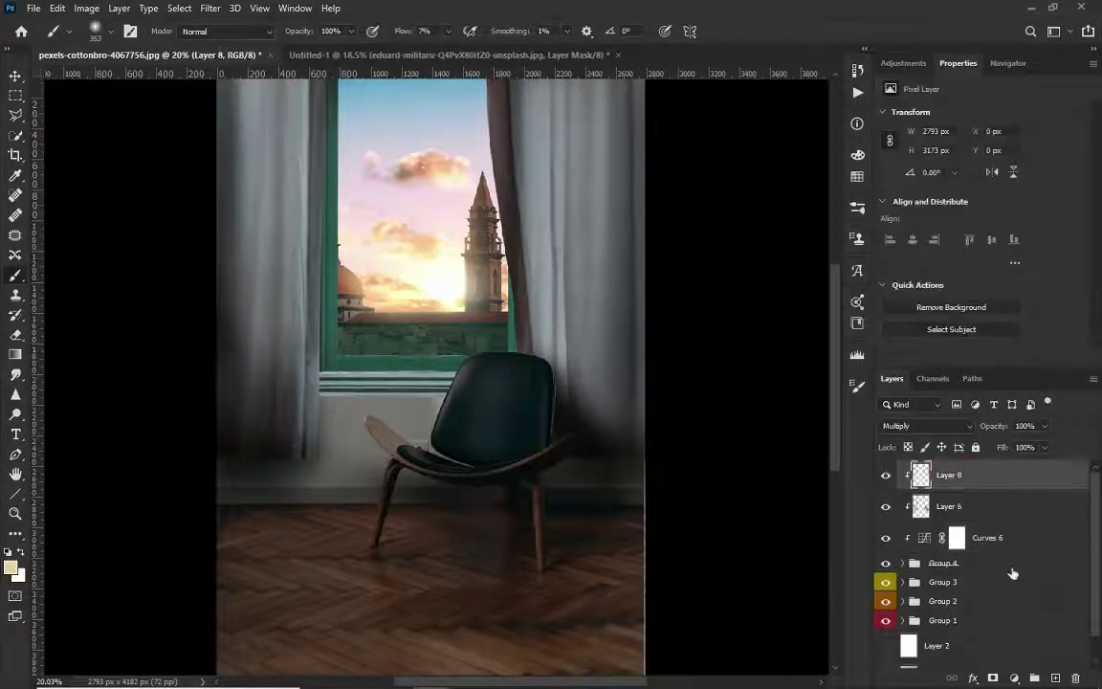
pyautogui.click(1015, 678)
pyautogui.click(1010, 405)
pyautogui.press('Return')
# Step: Invert the fill's mask, set it to Lighten, and paint the fill back onto both curtains
pyautogui.hotkey('ctrl', 'i')
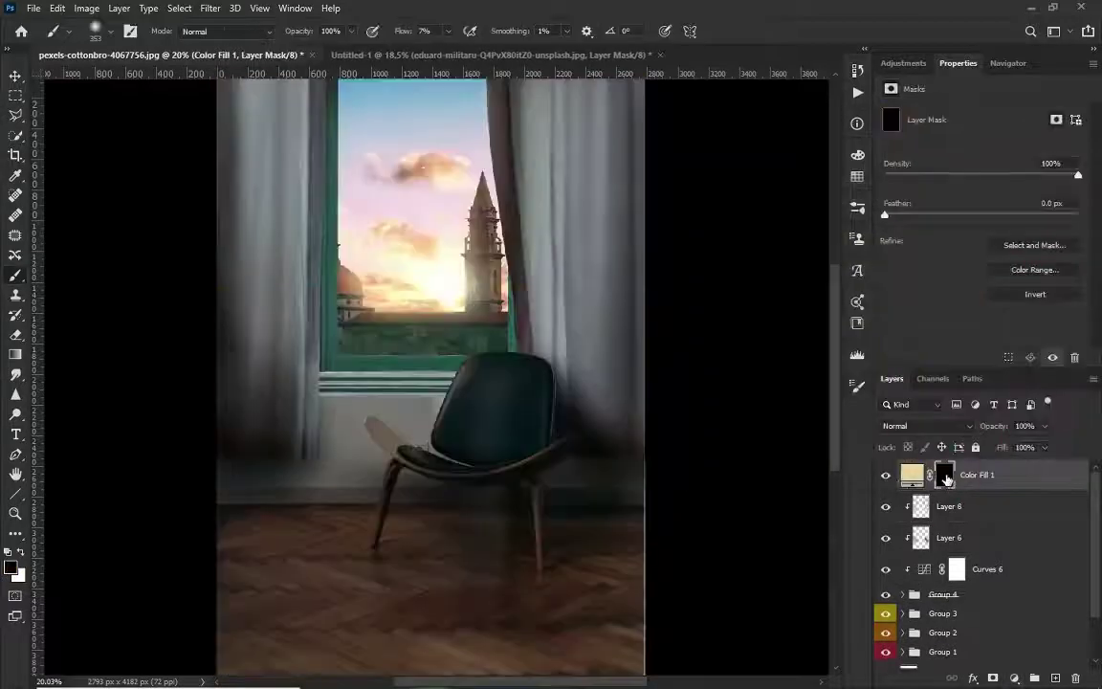
pyautogui.moveTo(546, 125); pyautogui.dragTo(507, 287)
pyautogui.moveTo(431, 287); pyautogui.dragTo(410, 346)
pyautogui.click(927, 426)
pyautogui.press(']')
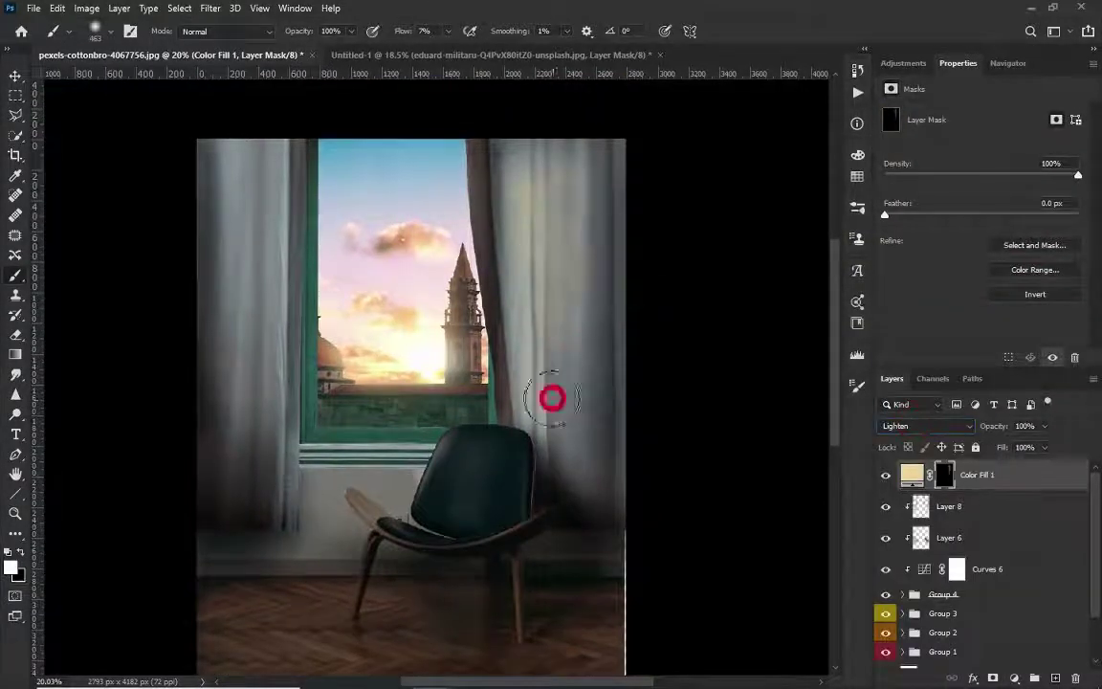
pyautogui.moveTo(551, 396); pyautogui.dragTo(578, 490)
pyautogui.moveTo(439, 254); pyautogui.dragTo(421, 316)
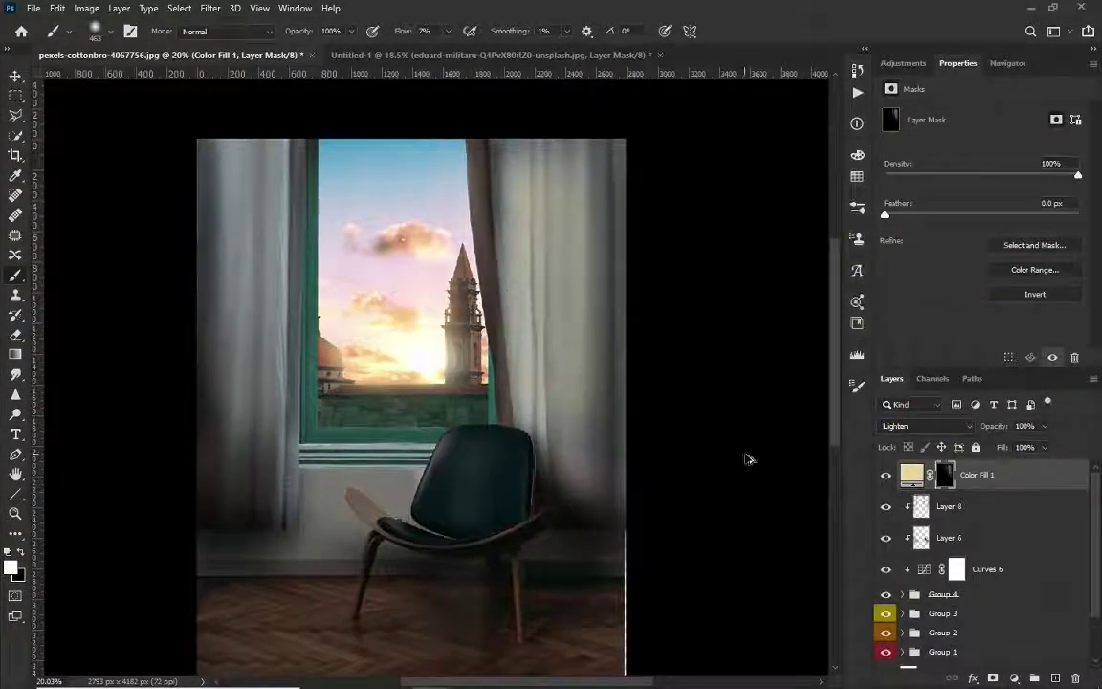
pyautogui.moveTo(215, 469)
pyautogui.mouseDown()
pyautogui.moveTo(226, 382)
pyautogui.moveTo(221, 111)
pyautogui.mouseUp()
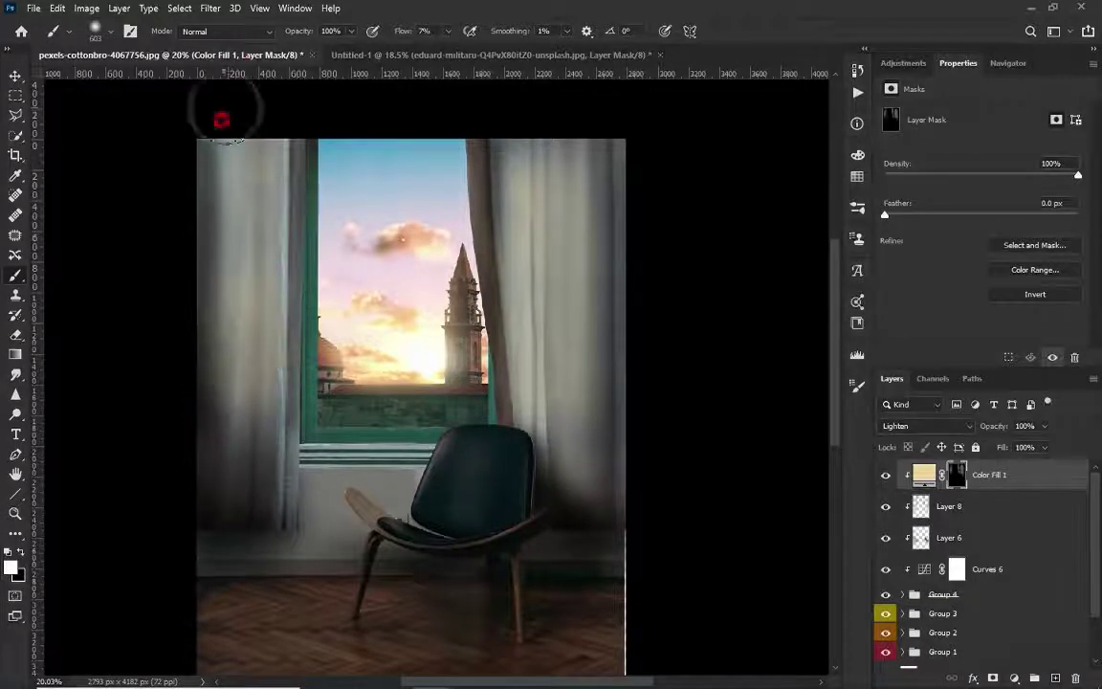
# Step: Change the fill colour to warm orange f4ab64
pyautogui.scroll(2, 473, 258)
pyautogui.doubleClick(924, 476)
pyautogui.moveTo(909, 316); pyautogui.dragTo(911, 409)
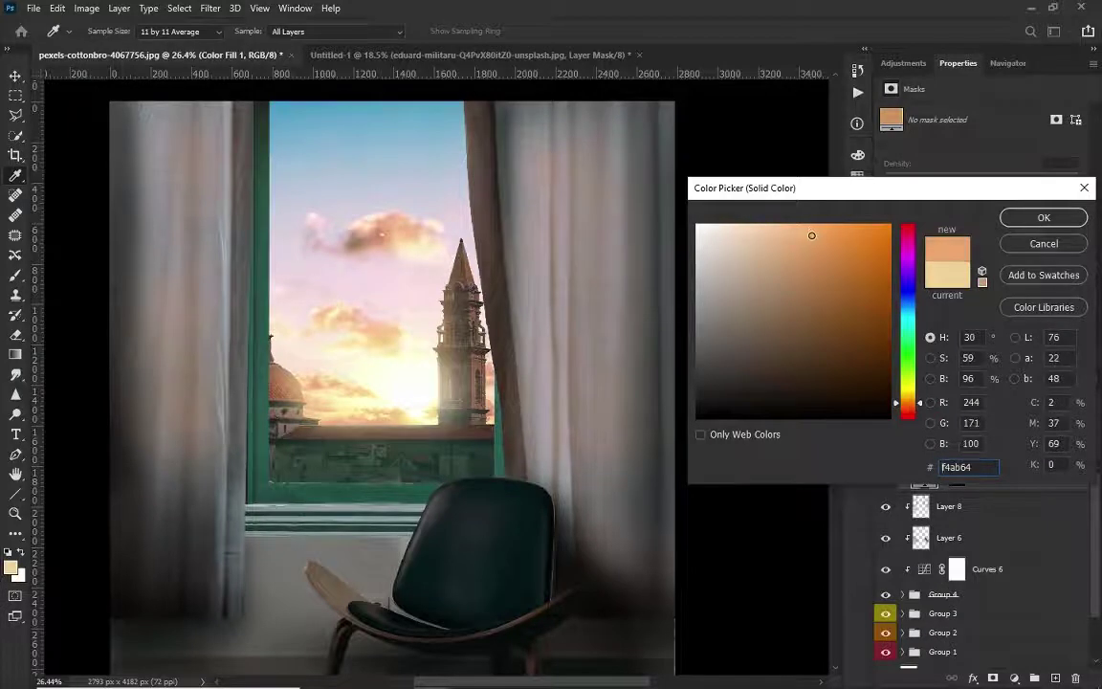
pyautogui.click(1044, 218)
pyautogui.scroll(-2, 622, 385)
# Step: Reset and swap the painting colours, check the fill's mask, and add a new Layer 9
pyautogui.hotkey('ctrl', '\\')
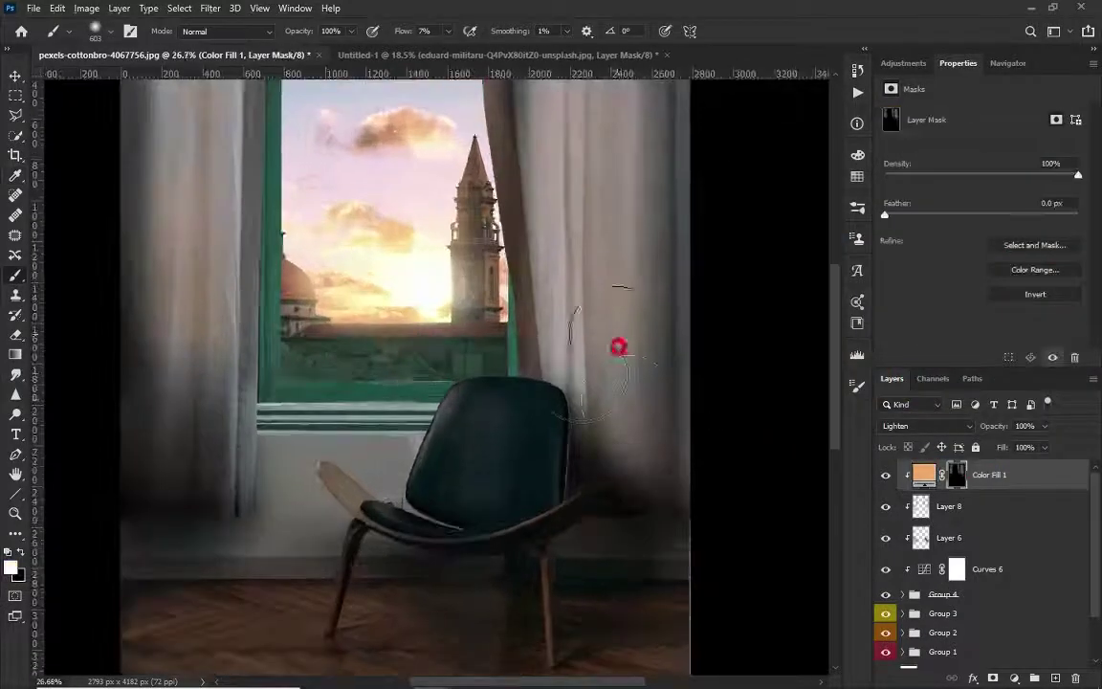
pyautogui.scroll(2, 220, 288)
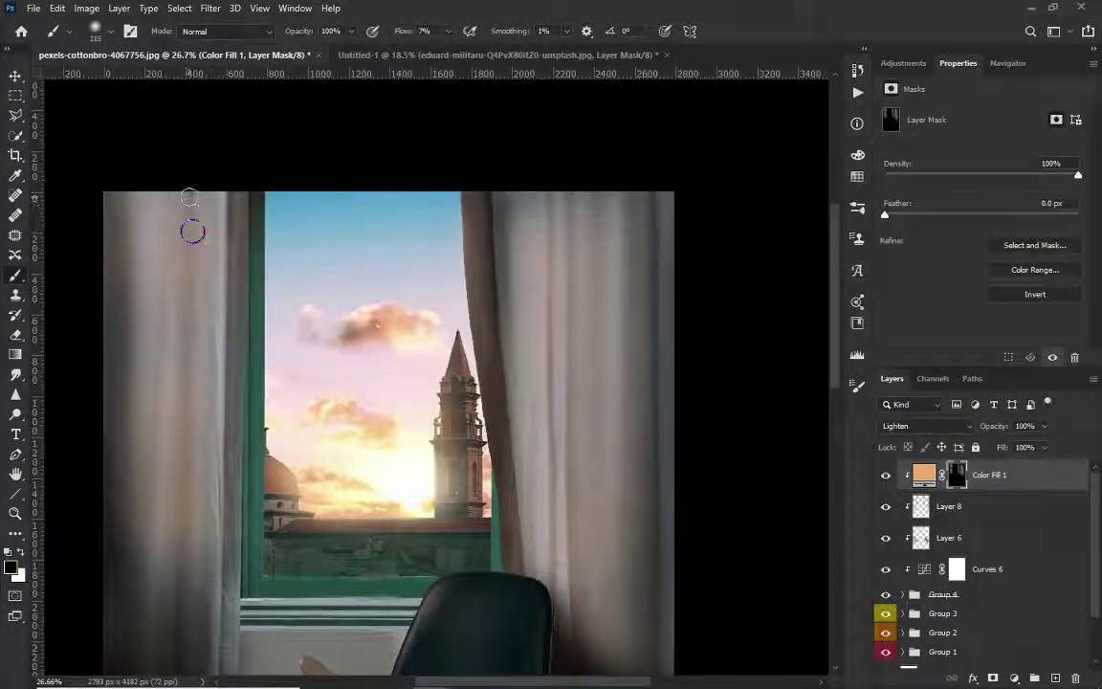
pyautogui.scroll(-2, 189, 409)
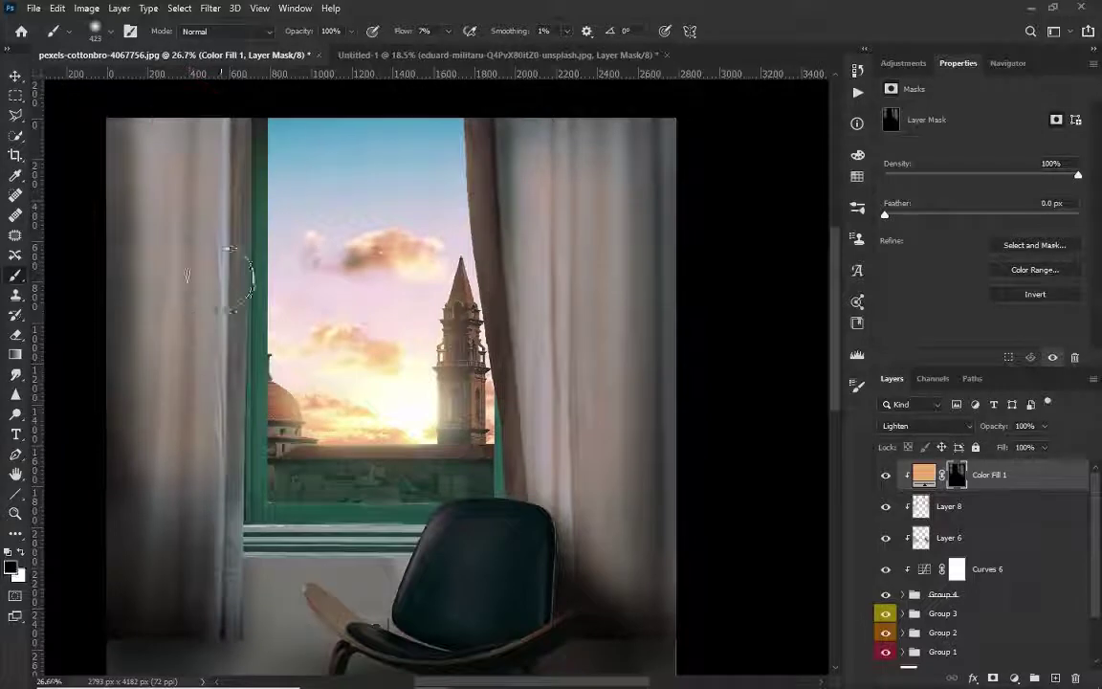
pyautogui.press('[')
pyautogui.press('[')
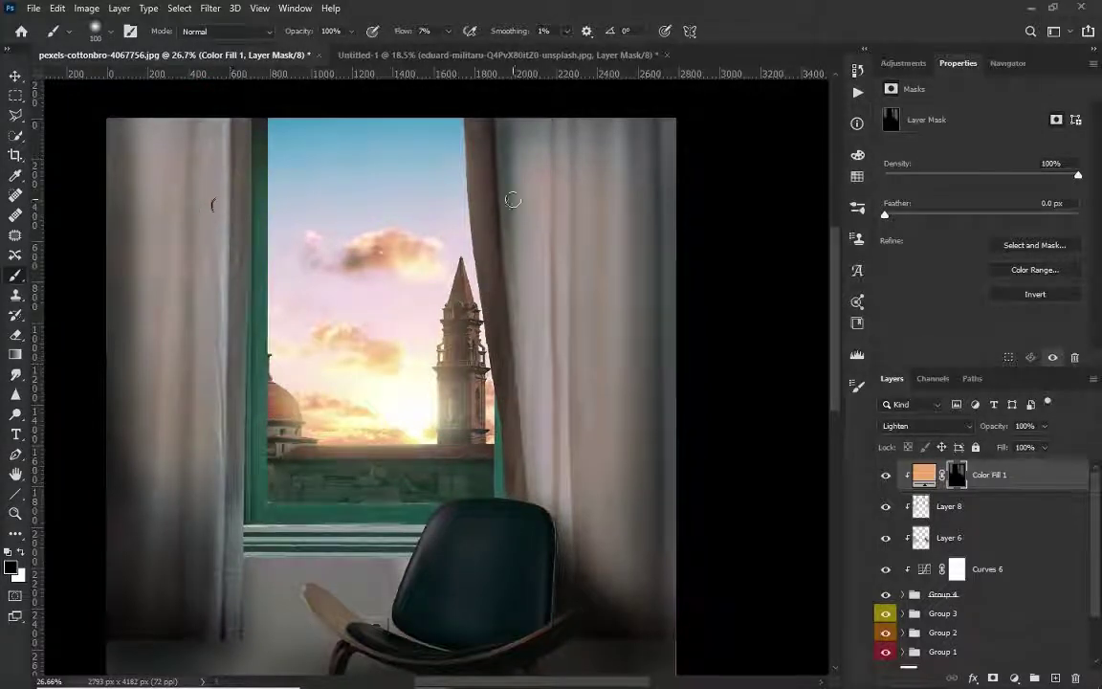
pyautogui.press('x')
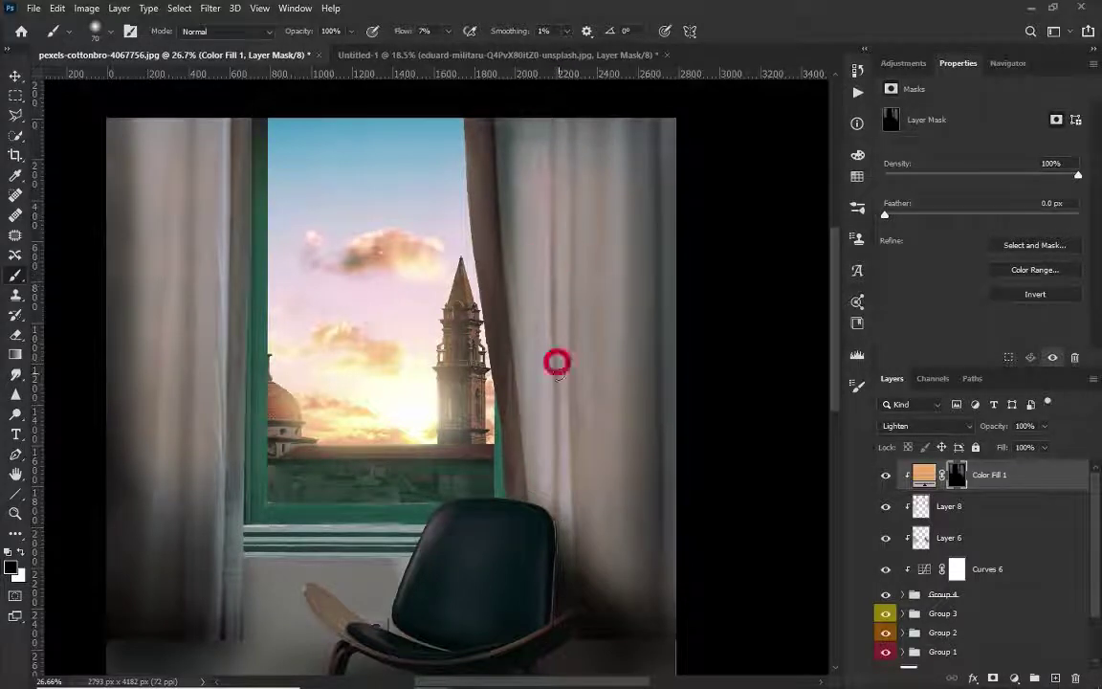
pyautogui.keyDown('alt'); pyautogui.click(957, 475); pyautogui.keyUp('alt')
pyautogui.scroll(3, 369, 361)
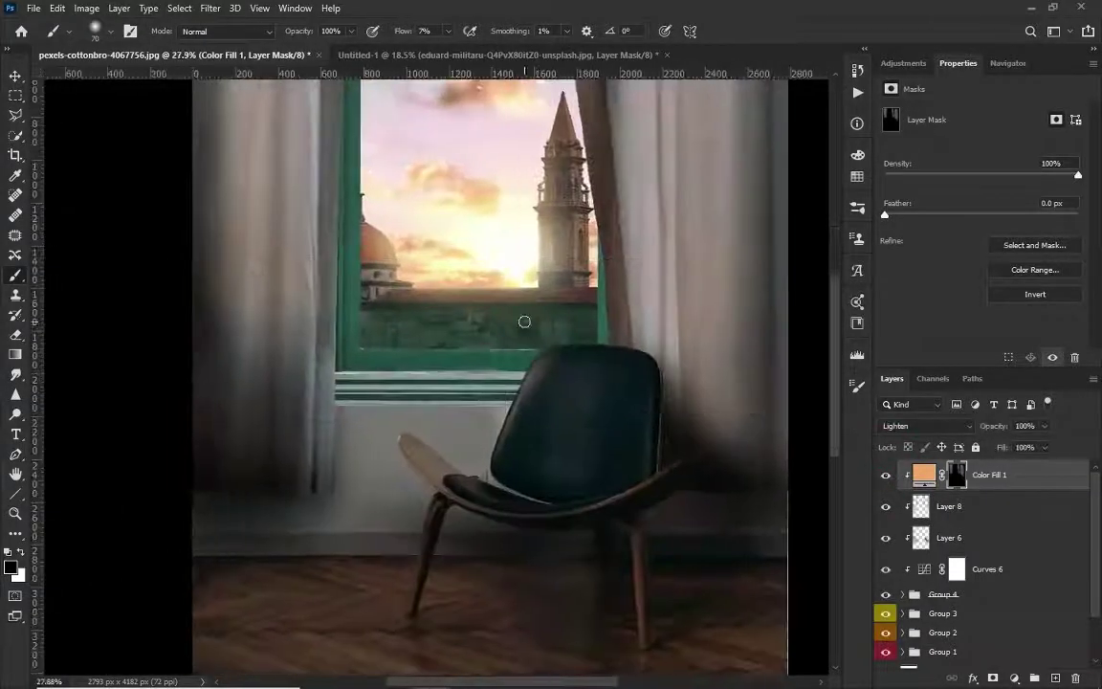
pyautogui.scroll(-2, 522, 320)
pyautogui.scroll(1, 450, 367)
pyautogui.scroll(-1, 485, 419)
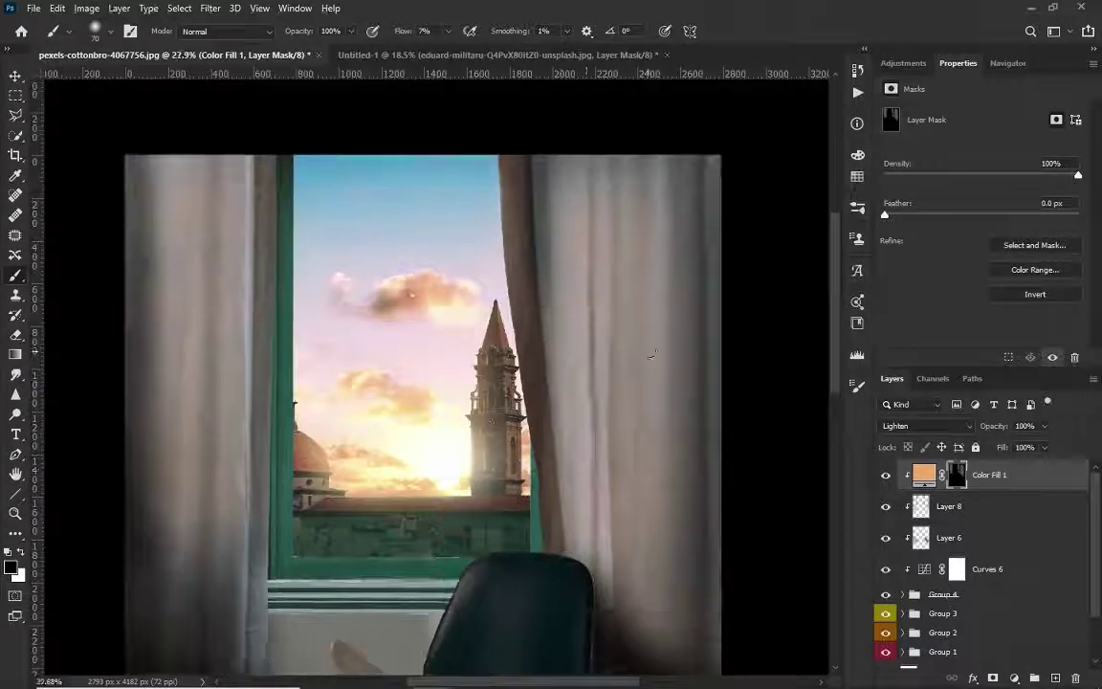
pyautogui.hotkey('ctrl', 'shift', 'alt', 'n')
# Step: Choose a light colour and paint light along the curtain edge above the tower
pyautogui.scroll(2, 504, 254)
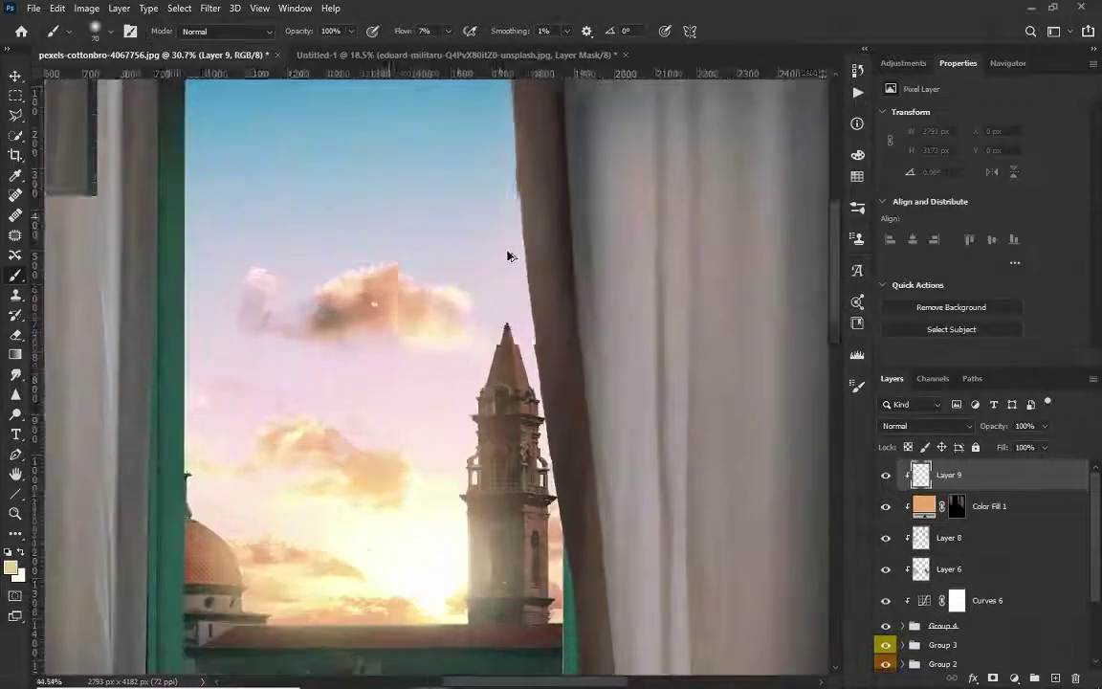
pyautogui.scroll(2, 504, 253)
pyautogui.click(11, 569)
pyautogui.click(1028, 218)
pyautogui.press('b')
pyautogui.scroll(1, 505, 359)
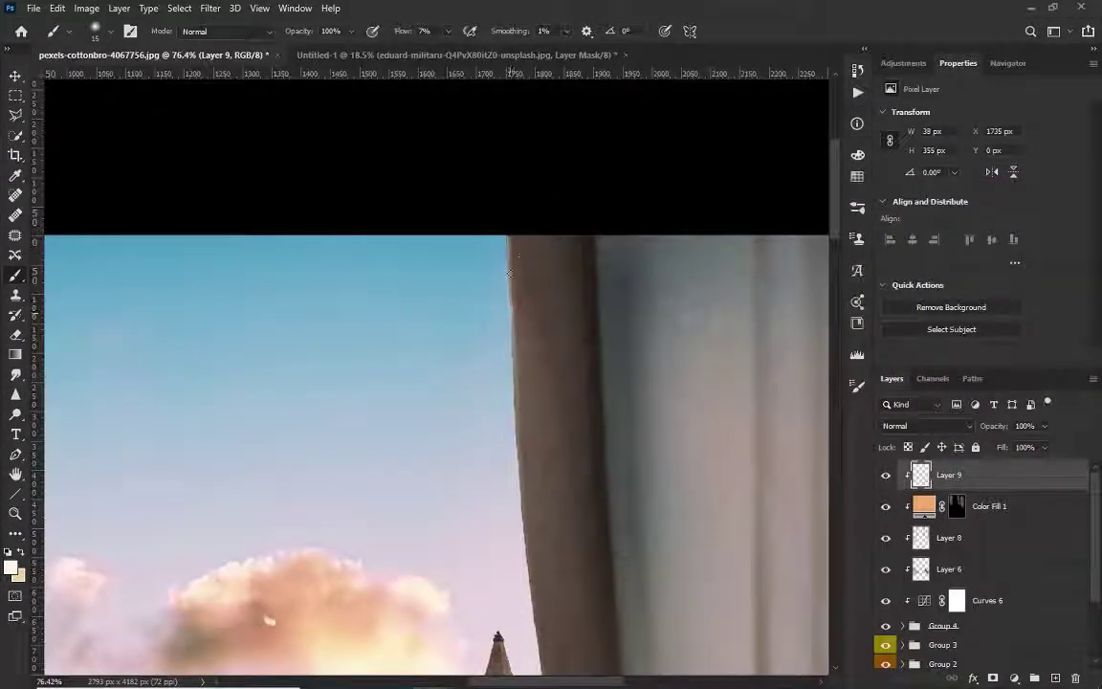
pyautogui.scroll(1, 505, 359)
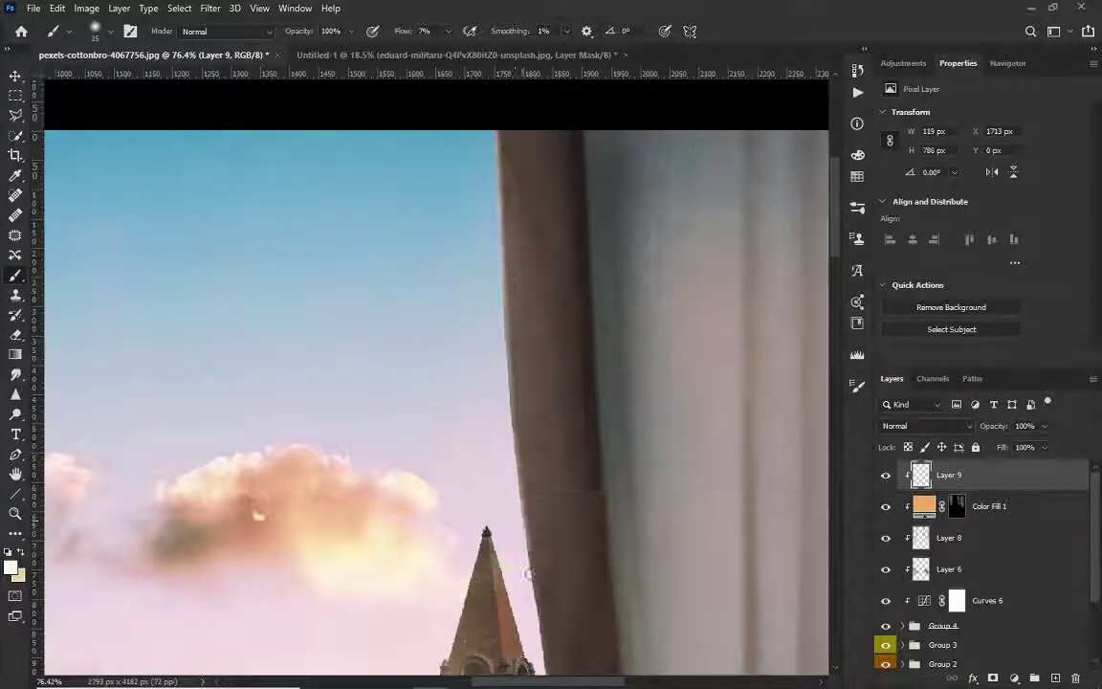
pyautogui.moveTo(527, 572); pyautogui.dragTo(490, 425)
# Step: Brighten the tower's right edge and extend teal paint down the curtain edge with a smaller brush
pyautogui.scroll(3, 517, 621)
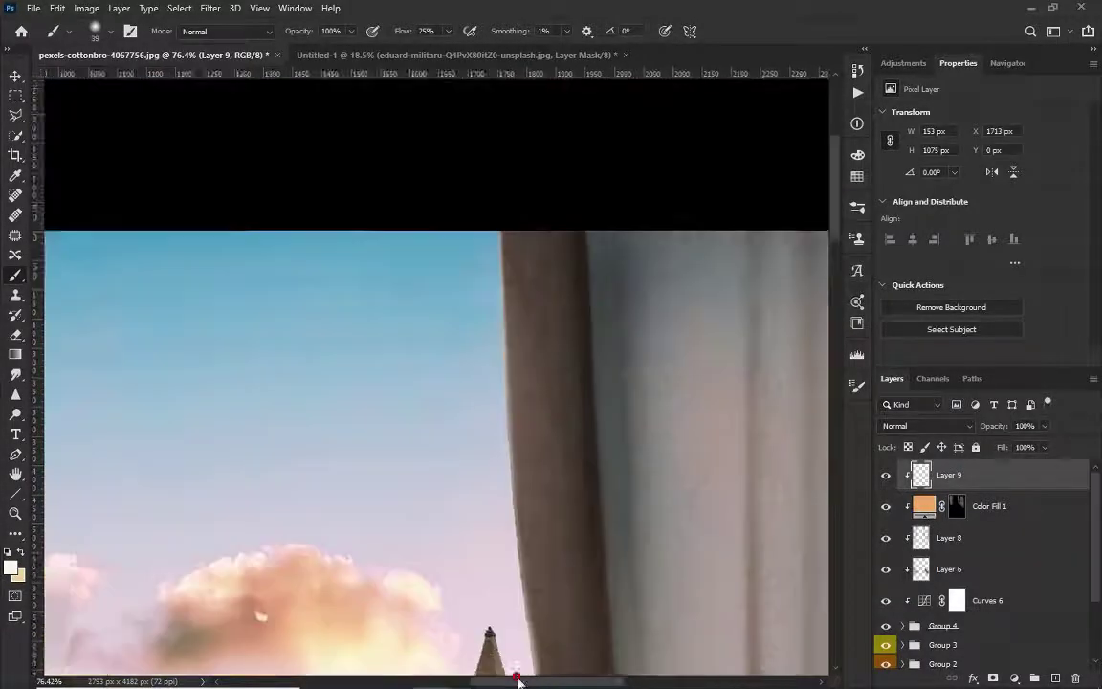
pyautogui.scroll(2, 497, 574)
pyautogui.scroll(2, 488, 536)
pyautogui.scroll(1, 476, 480)
pyautogui.moveTo(478, 481); pyautogui.dragTo(429, 163)
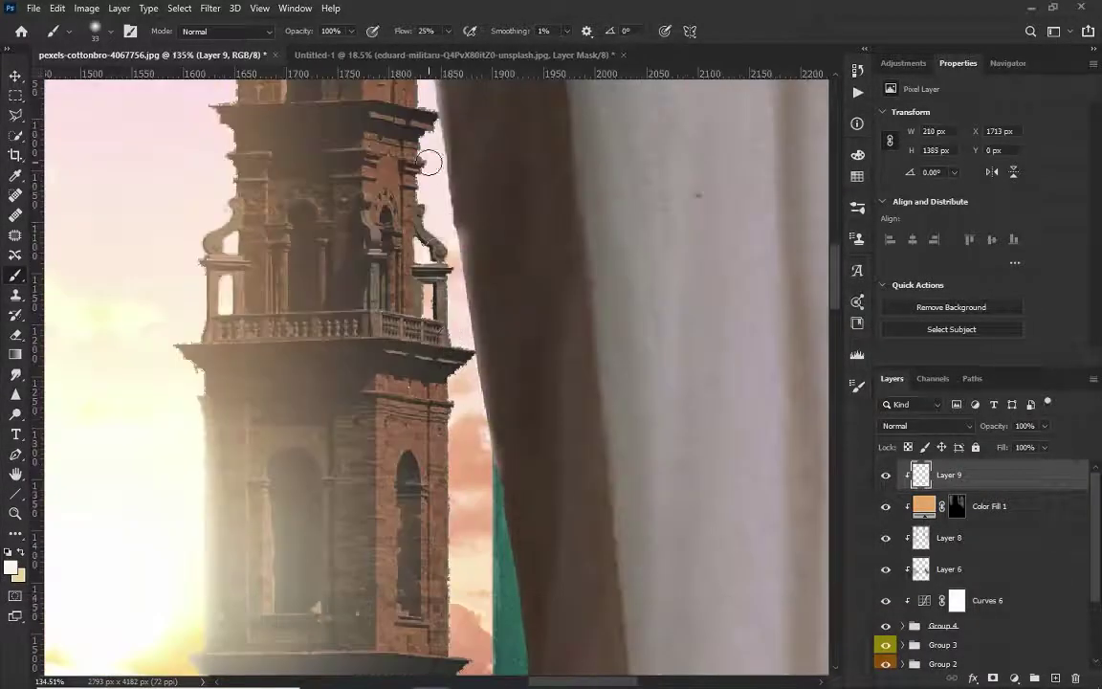
pyautogui.press('[')
pyautogui.press('[')
pyautogui.press('[')
pyautogui.moveTo(492, 462); pyautogui.dragTo(450, 536)
pyautogui.scroll(-5, 431, 421)
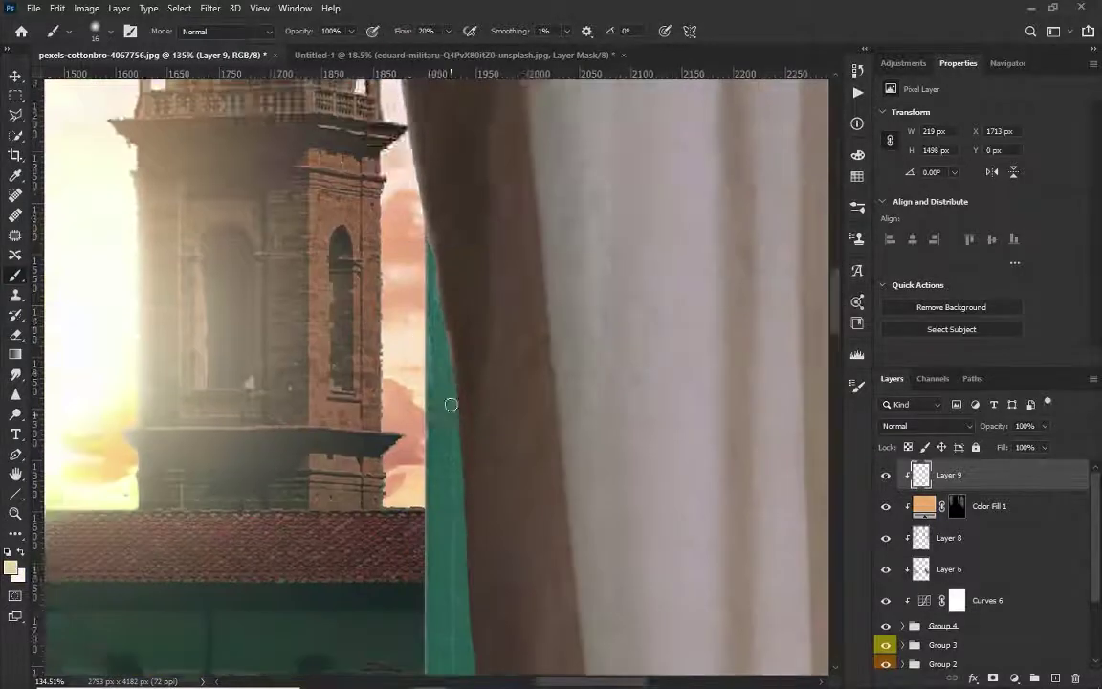
pyautogui.moveTo(395, 150)
pyautogui.mouseDown()
pyautogui.moveTo(472, 559)
pyautogui.moveTo(354, 613)
pyautogui.mouseUp()
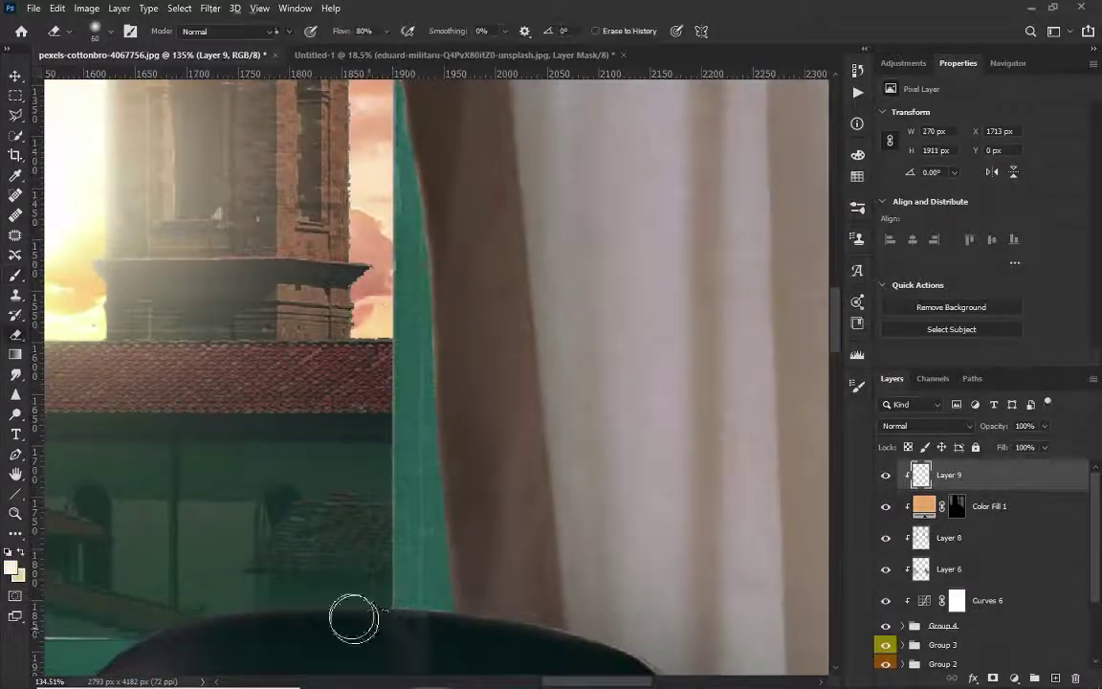
pyautogui.hotkey('ctrl', '0')
pyautogui.click(885, 476)
pyautogui.scroll(3, 539, 275)
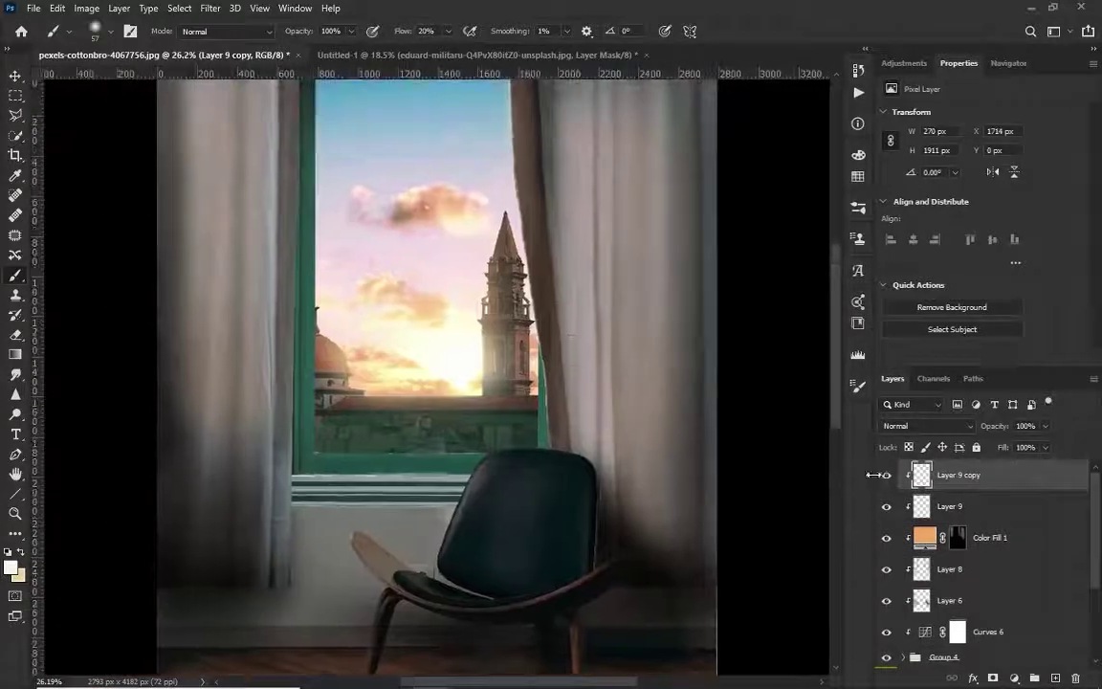
# Step: Group the loose layers into Group 5, label it green, and expand Group 3
pyautogui.scroll(-2, 668, 452)
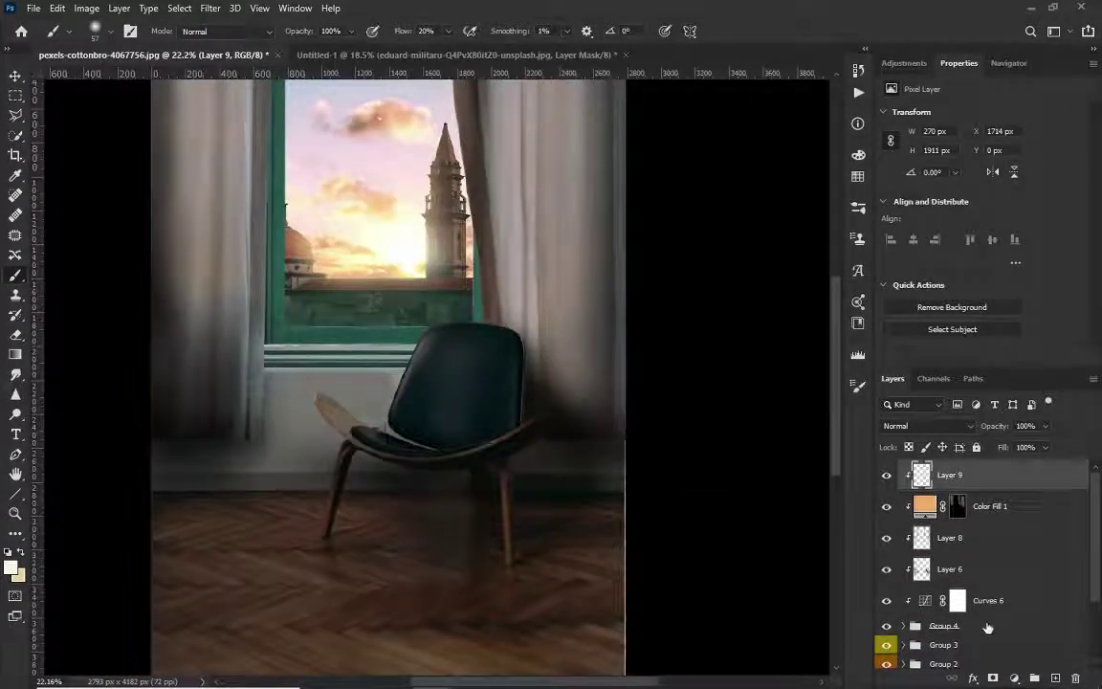
pyautogui.scroll(3, 989, 574)
pyautogui.click(903, 469)
pyautogui.rightClick(890, 471)
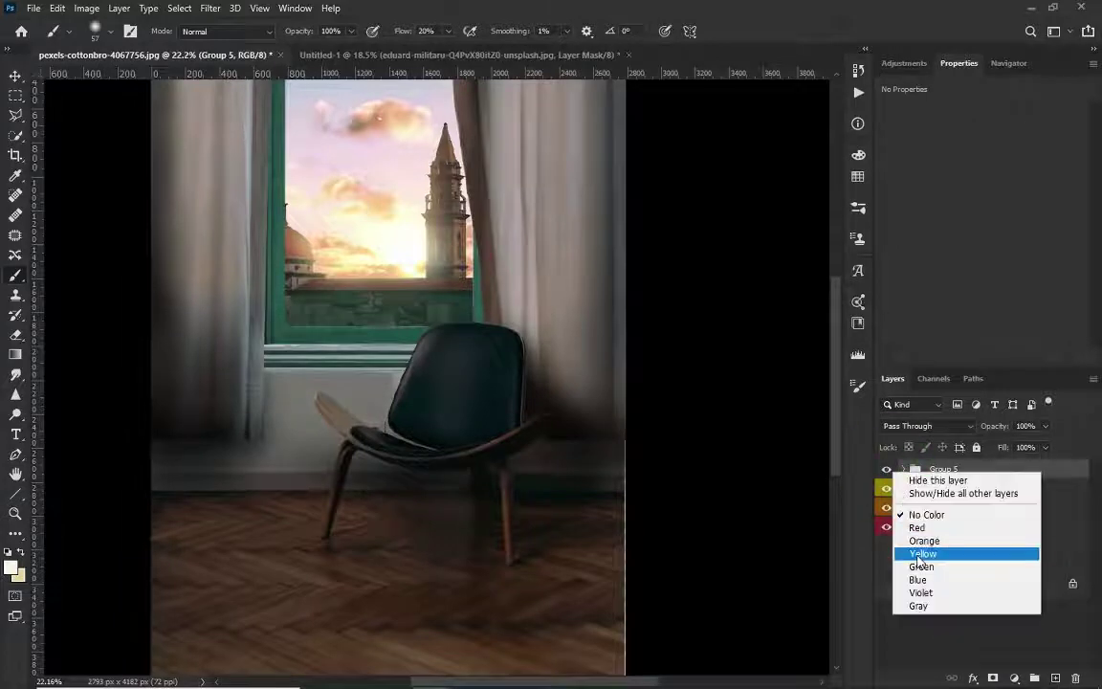
pyautogui.click(919, 566)
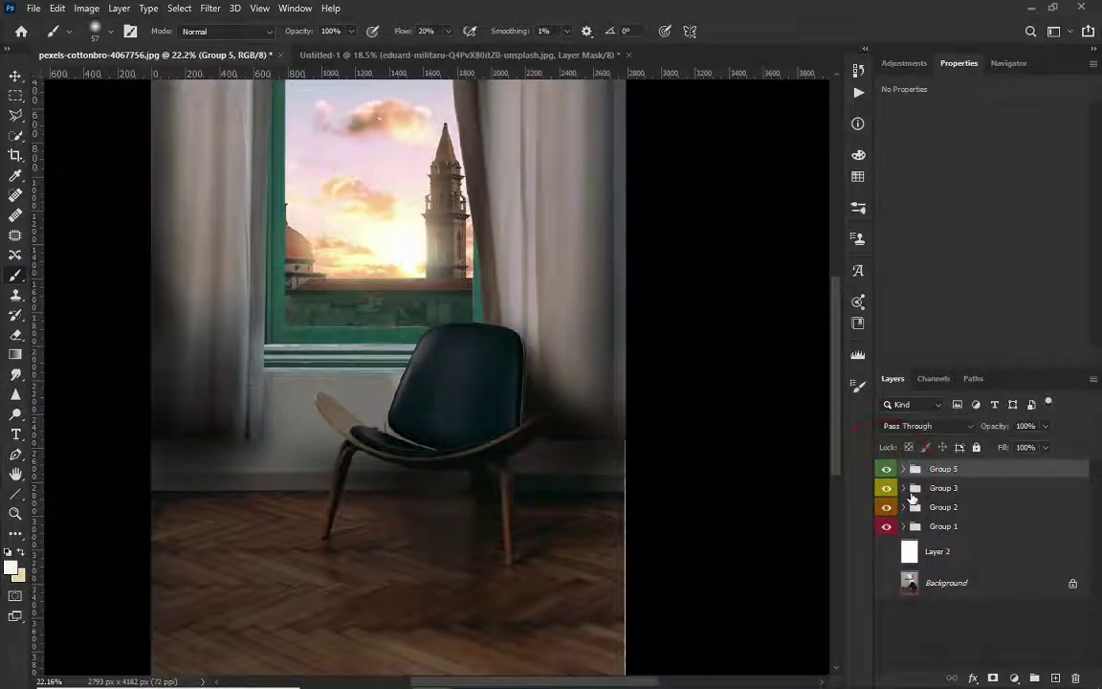
pyautogui.click(926, 489)
pyautogui.click(904, 488)
# Step: Add a colorized Hue/Saturation layer above Curves 5 copy with Hue 200
pyautogui.click(1009, 517)
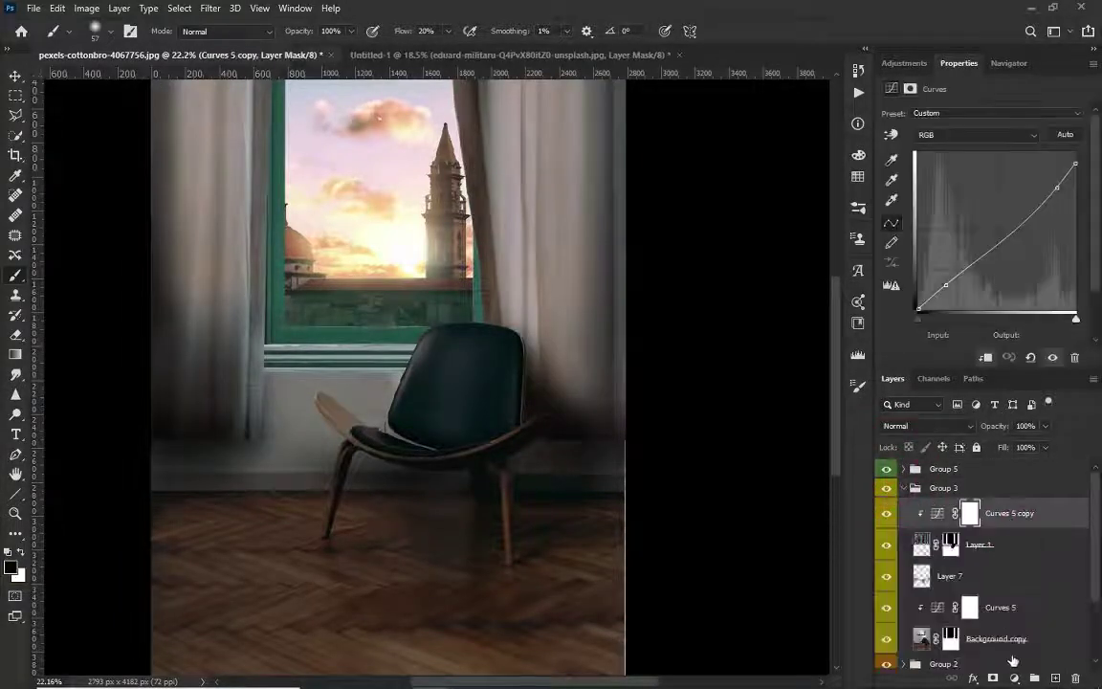
pyautogui.click(1014, 678)
pyautogui.click(1020, 535)
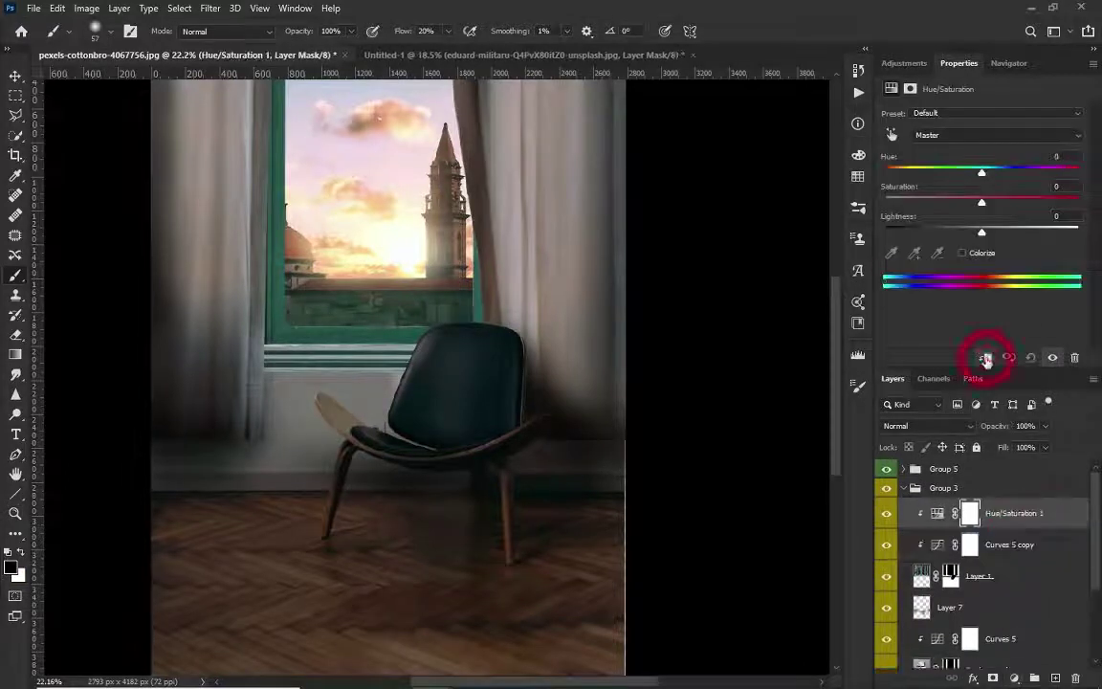
pyautogui.click(961, 252)
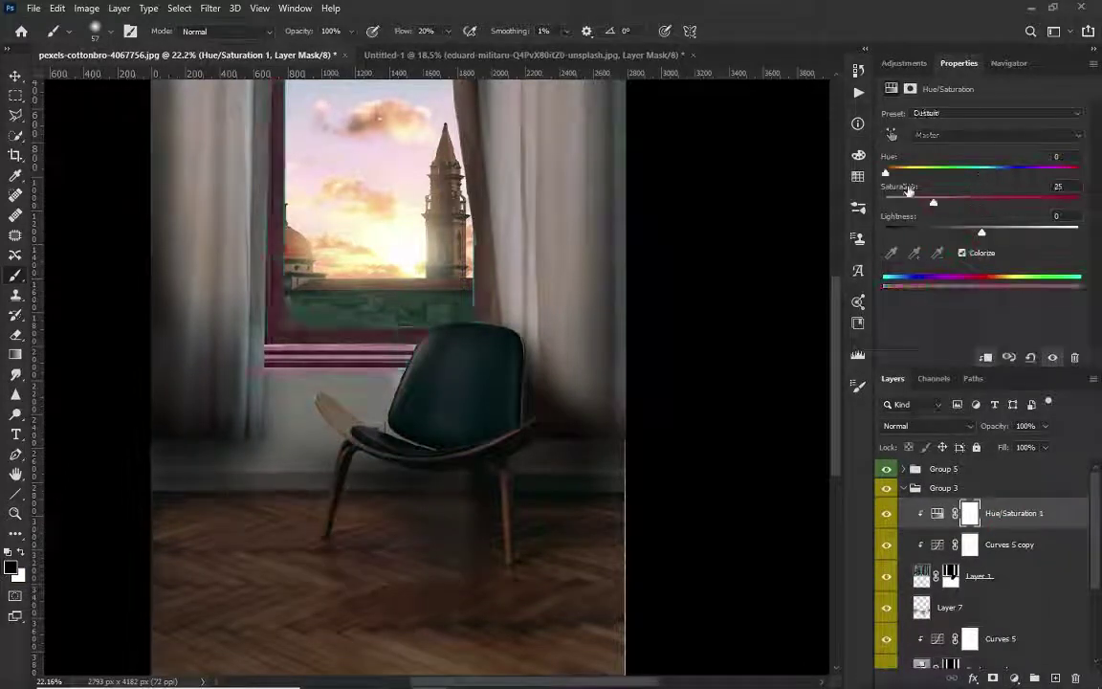
pyautogui.moveTo(890, 173)
pyautogui.mouseDown()
pyautogui.moveTo(1005, 177)
pyautogui.moveTo(962, 203)
pyautogui.mouseUp()
pyautogui.click(997, 172)
pyautogui.write('2')
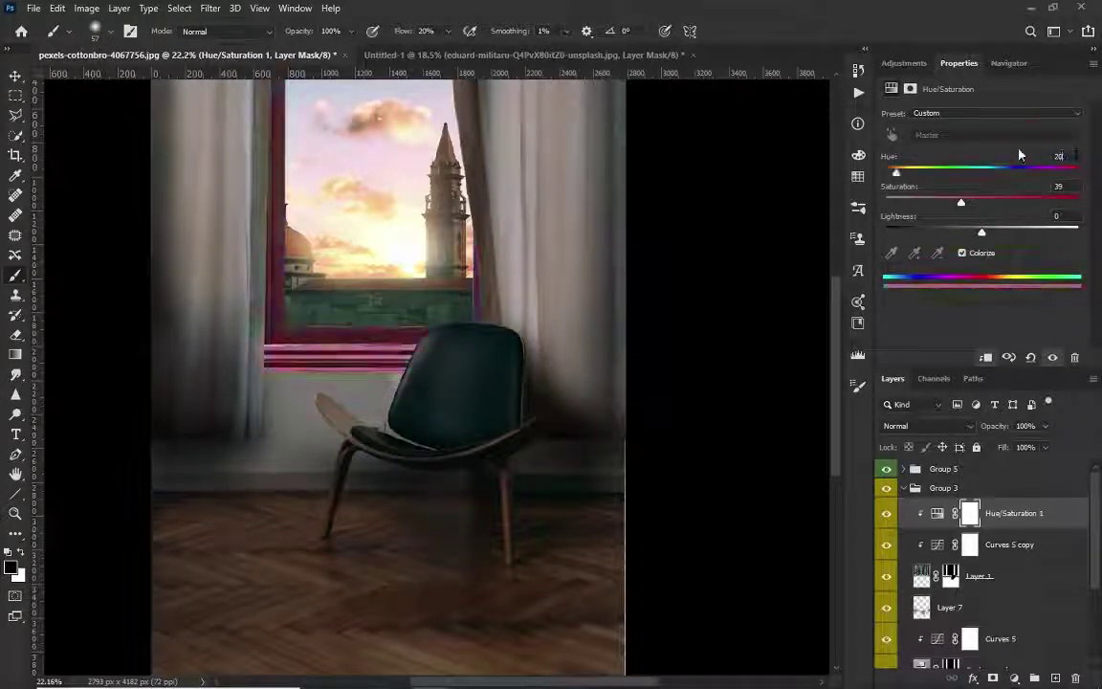
pyautogui.write('00')
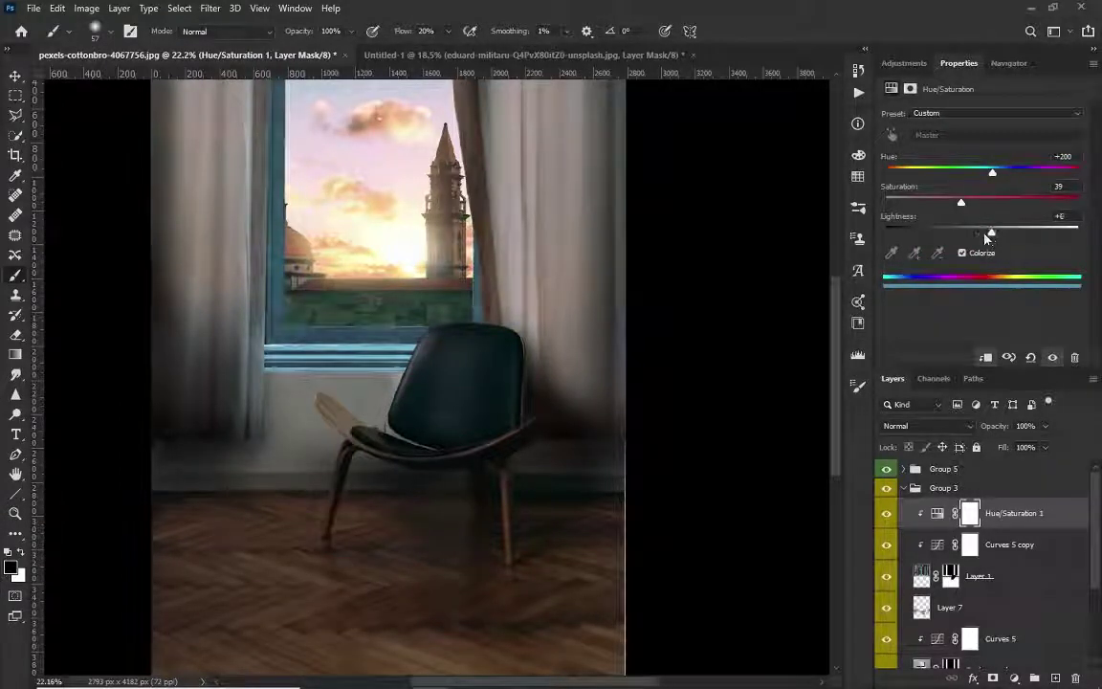
pyautogui.moveTo(983, 234); pyautogui.dragTo(977, 233)
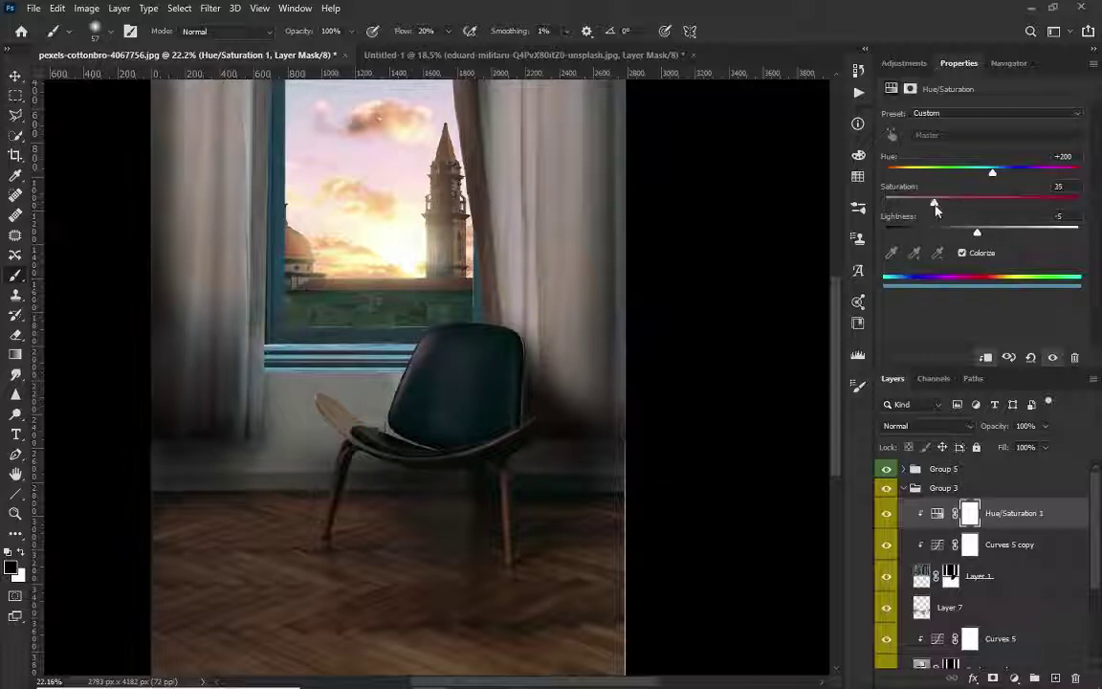
# Step: Set the Hue/Saturation layer to Multiply, raise Lightness to +21, and lower its opacity
pyautogui.click(932, 430)
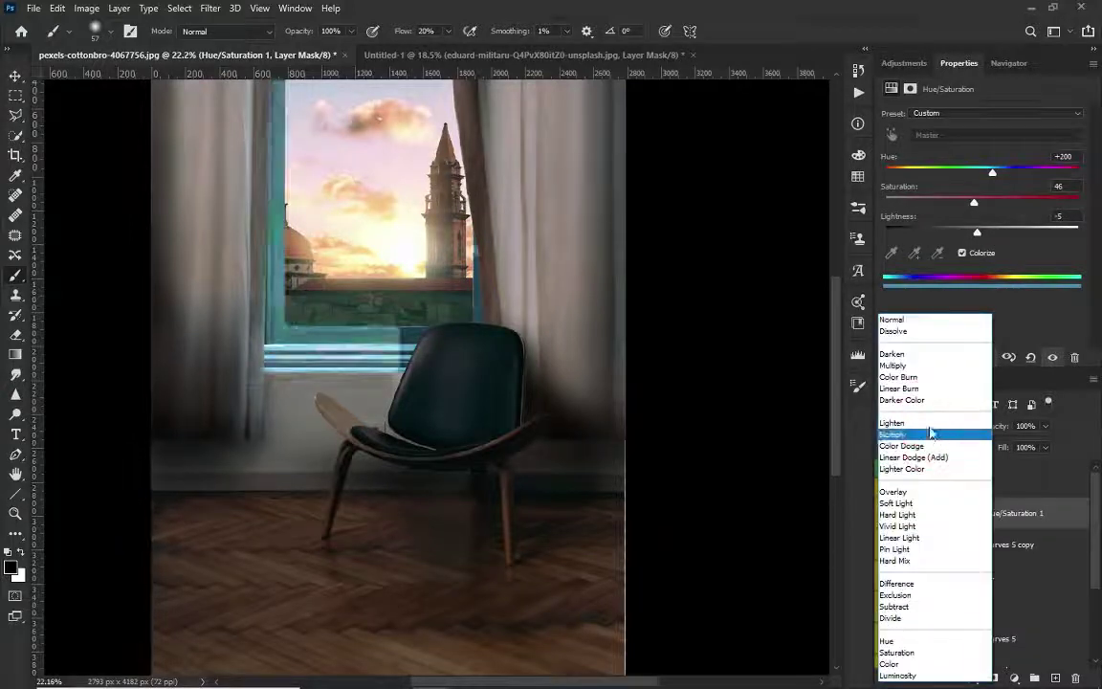
pyautogui.click(920, 368)
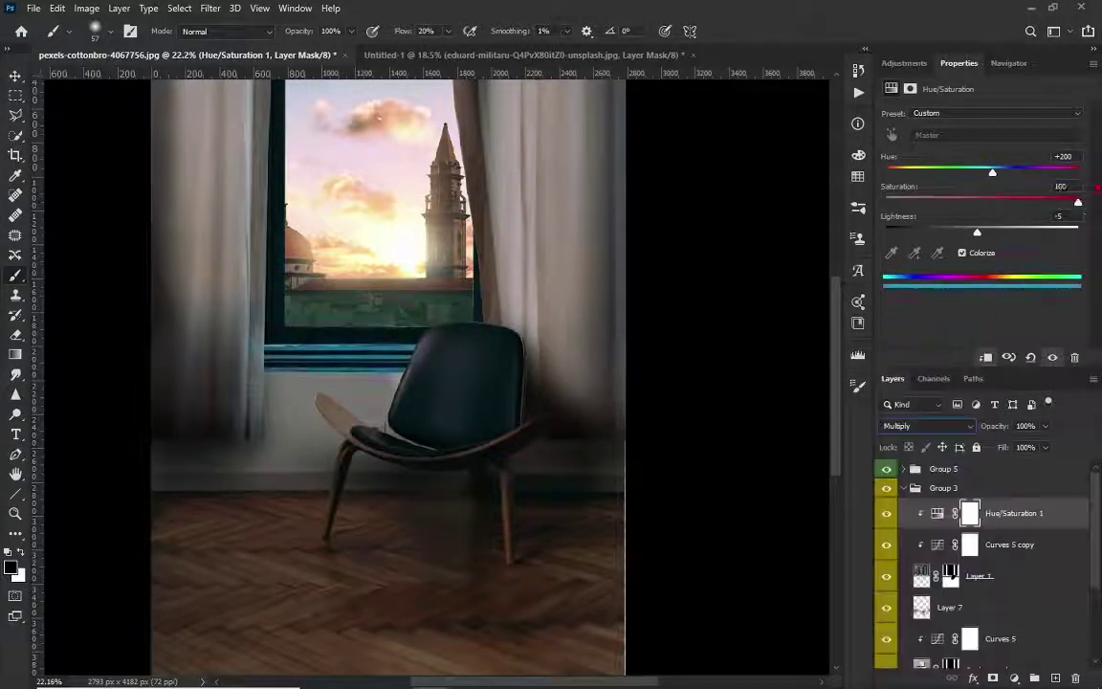
pyautogui.moveTo(977, 232); pyautogui.dragTo(1002, 232)
pyautogui.click(1045, 426)
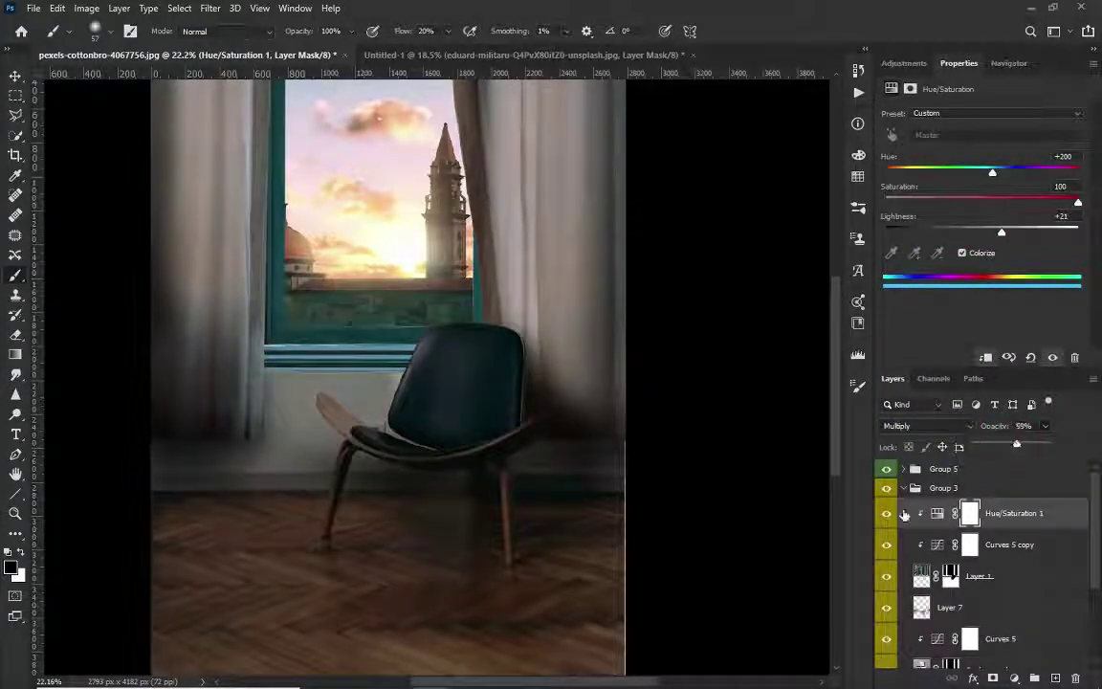
# Step: Add an empty Layer 10 above Hue/Saturation 1 with Multiply blending
pyautogui.click(888, 544)
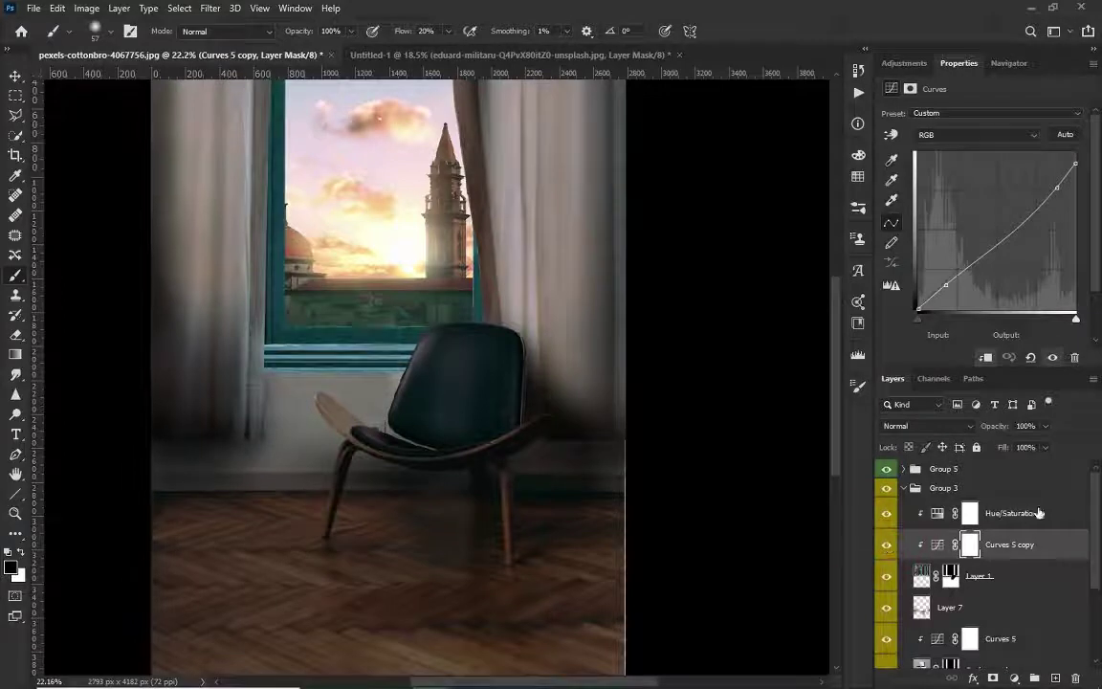
pyautogui.click(1014, 513)
pyautogui.click(1055, 678)
pyautogui.click(914, 426)
pyautogui.click(894, 366)
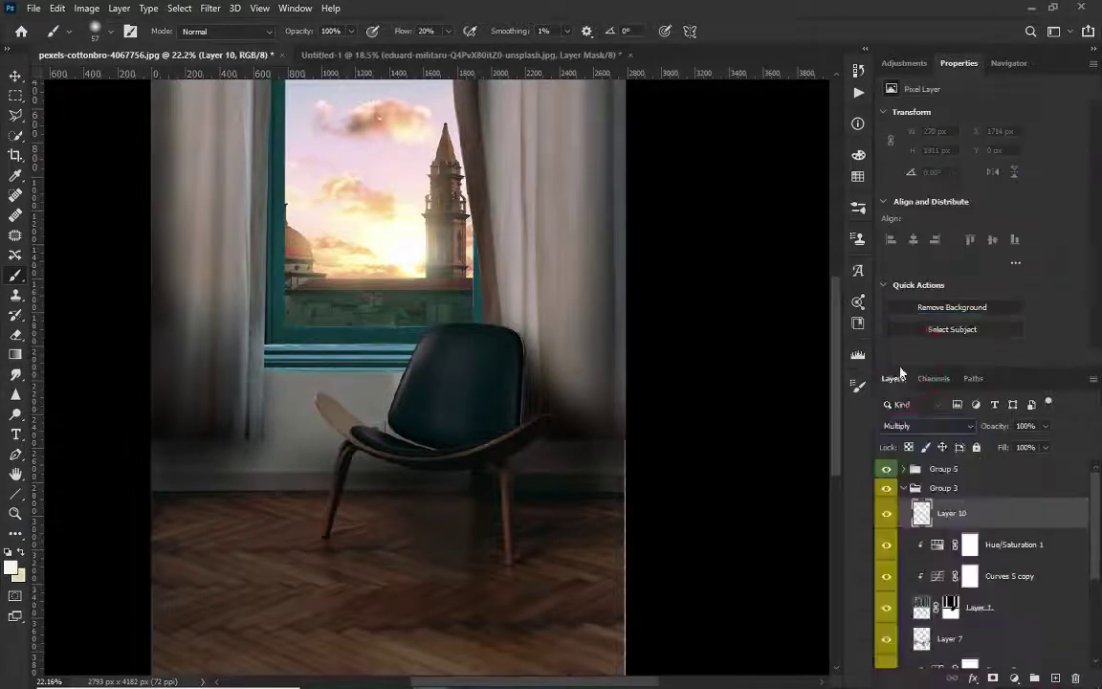
# Step: Sample the window frame's teal and darken it to 051113 as the paint colour
pyautogui.keyDown('alt'); pyautogui.click(277, 190); pyautogui.keyUp('alt')
pyautogui.scroll(3, 277, 190)
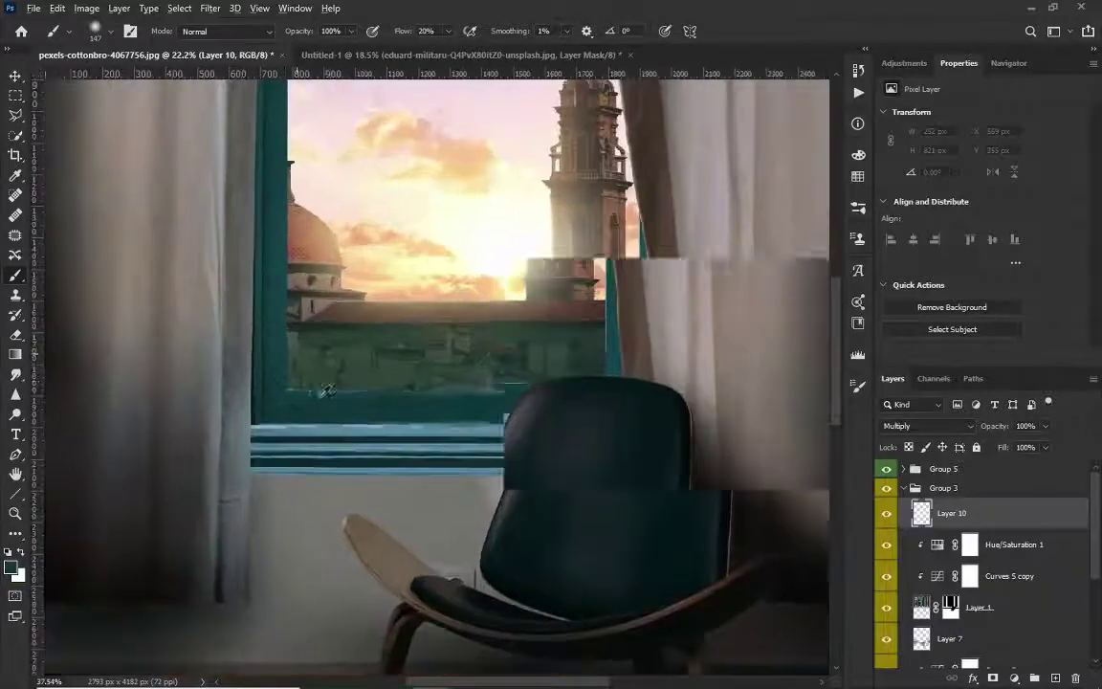
pyautogui.click(12, 569)
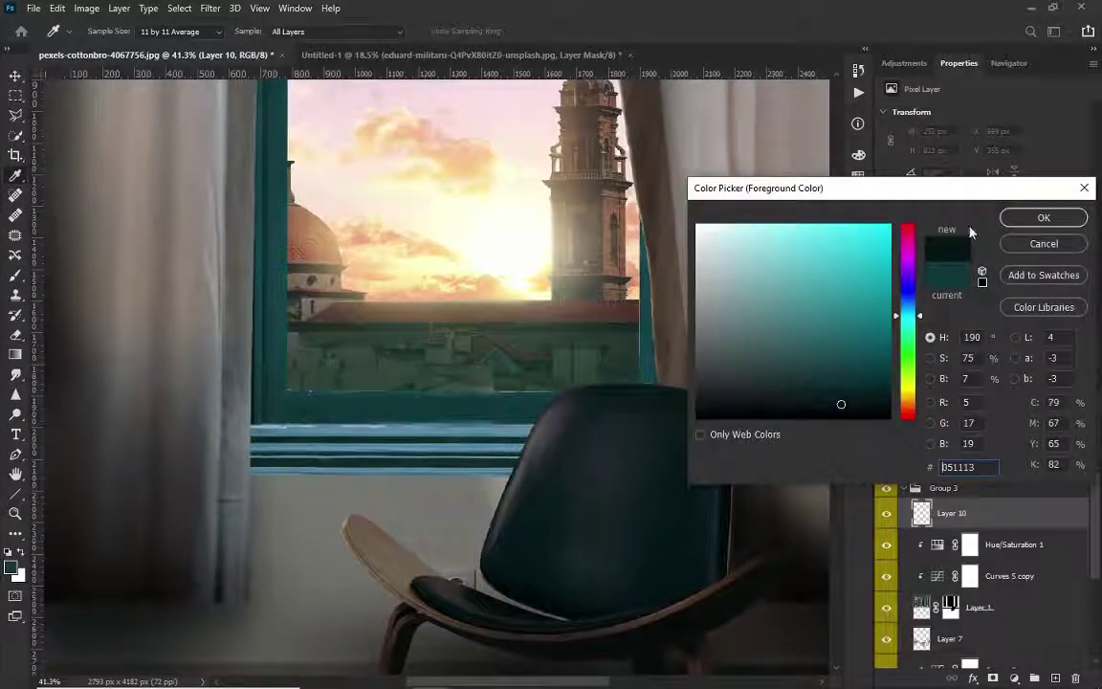
pyautogui.click(979, 217)
# Step: Paint dark teal shading over the window sill with a large soft brush
pyautogui.scroll(3, 267, 268)
pyautogui.scroll(3, 266, 295)
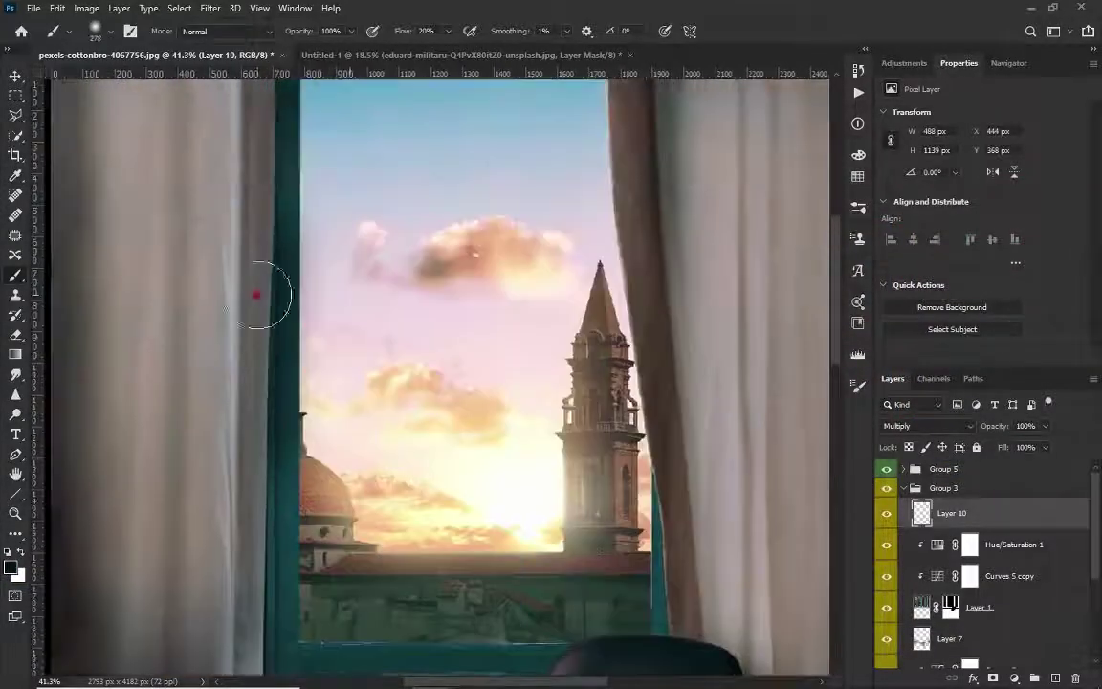
pyautogui.moveTo(263, 153); pyautogui.dragTo(315, 277)
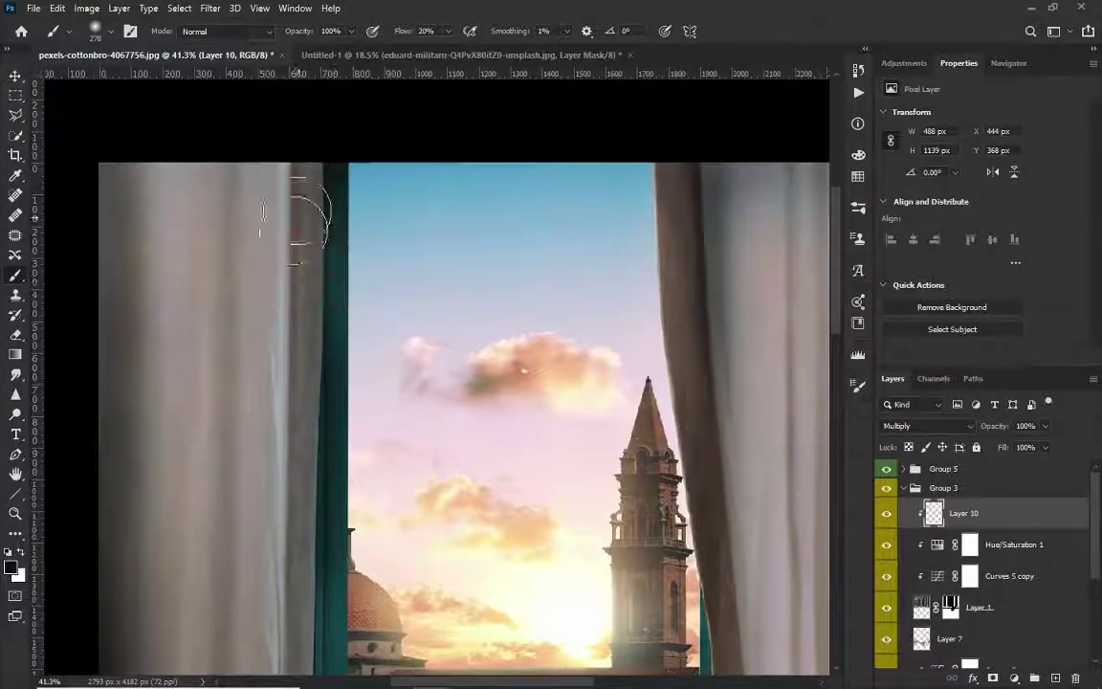
pyautogui.scroll(-5, 283, 221)
pyautogui.moveTo(280, 536); pyautogui.dragTo(536, 541)
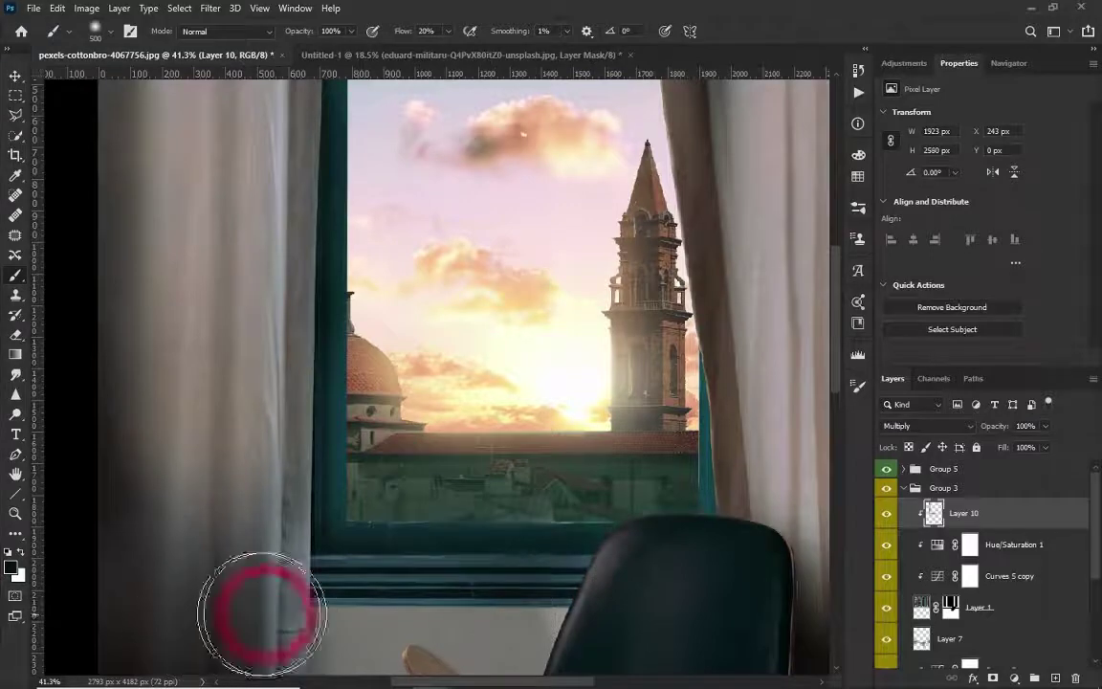
pyautogui.hscroll(4, 287, 594)
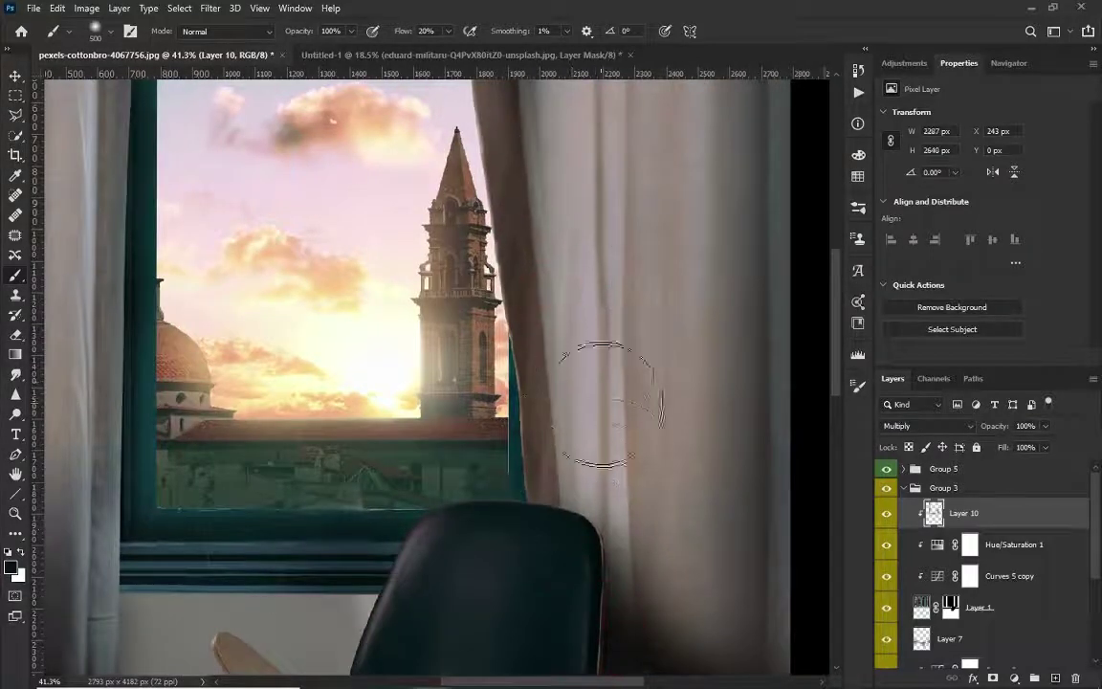
pyautogui.scroll(-3, 504, 516)
pyautogui.scroll(-2, 512, 530)
pyautogui.scroll(-2, 440, 459)
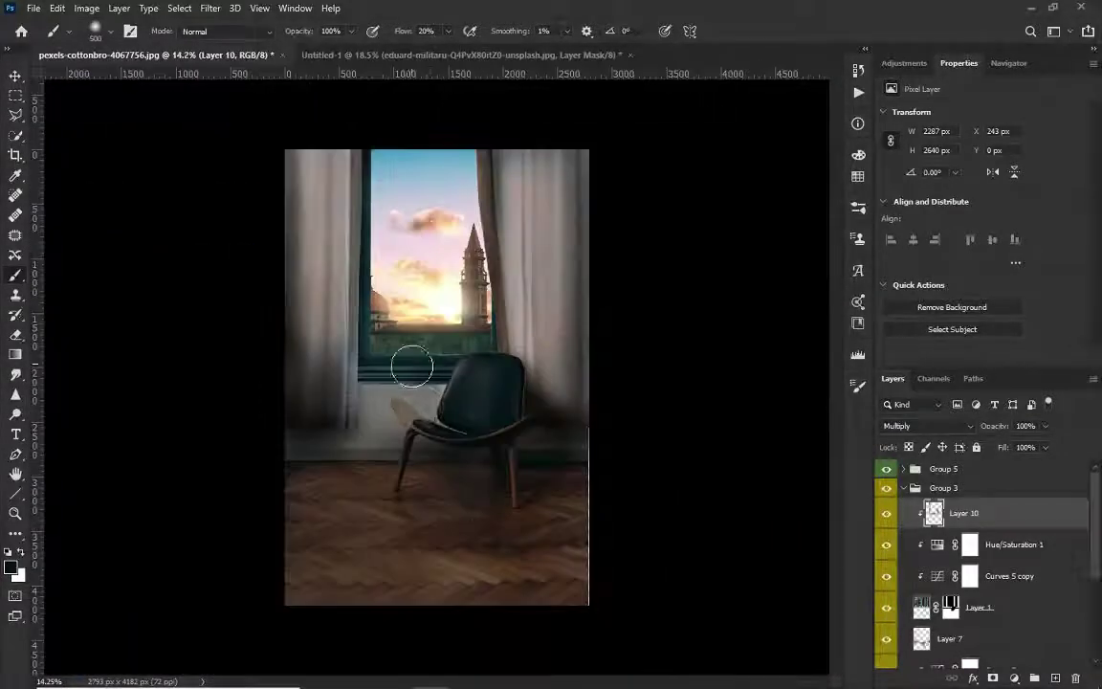
pyautogui.scroll(3, 412, 373)
pyautogui.click(996, 639)
# Step: Add a new empty layer above Layer 7 and set the foreground colour to 000000
pyautogui.click(1055, 678)
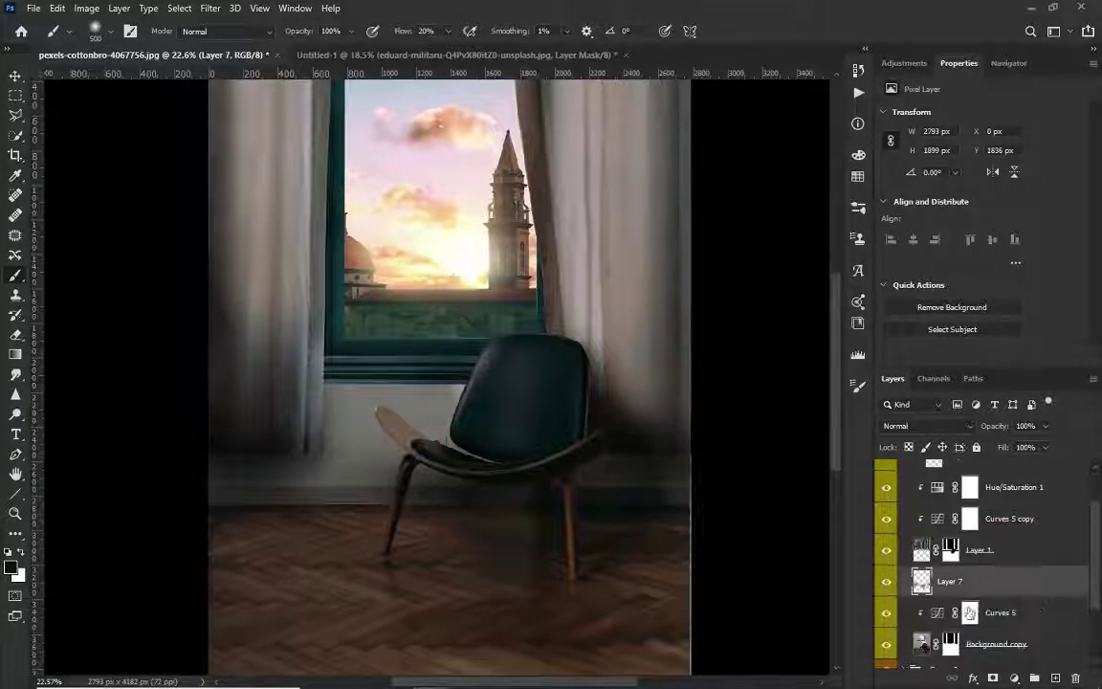
pyautogui.keyDown('alt'); pyautogui.click(332, 381); pyautogui.keyUp('alt')
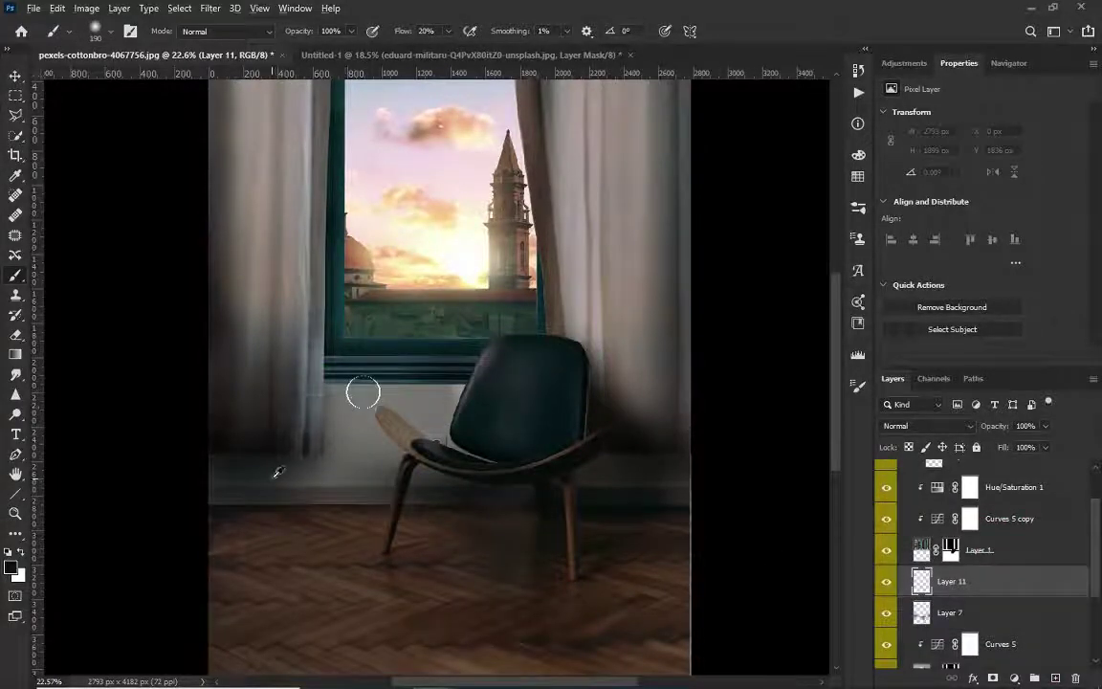
pyautogui.click(13, 567)
pyautogui.write('000000')
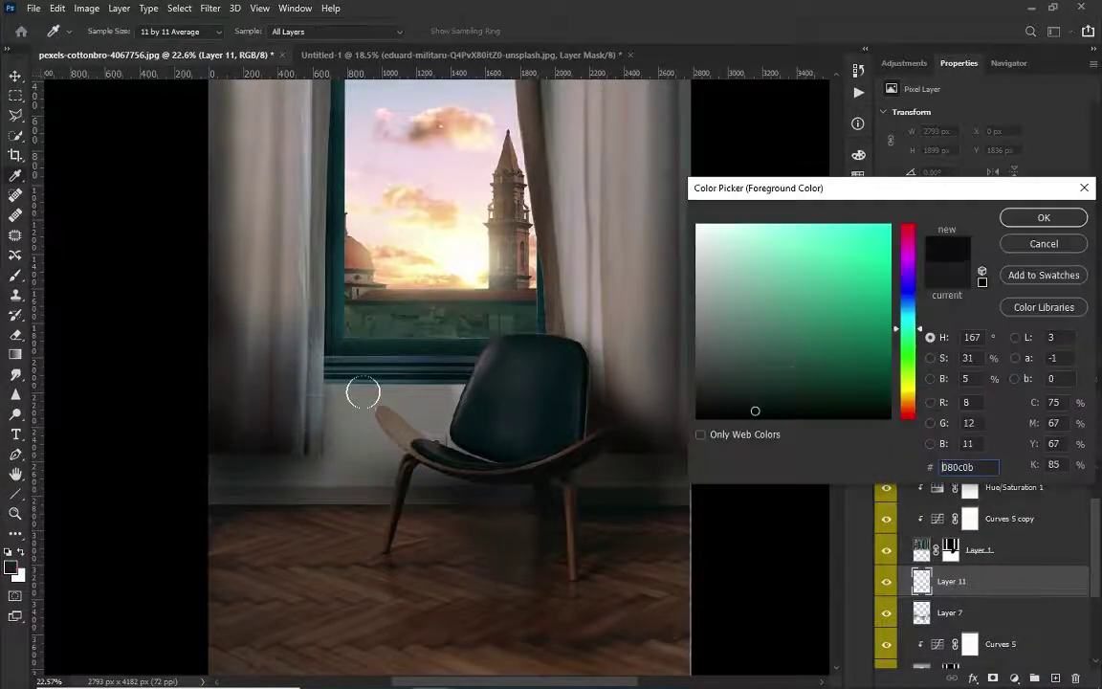
pyautogui.click(1041, 216)
# Step: Paint a dark shadow along the window sill with a soft brush
pyautogui.scroll(1, 349, 403)
pyautogui.scroll(3, 348, 403)
pyautogui.scroll(3, 313, 347)
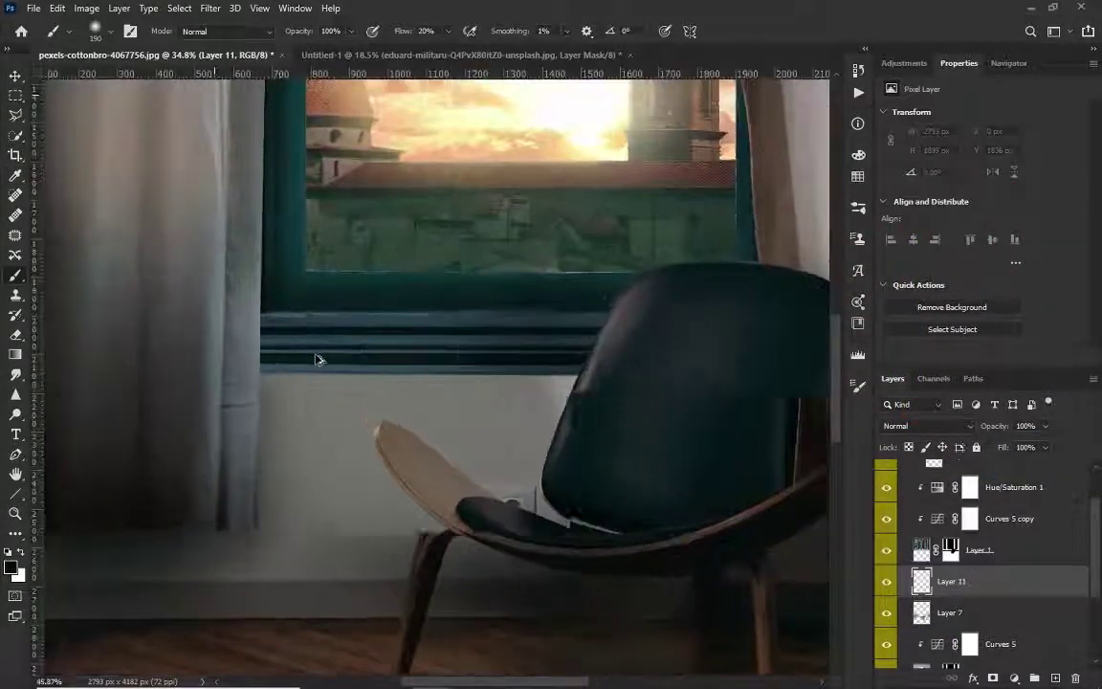
pyautogui.scroll(2, 320, 361)
pyautogui.rightClick(295, 361)
pyautogui.moveTo(249, 370); pyautogui.dragTo(728, 371)
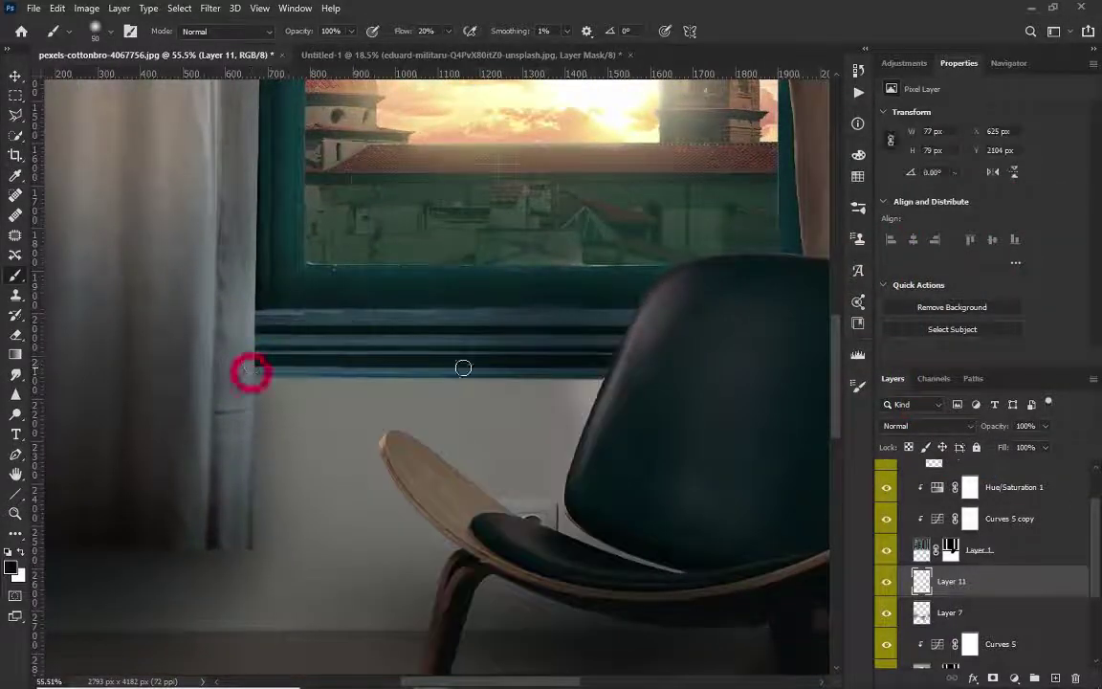
pyautogui.moveTo(266, 382); pyautogui.dragTo(616, 379)
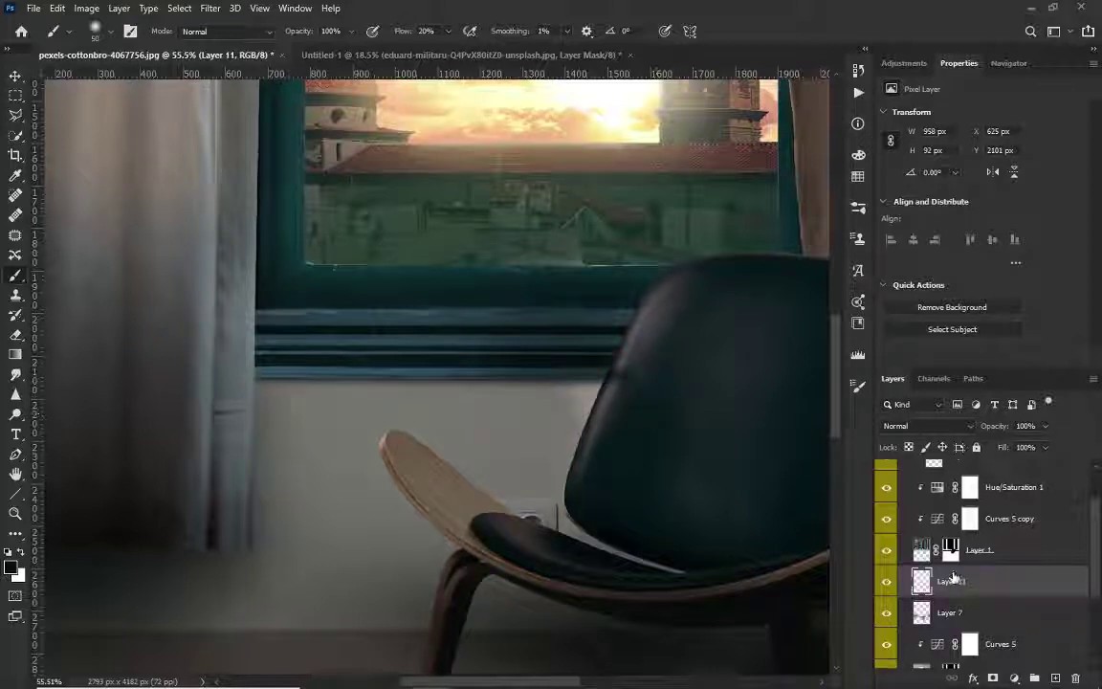
pyautogui.moveTo(244, 379); pyautogui.dragTo(536, 379)
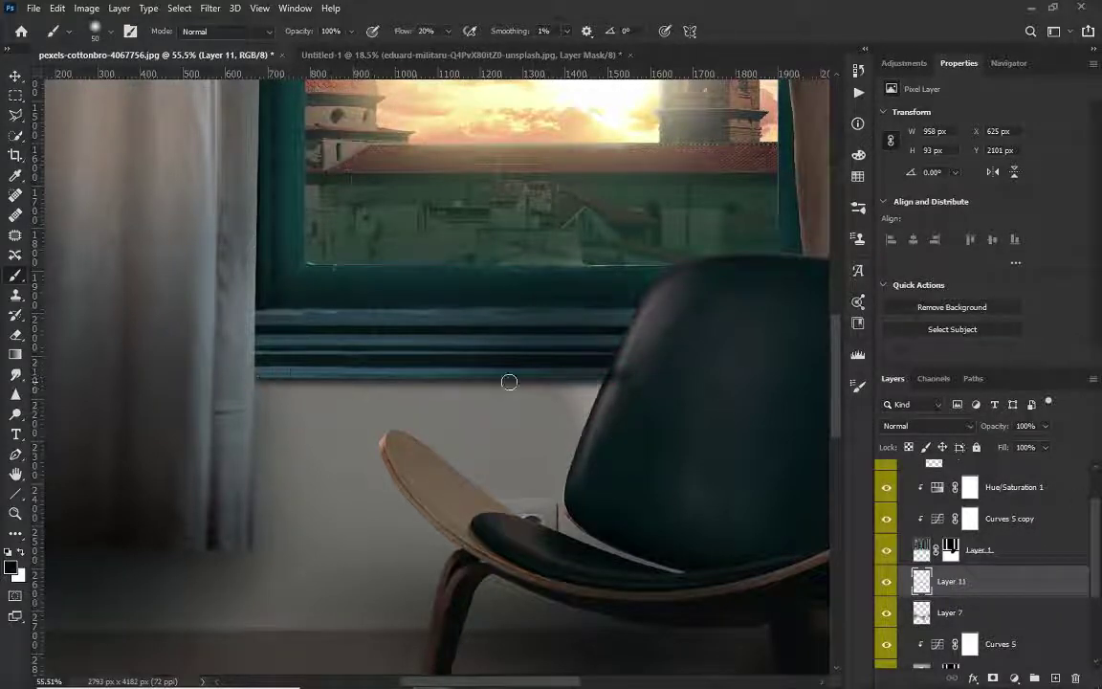
# Step: Erase the shadow where it overlaps the chair, then zoom out to see the whole room
pyautogui.scroll(1, 622, 390)
pyautogui.press('e')
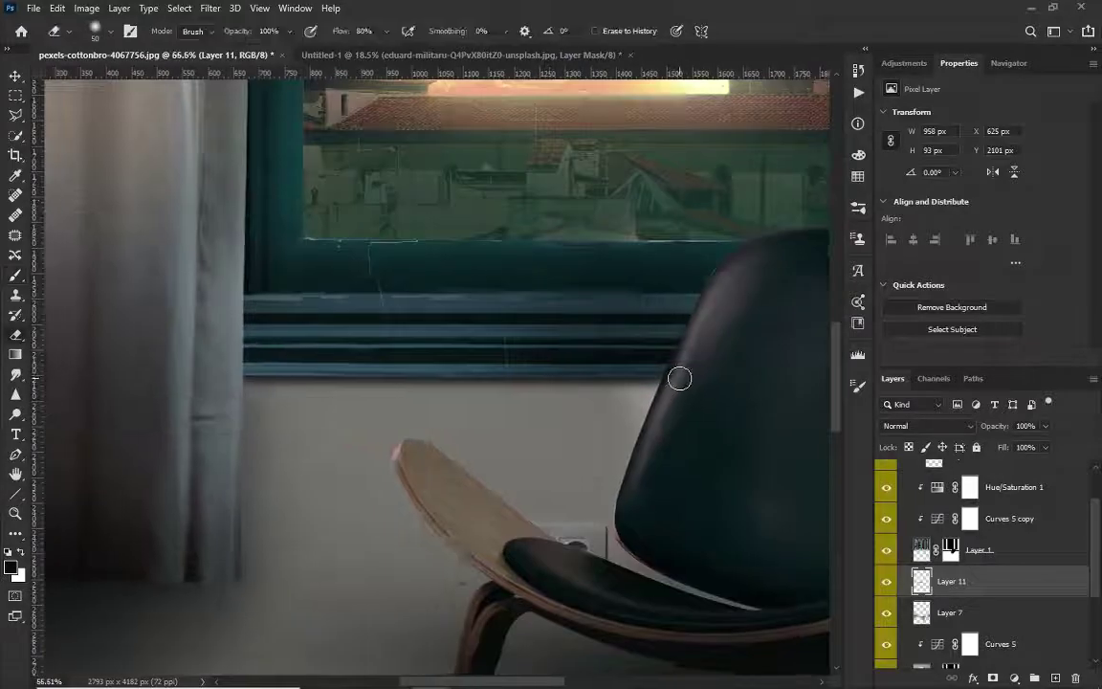
pyautogui.scroll(-2, 723, 395)
pyautogui.scroll(-1, 733, 387)
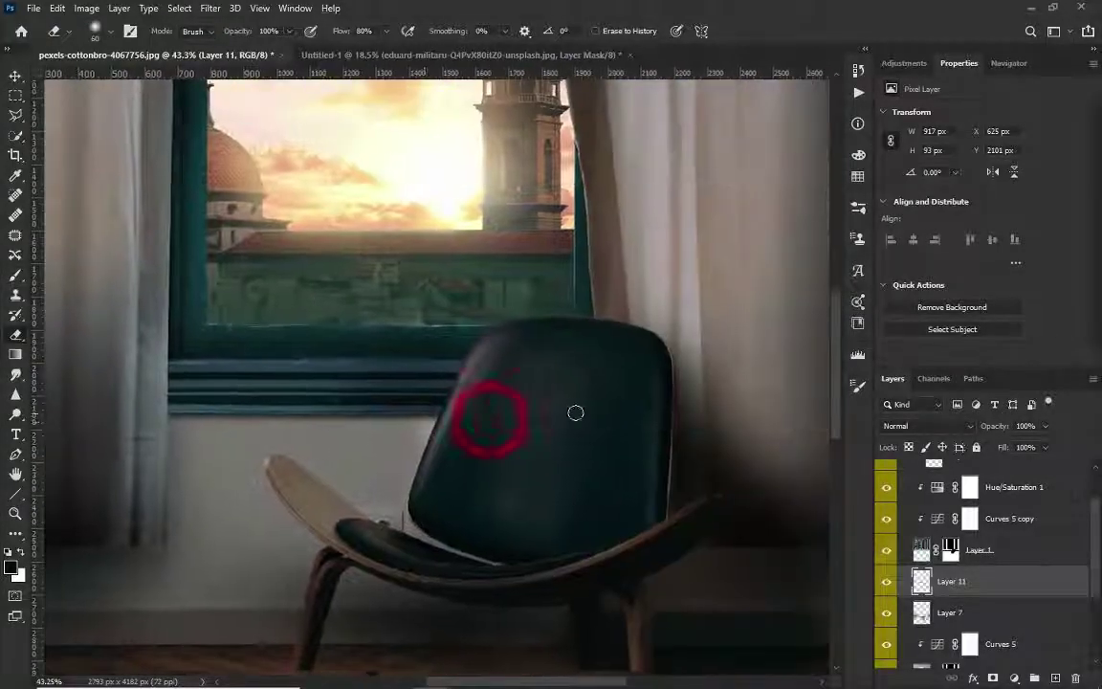
pyautogui.scroll(-1, 576, 410)
pyautogui.scroll(-1, 583, 418)
pyautogui.scroll(-1, 586, 418)
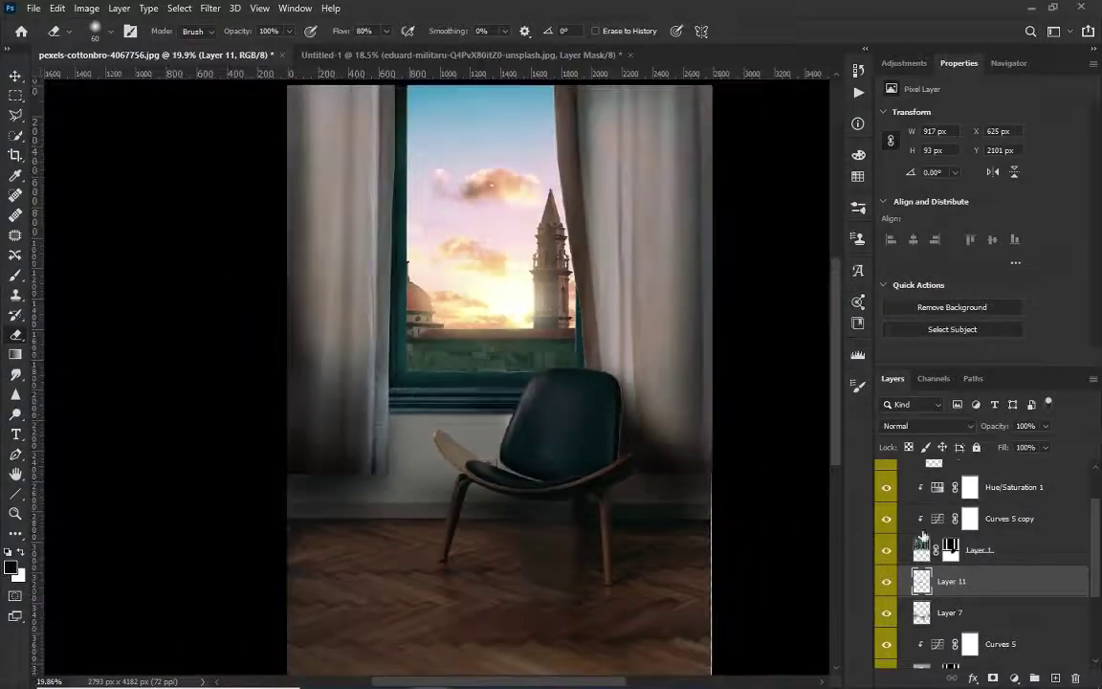
pyautogui.scroll(1, 923, 536)
pyautogui.scroll(-1, 587, 352)
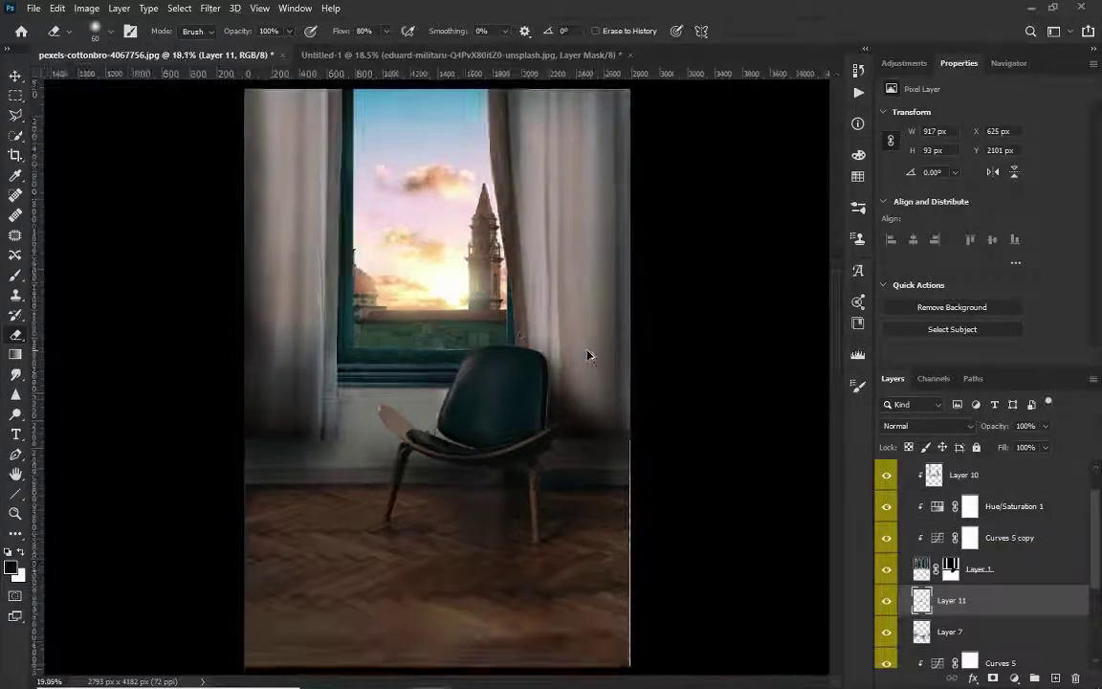
pyautogui.scroll(2, 462, 339)
pyautogui.scroll(-1, 526, 342)
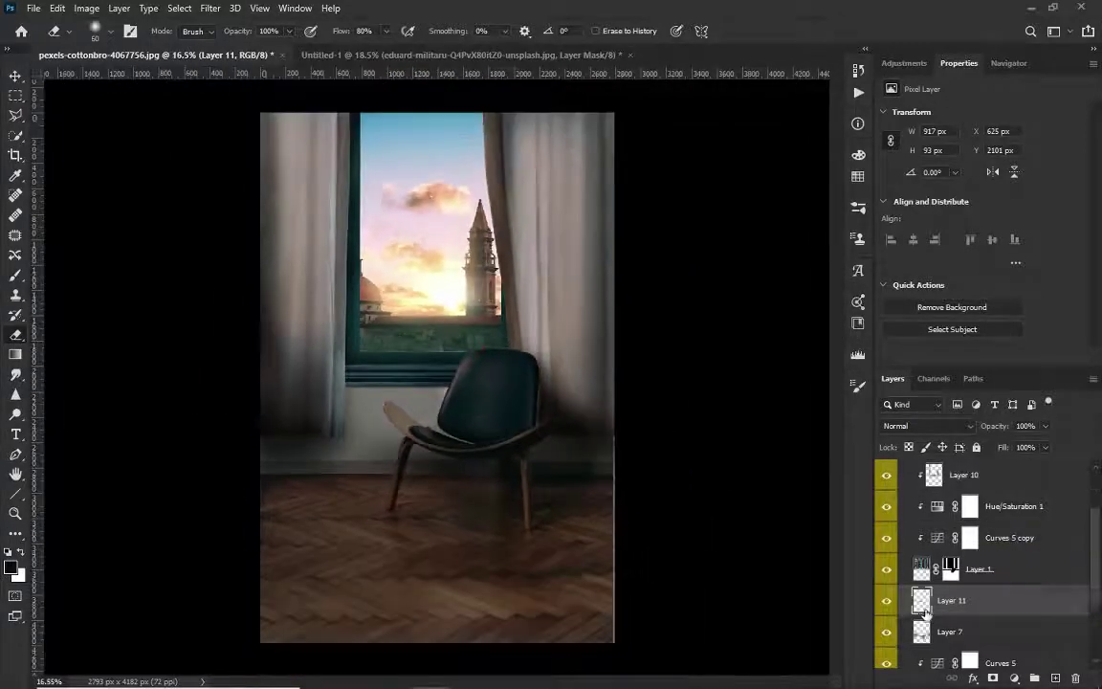
pyautogui.scroll(-4, 903, 637)
# Step: Inside Group 2, slightly lift the highlights on the Curves 4 tone curve
pyautogui.click(904, 644)
pyautogui.scroll(-2, 919, 613)
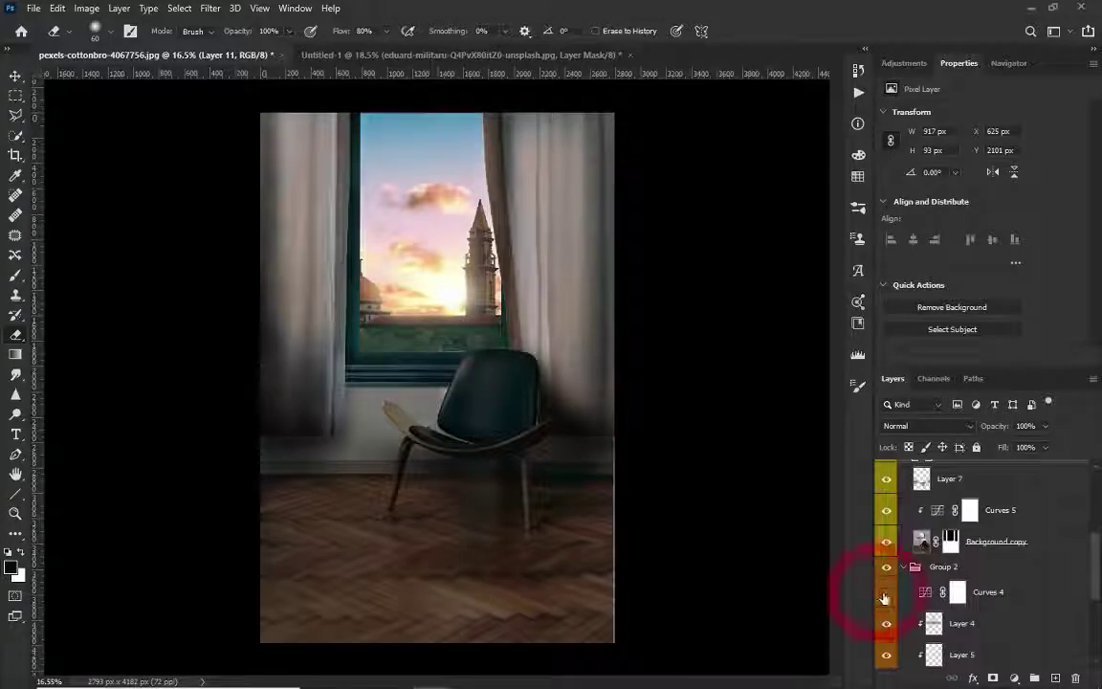
pyautogui.click(928, 595)
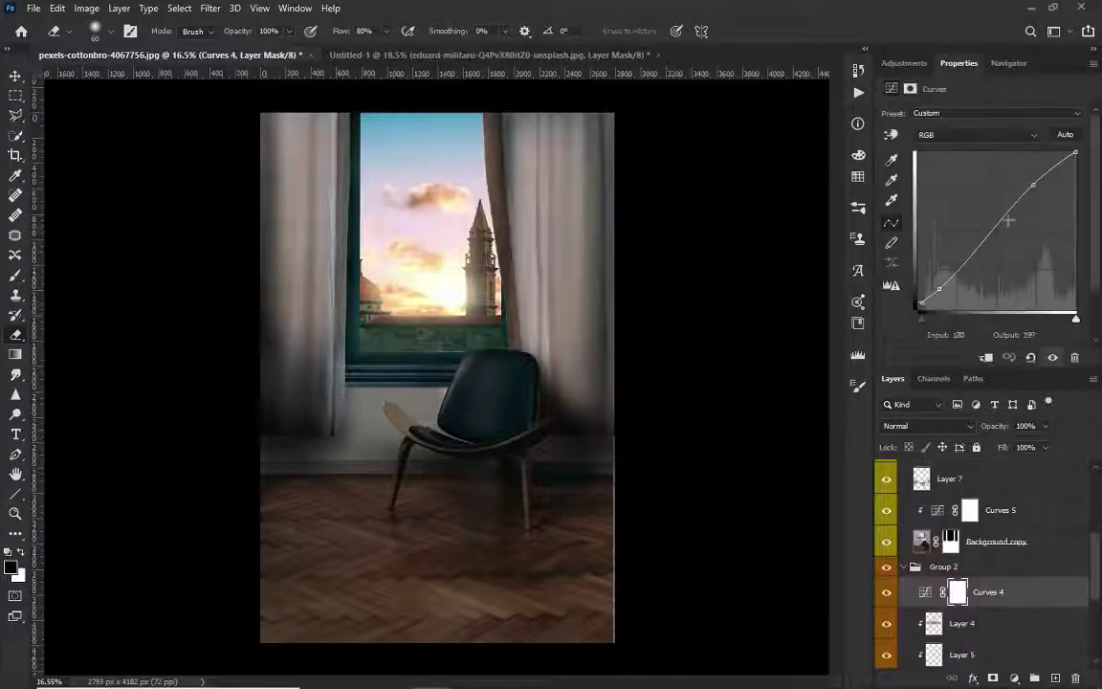
pyautogui.click(939, 289)
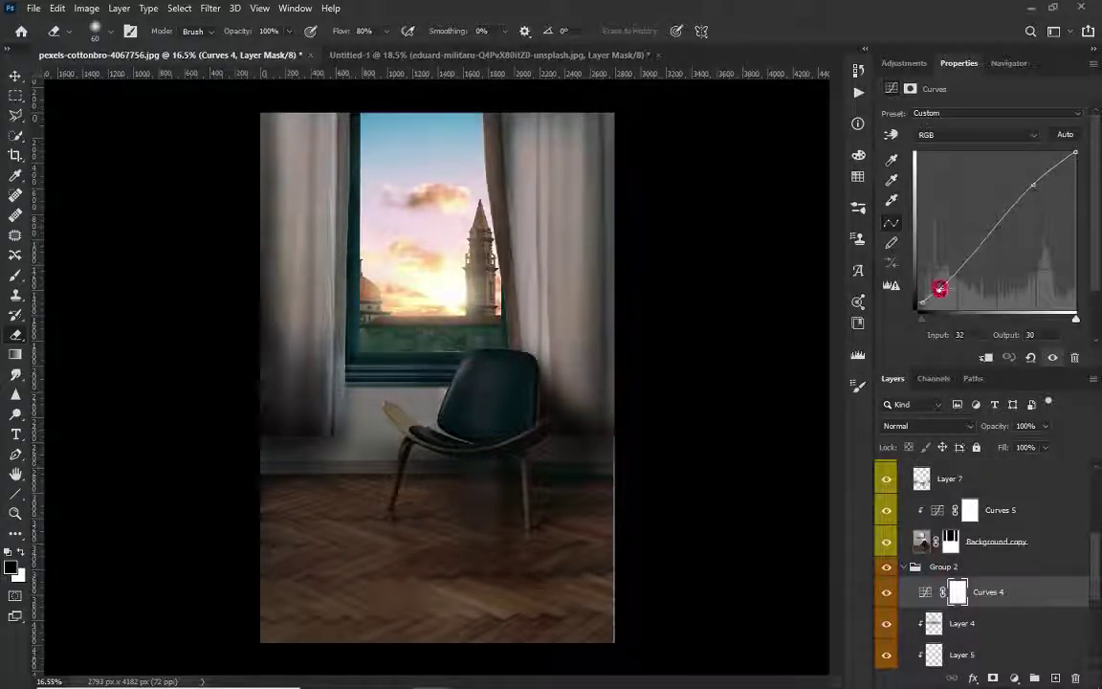
pyautogui.click(1039, 186)
pyautogui.click(910, 568)
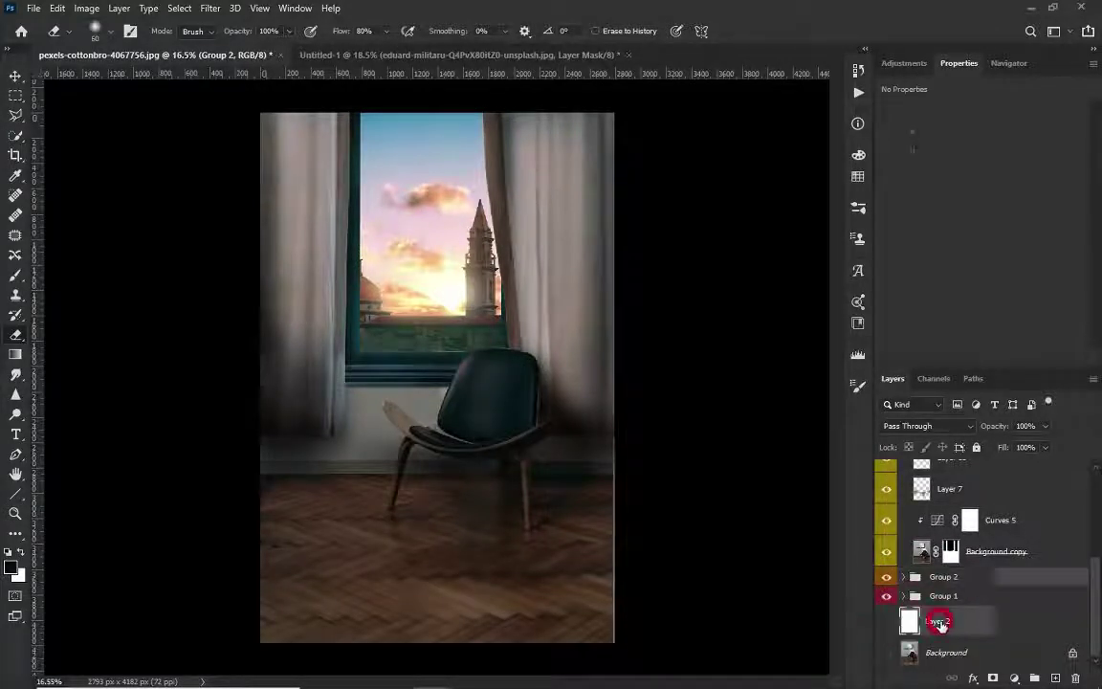
# Step: Delete the white Layer 2 and unlock the Background into Layer 0
pyautogui.moveTo(933, 622); pyautogui.dragTo(1076, 677)
pyautogui.doubleClick(903, 653)
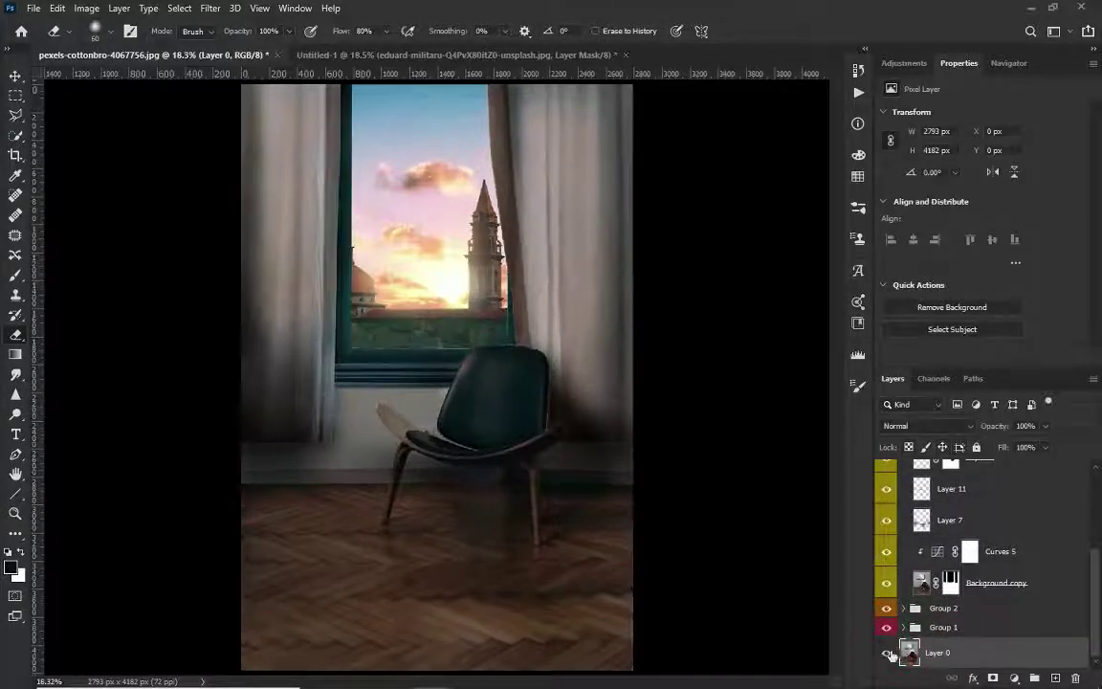
pyautogui.keyDown('alt'); pyautogui.click(886, 652); pyautogui.keyUp('alt')
pyautogui.scroll(1, 453, 442)
pyautogui.scroll(2, 451, 389)
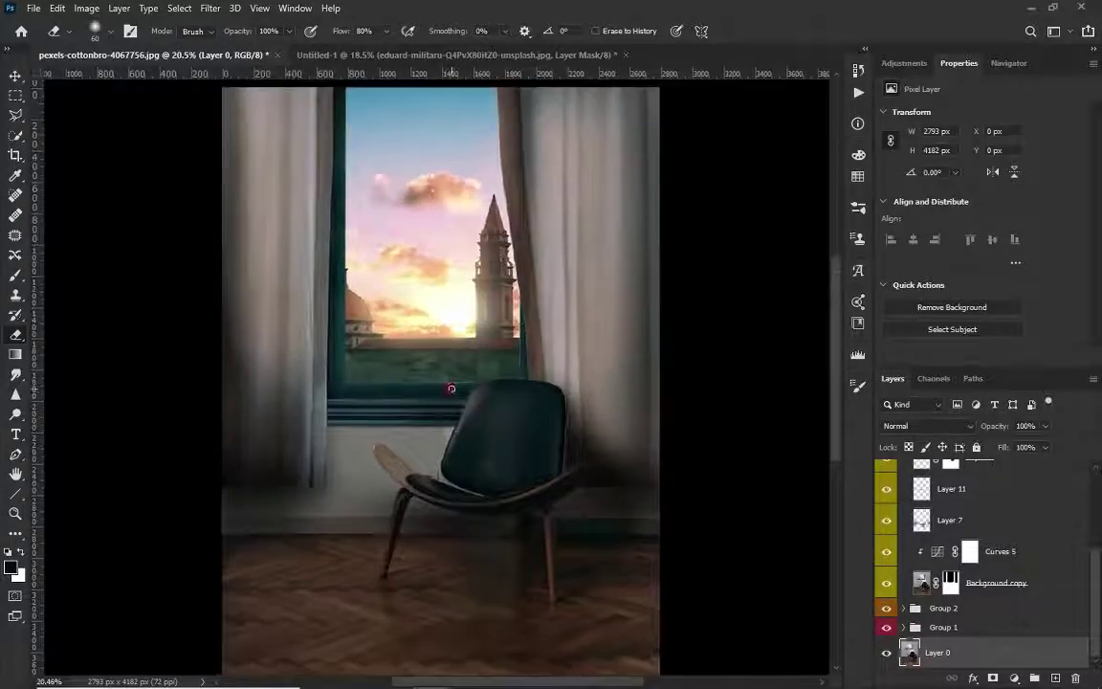
# Step: Glance at the Untitled-1 document, then return and make Layer 11 active
pyautogui.click(450, 55)
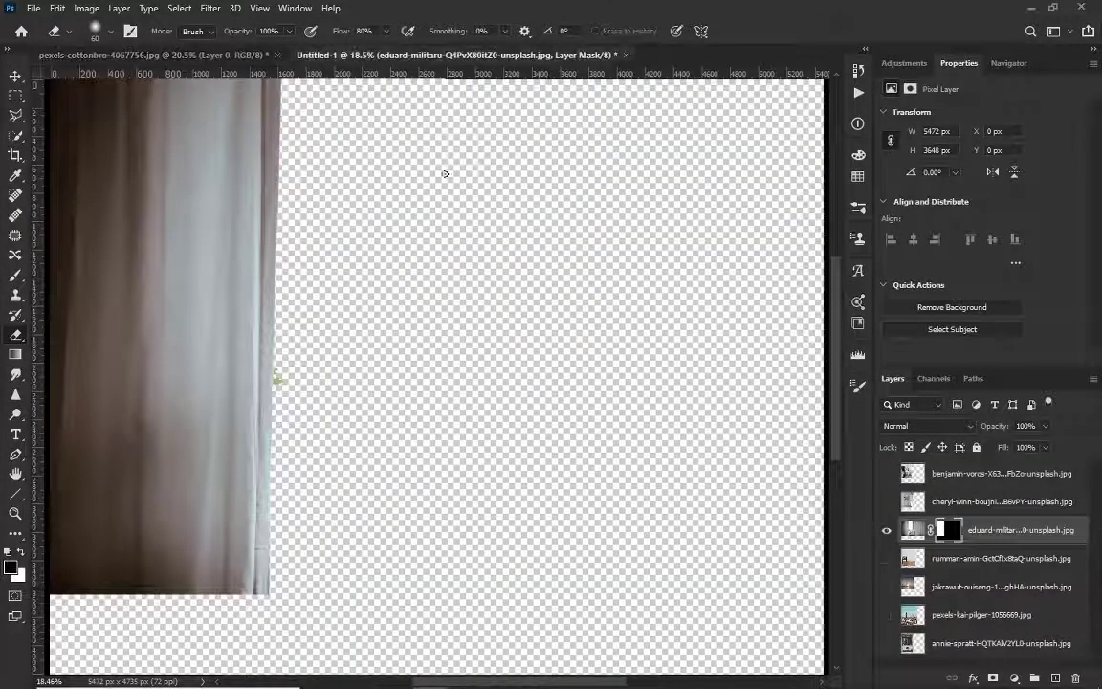
pyautogui.click(153, 54)
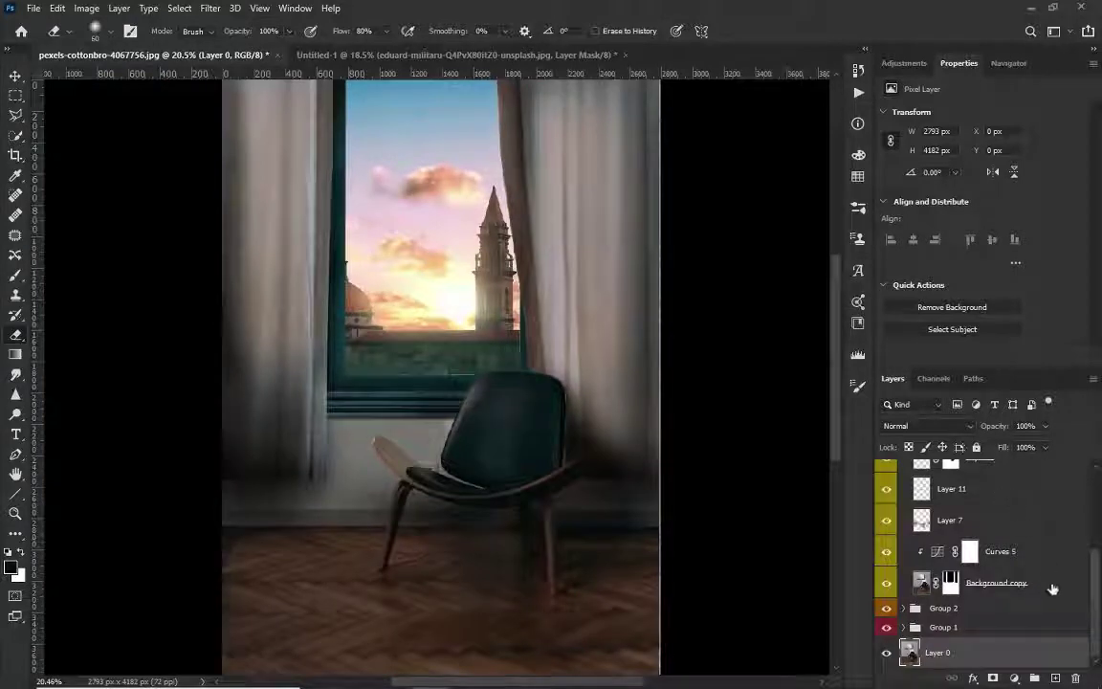
pyautogui.scroll(1, 991, 545)
pyautogui.click(951, 528)
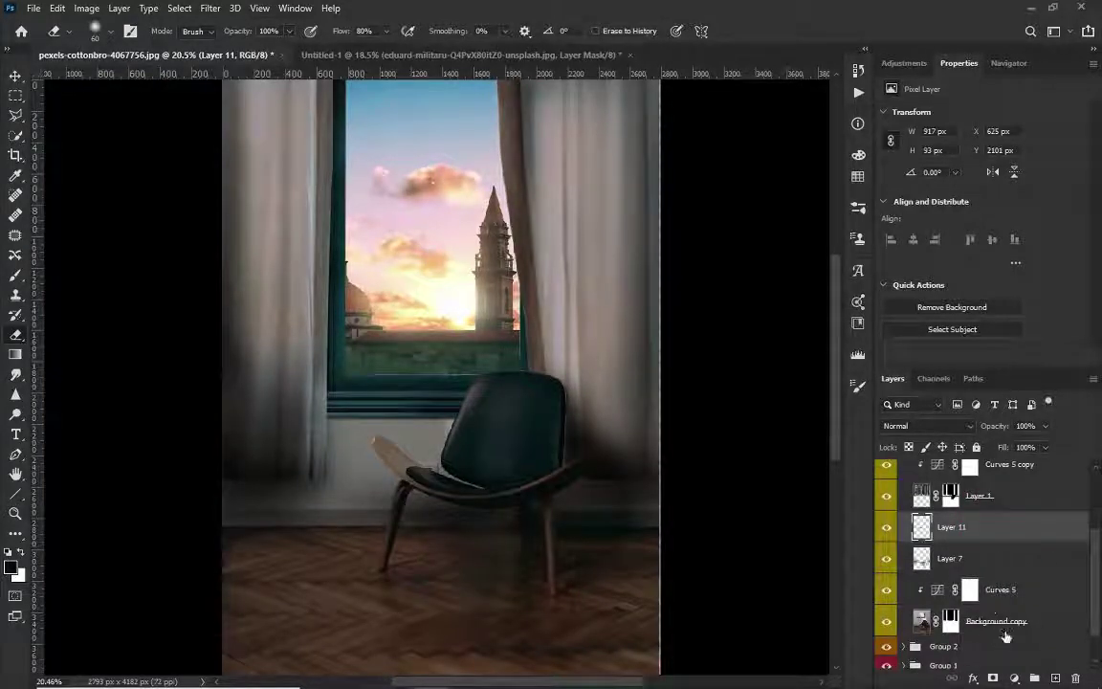
# Step: Add a Selective Color adjustment on Neutrals, placed above and clipped to Curves 5
pyautogui.click(1016, 677)
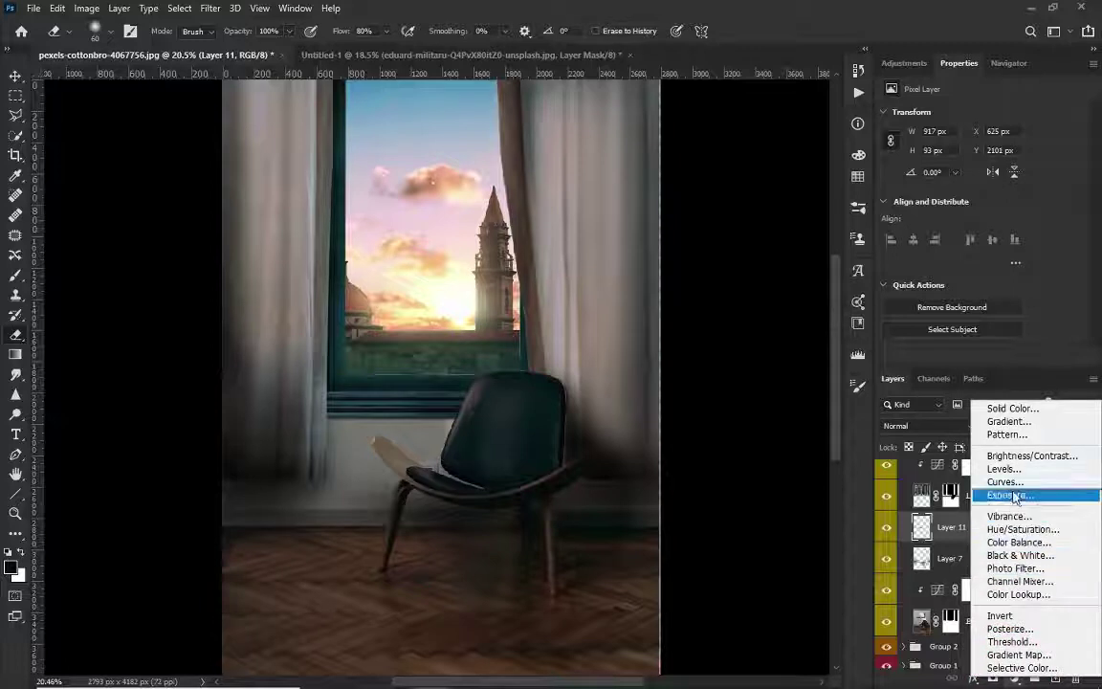
pyautogui.click(1019, 667)
pyautogui.click(985, 129)
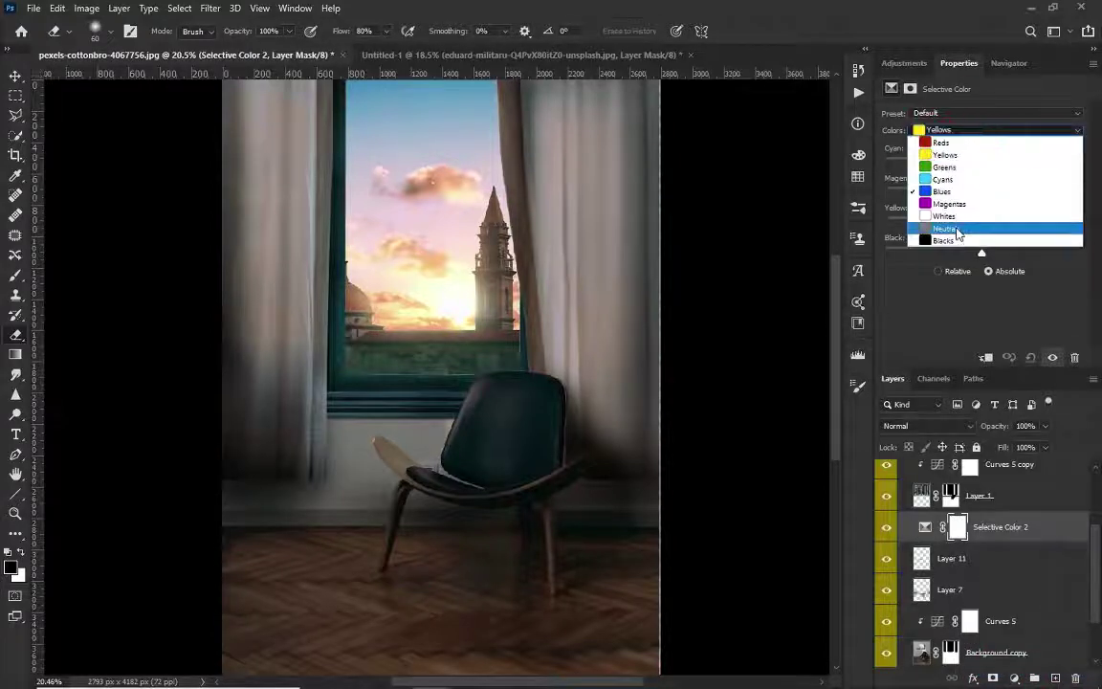
pyautogui.click(957, 228)
pyautogui.moveTo(981, 163); pyautogui.dragTo(987, 167)
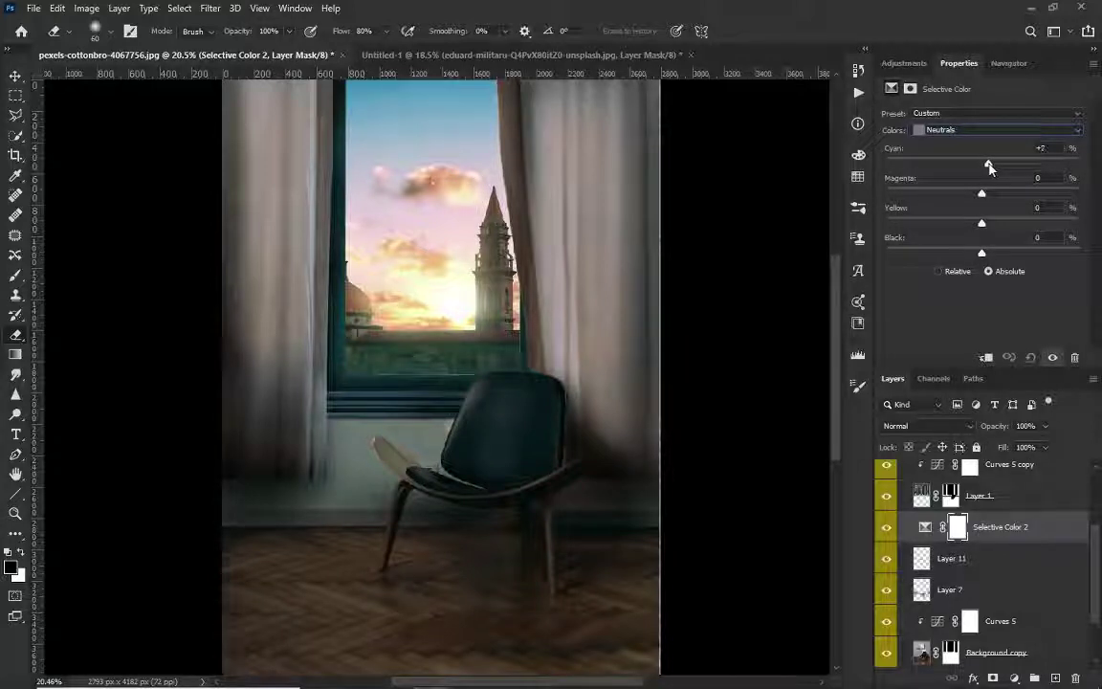
pyautogui.moveTo(1032, 531); pyautogui.dragTo(1000, 605)
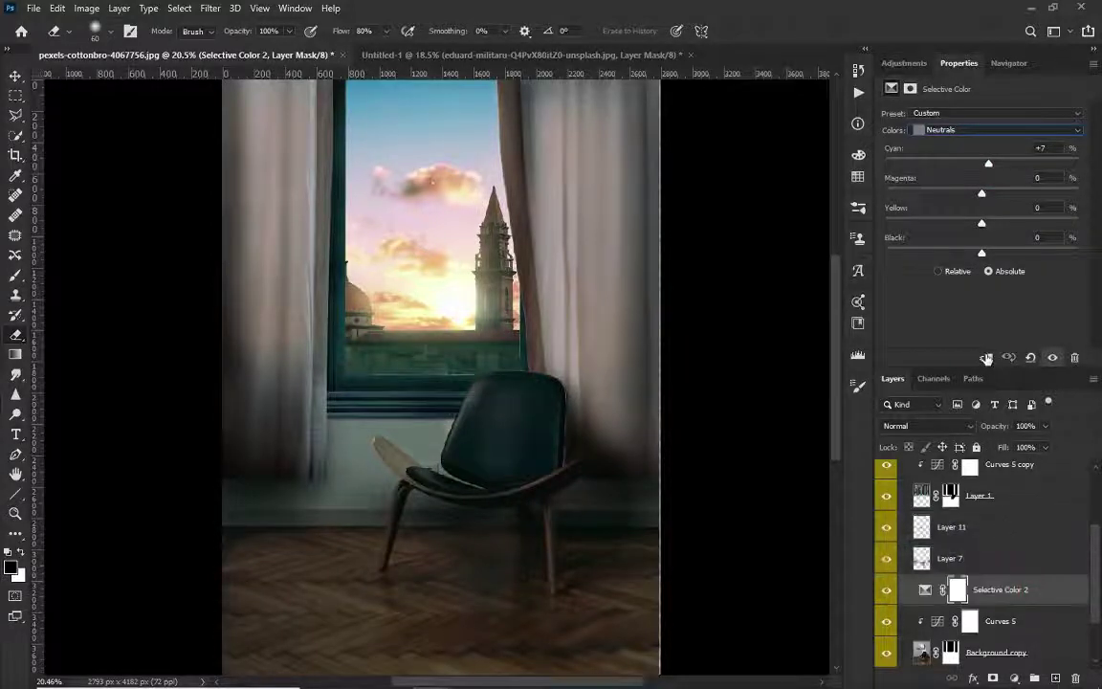
pyautogui.click(987, 358)
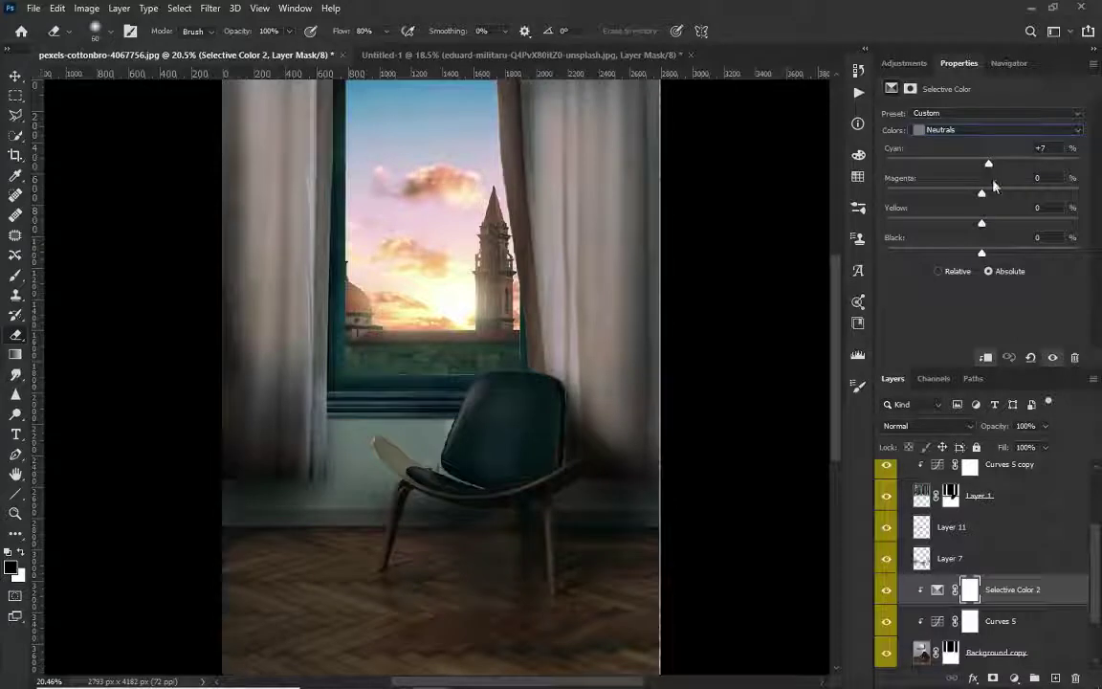
# Step: Set the Neutrals to Cyan +17, Magenta +14, Yellow -8, Black -1
pyautogui.moveTo(995, 166); pyautogui.dragTo(998, 168)
pyautogui.moveTo(987, 201); pyautogui.dragTo(1000, 197)
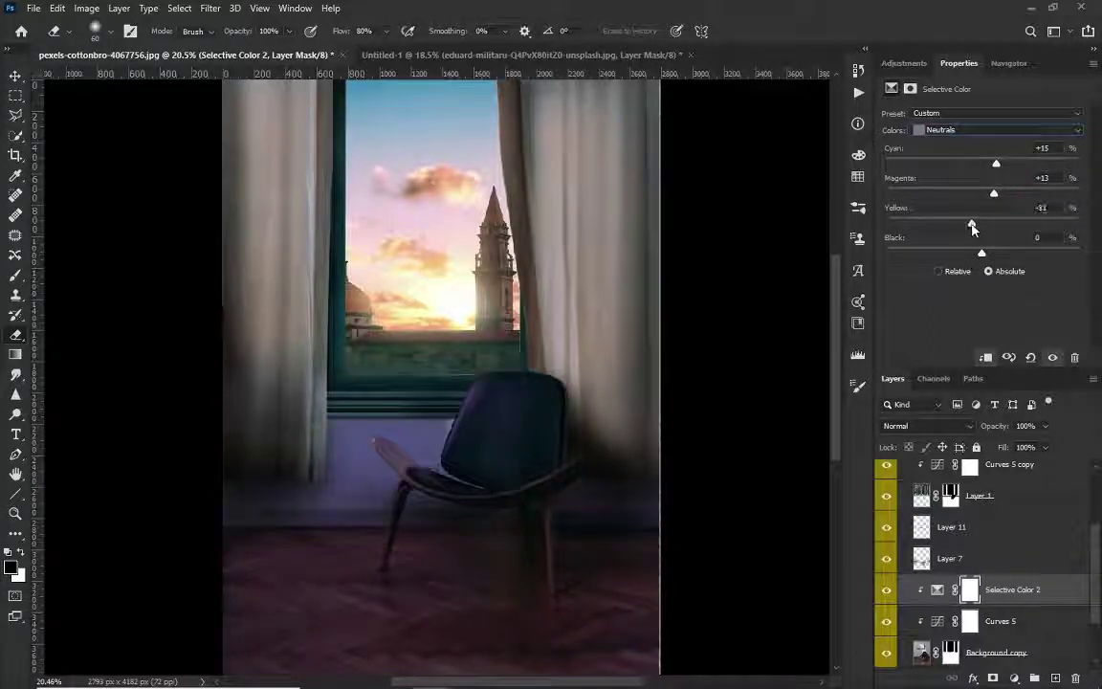
pyautogui.moveTo(972, 228); pyautogui.dragTo(981, 253)
pyautogui.moveTo(993, 193); pyautogui.dragTo(996, 195)
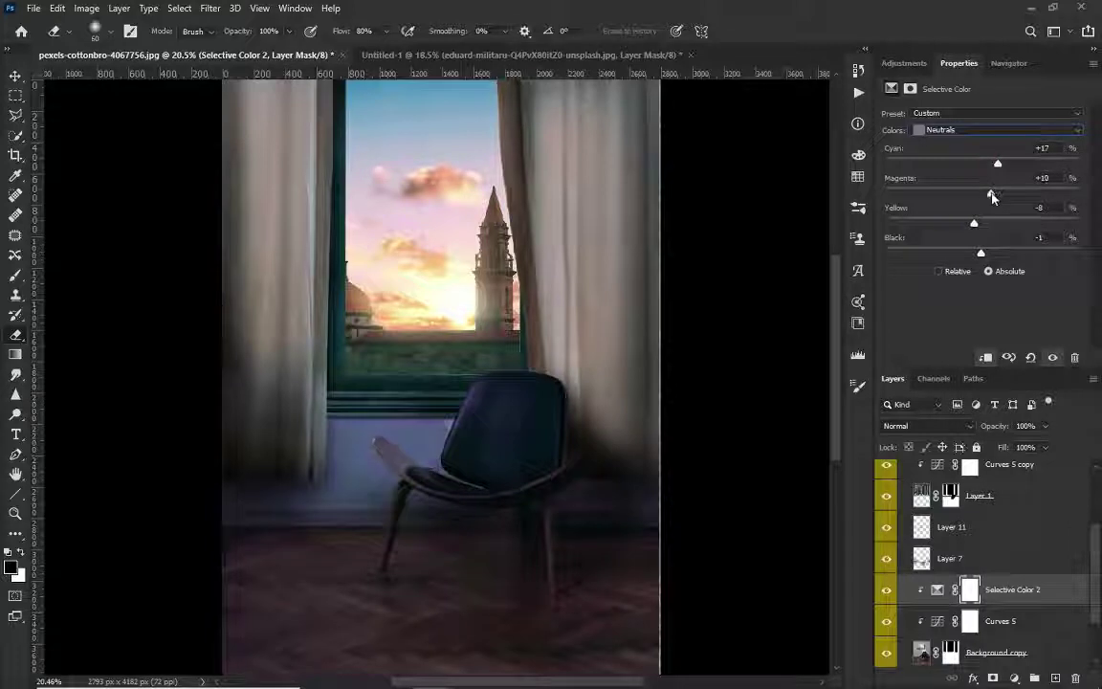
# Step: Invert the mask and draw a gradient revealing the purple tint on the lower wall and floor
pyautogui.hotkey('ctrl', 'i')
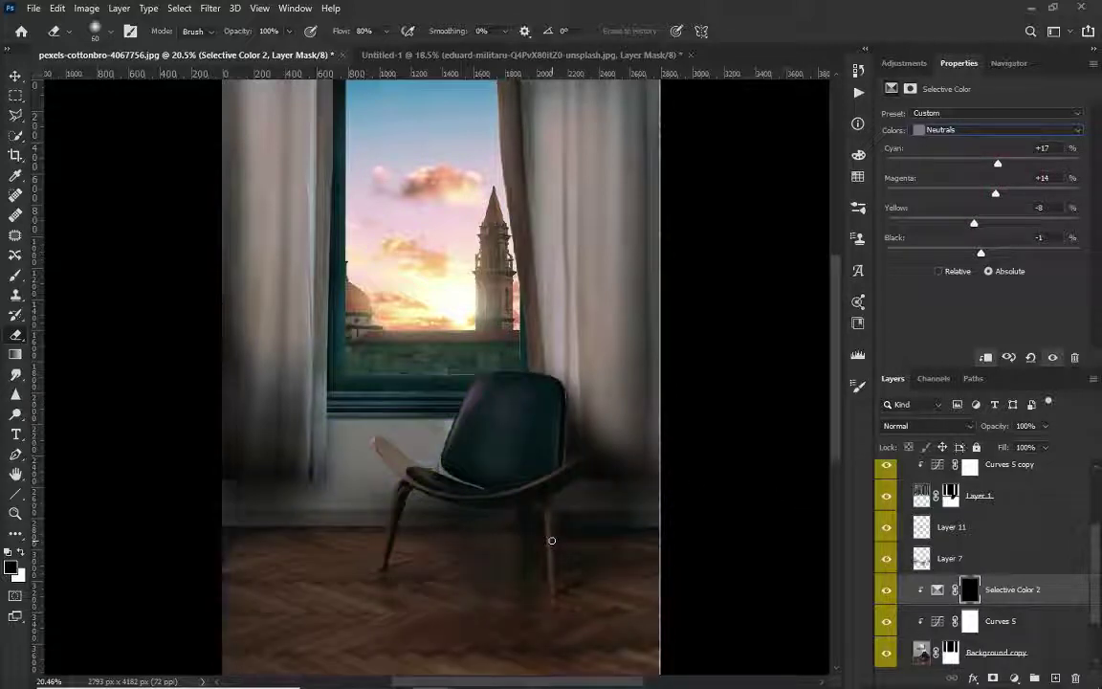
pyautogui.press('g')
pyautogui.moveTo(367, 500); pyautogui.dragTo(603, 499)
pyautogui.moveTo(320, 595); pyautogui.dragTo(664, 581)
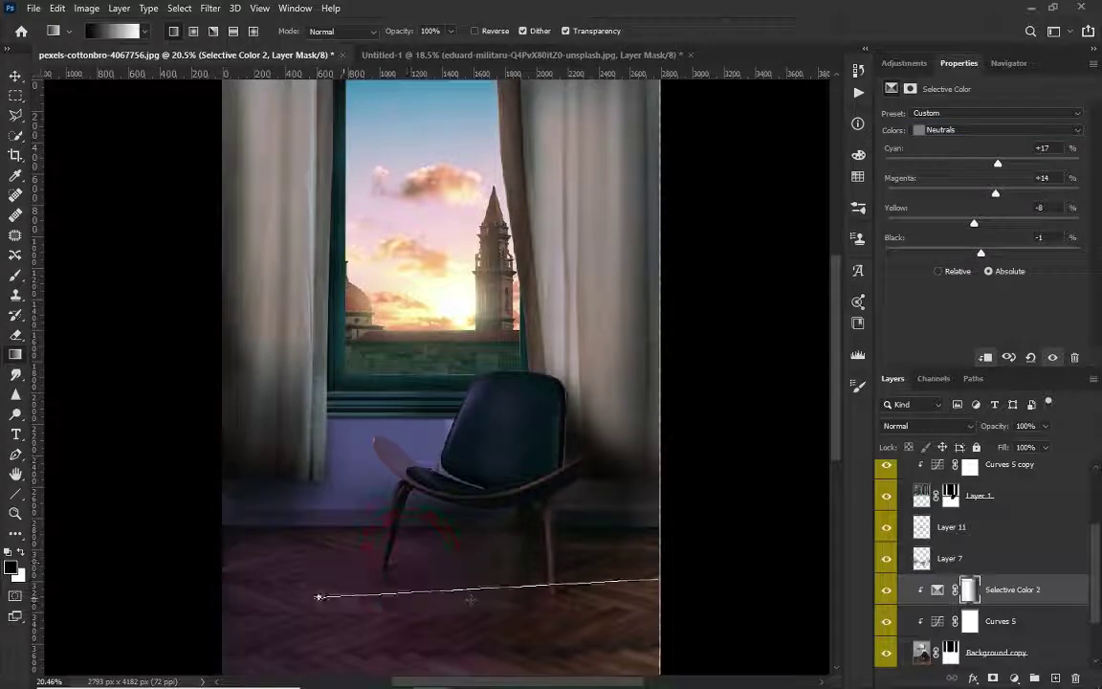
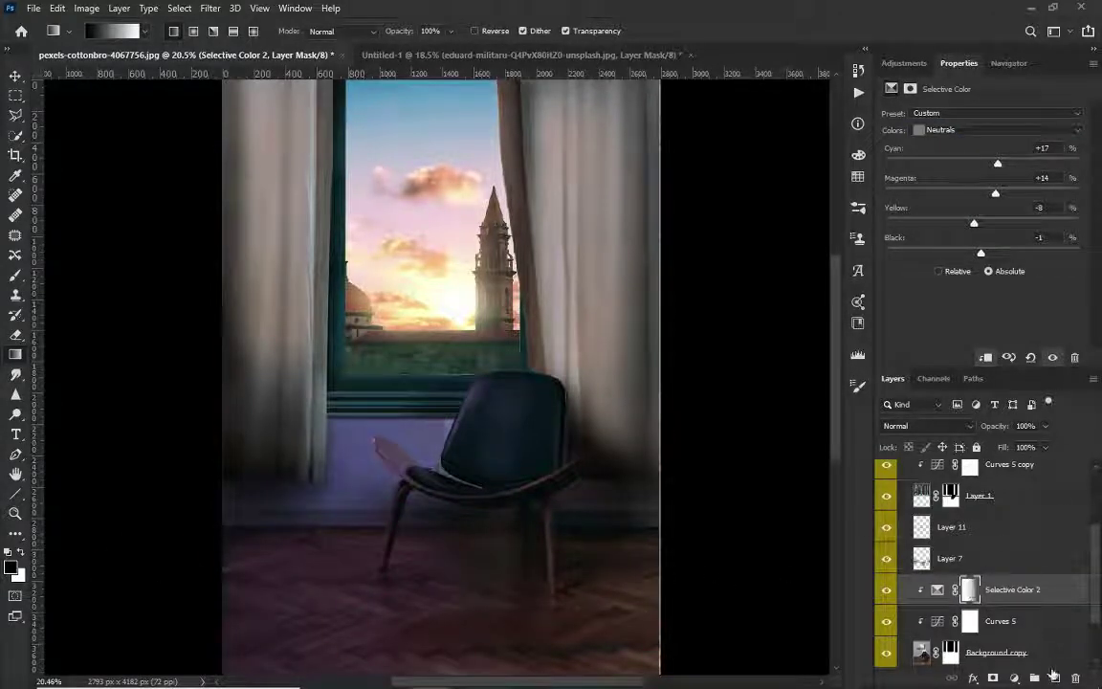
# Step: Add a new layer filled black, clipped to Selective Color 2 and set to Multiply
pyautogui.click(1055, 678)
pyautogui.hotkey('shift', 'F5')
pyautogui.press('Return')
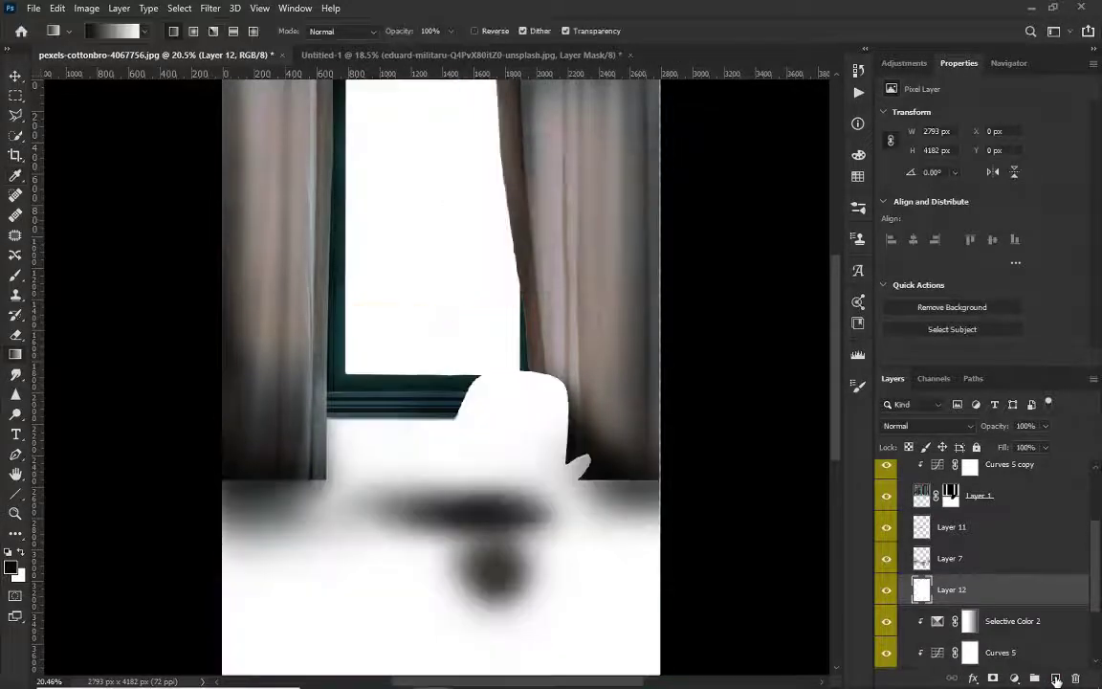
pyautogui.hotkey('ctrl', 'i')
pyautogui.hotkey('ctrl', 'alt', 'g')
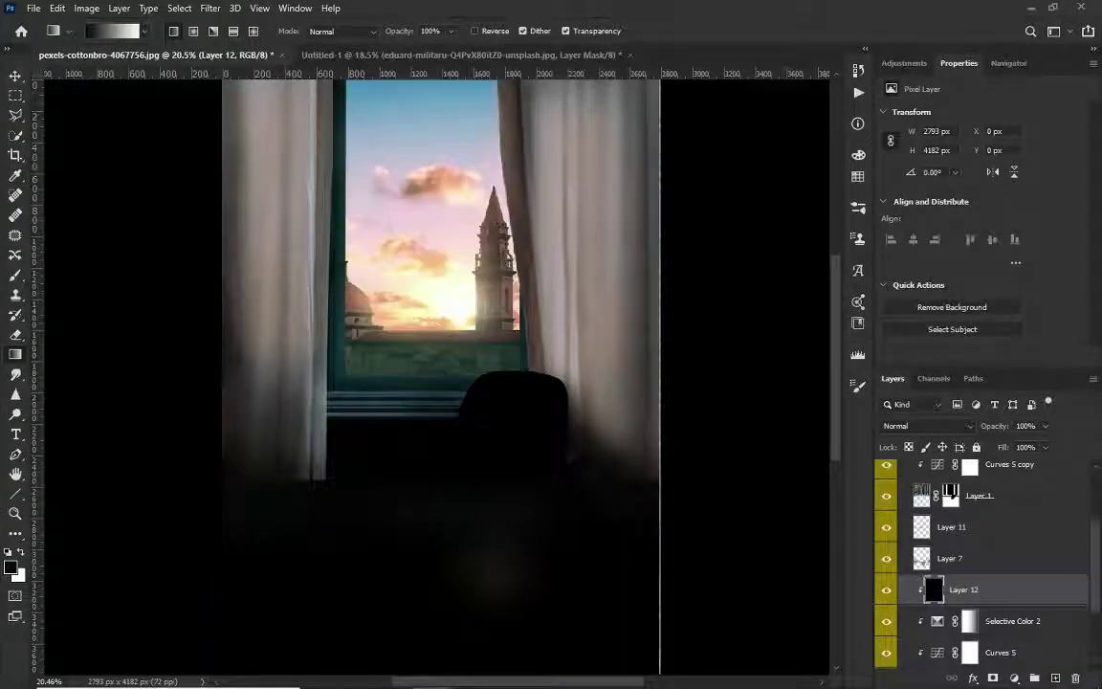
pyautogui.click(928, 426)
pyautogui.click(922, 363)
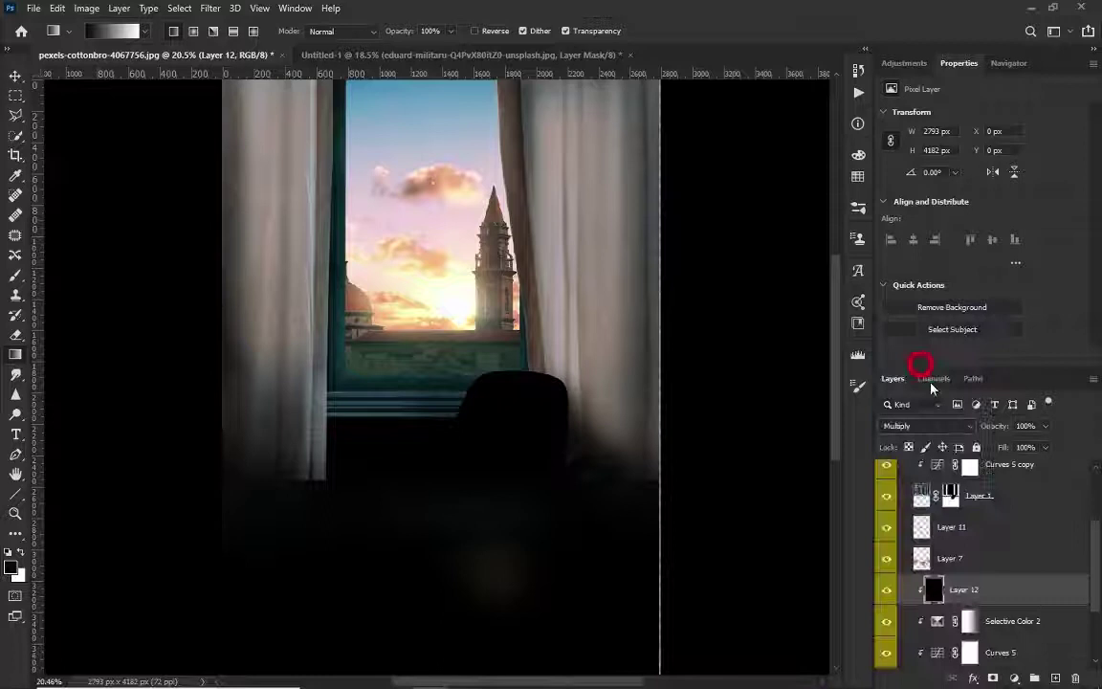
# Step: Gradient-mask the black layer to reveal chair and floor, lower opacity to 83%, and move Selective Color 2 above it
pyautogui.click(942, 585)
pyautogui.moveTo(706, 526); pyautogui.dragTo(494, 543)
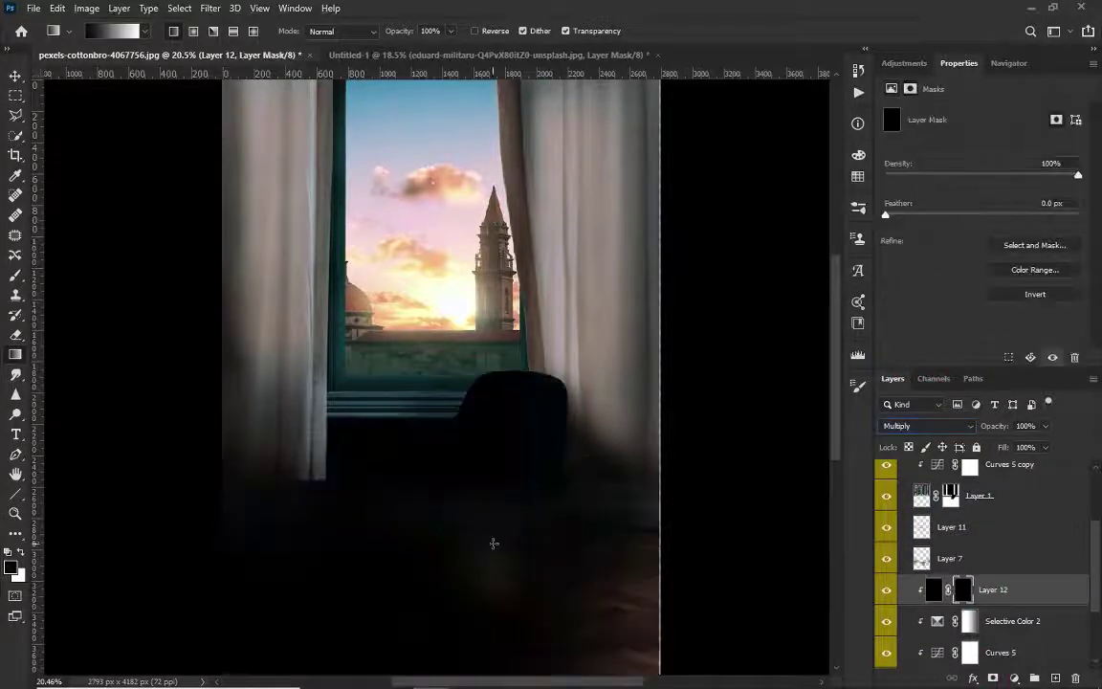
pyautogui.press('x')
pyautogui.moveTo(654, 513); pyautogui.dragTo(493, 521)
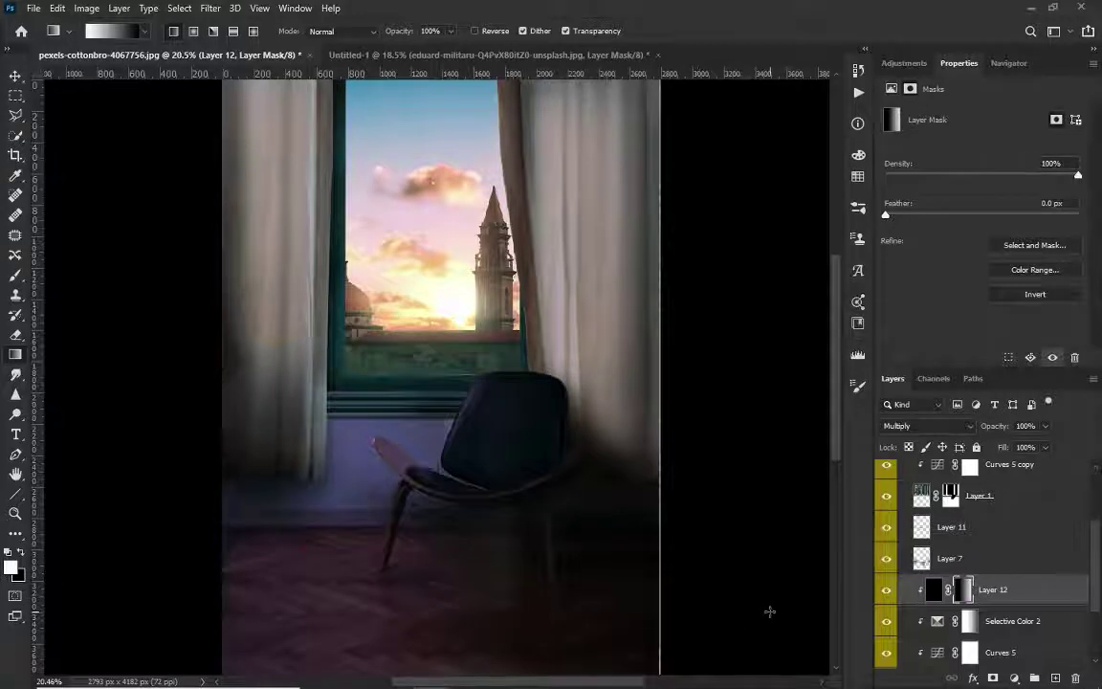
pyautogui.moveTo(769, 610); pyautogui.dragTo(522, 614)
pyautogui.moveTo(824, 617); pyautogui.dragTo(430, 603)
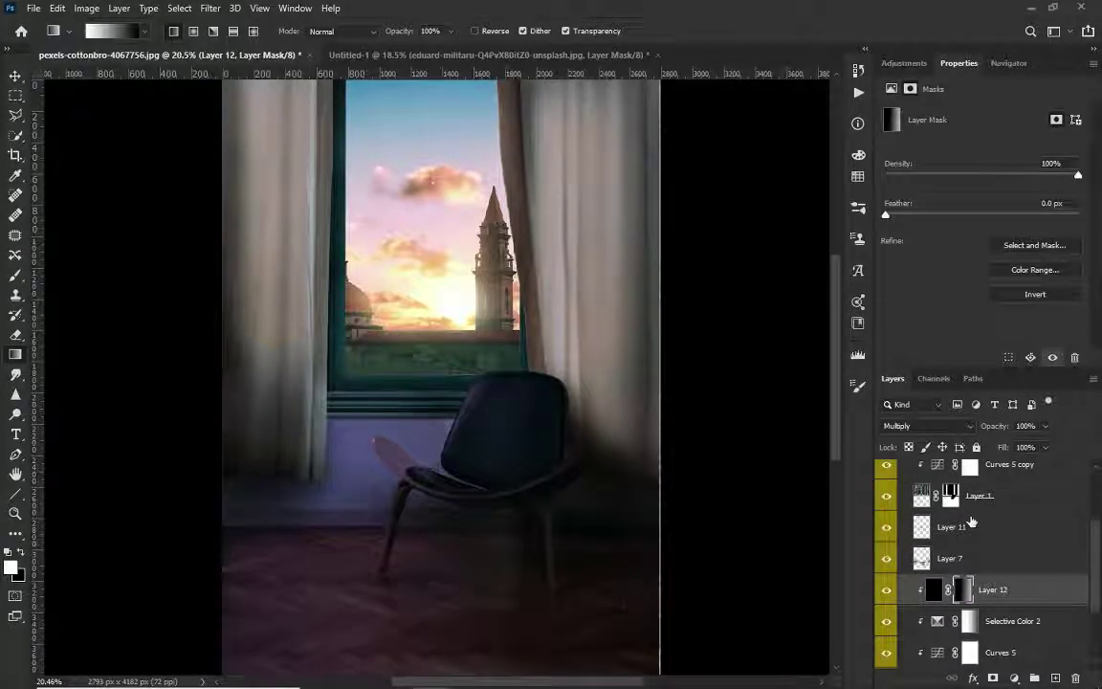
pyautogui.moveTo(1047, 426)
pyautogui.mouseDown()
pyautogui.moveTo(1020, 450)
pyautogui.moveTo(1034, 458)
pyautogui.mouseUp()
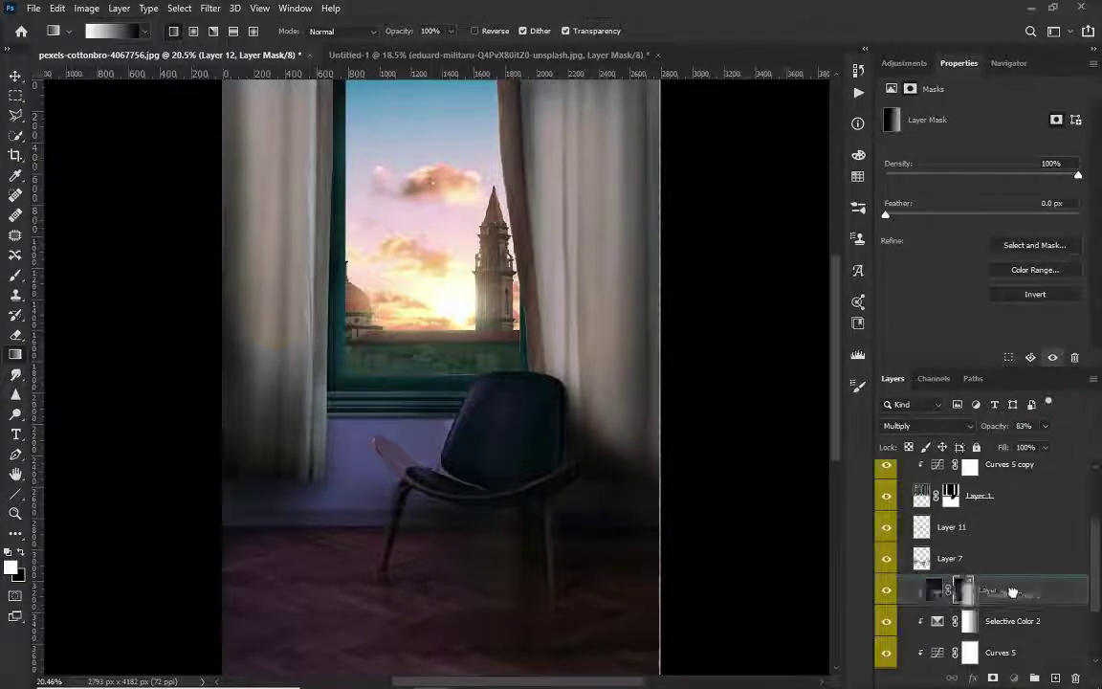
pyautogui.moveTo(1013, 621); pyautogui.dragTo(1014, 579)
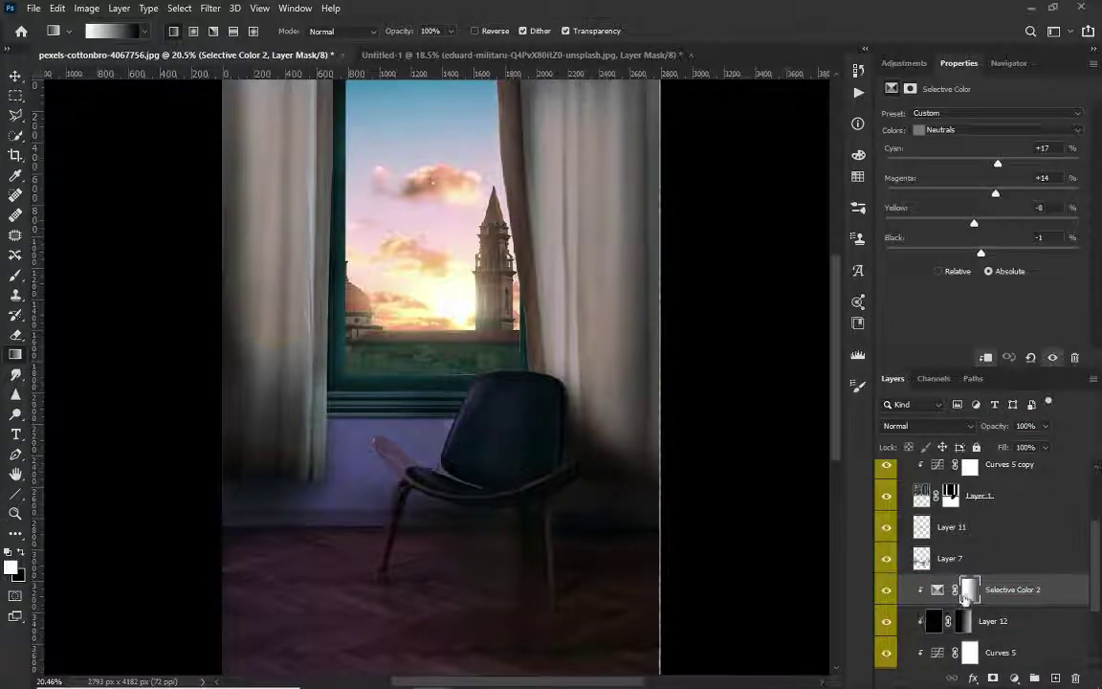
# Step: Duplicate Selective Color 2 as a clipped copy with its mask disabled at 11% opacity
pyautogui.click(969, 590)
pyautogui.hotkey('ctrl', 'j')
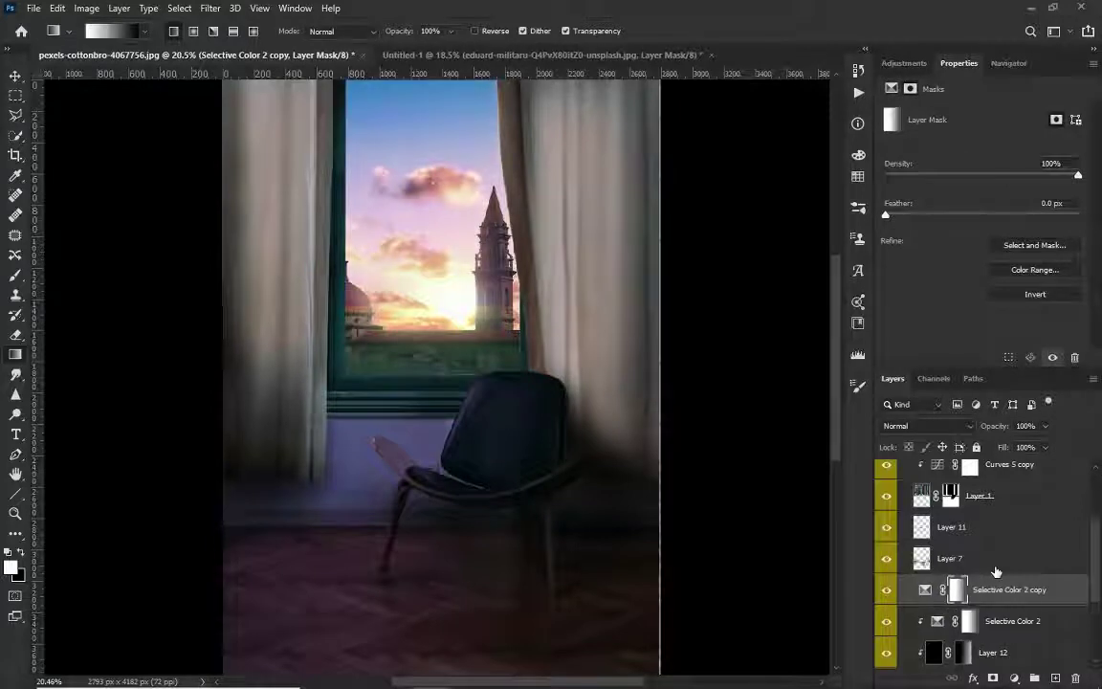
pyautogui.hotkey('ctrl', 'alt', 'g')
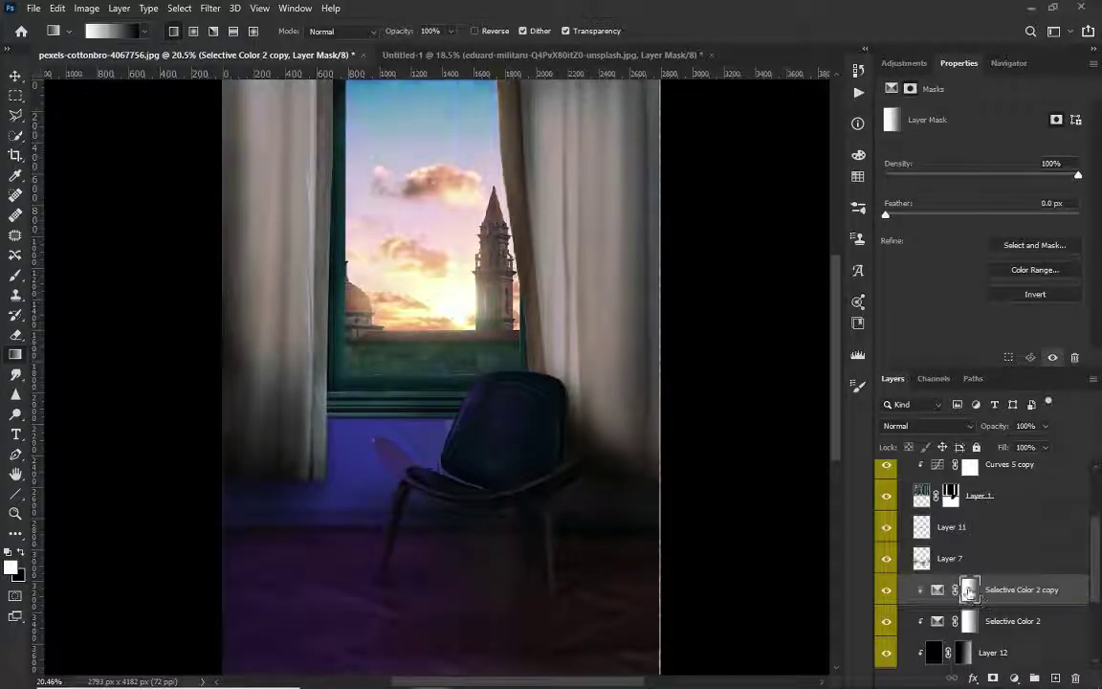
pyautogui.keyDown('shift'); pyautogui.click(968, 590); pyautogui.keyUp('shift')
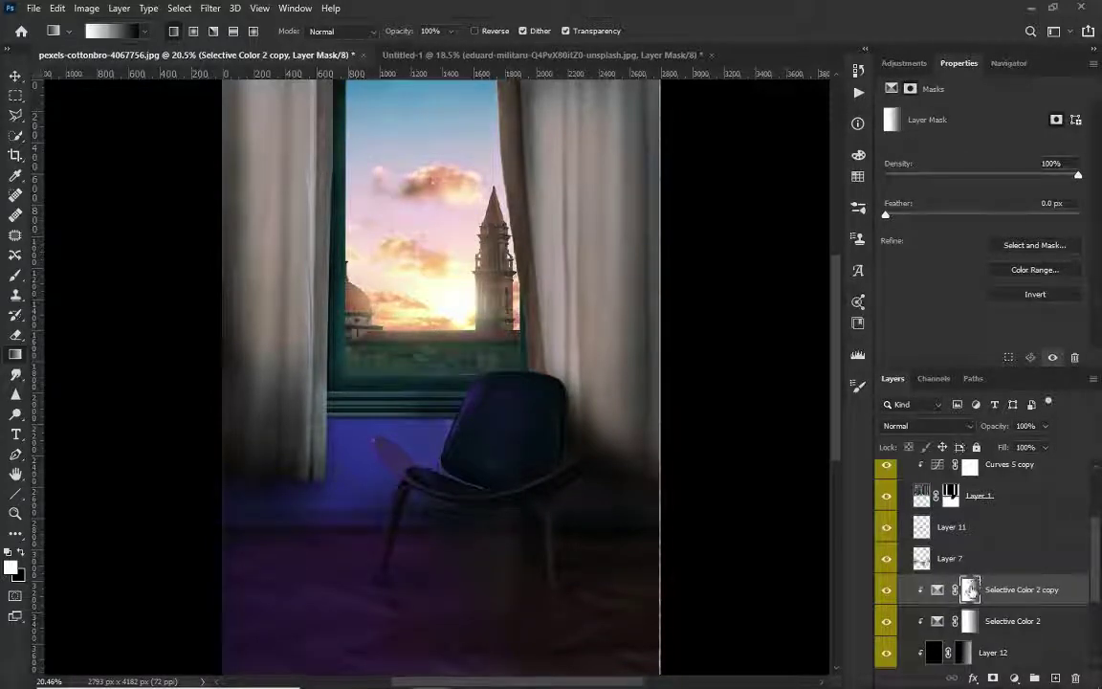
pyautogui.click(1045, 426)
pyautogui.moveTo(1050, 445); pyautogui.dragTo(984, 450)
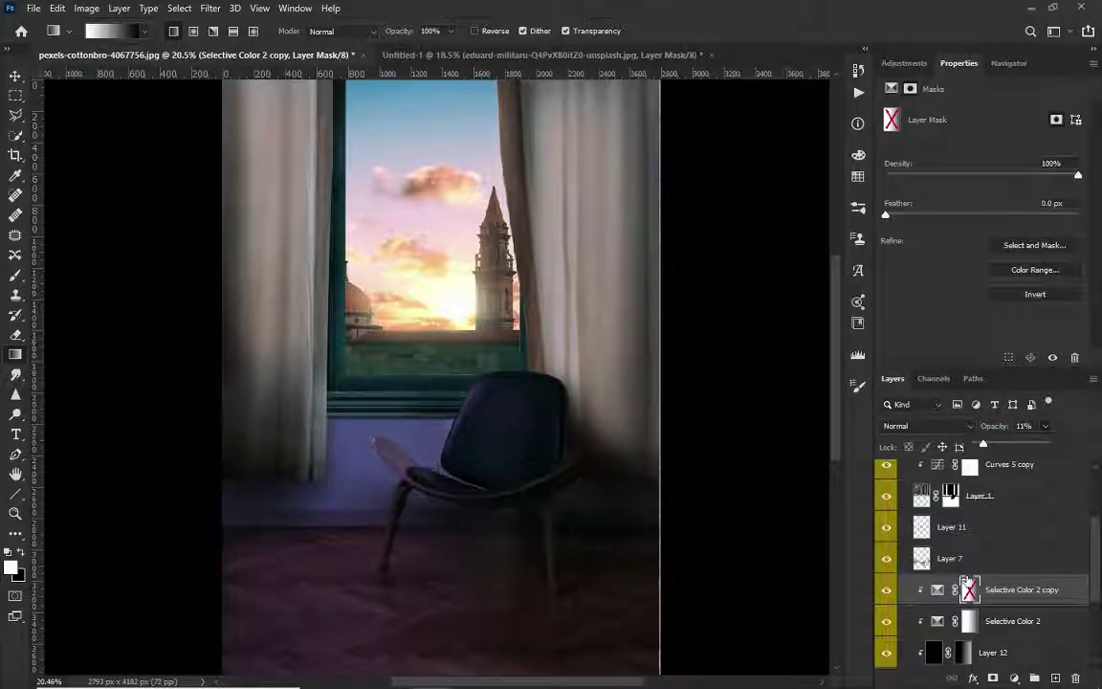
# Step: Scroll up the Layers panel and select Group 3
pyautogui.scroll(1, 964, 579)
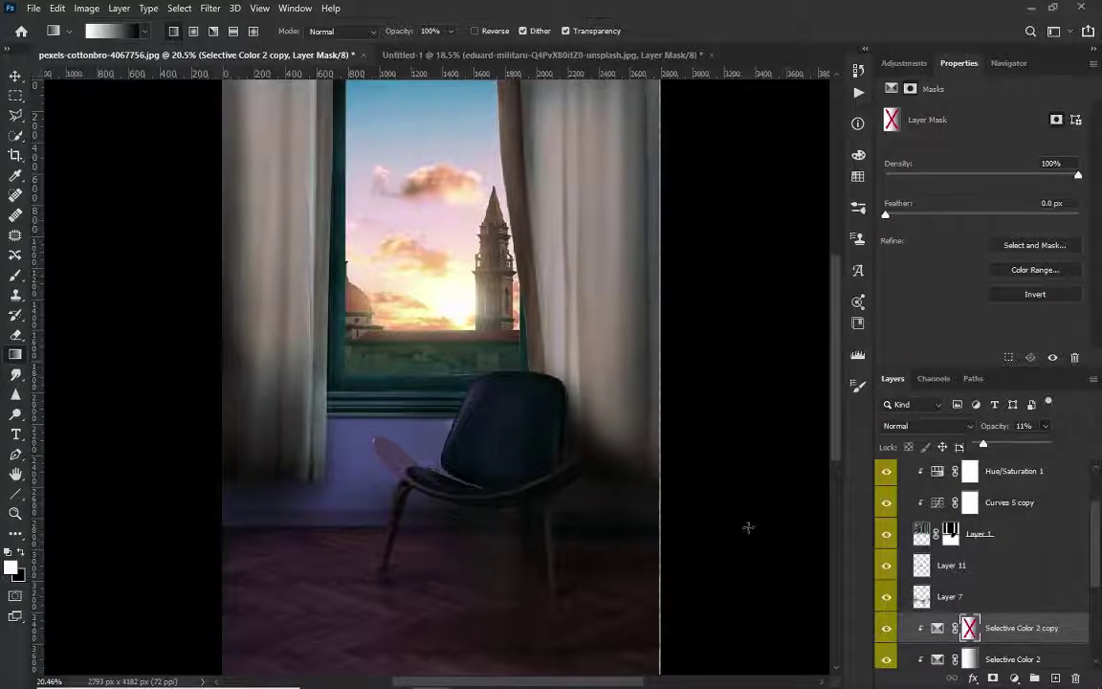
pyautogui.scroll(1, 381, 419)
pyautogui.scroll(1, 421, 432)
pyautogui.scroll(2, 418, 432)
pyautogui.scroll(2, 418, 432)
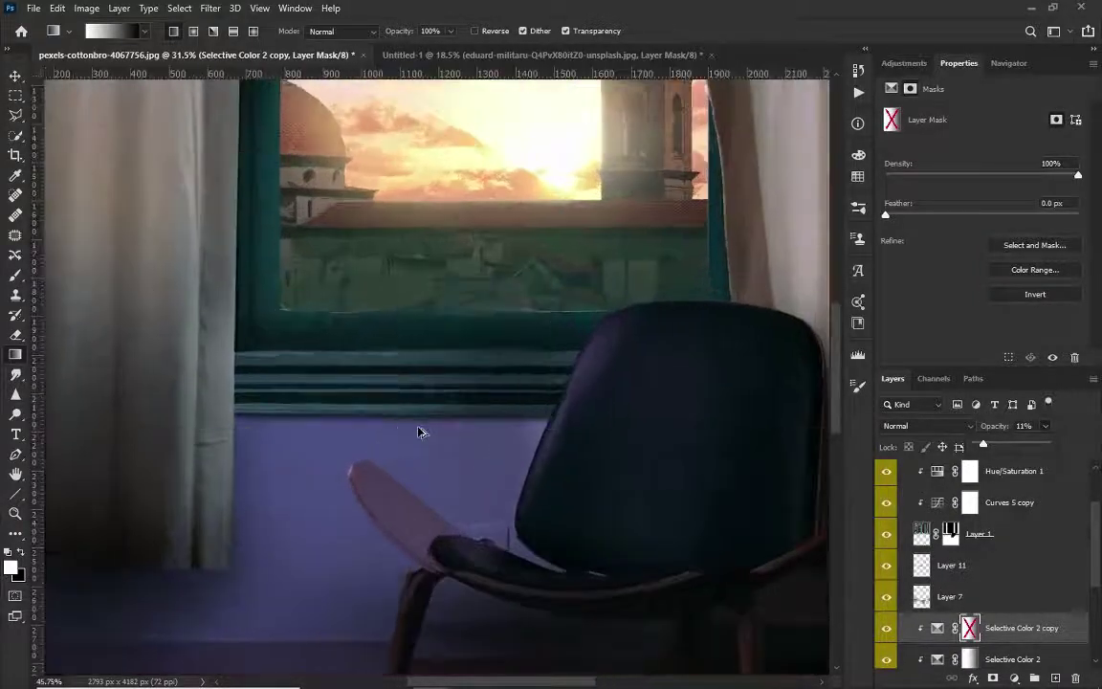
pyautogui.scroll(2, 924, 583)
pyautogui.click(899, 488)
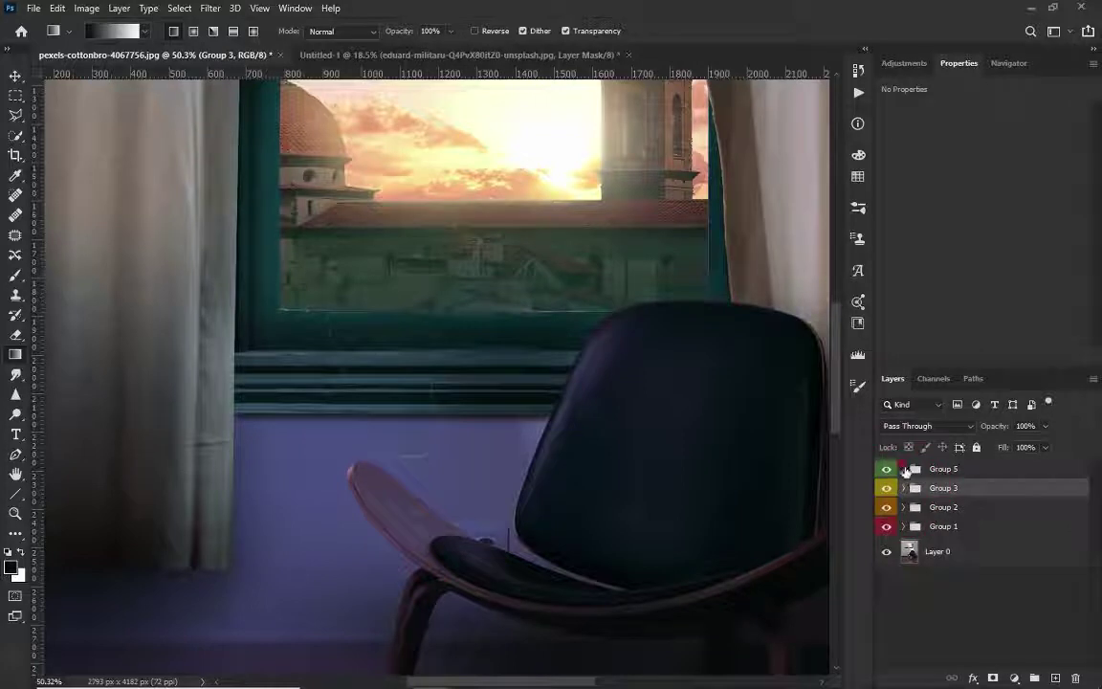
pyautogui.click(919, 607)
pyautogui.click(963, 631)
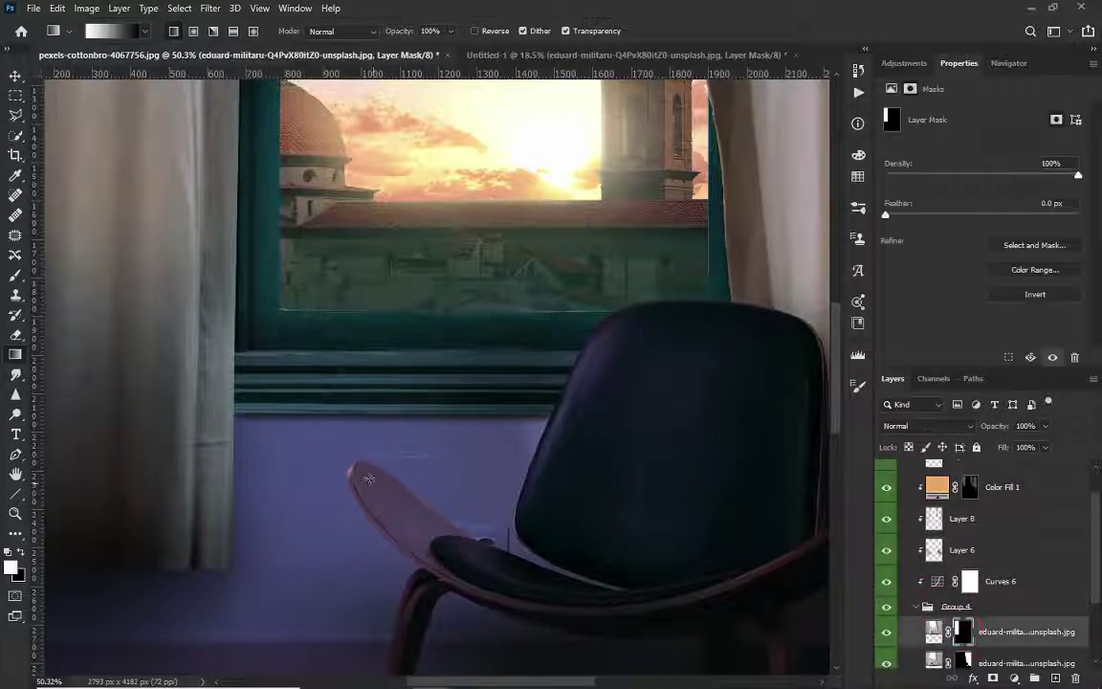
pyautogui.press('b')
pyautogui.press('x')
pyautogui.moveTo(339, 446)
pyautogui.mouseDown()
pyautogui.moveTo(409, 445)
pyautogui.moveTo(339, 462)
pyautogui.moveTo(387, 461)
pyautogui.mouseUp()
pyautogui.press('x')
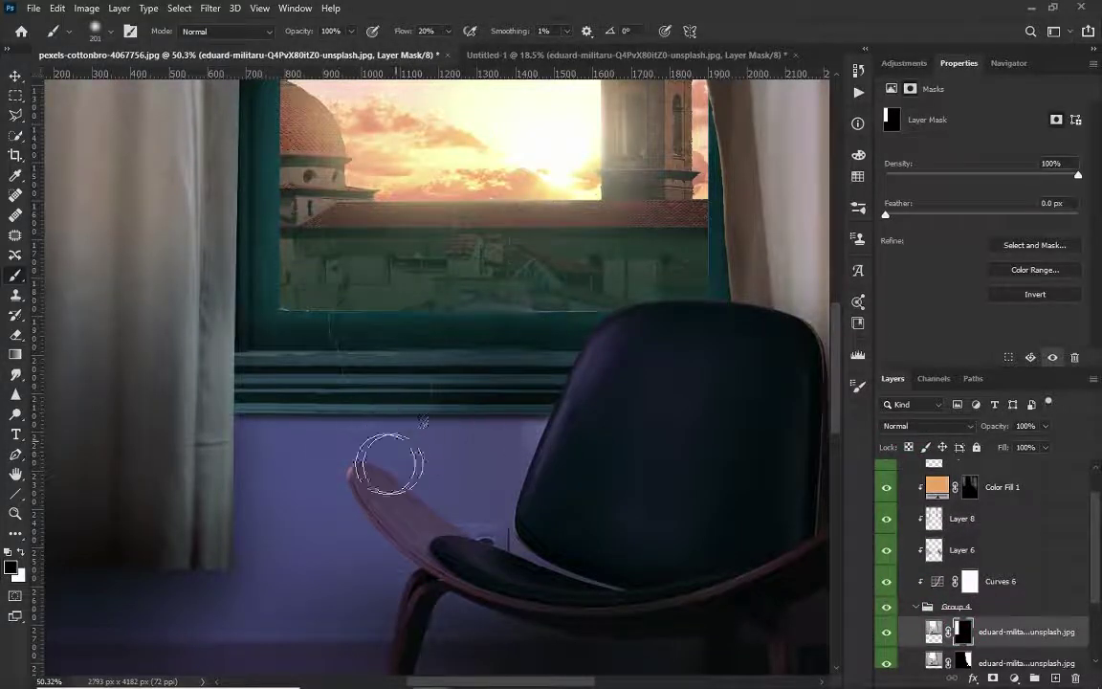
pyautogui.rightClick(379, 178)
pyautogui.doubleClick(599, 352)
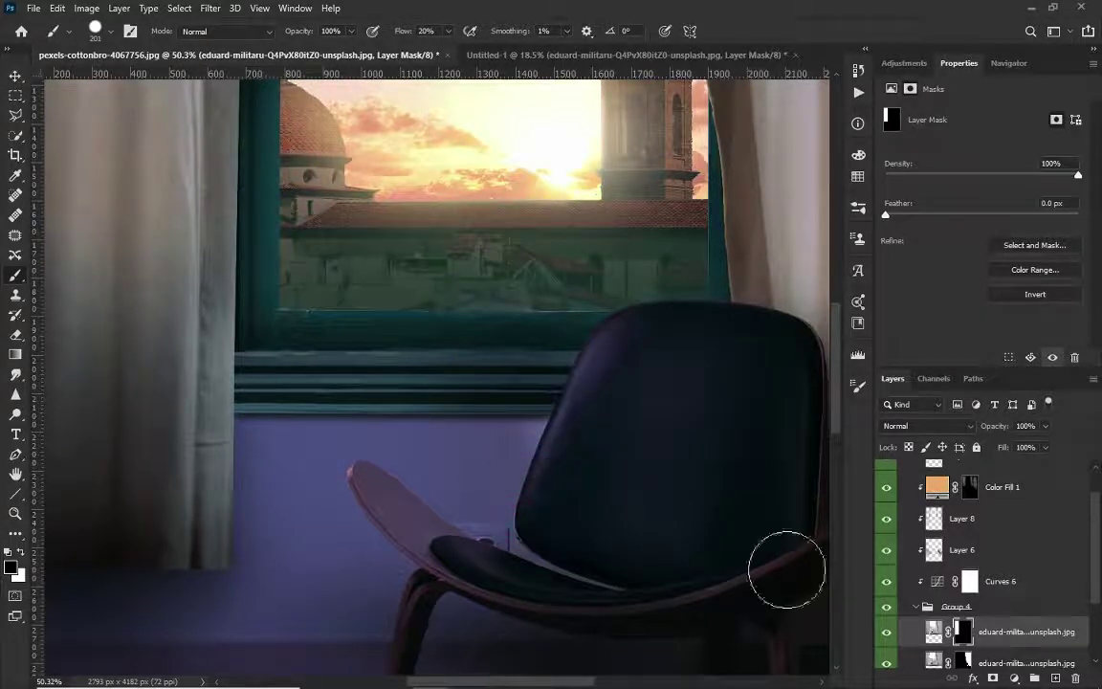
pyautogui.press('v')
pyautogui.click(943, 469)
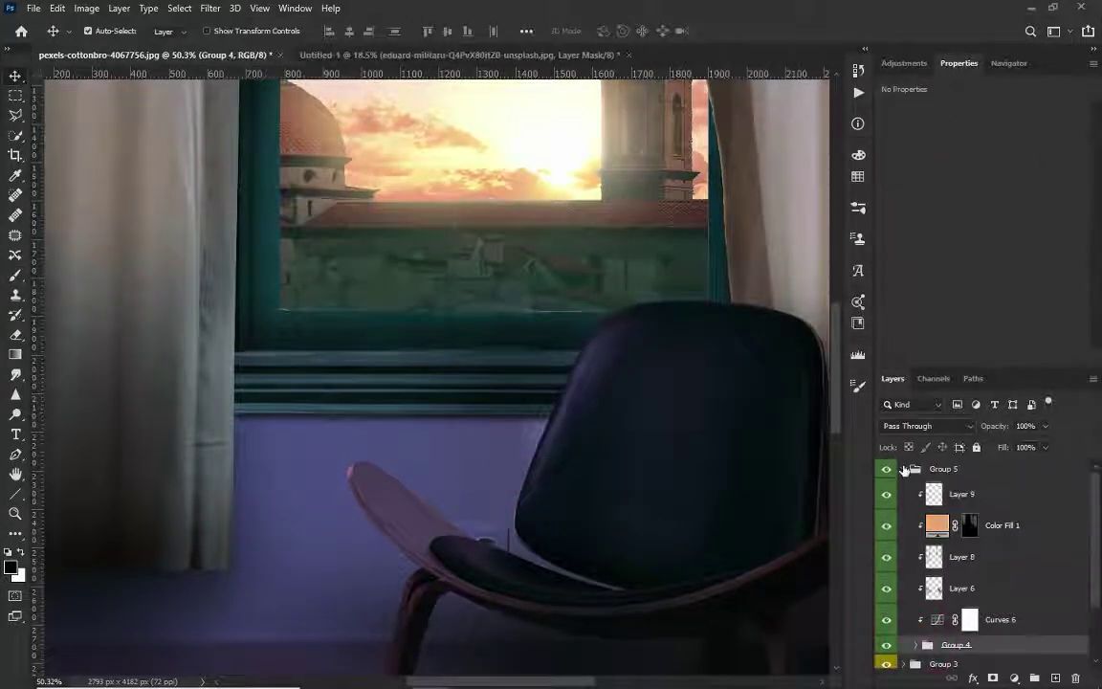
pyautogui.click(903, 469)
pyautogui.scroll(-3, 536, 500)
pyautogui.scroll(-2, 574, 506)
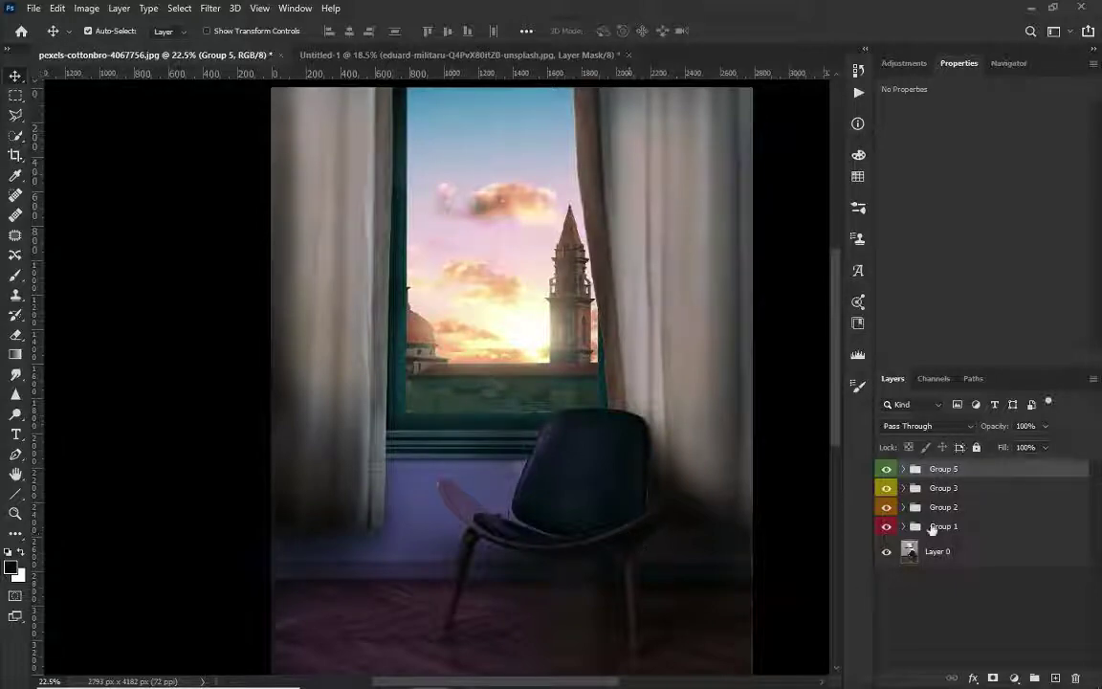
# Step: In Untitled-1, hide the curtain photo layer and show and select the table photo layer
pyautogui.click(449, 55)
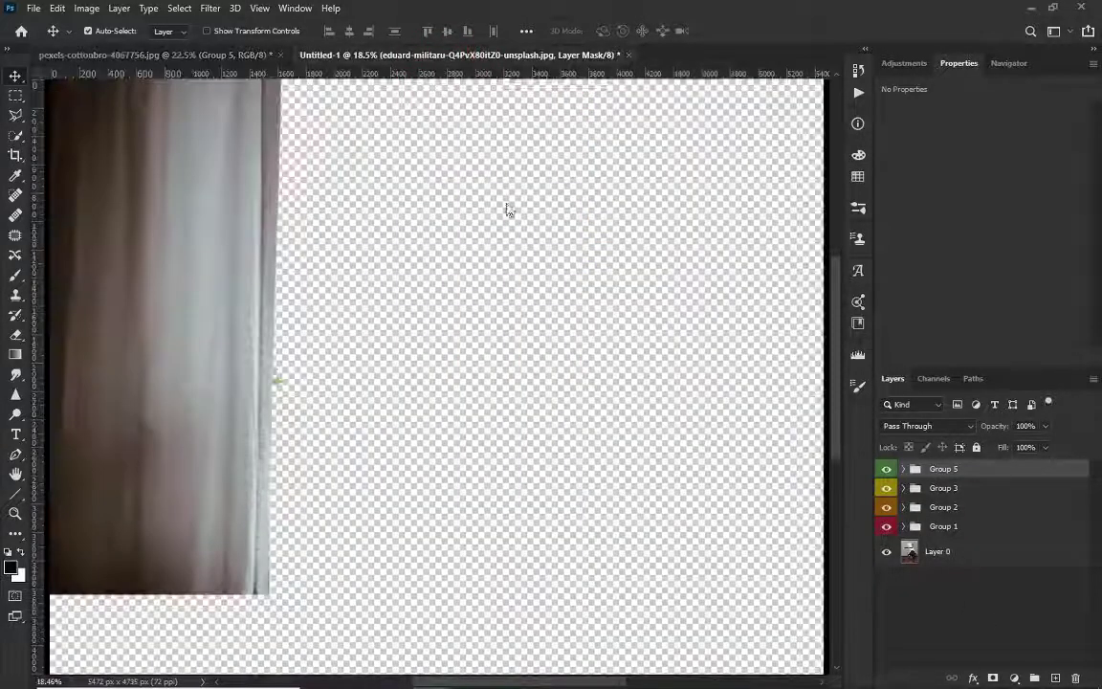
pyautogui.click(884, 530)
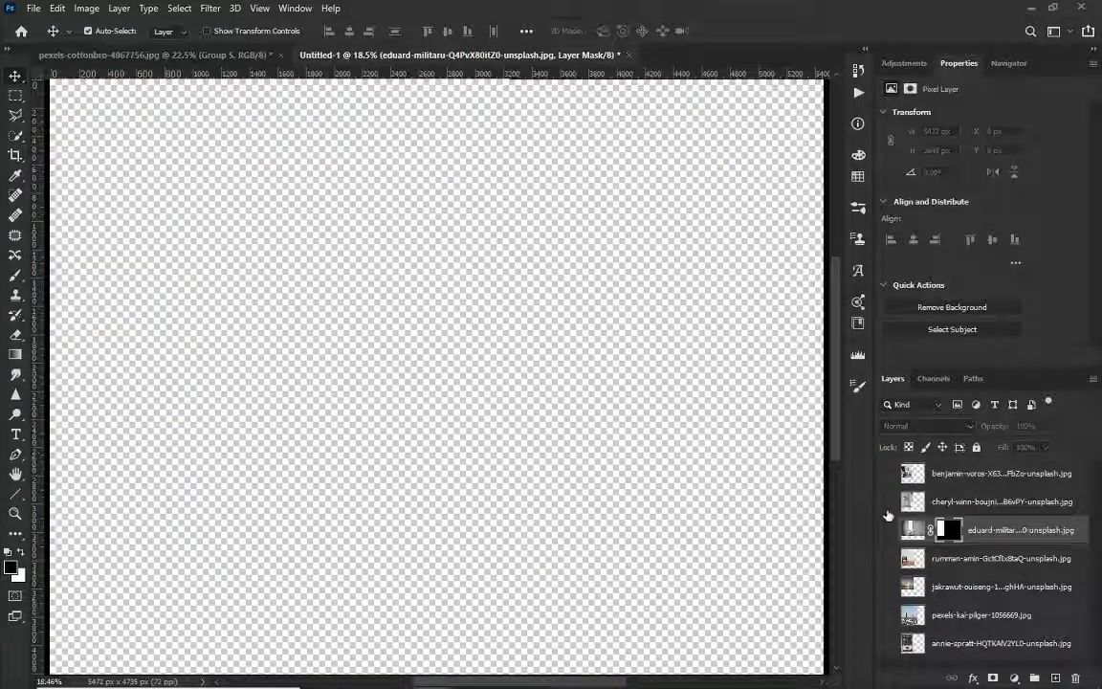
pyautogui.click(890, 643)
pyautogui.click(886, 558)
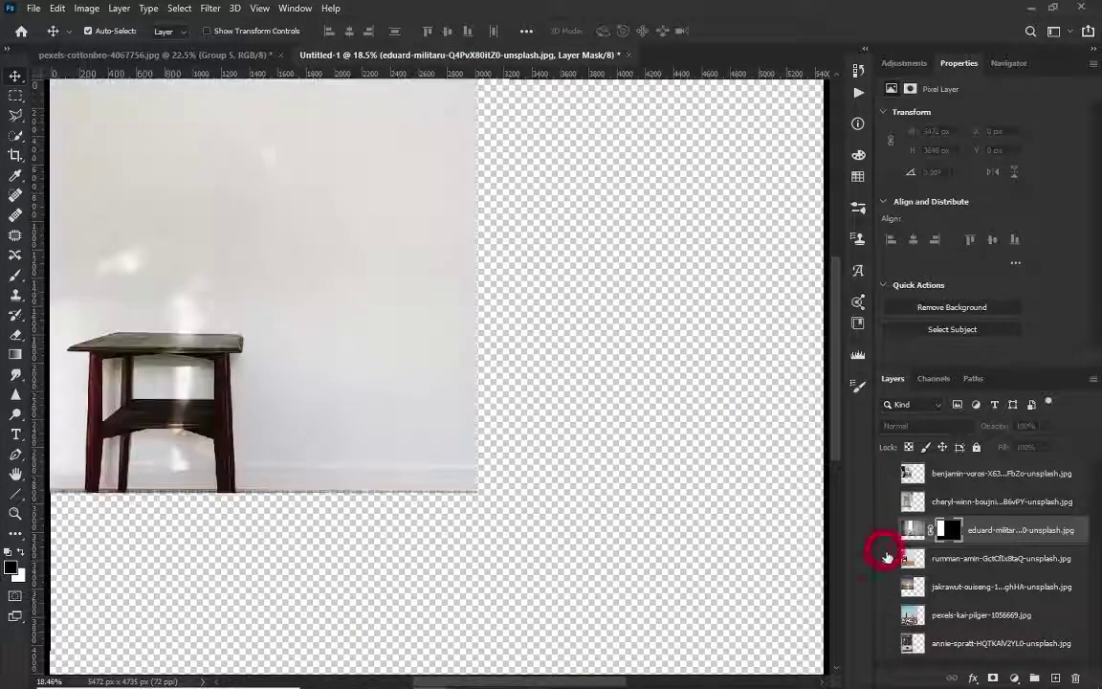
pyautogui.click(263, 414)
pyautogui.hscroll(-2, 263, 414)
# Step: Mask out the table's background with Object Selection and marquee-select a rectangle around the side table
pyautogui.press('l')
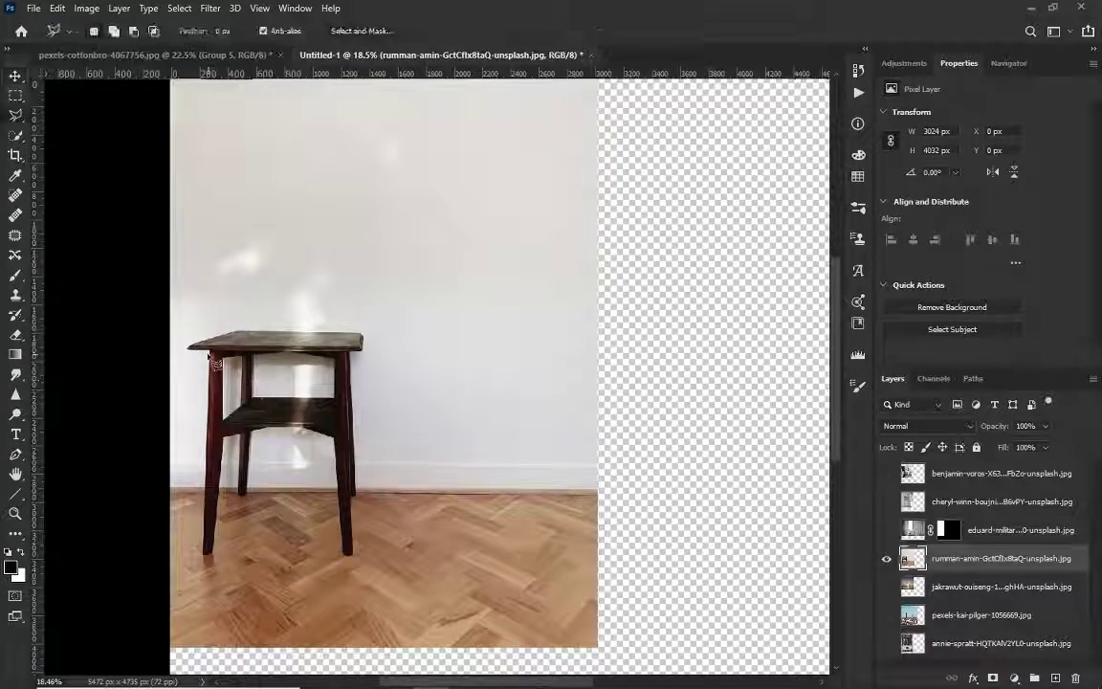
pyautogui.press('m')
pyautogui.rightClick(15, 135)
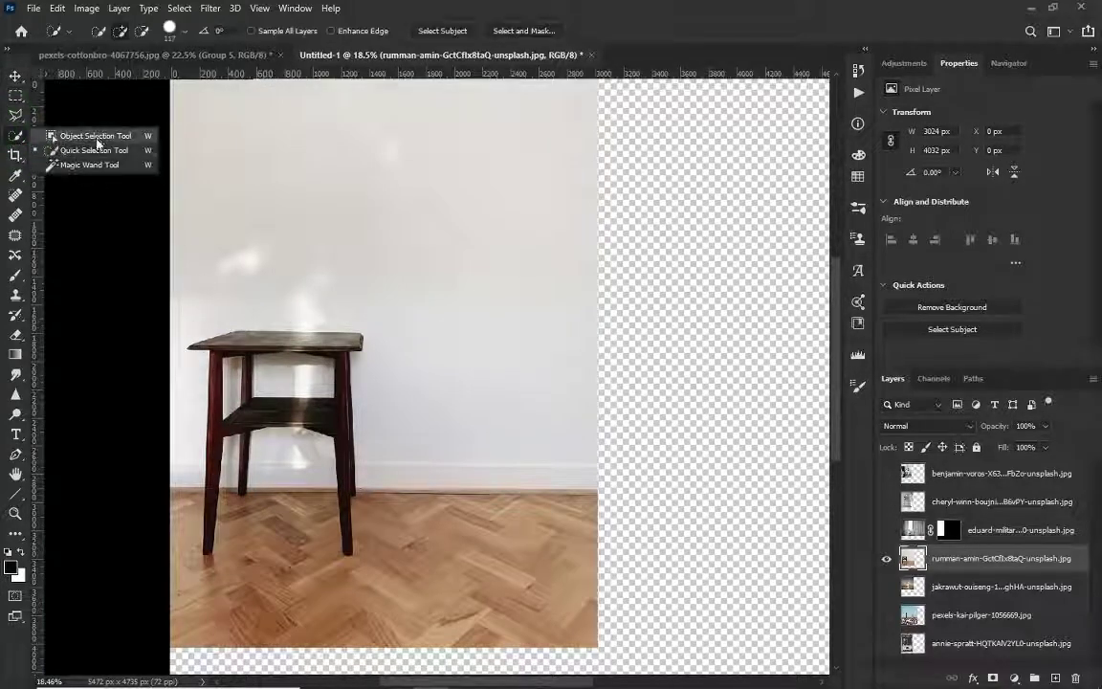
pyautogui.click(76, 139)
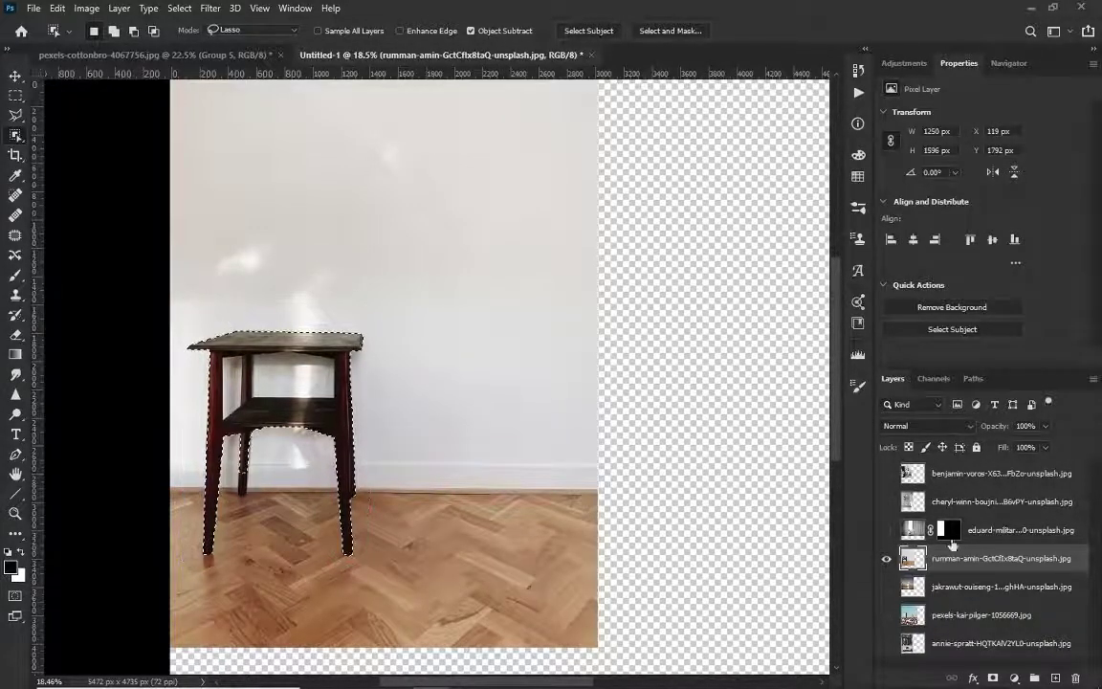
pyautogui.click(992, 679)
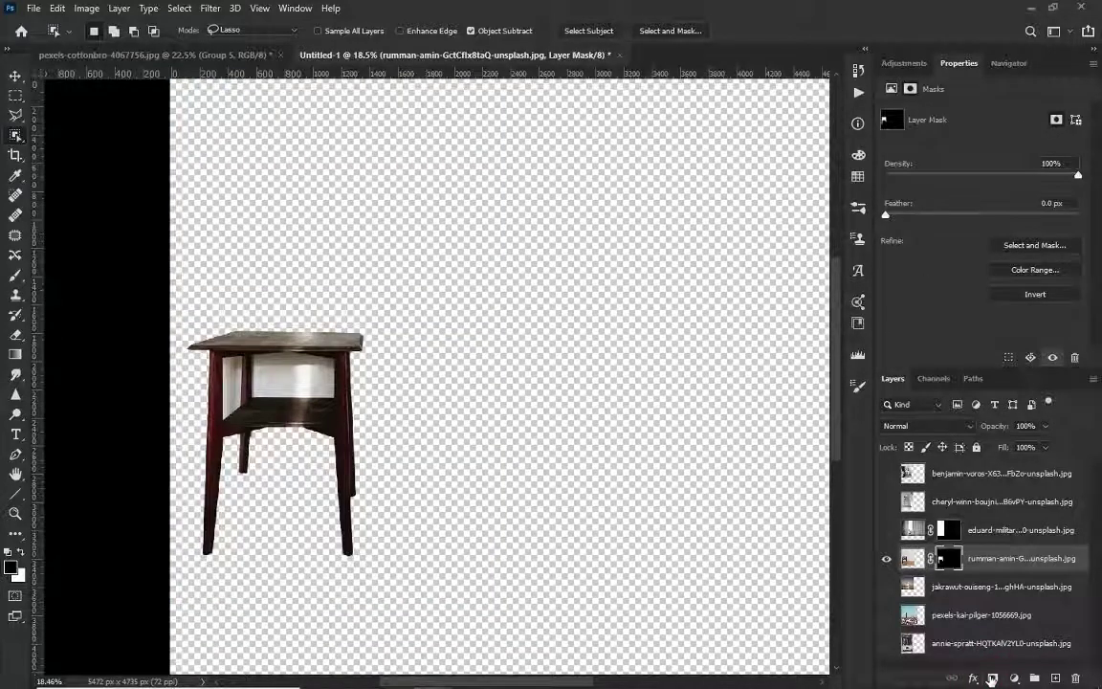
pyautogui.hotkey('ctrl', 'j')
pyautogui.hotkey('ctrl', 'z')
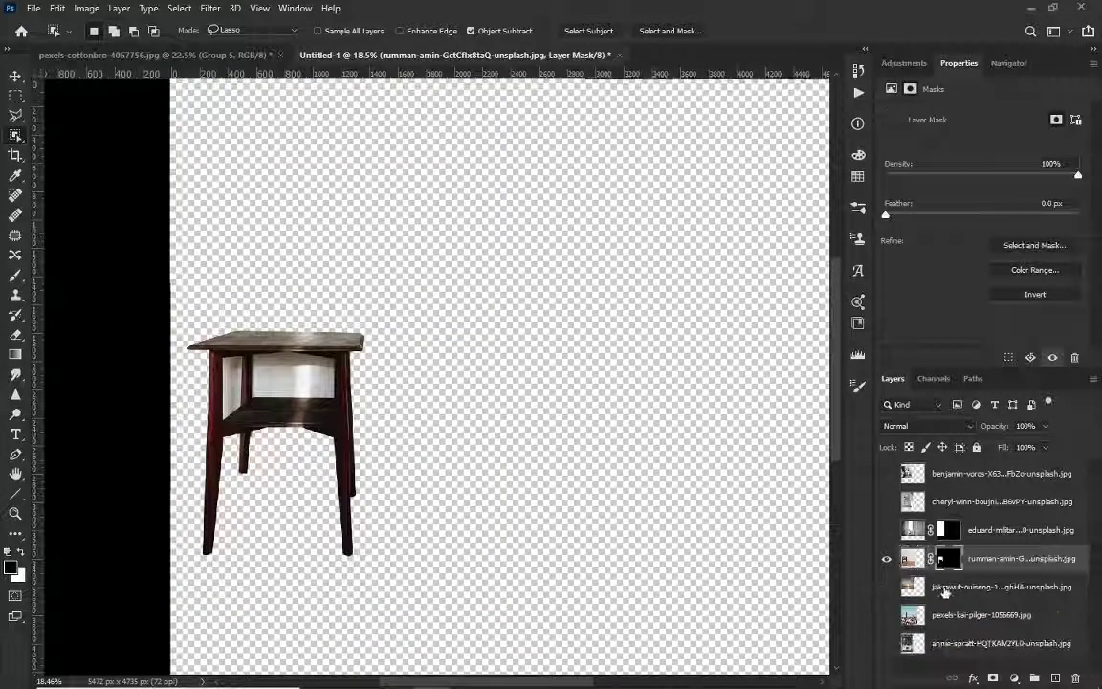
pyautogui.hotkey('ctrl', '2')
pyautogui.press('m')
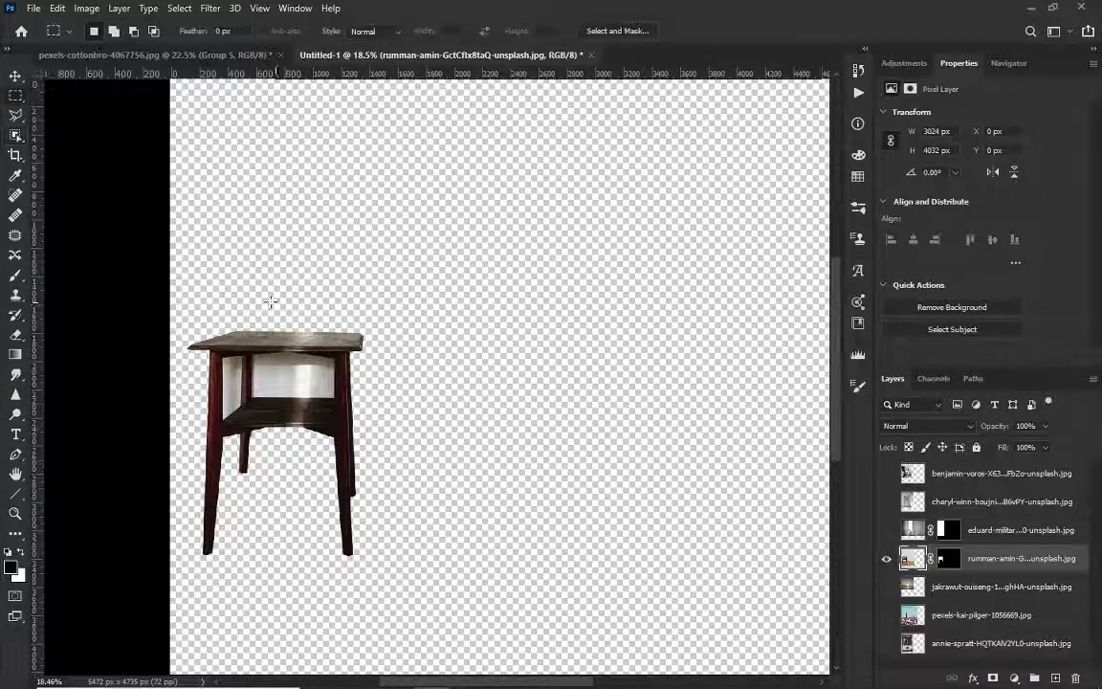
pyautogui.moveTo(177, 295)
pyautogui.mouseDown()
pyautogui.moveTo(394, 467)
pyautogui.moveTo(427, 580)
pyautogui.mouseUp()
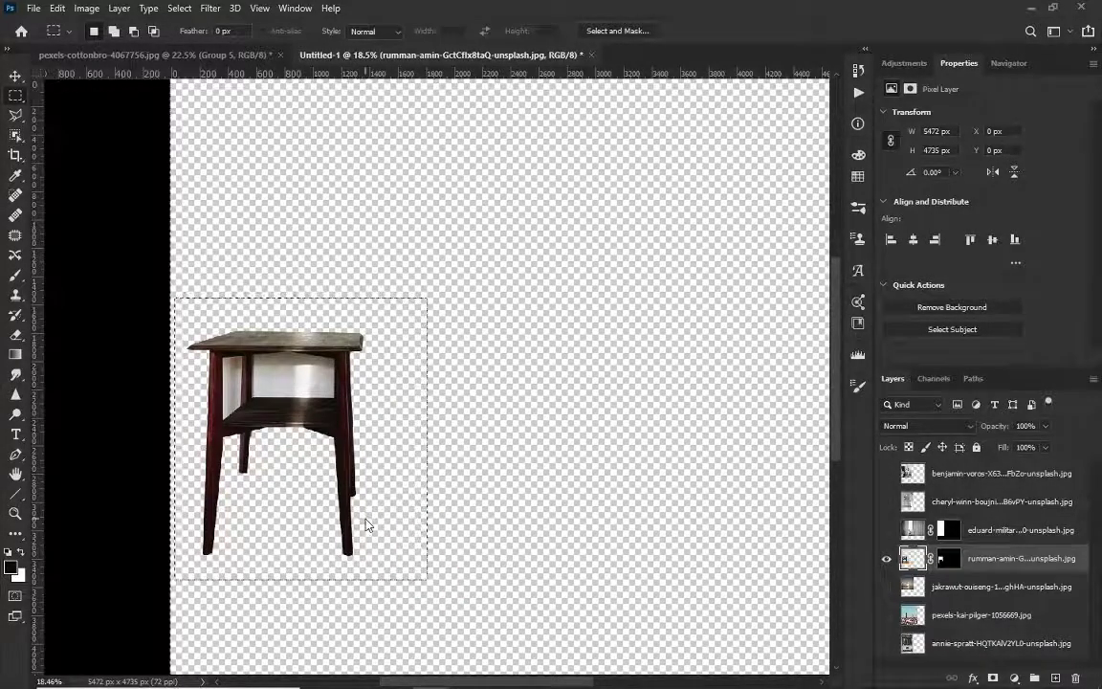
# Step: Move the masked side table into the pexels-cottonbro room scene, scaled to about 58% at the lower left
pyautogui.click(943, 561)
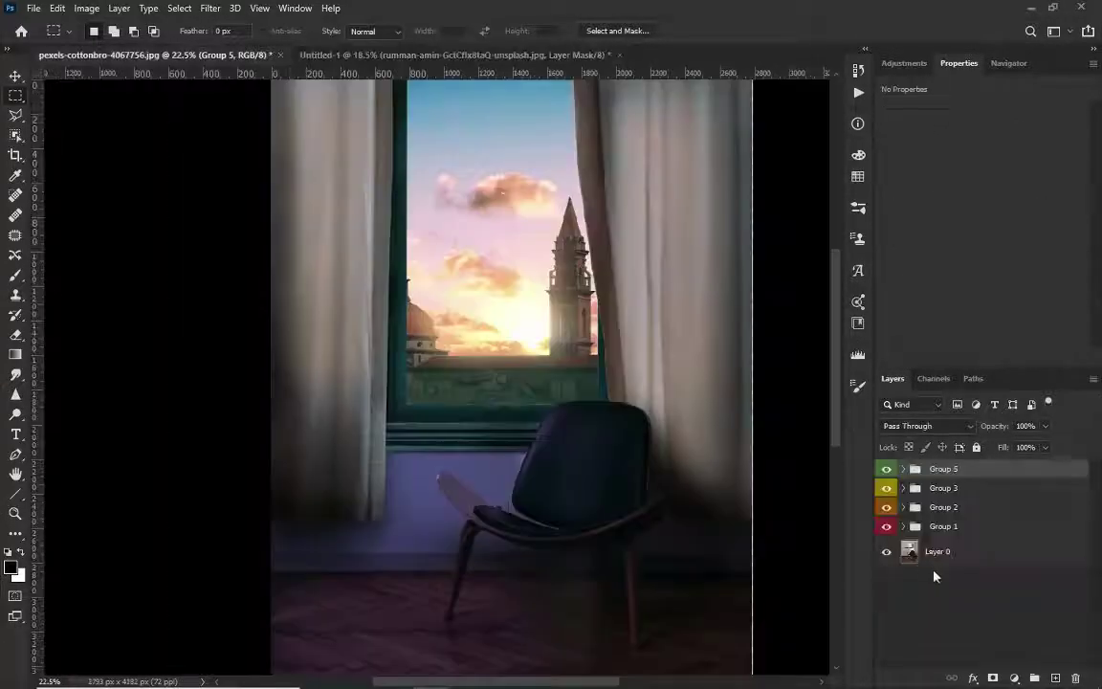
pyautogui.moveTo(944, 565); pyautogui.dragTo(782, 479)
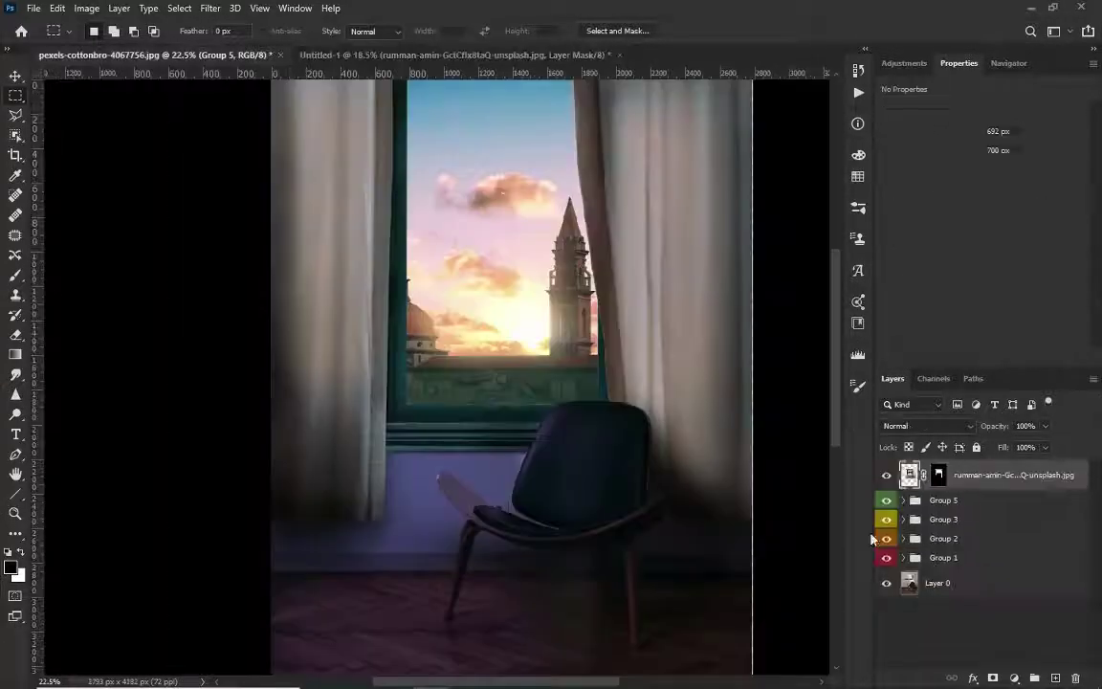
pyautogui.hotkey('ctrl', 't')
pyautogui.moveTo(698, 543); pyautogui.dragTo(530, 443)
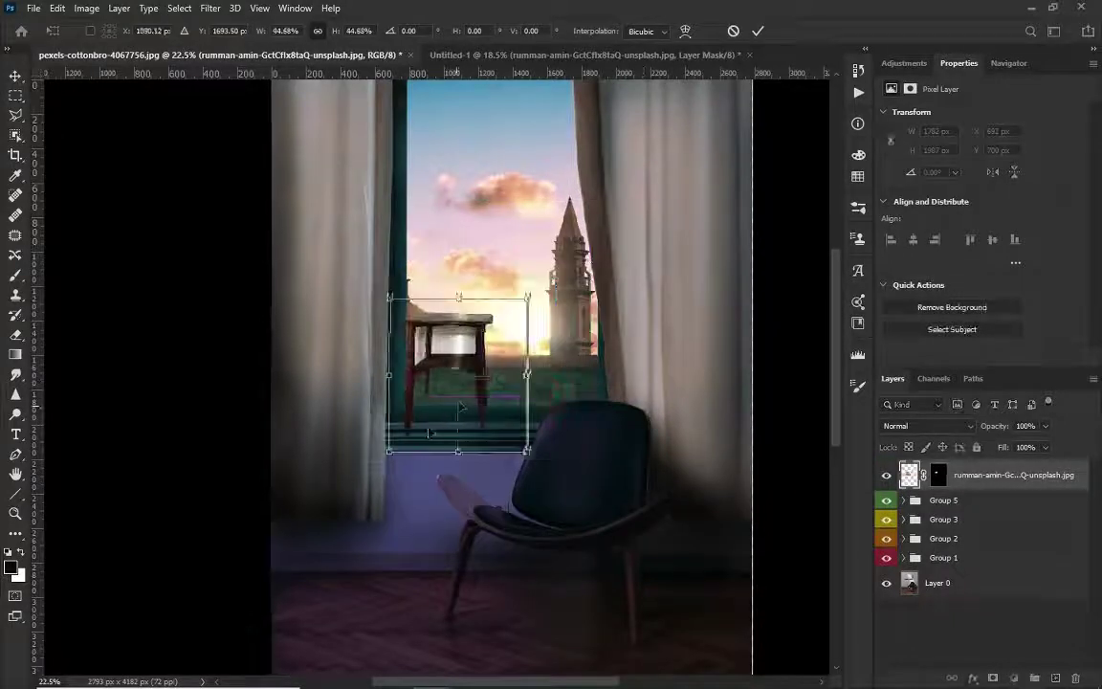
pyautogui.moveTo(463, 405); pyautogui.dragTo(326, 582)
pyautogui.moveTo(311, 464); pyautogui.dragTo(324, 437)
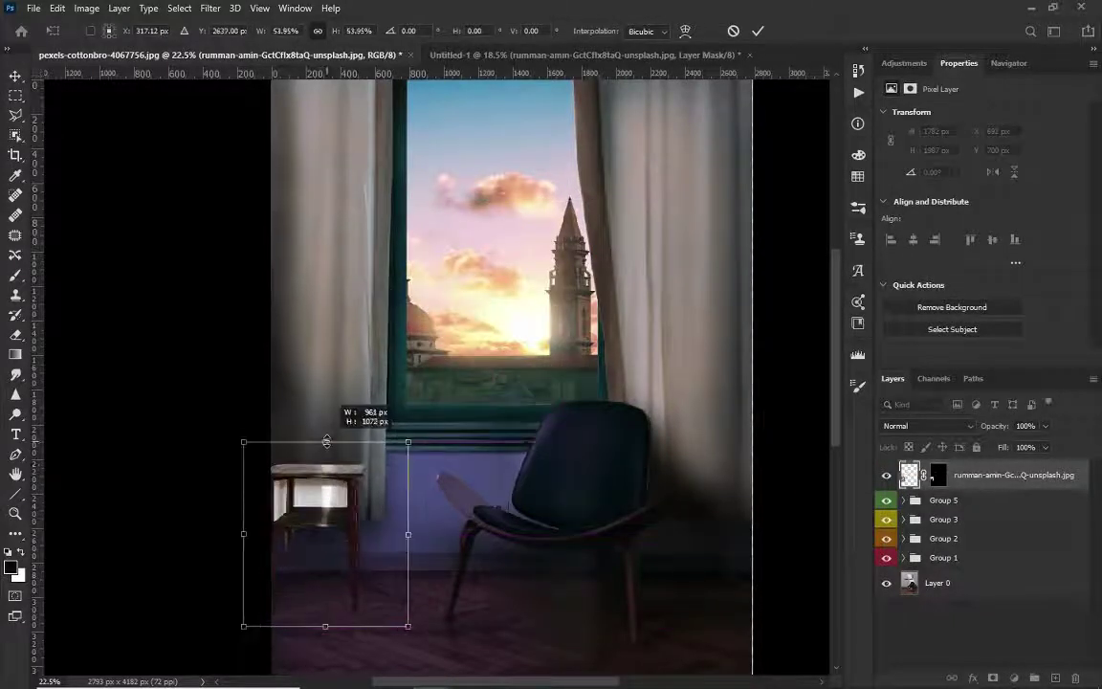
pyautogui.moveTo(354, 519)
pyautogui.mouseDown()
pyautogui.moveTo(359, 502)
pyautogui.moveTo(355, 519)
pyautogui.mouseUp()
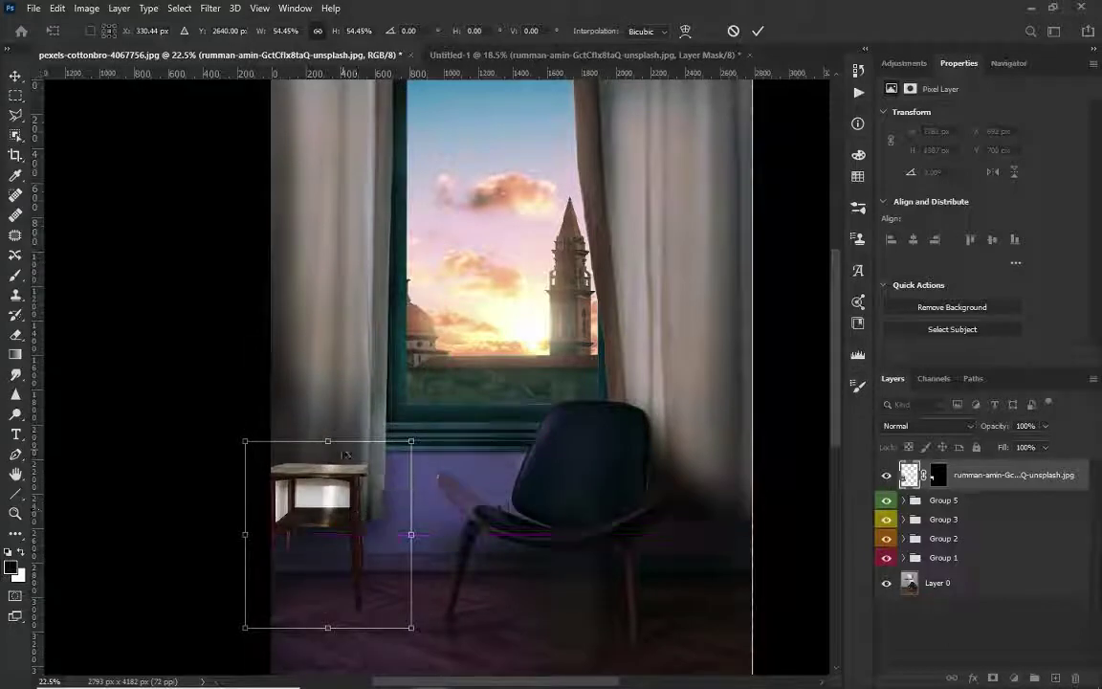
pyautogui.moveTo(329, 442); pyautogui.dragTo(328, 428)
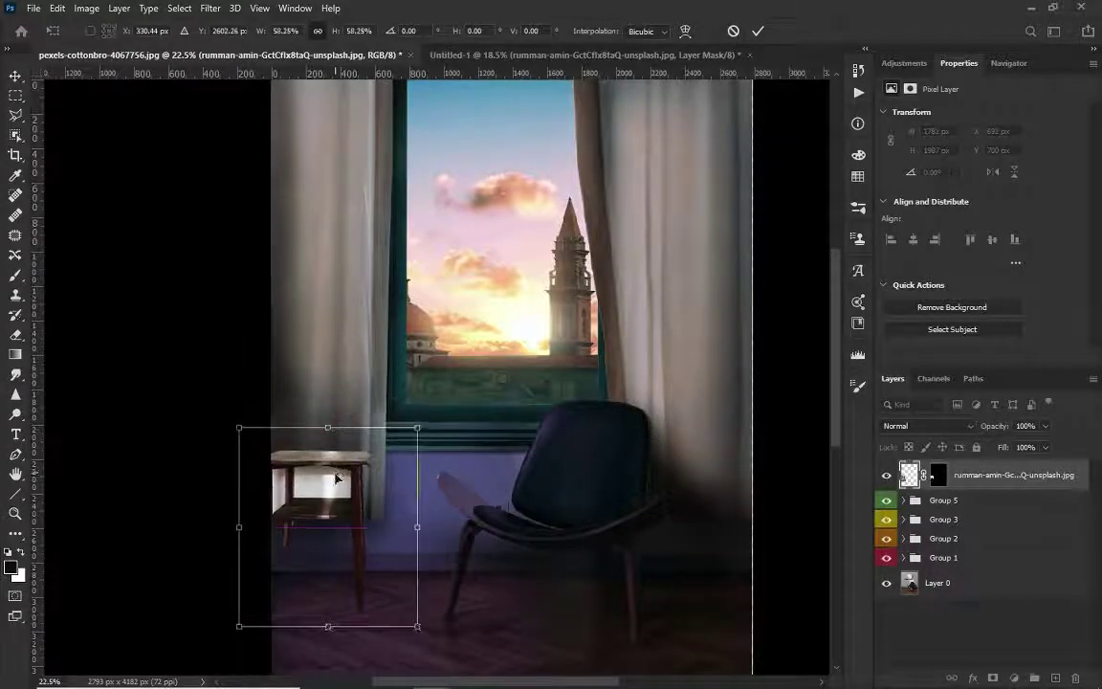
pyautogui.moveTo(337, 479); pyautogui.dragTo(337, 488)
pyautogui.press('Return')
# Step: Raise the table layer slightly in the room composite
pyautogui.press('m')
pyautogui.scroll(-2, 349, 550)
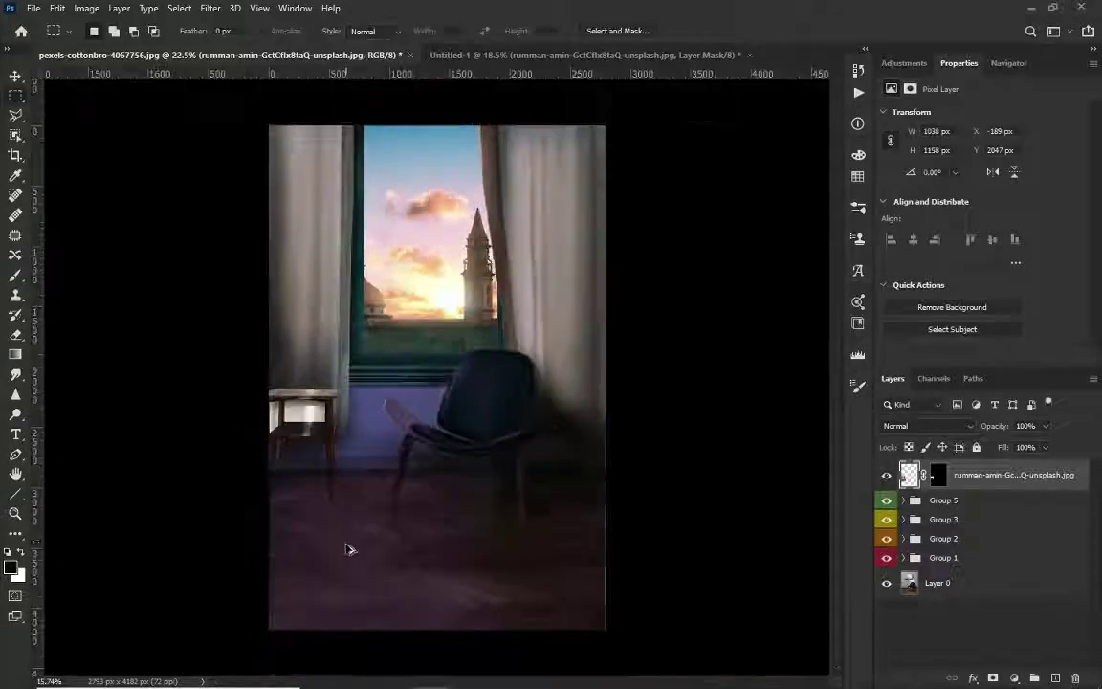
pyautogui.scroll(2, 349, 550)
pyautogui.scroll(1, 312, 474)
pyautogui.scroll(1, 387, 465)
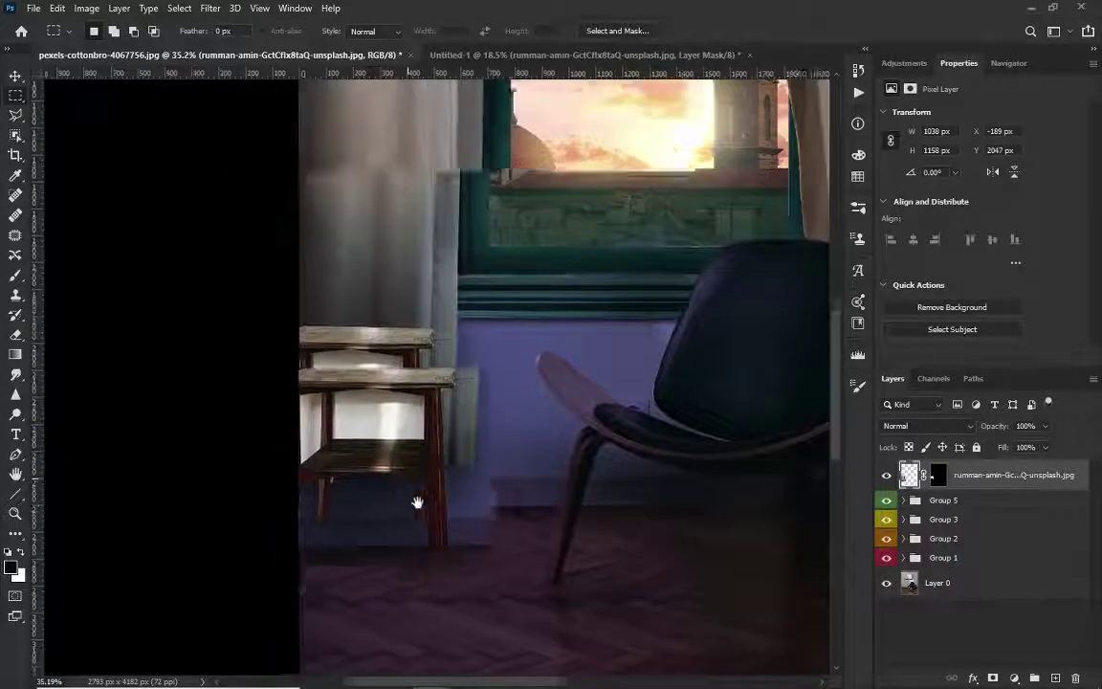
pyautogui.scroll(1, 417, 503)
pyautogui.scroll(1, 376, 484)
pyautogui.scroll(1, 376, 479)
pyautogui.scroll(1, 376, 473)
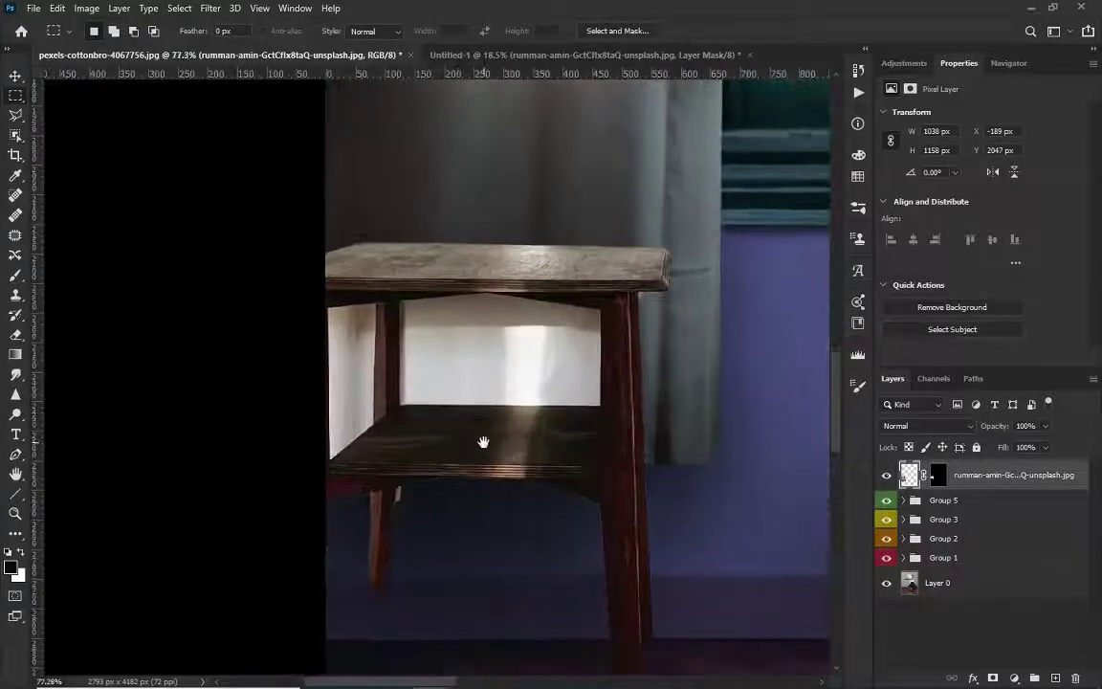
pyautogui.moveTo(490, 520)
pyautogui.mouseDown()
pyautogui.moveTo(463, 418)
pyautogui.moveTo(468, 470)
pyautogui.moveTo(468, 412)
pyautogui.mouseUp()
pyautogui.hotkey('ctrl', 't')
pyautogui.press('Return')
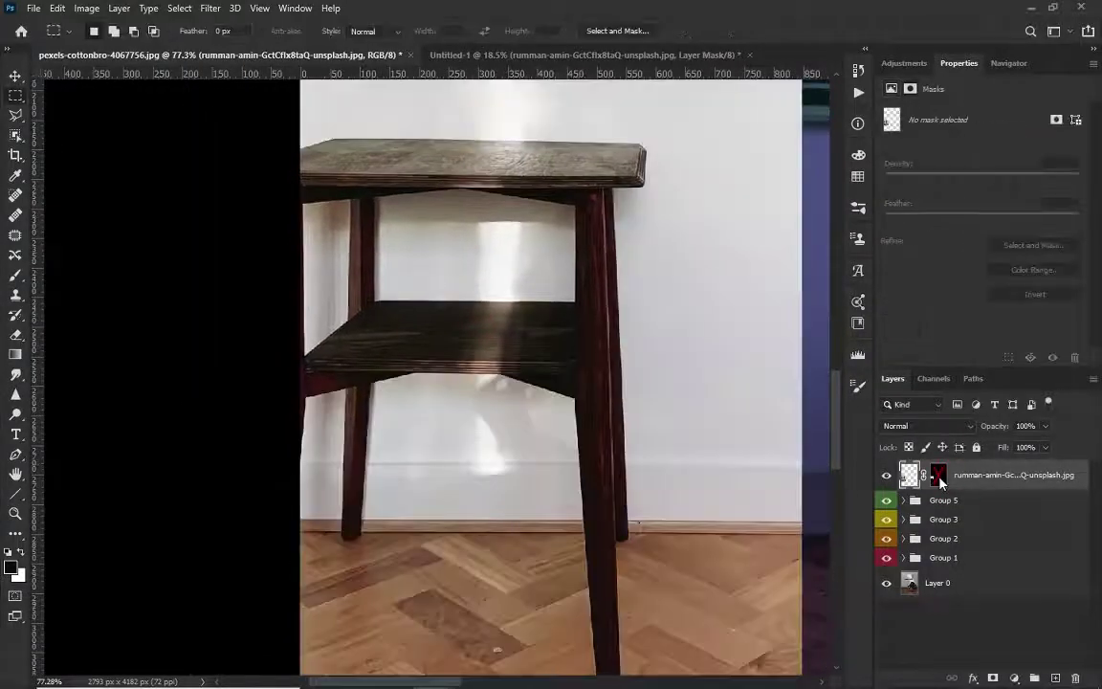
# Step: Paint black on the table's mask to hide the white background around the lower left leg
pyautogui.click(939, 476)
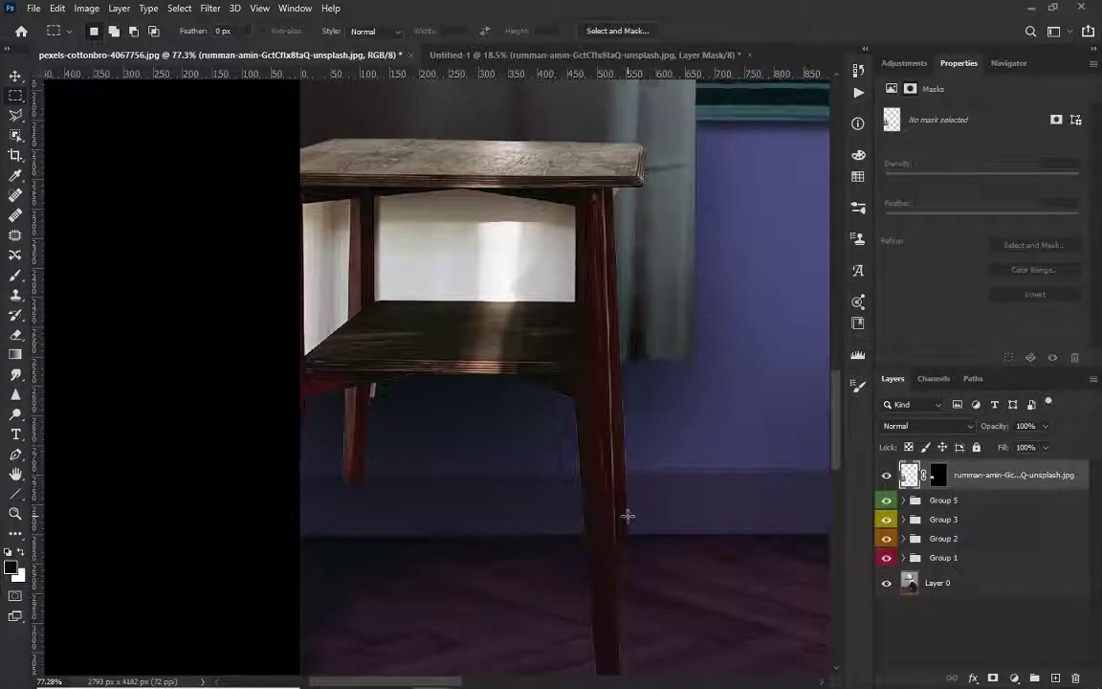
pyautogui.press('b')
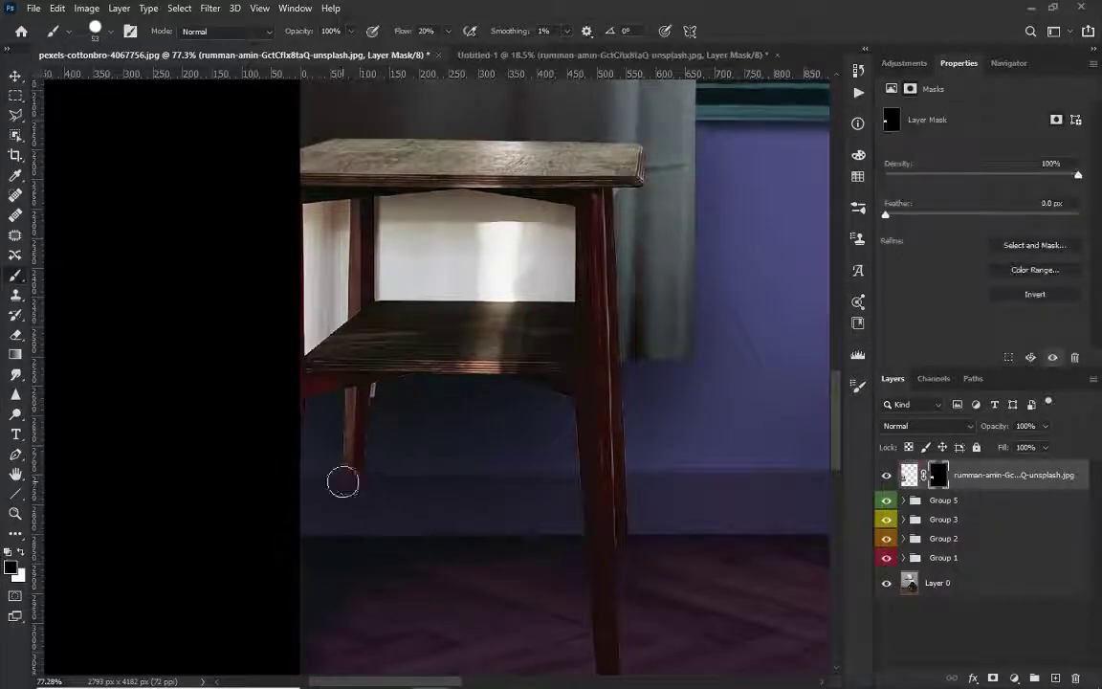
pyautogui.moveTo(342, 480); pyautogui.dragTo(349, 553)
pyautogui.scroll(5, 335, 498)
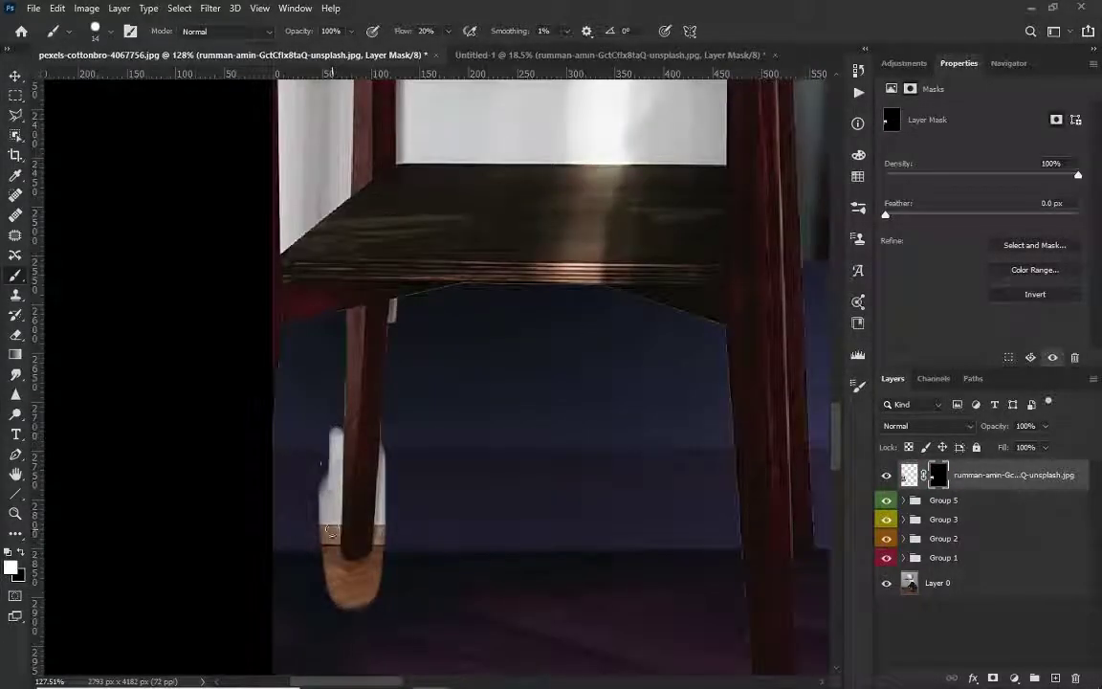
pyautogui.moveTo(337, 443); pyautogui.dragTo(333, 428)
pyautogui.moveTo(338, 511)
pyautogui.mouseDown()
pyautogui.moveTo(335, 581)
pyautogui.moveTo(404, 465)
pyautogui.mouseUp()
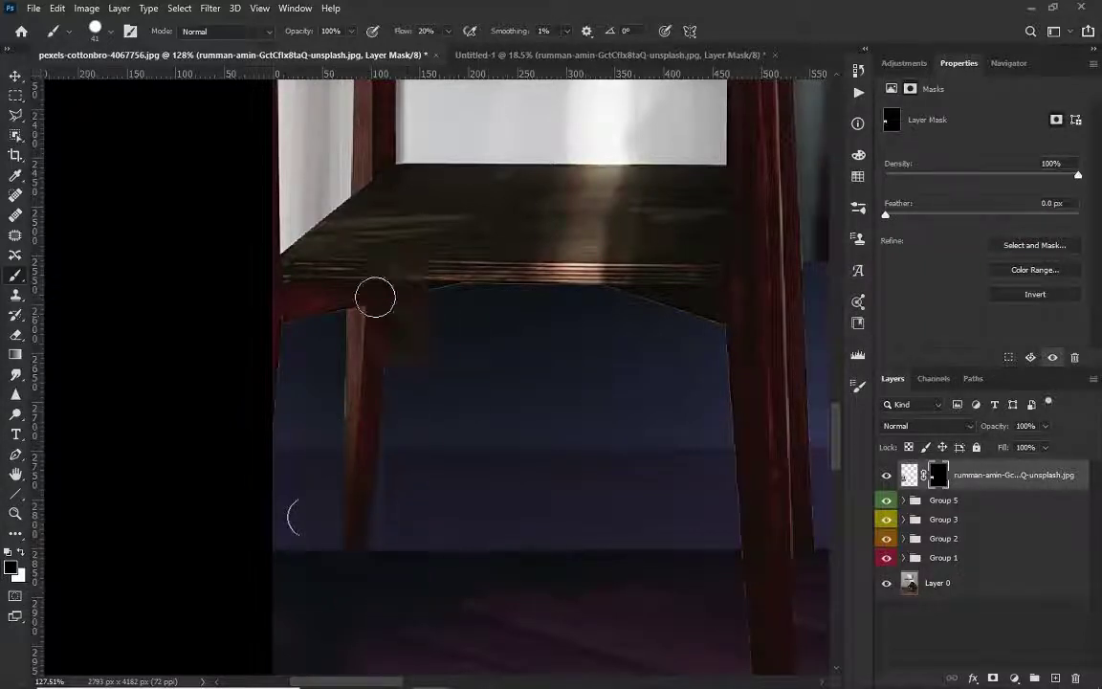
pyautogui.scroll(5, 375, 298)
pyautogui.press('l')
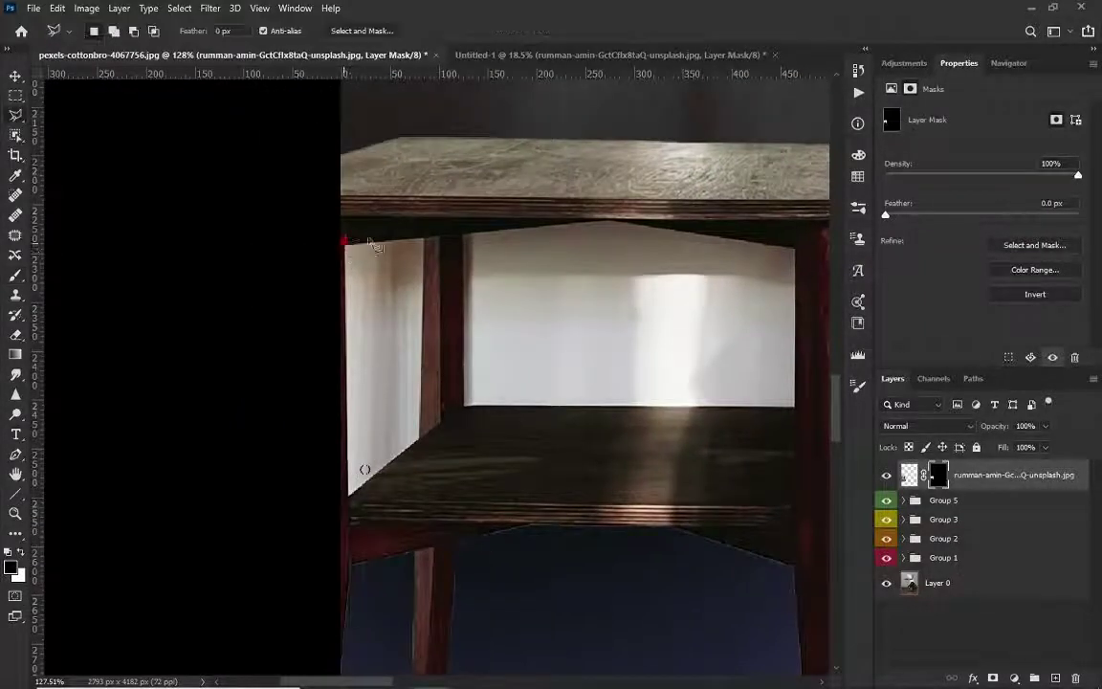
# Step: Fill the lassoed white side panel black on the table's mask
pyautogui.click(347, 283)
pyautogui.press('x')
pyautogui.press('Delete')
pyautogui.hotkey('ctrl', 'd')
pyautogui.press('w')
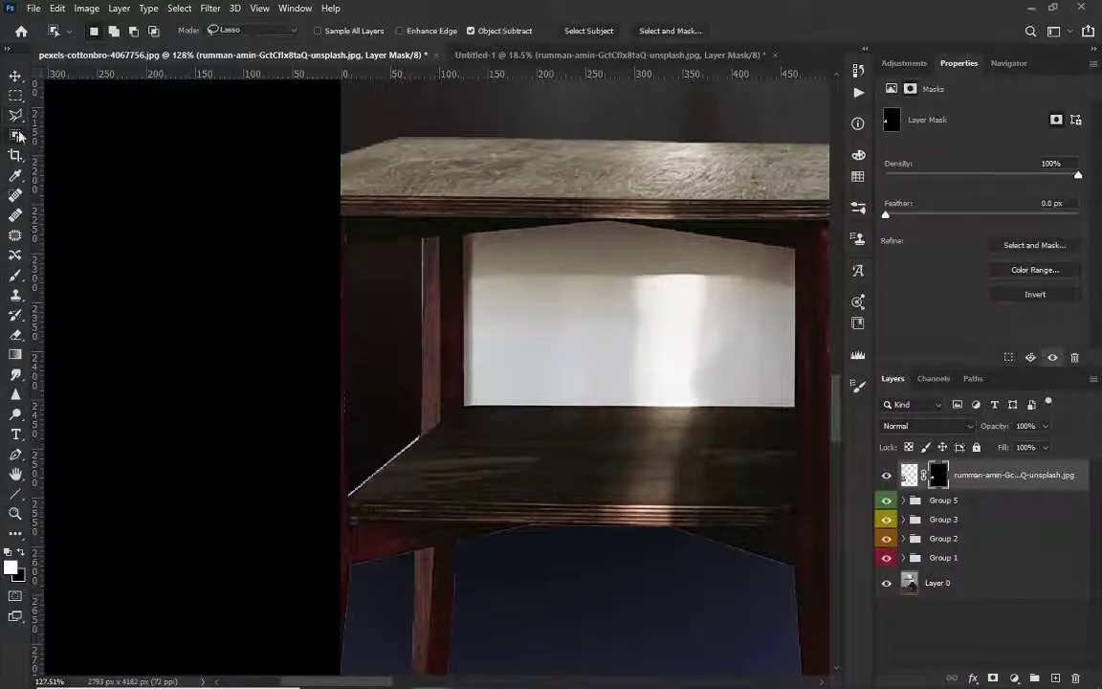
# Step: Quick-select the white back panel between the shelves and fill it black on the mask
pyautogui.click(17, 134)
pyautogui.click(623, 327)
pyautogui.press('Delete')
pyautogui.hotkey('ctrl', 'd')
pyautogui.scroll(-2, 492, 387)
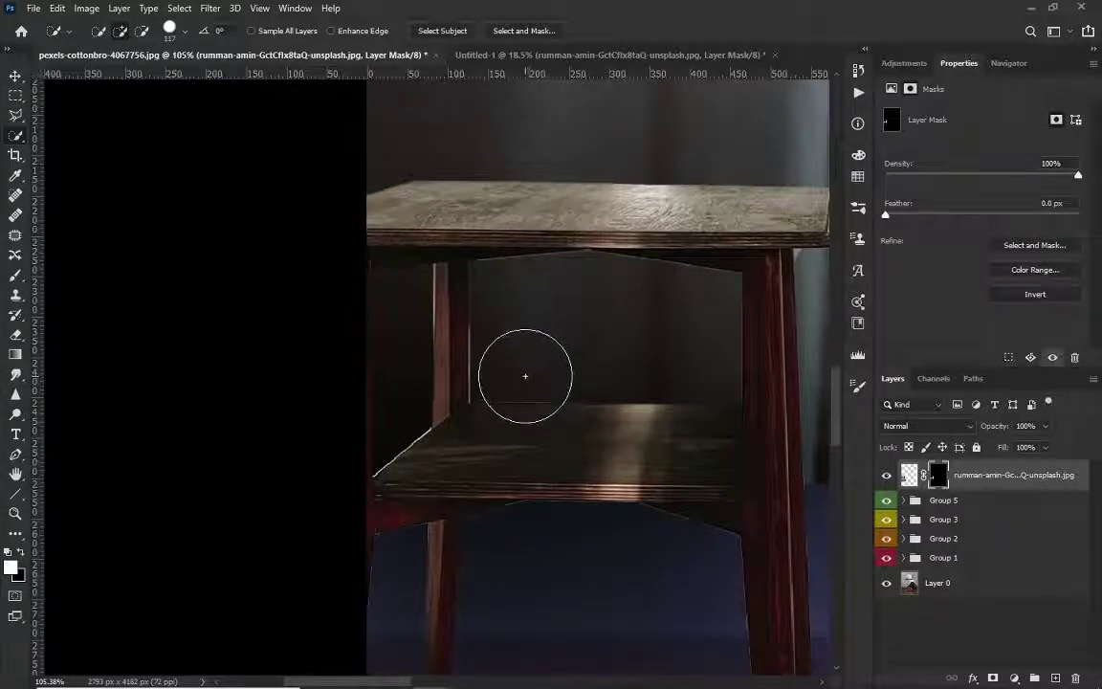
pyautogui.press('b')
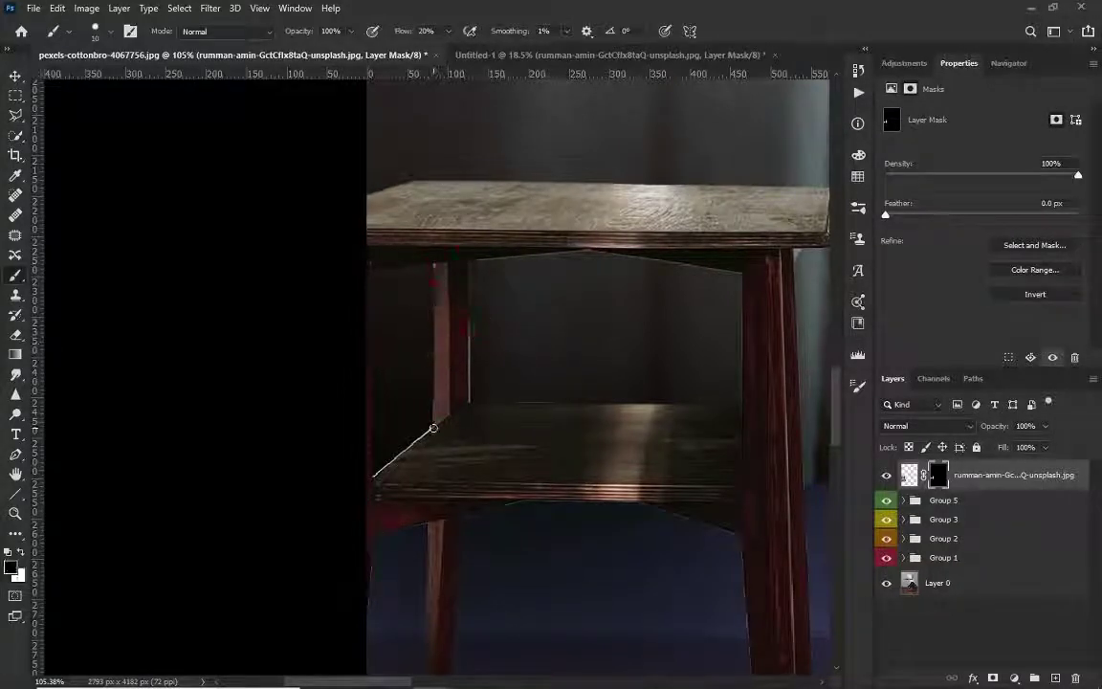
pyautogui.scroll(-3, 714, 180)
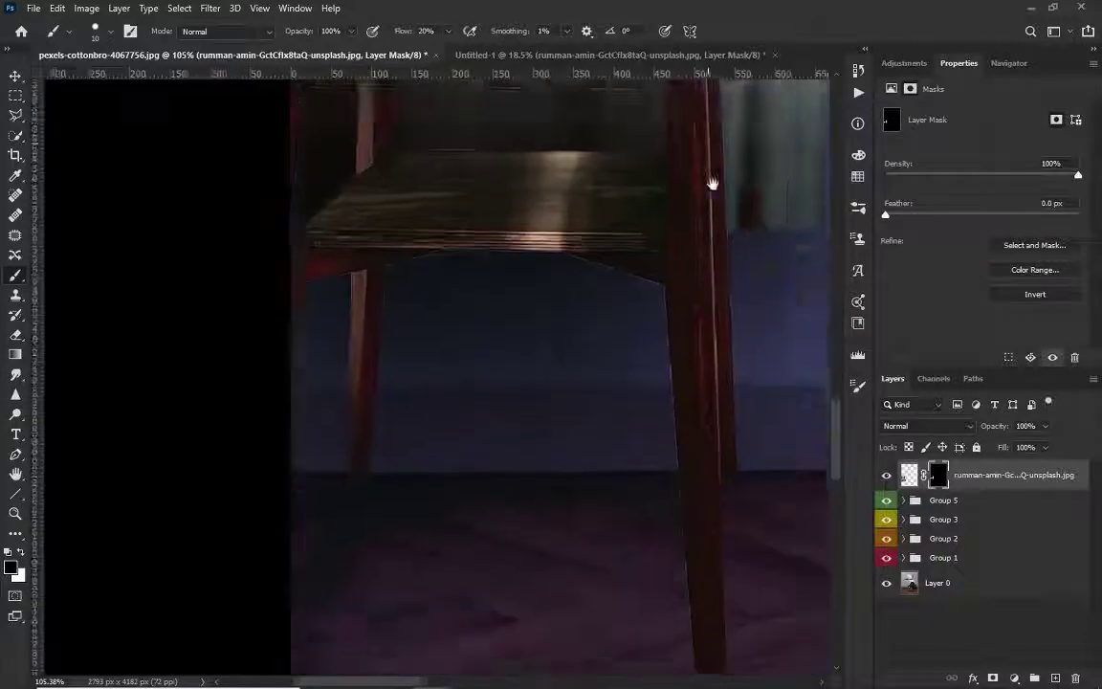
pyautogui.scroll(-3, 319, 332)
pyautogui.hscroll(3, 502, 440)
pyautogui.keyDown('alt'); pyautogui.scroll(-3, 496, 481); pyautogui.keyUp('alt')
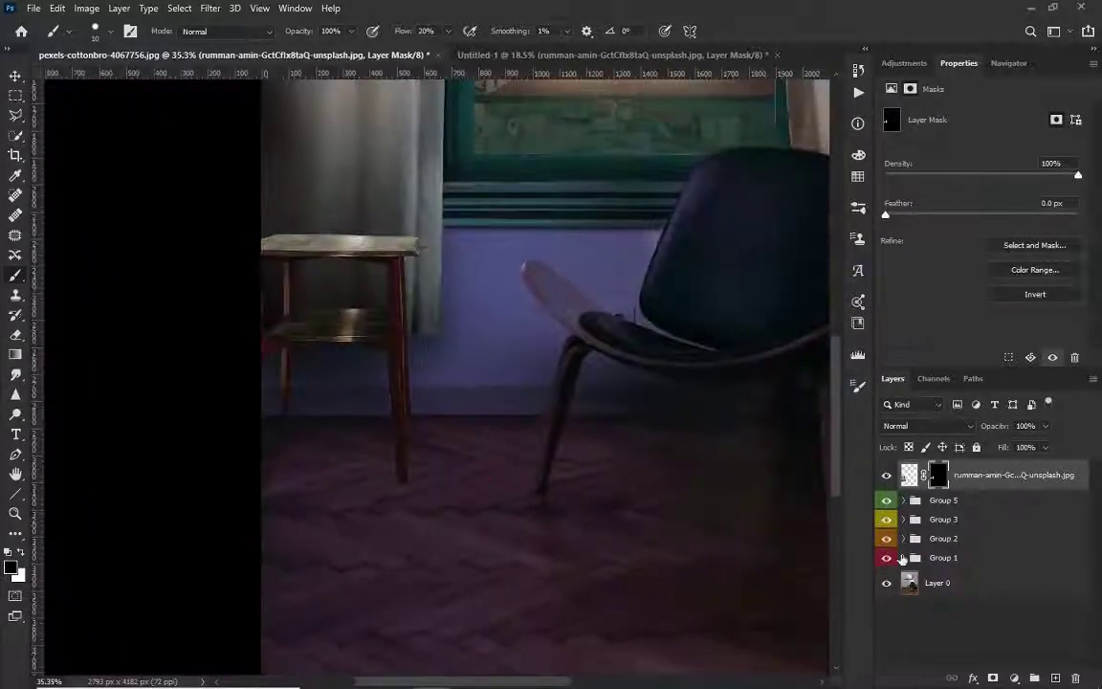
pyautogui.click(904, 538)
pyautogui.scroll(-5, 939, 641)
pyautogui.scroll(-1, 940, 641)
pyautogui.click(969, 575)
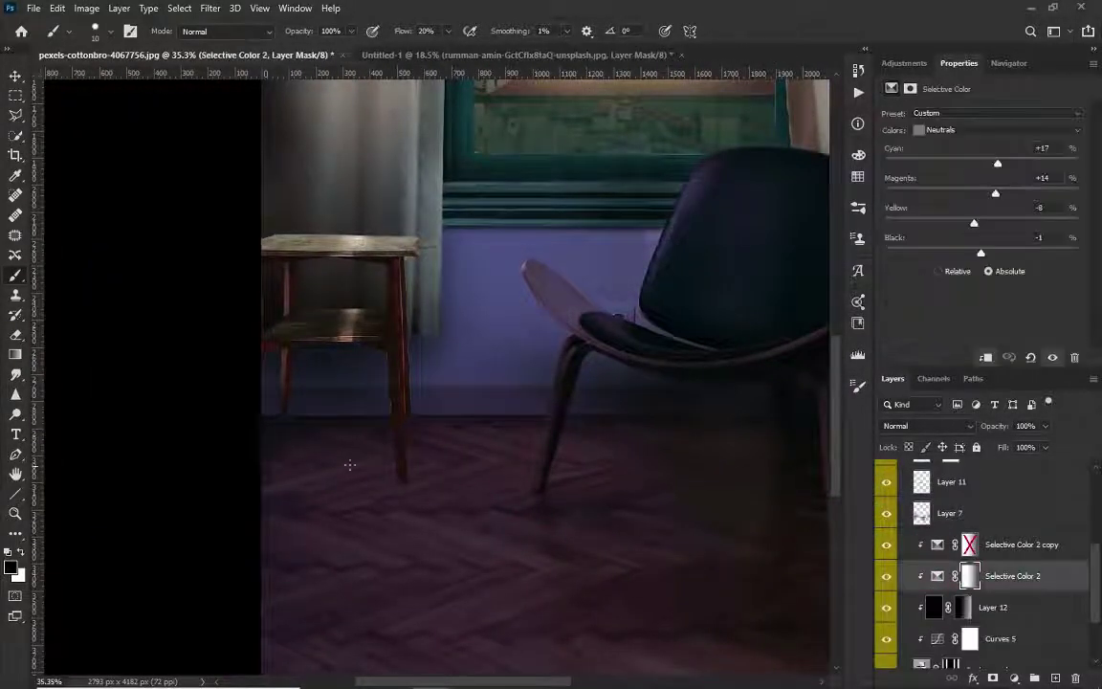
pyautogui.rightClick(326, 254)
pyautogui.click(394, 357)
pyautogui.press('Return')
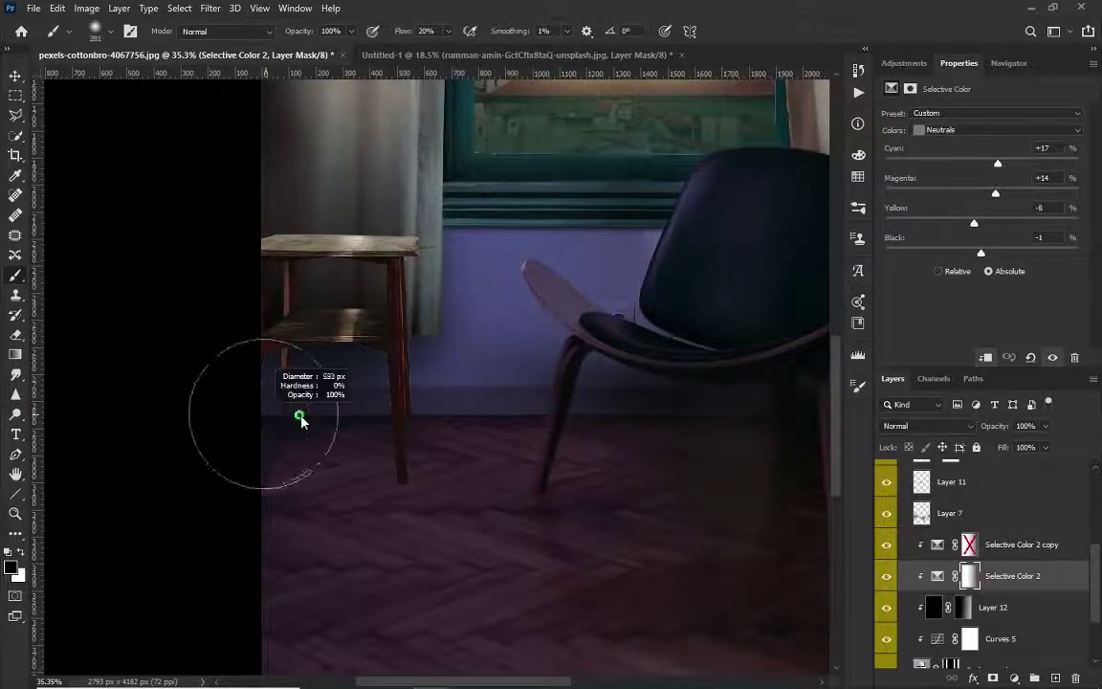
pyautogui.scroll(1, 363, 443)
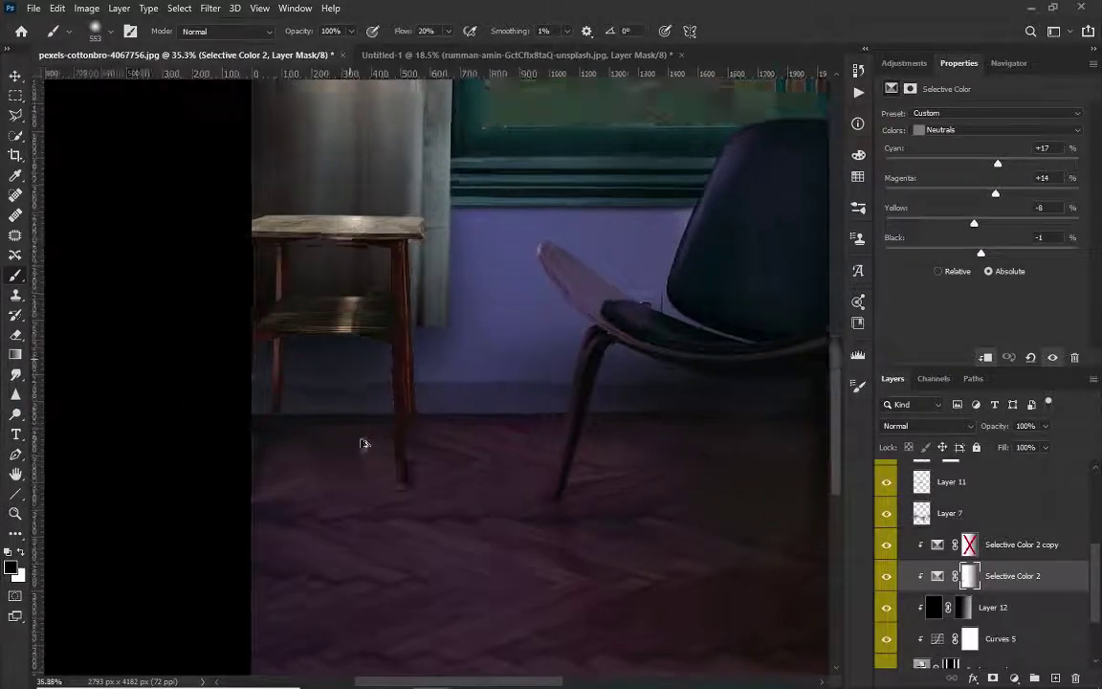
pyautogui.scroll(1, 364, 443)
pyautogui.scroll(1, 327, 452)
pyautogui.scroll(1, 383, 454)
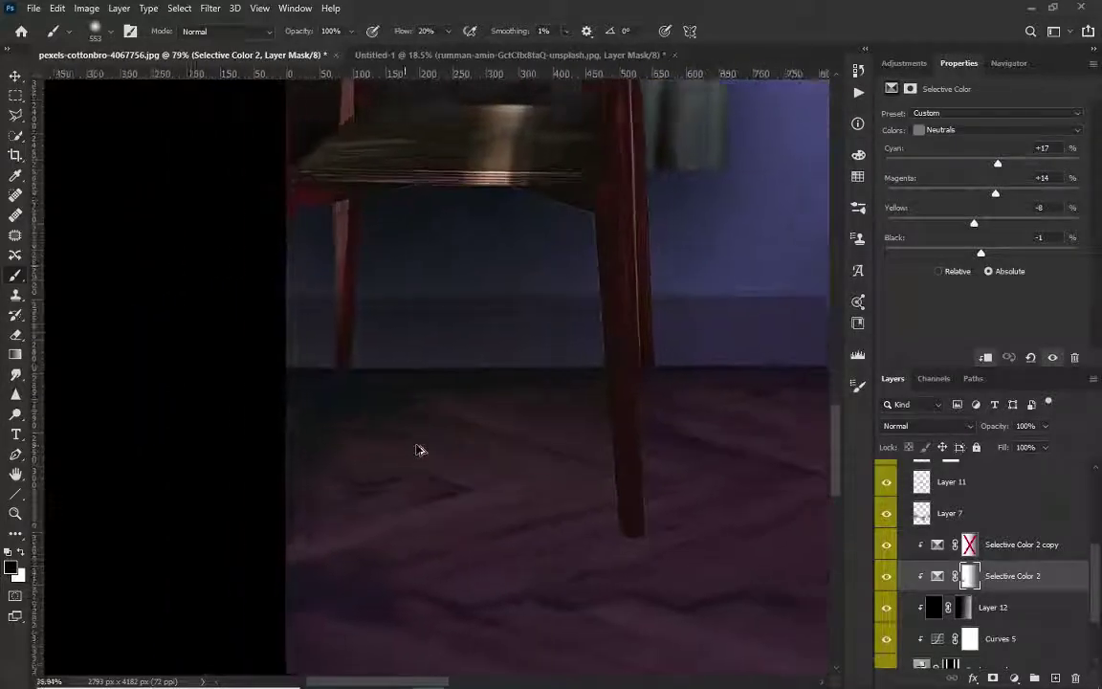
pyautogui.scroll(2, 417, 450)
pyautogui.scroll(3, 983, 517)
pyautogui.click(905, 486)
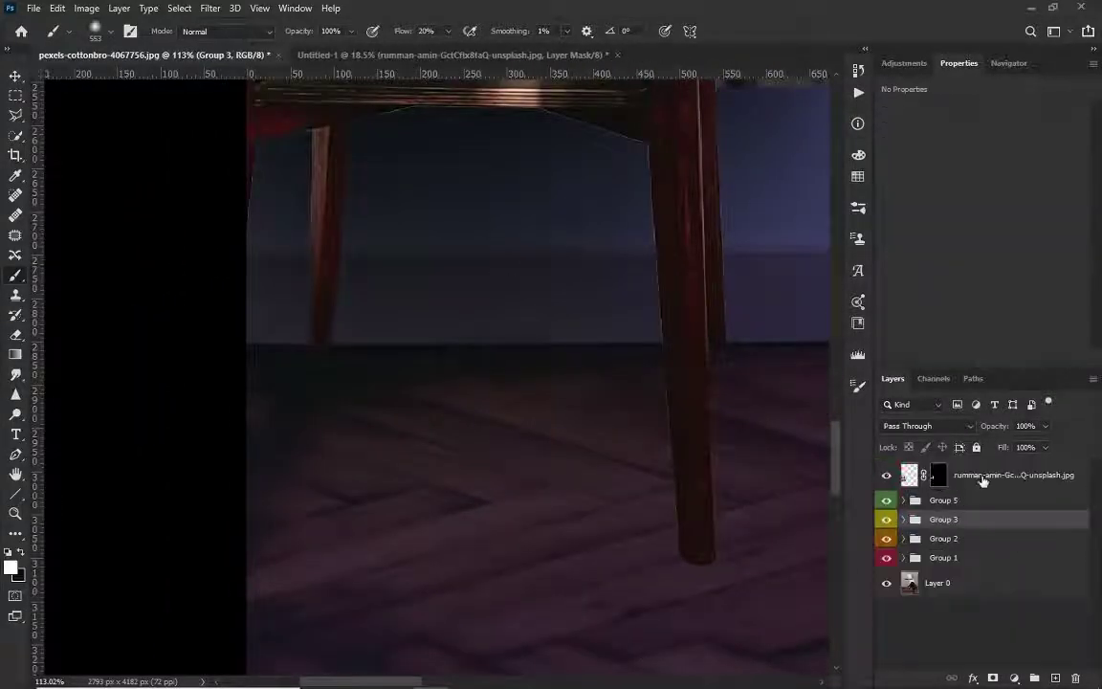
# Step: Add a new Layer 13 beneath the table and set the brush to 457 px
pyautogui.click(983, 482)
pyautogui.keyDown('ctrl'); pyautogui.click(1055, 678); pyautogui.keyUp('ctrl')
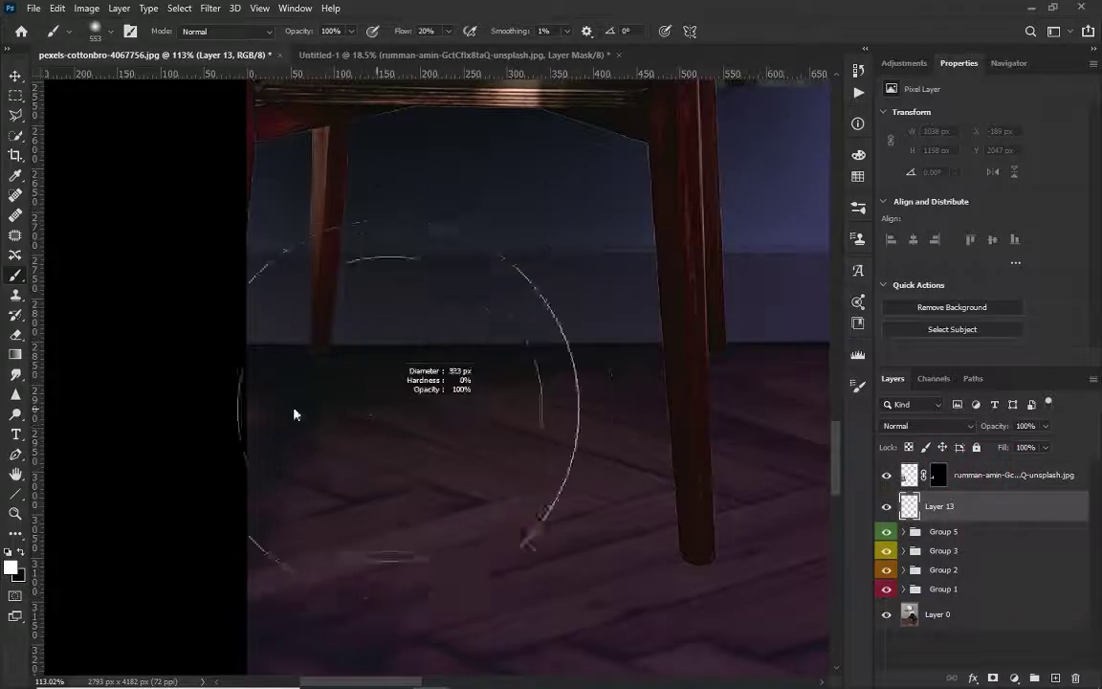
pyautogui.rightClick(432, 392)
pyautogui.press('Escape')
pyautogui.moveTo(350, 403)
pyautogui.mouseDown()
pyautogui.moveTo(467, 418)
pyautogui.moveTo(500, 473)
pyautogui.mouseUp()
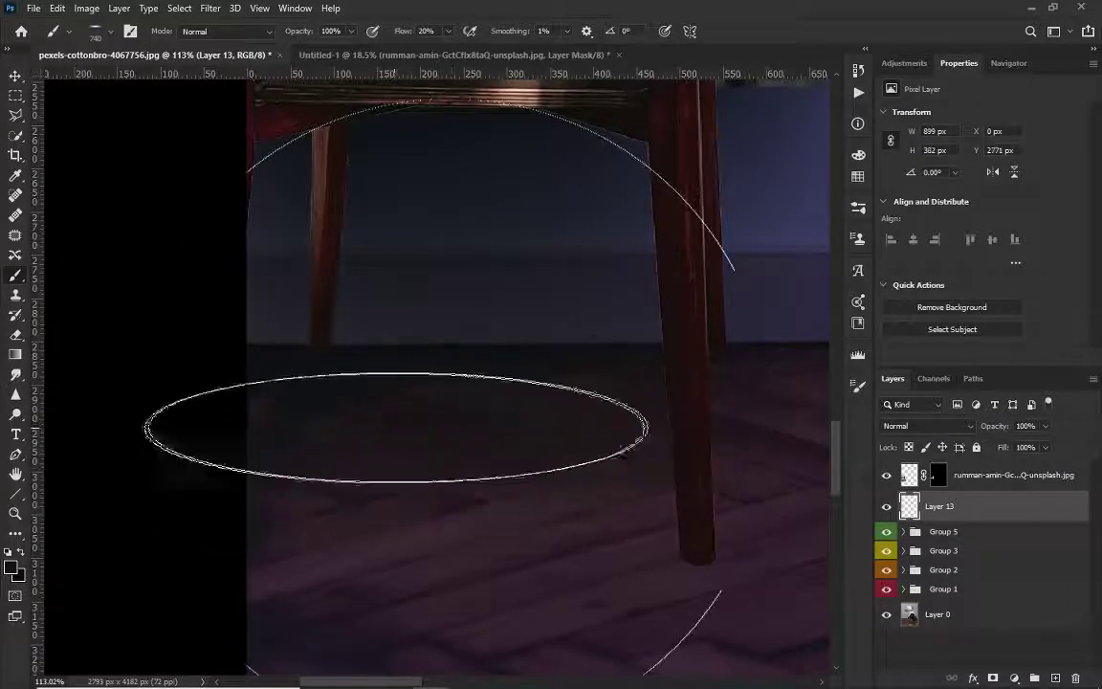
# Step: Set Layer 13 to Multiply, paint a soft floor shadow under the table, and ready a large eraser
pyautogui.click(926, 425)
pyautogui.click(917, 376)
pyautogui.click(554, 421)
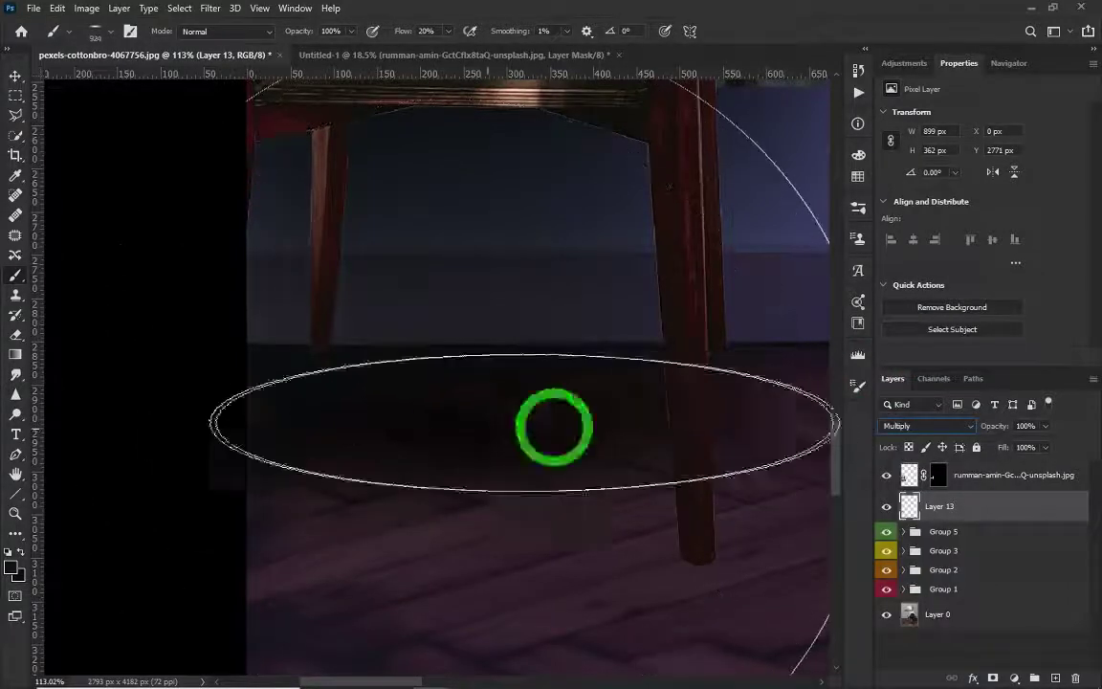
pyautogui.keyDown('alt'); pyautogui.scroll(-3, 469, 443); pyautogui.keyUp('alt')
pyautogui.press('e')
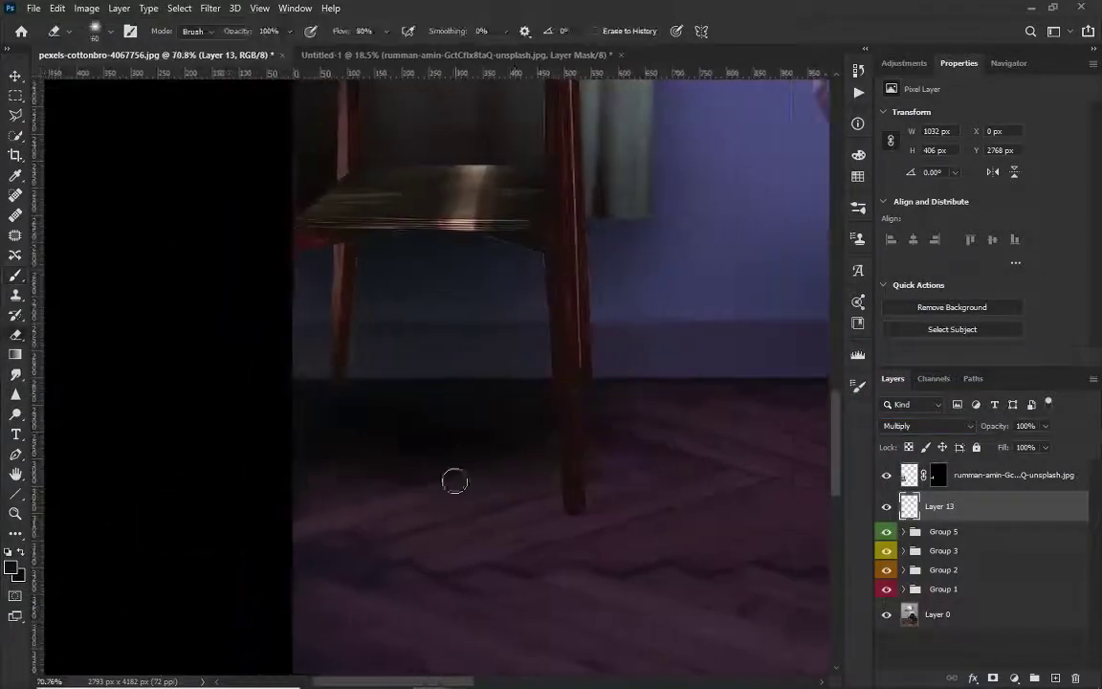
pyautogui.write('19')
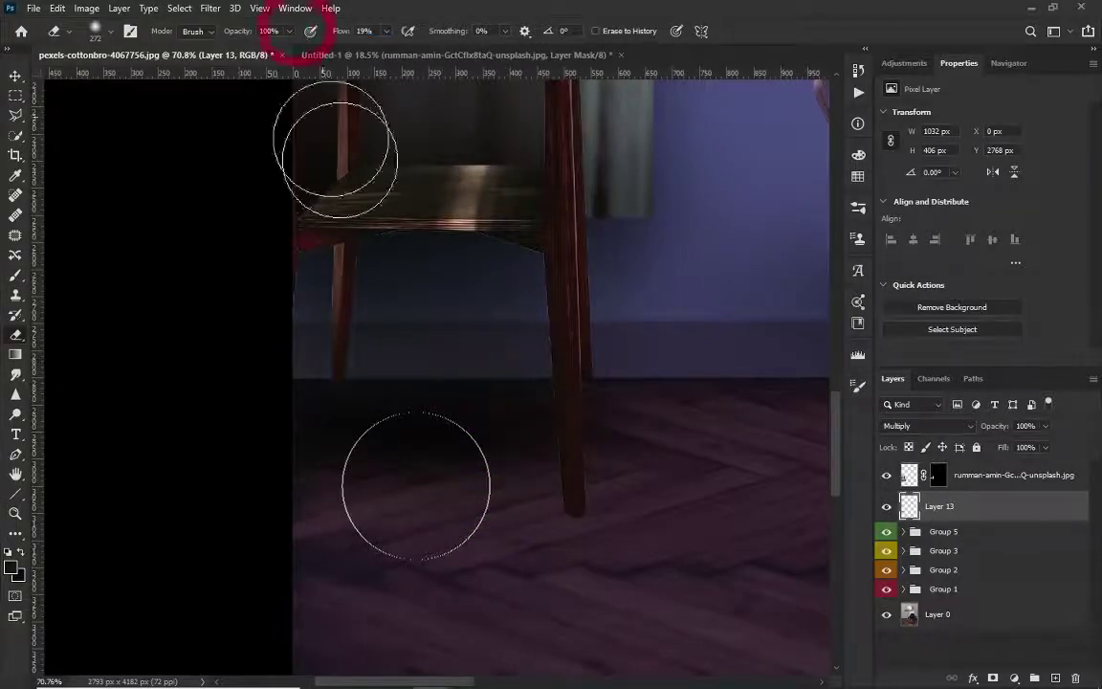
pyautogui.press(']')
pyautogui.press(']')
pyautogui.press(']')
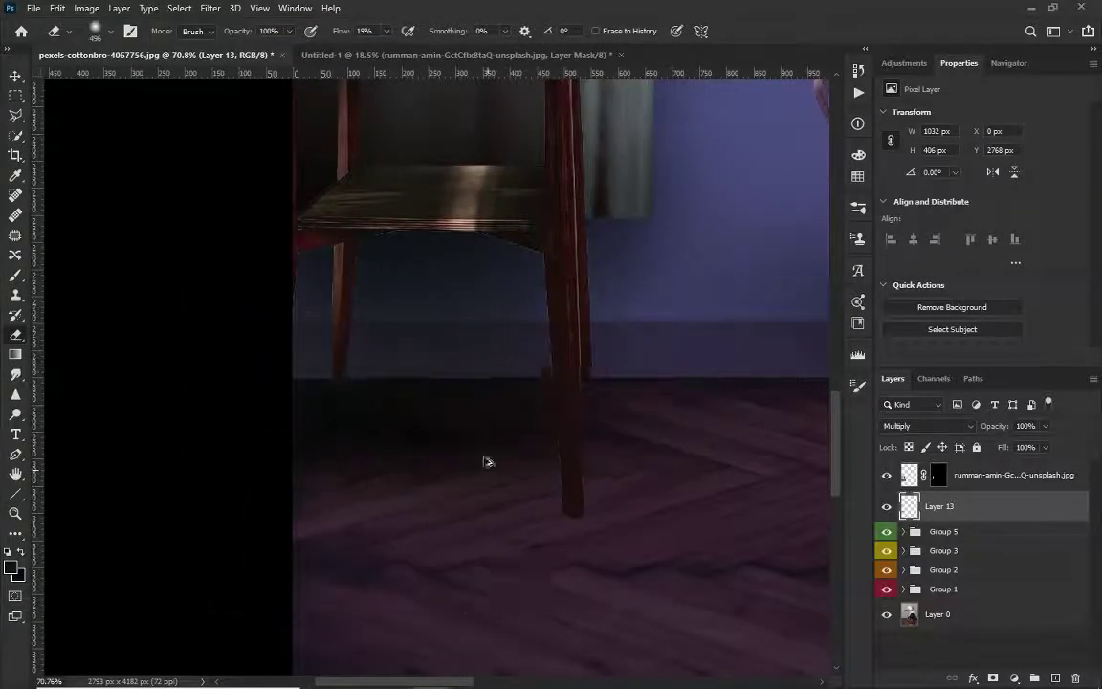
pyautogui.keyDown('alt'); pyautogui.scroll(-2, 479, 464); pyautogui.keyUp('alt')
# Step: Create Multiply Layer 14 with a 22 px soft brush and a sampled dark purple floor colour
pyautogui.press('b')
pyautogui.click(1056, 678)
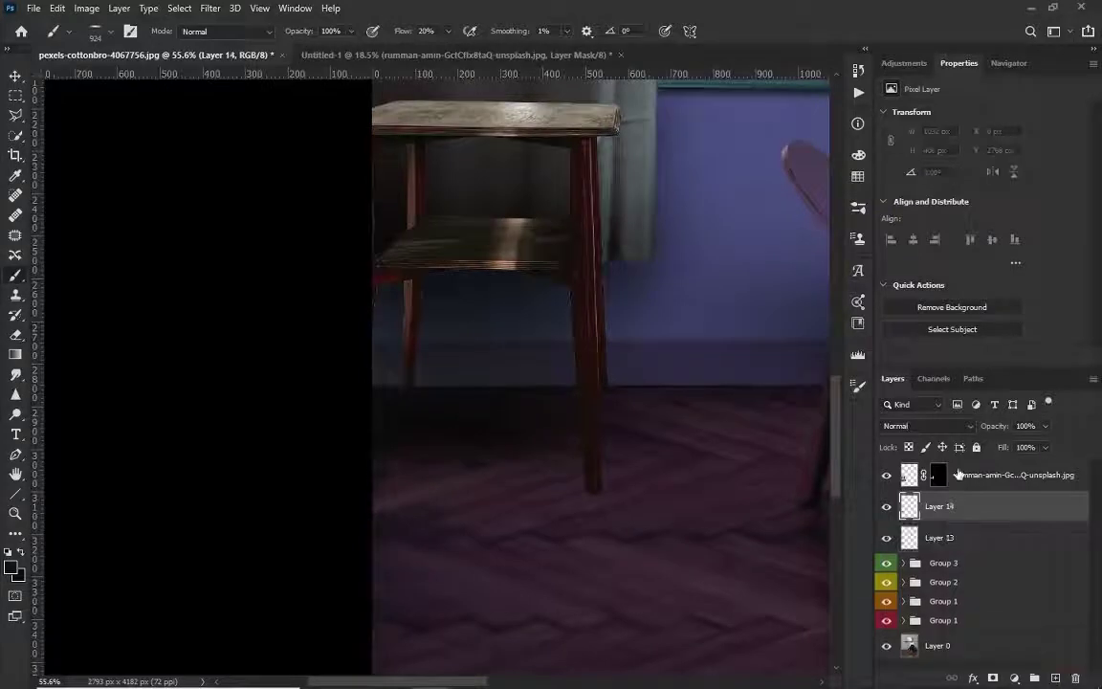
pyautogui.click(928, 426)
pyautogui.click(832, 349)
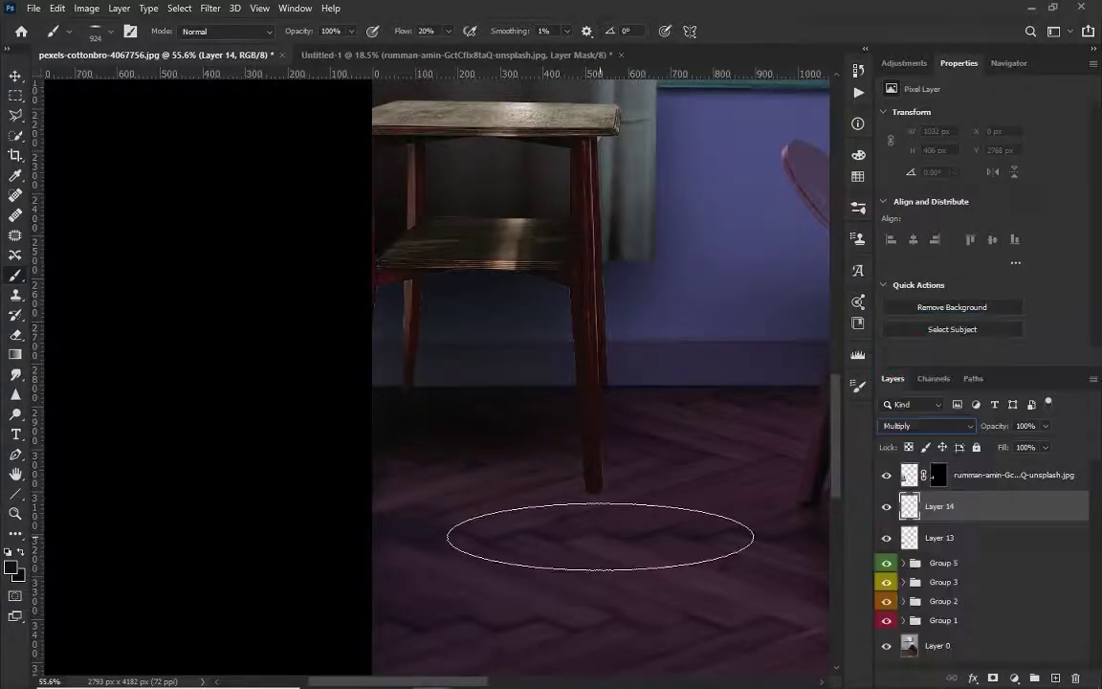
pyautogui.keyDown('alt'); pyautogui.scroll(5, 574, 541); pyautogui.keyUp('alt')
pyautogui.rightClick(550, 472)
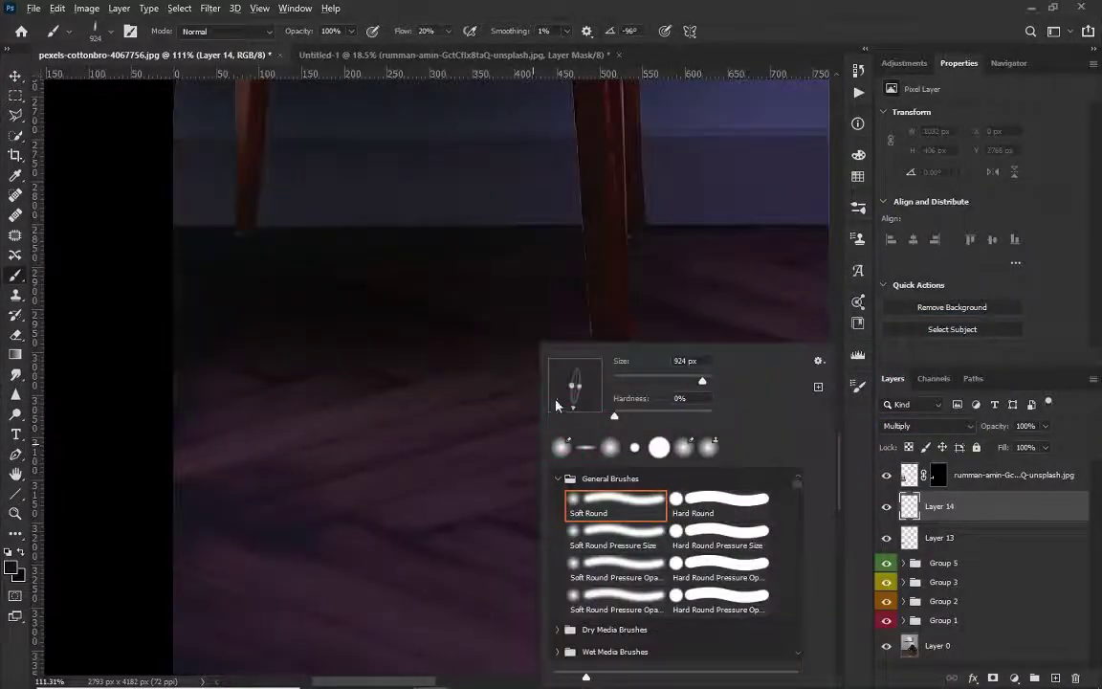
pyautogui.press('Escape')
pyautogui.moveTo(511, 398); pyautogui.dragTo(587, 443)
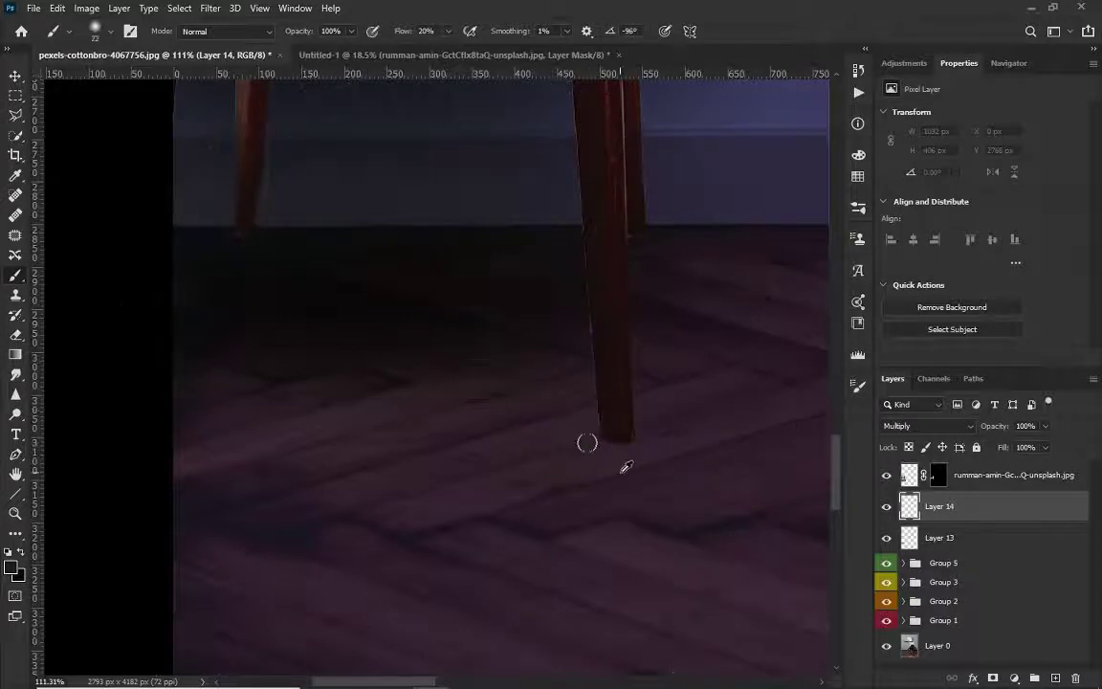
pyautogui.click(9, 570)
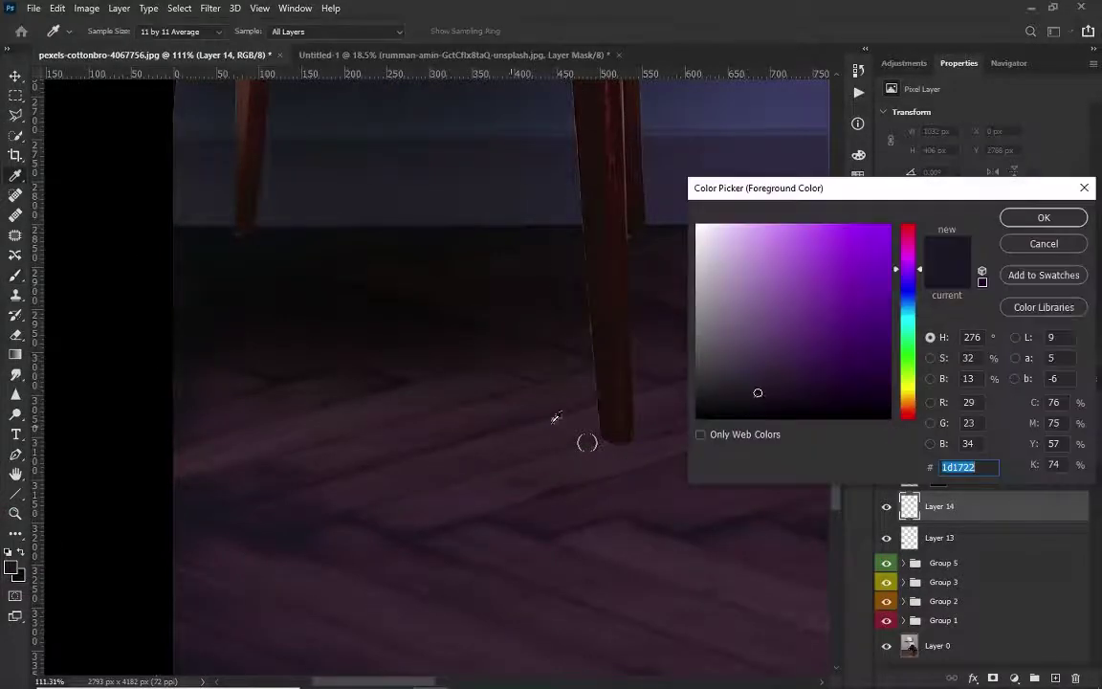
pyautogui.click(1028, 217)
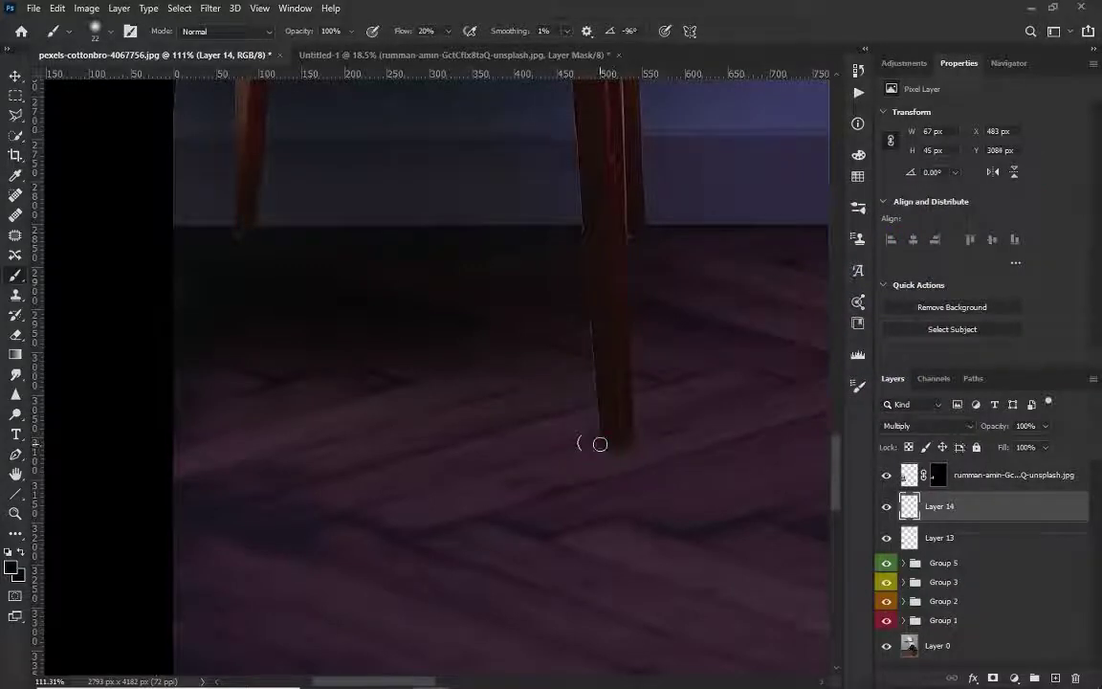
# Step: Paint and erase a dark contact shadow under the front table leg
pyautogui.moveTo(600, 444)
pyautogui.mouseDown()
pyautogui.moveTo(632, 445)
pyautogui.moveTo(543, 595)
pyautogui.mouseUp()
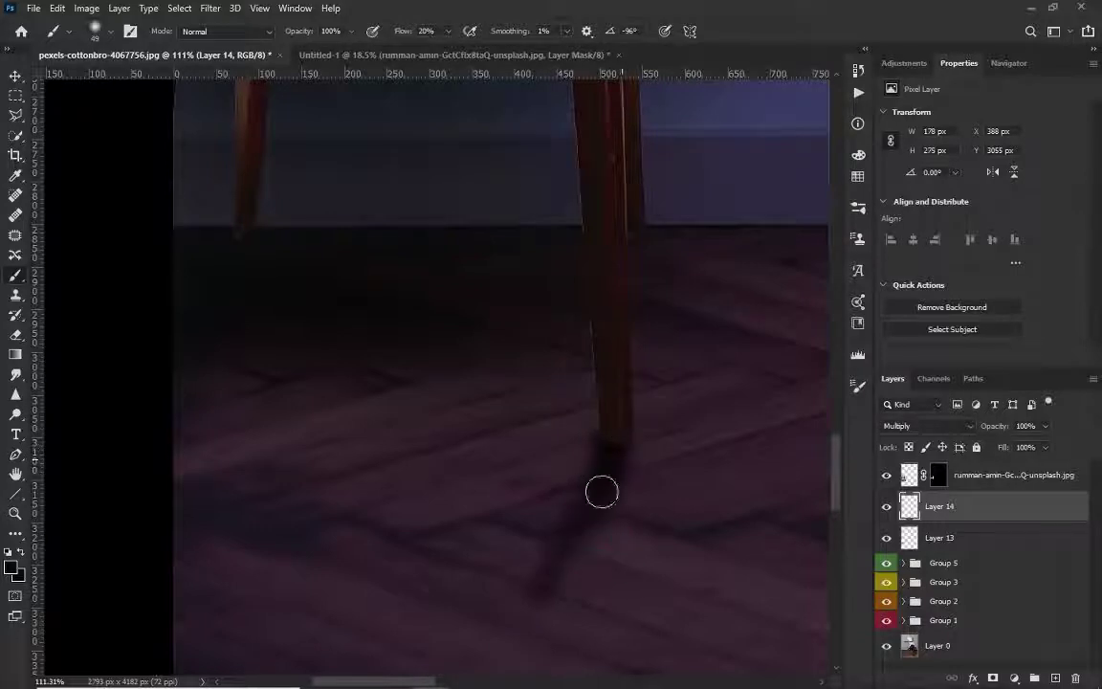
pyautogui.press('e')
pyautogui.moveTo(468, 530)
pyautogui.mouseDown()
pyautogui.moveTo(615, 469)
pyautogui.moveTo(559, 534)
pyautogui.mouseUp()
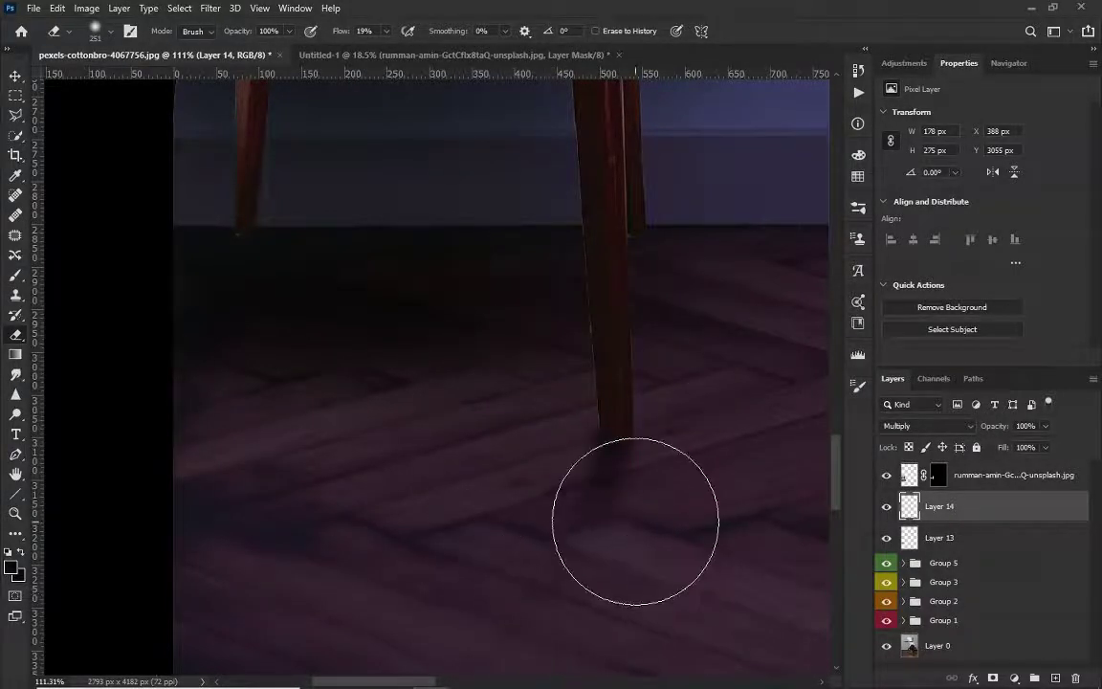
pyautogui.press('b')
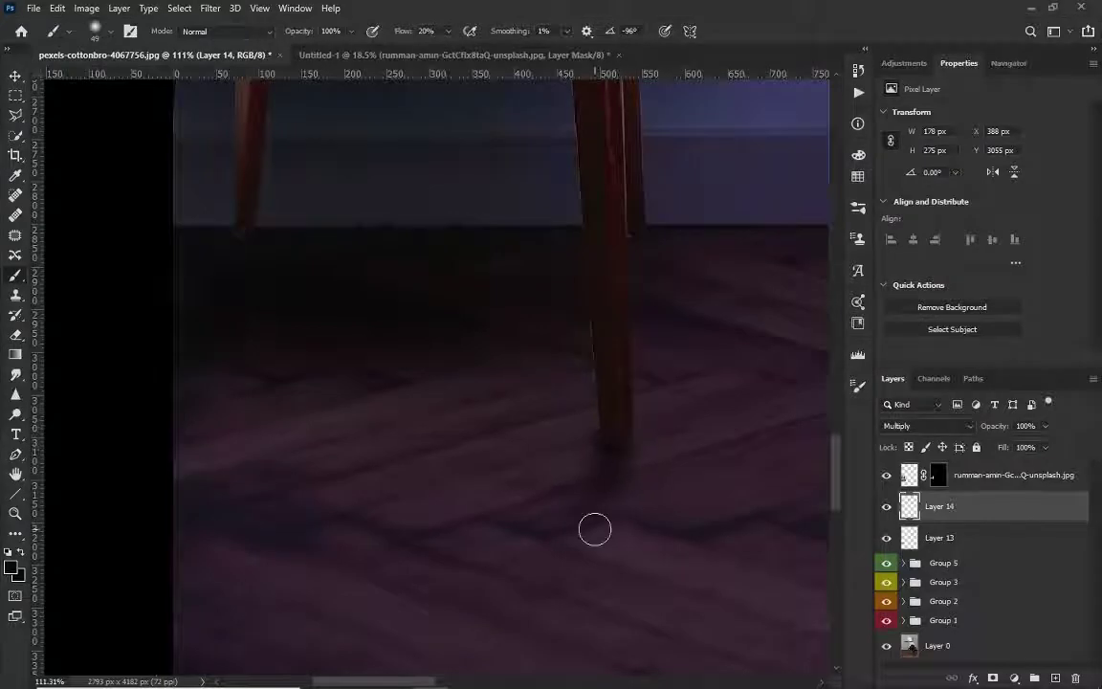
pyautogui.moveTo(622, 458); pyautogui.dragTo(572, 523)
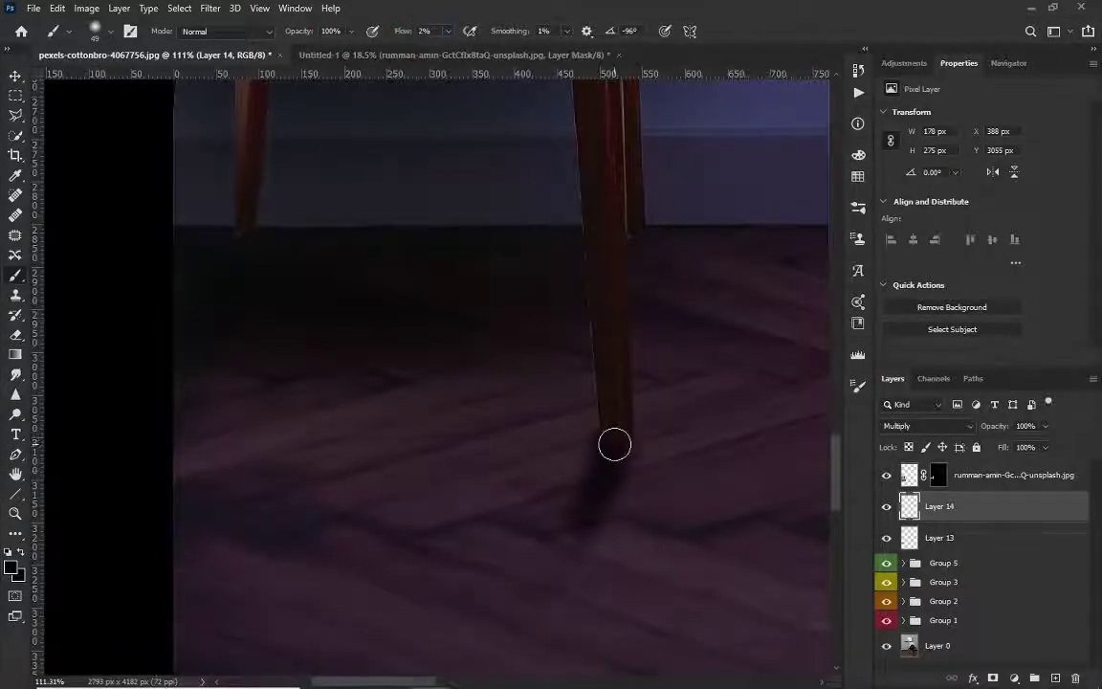
pyautogui.scroll(-3, 613, 450)
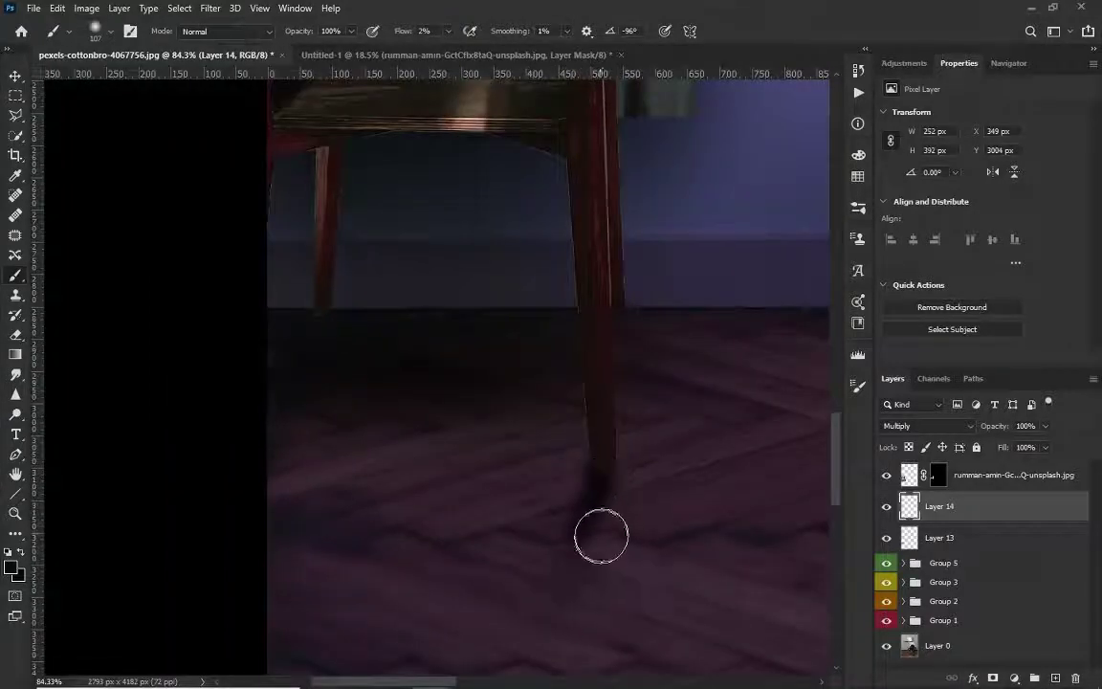
pyautogui.moveTo(601, 536)
pyautogui.mouseDown()
pyautogui.moveTo(574, 502)
pyautogui.moveTo(607, 487)
pyautogui.mouseUp()
pyautogui.press('e')
pyautogui.press('b')
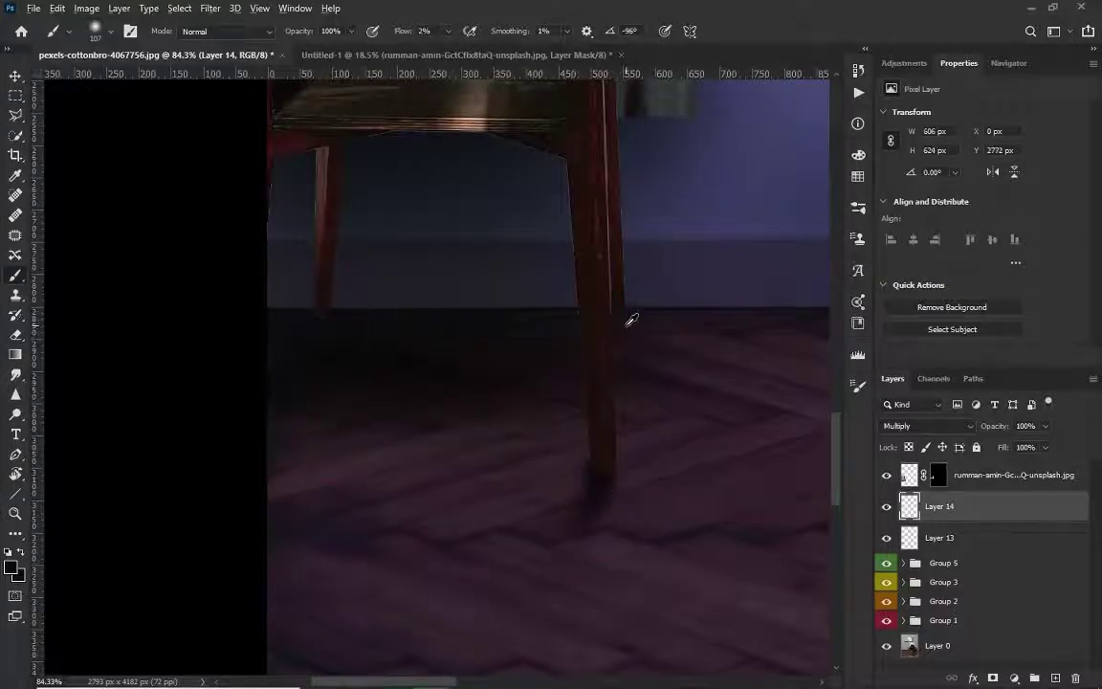
pyautogui.scroll(2, 632, 316)
pyautogui.scroll(2, 632, 316)
# Step: Darken where the back leg meets the floor with a smaller brush
pyautogui.press('[')
pyautogui.press('[')
pyautogui.press('[')
pyautogui.moveTo(564, 319); pyautogui.dragTo(607, 340)
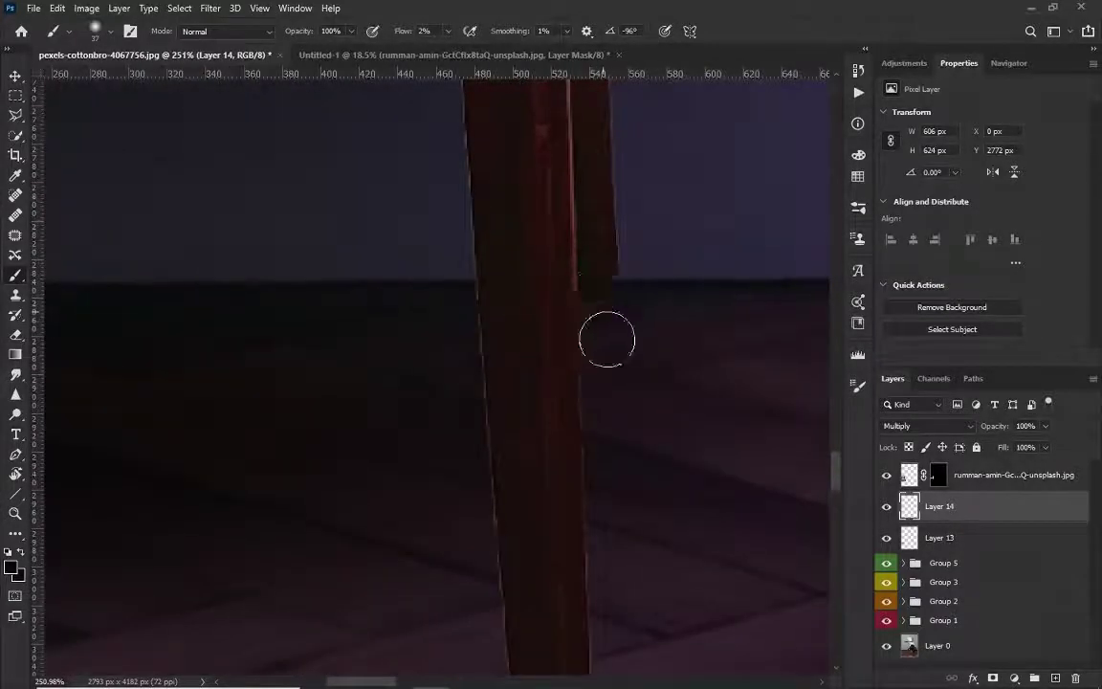
pyautogui.scroll(-2, 500, 460)
pyautogui.scroll(-2, 465, 478)
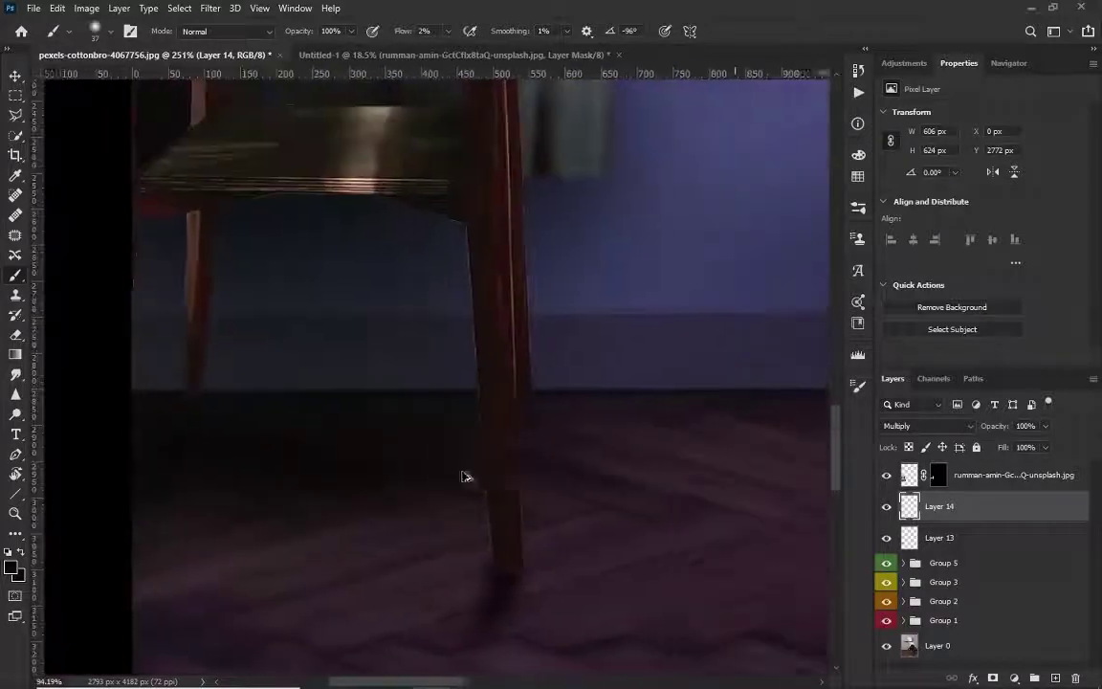
pyautogui.click(986, 476)
# Step: Add a clipped Curves 7 adjustment to the unsplash table layer, sagging midtones and highlights
pyautogui.click(1017, 678)
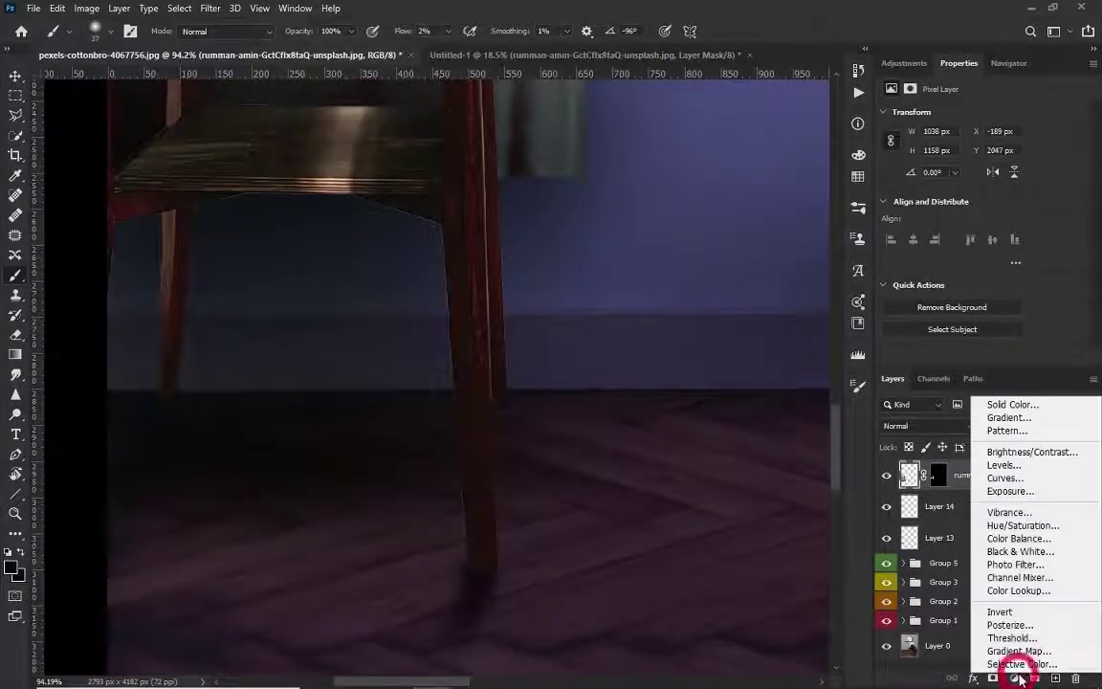
pyautogui.click(1005, 478)
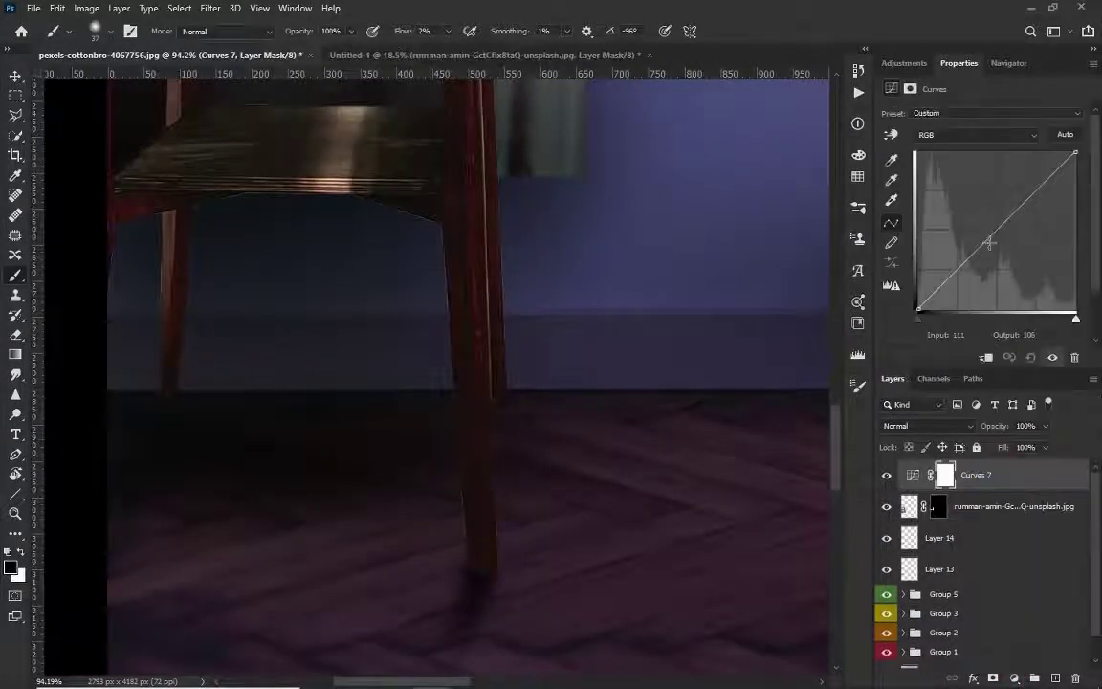
pyautogui.scroll(-2, 490, 387)
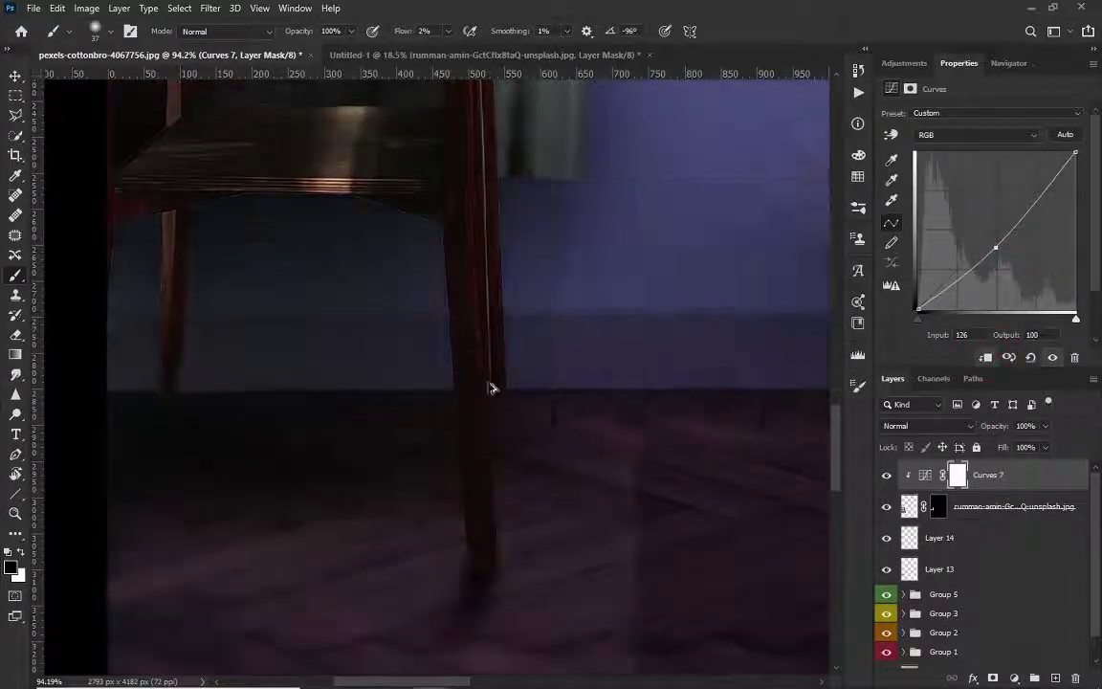
pyautogui.scroll(-2, 490, 388)
pyautogui.scroll(-2, 512, 337)
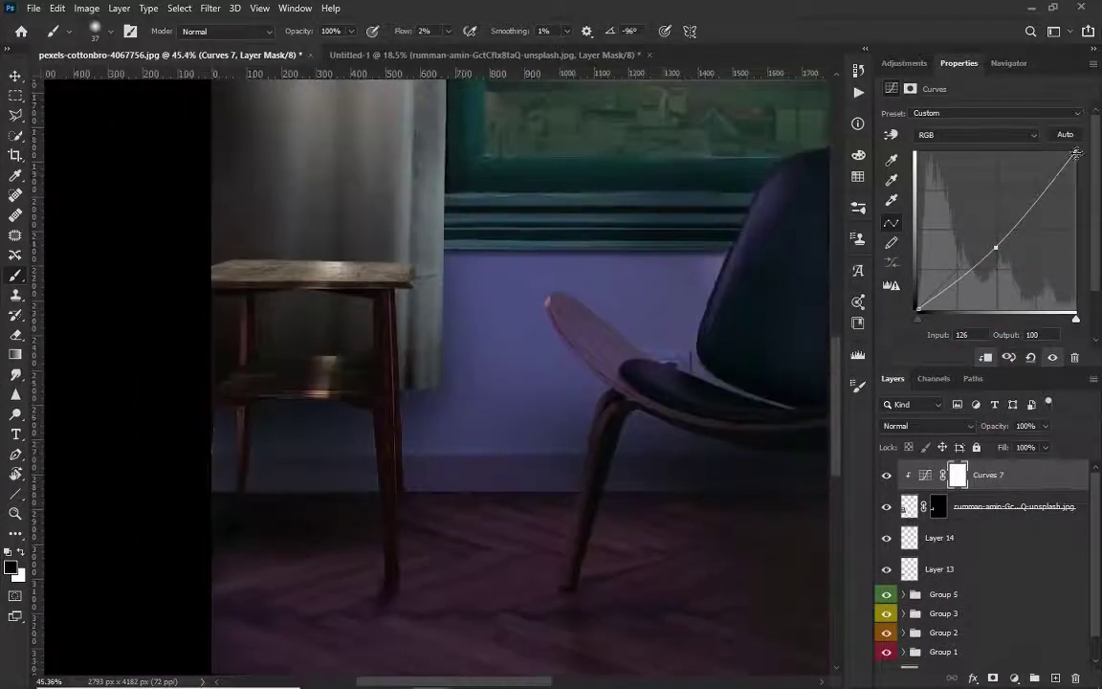
pyautogui.scroll(2, 295, 615)
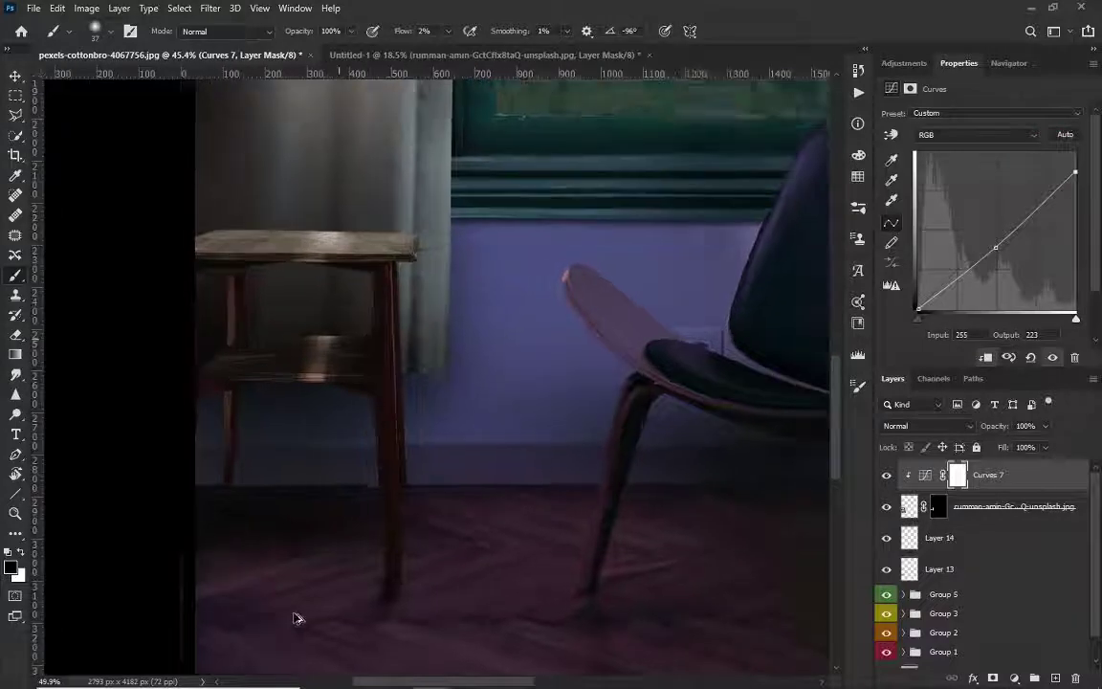
pyautogui.scroll(3, 352, 527)
# Step: Add Layer 15 above Curves 7 and set its blend mode to Multiply
pyautogui.click(1057, 678)
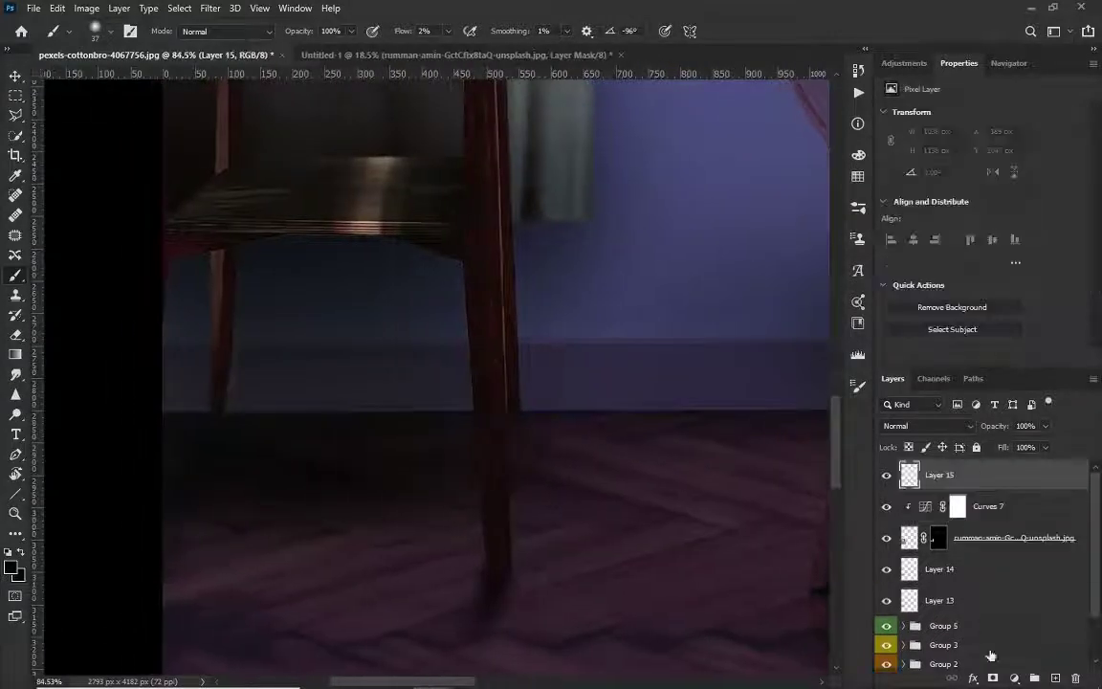
pyautogui.click(883, 428)
pyautogui.click(896, 370)
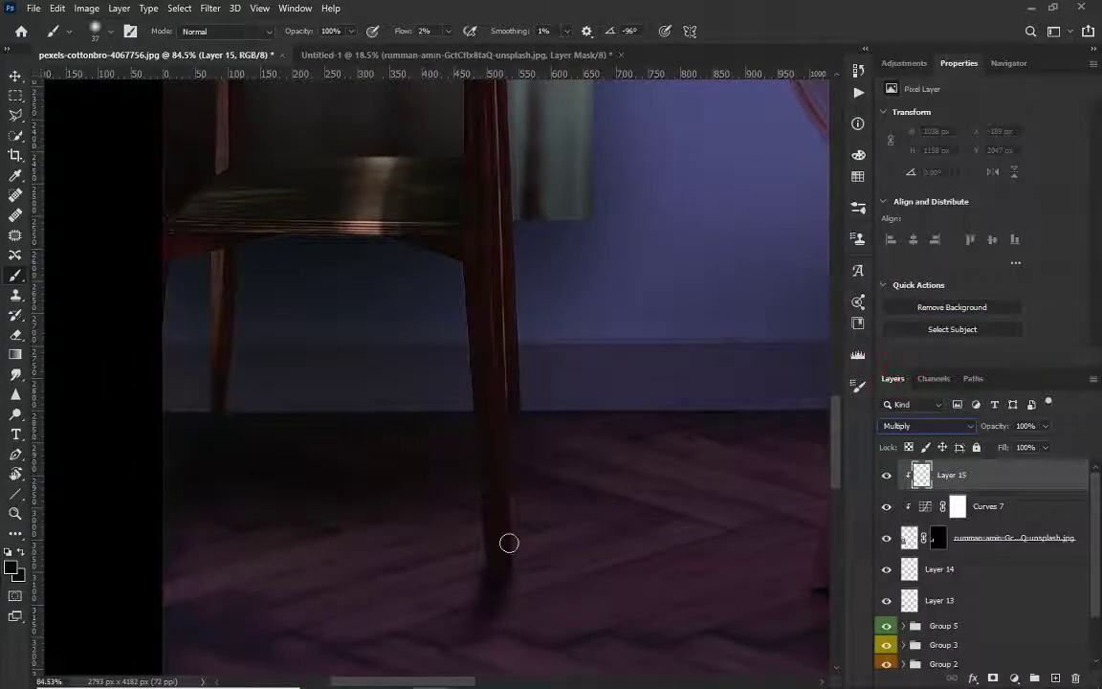
pyautogui.scroll(2, 508, 543)
pyautogui.scroll(1, 534, 578)
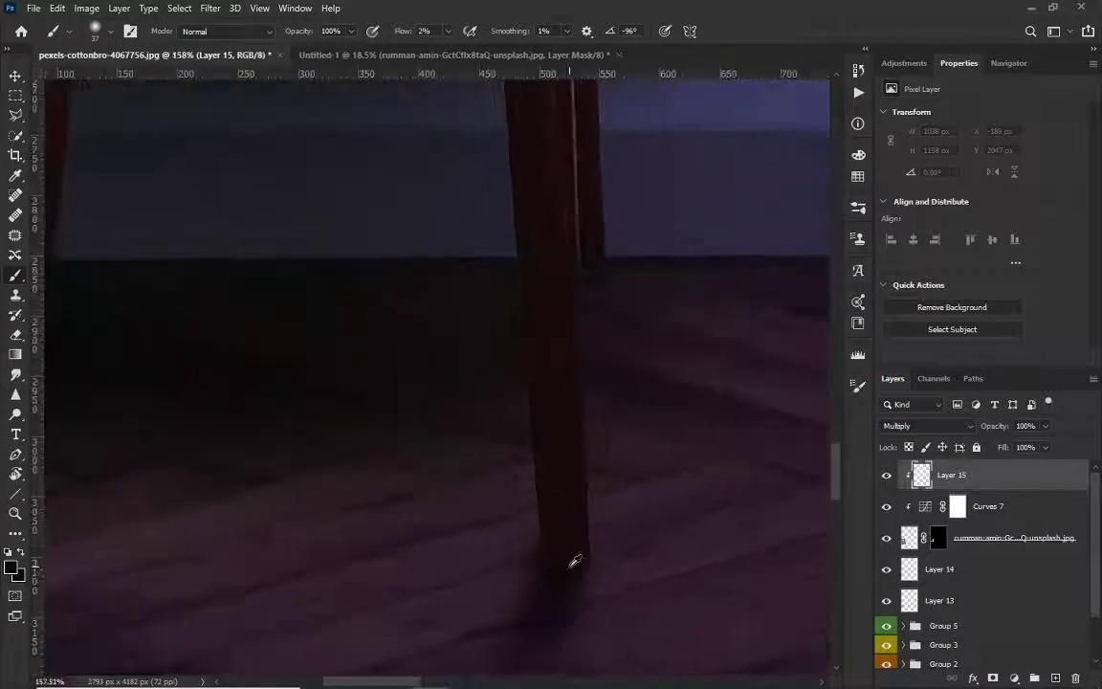
# Step: Paint soft shadow at the base and up the side table's legs
pyautogui.moveTo(551, 551); pyautogui.dragTo(523, 569)
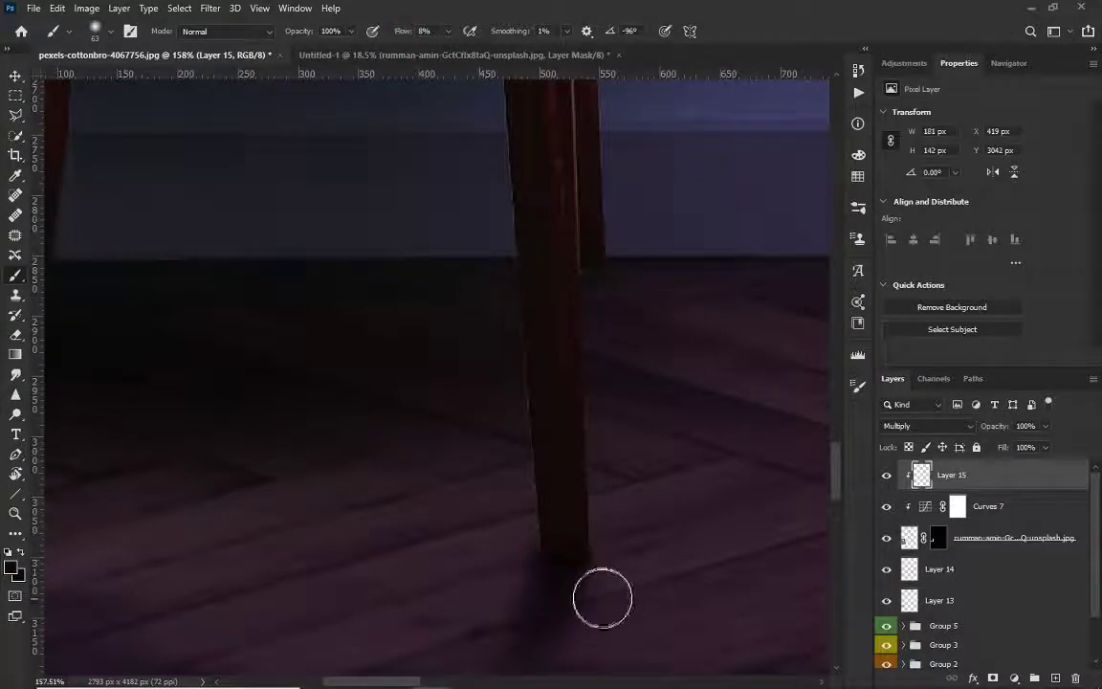
pyautogui.moveTo(565, 484)
pyautogui.mouseDown()
pyautogui.moveTo(542, 180)
pyautogui.moveTo(602, 362)
pyautogui.moveTo(542, 191)
pyautogui.mouseUp()
pyautogui.moveTo(288, 375); pyautogui.dragTo(619, 471)
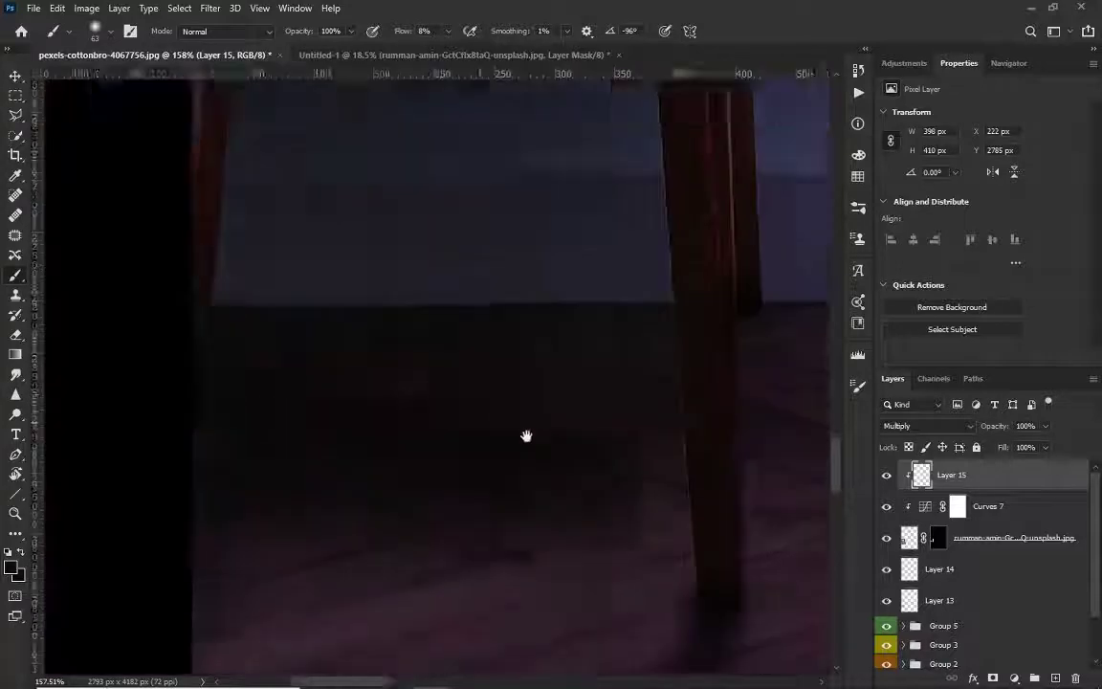
pyautogui.moveTo(375, 313)
pyautogui.mouseDown()
pyautogui.moveTo(386, 141)
pyautogui.moveTo(353, 367)
pyautogui.mouseUp()
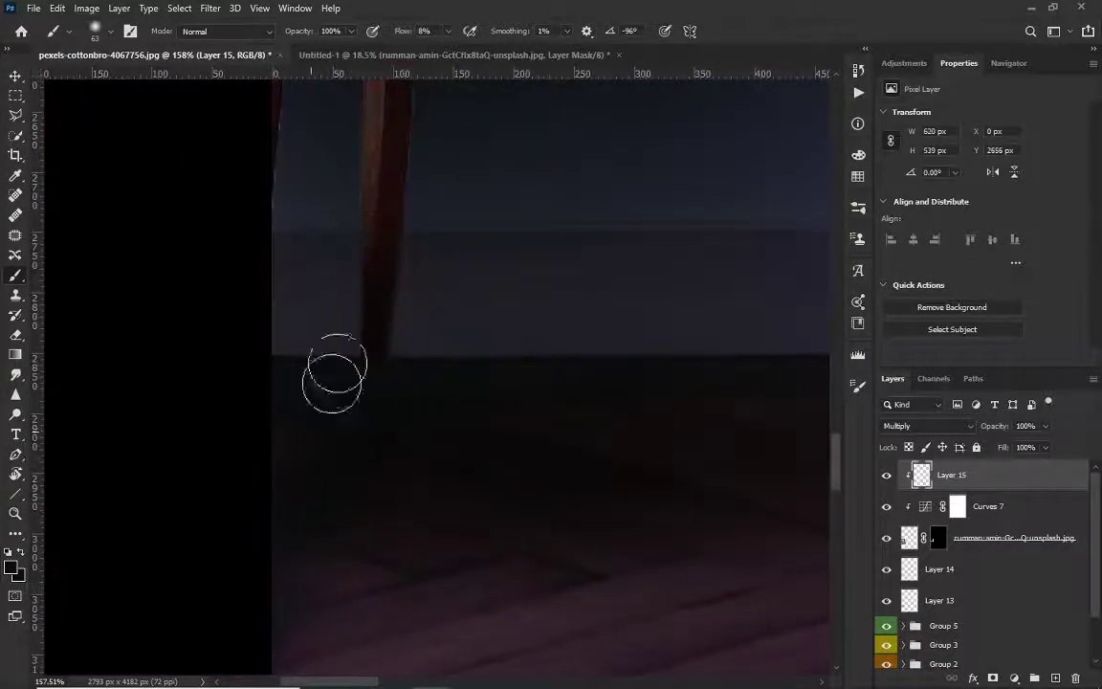
# Step: Darken the tabletop edge and planks with low-flow shadow strokes
pyautogui.scroll(3, 387, 153)
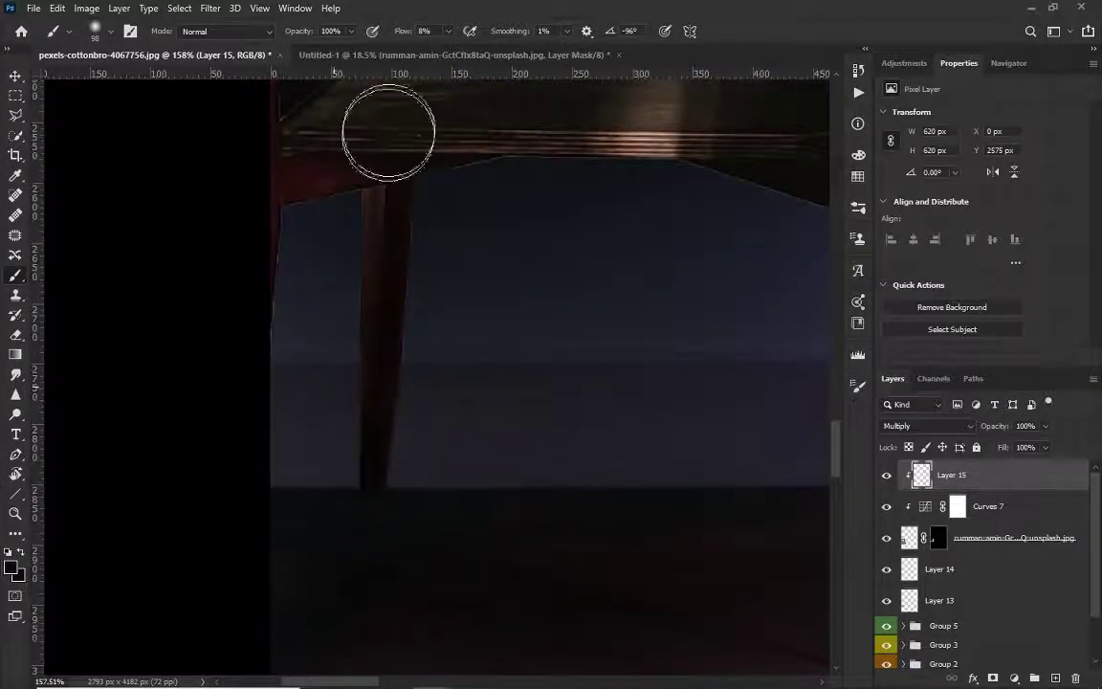
pyautogui.moveTo(490, 177)
pyautogui.mouseDown()
pyautogui.moveTo(409, 297)
pyautogui.moveTo(440, 284)
pyautogui.mouseUp()
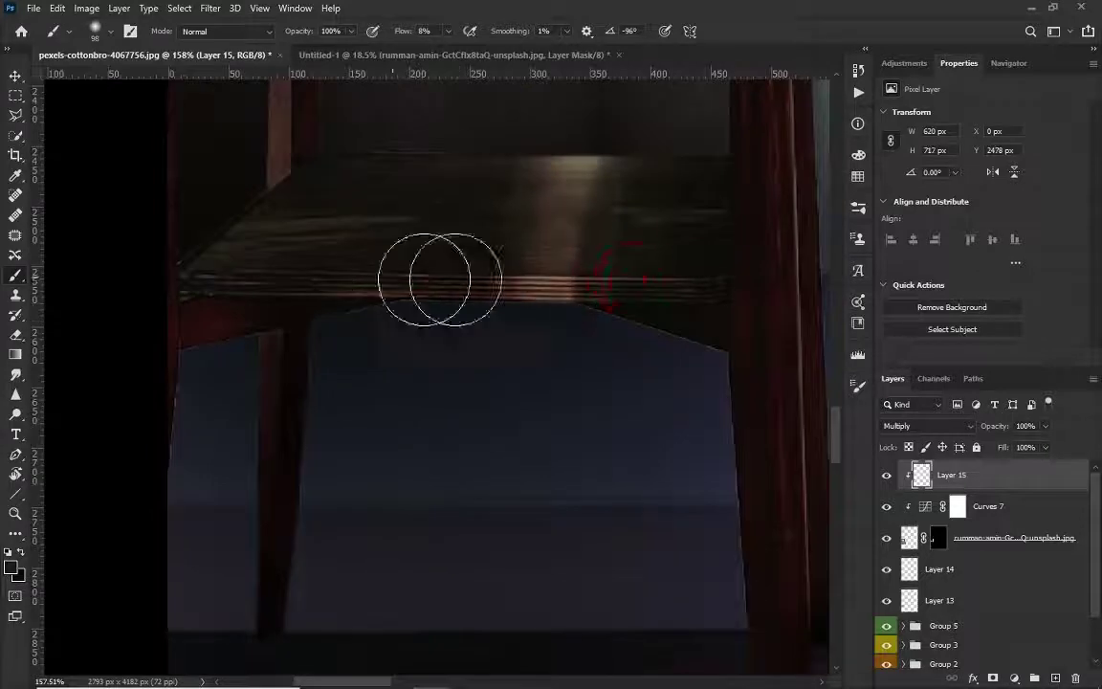
pyautogui.moveTo(522, 253)
pyautogui.mouseDown()
pyautogui.moveTo(428, 235)
pyautogui.moveTo(399, 118)
pyautogui.mouseUp()
pyautogui.moveTo(426, 177); pyautogui.dragTo(170, 182)
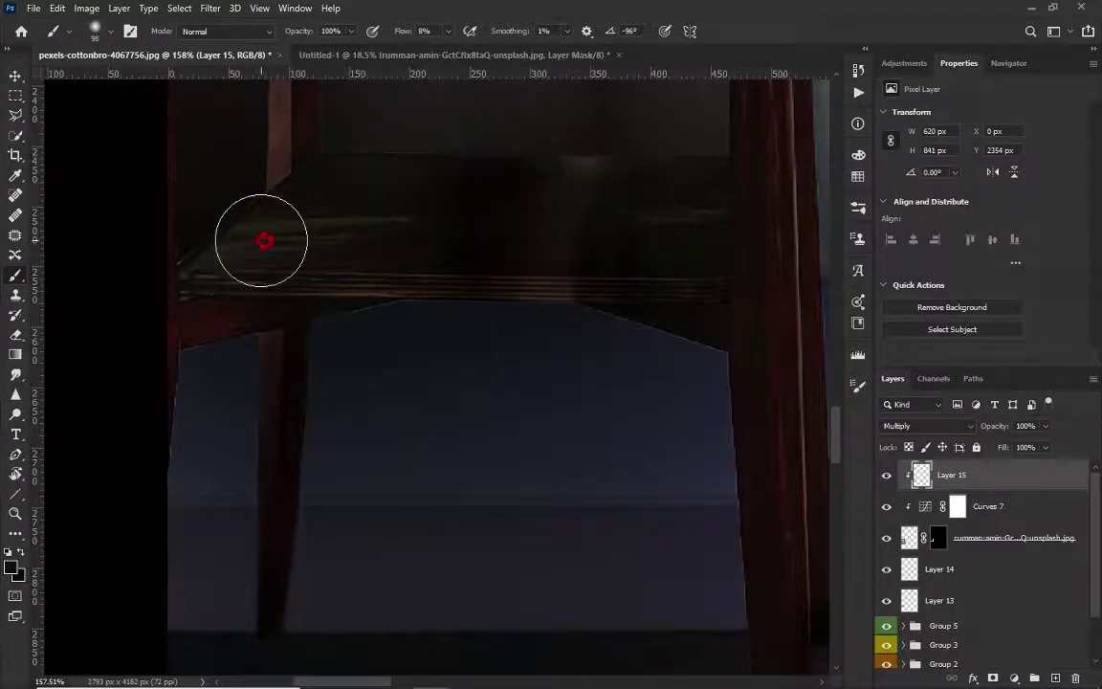
pyautogui.moveTo(263, 238)
pyautogui.mouseDown()
pyautogui.moveTo(640, 232)
pyautogui.moveTo(573, 277)
pyautogui.mouseUp()
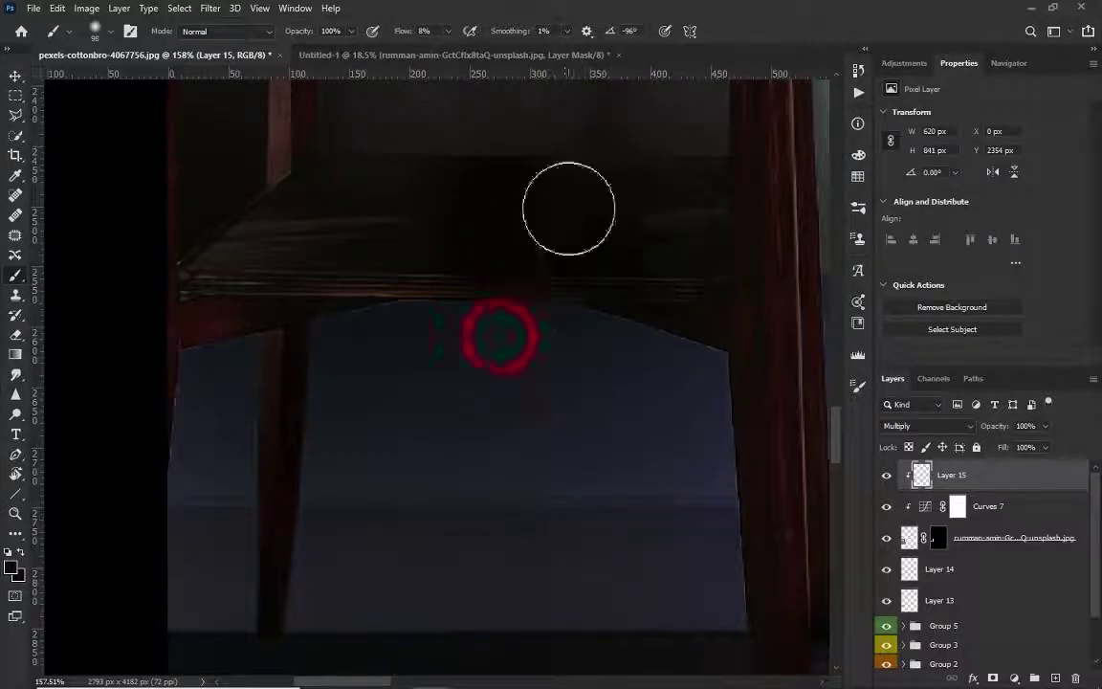
# Step: With a smaller brush, darken the tabletop's underside edge, then zoom back out
pyautogui.moveTo(491, 255); pyautogui.dragTo(543, 467)
pyautogui.scroll(5, 497, 327)
pyautogui.moveTo(461, 254); pyautogui.dragTo(620, 212)
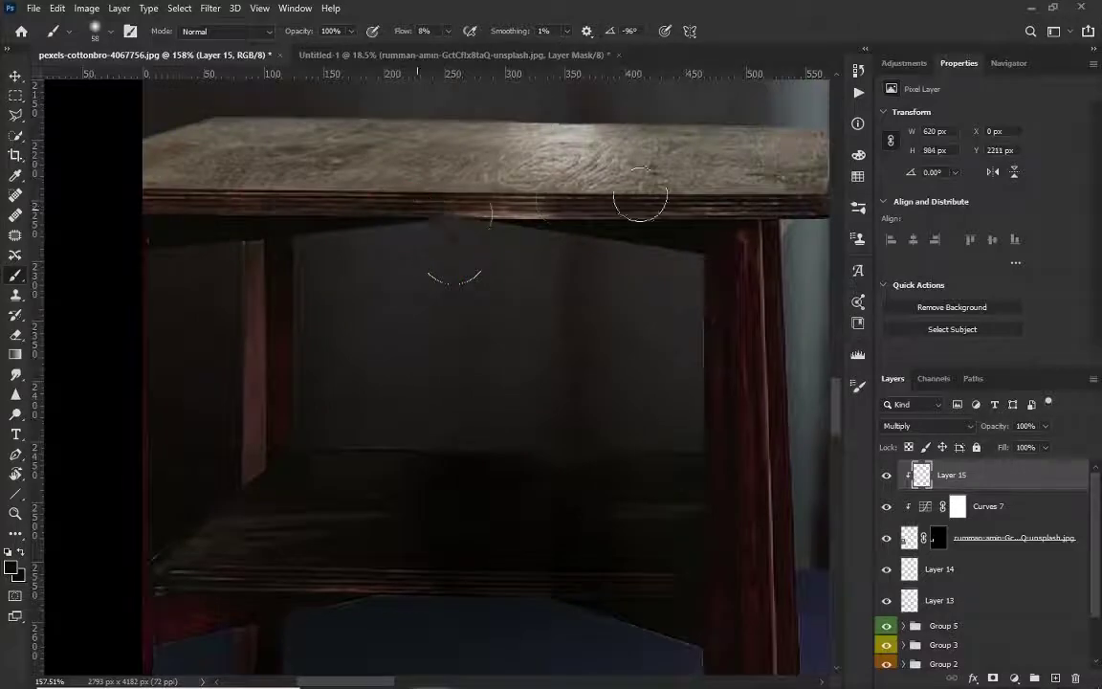
pyautogui.scroll(-3, 620, 211)
pyautogui.scroll(-3, 475, 315)
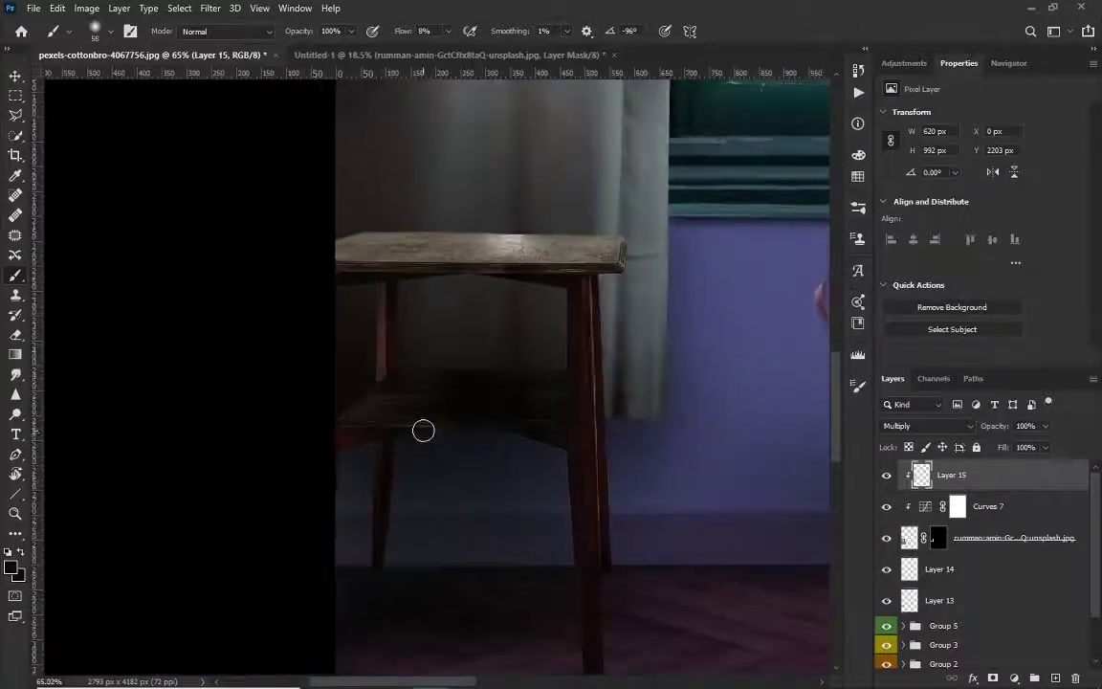
pyautogui.scroll(-2, 423, 430)
pyautogui.scroll(-2, 423, 439)
pyautogui.scroll(-2, 428, 438)
pyautogui.scroll(-2, 409, 492)
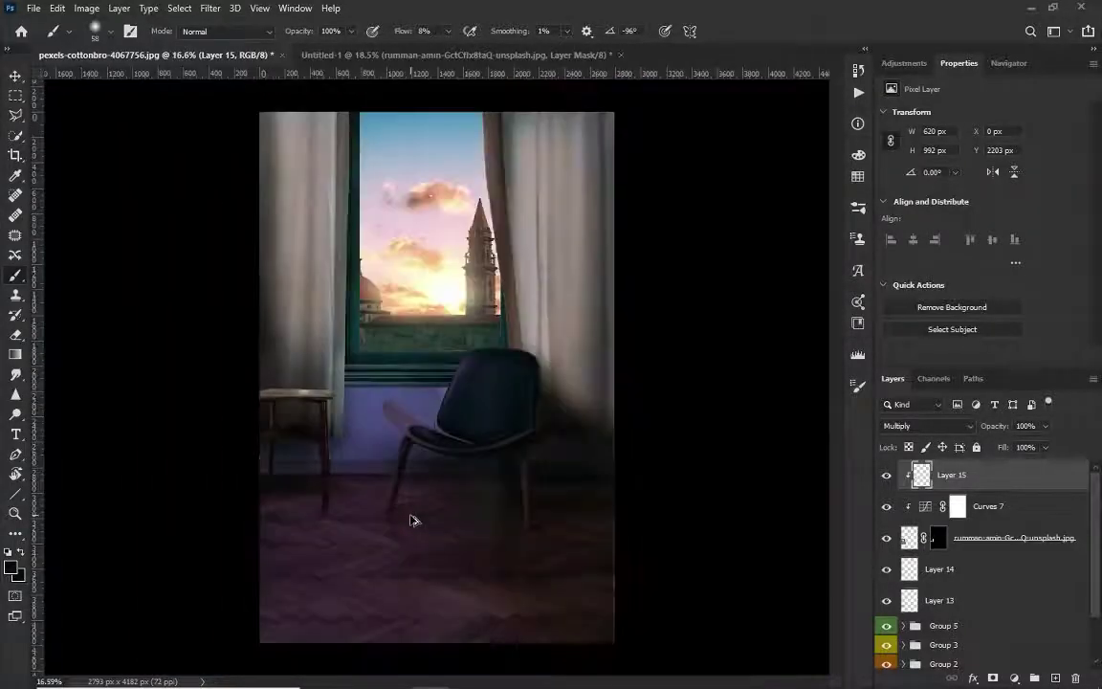
pyautogui.scroll(1, 335, 520)
pyautogui.scroll(2, 420, 561)
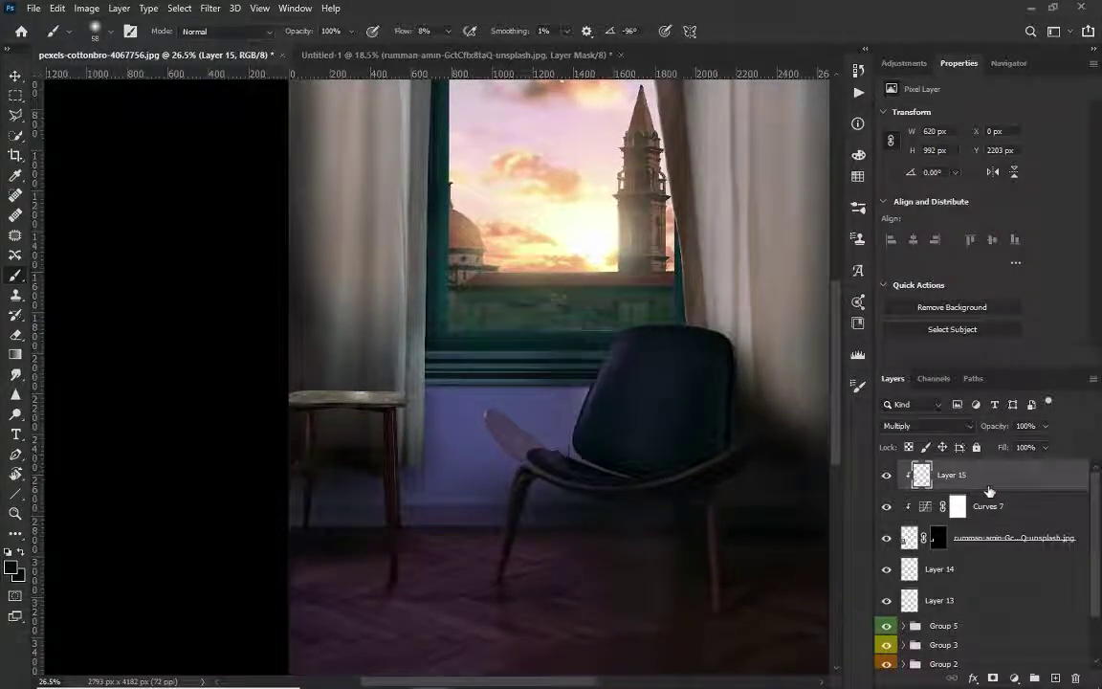
# Step: Drag the Curves 7 RGB midtone point down to input 130, output 81, then reselect Layer 15
pyautogui.click(958, 506)
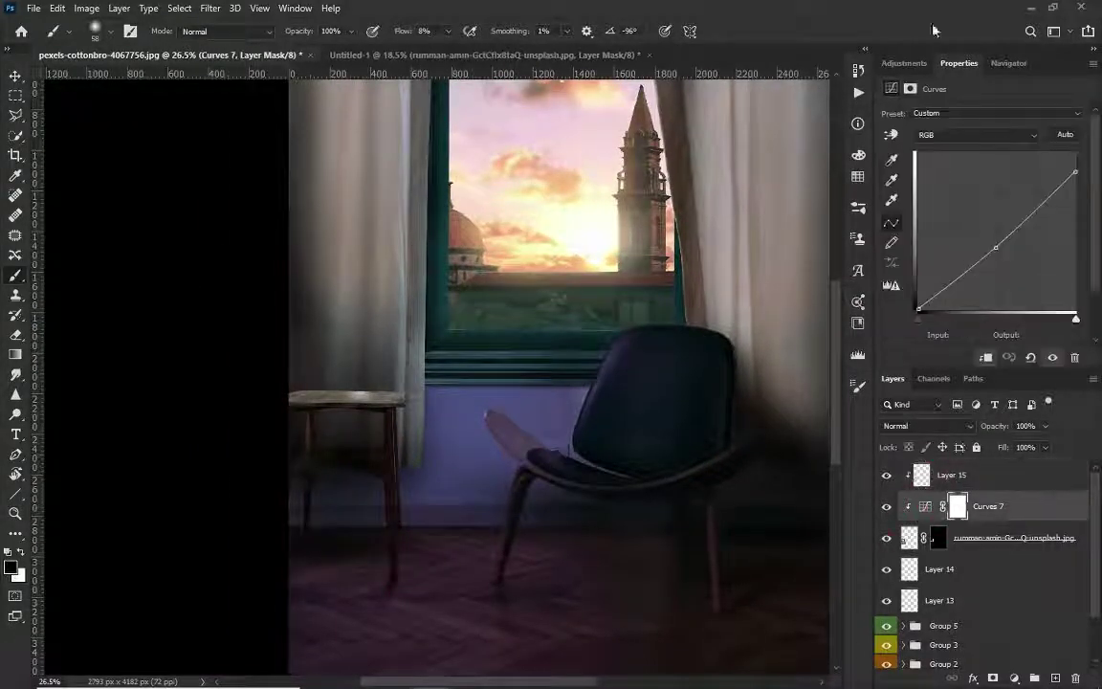
pyautogui.moveTo(995, 242); pyautogui.dragTo(998, 260)
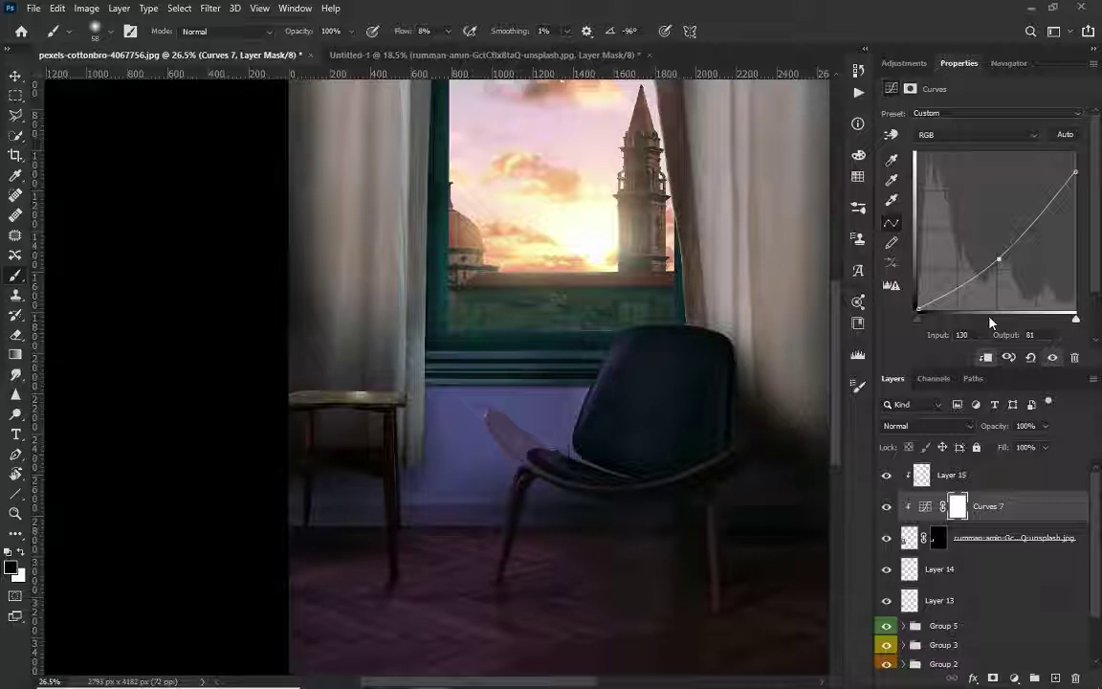
pyautogui.click(928, 474)
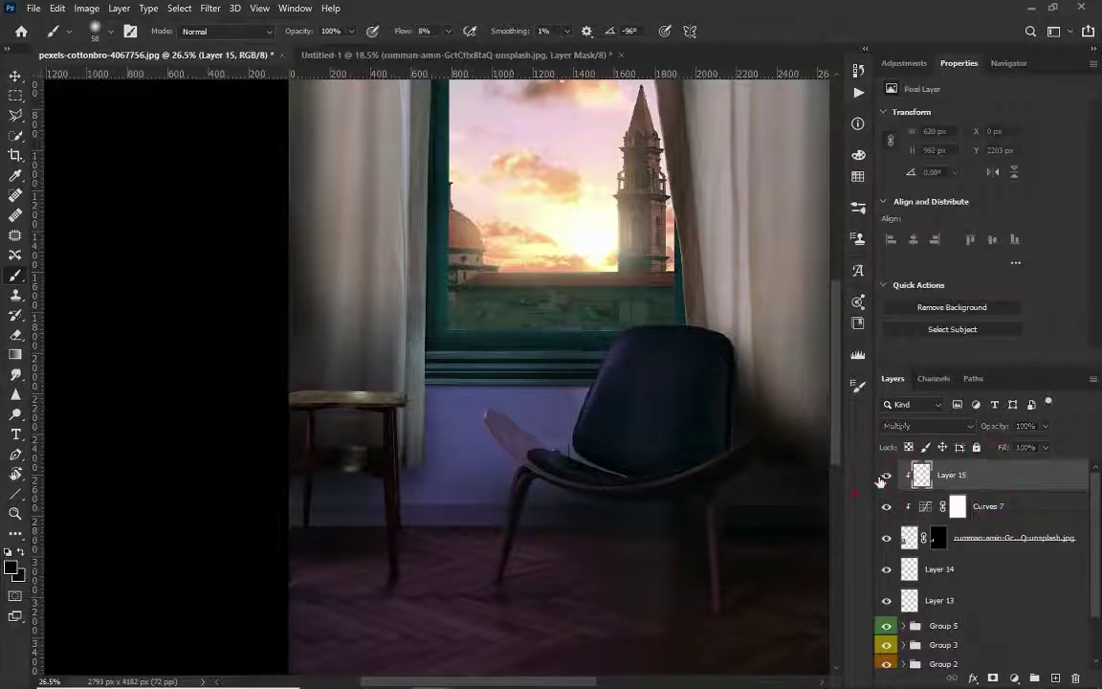
# Step: In Untitled-1, hide the table photo and make the bedroom photo visible and active
pyautogui.click(457, 53)
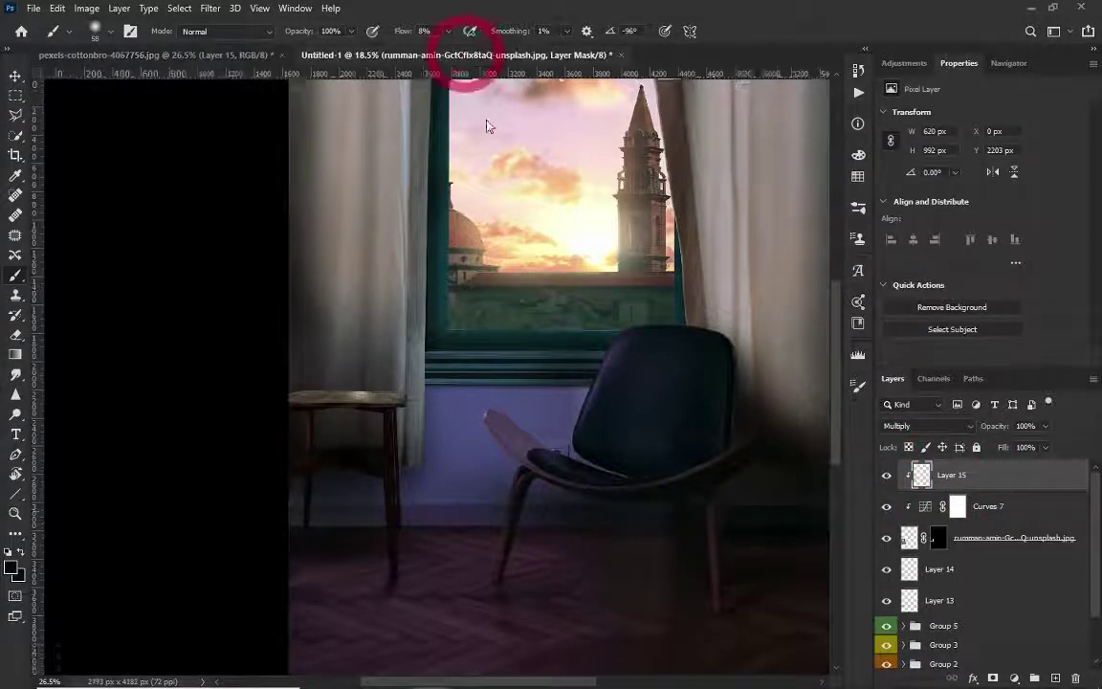
pyautogui.click(886, 558)
pyautogui.click(886, 501)
pyautogui.click(925, 508)
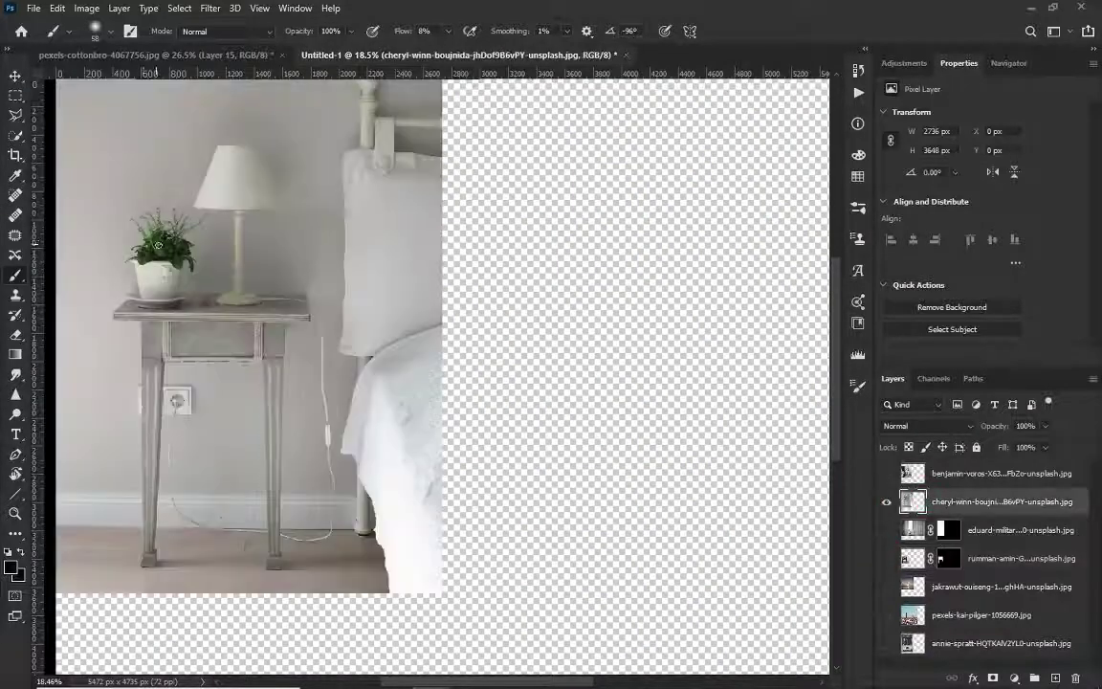
pyautogui.scroll(5, 197, 315)
pyautogui.scroll(3, 211, 330)
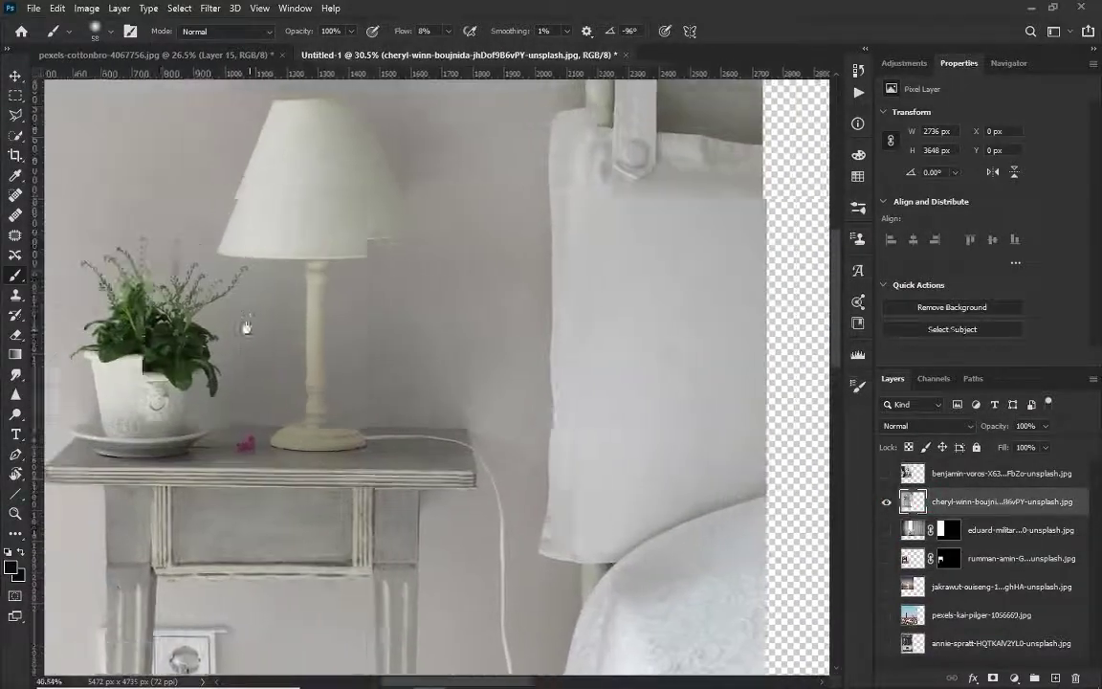
# Step: Marquee a rectangle around the lamp and delete everything outside it
pyautogui.press('m')
pyautogui.moveTo(176, 122); pyautogui.dragTo(457, 520)
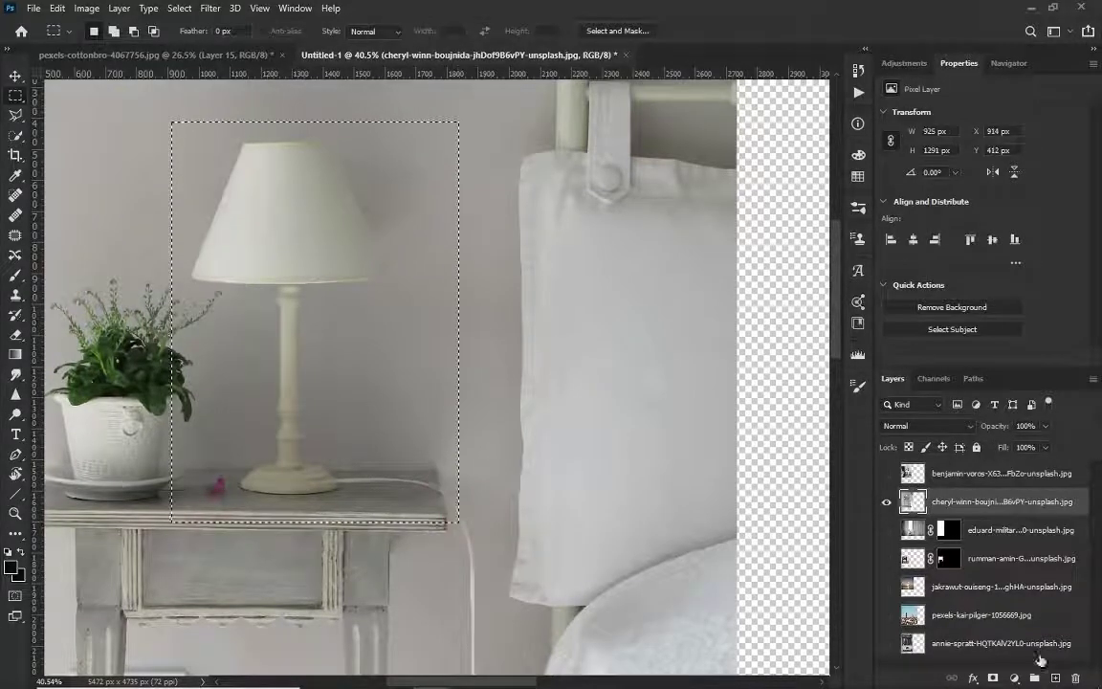
pyautogui.click(993, 678)
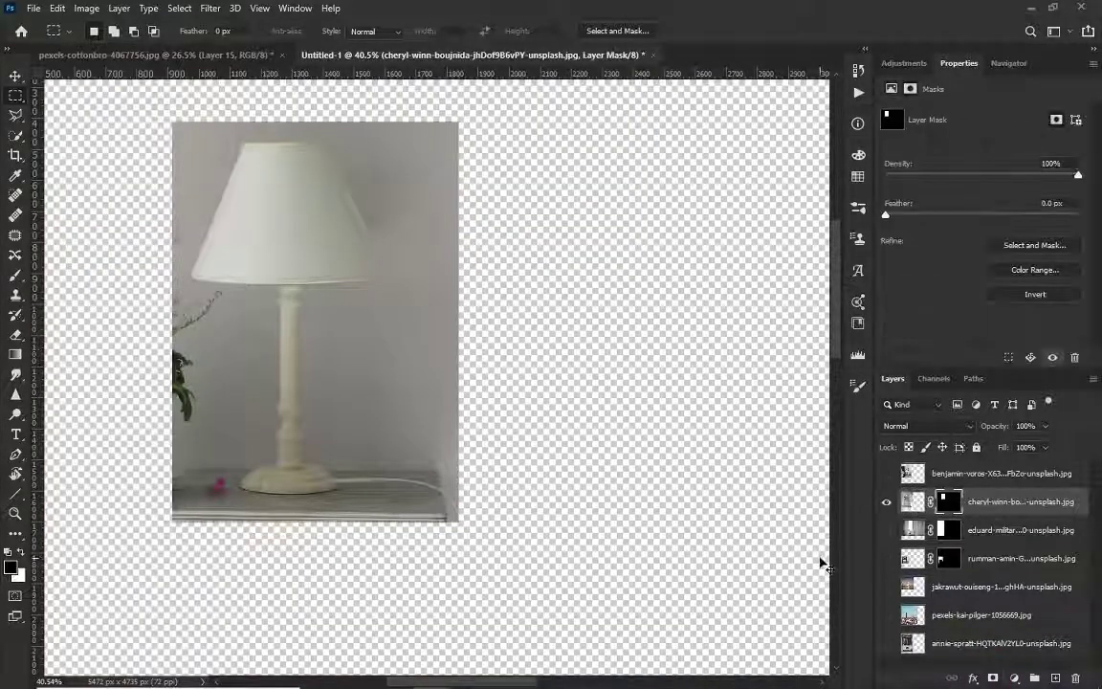
pyautogui.hotkey('ctrl', 'z')
pyautogui.hotkey('ctrl', 'shift', 'i')
pyautogui.press('Delete')
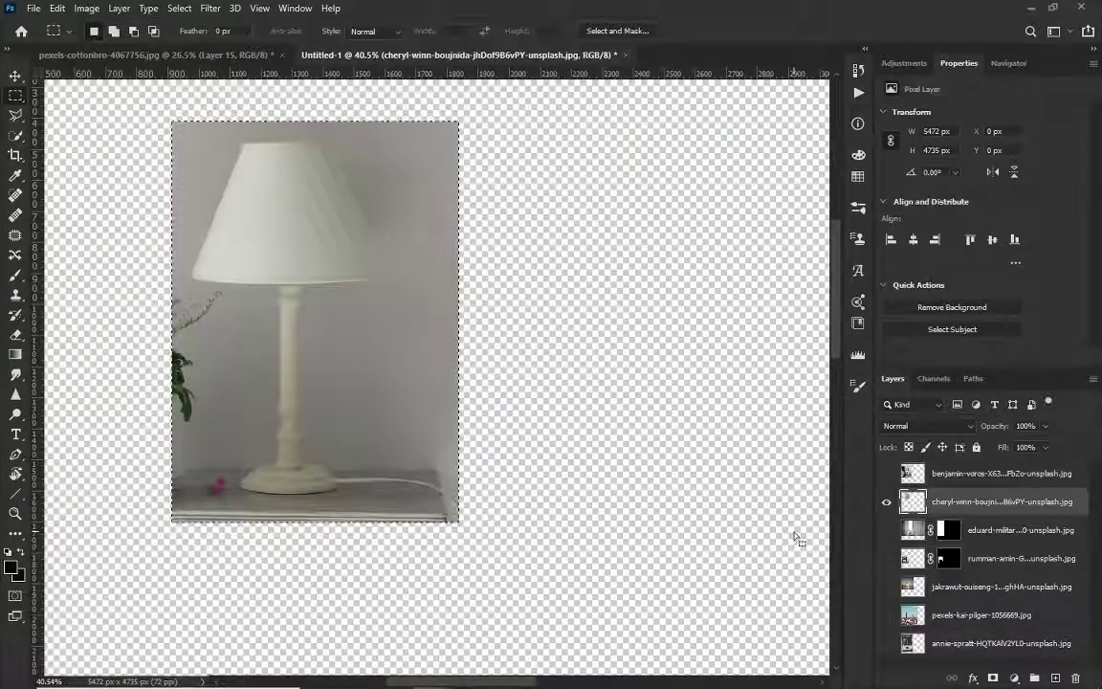
# Step: Select the lamp with Object Selection and add a layer mask isolating it
pyautogui.rightClick(21, 141)
pyautogui.click(95, 137)
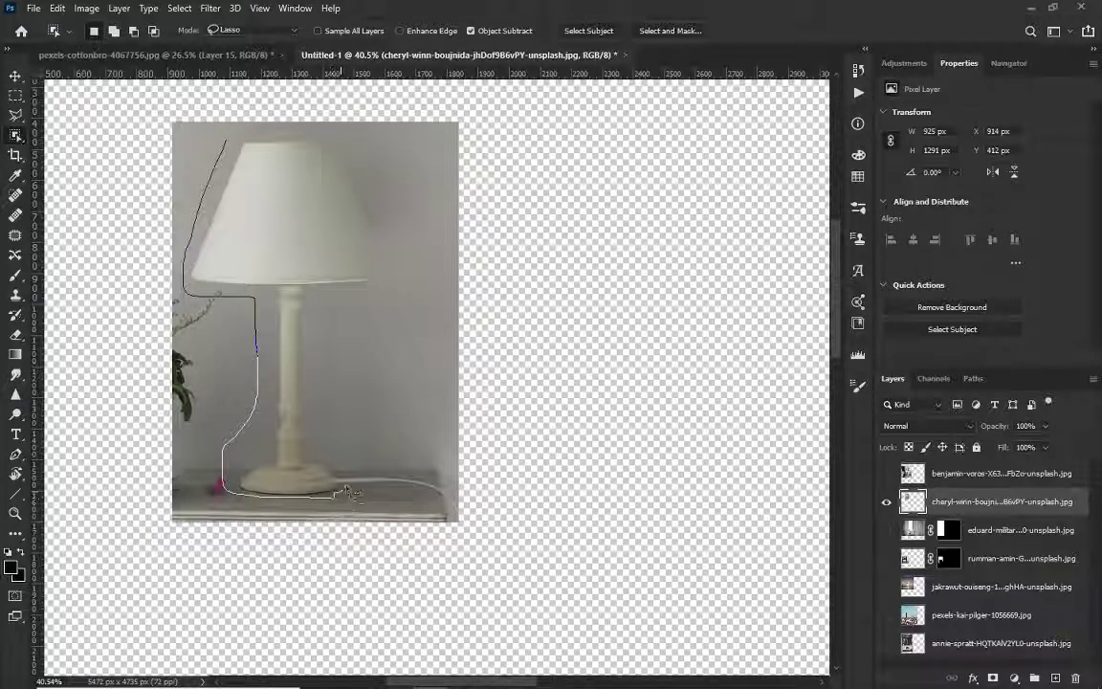
pyautogui.moveTo(365, 172); pyautogui.dragTo(218, 111)
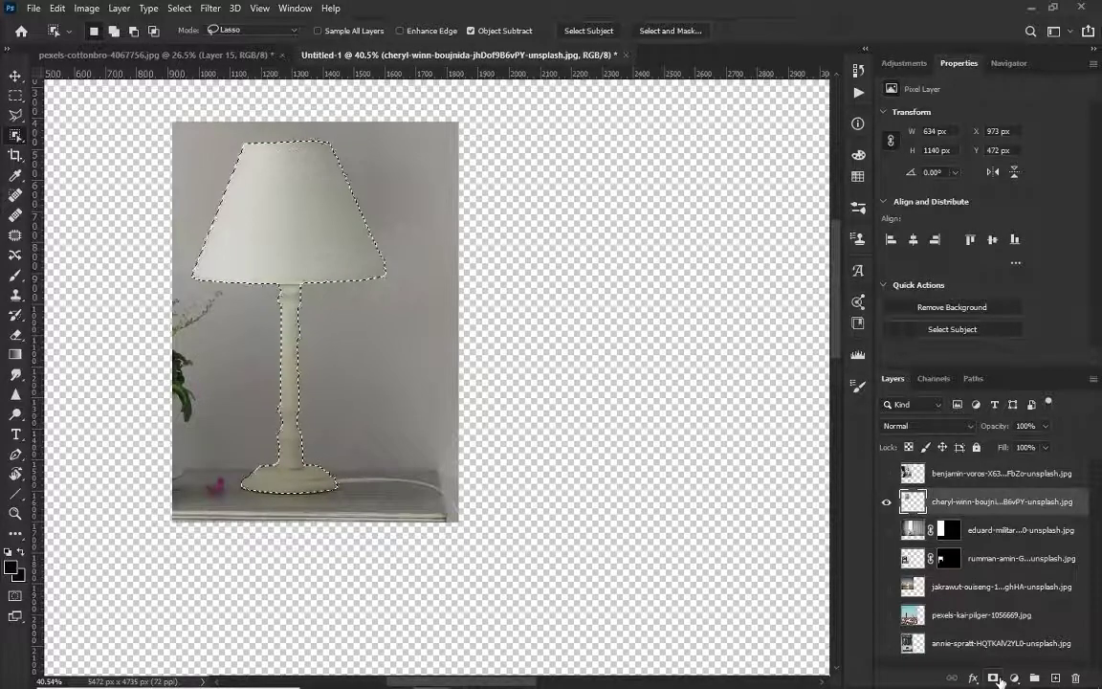
pyautogui.click(995, 678)
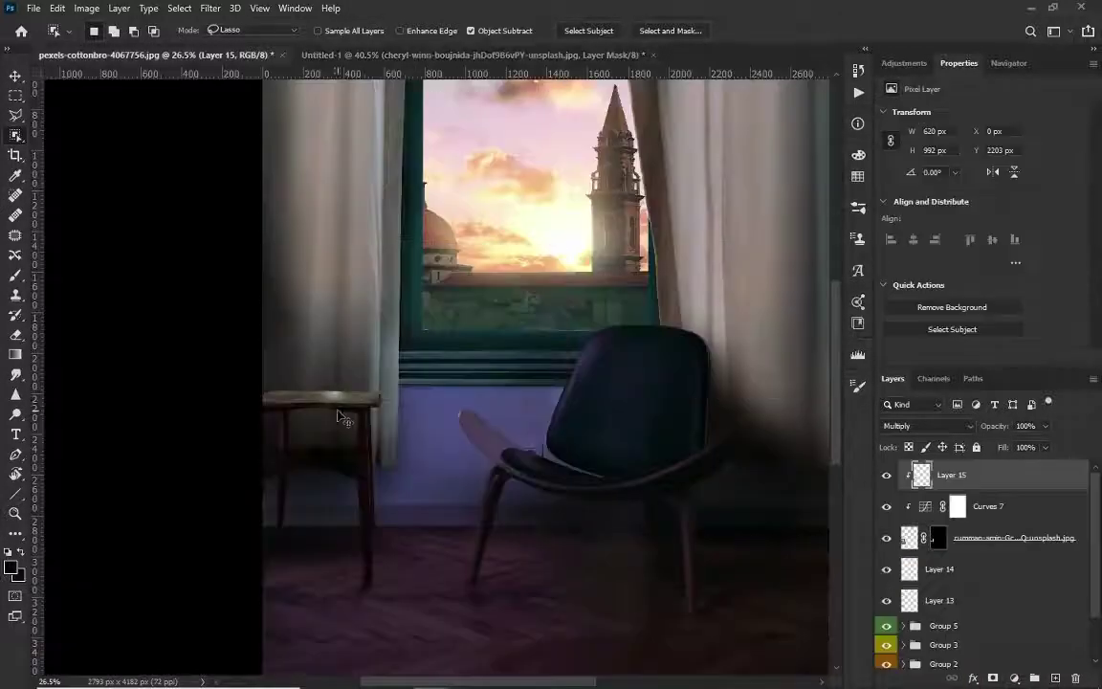
# Step: Bring the lamp into the pexels-cottonbro composite and scale it to about 41% over the side table
pyautogui.moveTo(667, 517); pyautogui.dragTo(199, 337)
pyautogui.scroll(2, 326, 385)
pyautogui.hotkey('ctrl', 't')
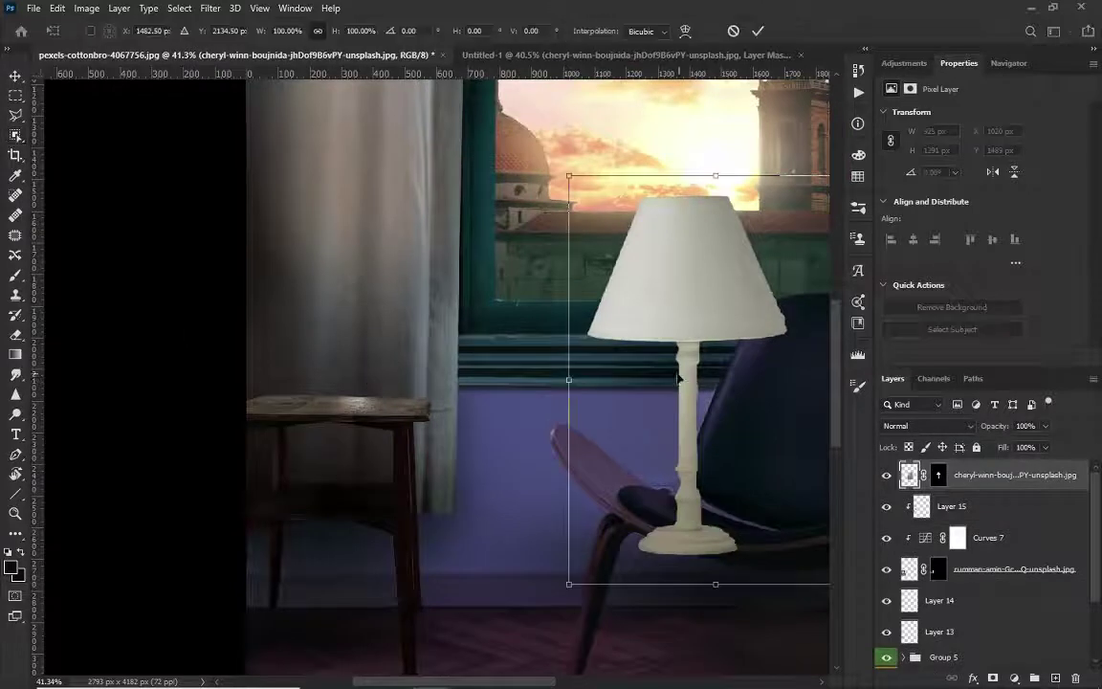
pyautogui.moveTo(683, 349); pyautogui.dragTo(331, 228)
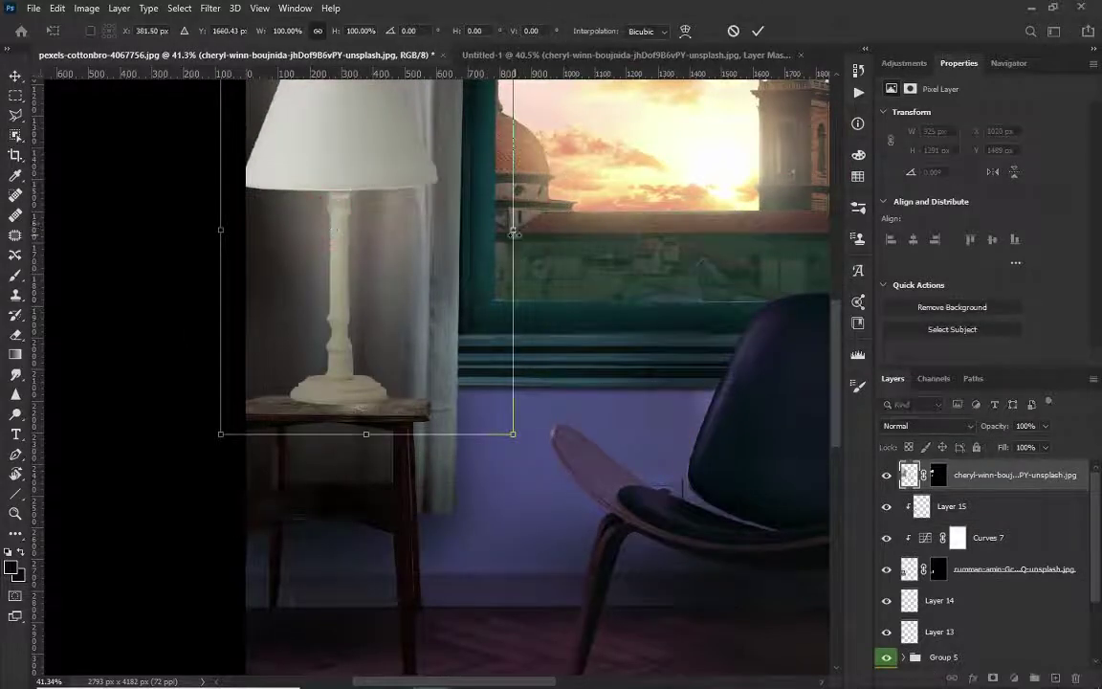
pyautogui.moveTo(514, 233); pyautogui.dragTo(441, 213)
pyautogui.moveTo(337, 246)
pyautogui.mouseDown()
pyautogui.moveTo(406, 295)
pyautogui.moveTo(394, 283)
pyautogui.mouseUp()
pyautogui.moveTo(337, 345)
pyautogui.mouseDown()
pyautogui.moveTo(350, 341)
pyautogui.moveTo(315, 365)
pyautogui.moveTo(320, 373)
pyautogui.mouseUp()
# Step: Flip the lamp horizontally, nudge it onto the tabletop and commit the transform
pyautogui.rightClick(351, 341)
pyautogui.click(393, 598)
pyautogui.scroll(3, 323, 369)
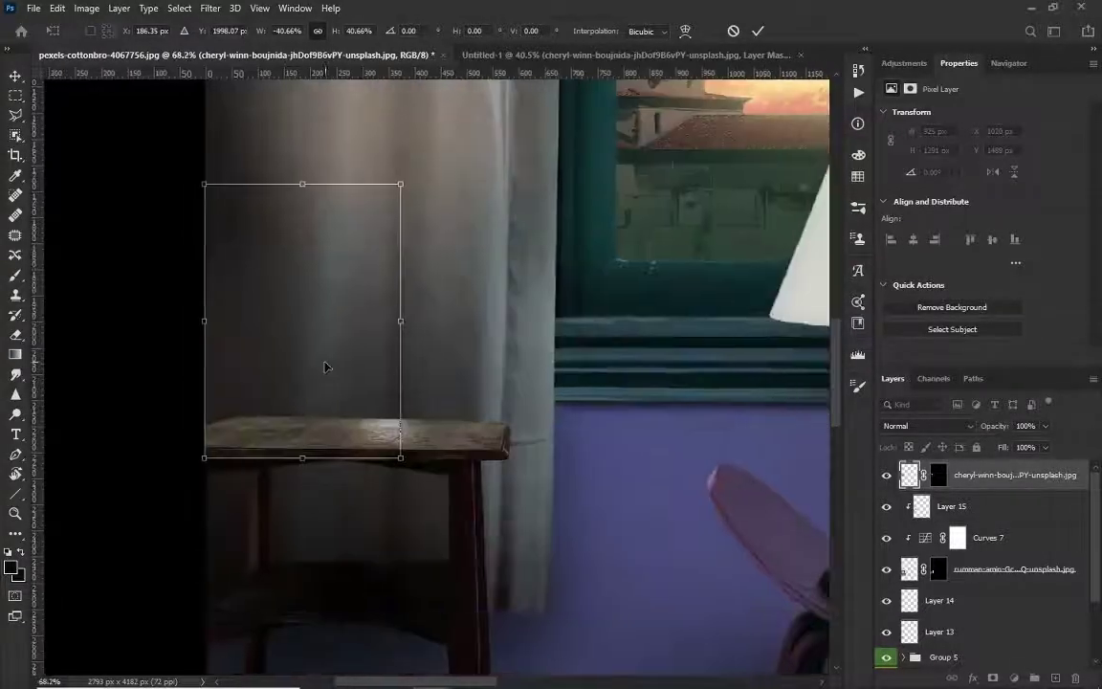
pyautogui.scroll(1, 361, 364)
pyautogui.scroll(2, 387, 366)
pyautogui.moveTo(376, 397); pyautogui.dragTo(389, 389)
pyautogui.press('Return')
# Step: Target the lamp's mask with a Hard Round brush at flow 42
pyautogui.scroll(2, 332, 204)
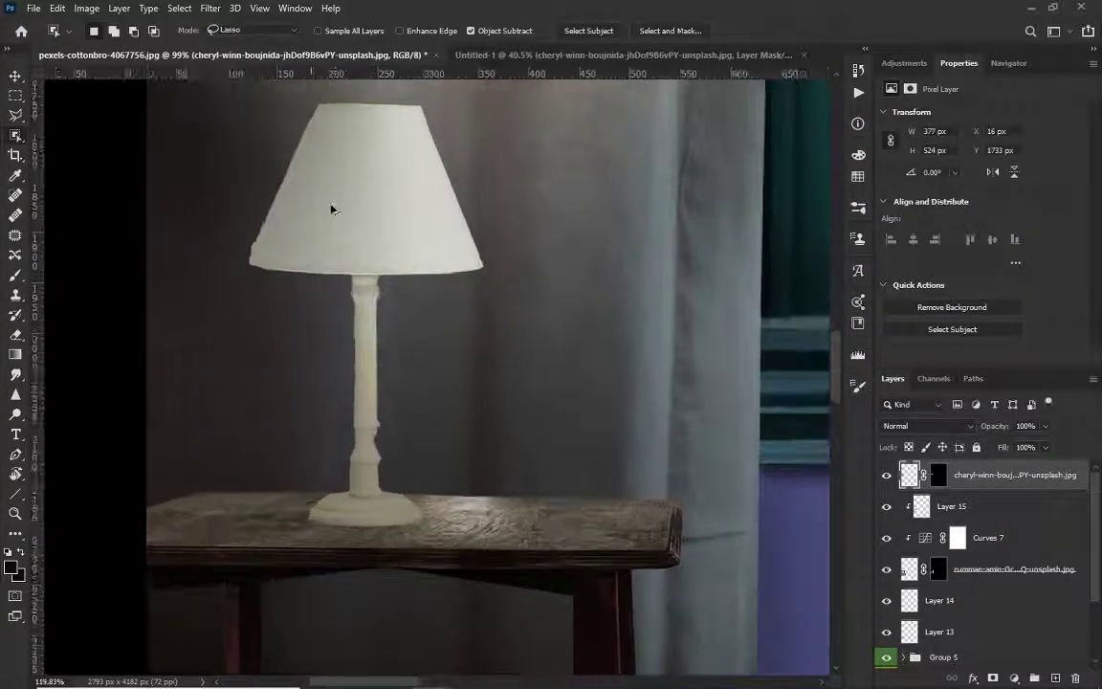
pyautogui.scroll(2, 327, 207)
pyautogui.scroll(1, 327, 207)
pyautogui.press('b')
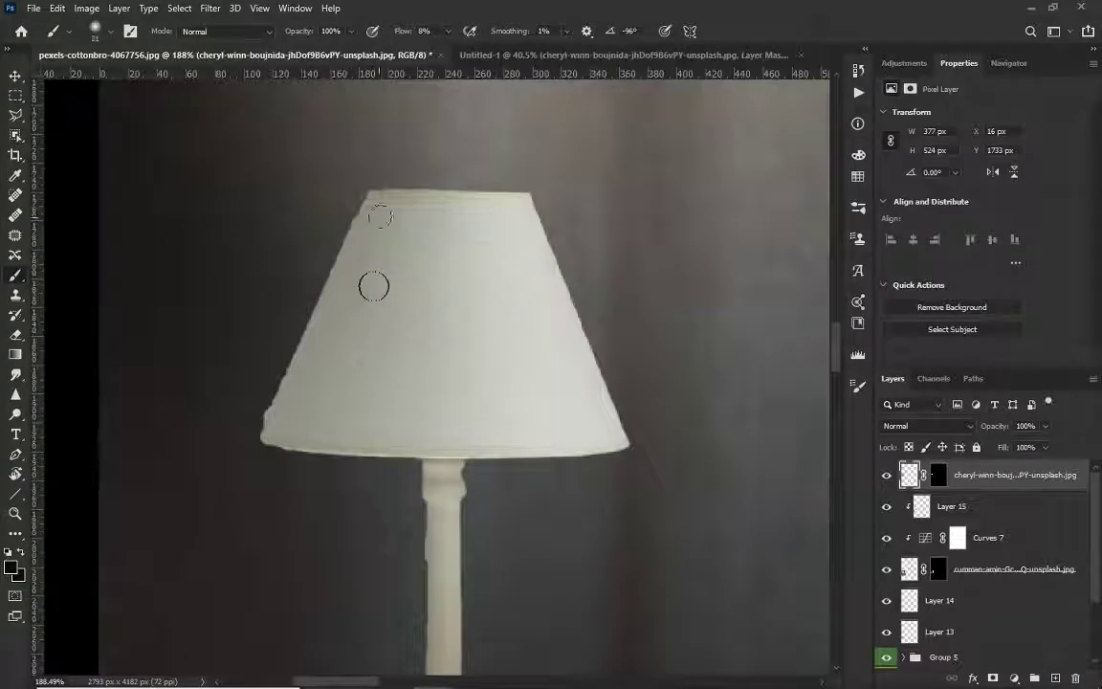
pyautogui.hotkey('ctrl', '\\')
pyautogui.rightClick(402, 285)
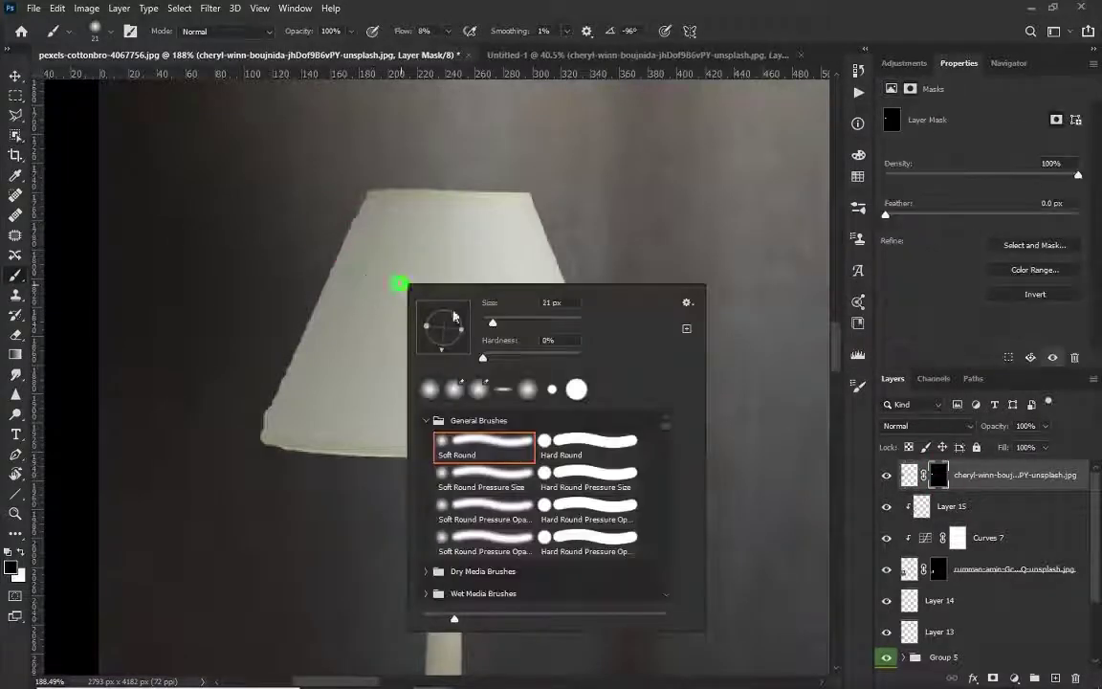
pyautogui.click(629, 441)
pyautogui.moveTo(394, 32); pyautogui.dragTo(400, 31)
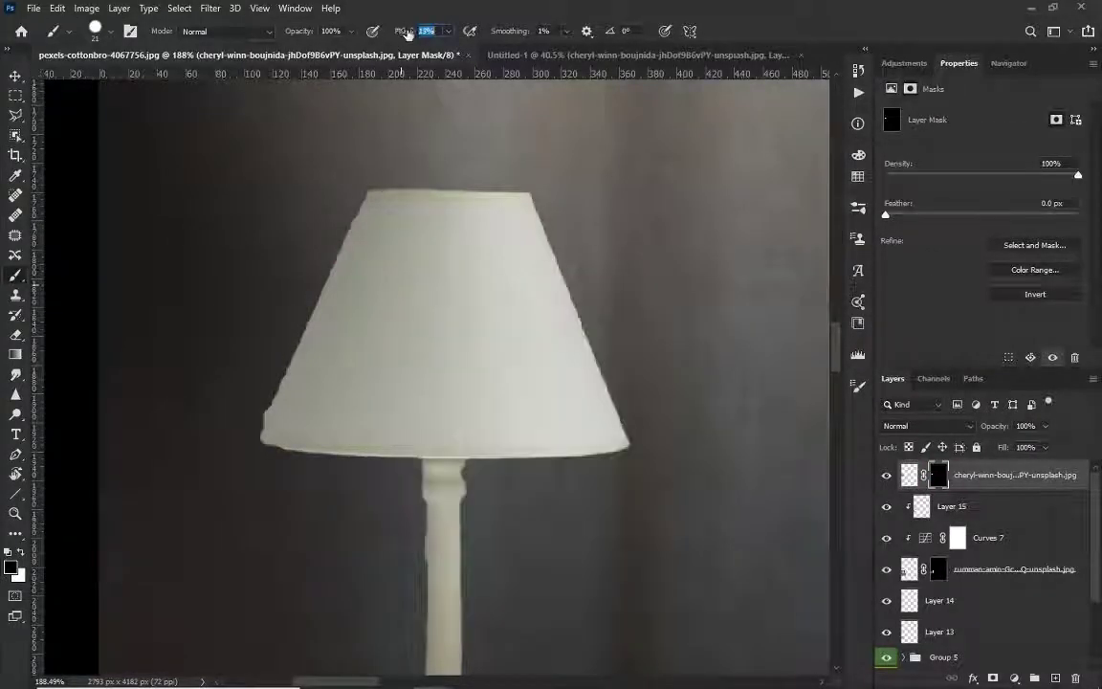
pyautogui.write('42')
# Step: Straighten the mask along the lampshade's top, left and right edges
pyautogui.click(357, 164)
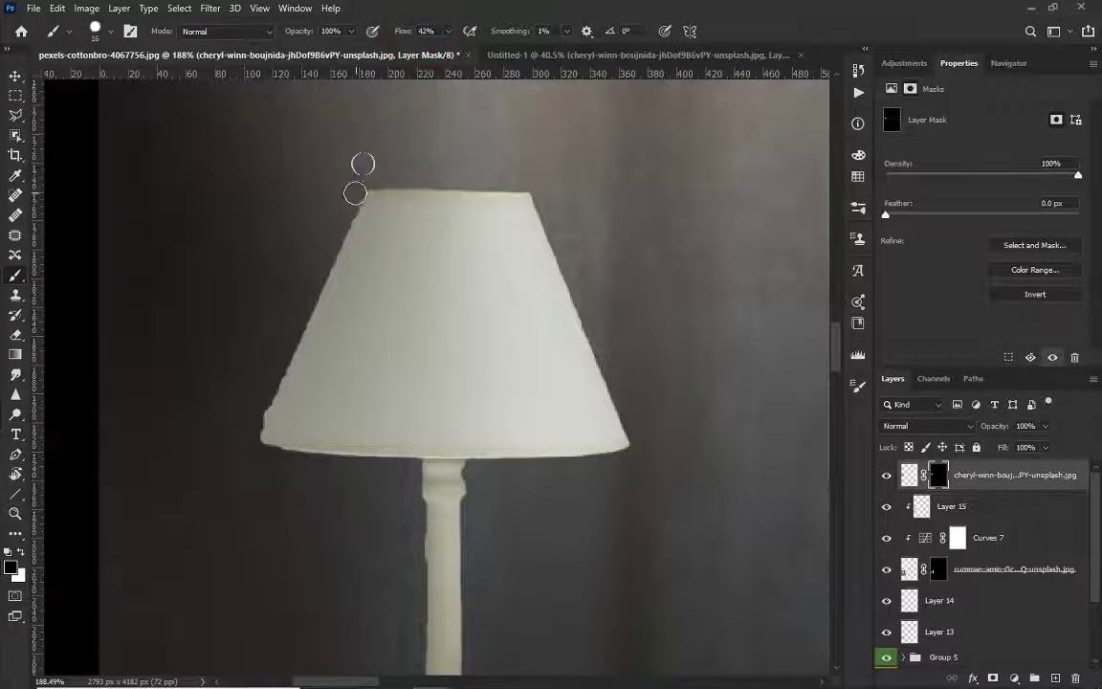
pyautogui.keyDown('shift'); pyautogui.click(256, 417); pyautogui.keyUp('shift')
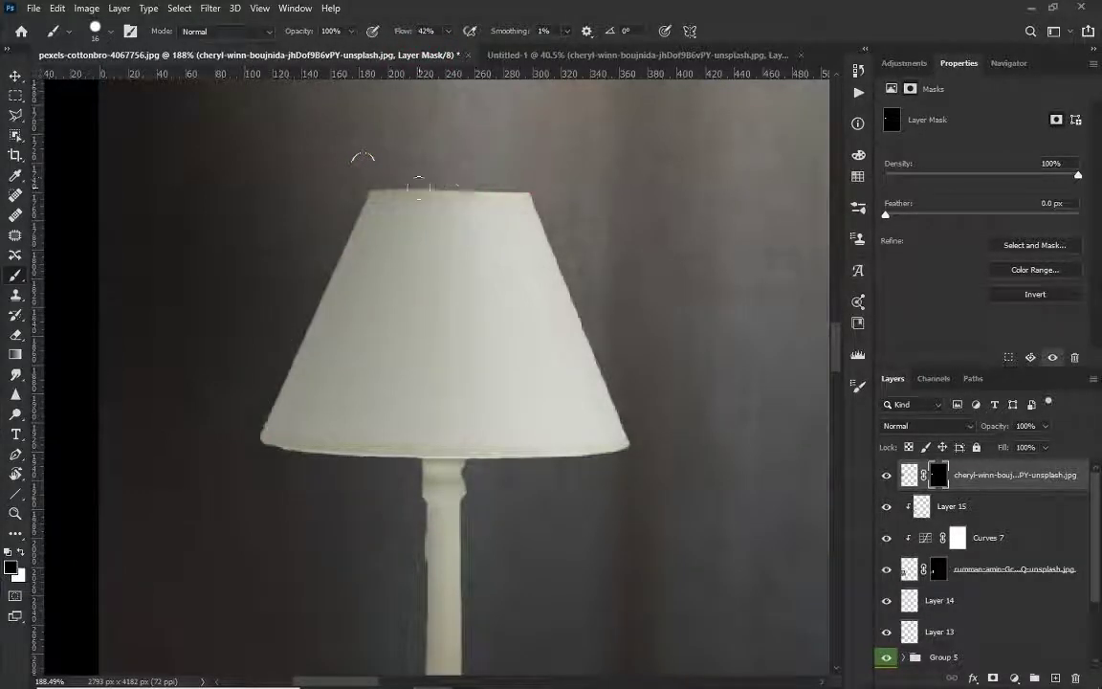
pyautogui.moveTo(369, 178); pyautogui.dragTo(435, 182)
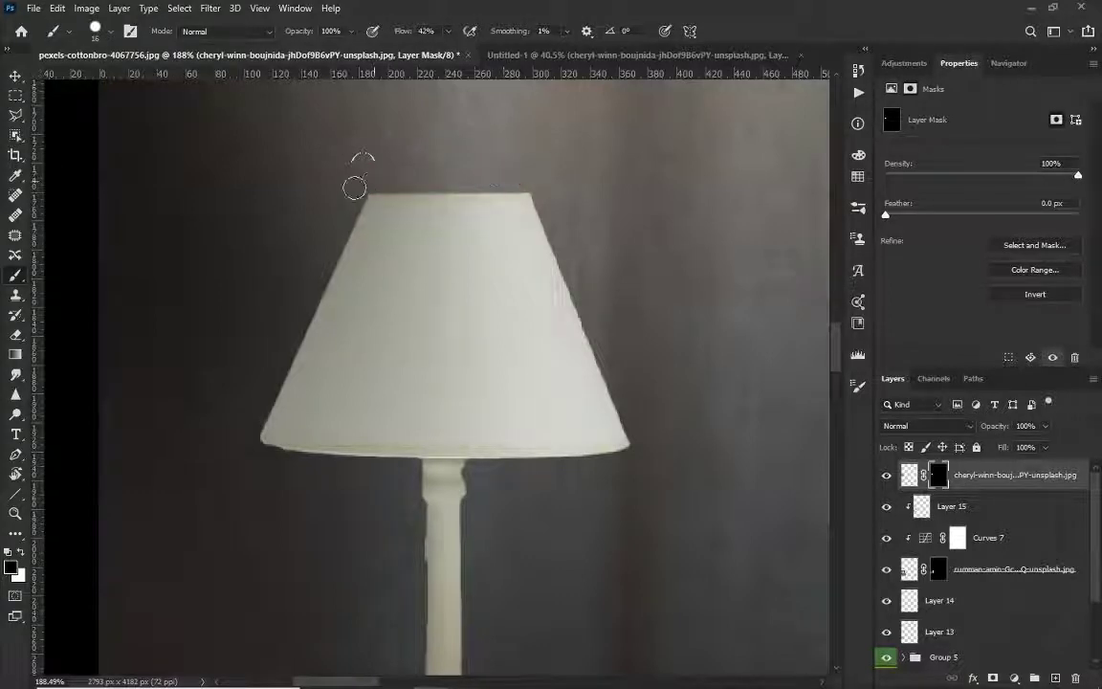
pyautogui.keyDown('shift'); pyautogui.click(629, 426); pyautogui.keyUp('shift')
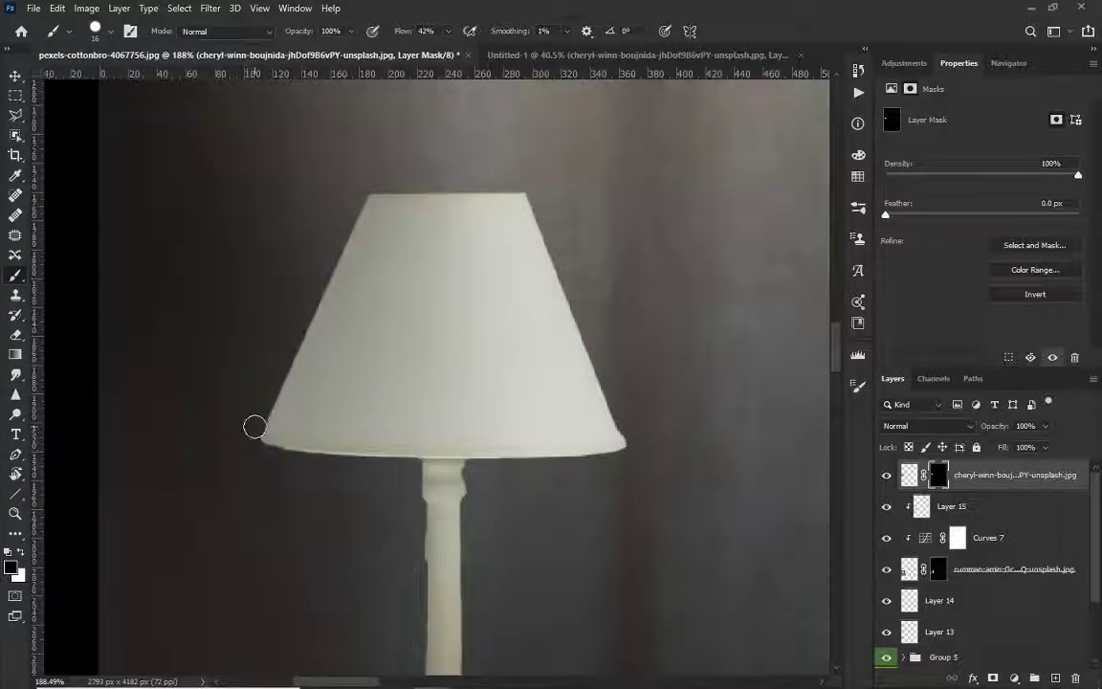
pyautogui.moveTo(334, 211); pyautogui.dragTo(361, 188)
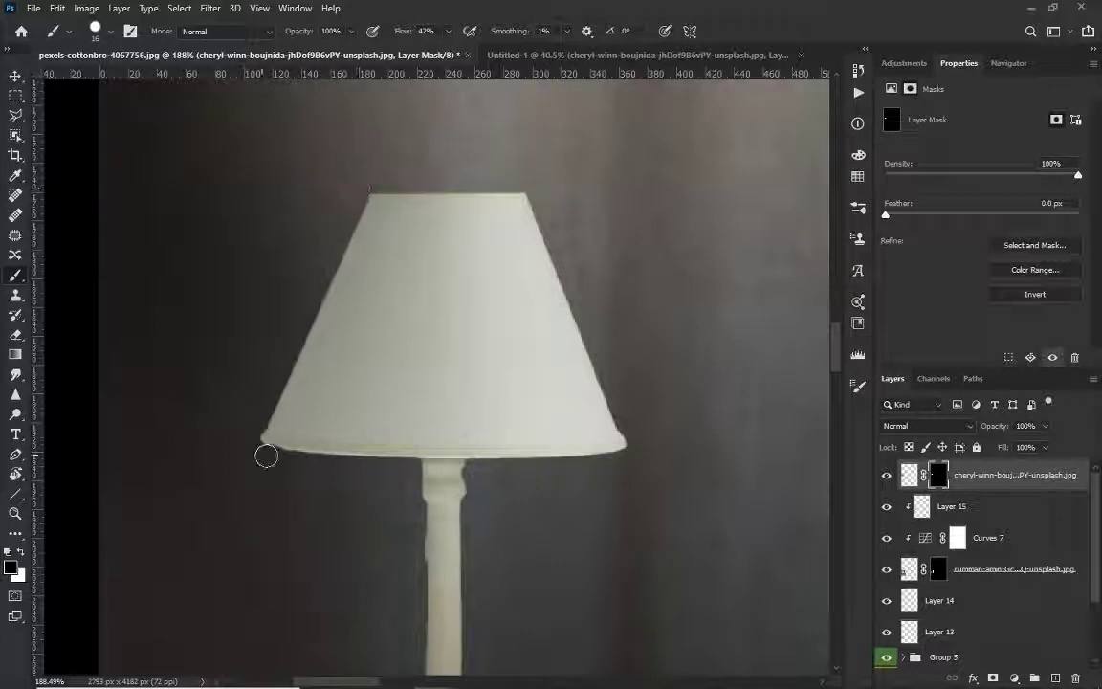
pyautogui.scroll(3, 401, 495)
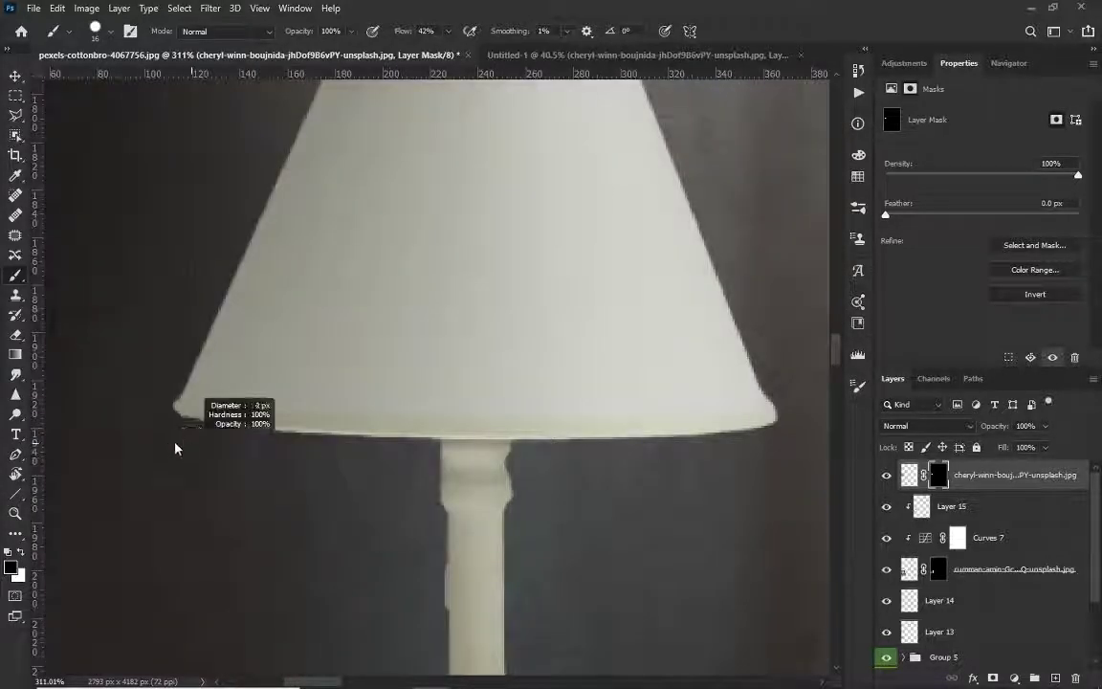
pyautogui.click(276, 431)
# Step: With a larger brush, touch up the mask at the shade's bottom and upper stem
pyautogui.press(']')
pyautogui.press(']')
pyautogui.press(']')
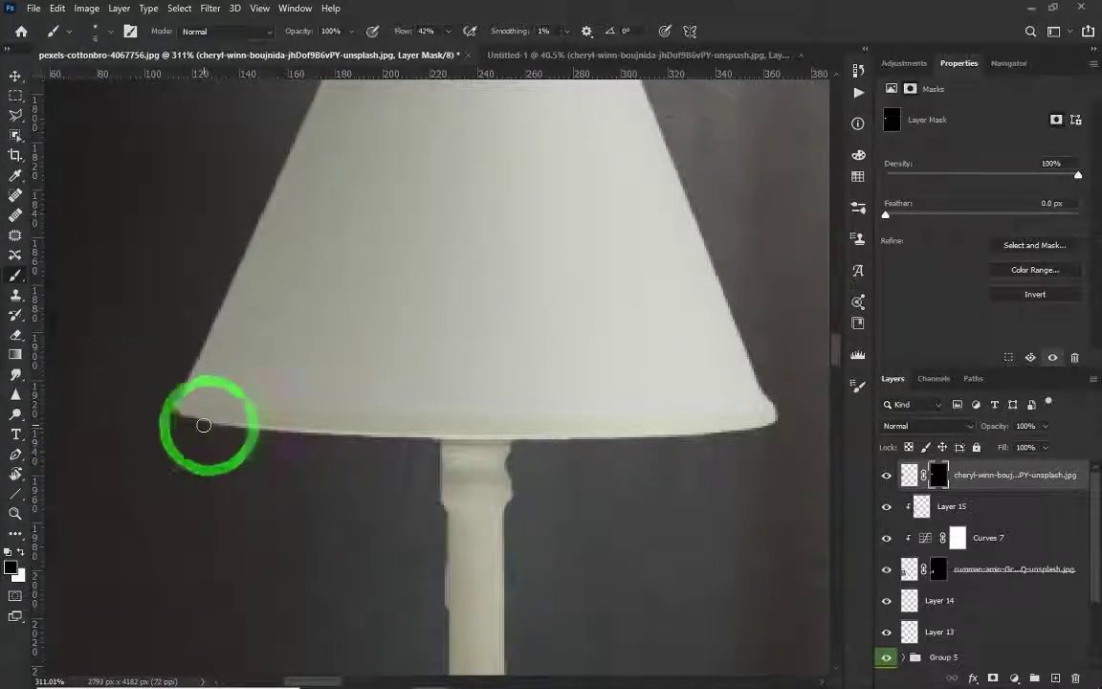
pyautogui.click(431, 438)
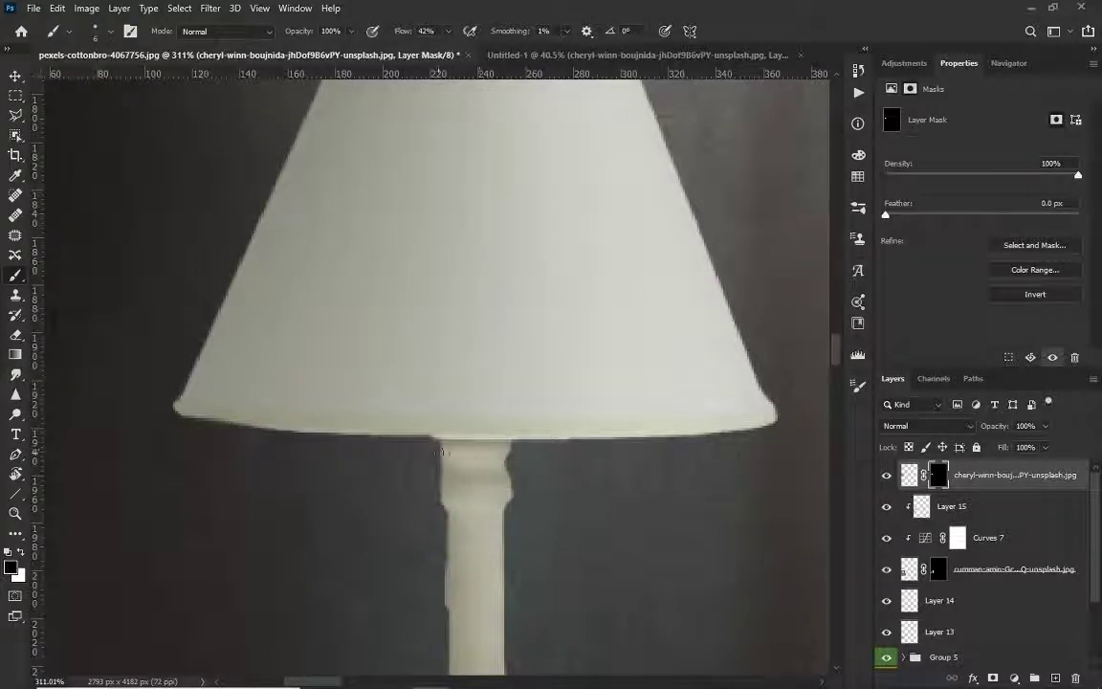
pyautogui.moveTo(437, 446); pyautogui.dragTo(421, 565)
pyautogui.press(']')
pyautogui.press(']')
pyautogui.press(']')
pyautogui.click(419, 458)
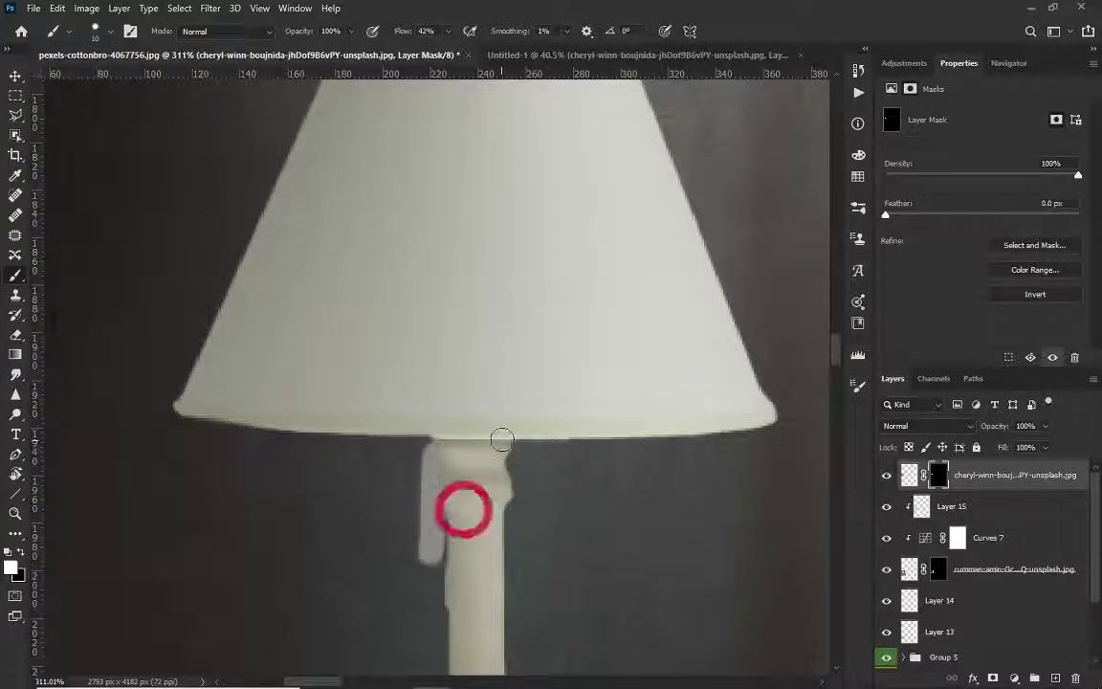
pyautogui.keyDown('alt'); pyautogui.scroll(2, 474, 462); pyautogui.keyUp('alt')
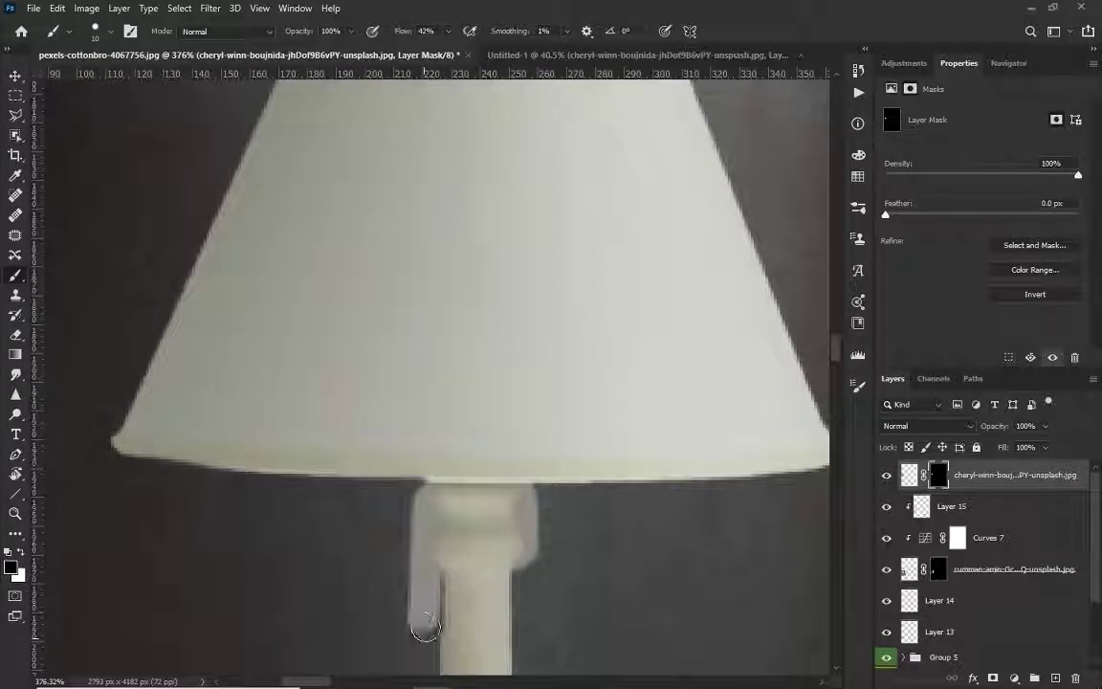
# Step: With a smaller brush, mask away stray light patches around the stem and collar
pyautogui.keyDown('alt'); pyautogui.rightClick(419, 497); pyautogui.keyUp('alt')
pyautogui.moveTo(423, 509); pyautogui.dragTo(420, 521)
pyautogui.moveTo(411, 611); pyautogui.dragTo(414, 582)
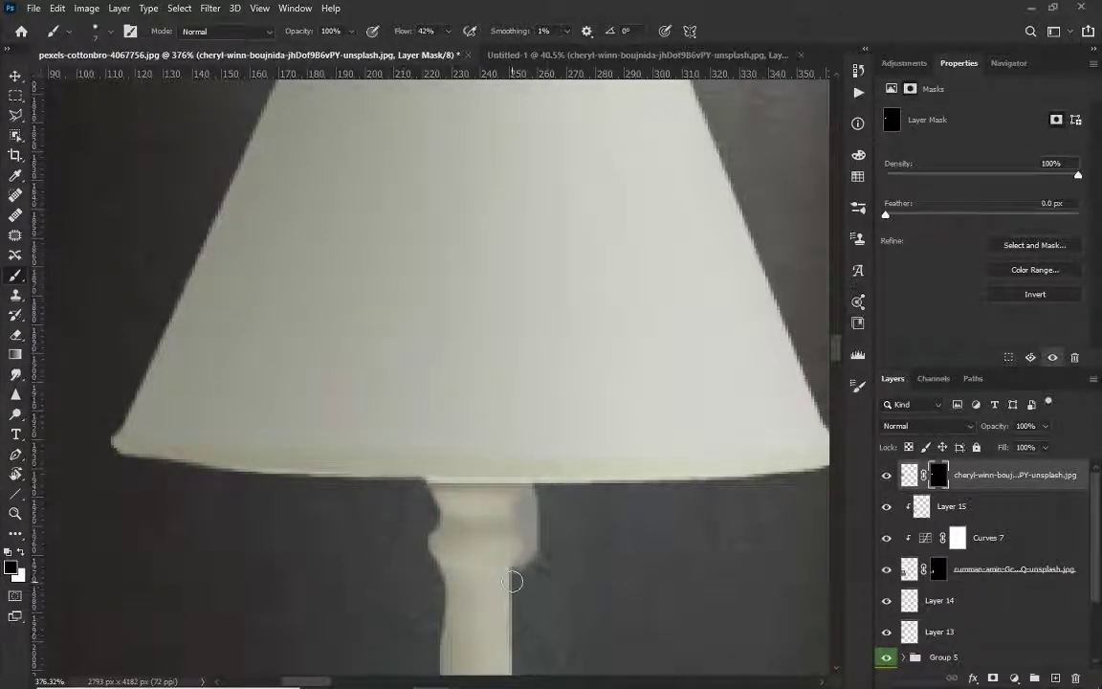
pyautogui.moveTo(526, 555); pyautogui.dragTo(522, 590)
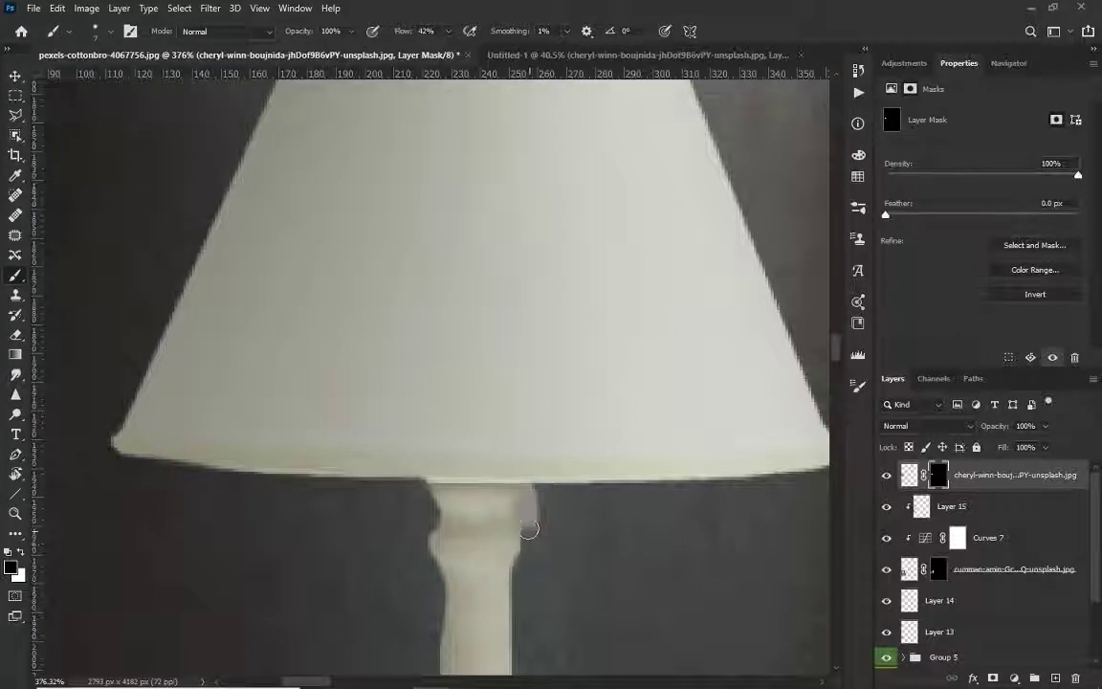
pyautogui.moveTo(523, 507); pyautogui.dragTo(525, 488)
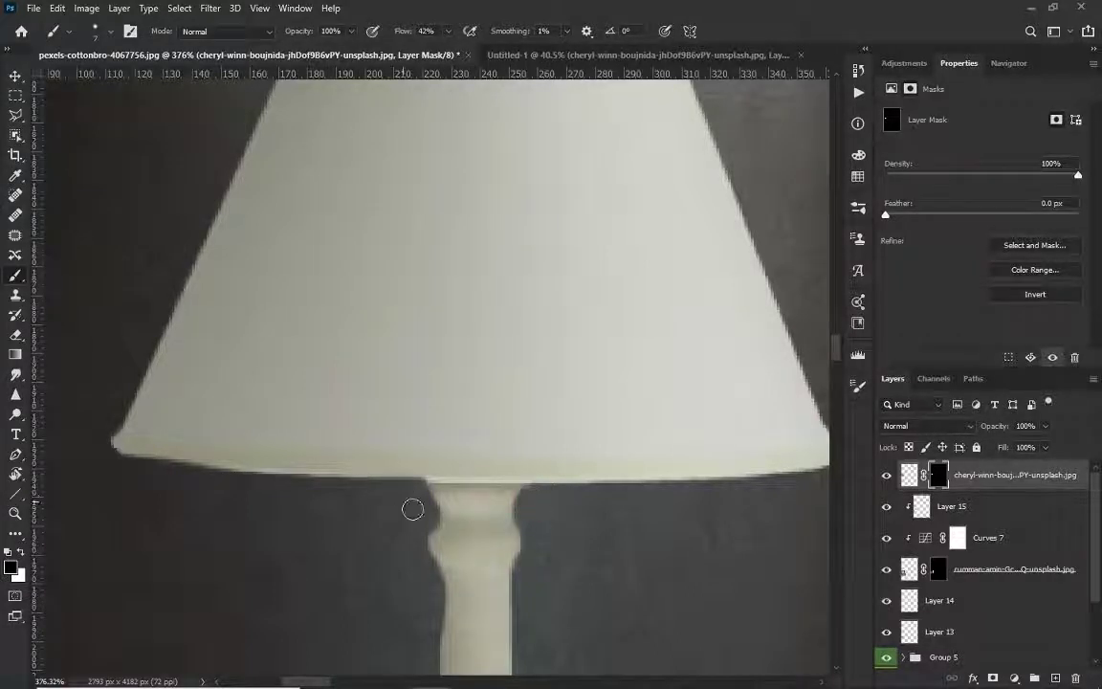
pyautogui.moveTo(411, 509); pyautogui.dragTo(395, 348)
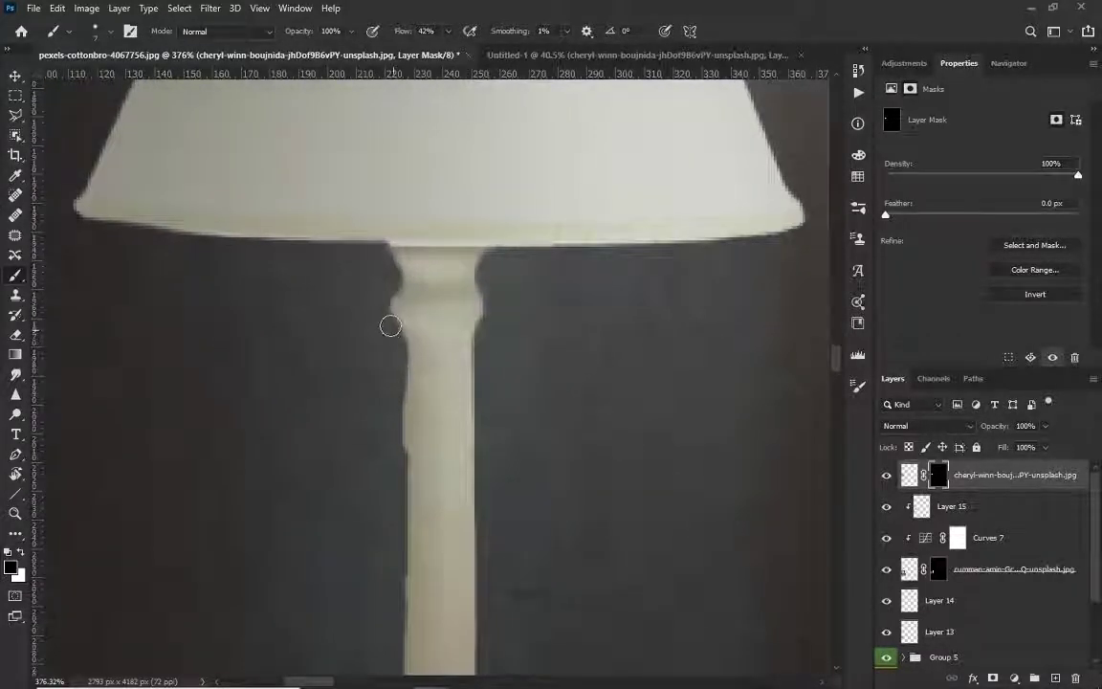
pyautogui.scroll(-5, 392, 373)
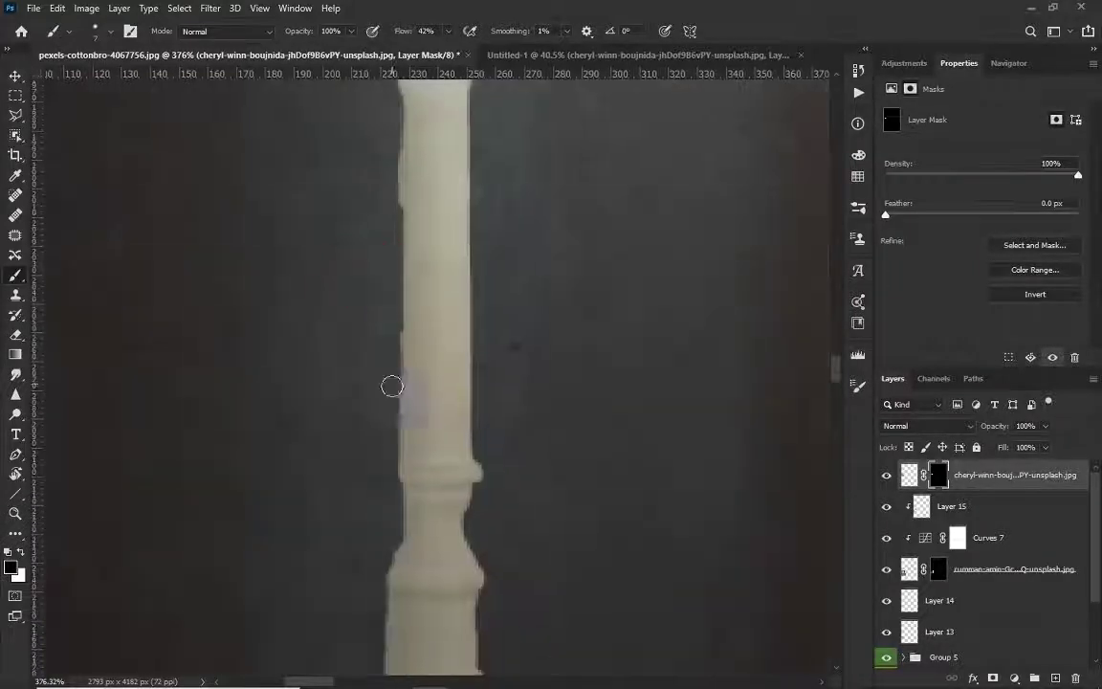
pyautogui.moveTo(391, 460); pyautogui.dragTo(386, 440)
pyautogui.hotkey('ctrl', 'z')
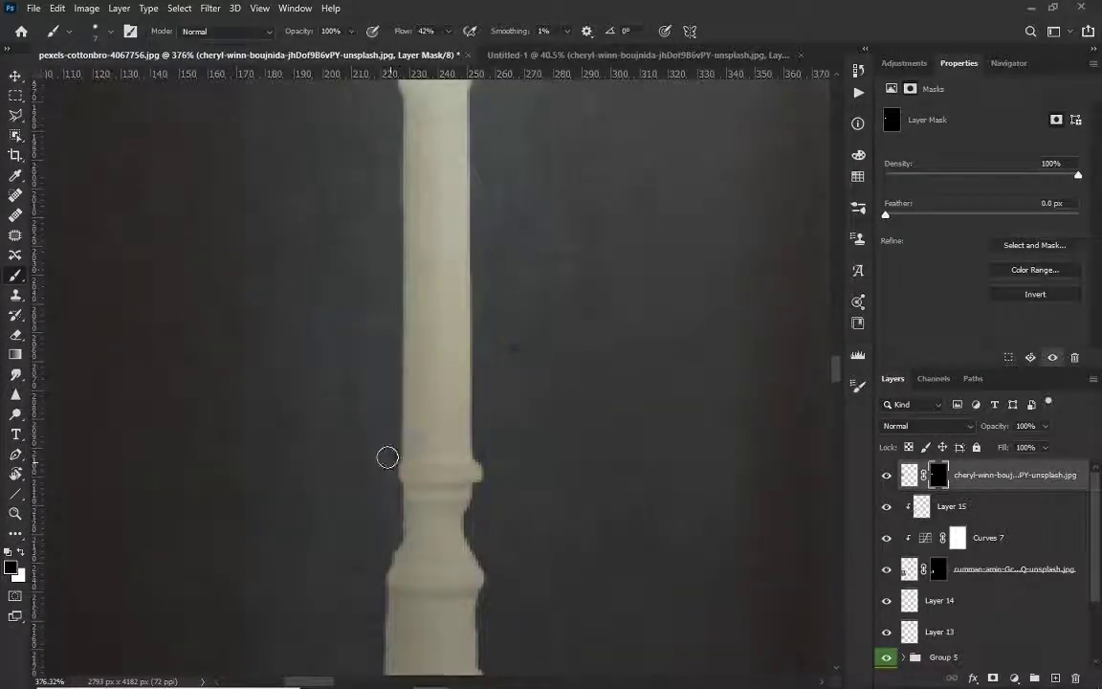
# Step: Refine the mask at the lower stem collar, hiding its right edge and revealing both sides
pyautogui.scroll(5, 374, 381)
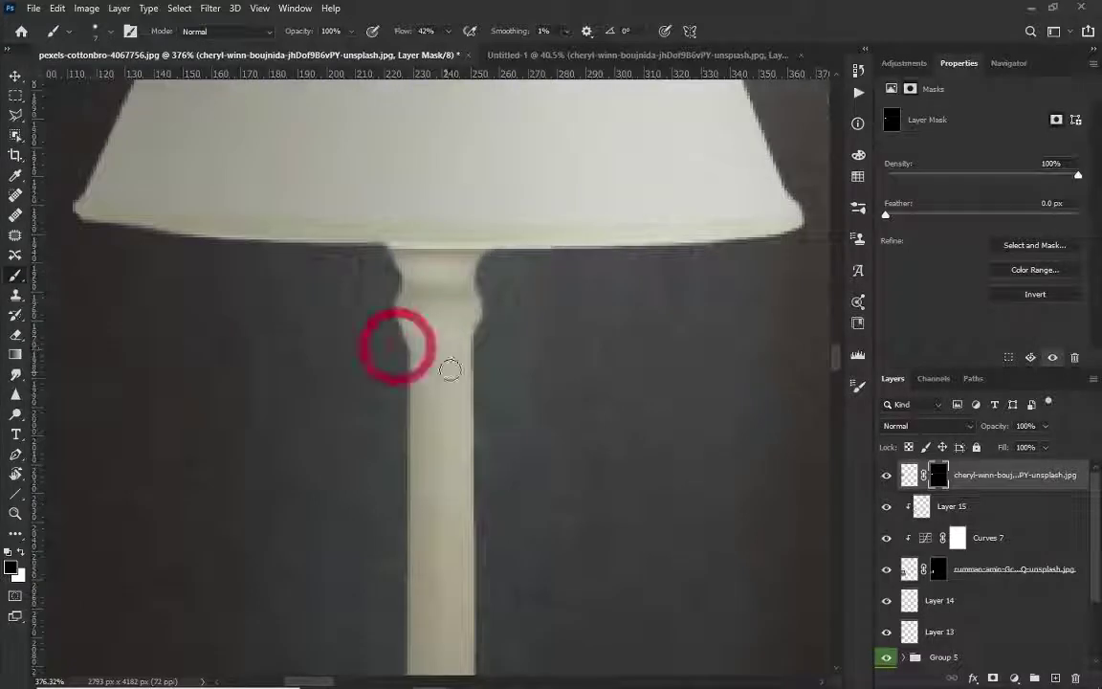
pyautogui.moveTo(487, 420); pyautogui.dragTo(453, 362)
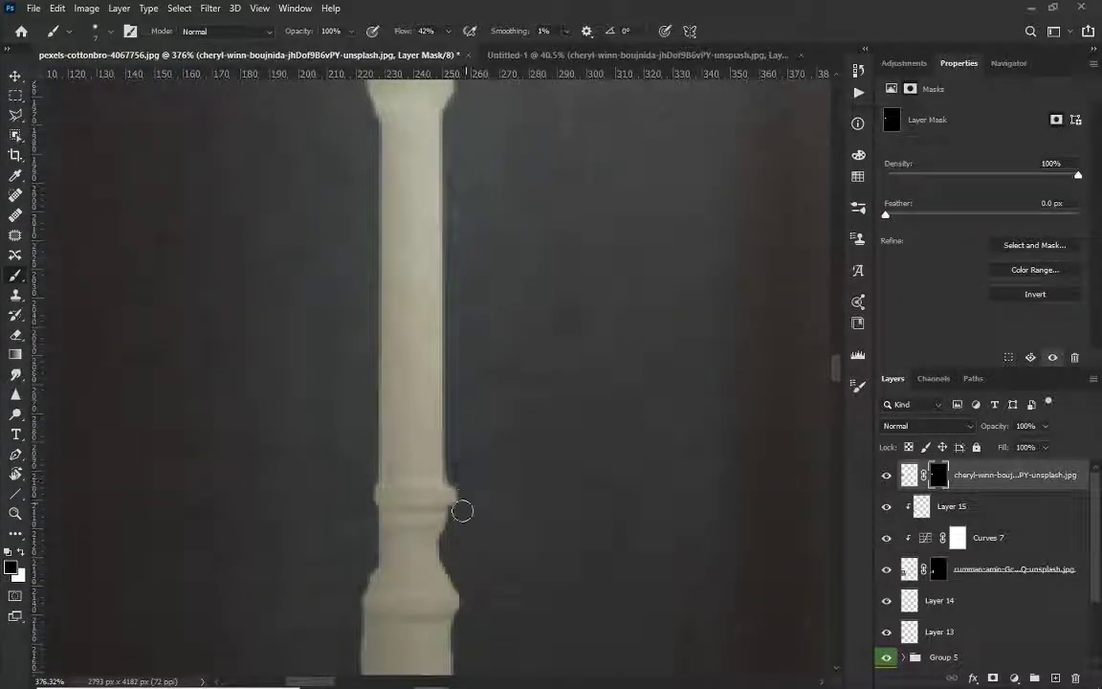
pyautogui.press('x')
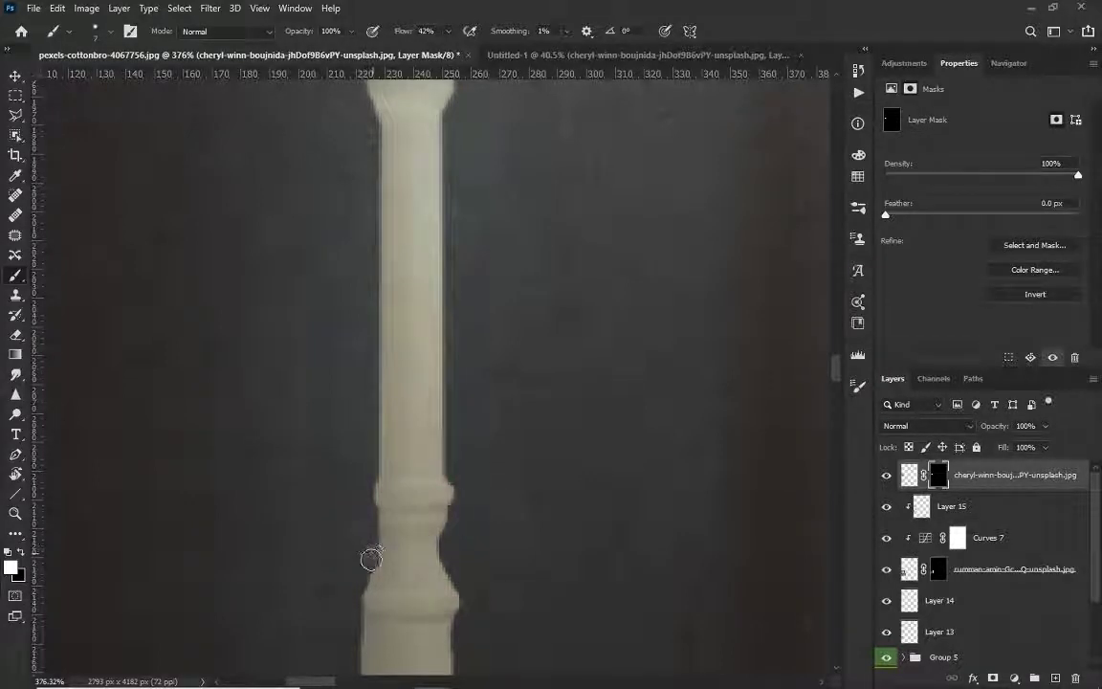
pyautogui.press('x')
pyautogui.moveTo(433, 536); pyautogui.dragTo(435, 564)
pyautogui.press('x')
pyautogui.moveTo(359, 564); pyautogui.dragTo(349, 521)
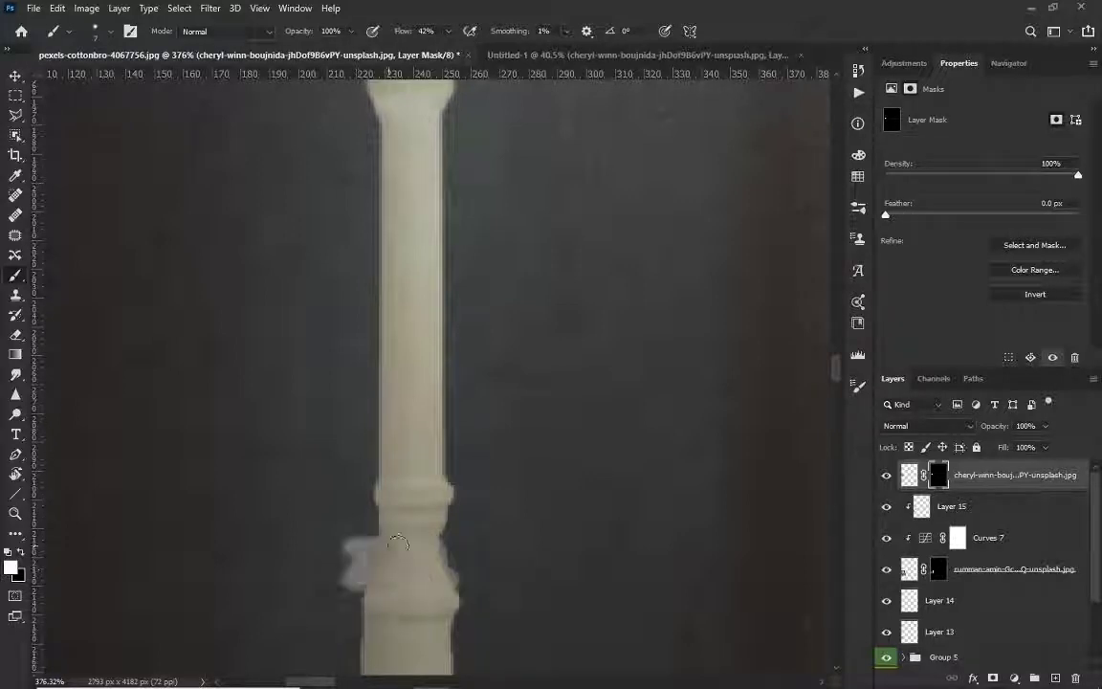
pyautogui.moveTo(456, 588); pyautogui.dragTo(468, 564)
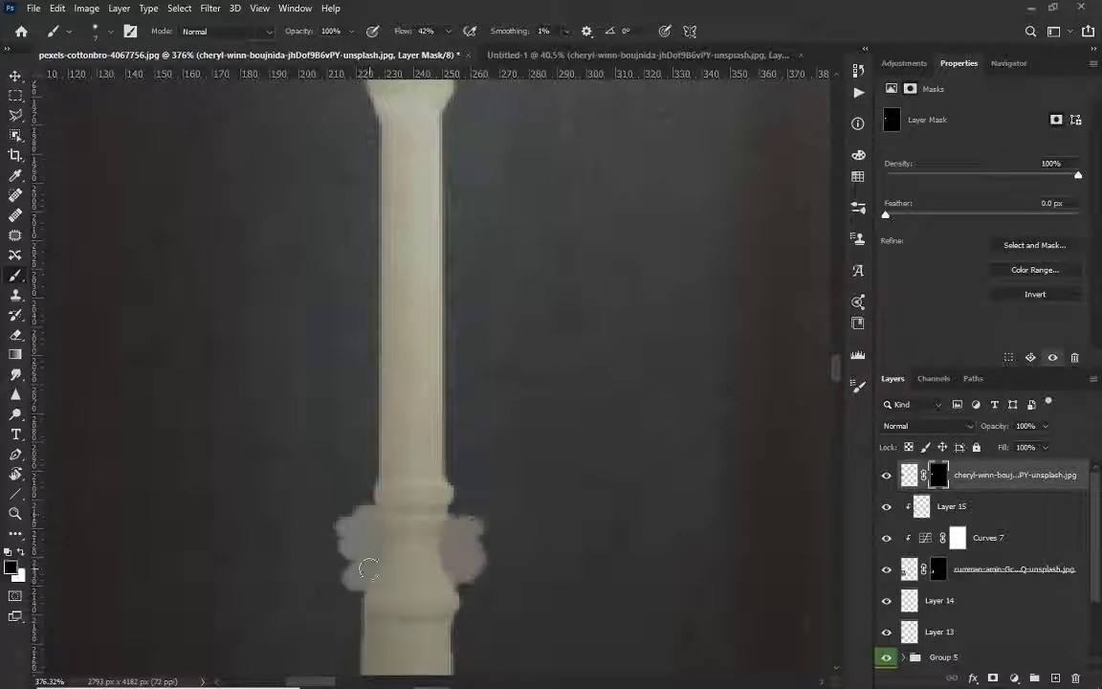
# Step: Paint out the grey patches on either side of the collar
pyautogui.scroll(3, 369, 569)
pyautogui.moveTo(349, 596)
pyautogui.mouseDown()
pyautogui.moveTo(359, 489)
pyautogui.moveTo(307, 453)
pyautogui.mouseUp()
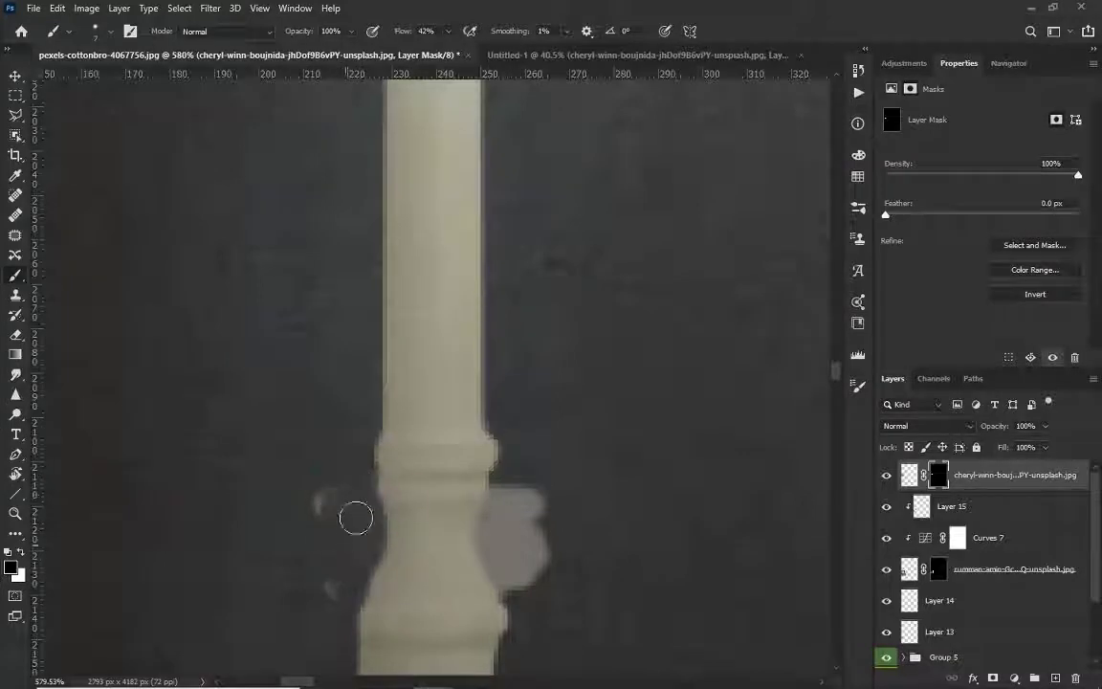
pyautogui.moveTo(508, 483)
pyautogui.mouseDown()
pyautogui.moveTo(494, 517)
pyautogui.moveTo(509, 572)
pyautogui.moveTo(543, 461)
pyautogui.mouseUp()
pyautogui.moveTo(467, 603); pyautogui.dragTo(450, 387)
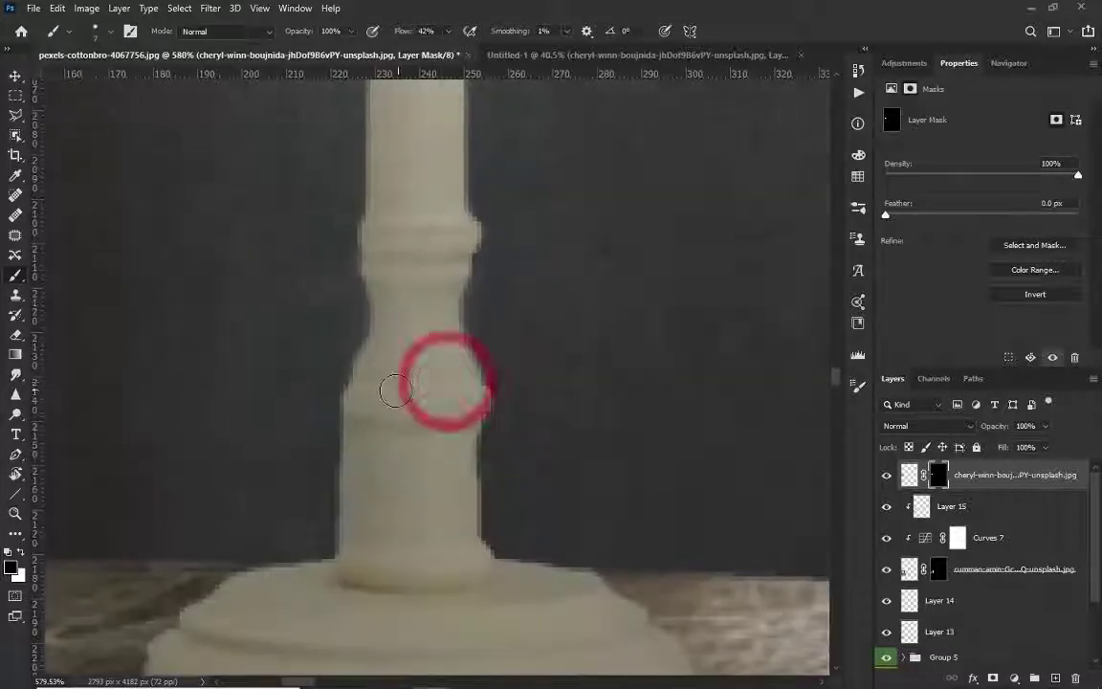
pyautogui.press('x')
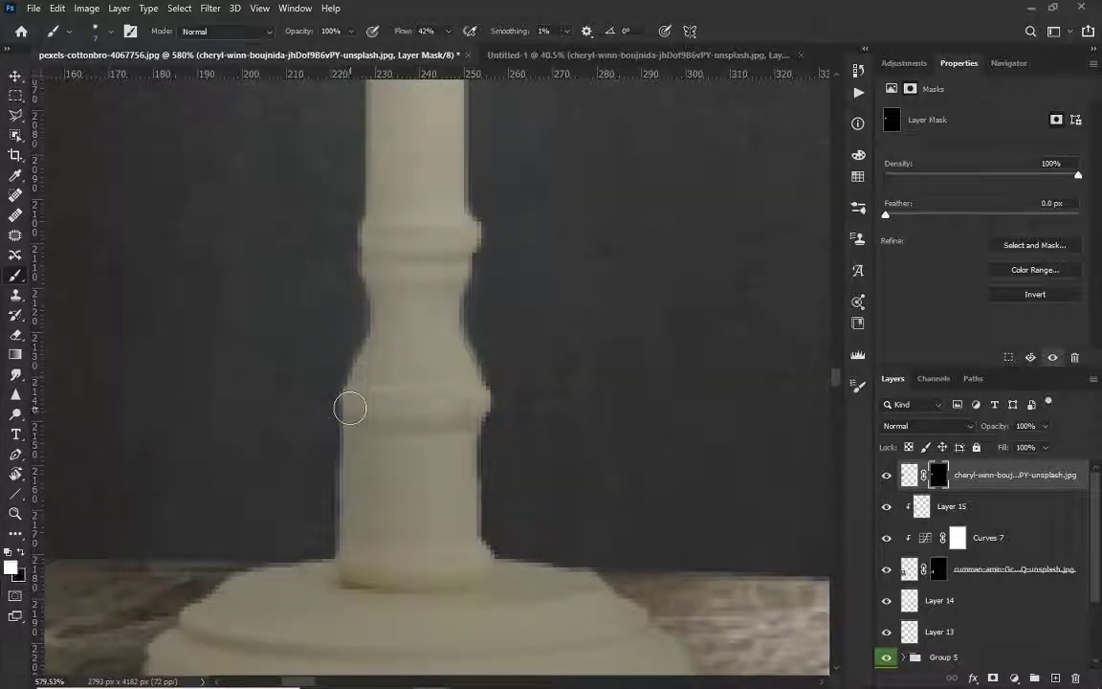
pyautogui.press('x')
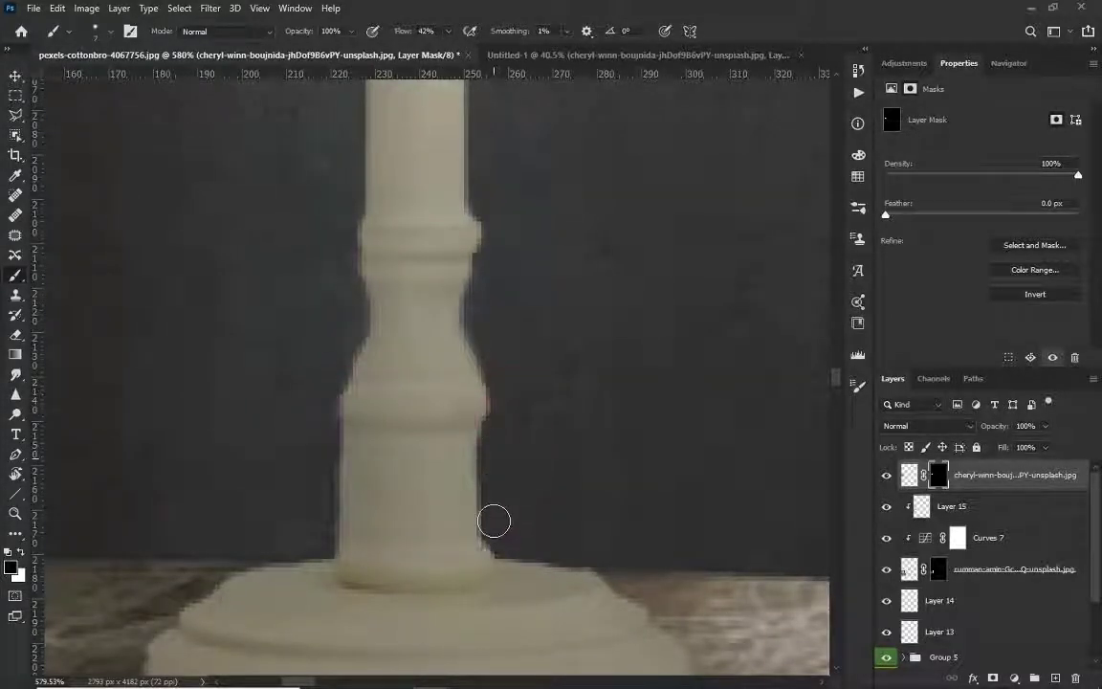
# Step: Restore the lamp base's upper-left and lower-left edges on the mask with white
pyautogui.moveTo(320, 553); pyautogui.dragTo(400, 372)
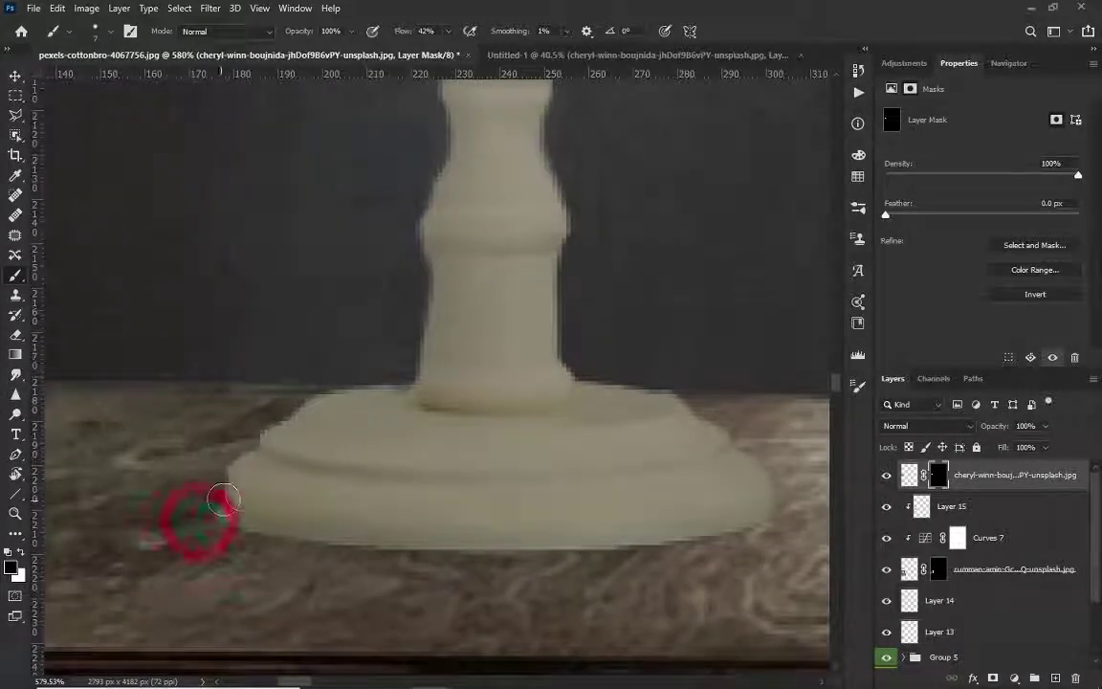
pyautogui.press('x')
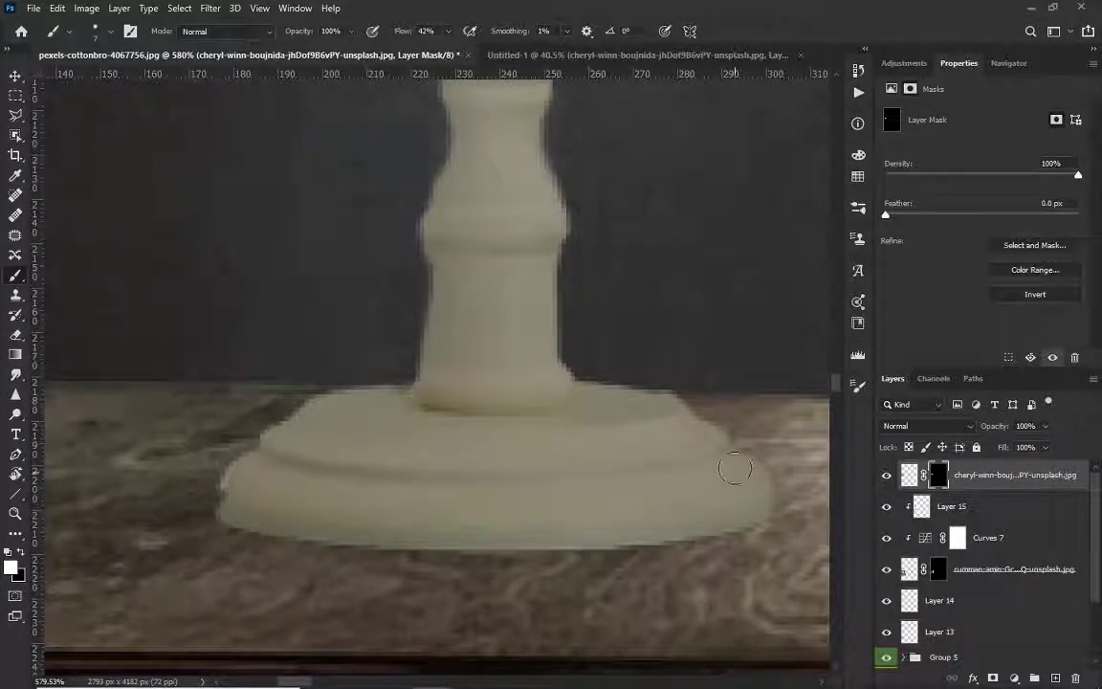
pyautogui.click(331, 417)
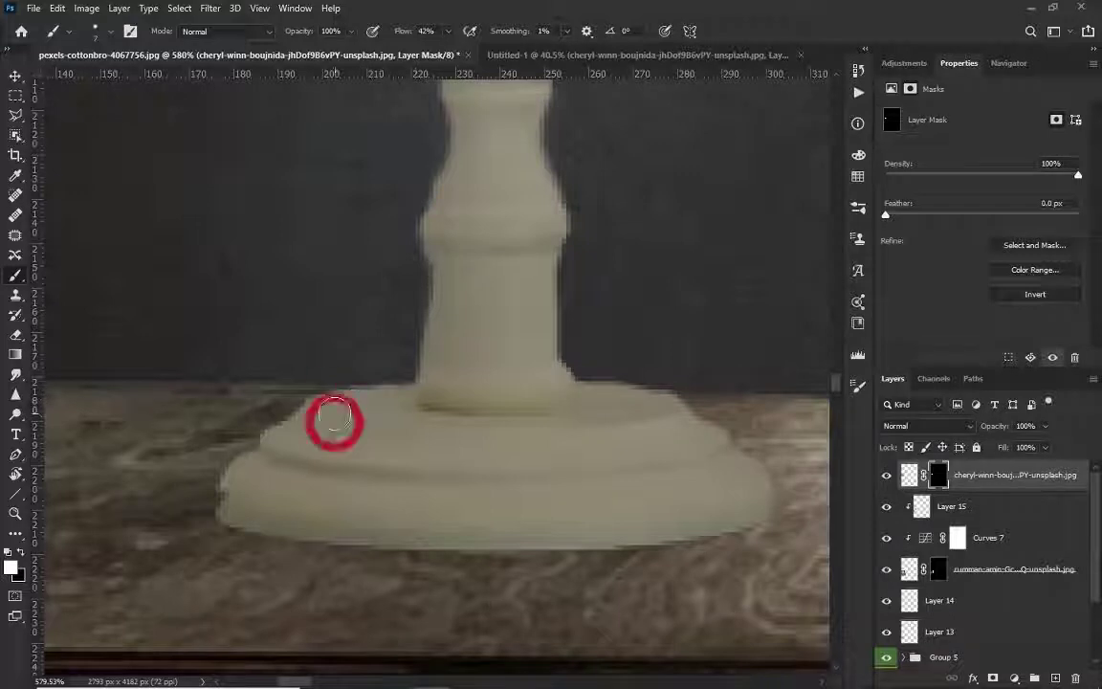
pyautogui.click(216, 505)
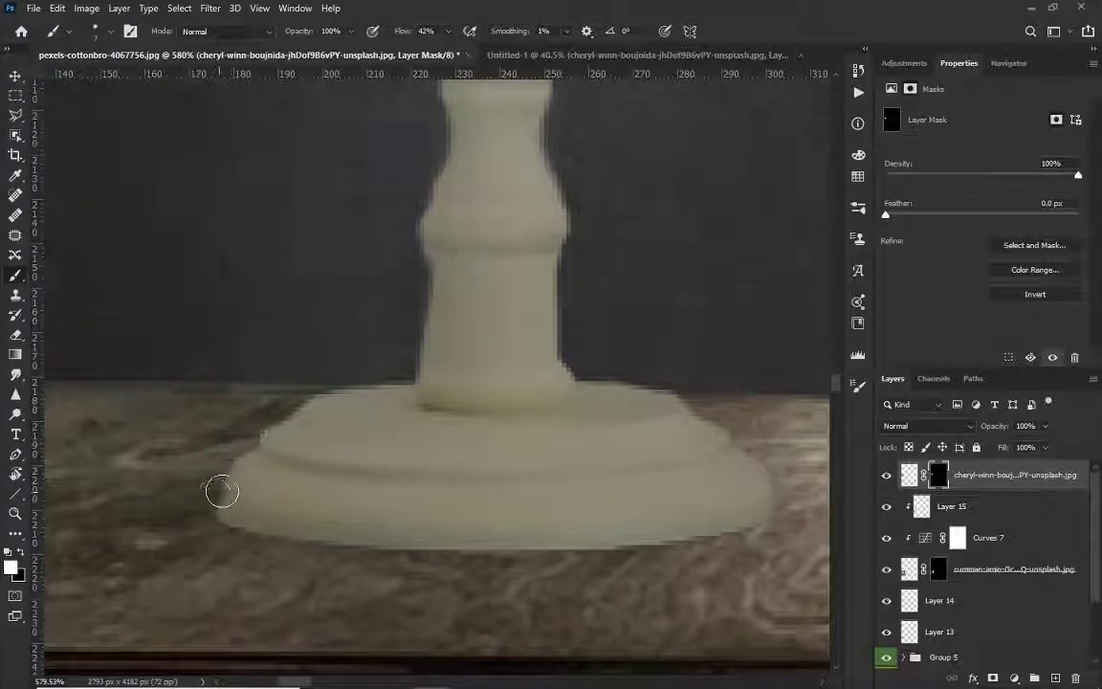
pyautogui.press('x')
pyautogui.moveTo(219, 482); pyautogui.dragTo(113, 483)
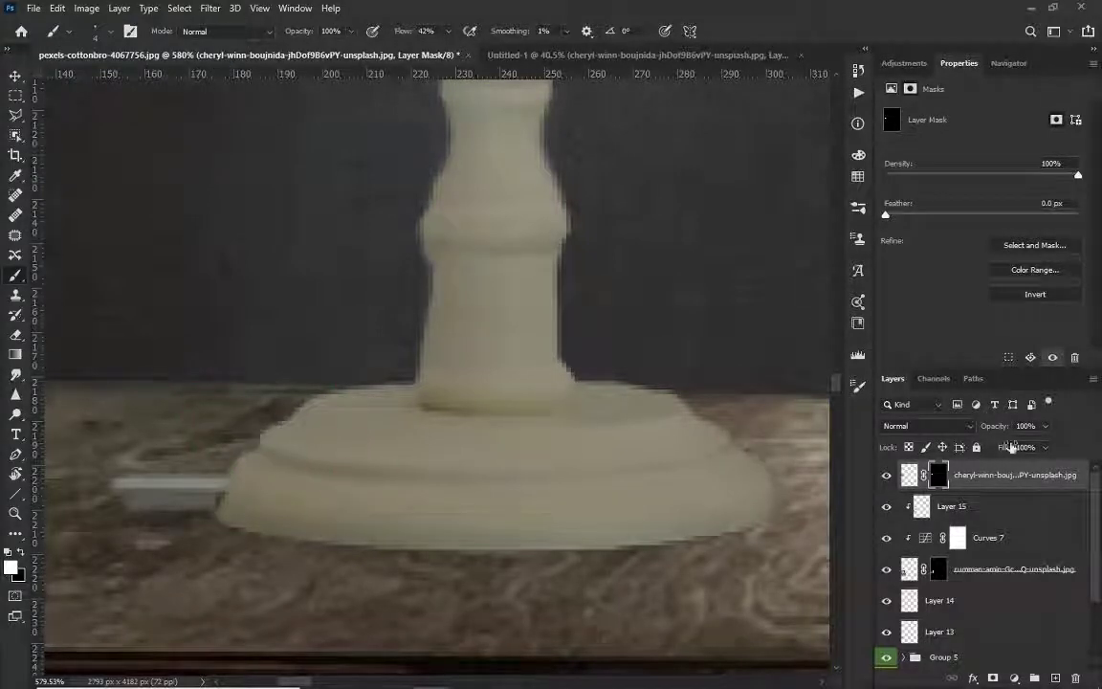
pyautogui.hotkey('ctrl', 'z')
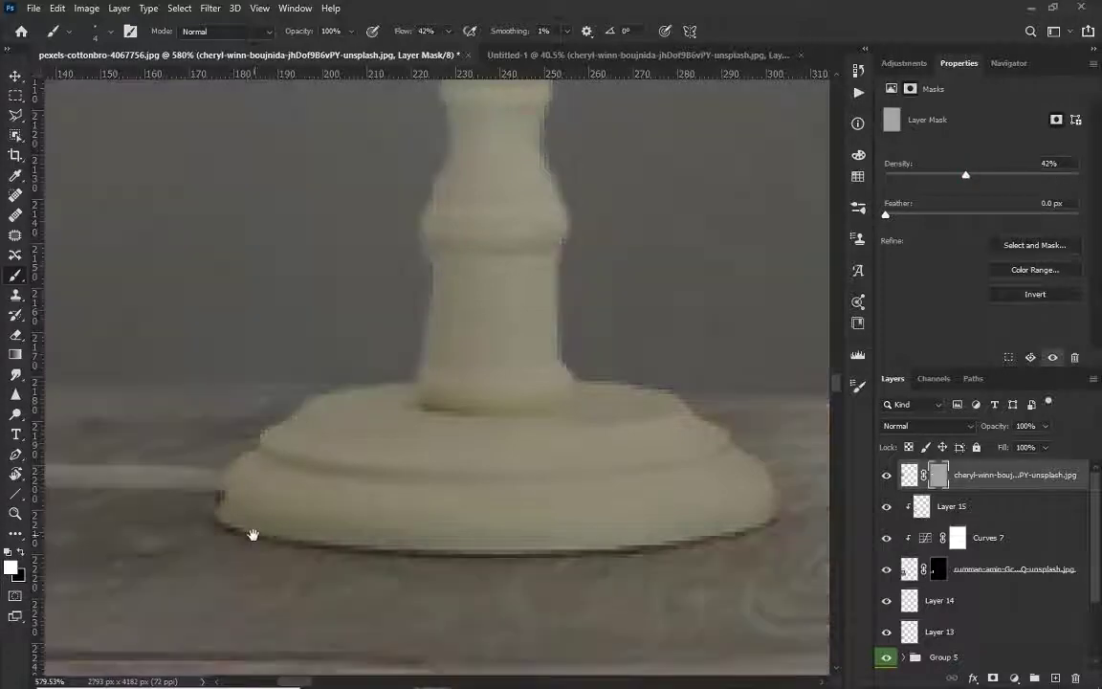
# Step: At 42% mask density reveal the lamp cord along the table, then return density to 100%
pyautogui.moveTo(250, 531)
pyautogui.mouseDown()
pyautogui.moveTo(583, 574)
pyautogui.moveTo(439, 551)
pyautogui.mouseUp()
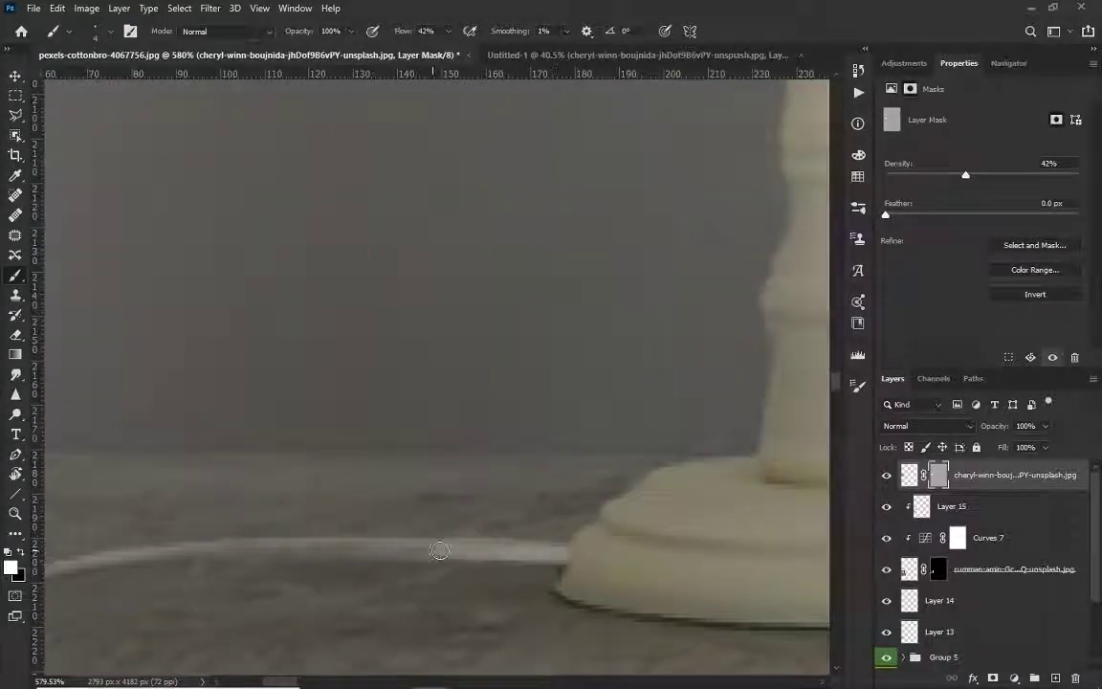
pyautogui.moveTo(528, 548)
pyautogui.mouseDown()
pyautogui.moveTo(290, 551)
pyautogui.moveTo(706, 547)
pyautogui.mouseUp()
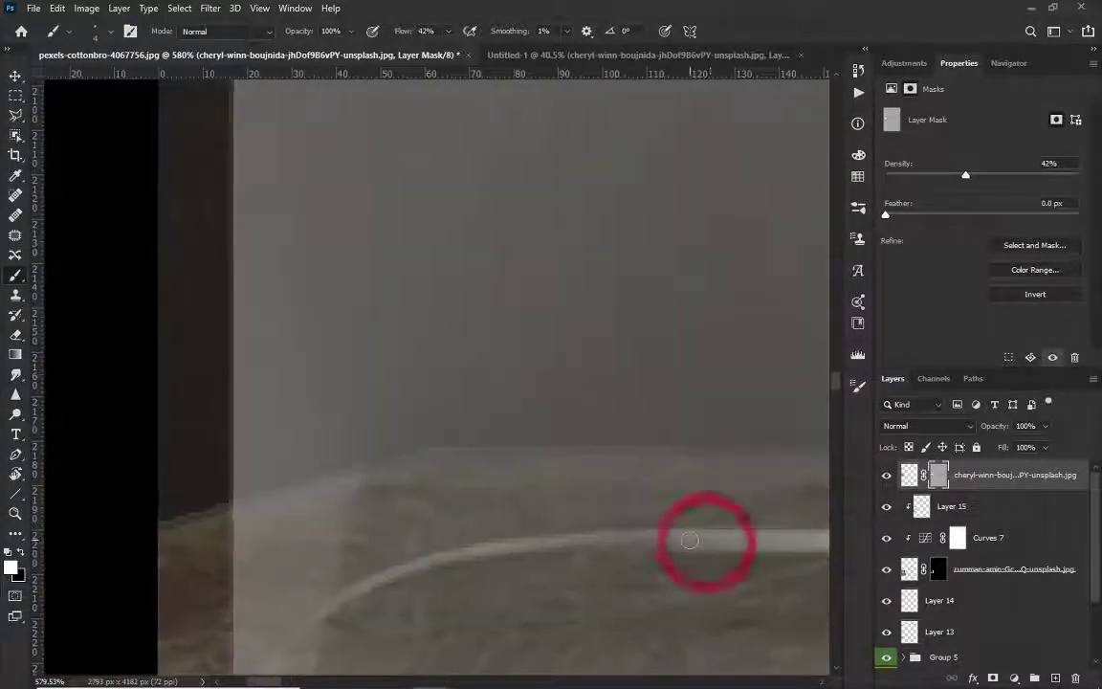
pyautogui.moveTo(514, 562); pyautogui.dragTo(399, 578)
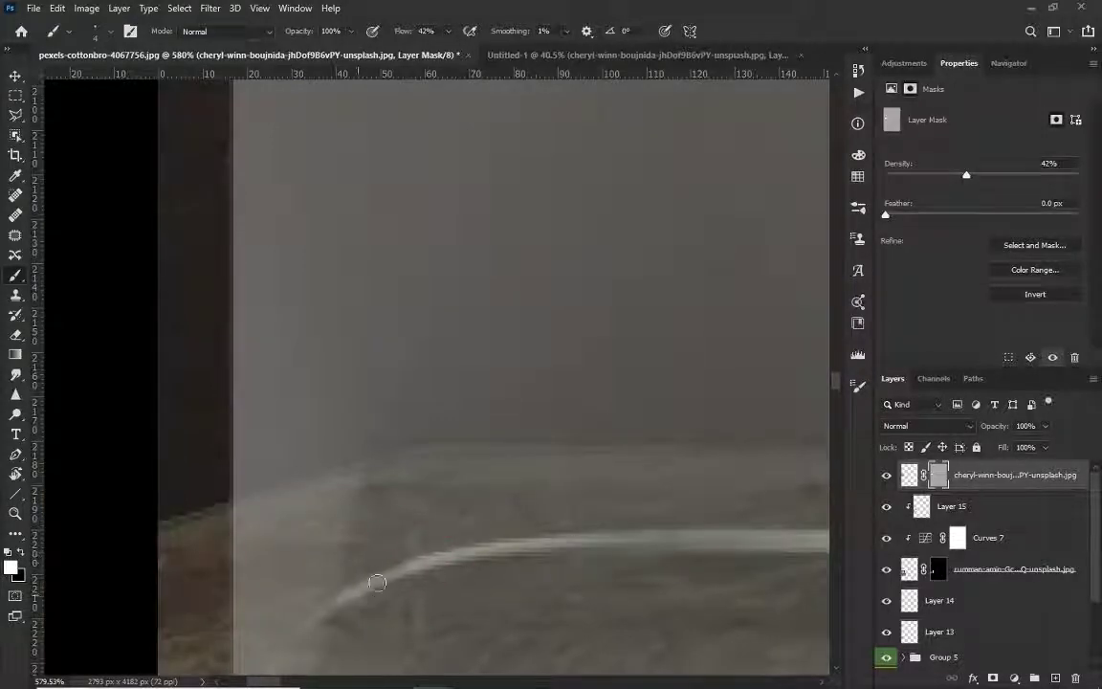
pyautogui.moveTo(966, 174); pyautogui.dragTo(1078, 174)
# Step: Nudge the lamp slightly right and down to sit flush on the table and commit
pyautogui.scroll(-5, 465, 313)
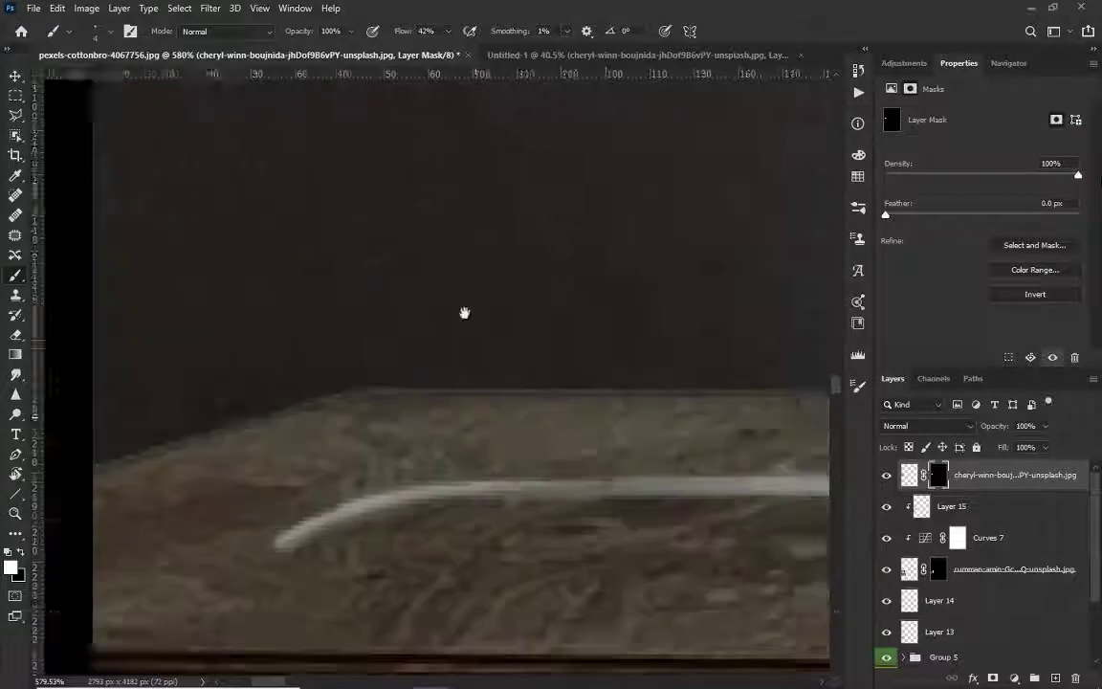
pyautogui.scroll(3, 622, 449)
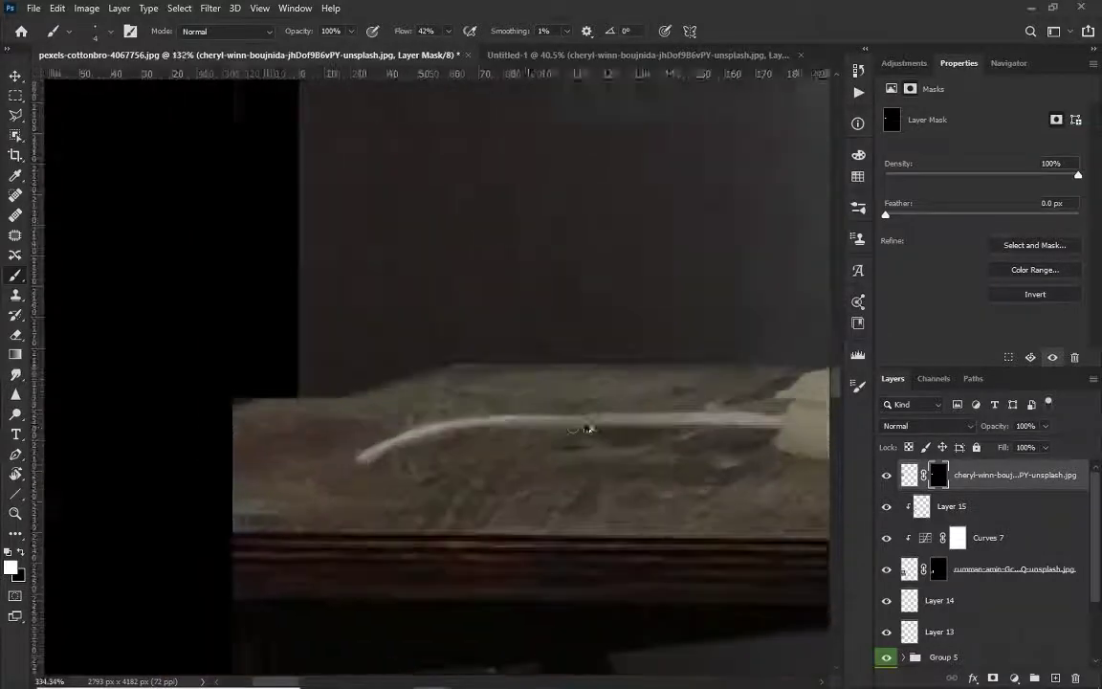
pyautogui.scroll(2, 586, 427)
pyautogui.scroll(-2, 773, 450)
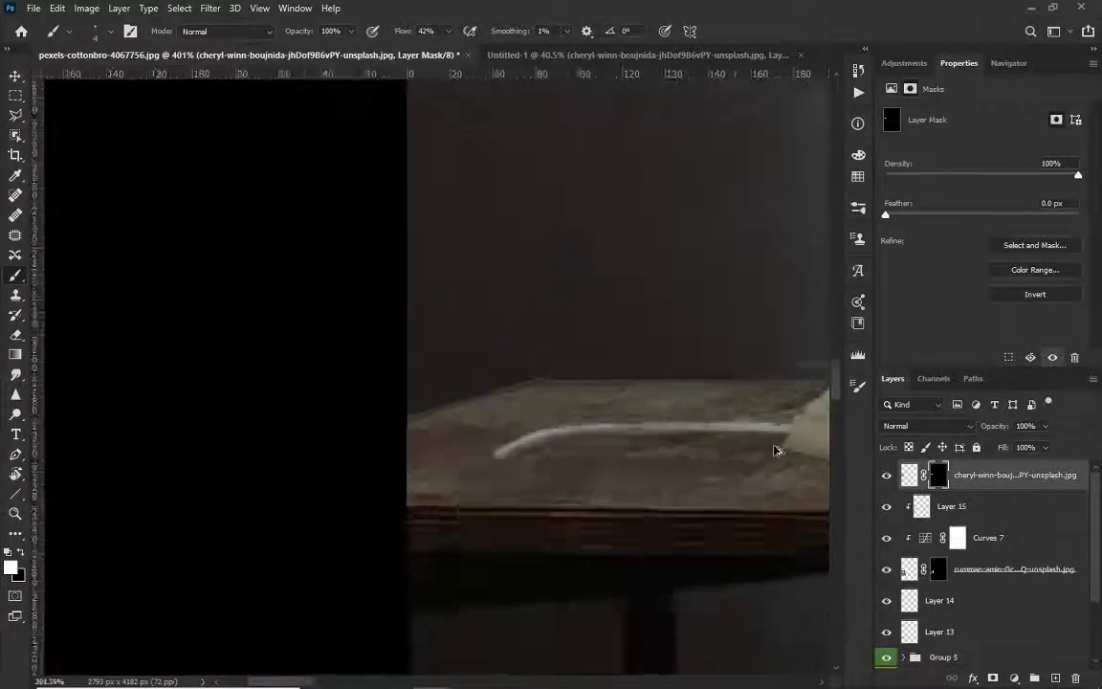
pyautogui.scroll(-3, 773, 449)
pyautogui.scroll(-3, 773, 450)
pyautogui.scroll(-3, 773, 453)
pyautogui.scroll(-3, 773, 454)
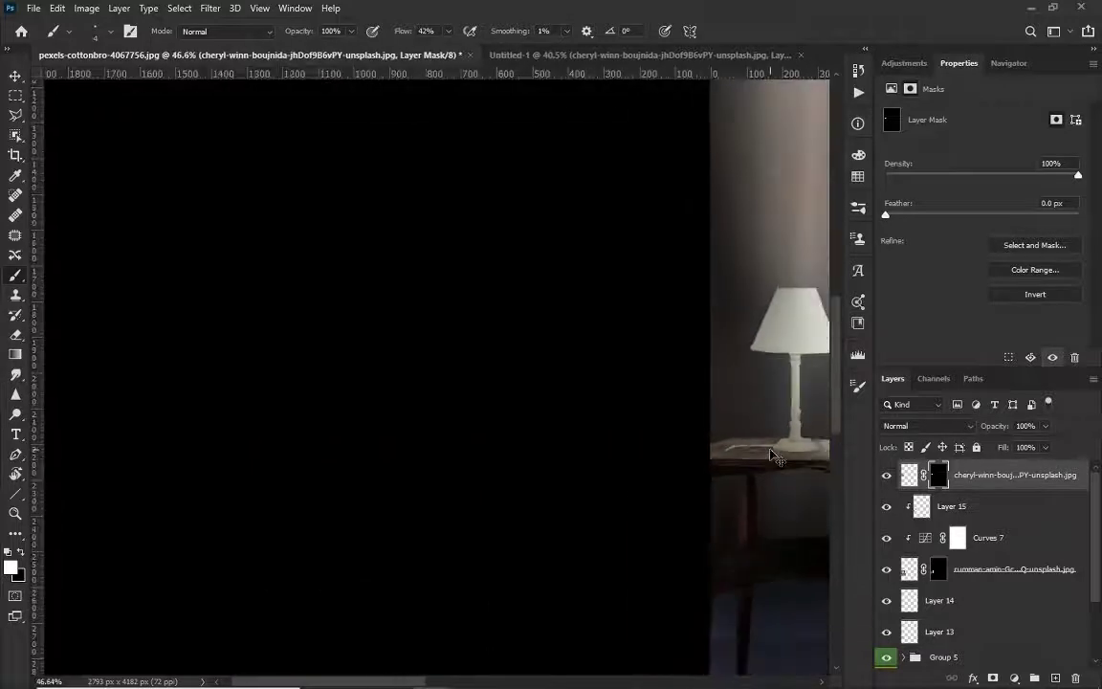
pyautogui.moveTo(769, 448)
pyautogui.mouseDown()
pyautogui.moveTo(452, 473)
pyautogui.moveTo(453, 483)
pyautogui.mouseUp()
pyautogui.hotkey('ctrl', 't')
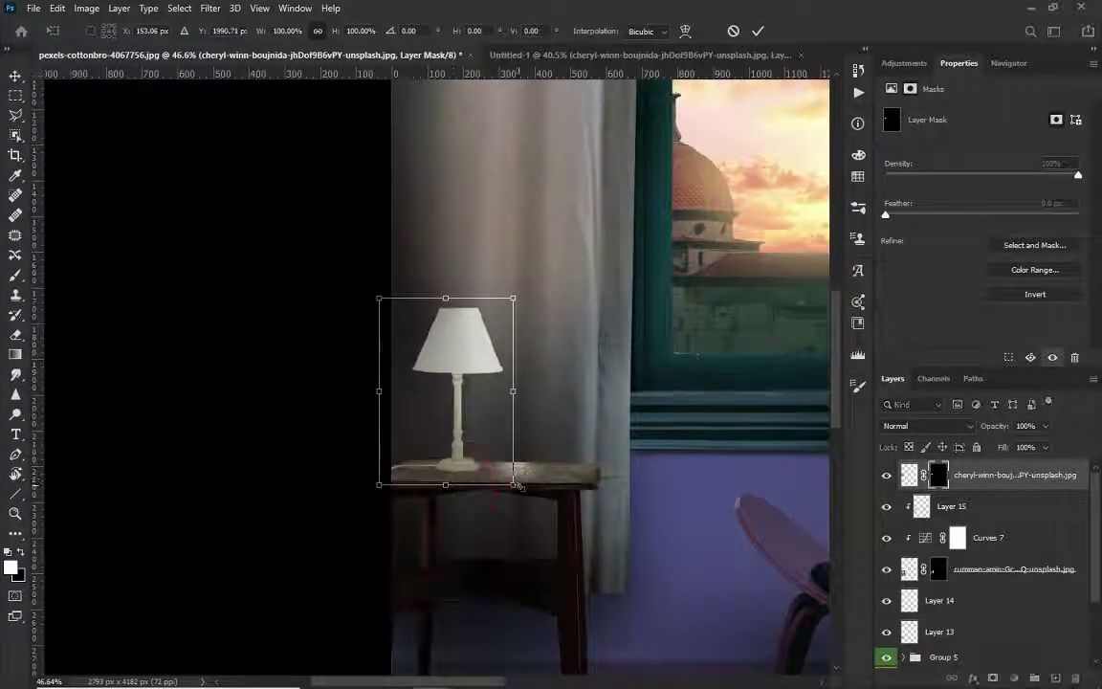
pyautogui.press('Return')
pyautogui.press('b')
pyautogui.scroll(2, 426, 423)
pyautogui.scroll(3, 426, 423)
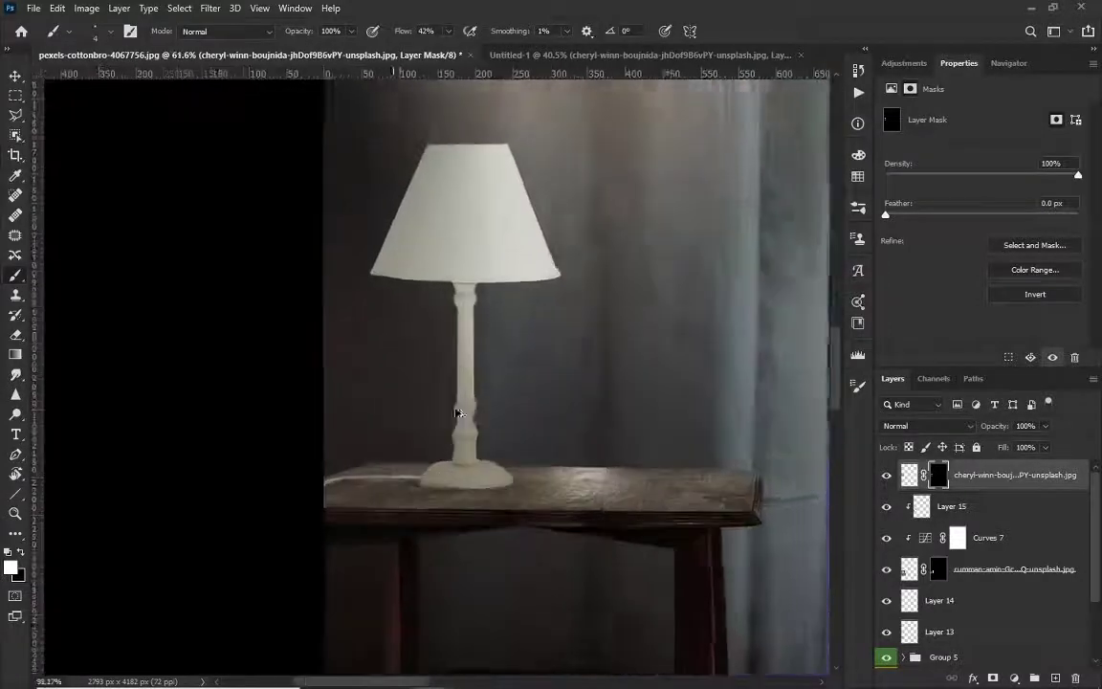
pyautogui.scroll(3, 426, 423)
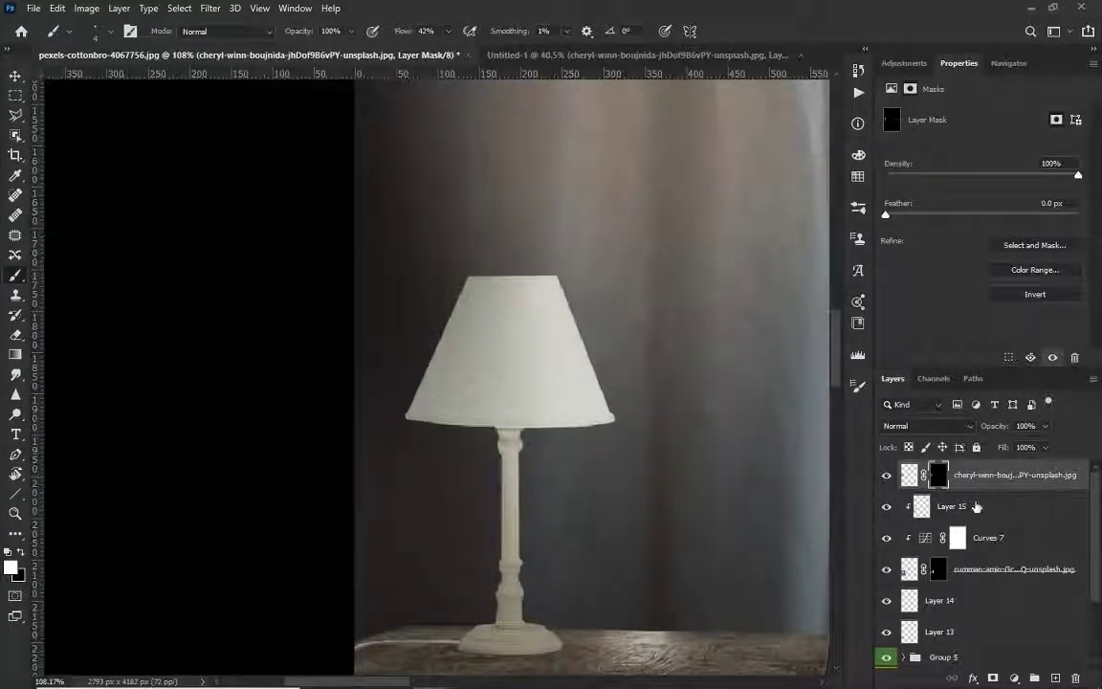
# Step: Add a new empty layer and set the foreground colour to dark brown 1a1612
pyautogui.keyDown('ctrl'); pyautogui.click(1055, 677); pyautogui.keyUp('ctrl')
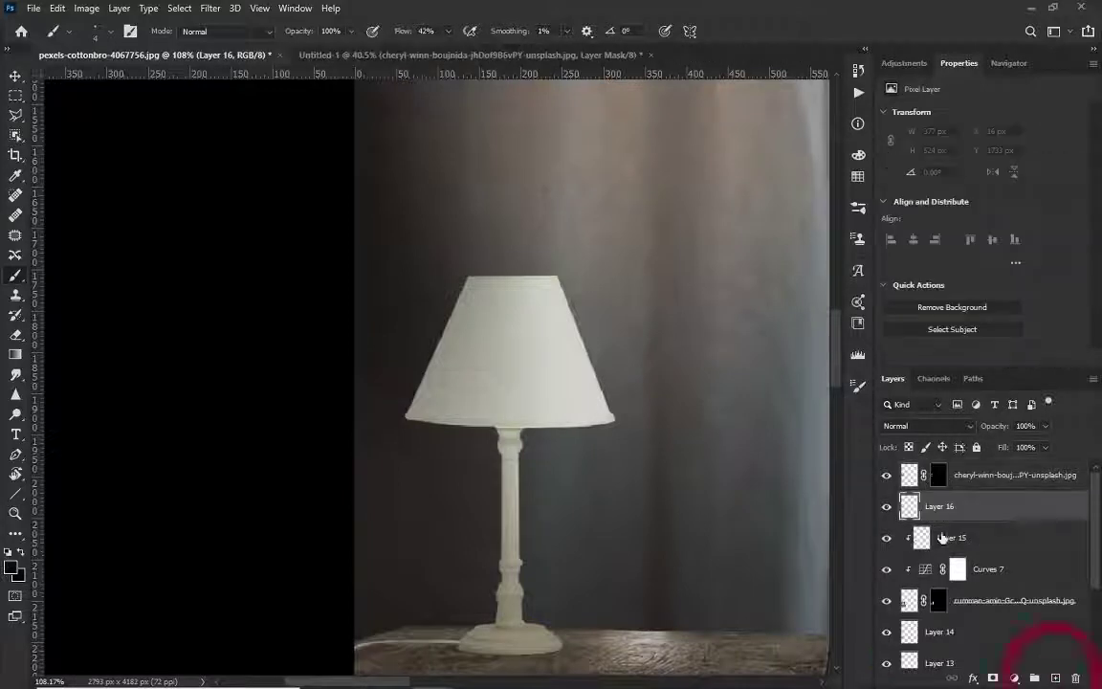
pyautogui.scroll(-3, 548, 541)
pyautogui.scroll(5, 542, 551)
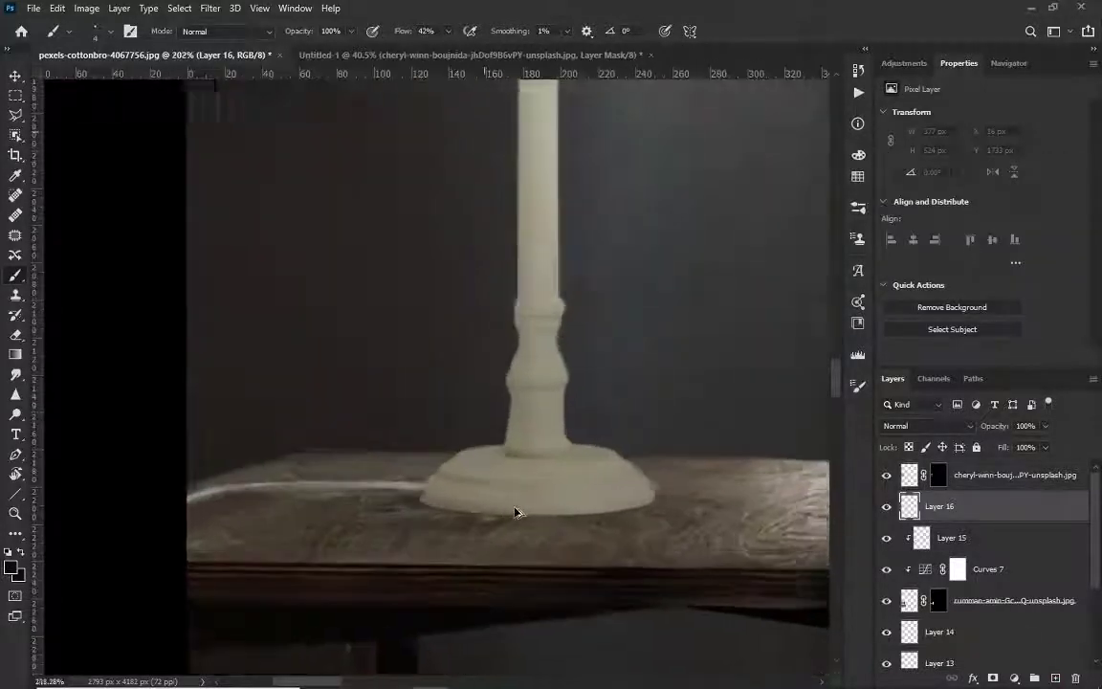
pyautogui.scroll(3, 517, 512)
pyautogui.scroll(2, 509, 507)
pyautogui.scroll(2, 504, 504)
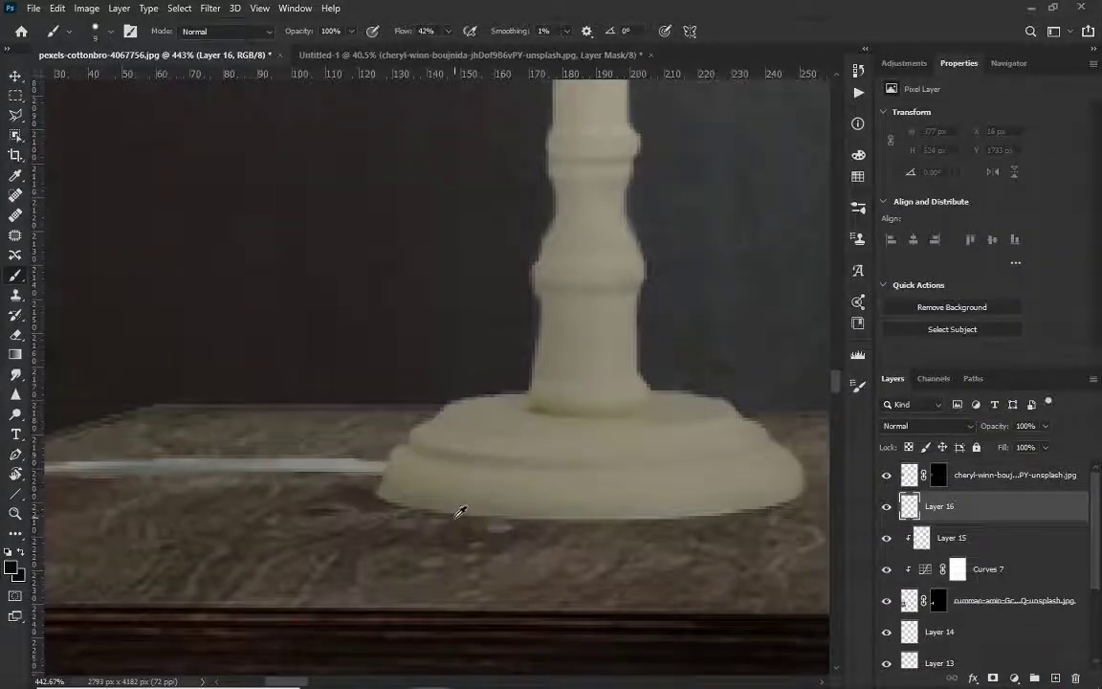
pyautogui.click(451, 514)
pyautogui.click(12, 568)
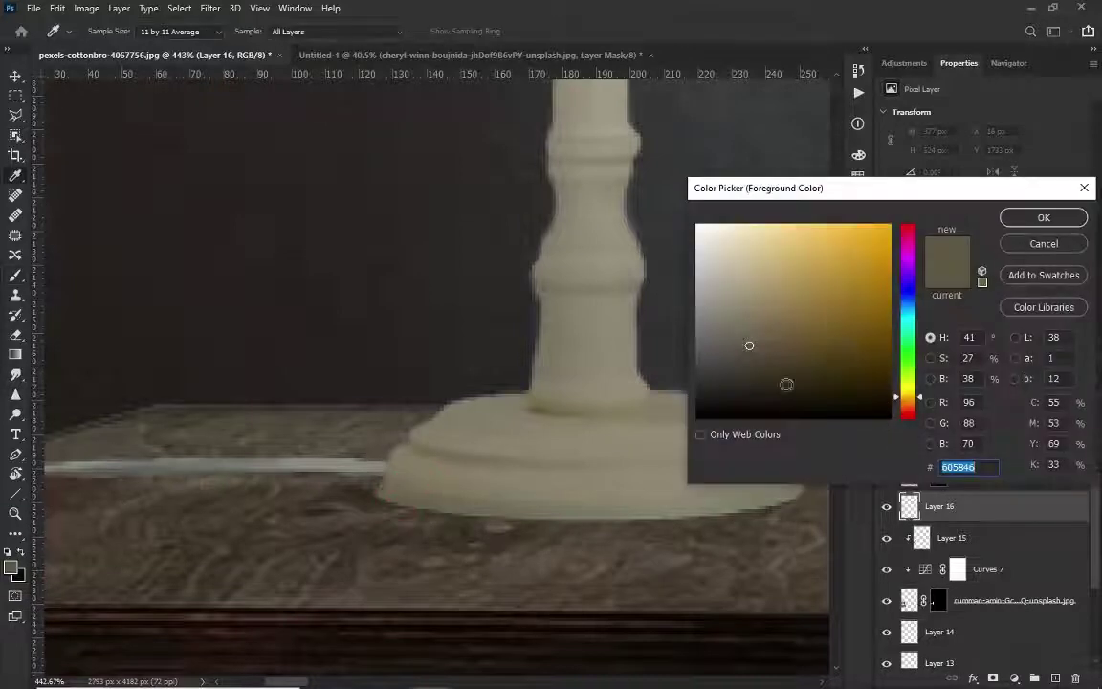
pyautogui.moveTo(491, 523); pyautogui.dragTo(682, 360)
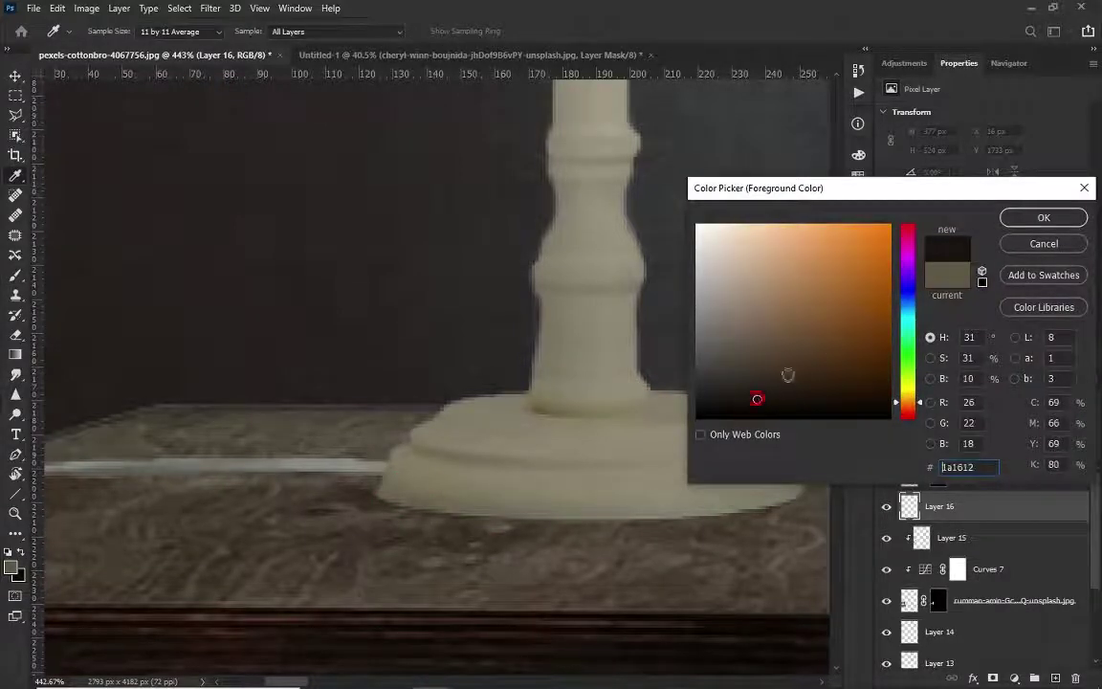
pyautogui.click(1043, 218)
# Step: Set the new layer to Multiply and choose a Soft Round brush with low flow
pyautogui.click(926, 426)
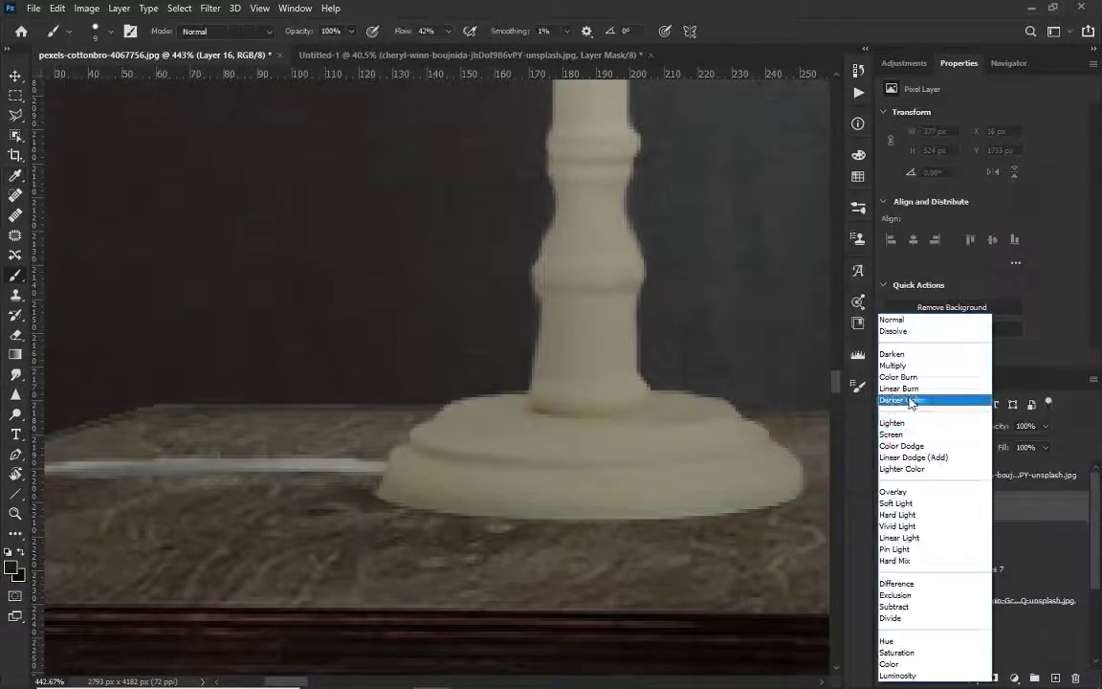
pyautogui.click(902, 362)
pyautogui.rightClick(380, 172)
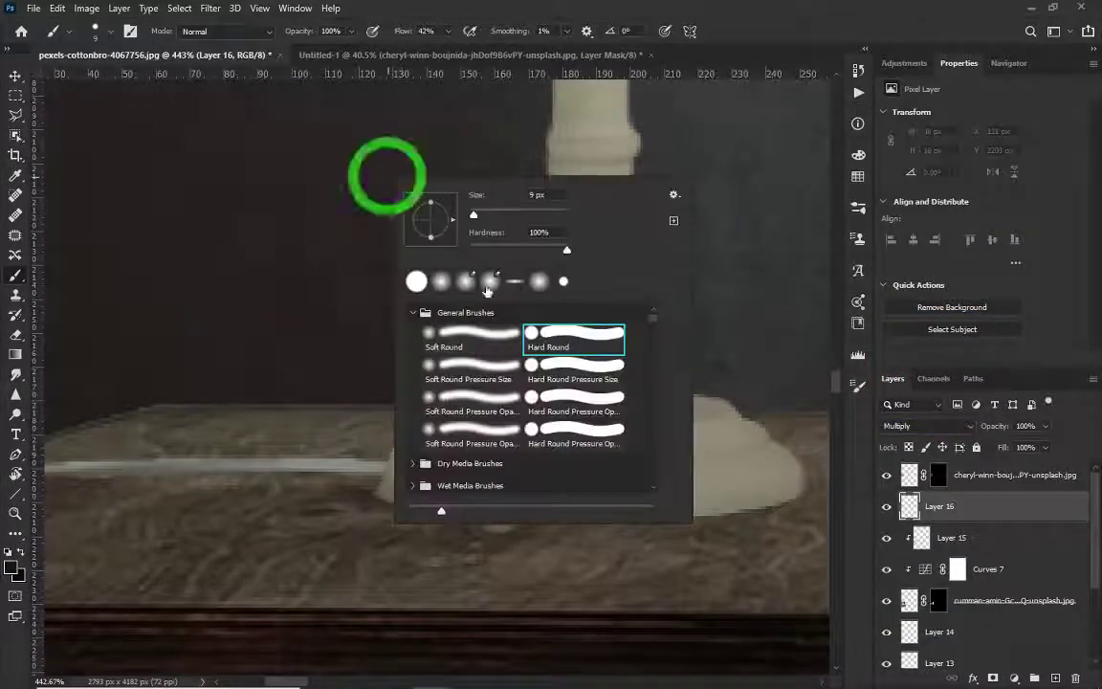
pyautogui.moveTo(404, 31); pyautogui.dragTo(348, 32)
pyautogui.rightClick(378, 167)
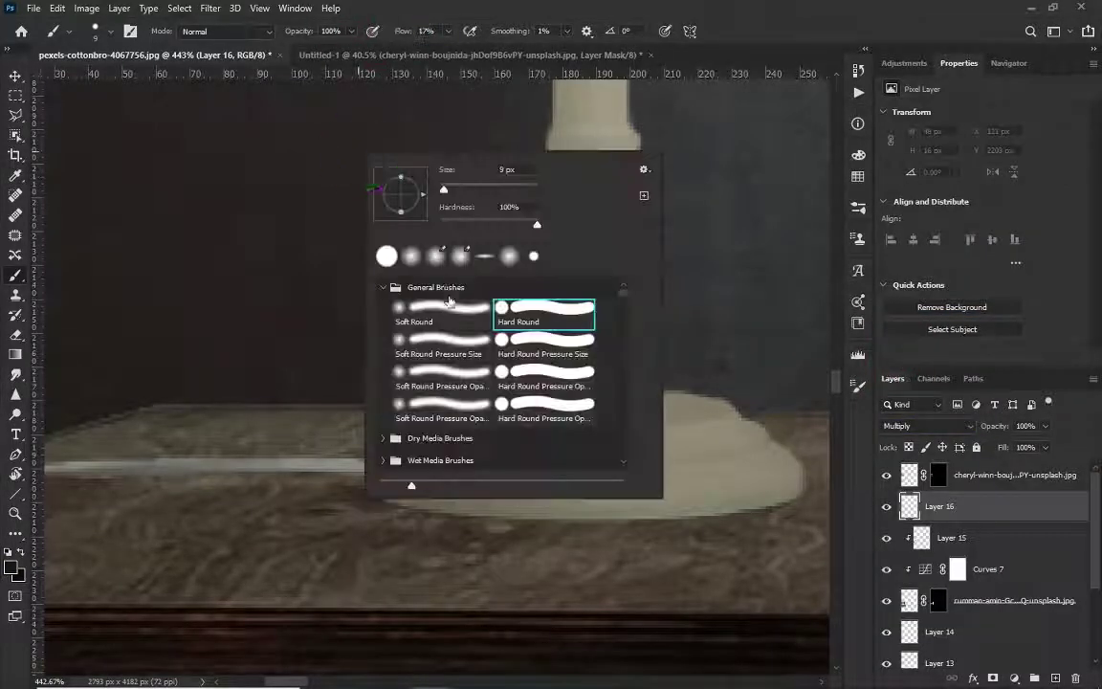
pyautogui.click(421, 297)
pyautogui.click(268, 410)
# Step: Paint a soft shadow under the lamp base and along the cord to the left edge
pyautogui.moveTo(393, 502); pyautogui.dragTo(545, 503)
pyautogui.hscroll(5, 438, 510)
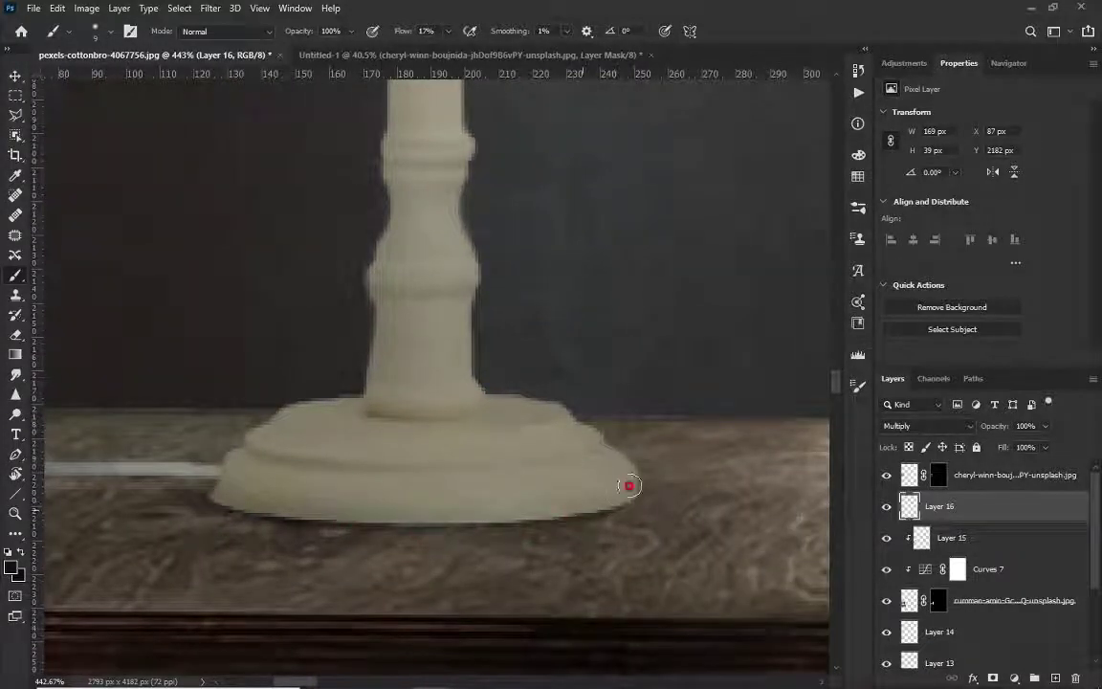
pyautogui.moveTo(219, 516); pyautogui.dragTo(363, 484)
pyautogui.moveTo(176, 479); pyautogui.dragTo(319, 480)
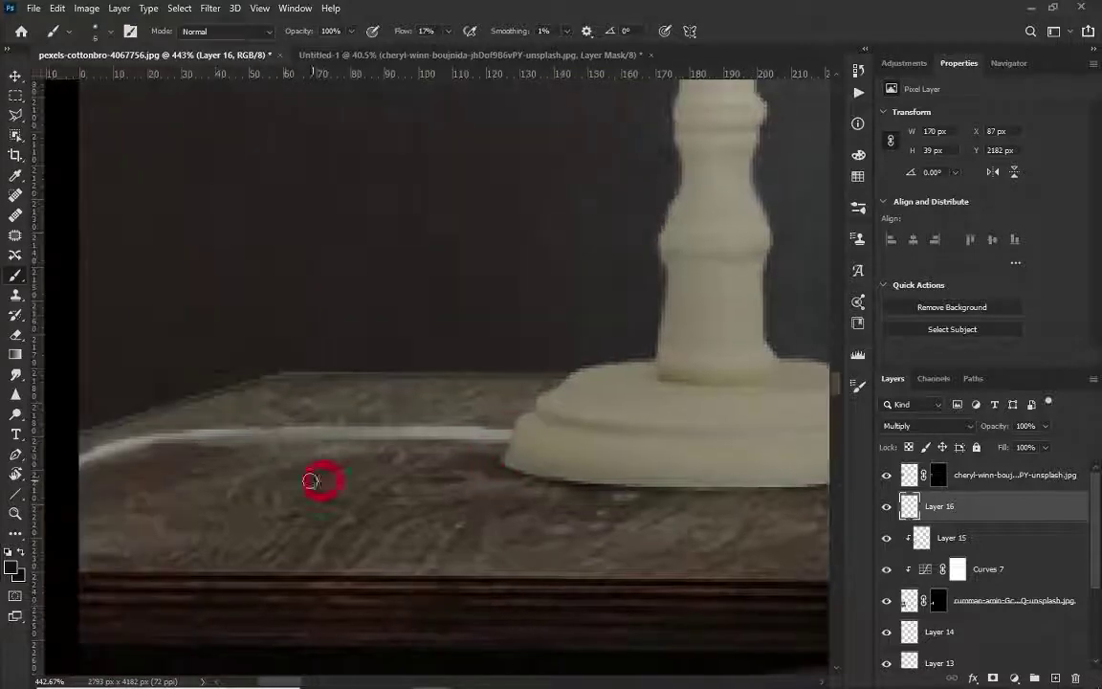
pyautogui.moveTo(212, 474); pyautogui.dragTo(66, 492)
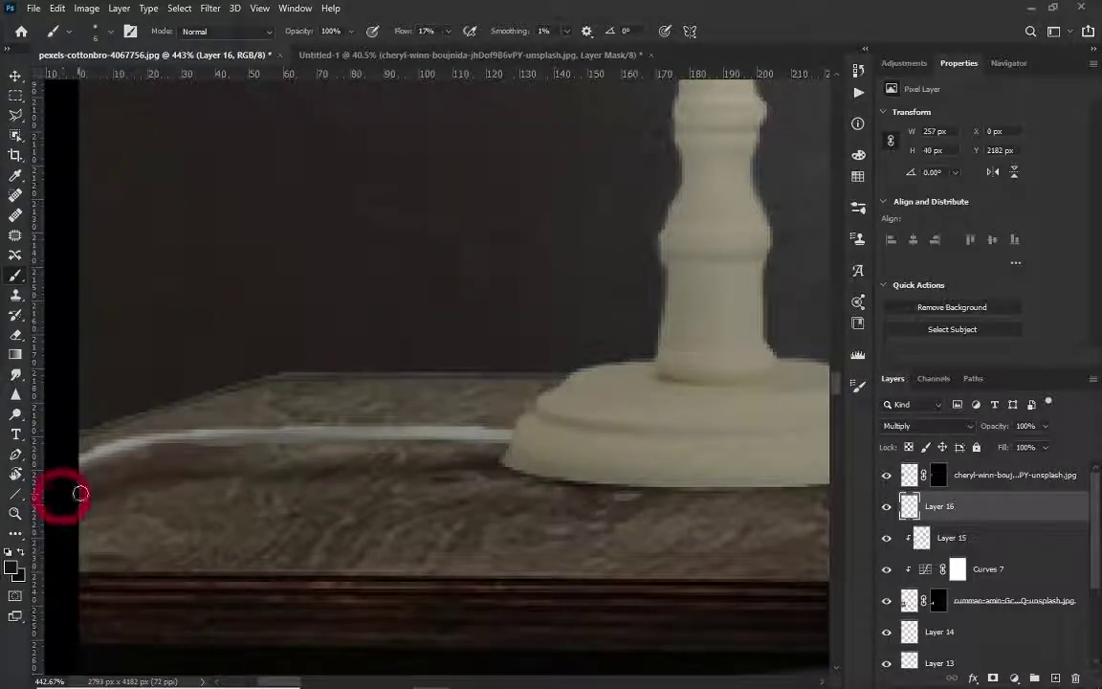
pyautogui.moveTo(553, 479); pyautogui.dragTo(356, 494)
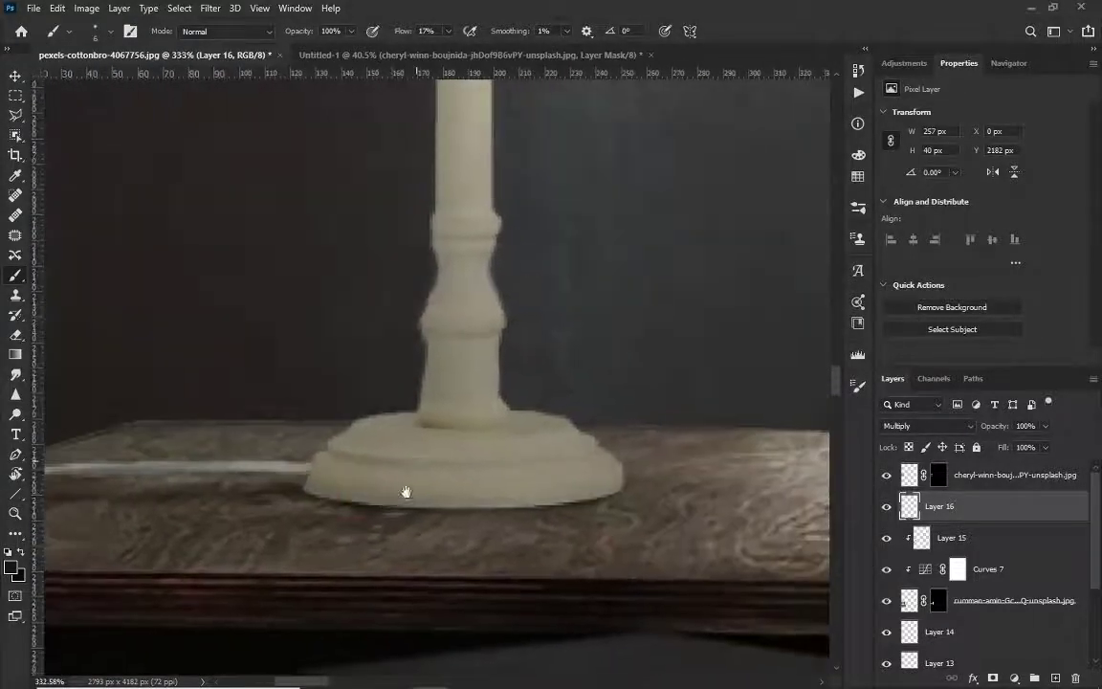
pyautogui.click(995, 475)
pyautogui.click(1053, 677)
# Step: Clip Layer 17 to the layer below, set it to Multiply, and shade under the lamp base
pyautogui.hotkey('ctrl', 'alt', 'g')
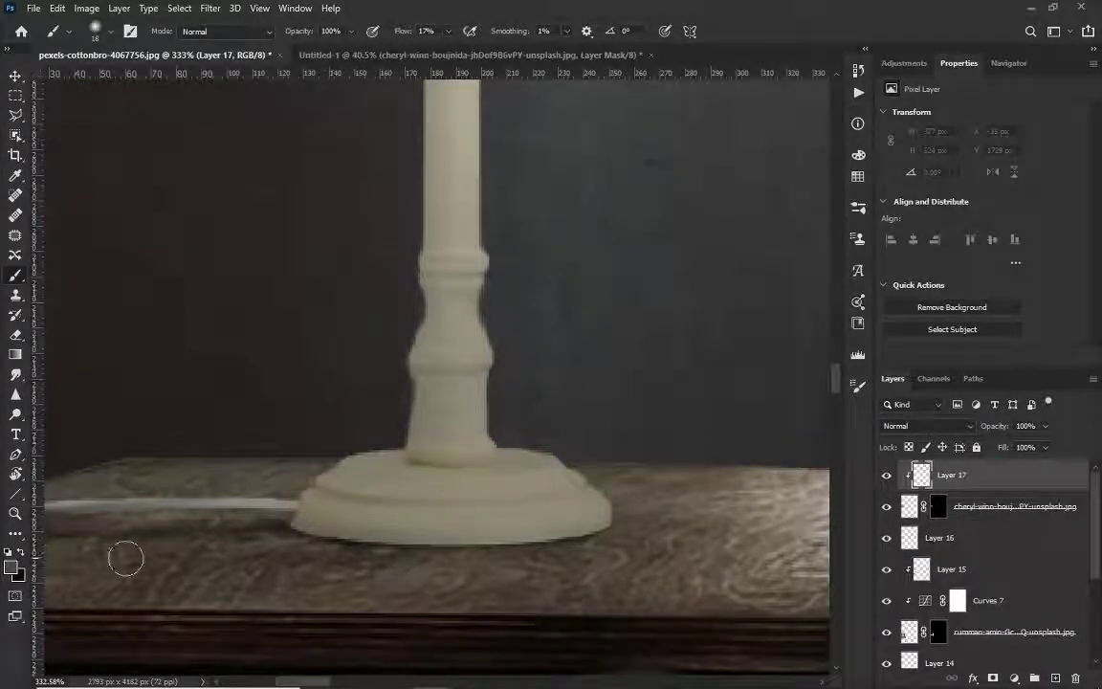
pyautogui.moveTo(249, 555); pyautogui.dragTo(660, 551)
pyautogui.moveTo(596, 541); pyautogui.dragTo(230, 524)
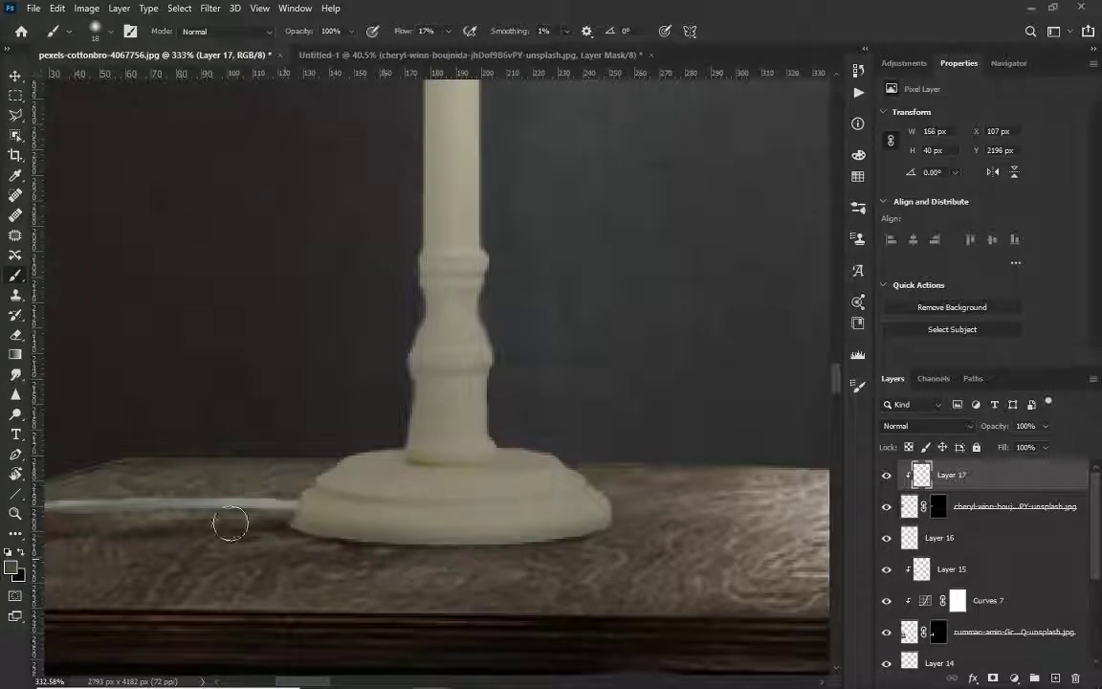
pyautogui.click(919, 426)
pyautogui.click(914, 367)
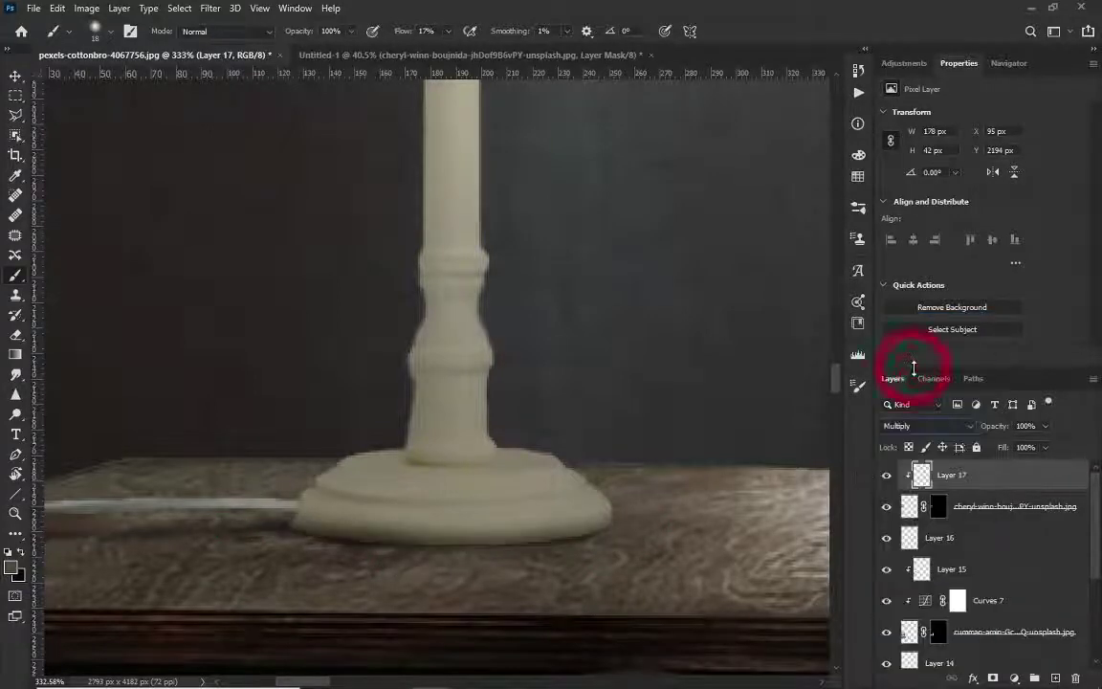
pyautogui.moveTo(442, 499); pyautogui.dragTo(444, 516)
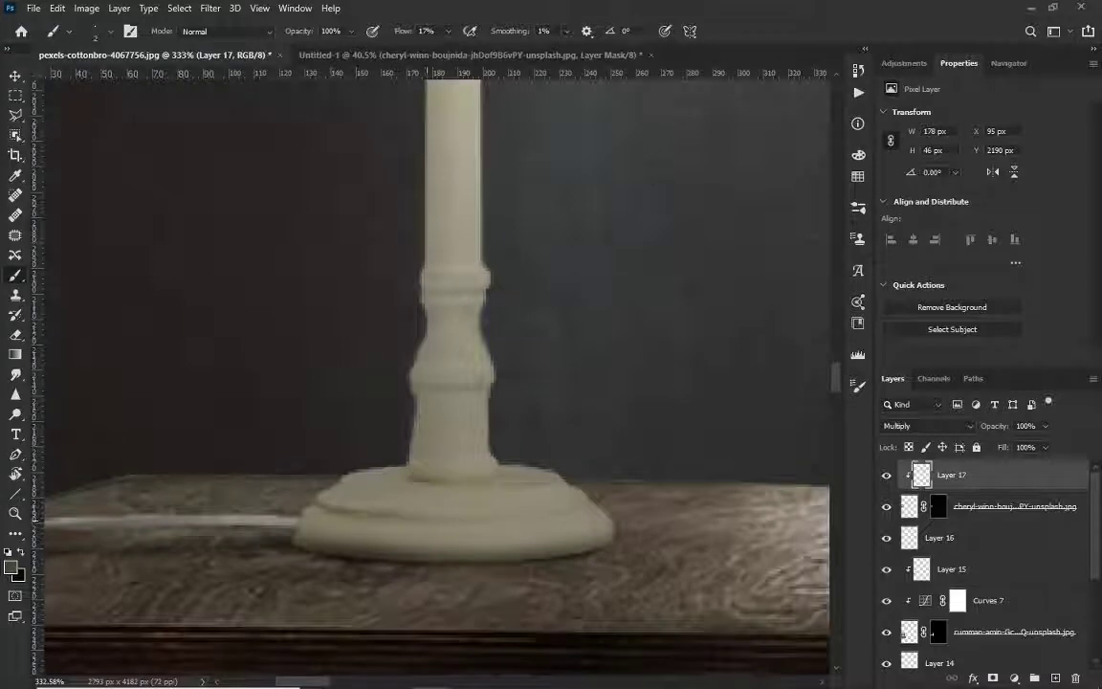
# Step: Enlarge the brush, darken the groove around the lamp base, then return from Eraser to Brush
pyautogui.scroll(2, 509, 517)
pyautogui.press(']')
pyautogui.press(']')
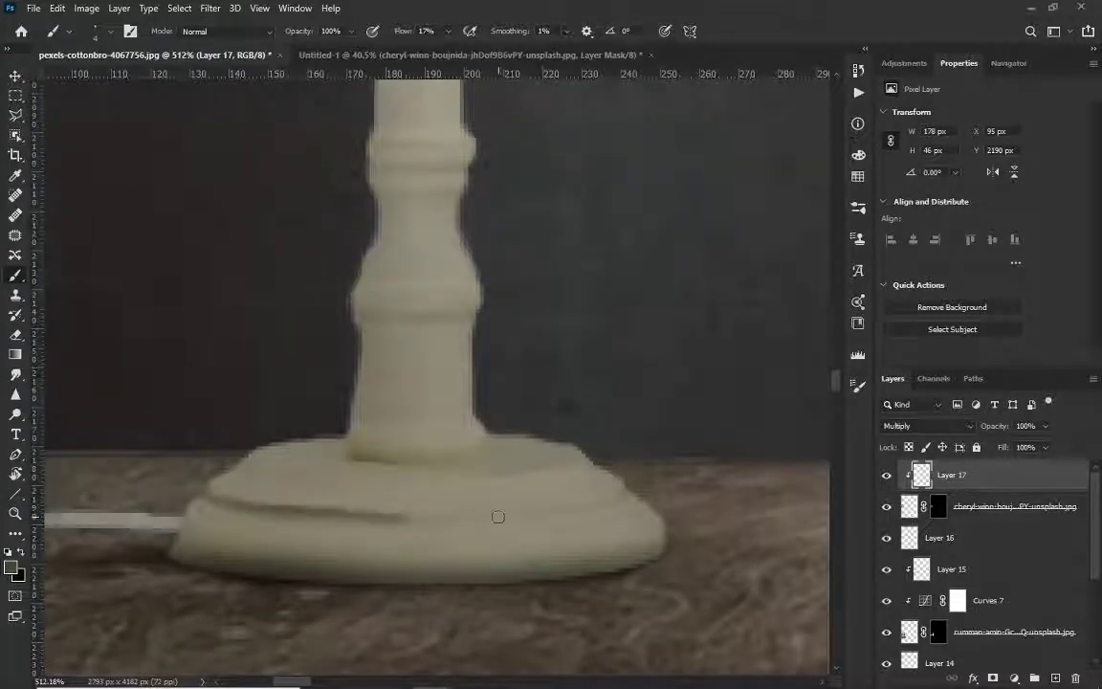
pyautogui.keyDown('shift'); pyautogui.click(612, 487); pyautogui.keyUp('shift')
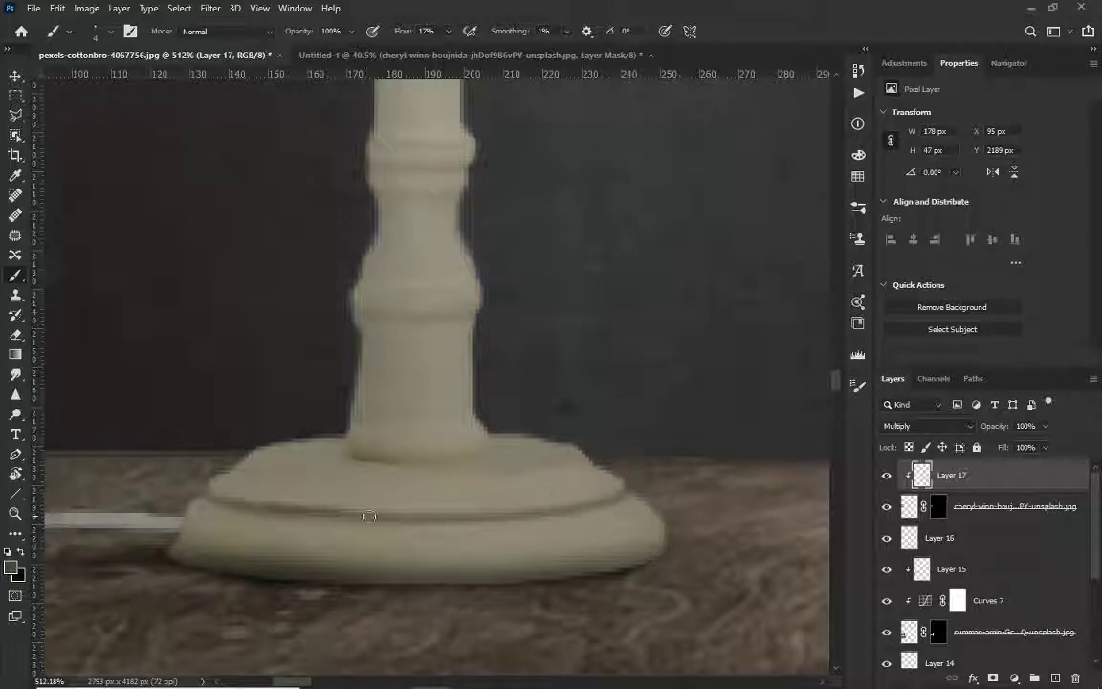
pyautogui.scroll(1, 370, 516)
pyautogui.press('e')
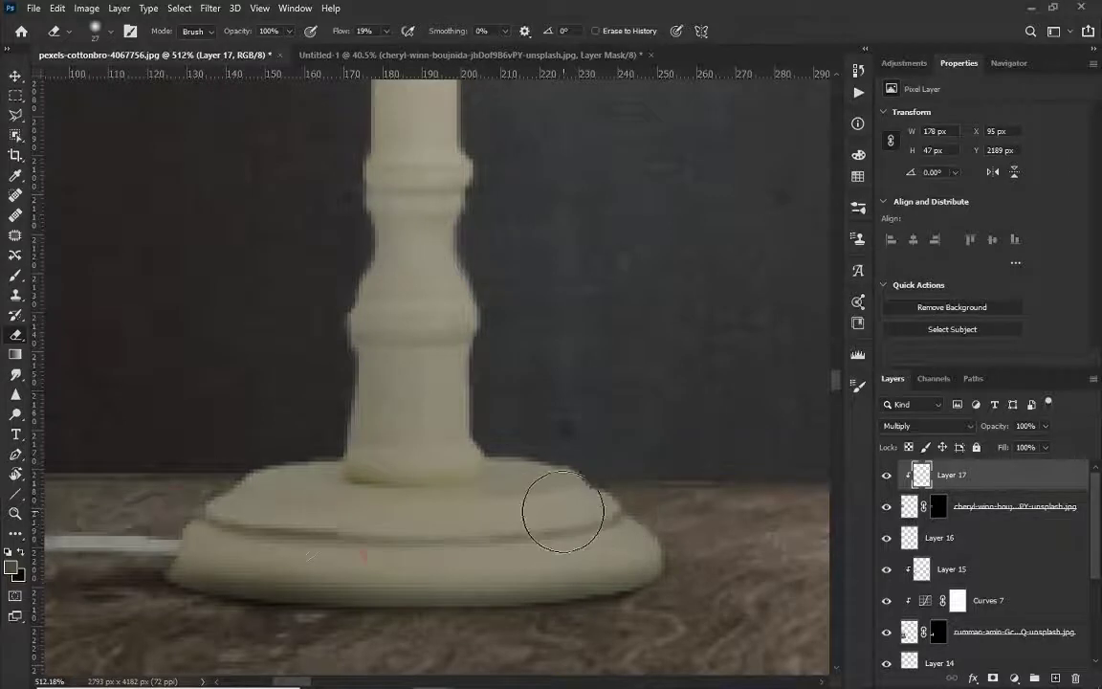
pyautogui.scroll(3, 191, 504)
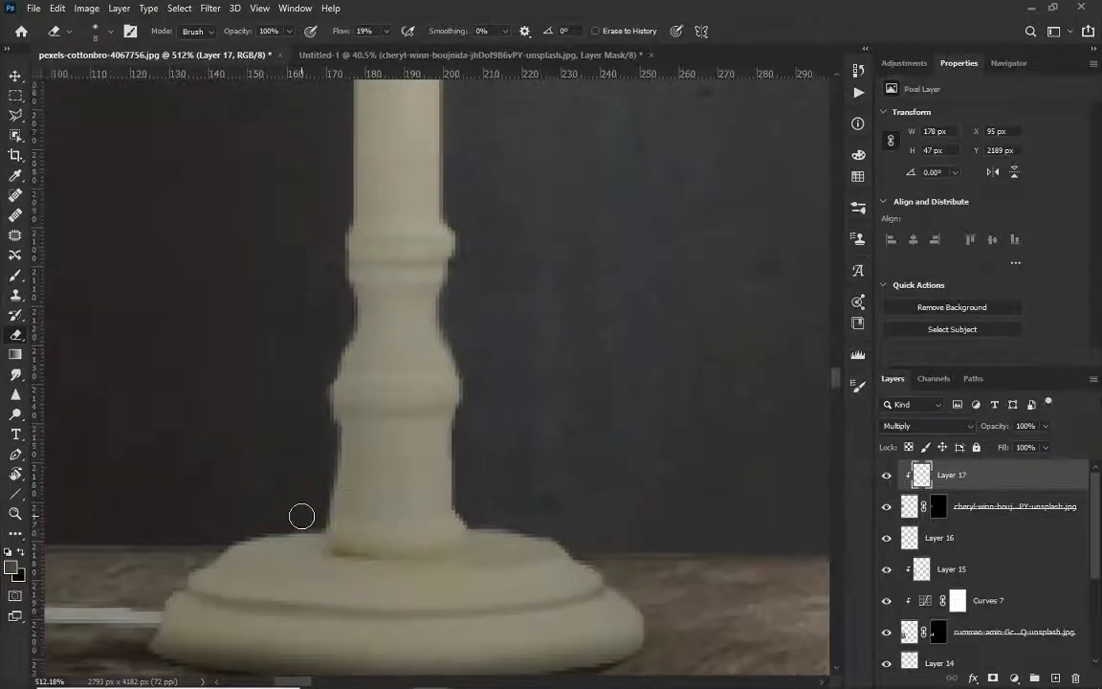
pyautogui.press('b')
# Step: Zoom and pan to view the lamp, table and curtain together
pyautogui.scroll(-1, 381, 381)
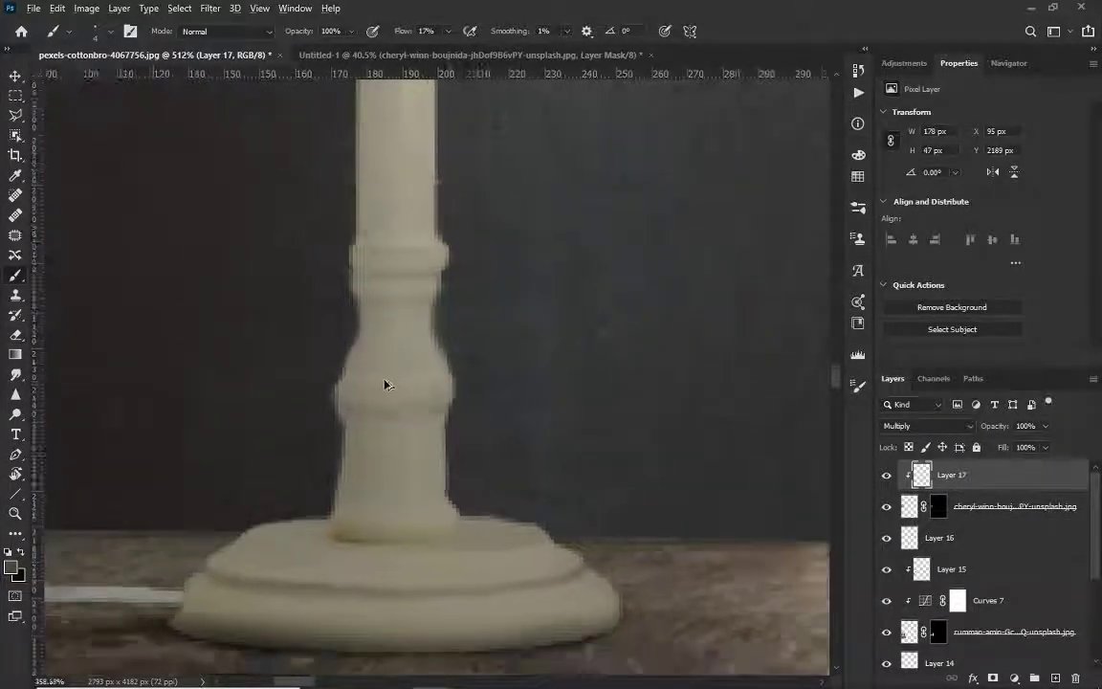
pyautogui.scroll(-1, 362, 328)
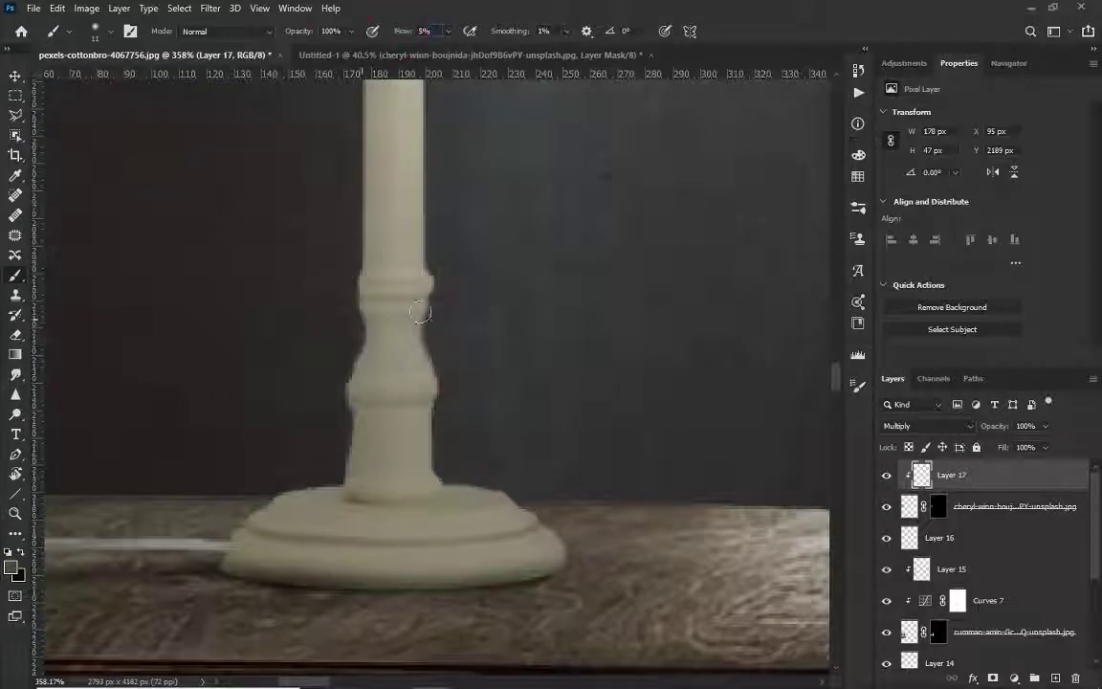
pyautogui.scroll(5, 427, 269)
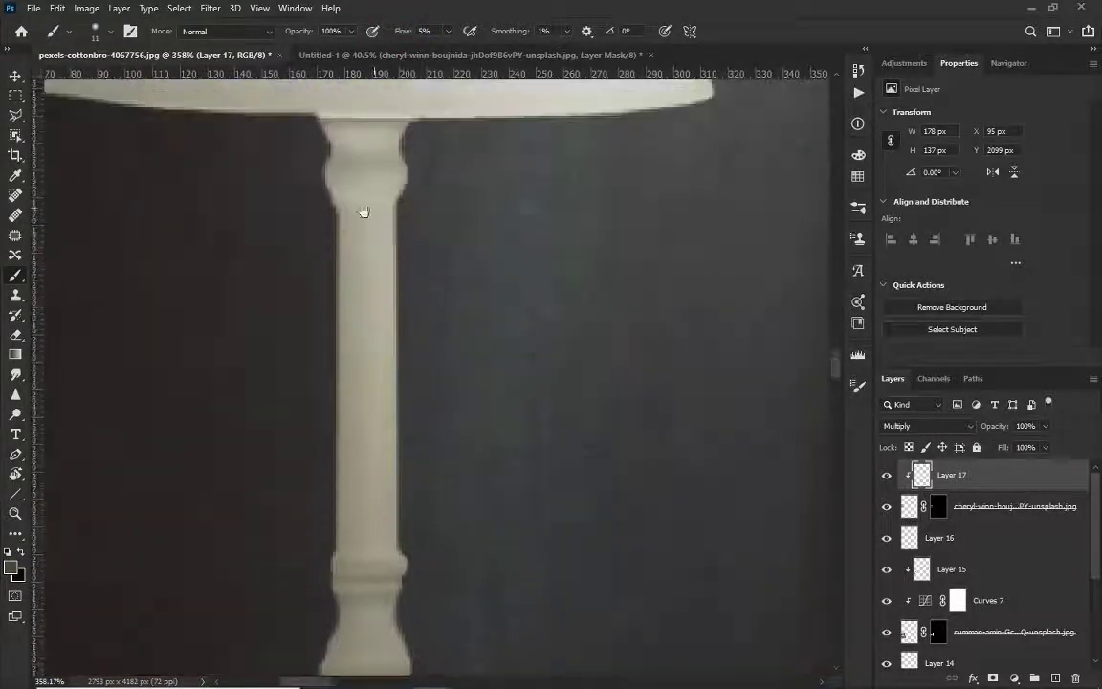
pyautogui.scroll(-3, 418, 225)
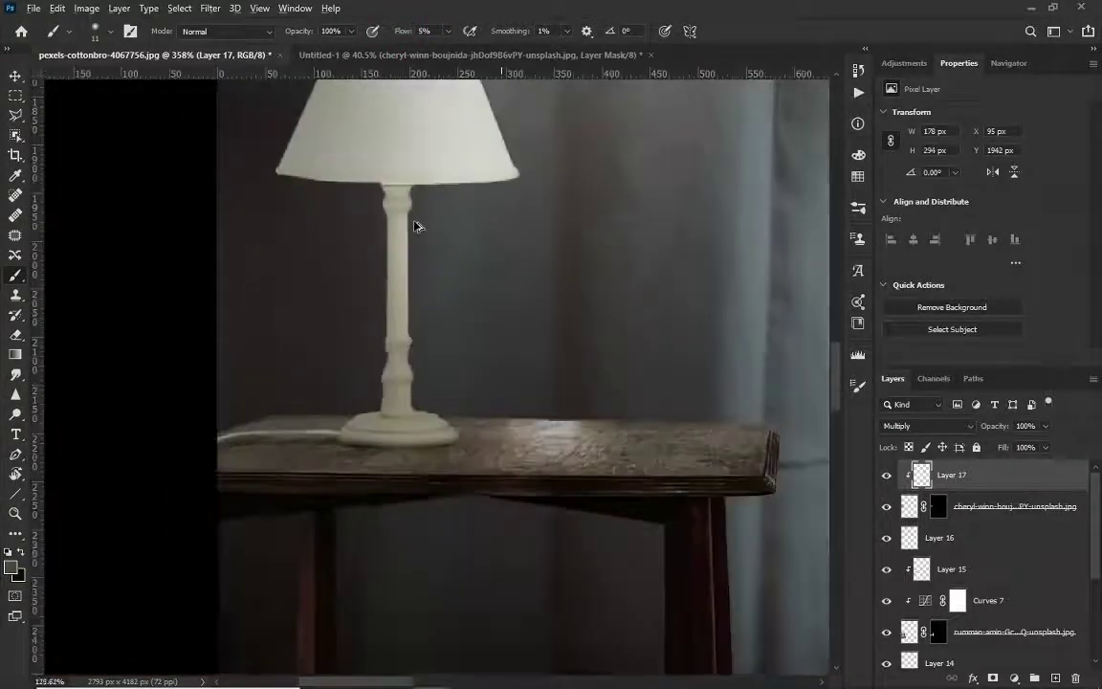
pyautogui.scroll(-2, 430, 249)
pyautogui.moveTo(437, 254); pyautogui.dragTo(468, 393)
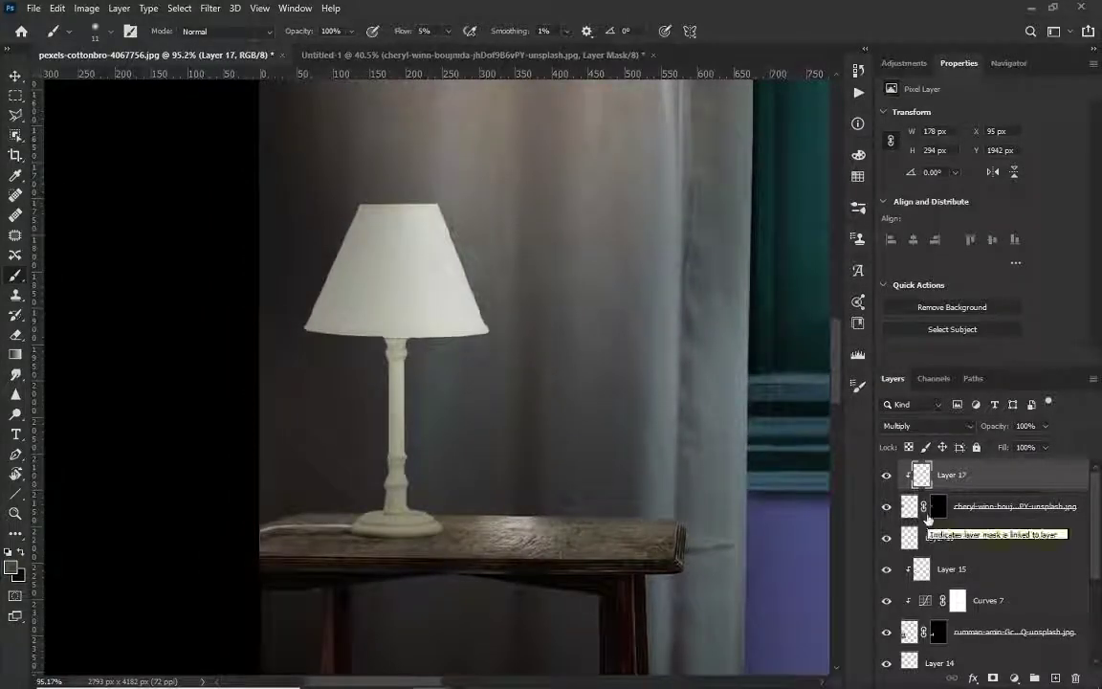
pyautogui.scroll(-3, 673, 487)
pyautogui.scroll(-2, 681, 475)
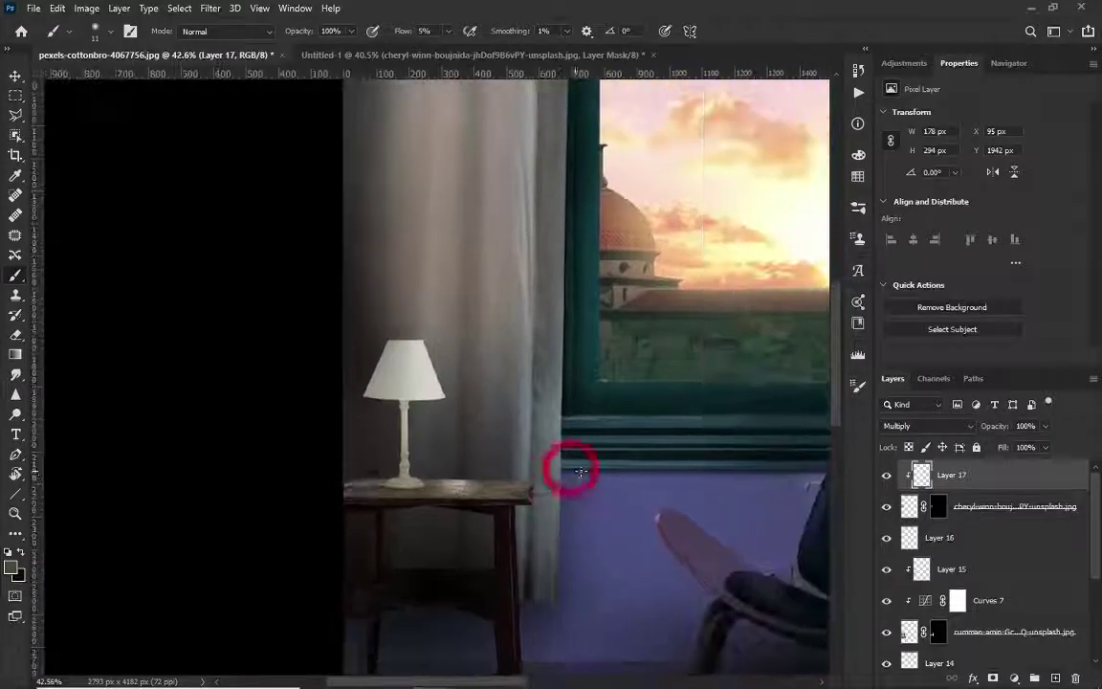
pyautogui.scroll(2, 386, 492)
pyautogui.scroll(1, 385, 493)
# Step: Add a Curves adjustment and reshape the Green and Red curves to turn the lamp cyan
pyautogui.click(1014, 678)
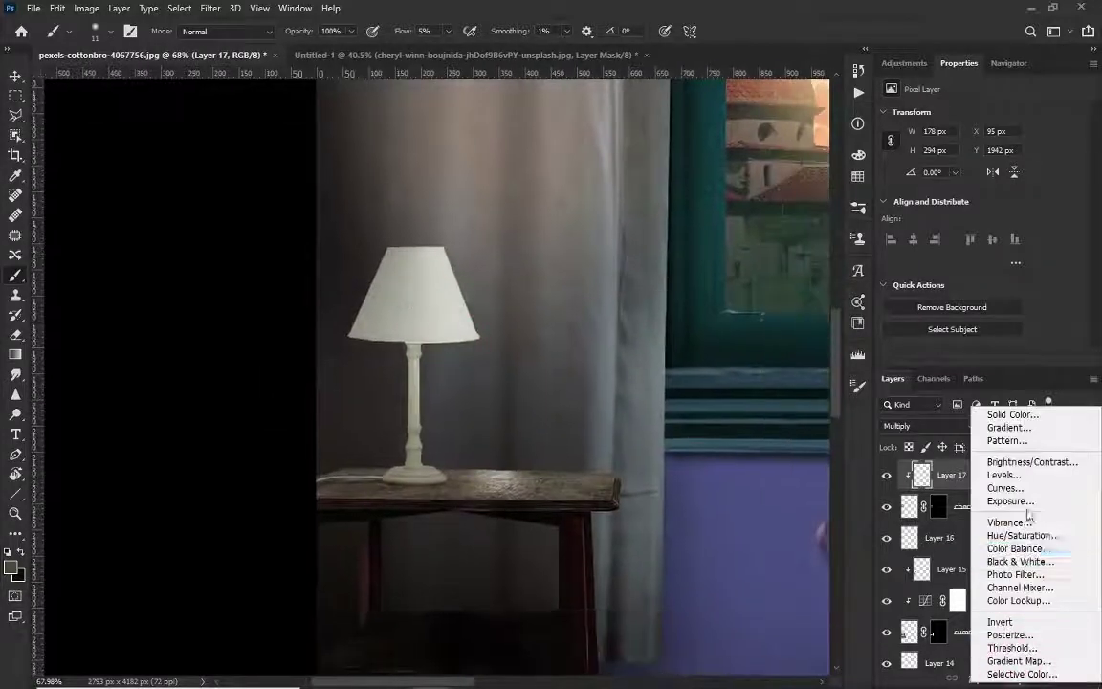
pyautogui.click(1005, 488)
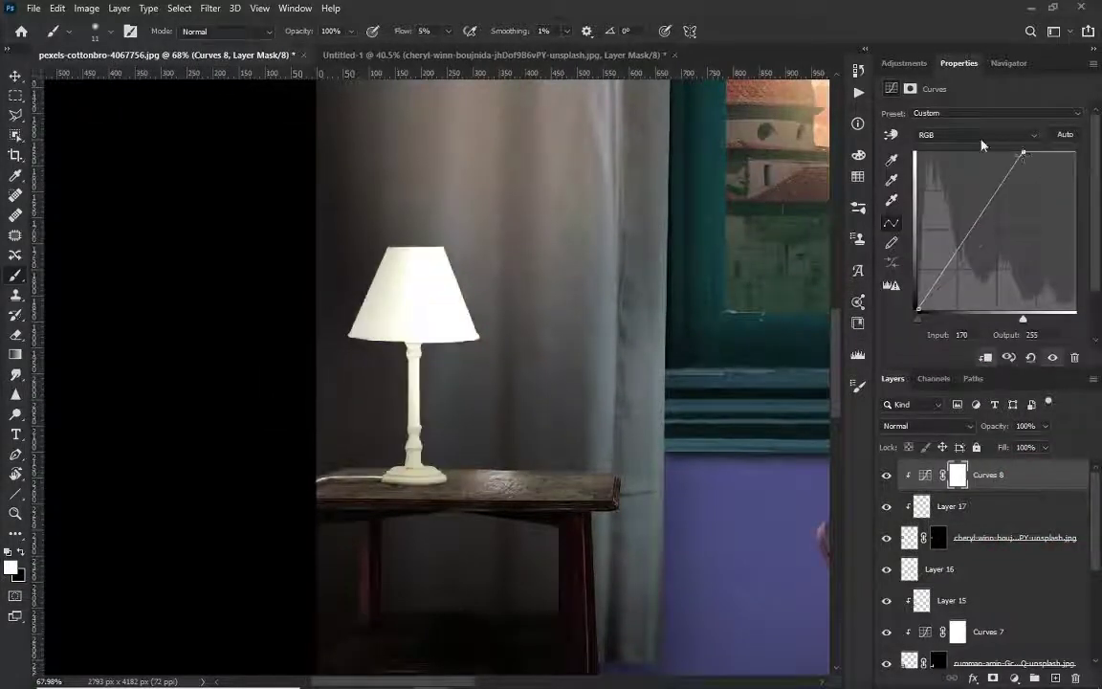
pyautogui.hotkey('alt', '4')
pyautogui.moveTo(1075, 151)
pyautogui.mouseDown()
pyautogui.moveTo(1065, 160)
pyautogui.moveTo(1071, 188)
pyautogui.mouseUp()
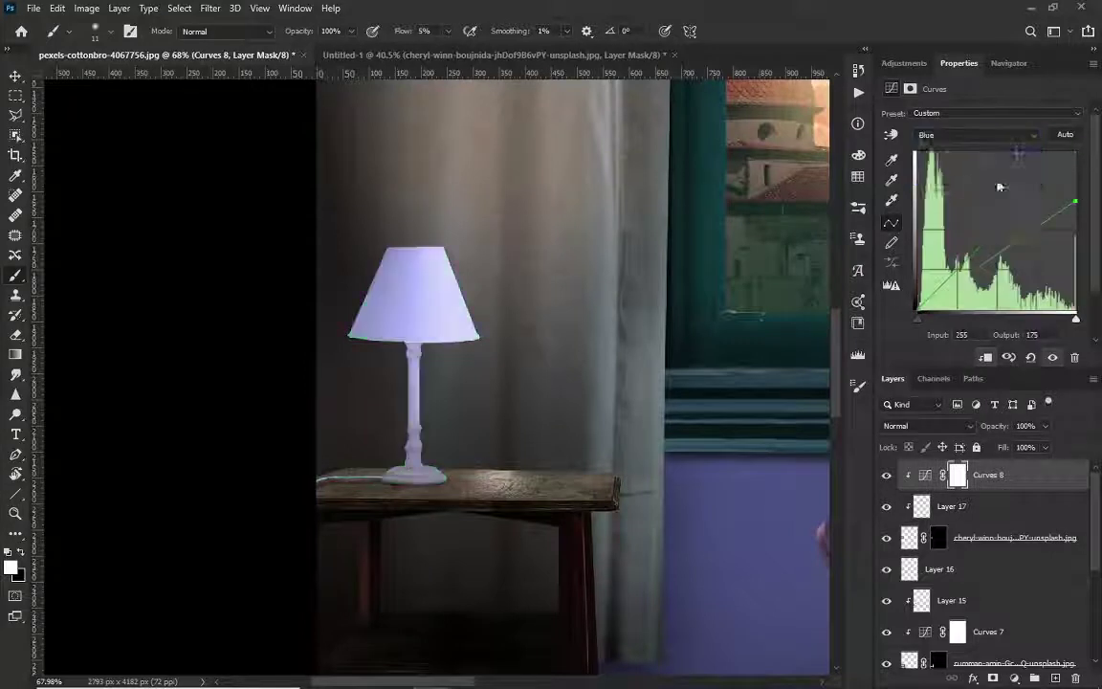
pyautogui.click(976, 135)
pyautogui.click(957, 161)
pyautogui.click(1033, 222)
pyautogui.moveTo(1011, 227)
pyautogui.mouseDown()
pyautogui.moveTo(1004, 201)
pyautogui.moveTo(1014, 268)
pyautogui.mouseUp()
pyautogui.click(976, 135)
pyautogui.click(957, 156)
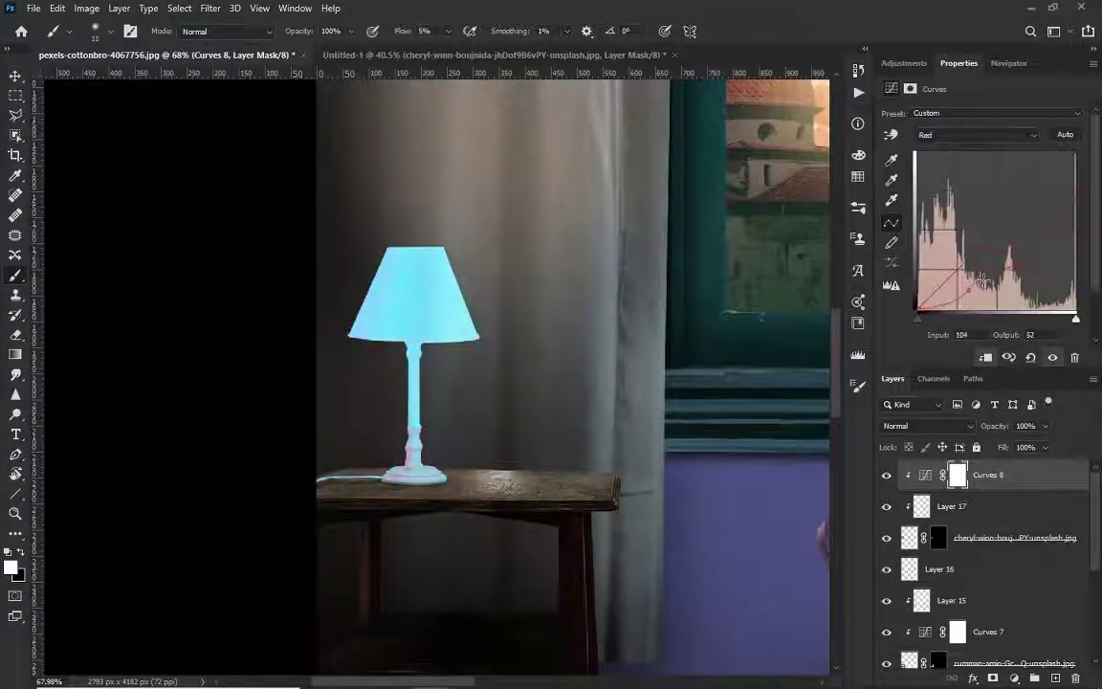
# Step: Raise the combined RGB curve to brighten the lamp
pyautogui.scroll(-2, 358, 328)
pyautogui.scroll(-2, 359, 328)
pyautogui.hotkey('alt', '5')
pyautogui.click(976, 134)
pyautogui.click(947, 161)
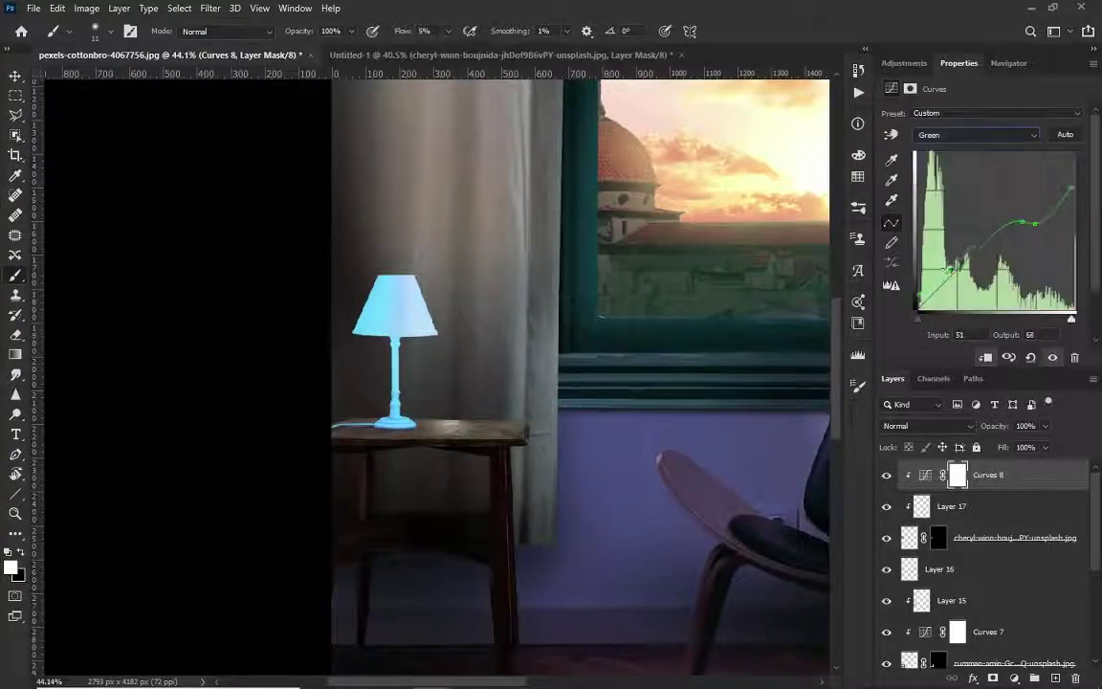
pyautogui.click(976, 135)
pyautogui.click(924, 149)
pyautogui.moveTo(948, 281); pyautogui.dragTo(949, 260)
# Step: Lower the Green curve point and push the Blue curve to full output
pyautogui.click(976, 135)
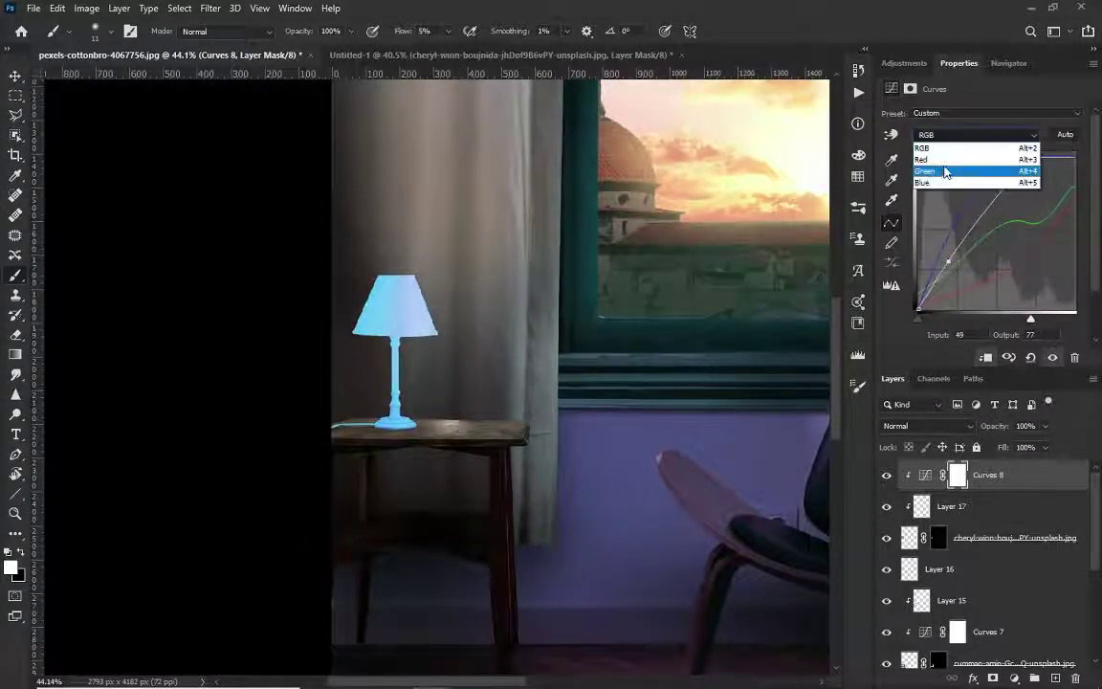
pyautogui.click(946, 171)
pyautogui.click(1013, 236)
pyautogui.click(1036, 225)
pyautogui.moveTo(1008, 250); pyautogui.dragTo(1001, 140)
pyautogui.click(976, 135)
pyautogui.click(945, 183)
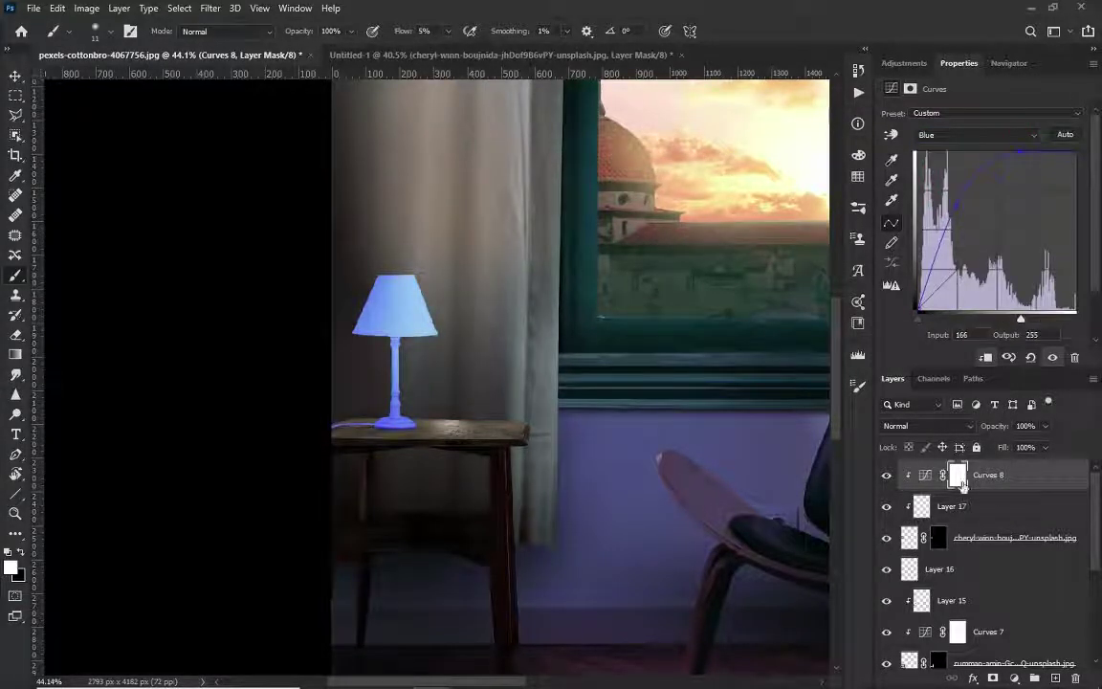
# Step: Compare the tint on and off, nudge the RGB curve down, and invert the mask to black
pyautogui.click(886, 475)
pyautogui.click(957, 135)
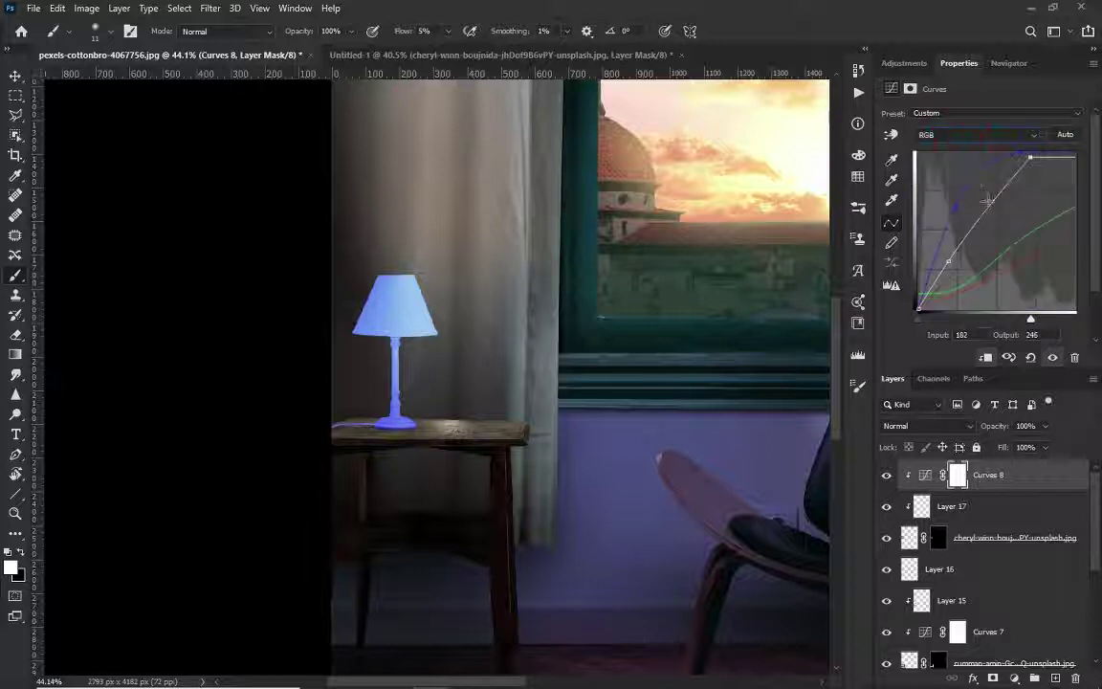
pyautogui.moveTo(986, 199); pyautogui.dragTo(985, 206)
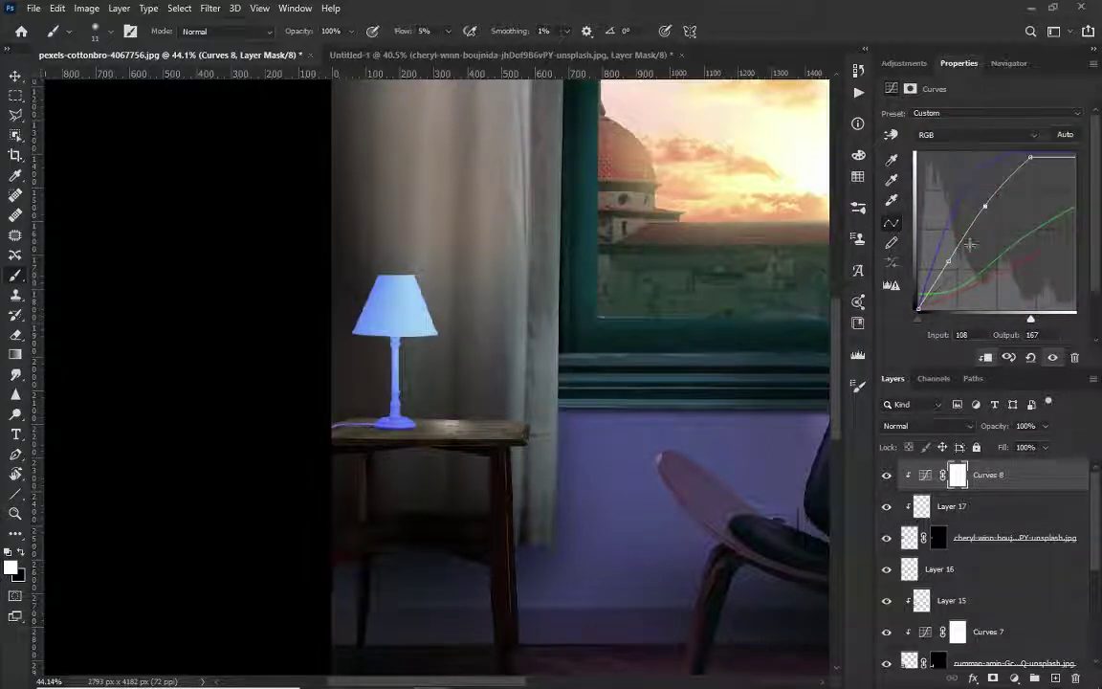
pyautogui.scroll(1, 466, 406)
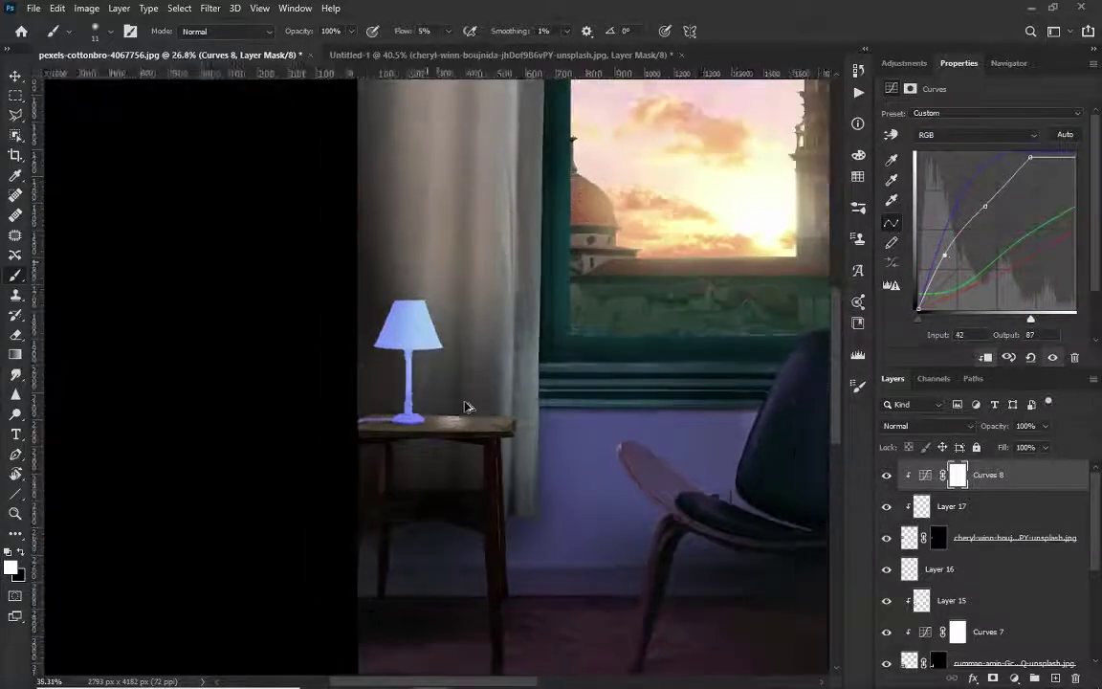
pyautogui.hotkey('ctrl', 'i')
# Step: Paint white at about 121 px on the Curves 8 mask over the lampshade, stem and base
pyautogui.scroll(5, 399, 349)
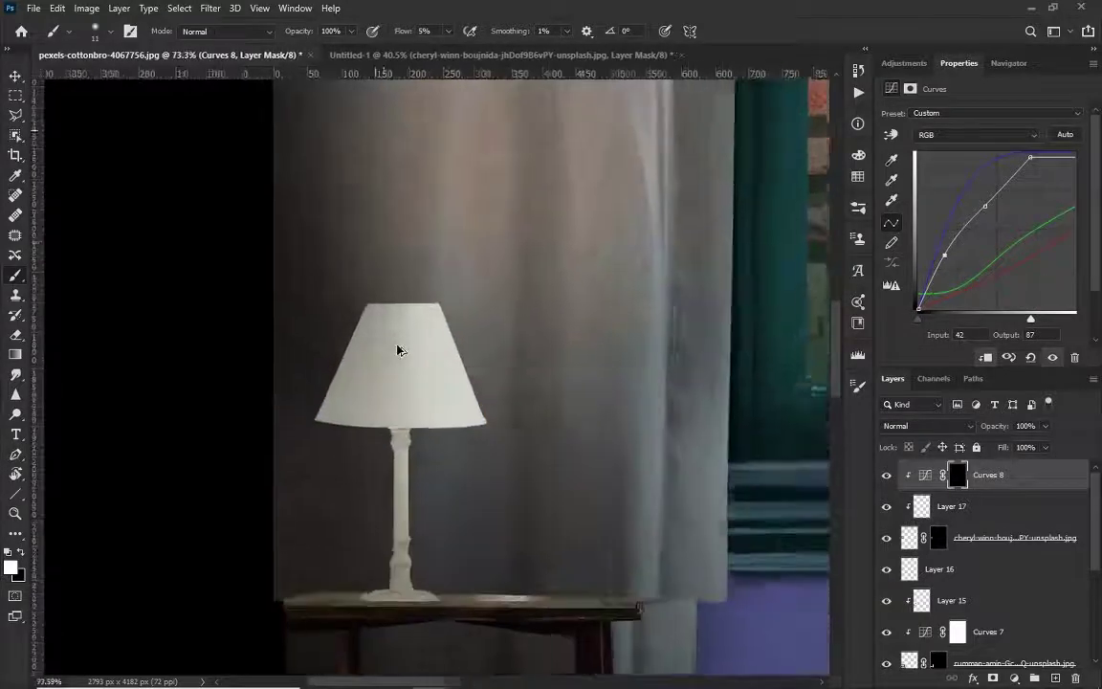
pyautogui.press(']')
pyautogui.press(']')
pyautogui.press(']')
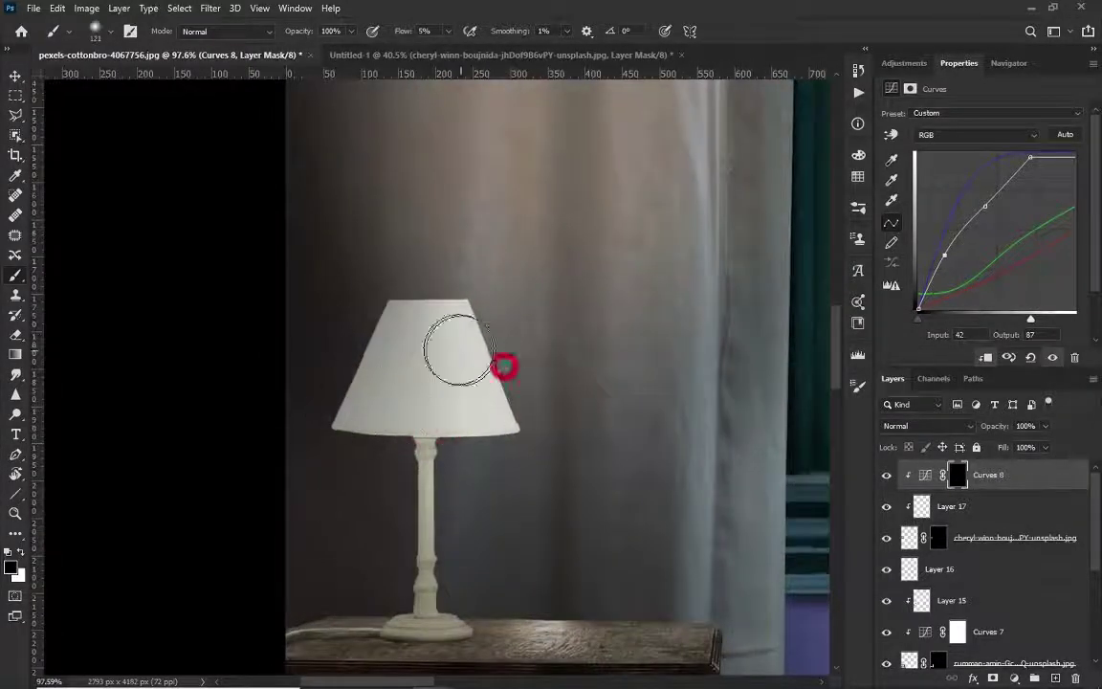
pyautogui.press('x')
pyautogui.moveTo(443, 356); pyautogui.dragTo(485, 410)
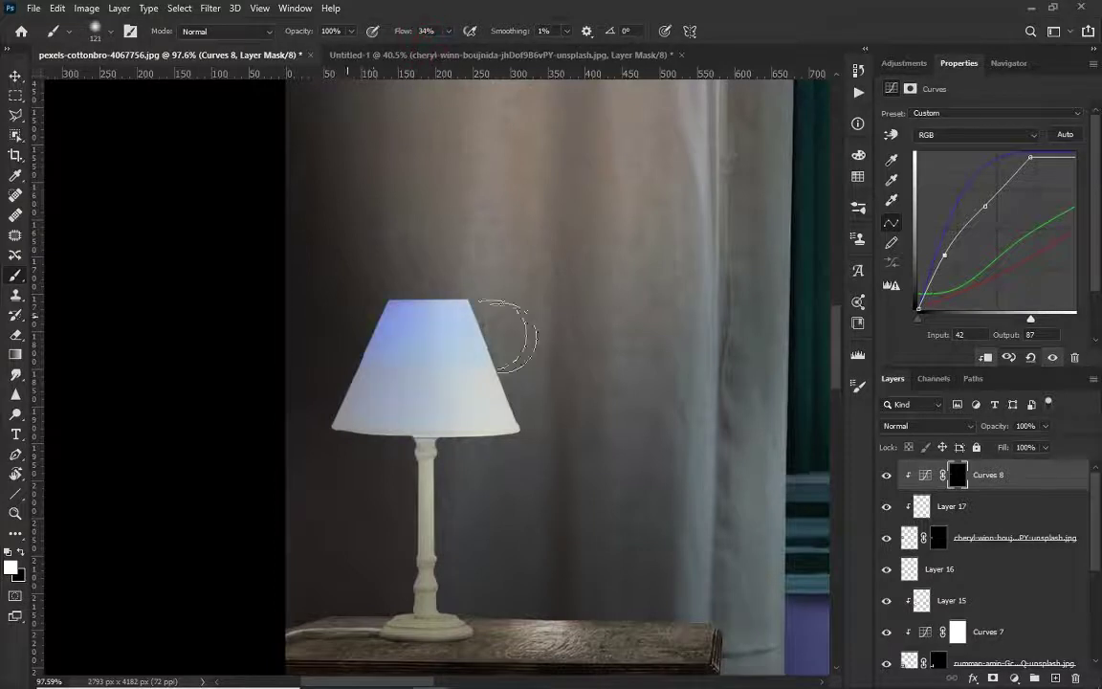
pyautogui.moveTo(504, 335); pyautogui.dragTo(530, 393)
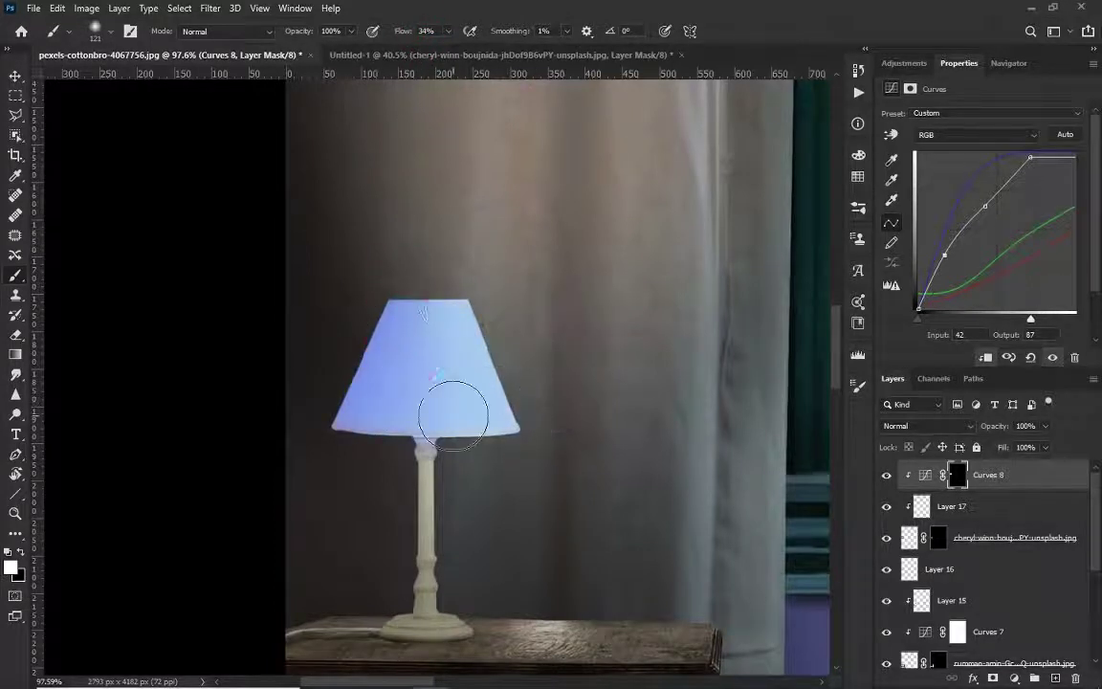
pyautogui.moveTo(406, 591); pyautogui.dragTo(431, 583)
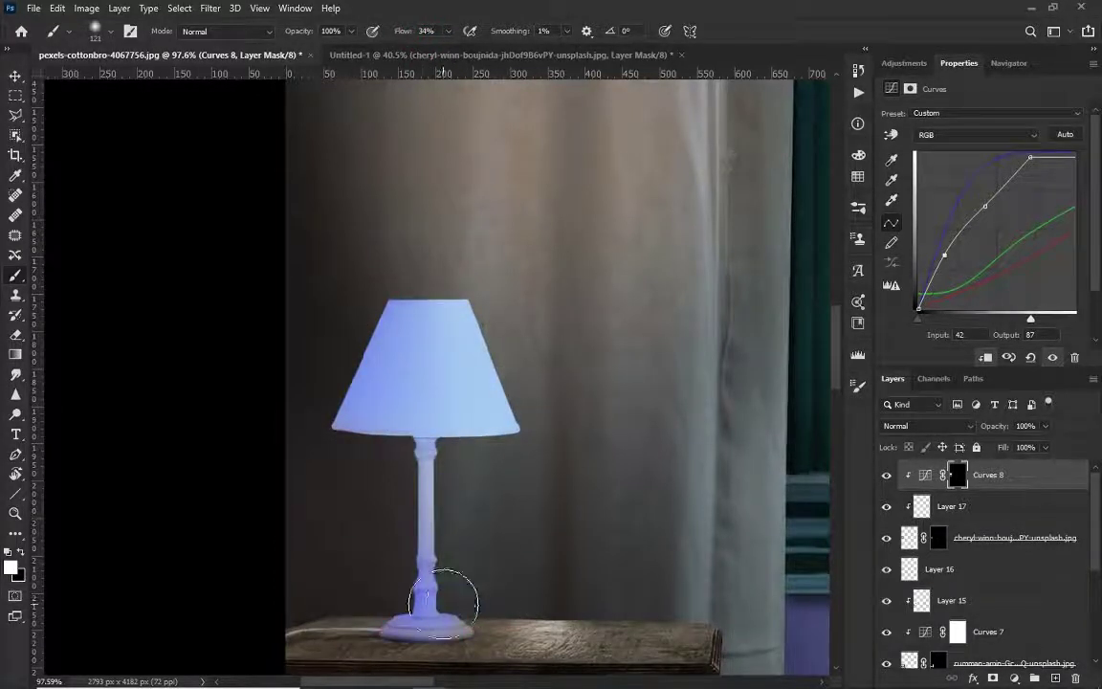
pyautogui.scroll(-3, 610, 315)
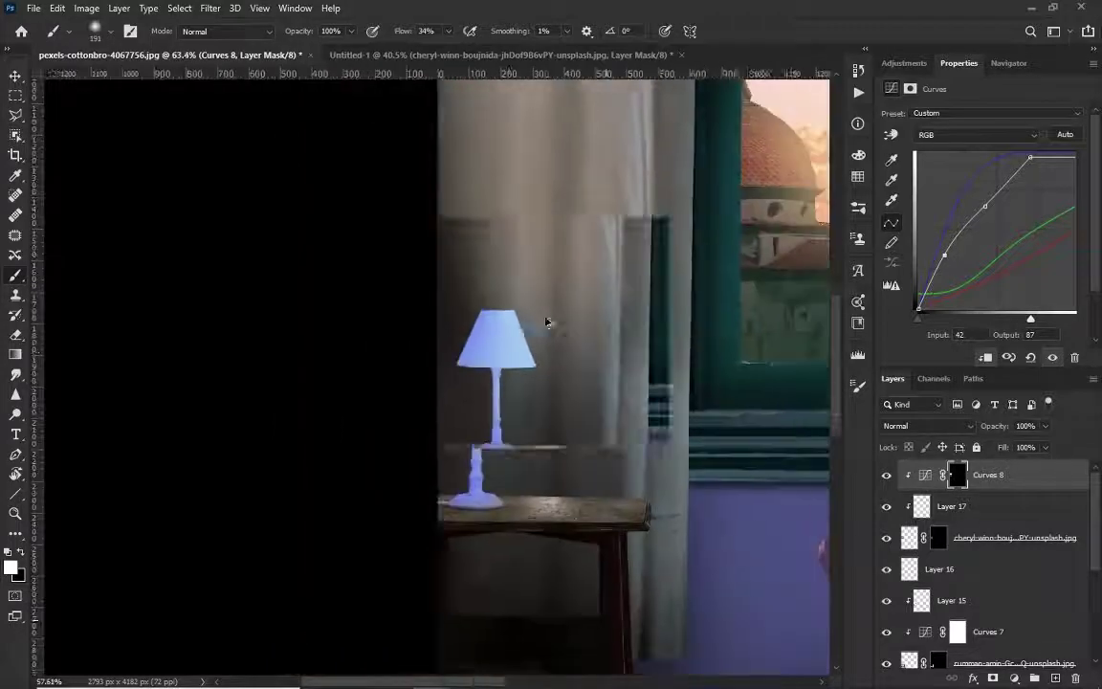
pyautogui.scroll(3, 491, 315)
pyautogui.hotkey('alt', '[')
# Step: Type 7 for 70% brush opacity and paint faint strokes on the lampshade
pyautogui.scroll(2, 455, 254)
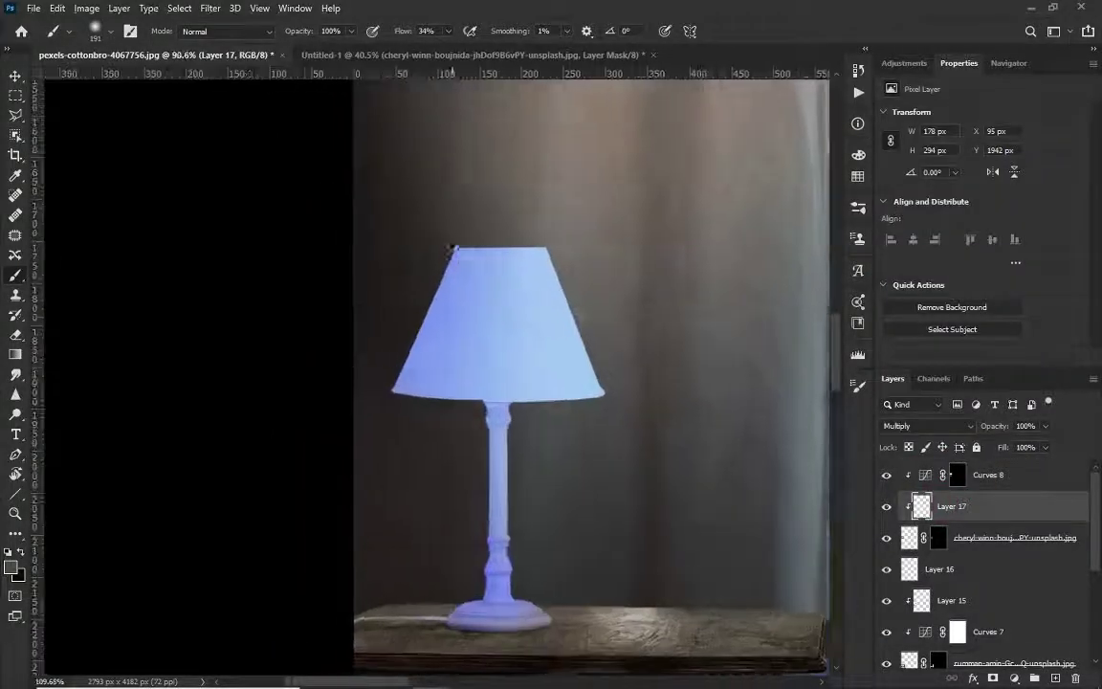
pyautogui.scroll(1, 452, 251)
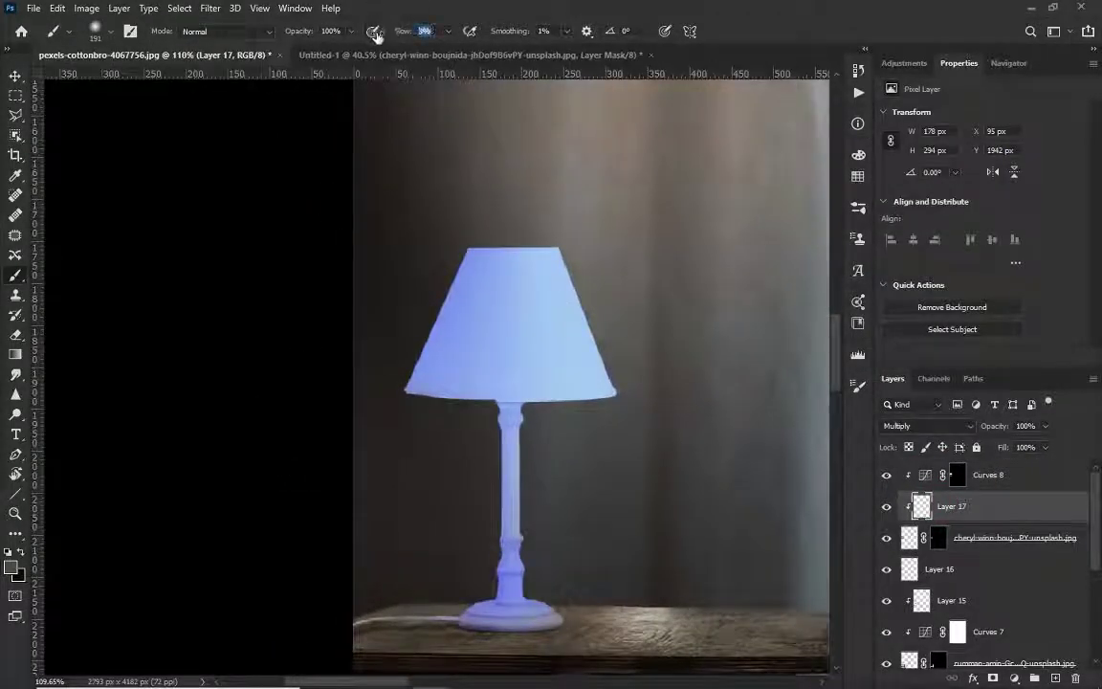
pyautogui.write('7')
pyautogui.moveTo(545, 330); pyautogui.dragTo(594, 393)
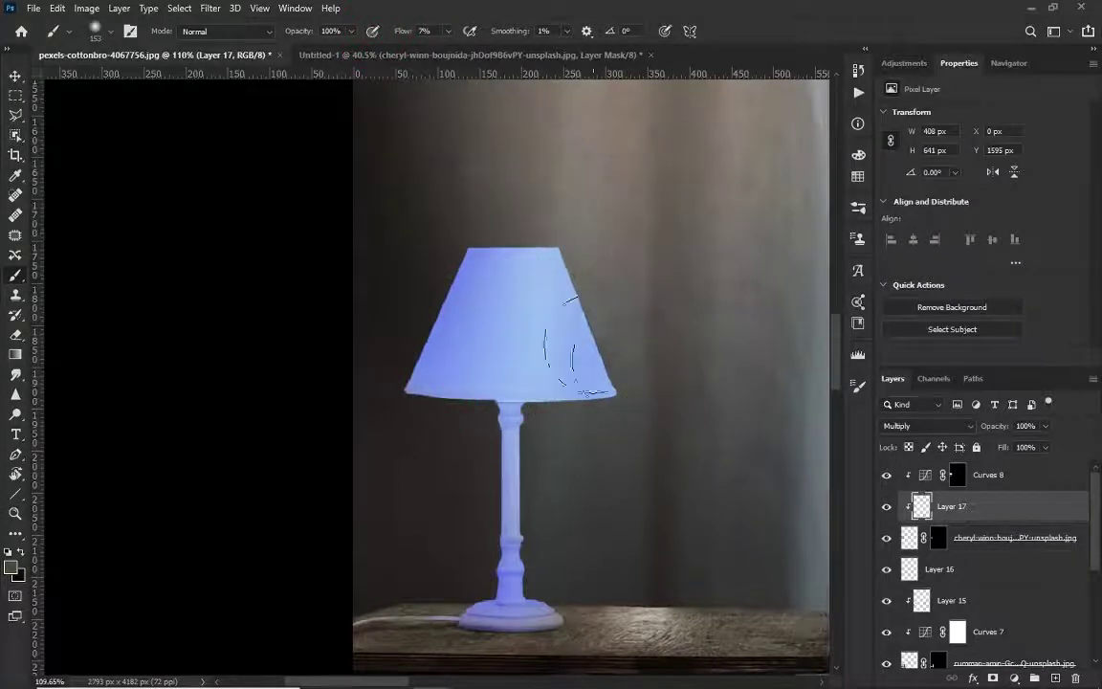
# Step: Target Curves 8 and add a new clipped Layer 18 beneath it
pyautogui.scroll(-2, 652, 401)
pyautogui.scroll(-2, 612, 422)
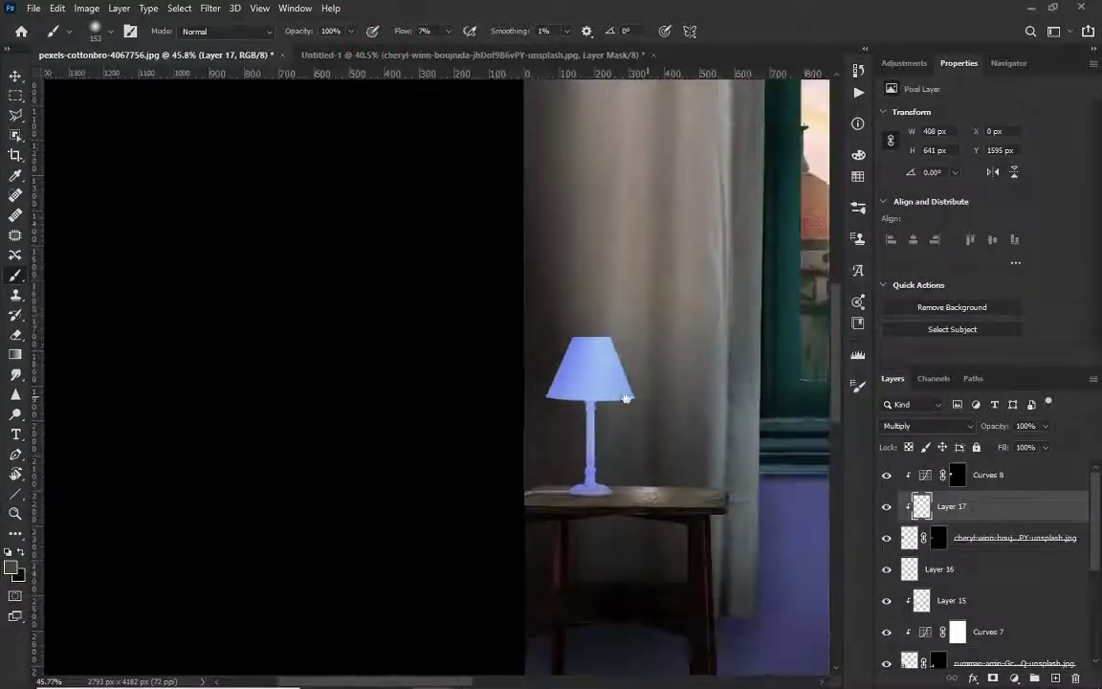
pyautogui.scroll(-1, 559, 434)
pyautogui.scroll(2, 541, 421)
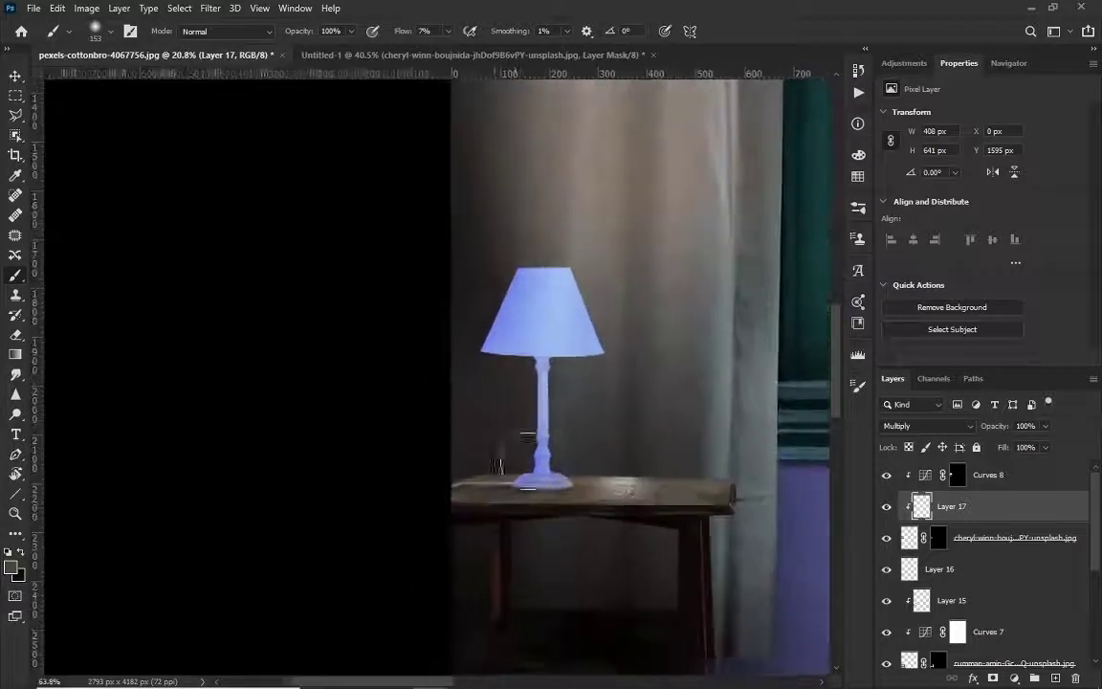
pyautogui.scroll(2, 595, 411)
pyautogui.scroll(2, 595, 411)
pyautogui.scroll(2, 595, 412)
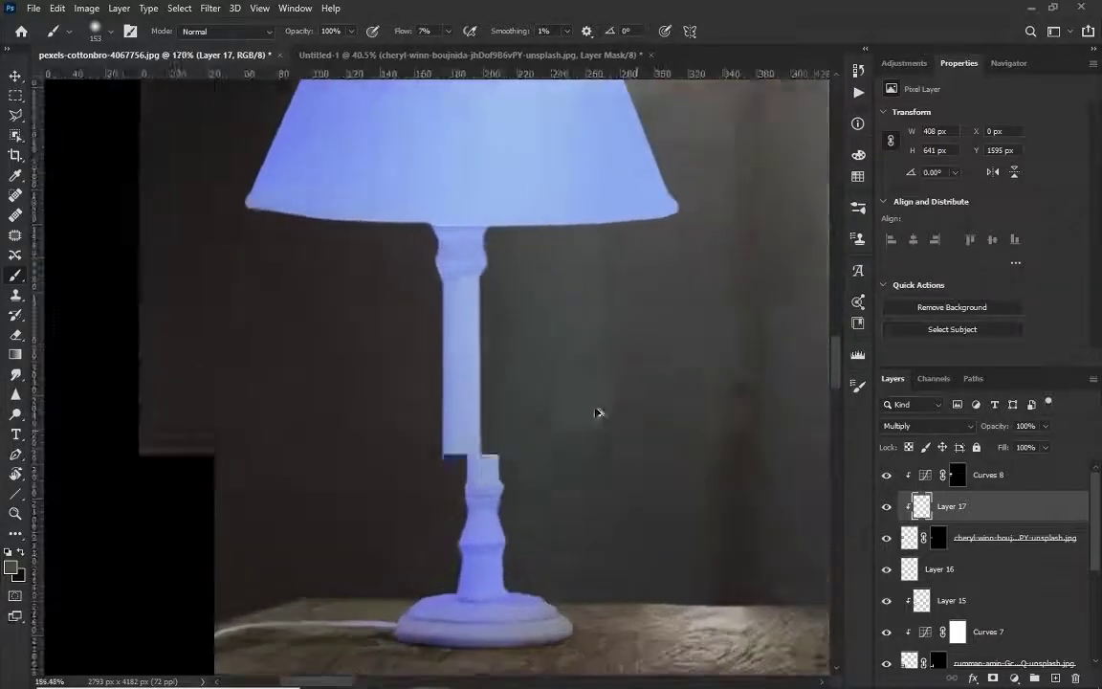
pyautogui.scroll(1, 655, 446)
pyautogui.scroll(-2, 654, 446)
pyautogui.click(955, 474)
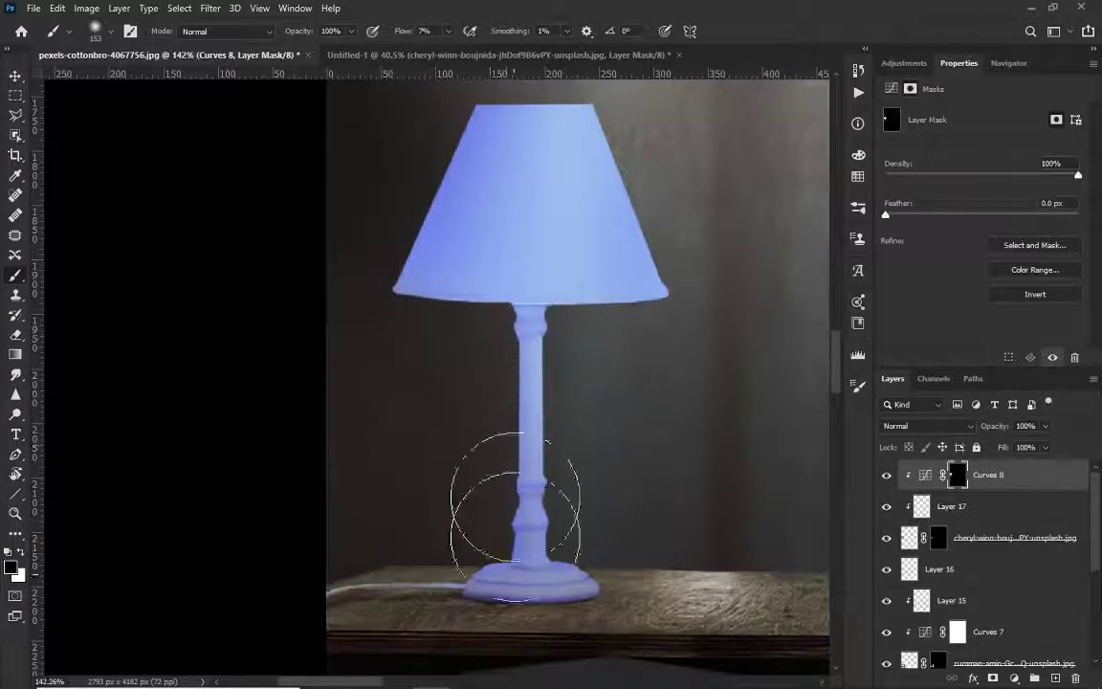
pyautogui.scroll(-2, 667, 318)
pyautogui.scroll(-2, 713, 376)
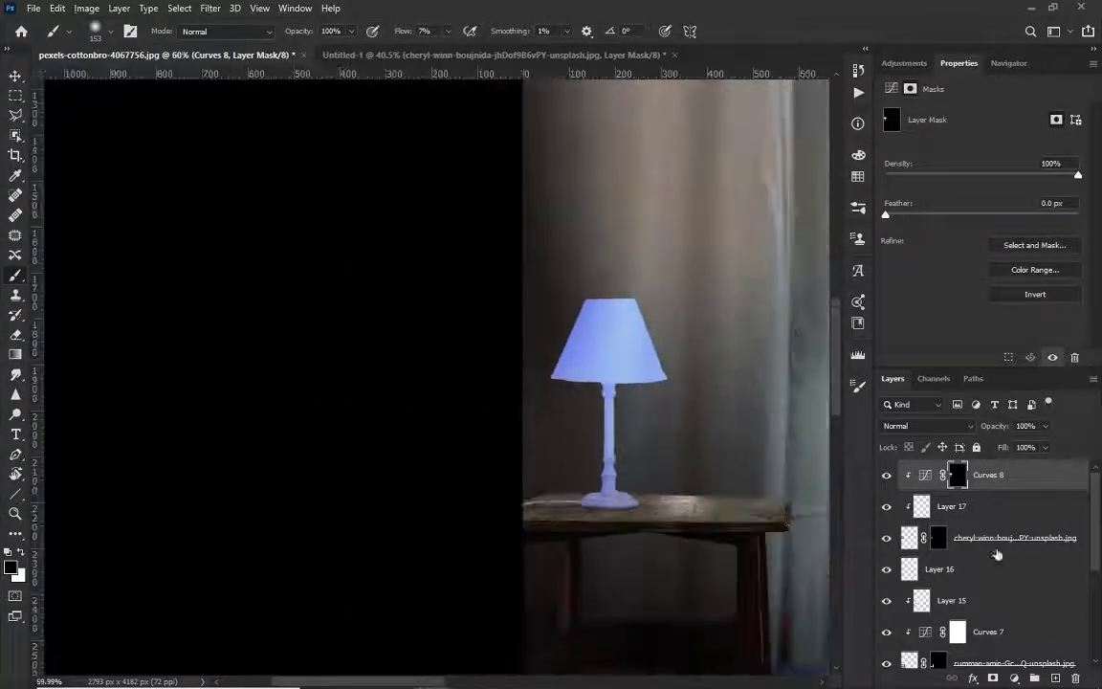
pyautogui.click(1056, 678)
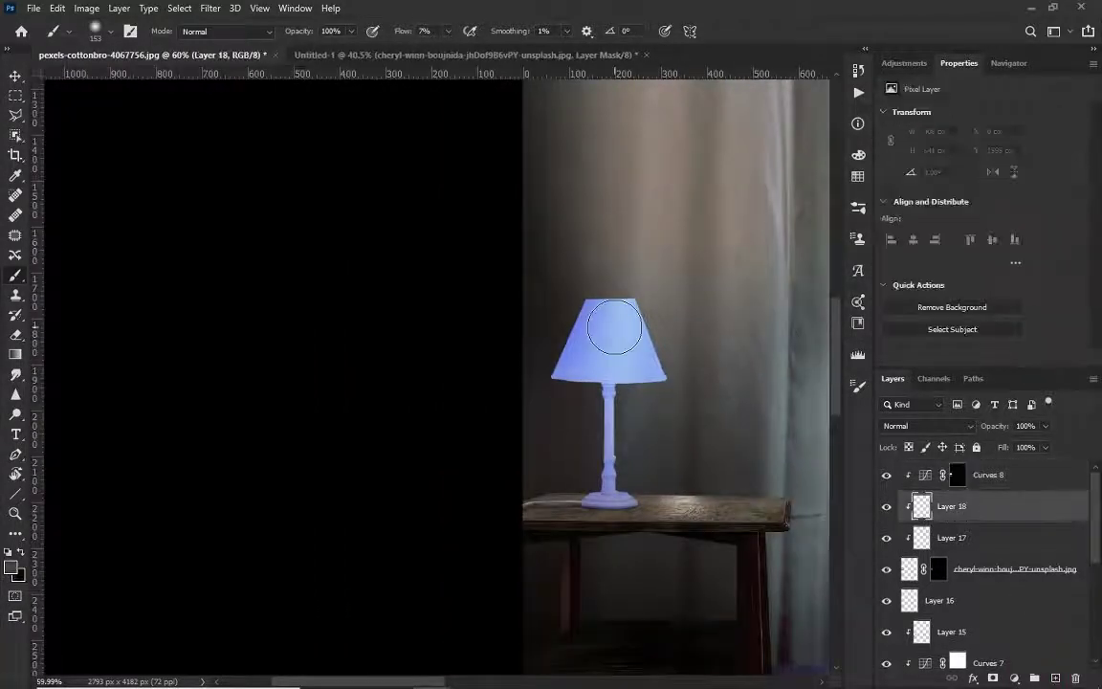
# Step: Brush a soft glow across the lampshade on Layer 18, then reselect Curves 8 and fit the image
pyautogui.moveTo(616, 328); pyautogui.dragTo(620, 345)
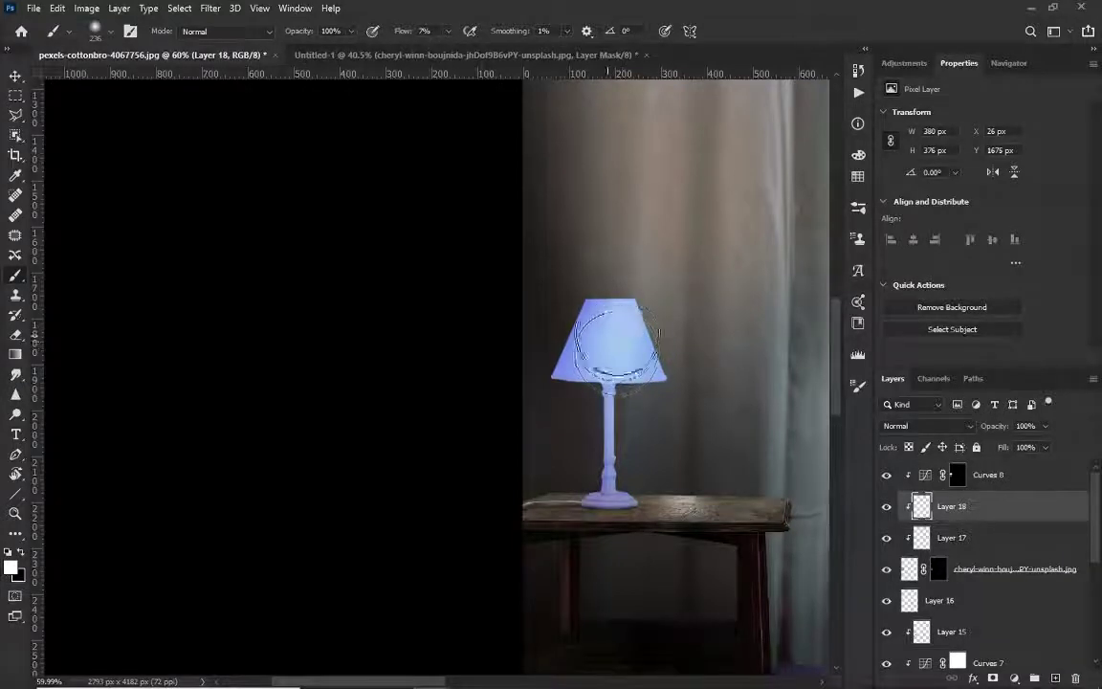
pyautogui.scroll(2, 605, 322)
pyautogui.click(995, 472)
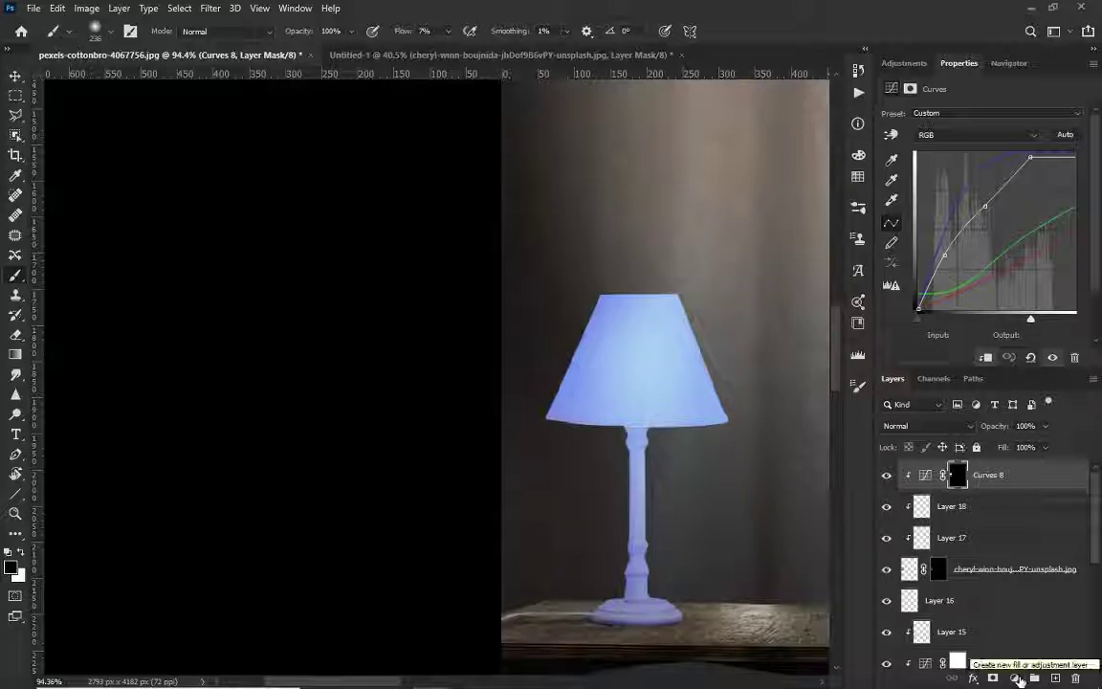
pyautogui.scroll(-3, 705, 454)
pyautogui.scroll(-2, 709, 449)
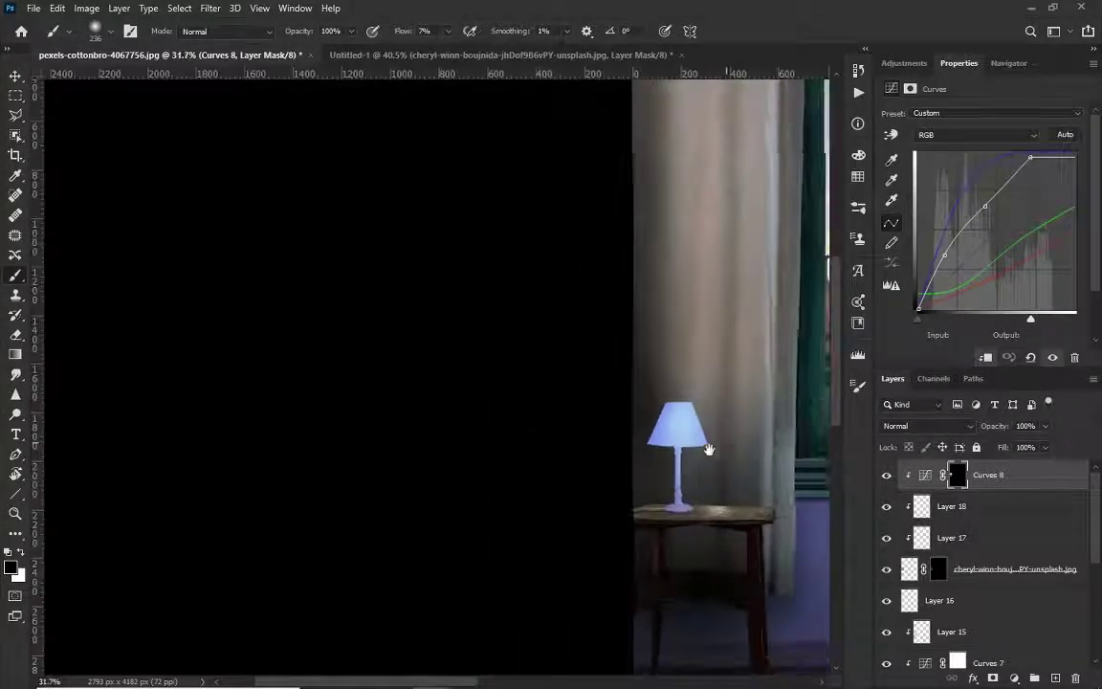
pyautogui.hotkey('ctrl', '0')
pyautogui.scroll(2, 409, 349)
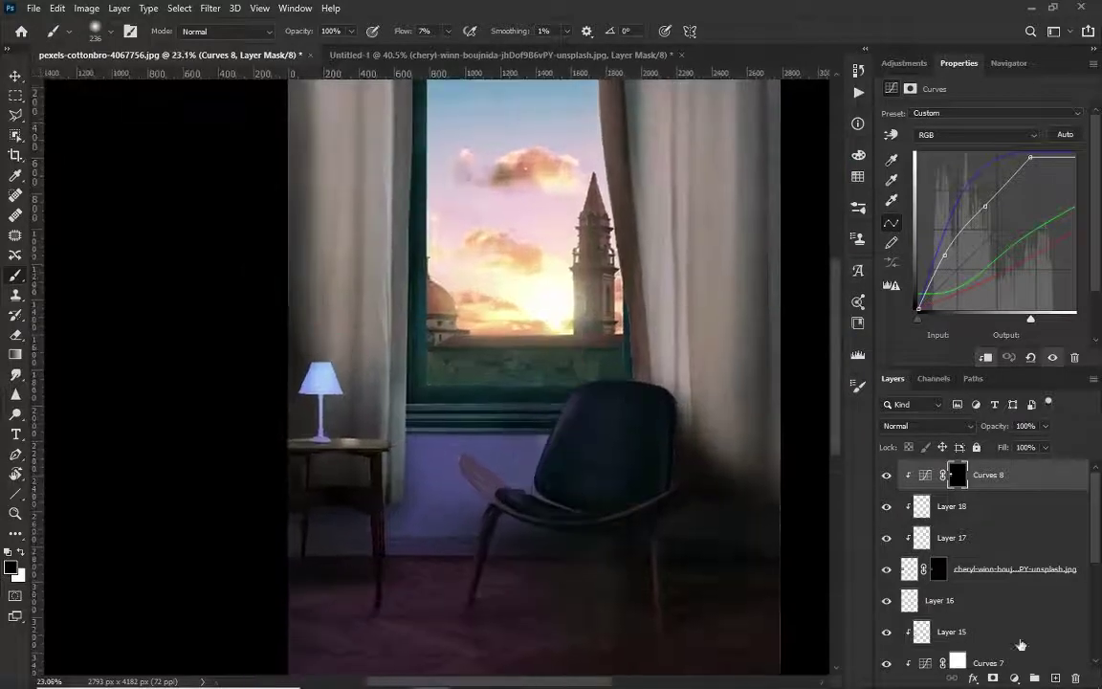
# Step: Duplicate Curves 8, invert the copy's mask to black, and switch to white paint
pyautogui.hotkey('ctrl', 'j')
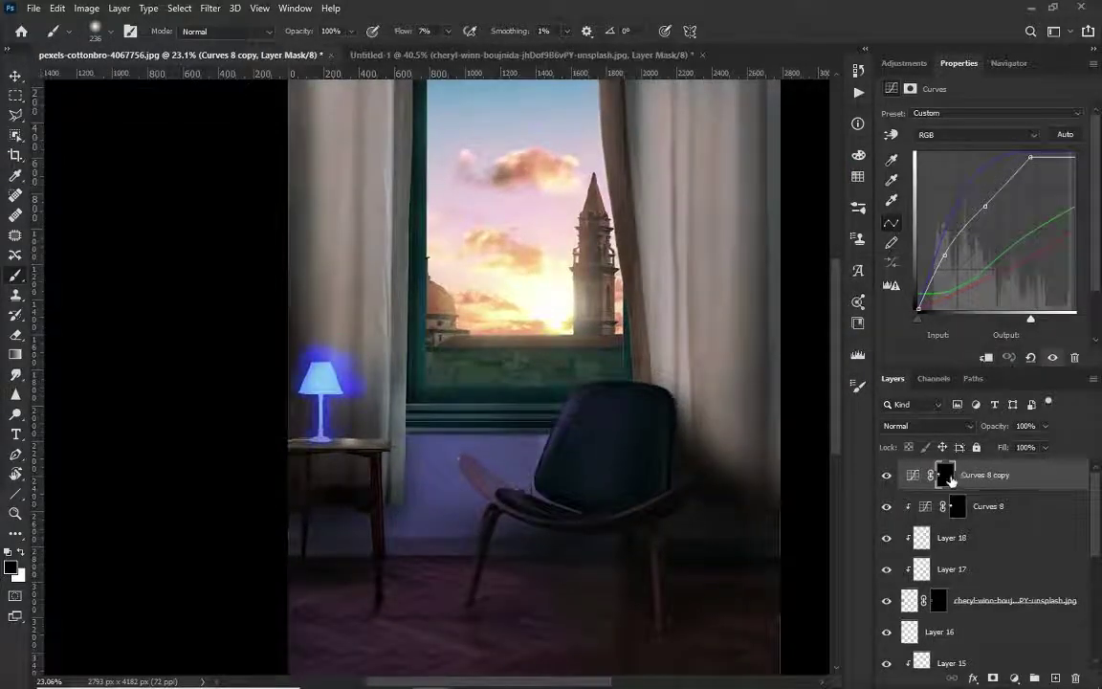
pyautogui.keyDown('shift'); pyautogui.click(941, 474); pyautogui.keyUp('shift')
pyautogui.keyDown('shift'); pyautogui.click(946, 476); pyautogui.keyUp('shift')
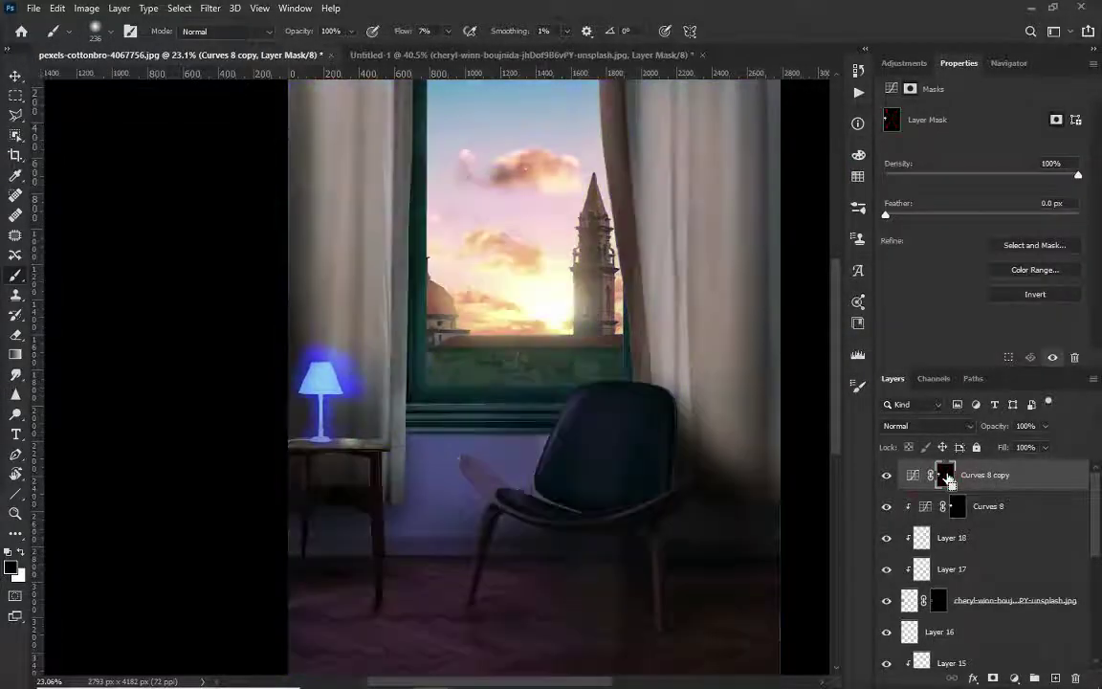
pyautogui.hotkey('ctrl', 'i')
pyautogui.hotkey('ctrl', 'i')
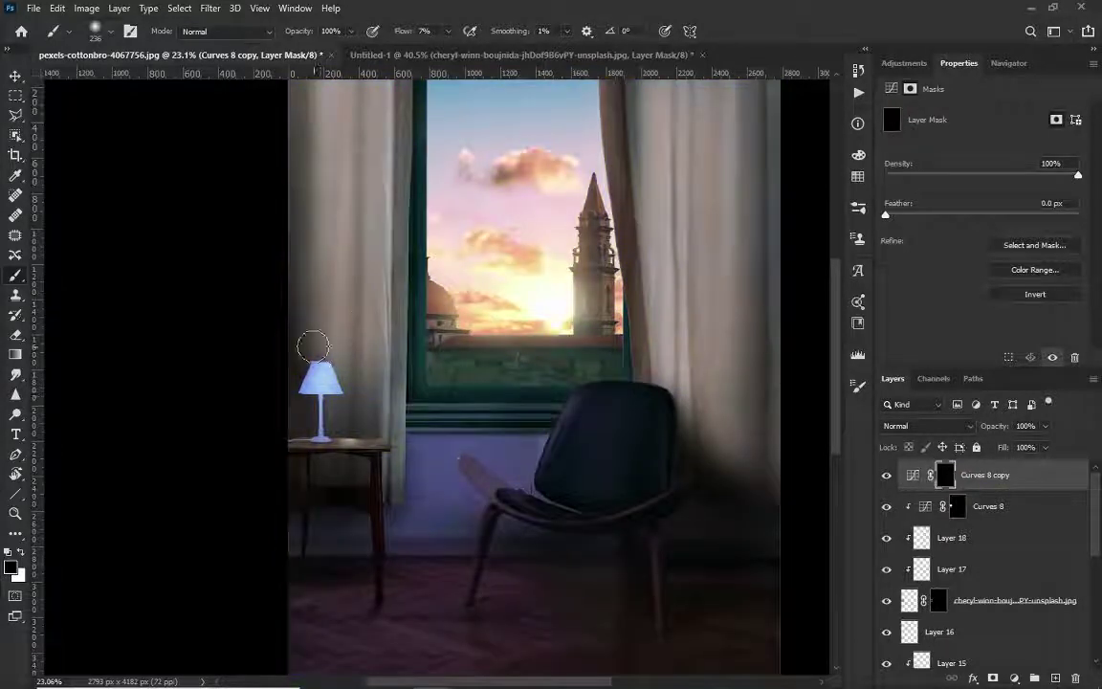
pyautogui.press('x')
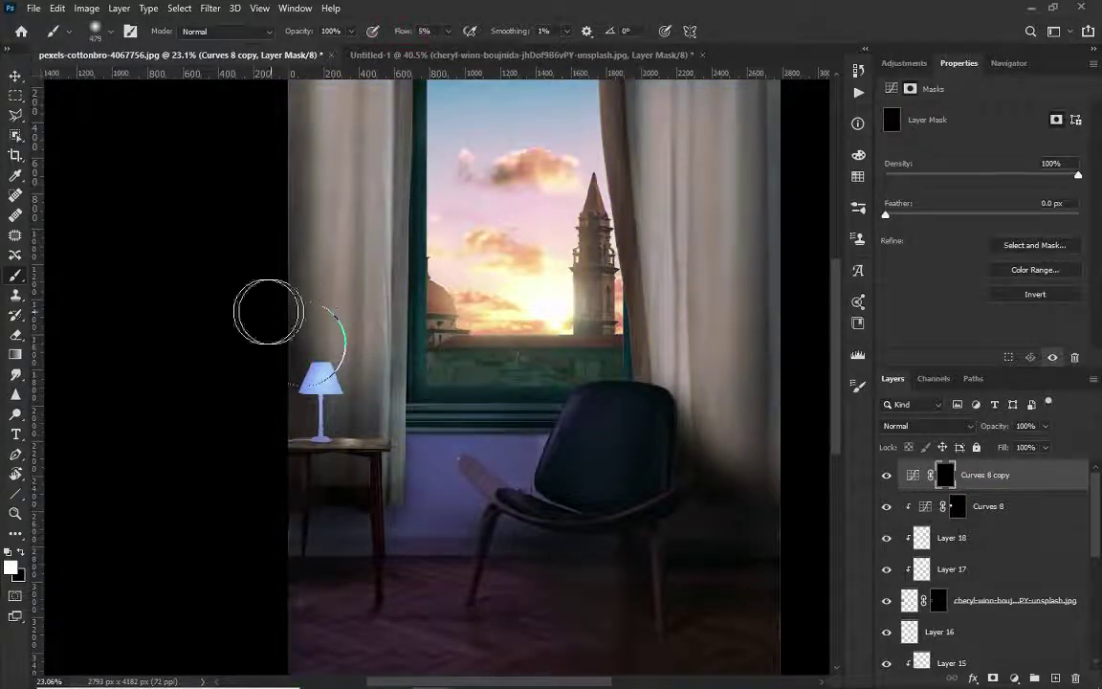
# Step: Paint soft blue light onto the left curtain beside the lamp, resizing the brush as needed
pyautogui.moveTo(268, 311); pyautogui.dragTo(295, 468)
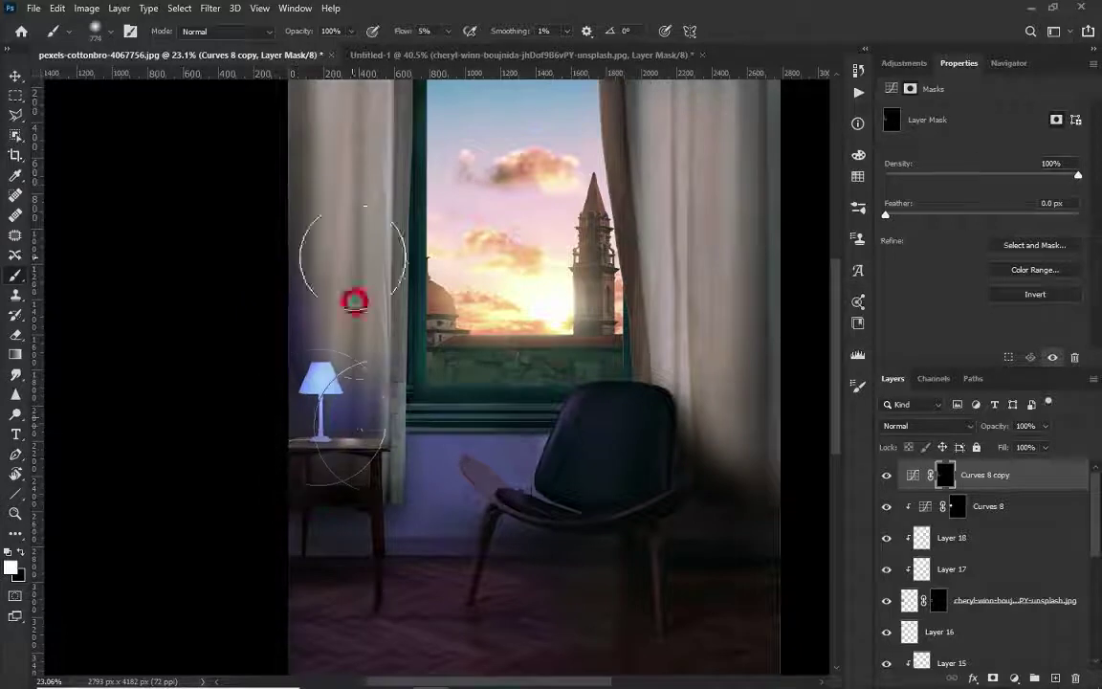
pyautogui.click(377, 209)
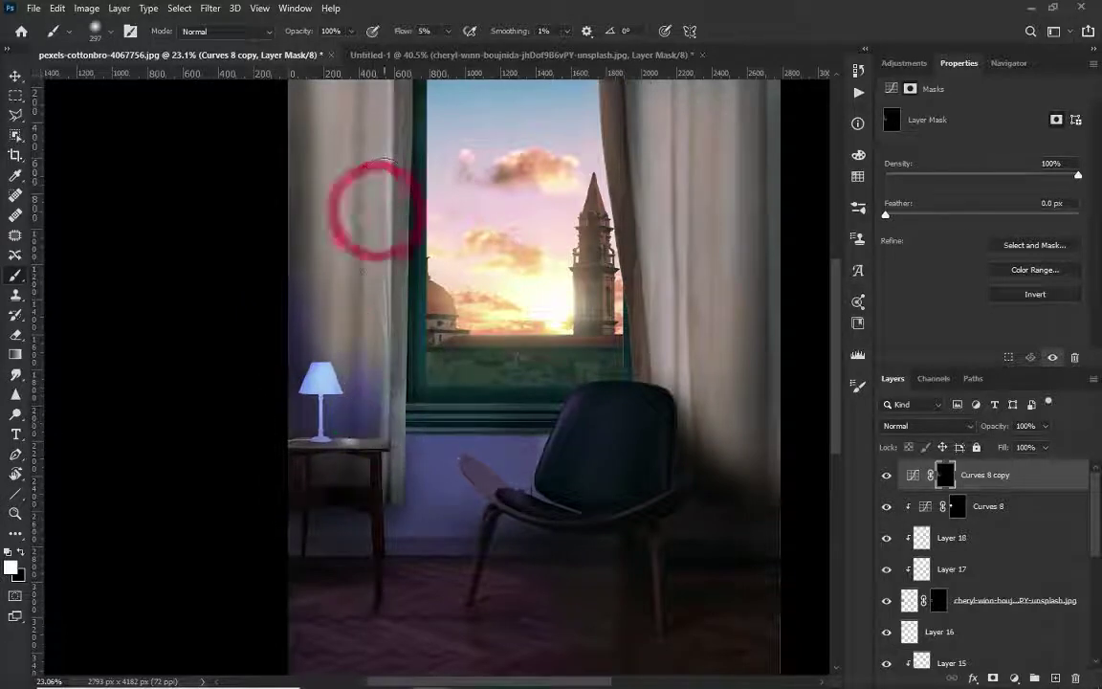
pyautogui.moveTo(377, 208); pyautogui.dragTo(375, 333)
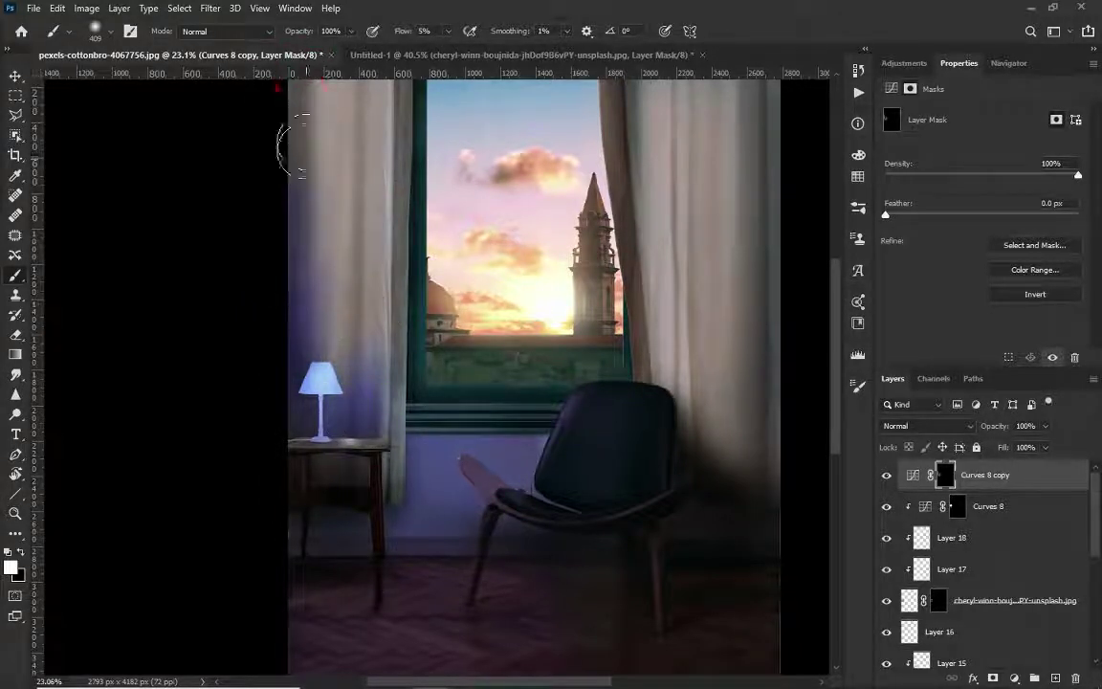
pyautogui.scroll(3, 282, 153)
pyautogui.moveTo(287, 383); pyautogui.dragTo(311, 455)
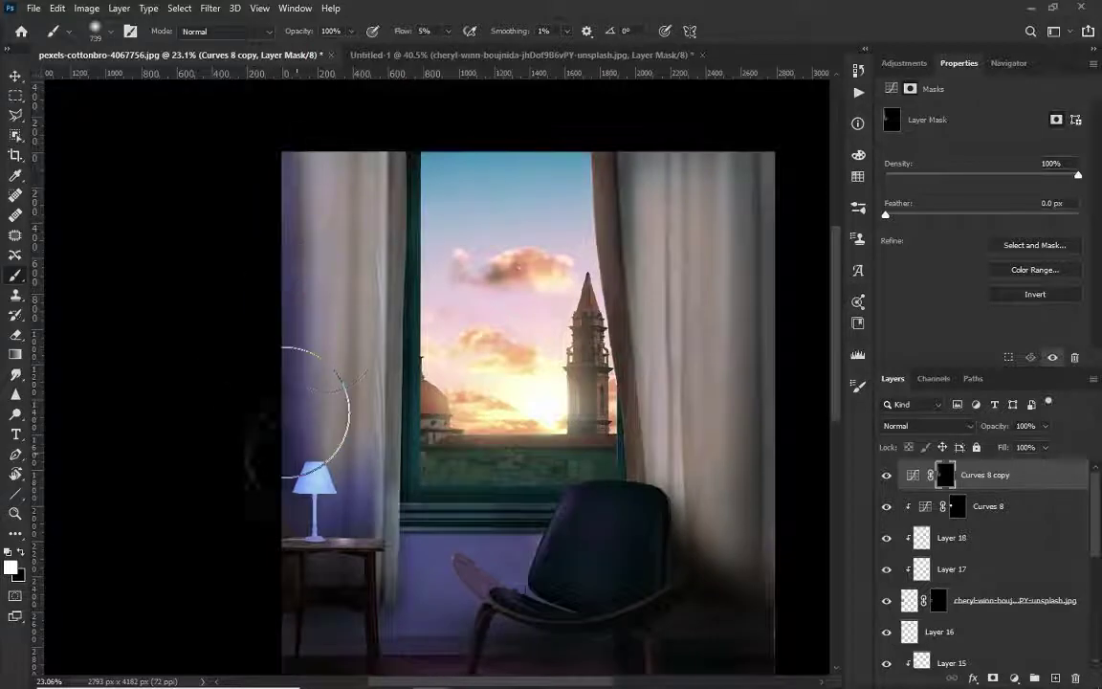
pyautogui.scroll(5, 354, 516)
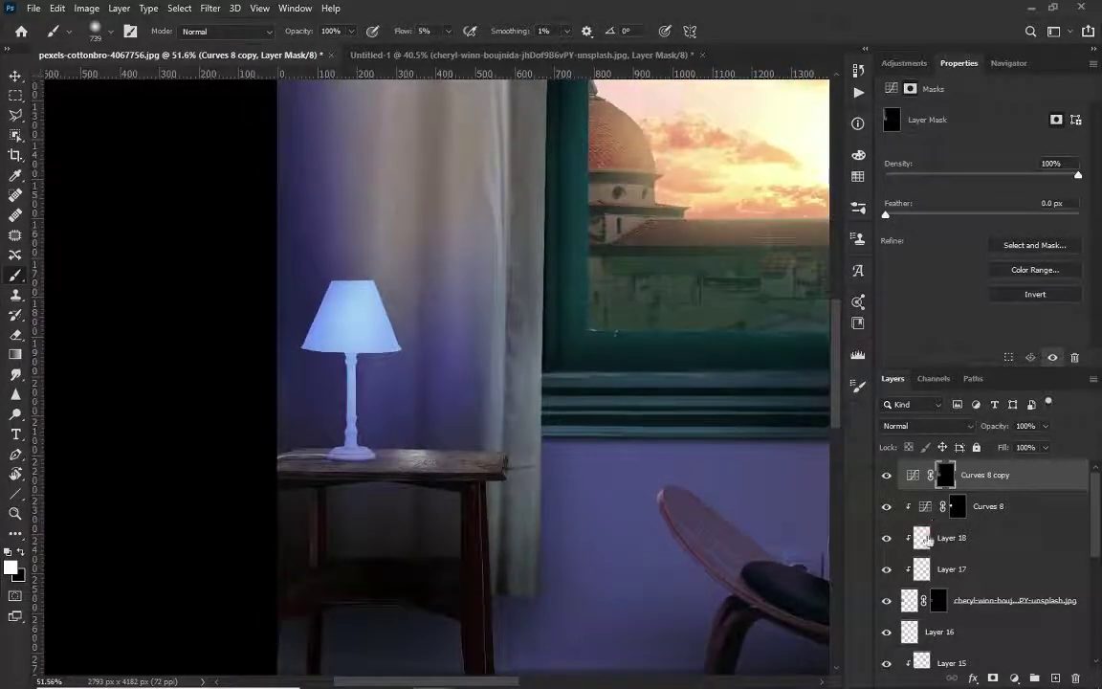
pyautogui.click(926, 541)
pyautogui.moveTo(364, 344)
pyautogui.mouseDown()
pyautogui.moveTo(296, 337)
pyautogui.moveTo(409, 362)
pyautogui.mouseUp()
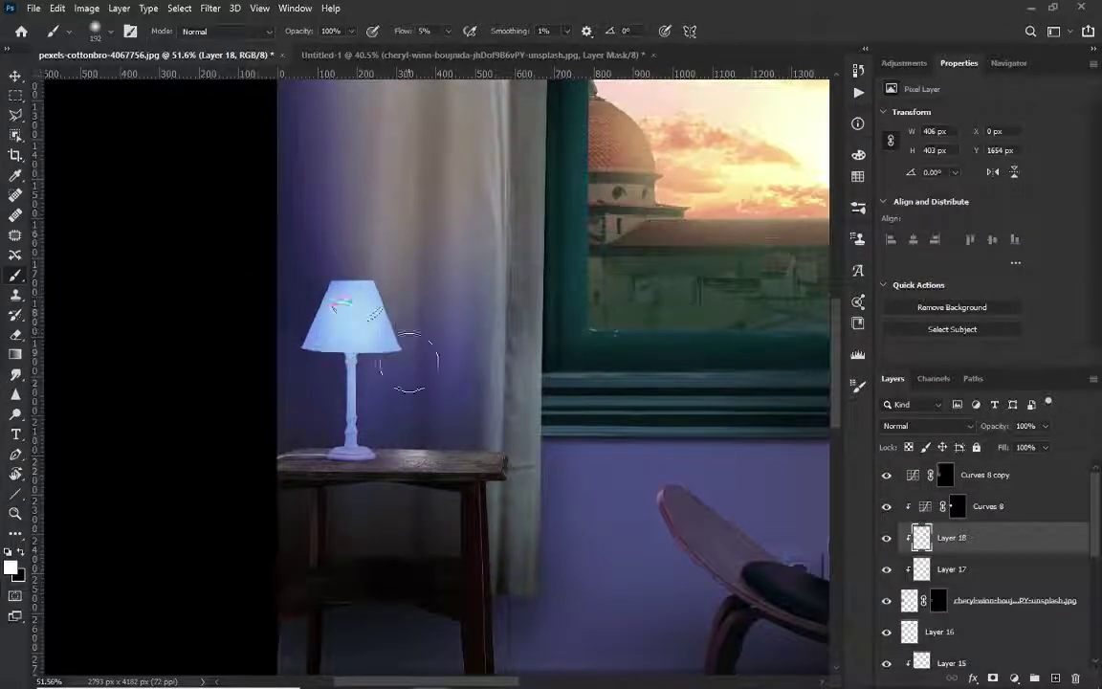
# Step: Target the Curves 8 copy layer mask and size the brush to about 40 px
pyautogui.click(944, 472)
pyautogui.moveTo(423, 411); pyautogui.dragTo(413, 263)
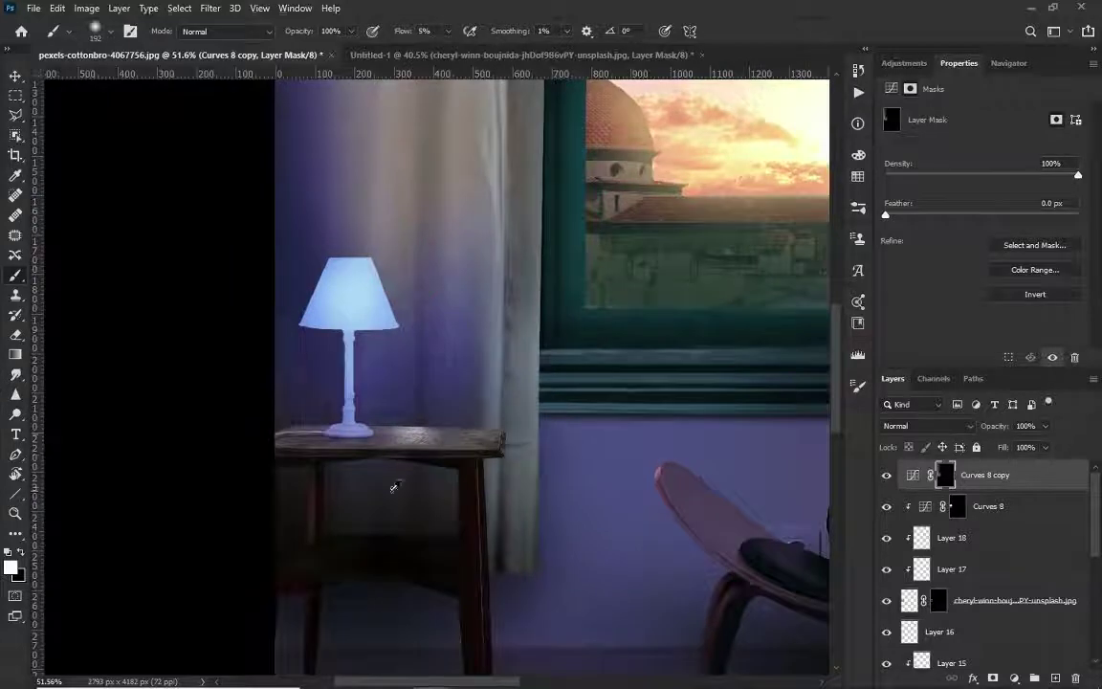
pyautogui.moveTo(438, 423); pyautogui.dragTo(464, 421)
pyautogui.moveTo(534, 414); pyautogui.dragTo(594, 456)
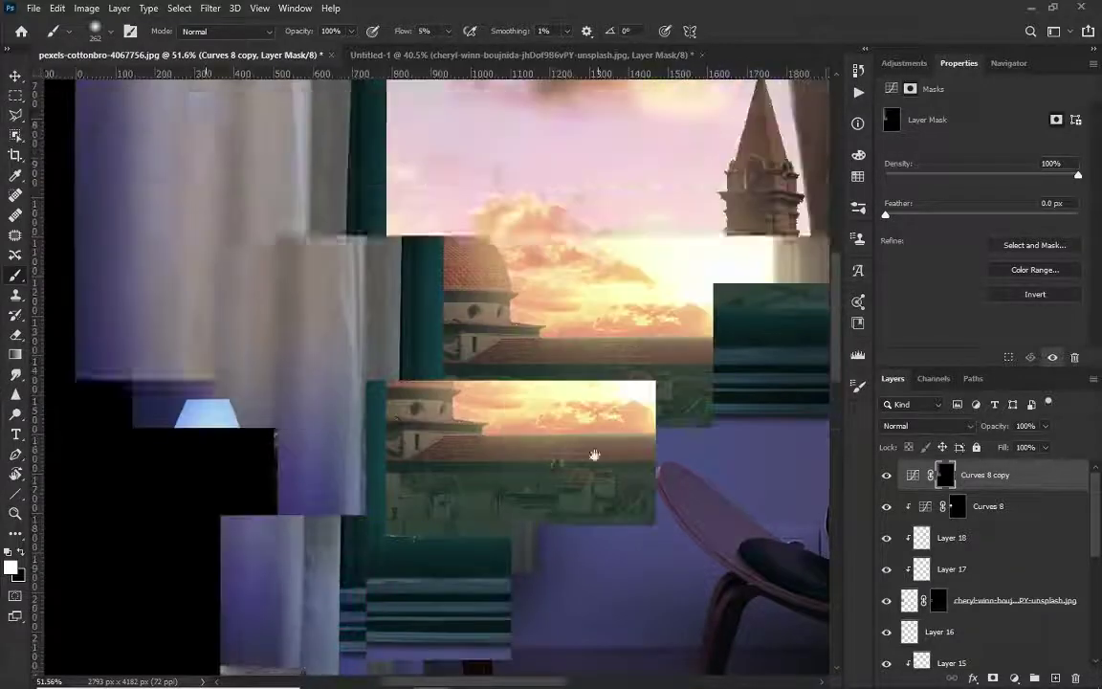
pyautogui.scroll(-2, 596, 457)
pyautogui.scroll(-1, 565, 498)
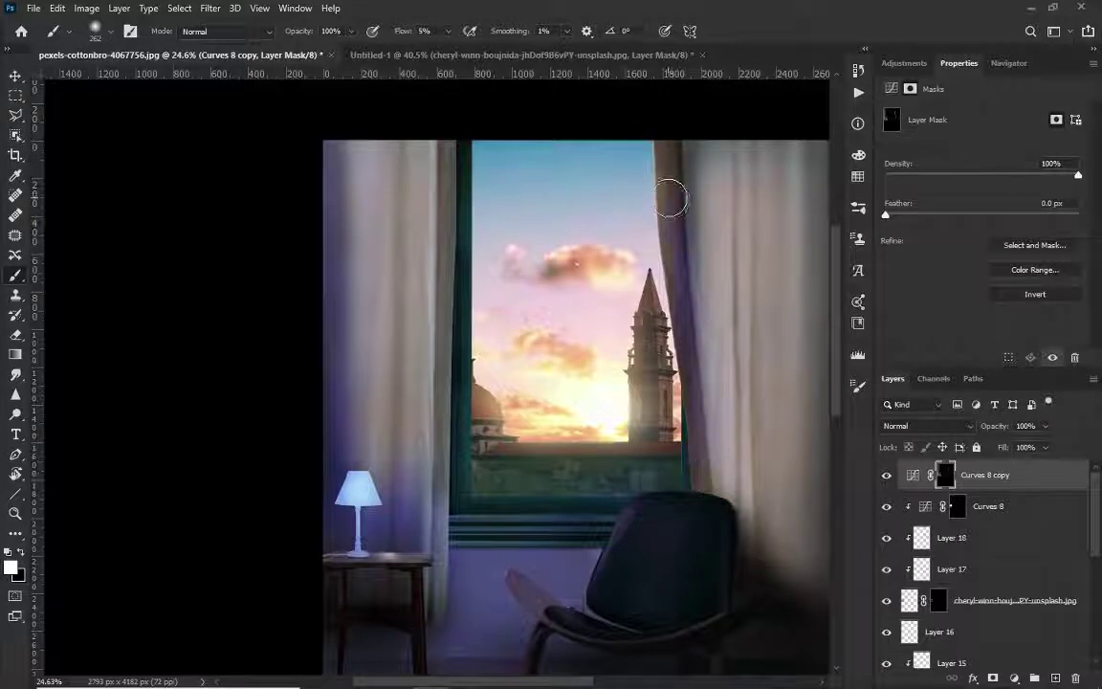
pyautogui.moveTo(671, 198); pyautogui.dragTo(693, 205)
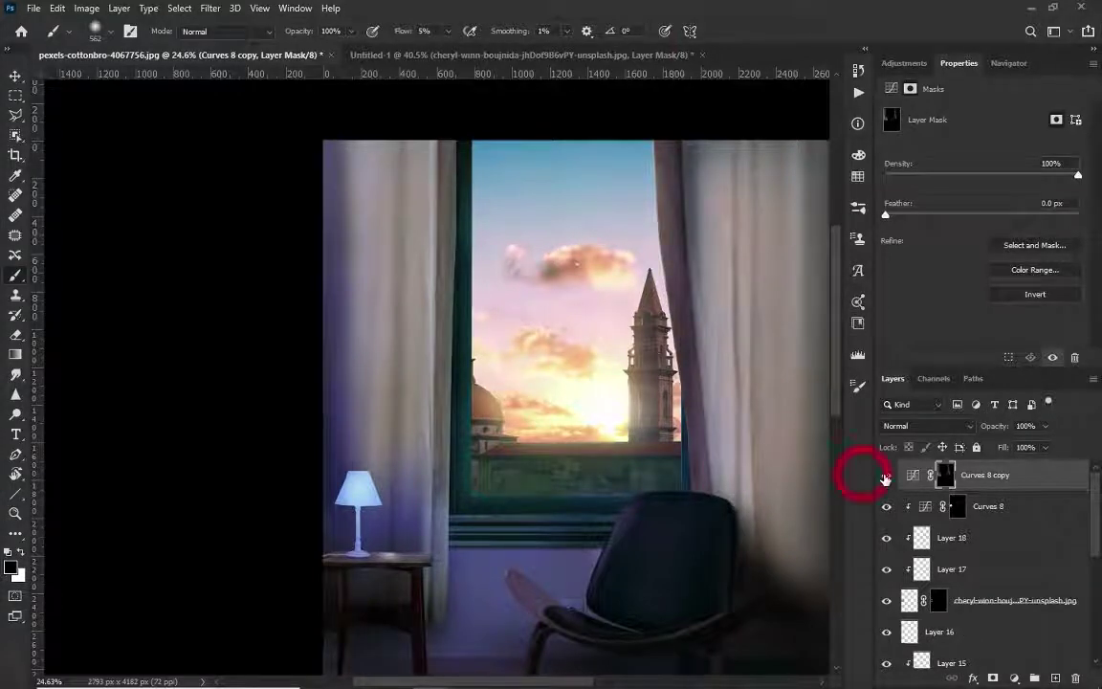
pyautogui.scroll(-1, 479, 466)
pyautogui.scroll(2, 341, 412)
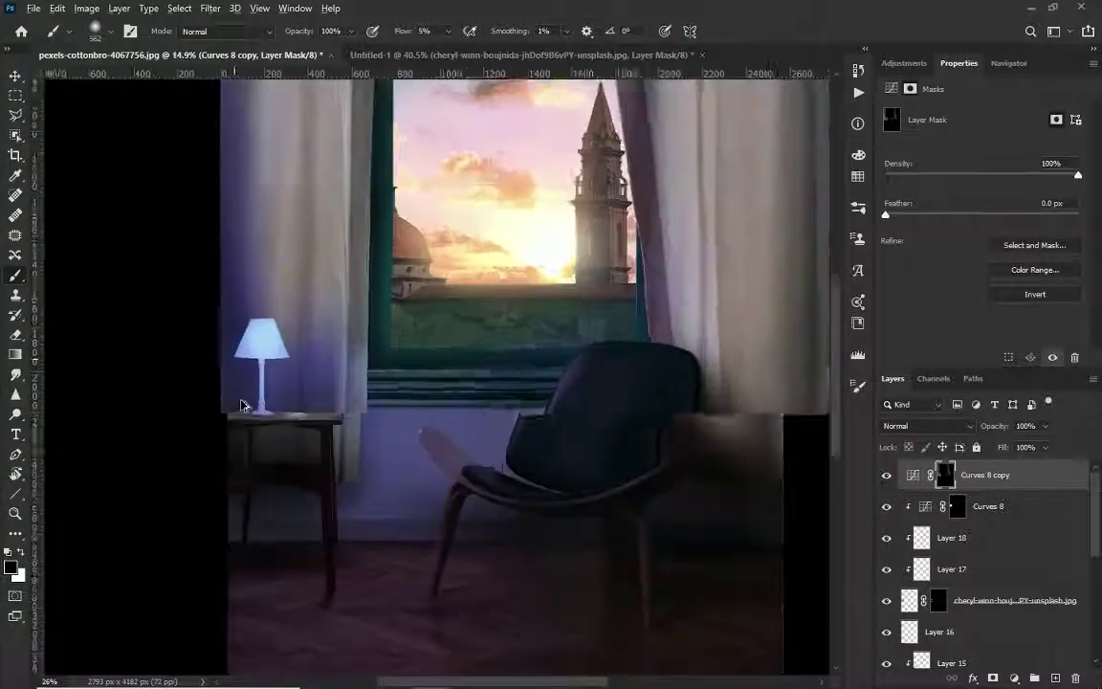
pyautogui.scroll(2, 287, 409)
pyautogui.scroll(2, 246, 406)
pyautogui.scroll(2, 258, 423)
pyautogui.scroll(1, 259, 423)
pyautogui.moveTo(303, 461); pyautogui.dragTo(131, 477)
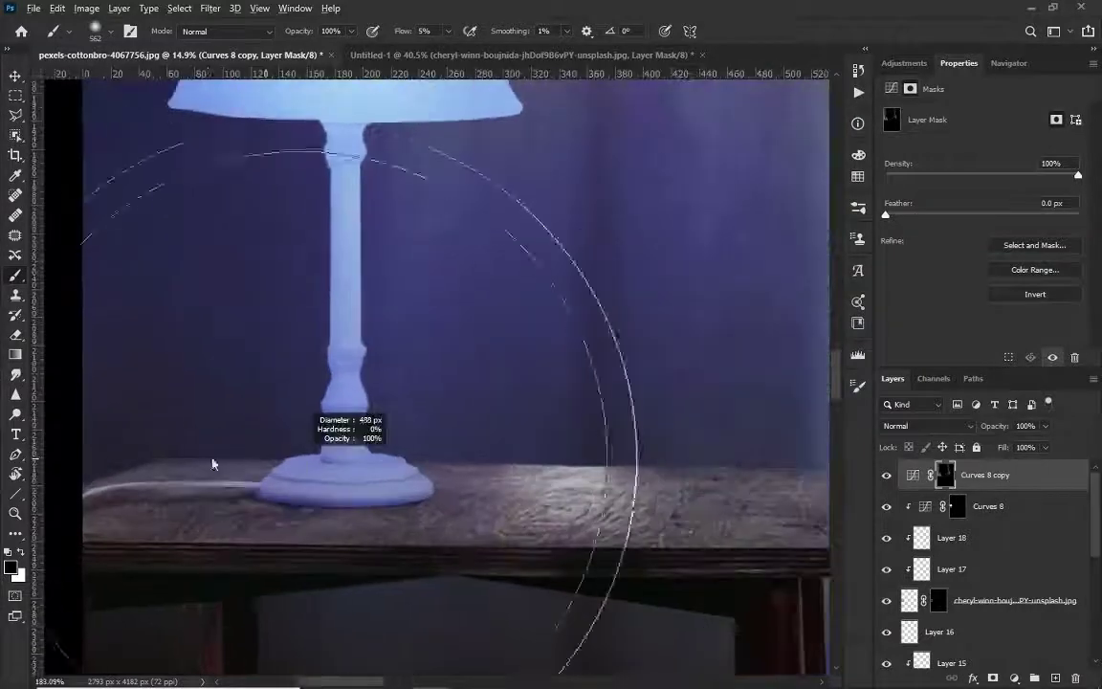
# Step: Paint white with a roughly 71 px brush to spread blue light across the tabletop
pyautogui.press('x')
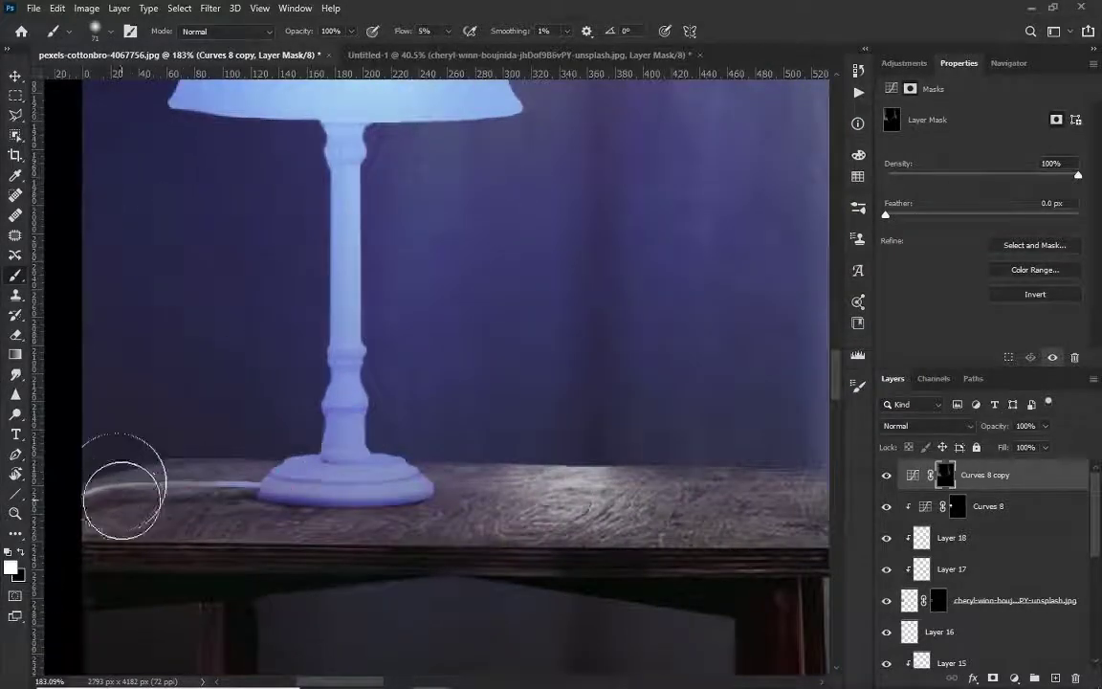
pyautogui.moveTo(708, 505); pyautogui.dragTo(729, 504)
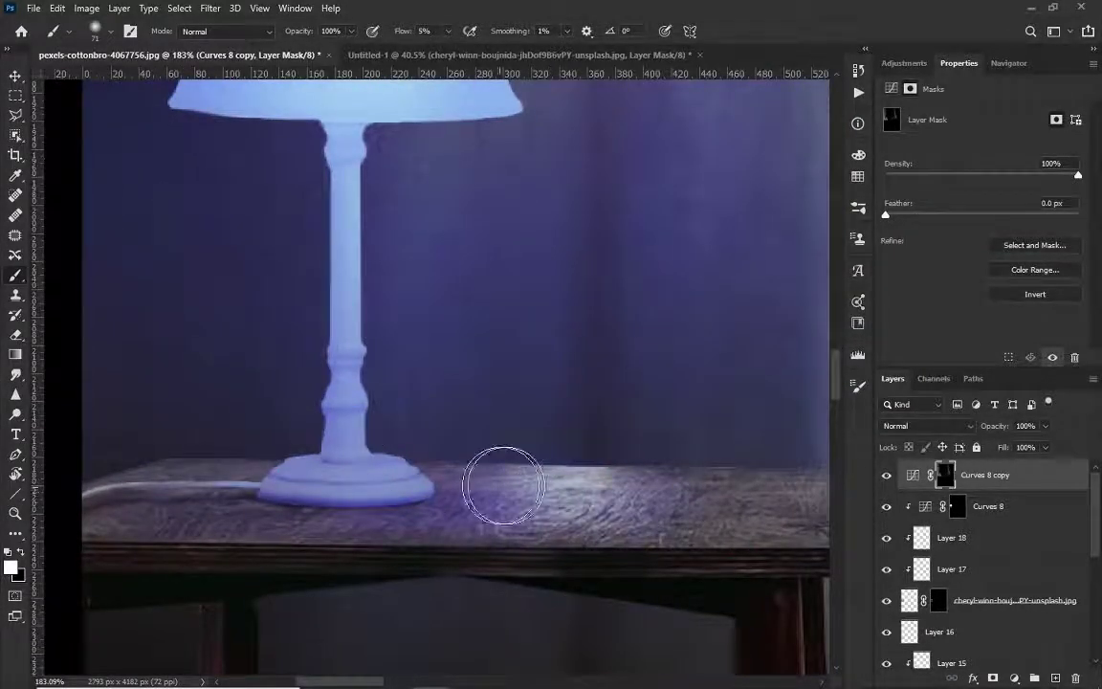
pyautogui.click(541, 525)
pyautogui.hscroll(5, 570, 509)
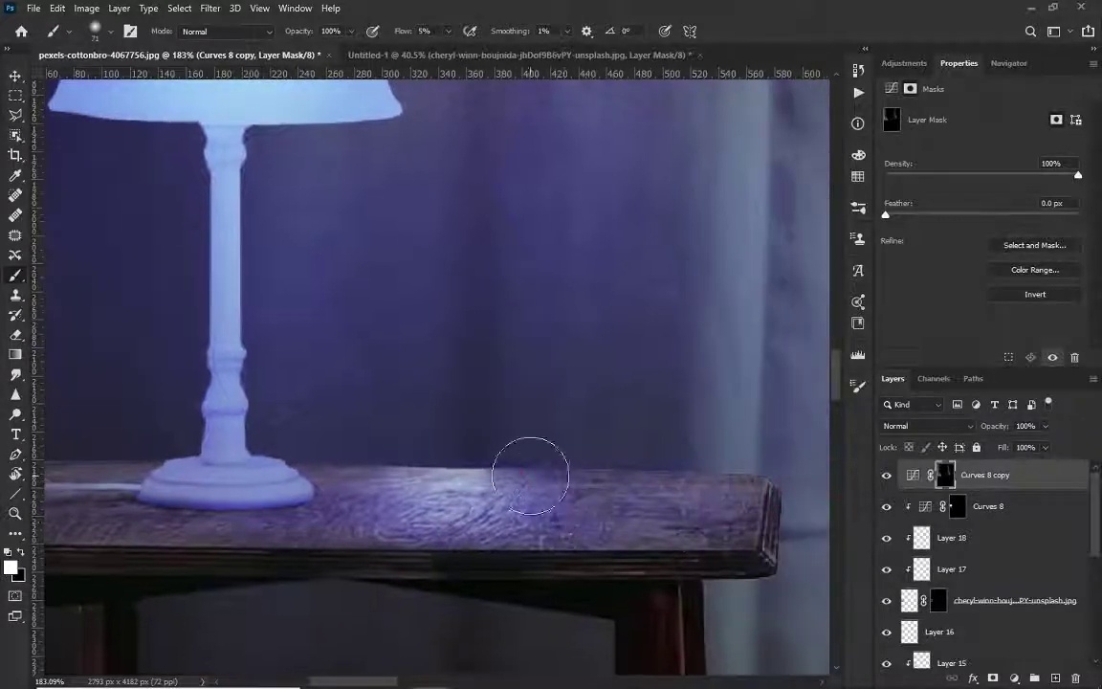
pyautogui.scroll(4, 319, 312)
pyautogui.hscroll(-4, 320, 312)
pyautogui.scroll(5, 467, 394)
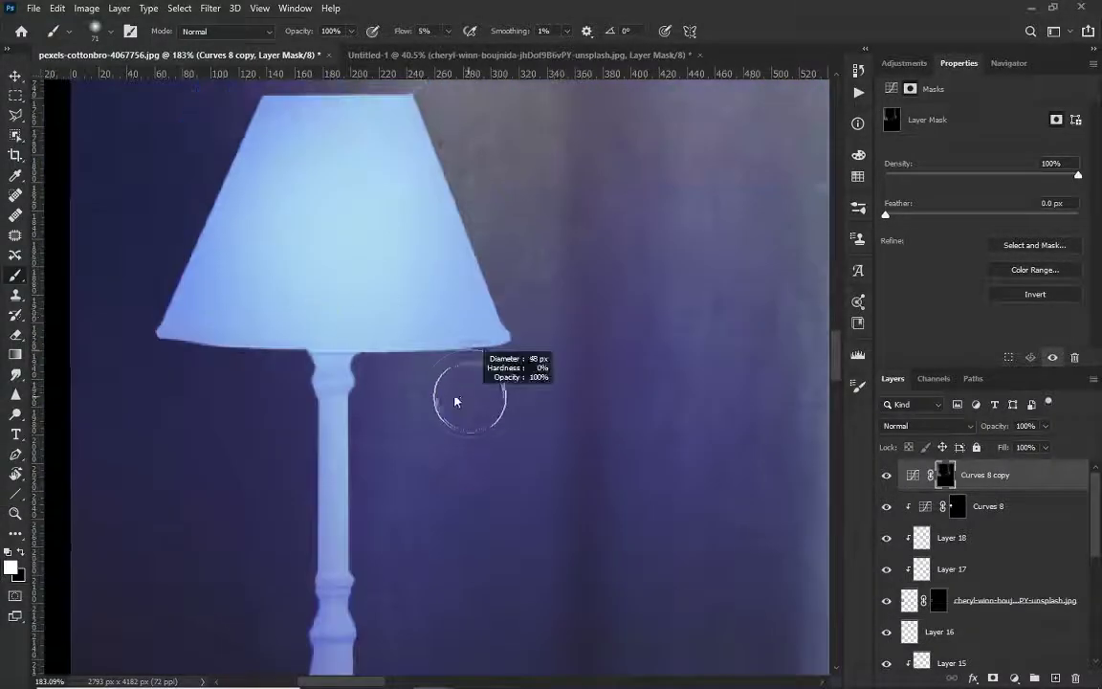
# Step: Bring the full lampshade into view and shrink the brush for finer painting
pyautogui.moveTo(467, 393)
pyautogui.mouseDown()
pyautogui.moveTo(445, 394)
pyautogui.moveTo(442, 335)
pyautogui.mouseUp()
pyautogui.scroll(-5, 439, 425)
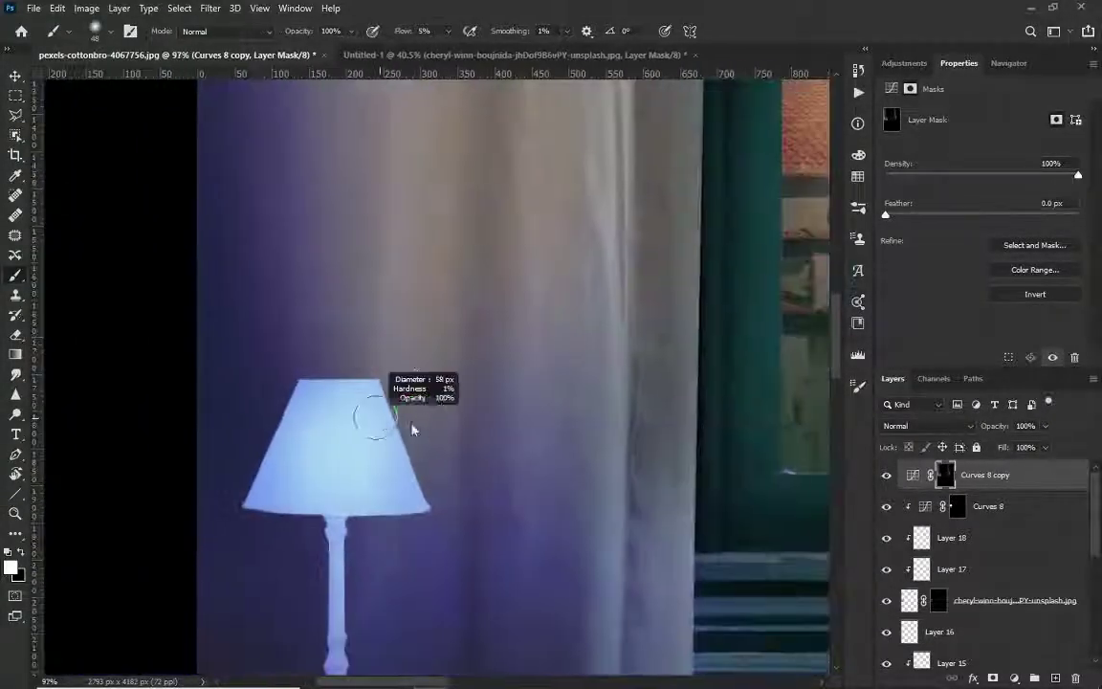
pyautogui.scroll(-2, 357, 381)
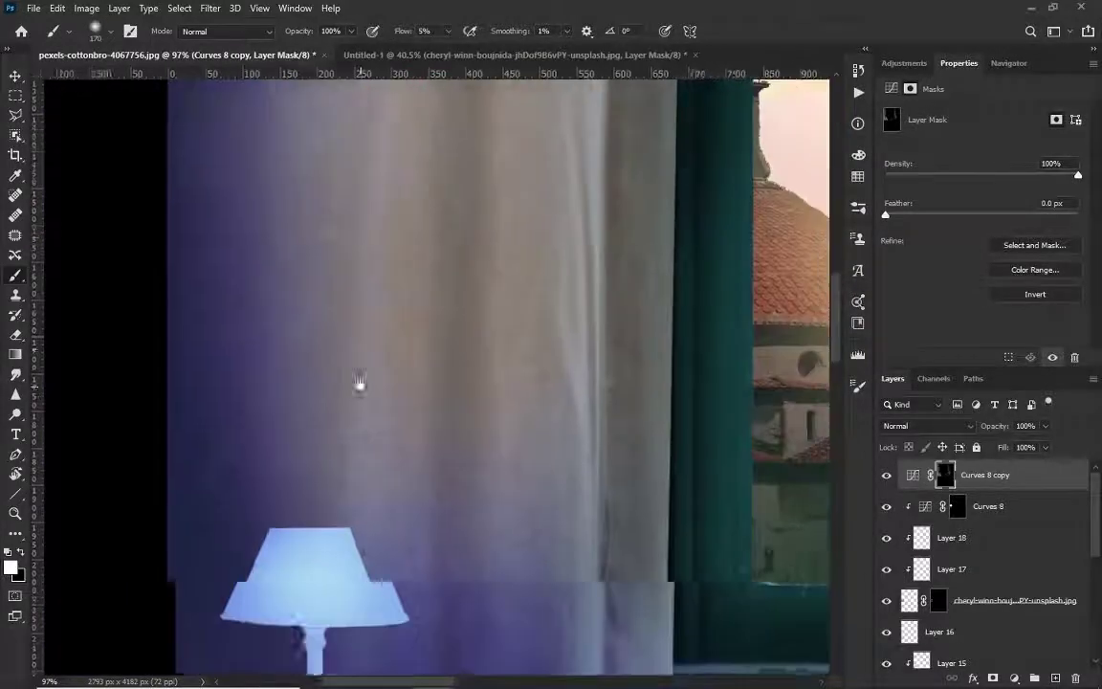
pyautogui.scroll(-4, 407, 294)
pyautogui.moveTo(438, 251); pyautogui.dragTo(430, 431)
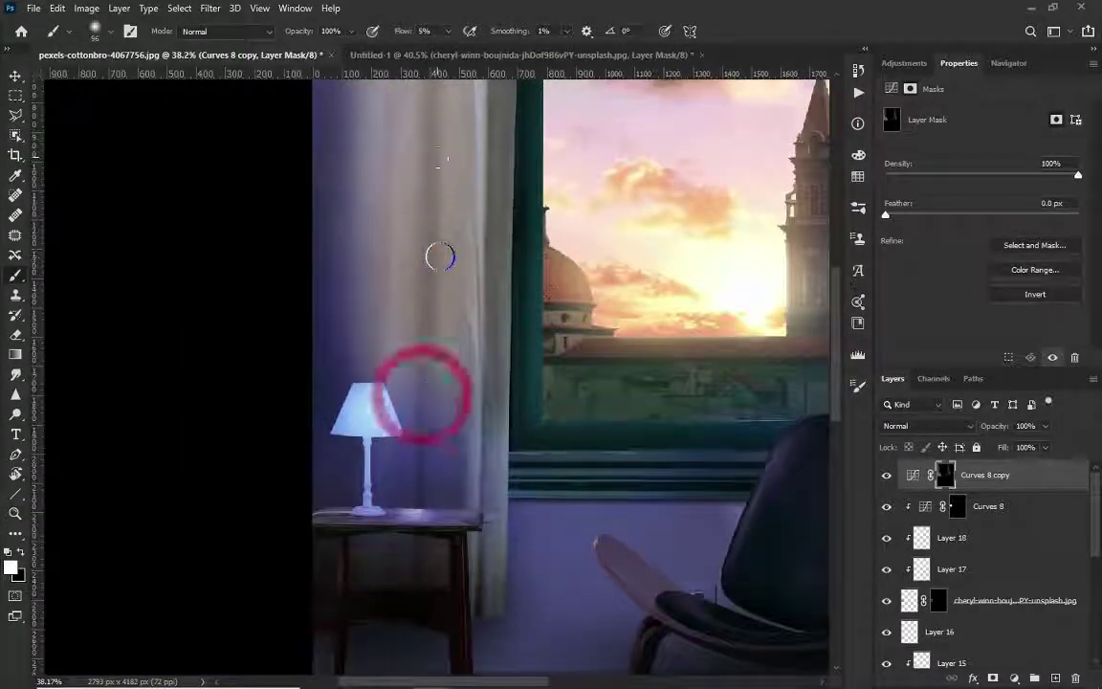
pyautogui.scroll(2, 430, 350)
pyautogui.scroll(3, 421, 287)
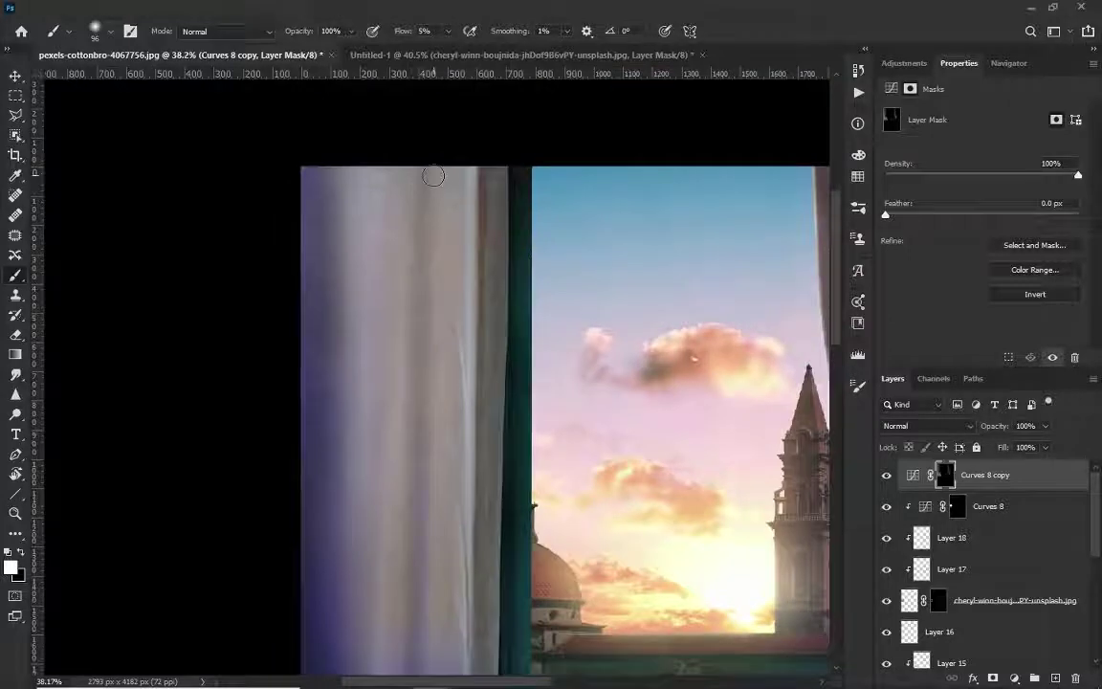
pyautogui.scroll(-2, 435, 345)
pyautogui.scroll(-1, 479, 412)
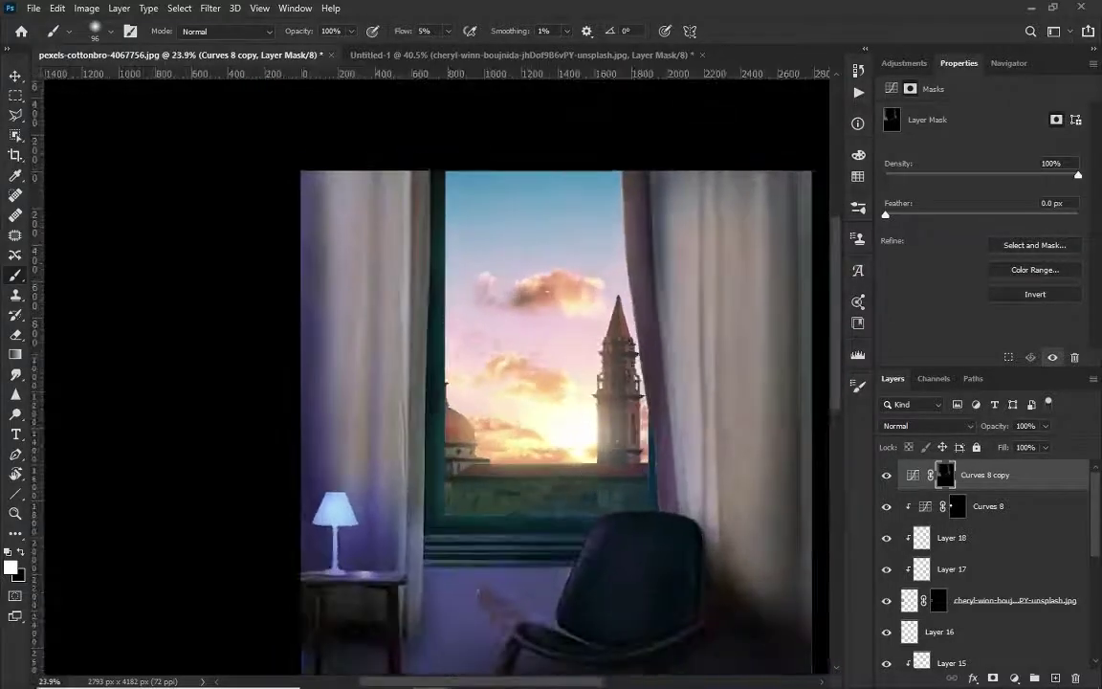
# Step: Add a Gradient Map adjustment above Curves 8, starting from the Black, White preset
pyautogui.click(1003, 507)
pyautogui.click(1016, 679)
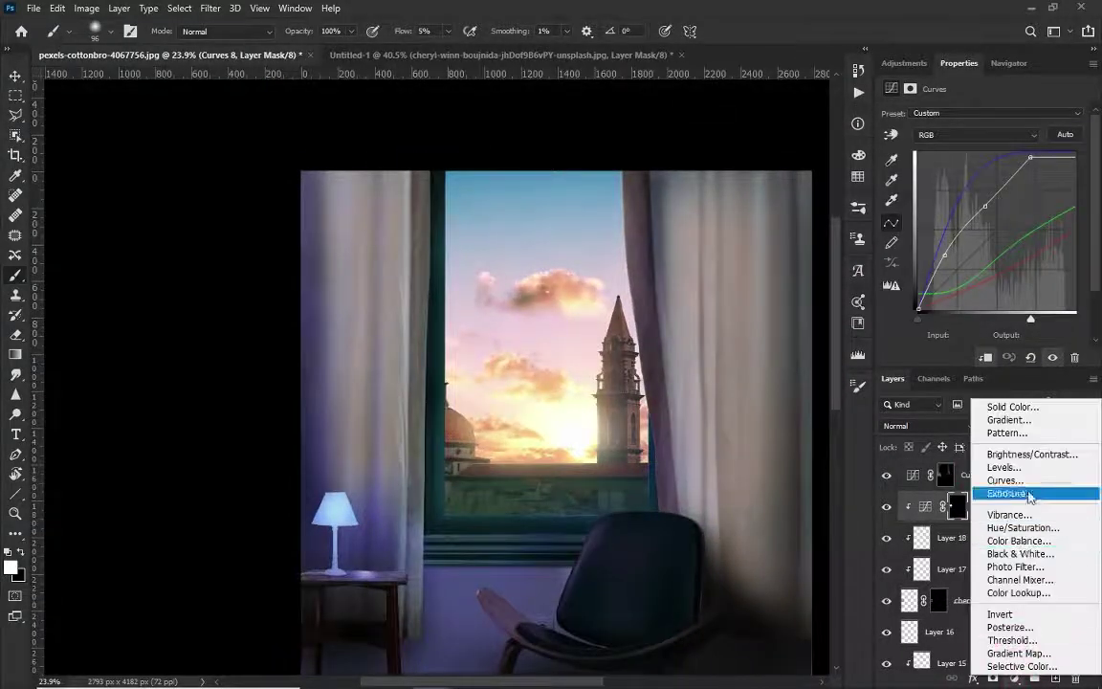
pyautogui.click(923, 601)
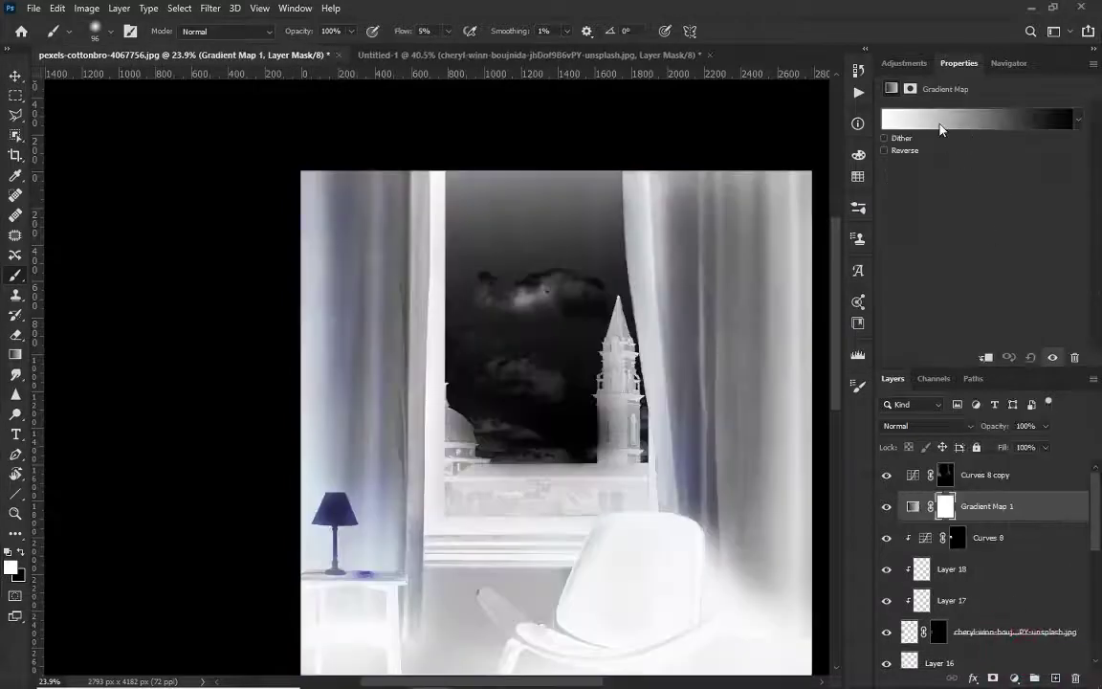
pyautogui.click(940, 122)
pyautogui.click(718, 246)
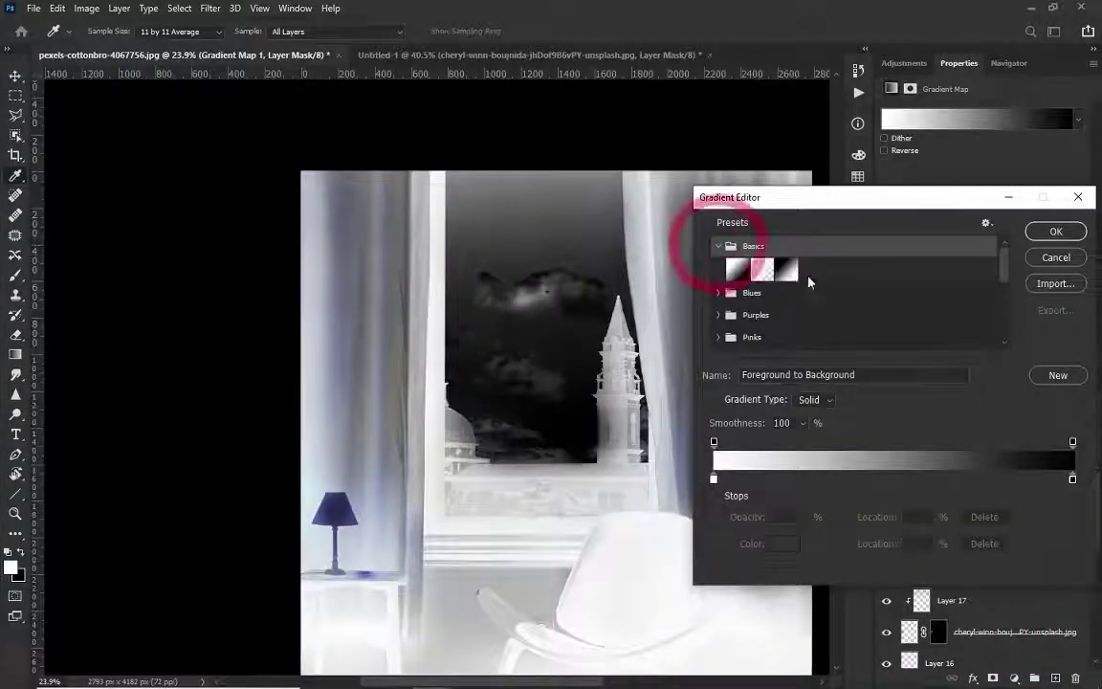
pyautogui.click(787, 271)
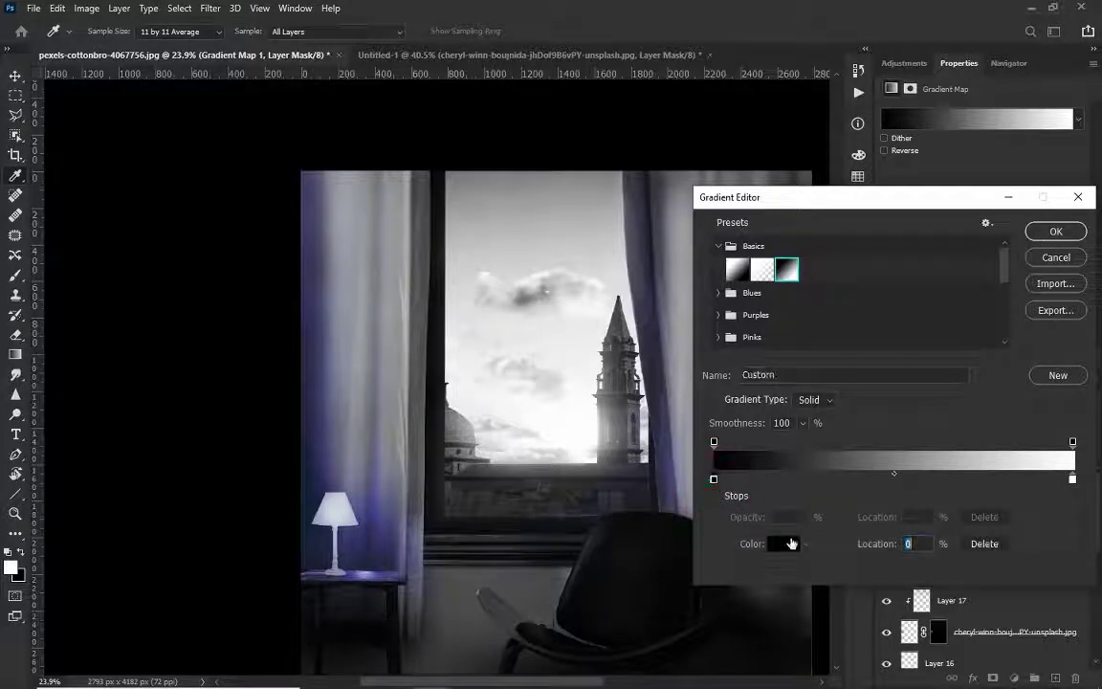
# Step: Set the dark stop to #272e96 and add a light blue #a5dbf0 stop at 50%
pyautogui.click(791, 543)
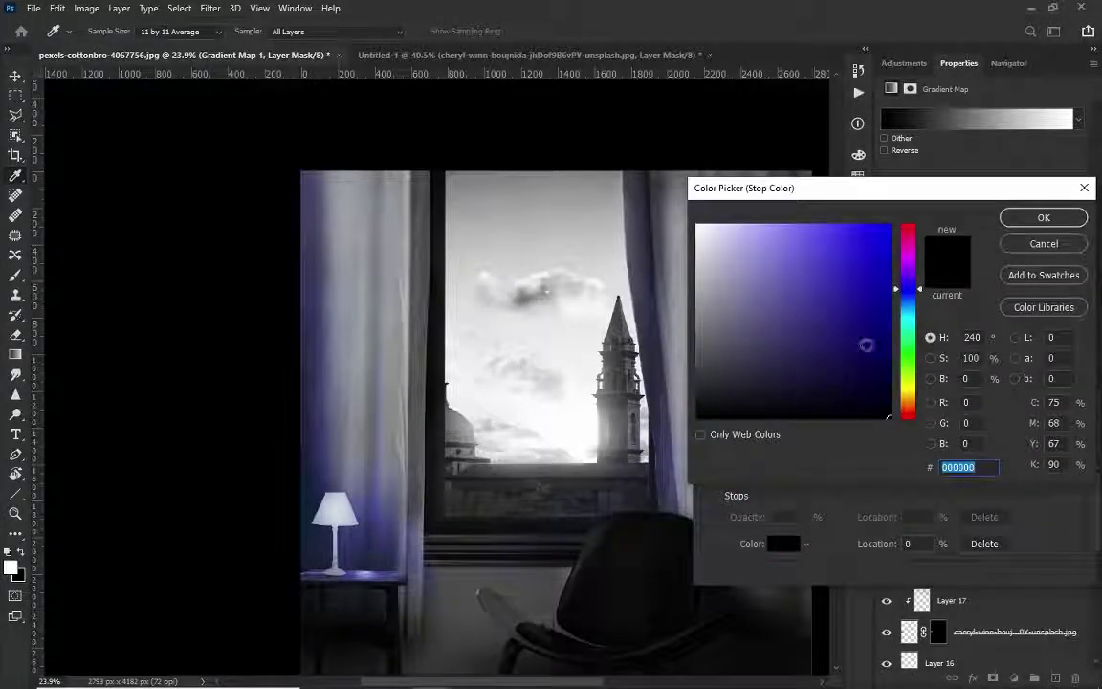
pyautogui.write('72')
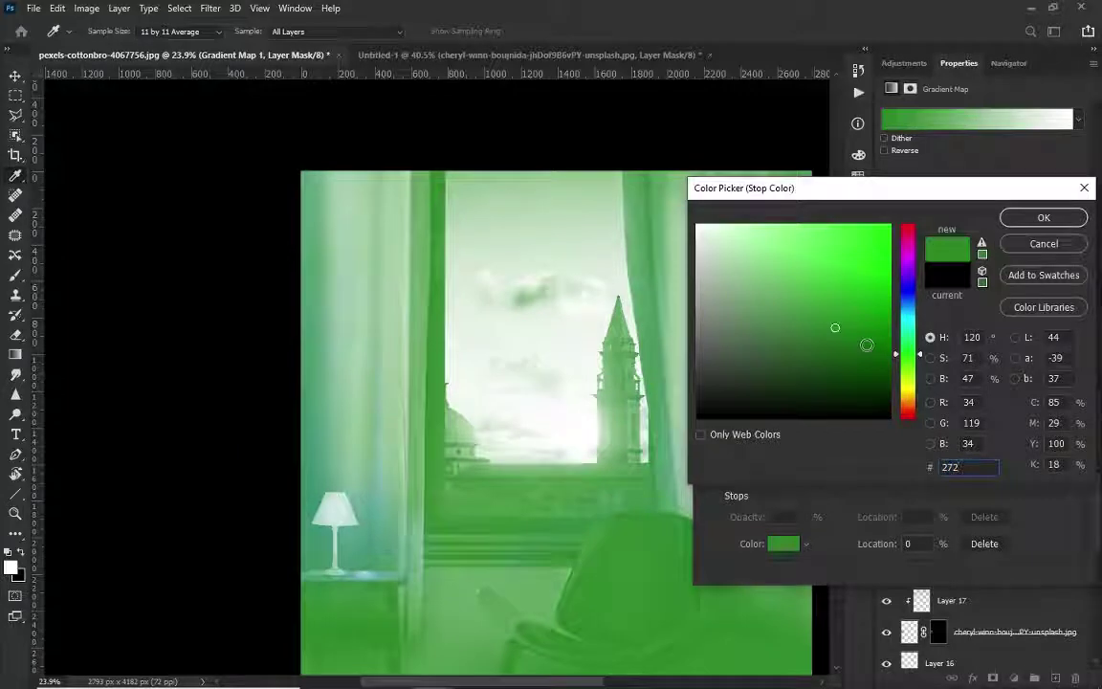
pyautogui.write('e96')
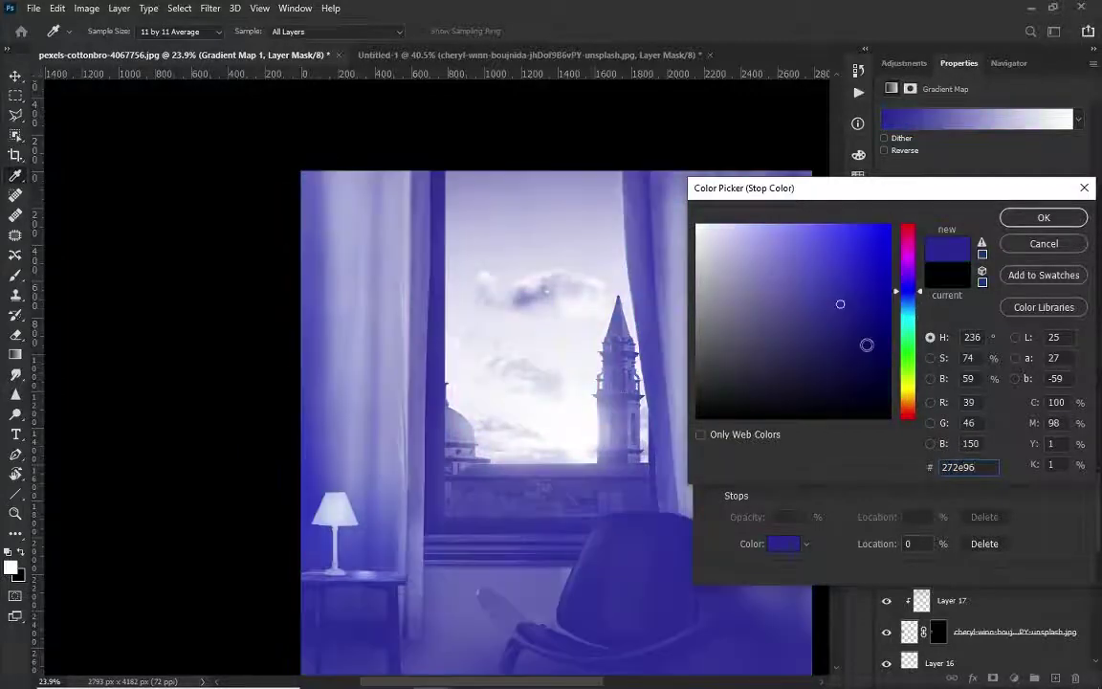
pyautogui.press('Return')
pyautogui.click(892, 483)
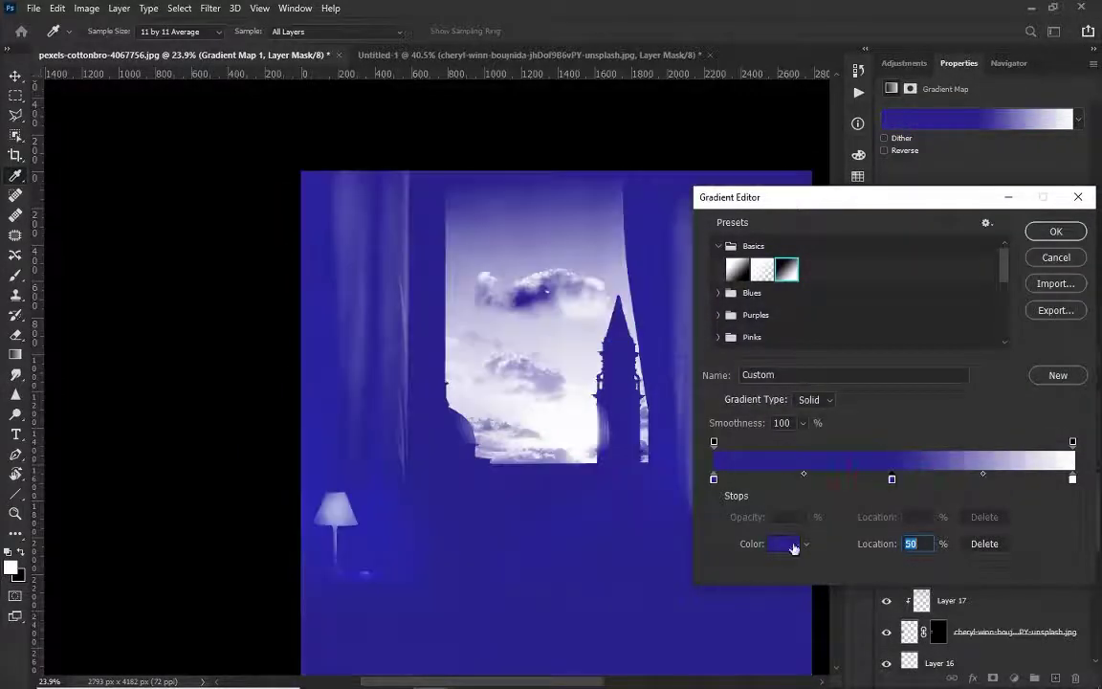
pyautogui.click(797, 544)
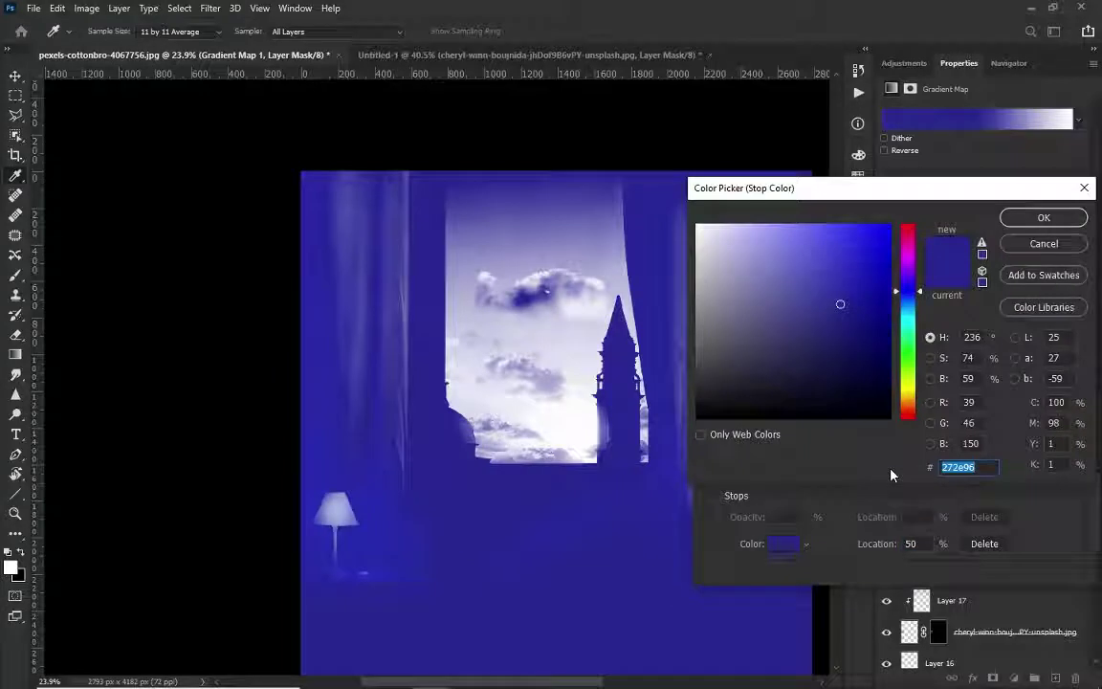
pyautogui.write('a5db')
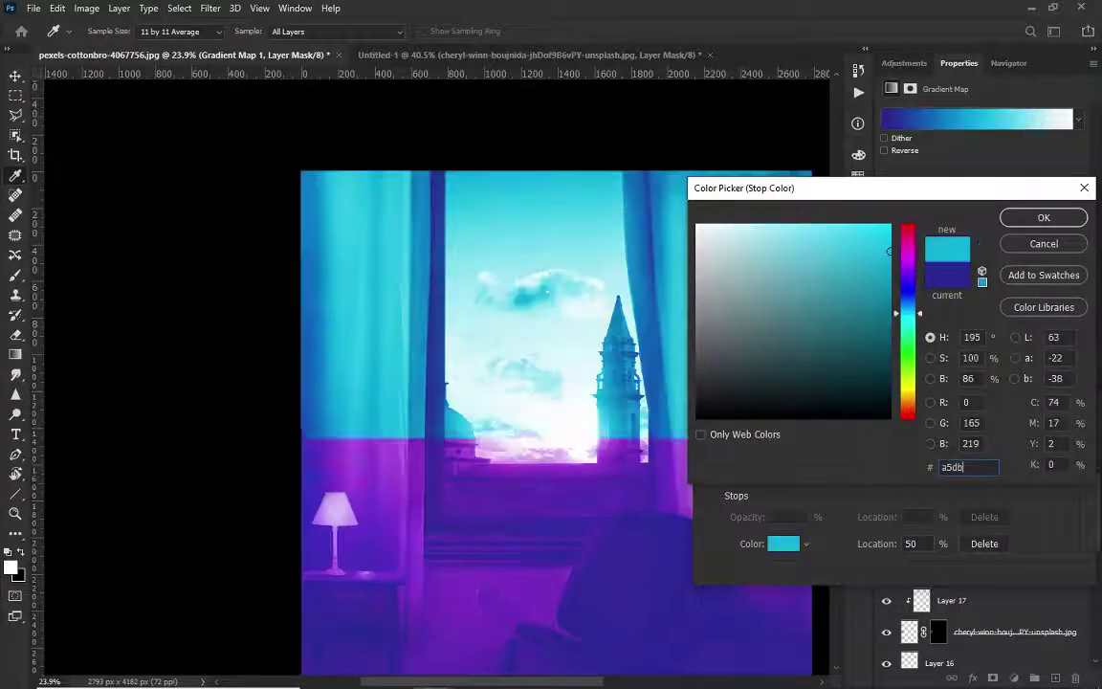
pyautogui.write('fd')
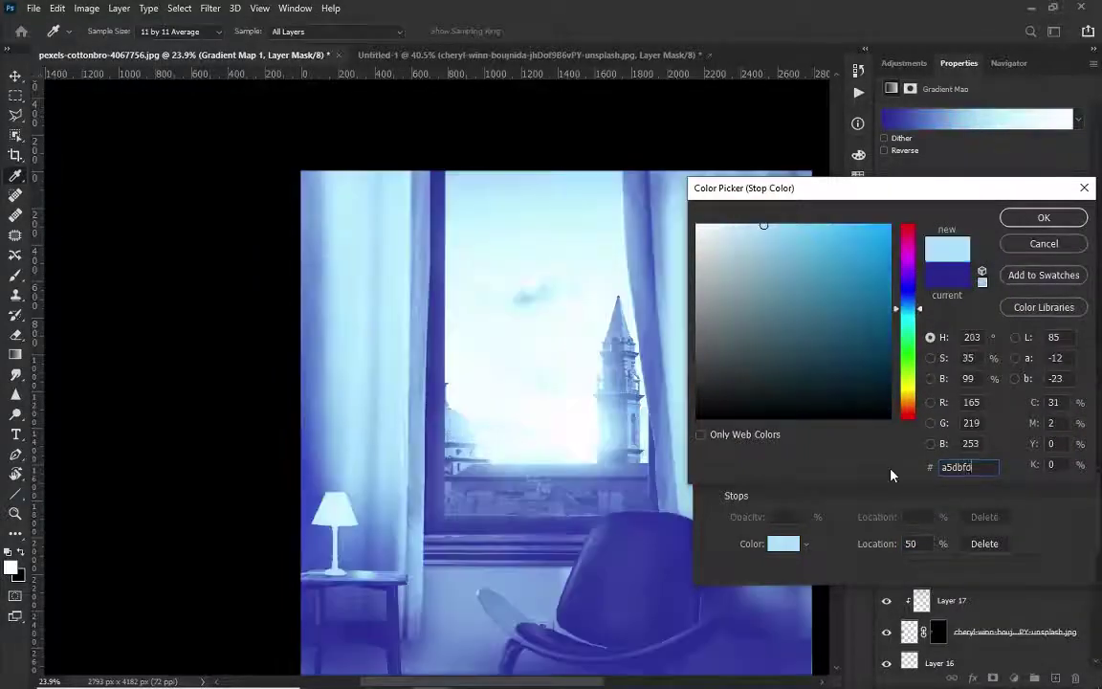
pyautogui.press('Return')
# Step: Accept the gradient and invert the Gradient Map 1 mask to hide the tint everywhere
pyautogui.click(1053, 230)
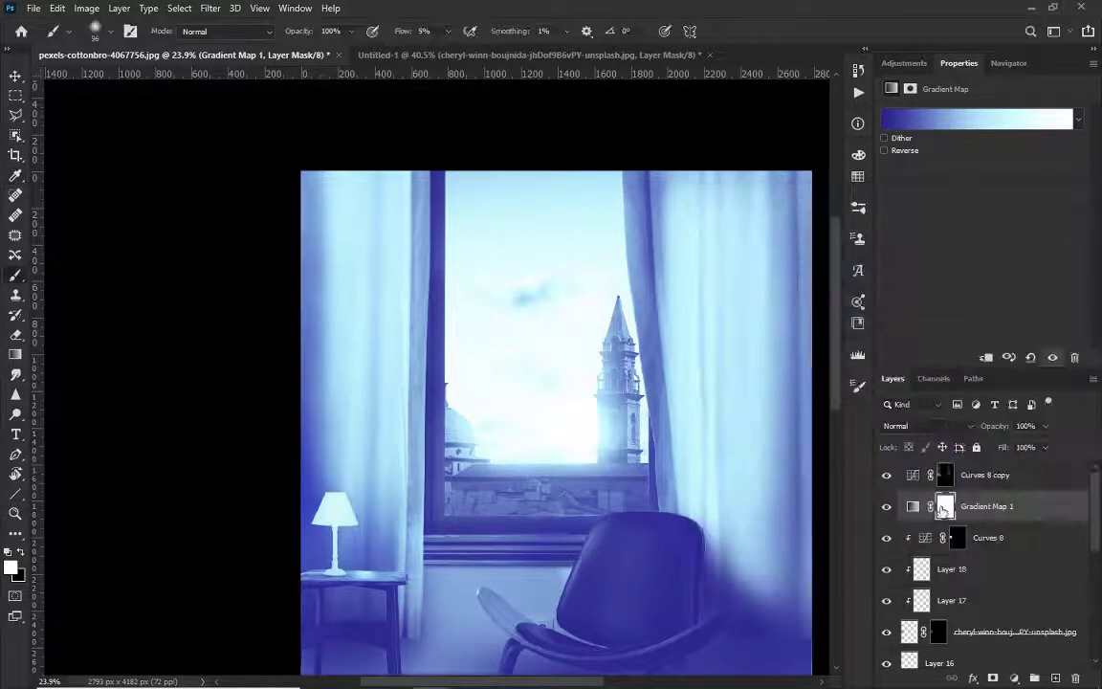
pyautogui.click(945, 507)
pyautogui.hotkey('ctrl', 'i')
pyautogui.scroll(2, 337, 612)
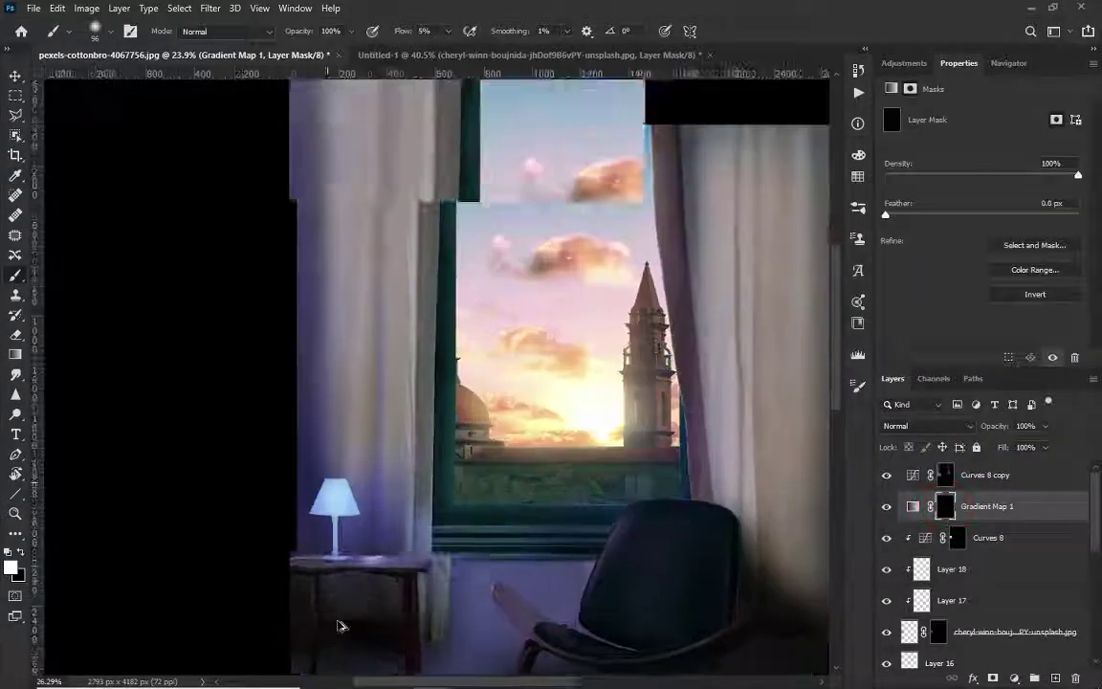
pyautogui.scroll(2, 350, 470)
pyautogui.scroll(3, 350, 470)
pyautogui.scroll(3, 337, 571)
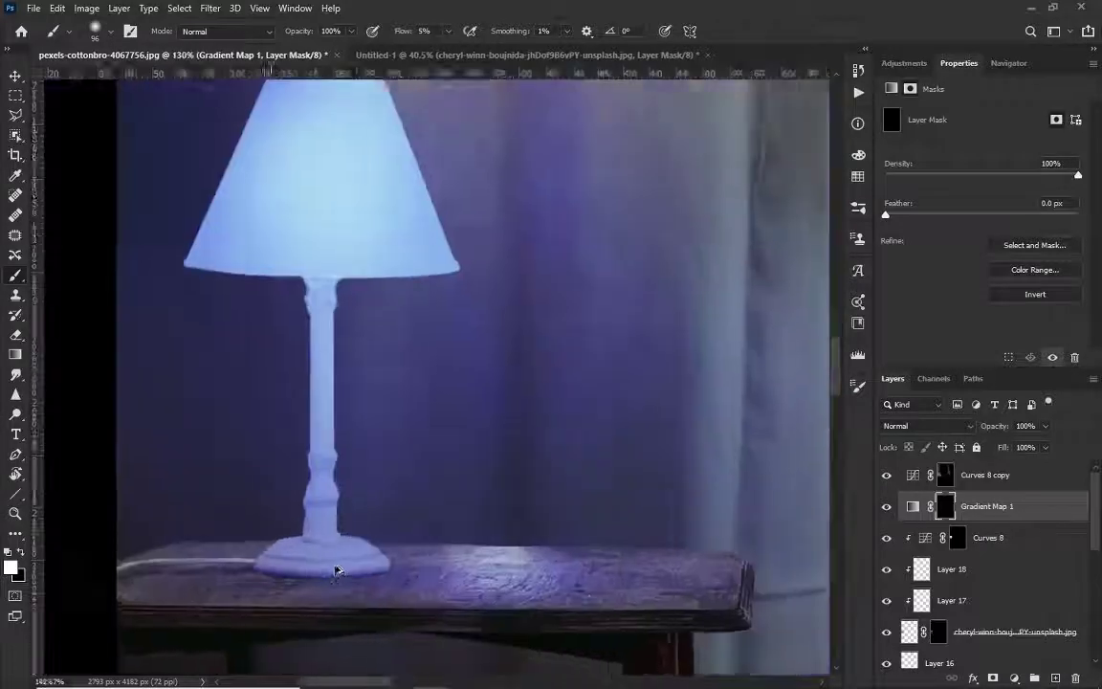
pyautogui.scroll(2, 316, 526)
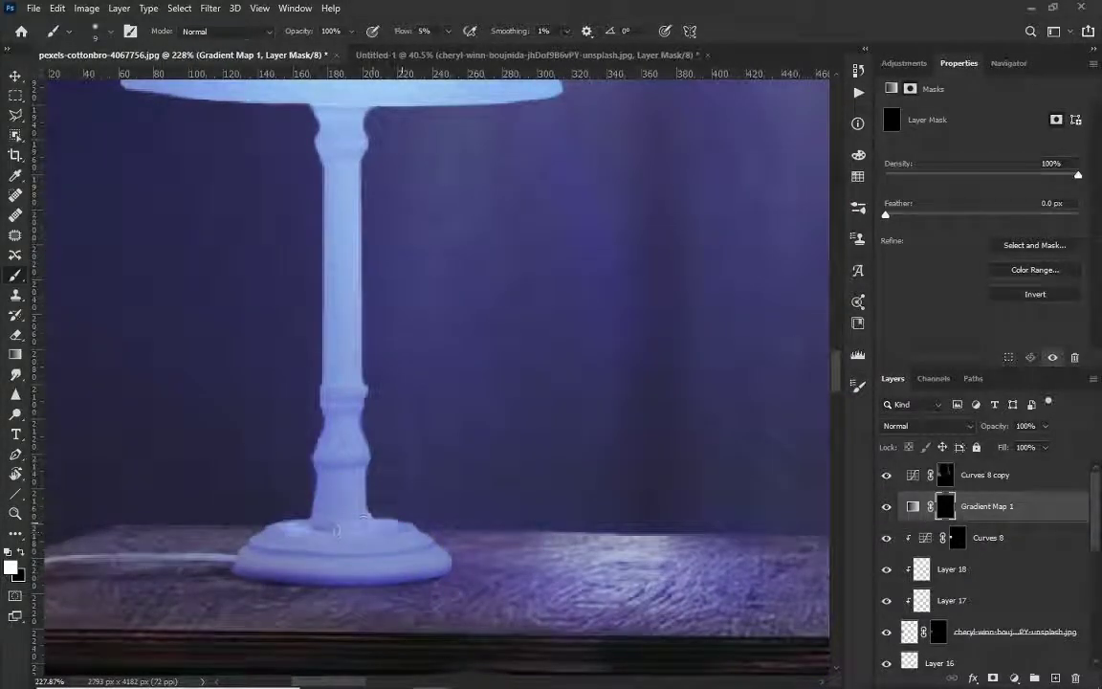
# Step: Paint white on the mask around the lamp base to reveal a soft blue glow
pyautogui.moveTo(240, 488); pyautogui.dragTo(388, 510)
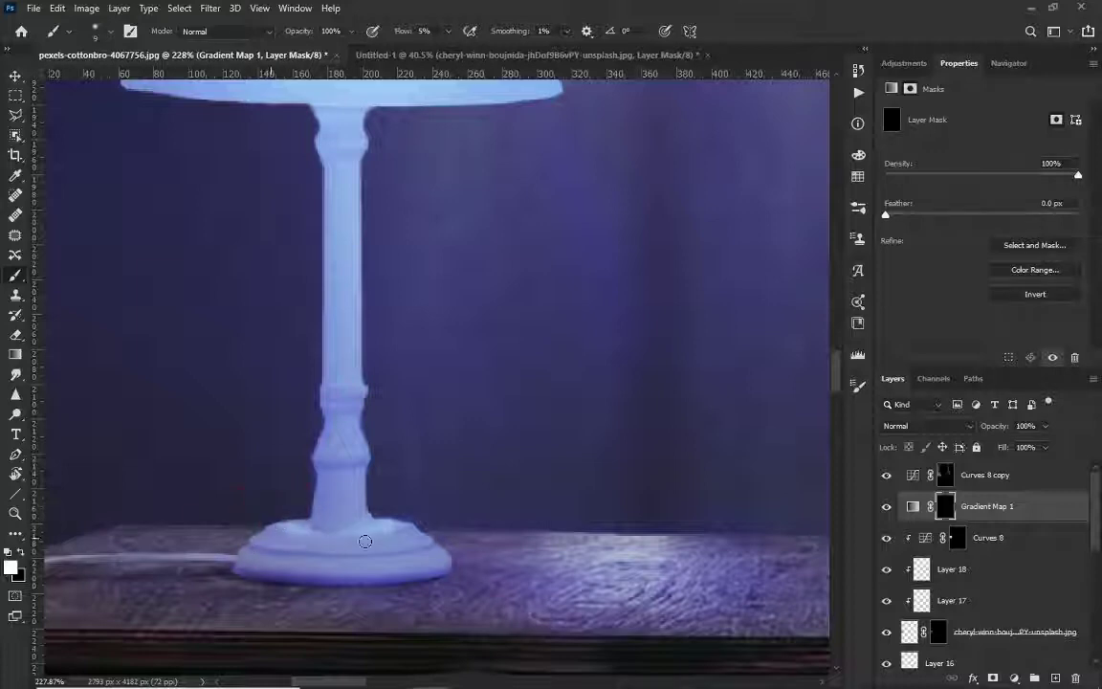
pyautogui.scroll(2, 328, 451)
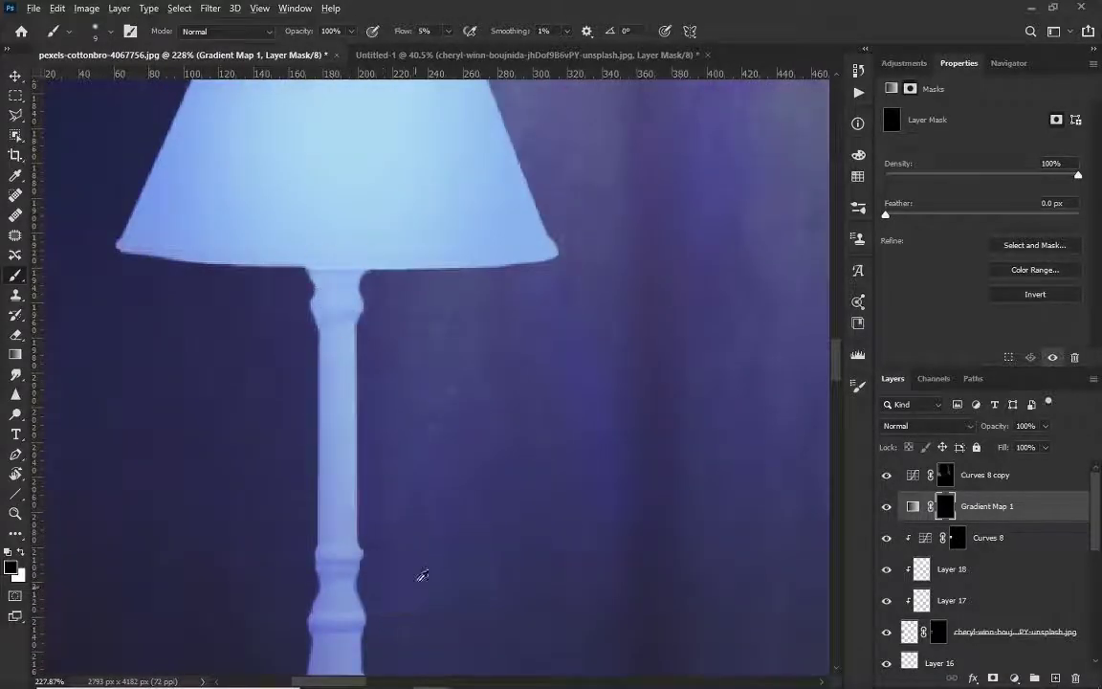
pyautogui.scroll(-5, 422, 575)
pyautogui.scroll(-5, 500, 549)
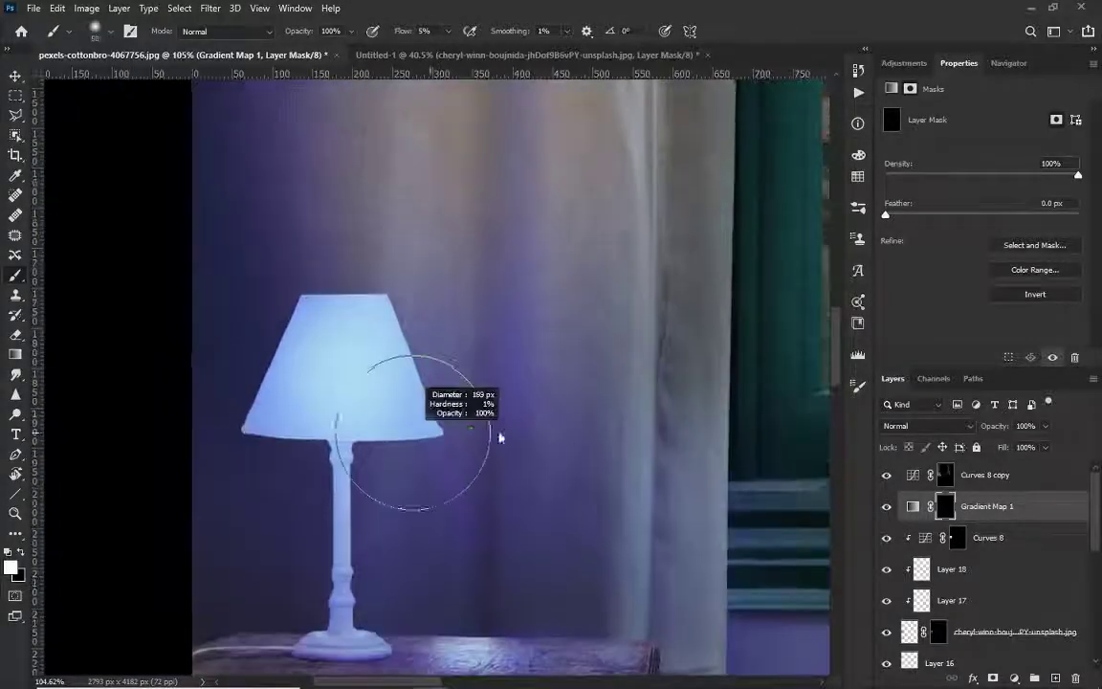
pyautogui.press('z')
pyautogui.press('b')
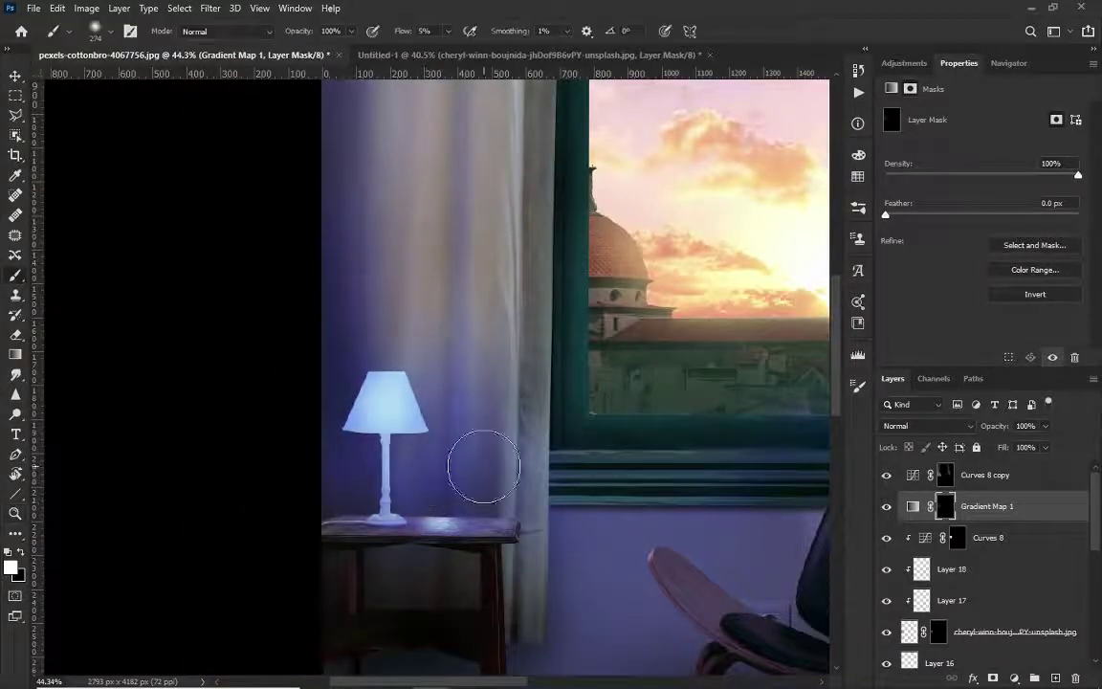
pyautogui.scroll(-3, 505, 460)
pyautogui.scroll(-2, 431, 479)
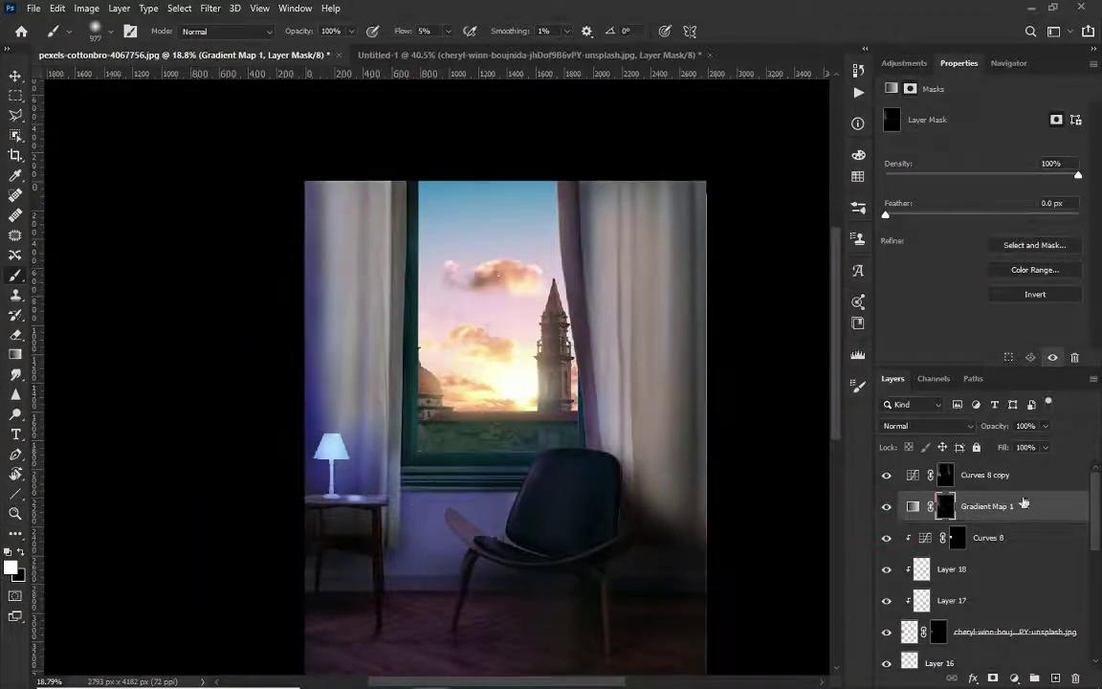
# Step: In Group 3, paint a thin blue rim light along the chair arm edge on the Gradient Map 1 copy mask
pyautogui.scroll(-5, 957, 555)
pyautogui.click(906, 592)
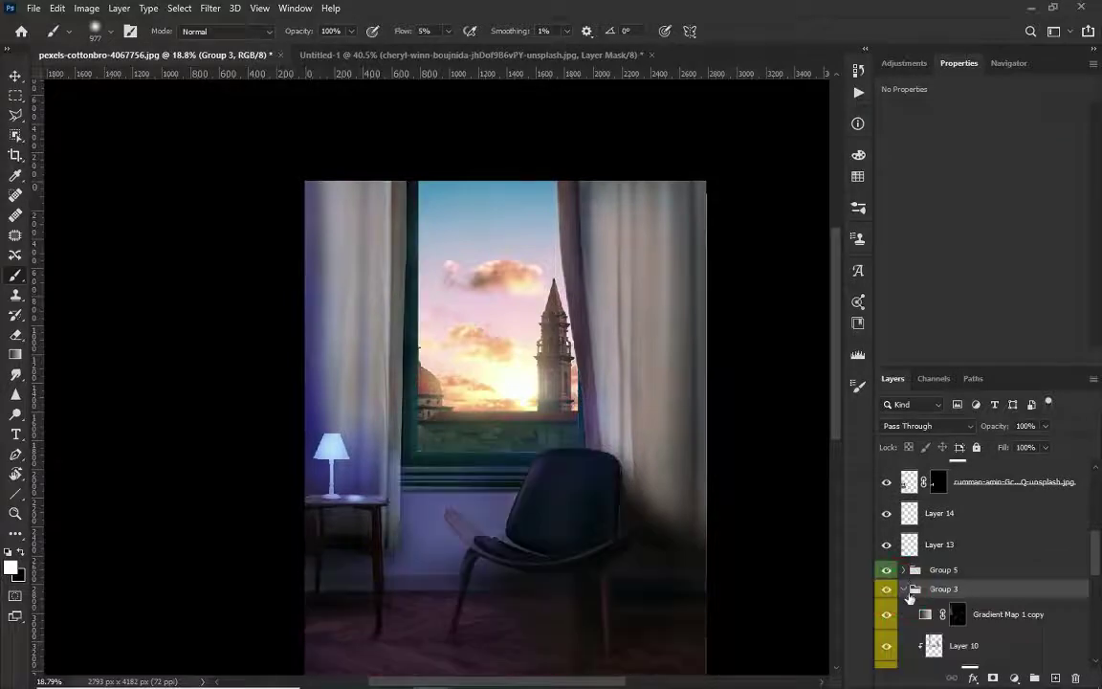
pyautogui.scroll(-3, 957, 574)
pyautogui.click(958, 488)
pyautogui.scroll(2, 460, 509)
pyautogui.scroll(3, 400, 384)
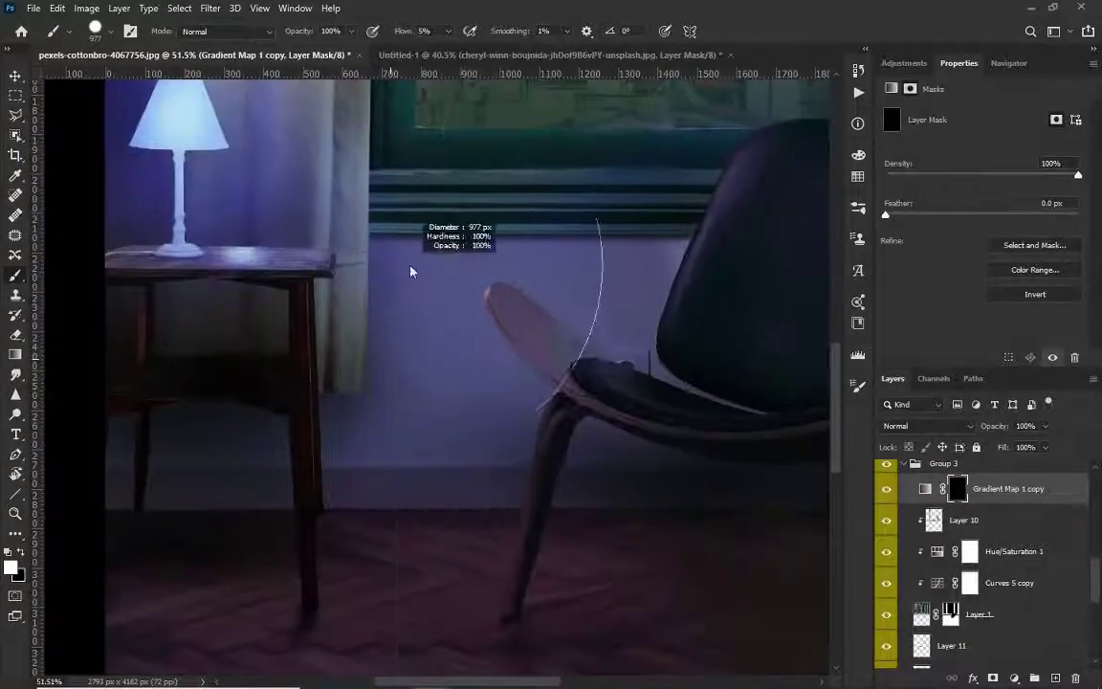
pyautogui.moveTo(507, 268)
pyautogui.mouseDown()
pyautogui.moveTo(483, 316)
pyautogui.moveTo(653, 465)
pyautogui.mouseUp()
pyautogui.scroll(3, 492, 313)
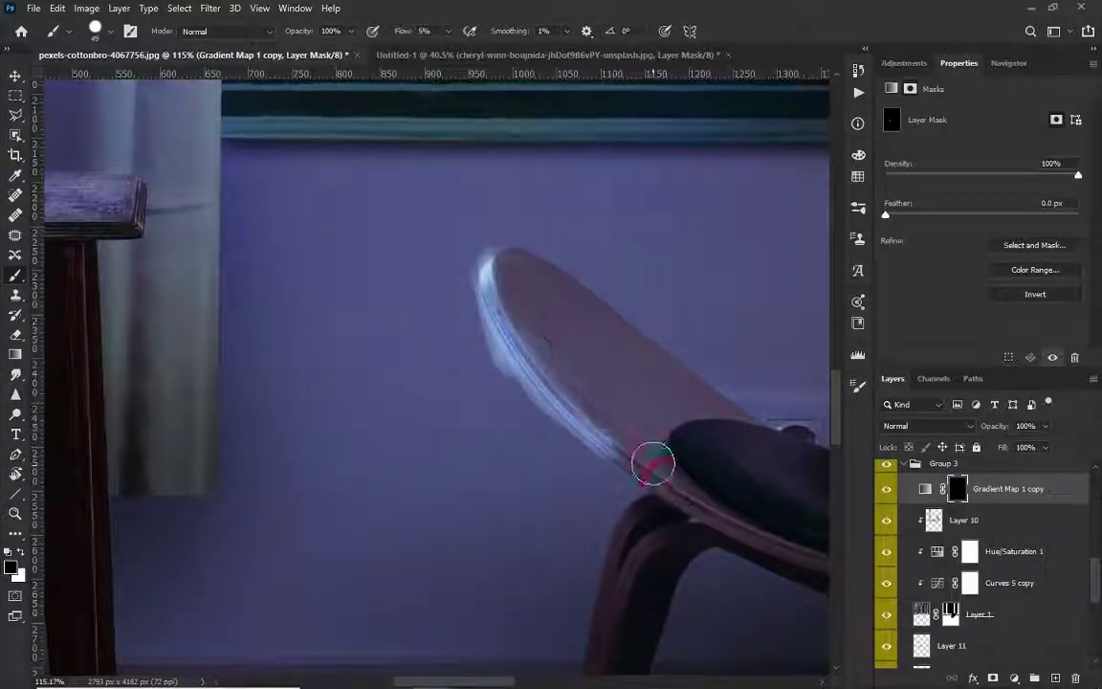
pyautogui.scroll(3, 530, 412)
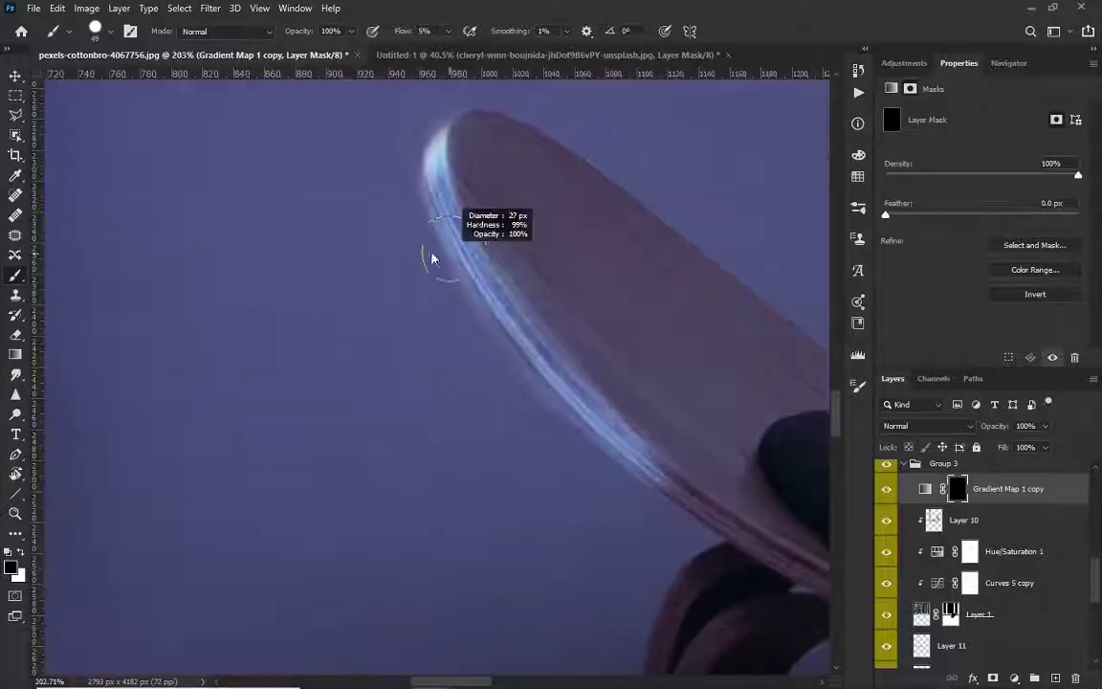
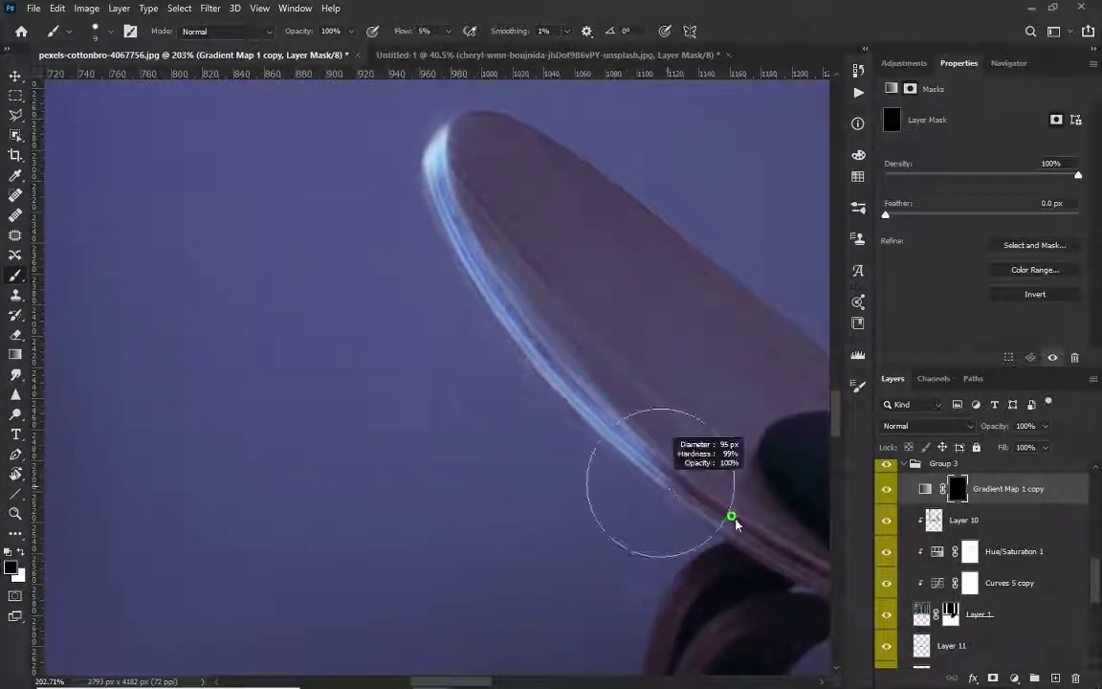
# Step: Tone down the blue highlight at the chair's leg joint in the Gradient Map 1 copy mask
pyautogui.scroll(-5, 586, 344)
pyautogui.scroll(3, 424, 433)
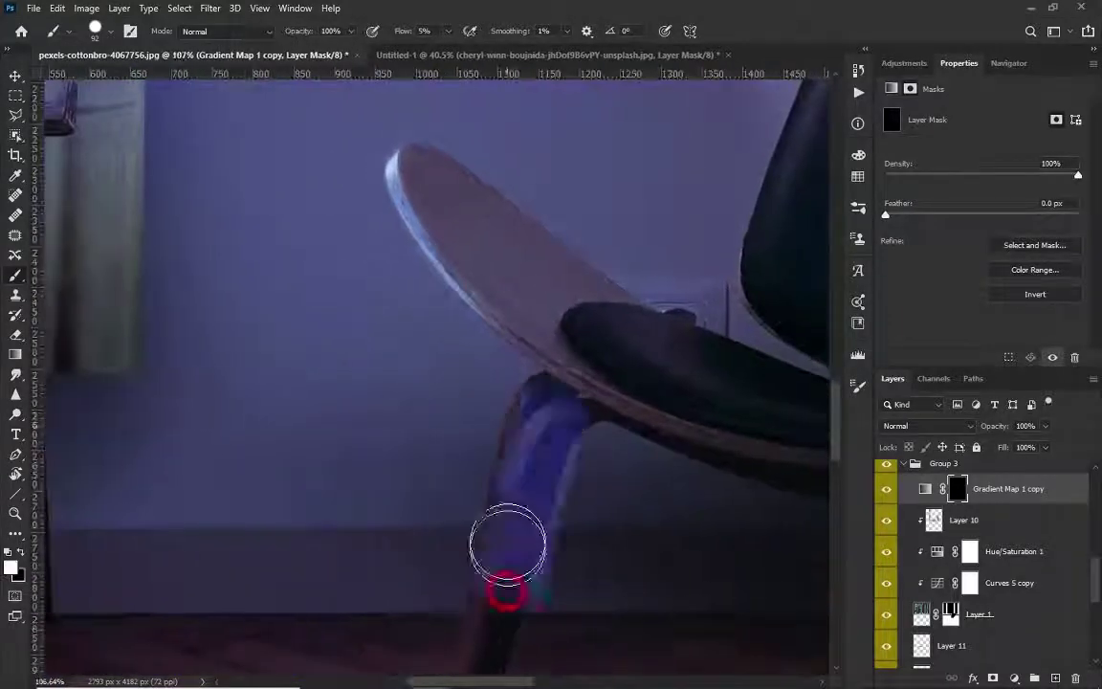
pyautogui.scroll(3, 555, 364)
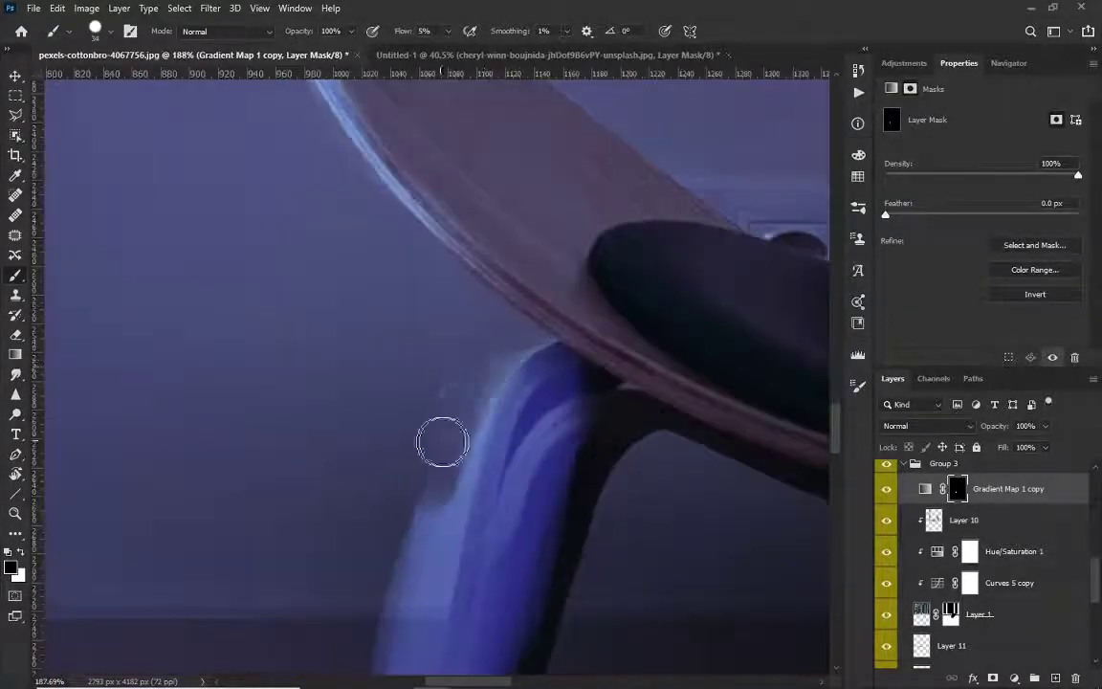
pyautogui.scroll(-3, 335, 364)
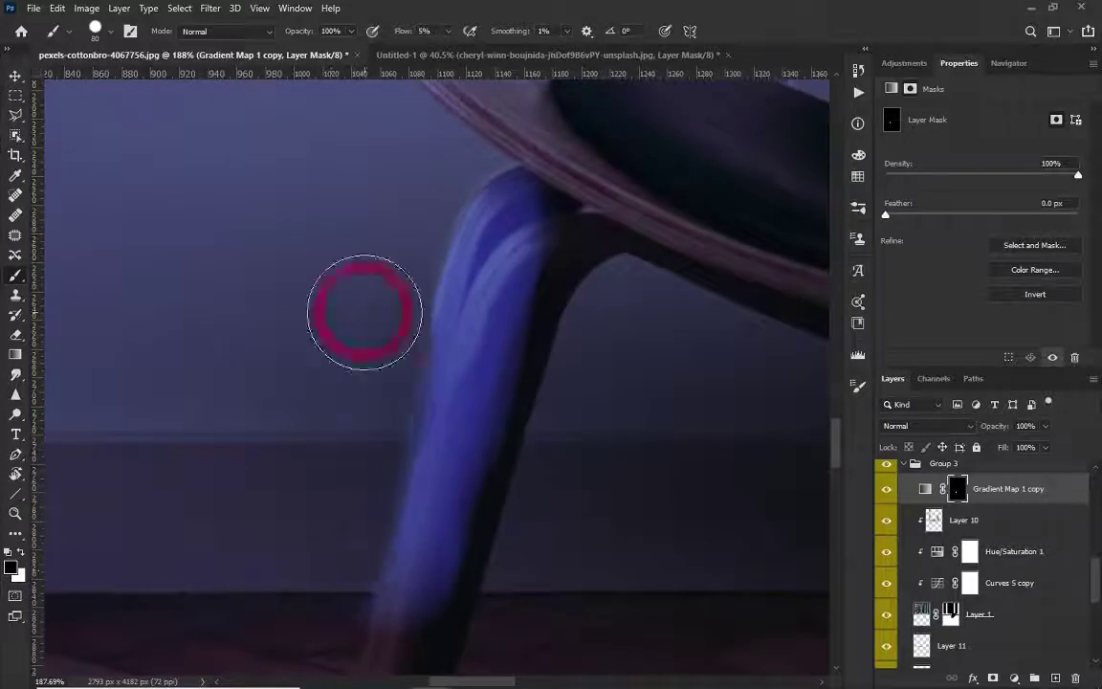
pyautogui.scroll(2, 431, 277)
pyautogui.scroll(-3, 483, 479)
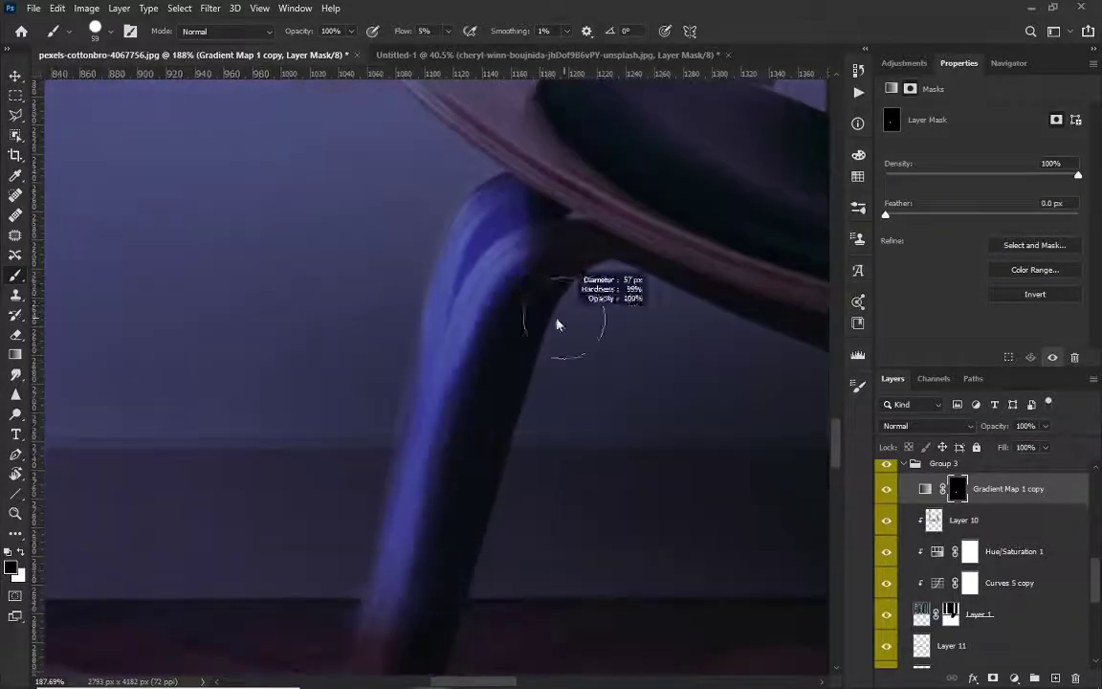
pyautogui.moveTo(532, 218); pyautogui.dragTo(471, 275)
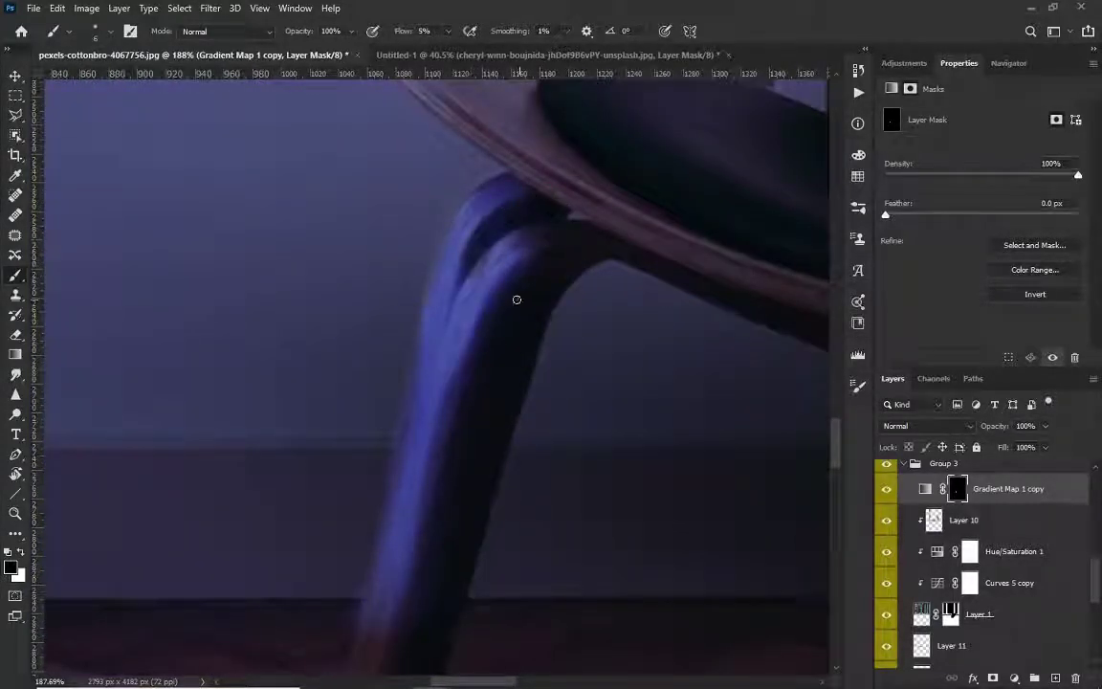
pyautogui.scroll(-2, 468, 228)
pyautogui.scroll(-2, 484, 256)
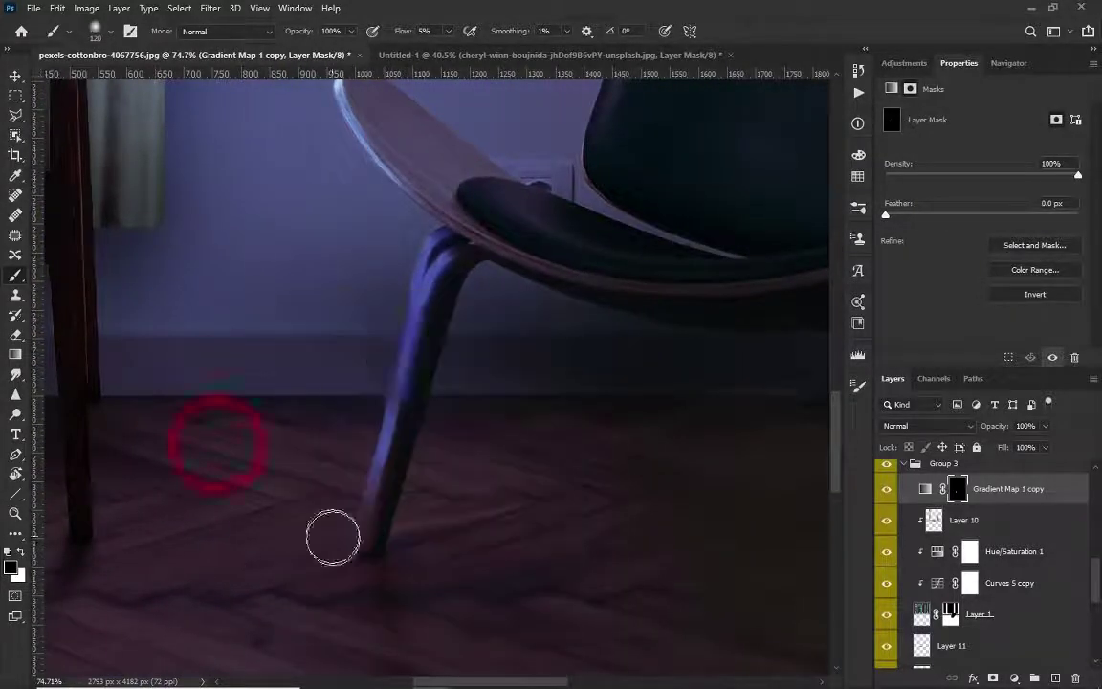
pyautogui.scroll(-2, 465, 283)
pyautogui.scroll(2, 374, 370)
pyautogui.scroll(3, 322, 462)
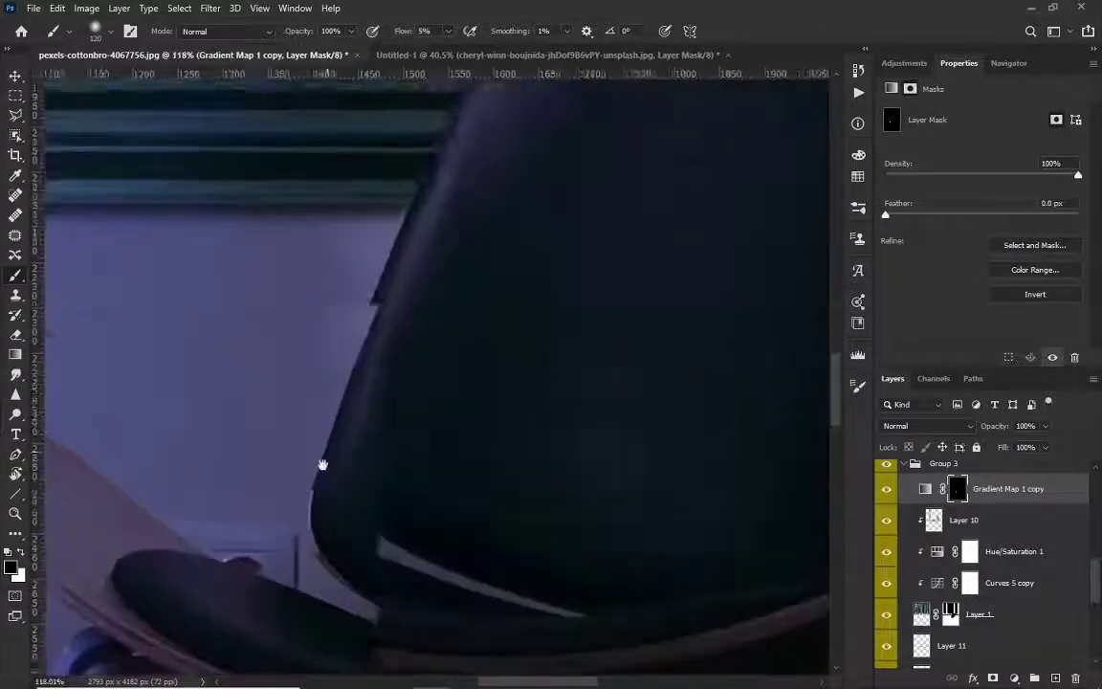
# Step: With a smaller soft brush, paint blue glow along the chair's backrest edge
pyautogui.rightClick(407, 210)
pyautogui.click(467, 364)
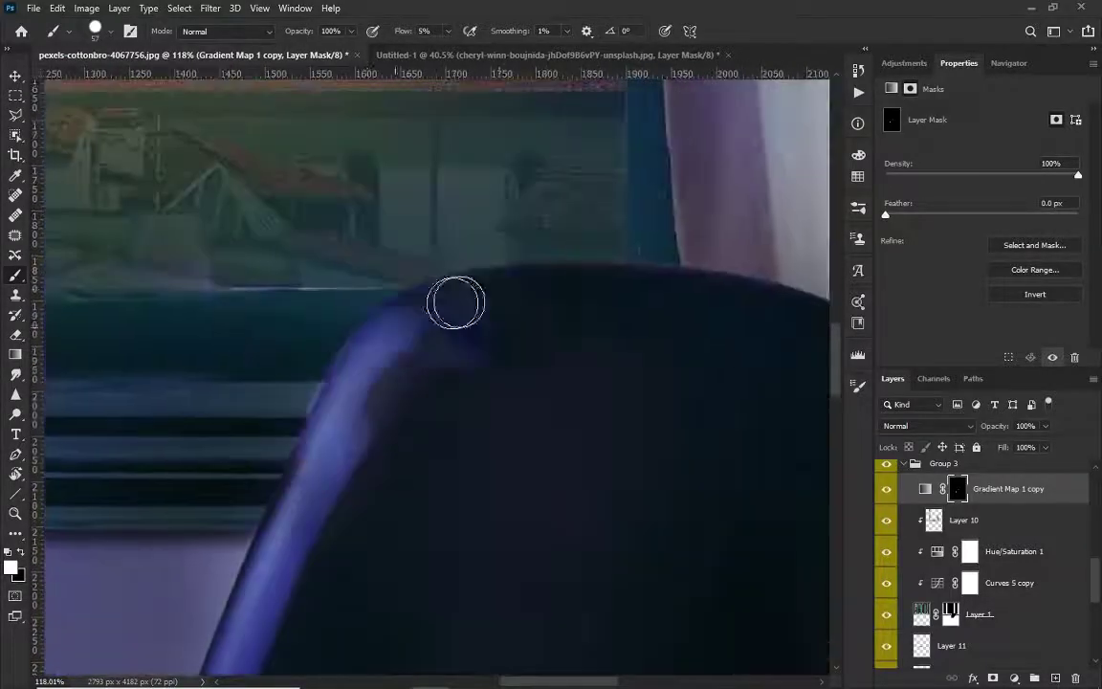
pyautogui.moveTo(455, 300)
pyautogui.mouseDown()
pyautogui.moveTo(525, 302)
pyautogui.moveTo(299, 519)
pyautogui.moveTo(273, 382)
pyautogui.mouseUp()
pyautogui.moveTo(249, 556); pyautogui.dragTo(229, 463)
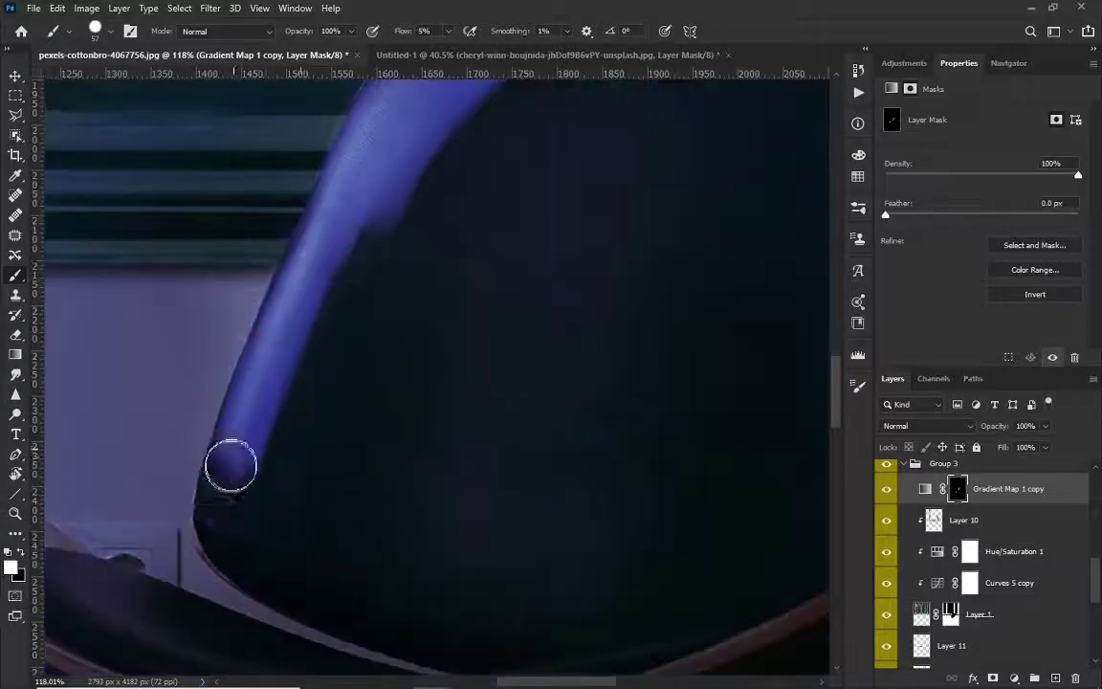
pyautogui.moveTo(345, 277); pyautogui.dragTo(332, 319)
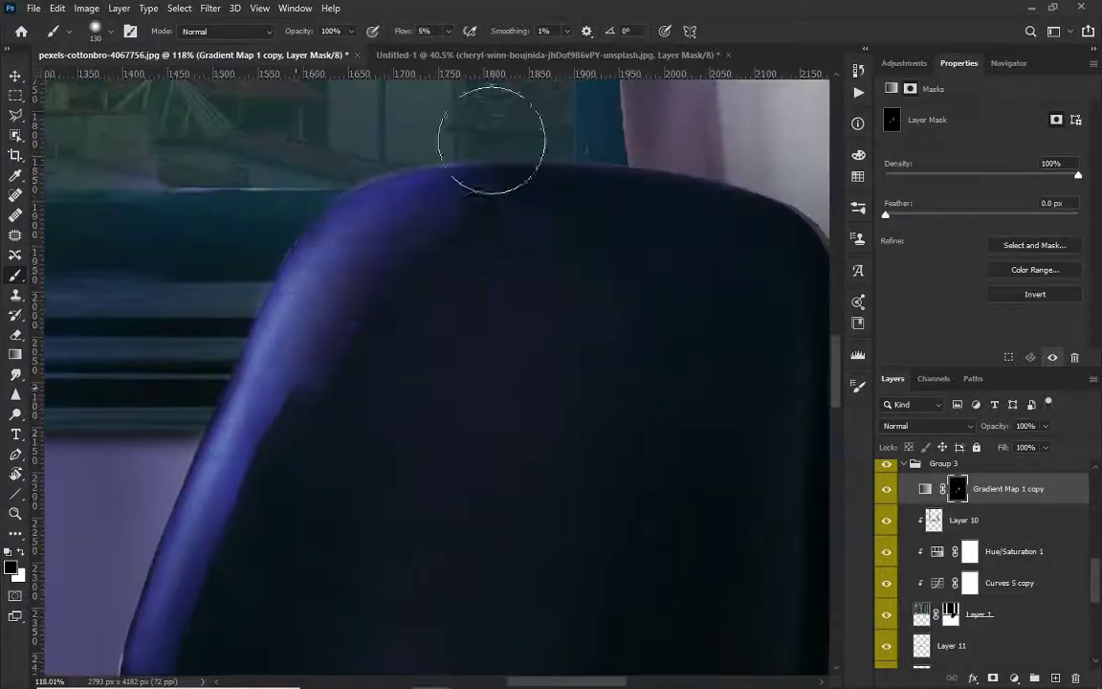
pyautogui.scroll(-3, 240, 440)
pyautogui.scroll(-3, 398, 303)
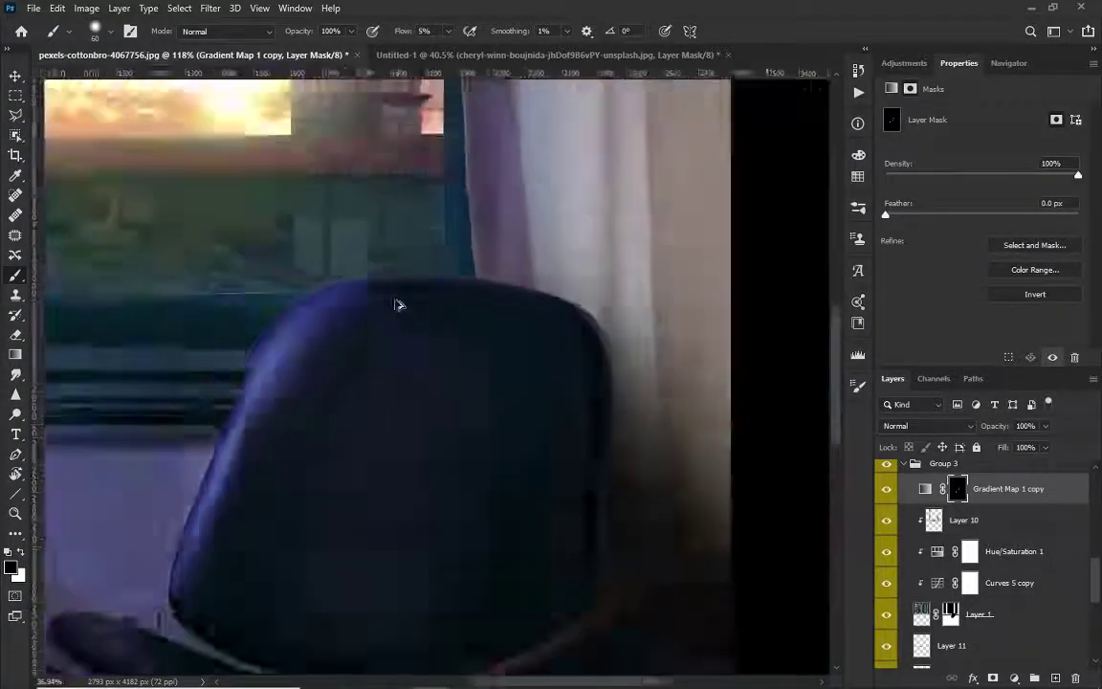
pyautogui.scroll(-2, 306, 268)
pyautogui.scroll(-3, 697, 554)
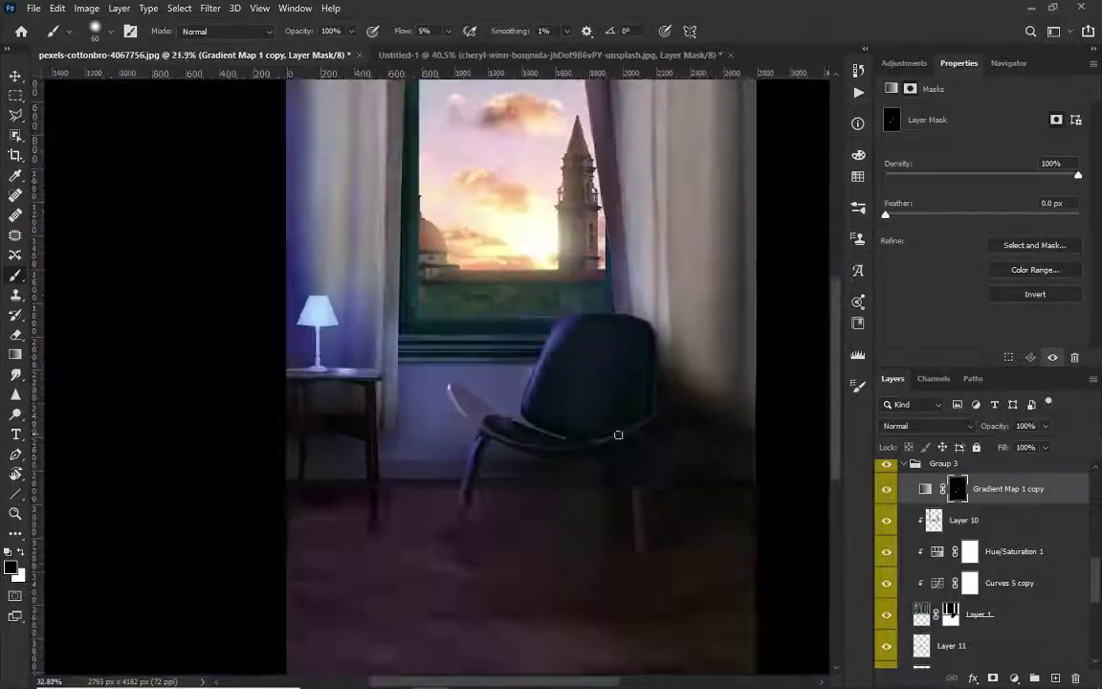
pyautogui.scroll(5, 615, 432)
# Step: Paint blue lamp light down the full length of the right chair leg
pyautogui.moveTo(605, 344); pyautogui.dragTo(613, 565)
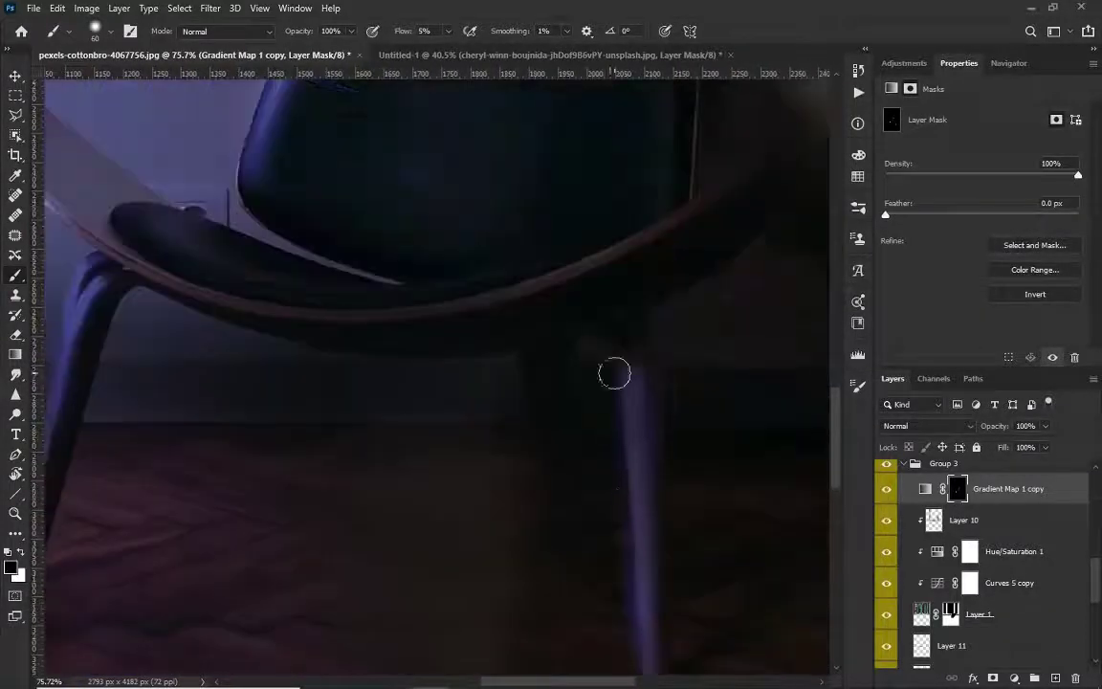
pyautogui.moveTo(605, 376); pyautogui.dragTo(616, 480)
pyautogui.scroll(-3, 615, 479)
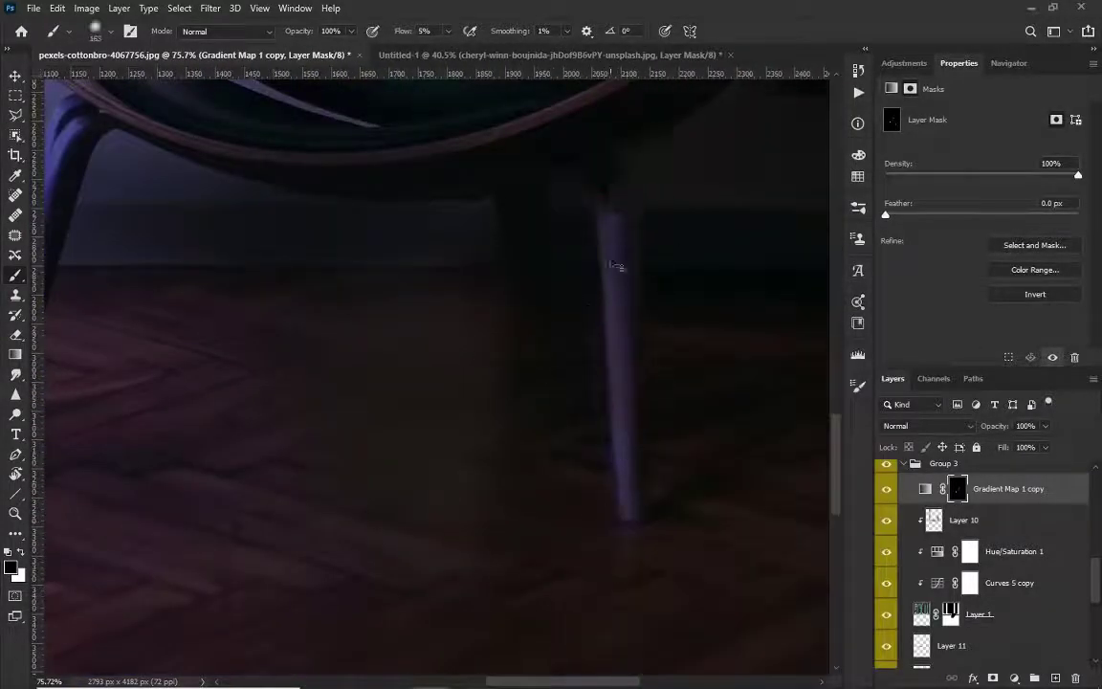
pyautogui.scroll(-3, 485, 553)
pyautogui.scroll(-2, 406, 534)
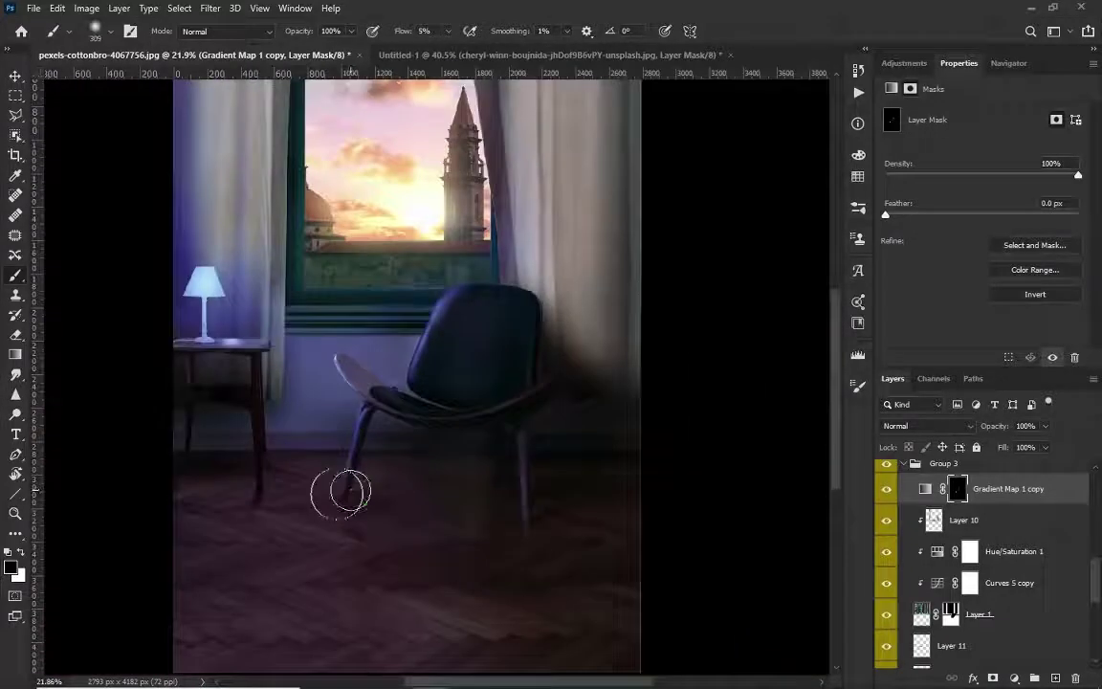
pyautogui.scroll(-3, 341, 494)
pyautogui.scroll(2, 313, 492)
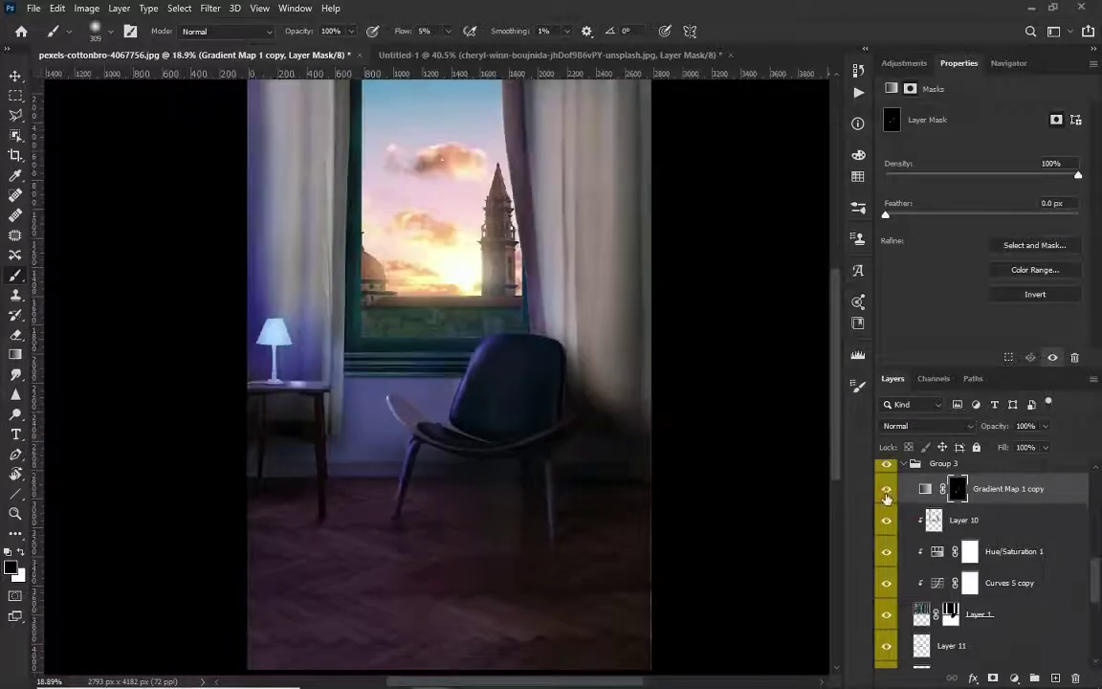
pyautogui.scroll(2, 986, 574)
# Step: Collapse Group 3, expand Group 5 and select the Color Fill 1 layer
pyautogui.click(903, 559)
pyautogui.scroll(1, 550, 473)
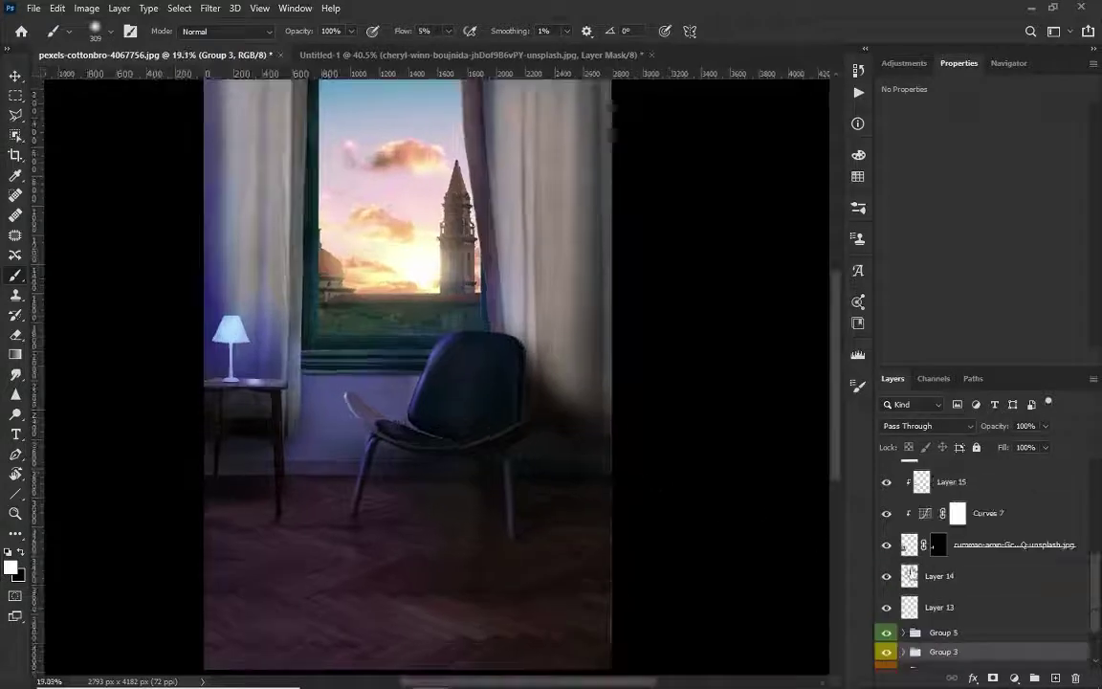
pyautogui.scroll(3, 905, 529)
pyautogui.scroll(-3, 905, 530)
pyautogui.scroll(-2, 905, 545)
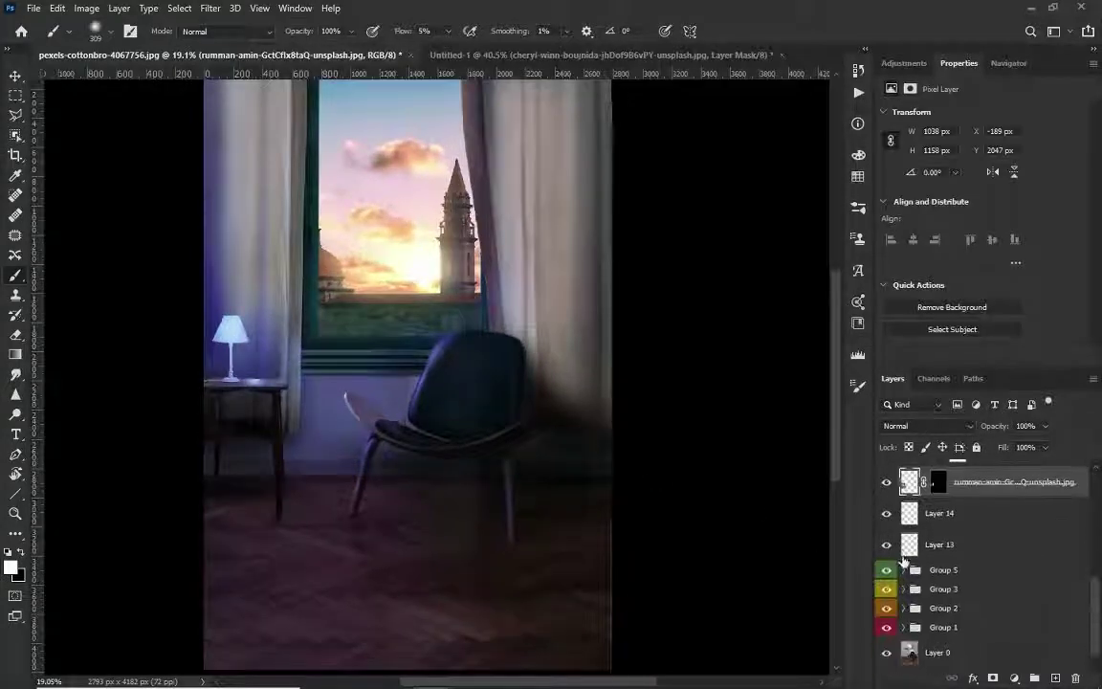
pyautogui.click(904, 571)
pyautogui.click(968, 528)
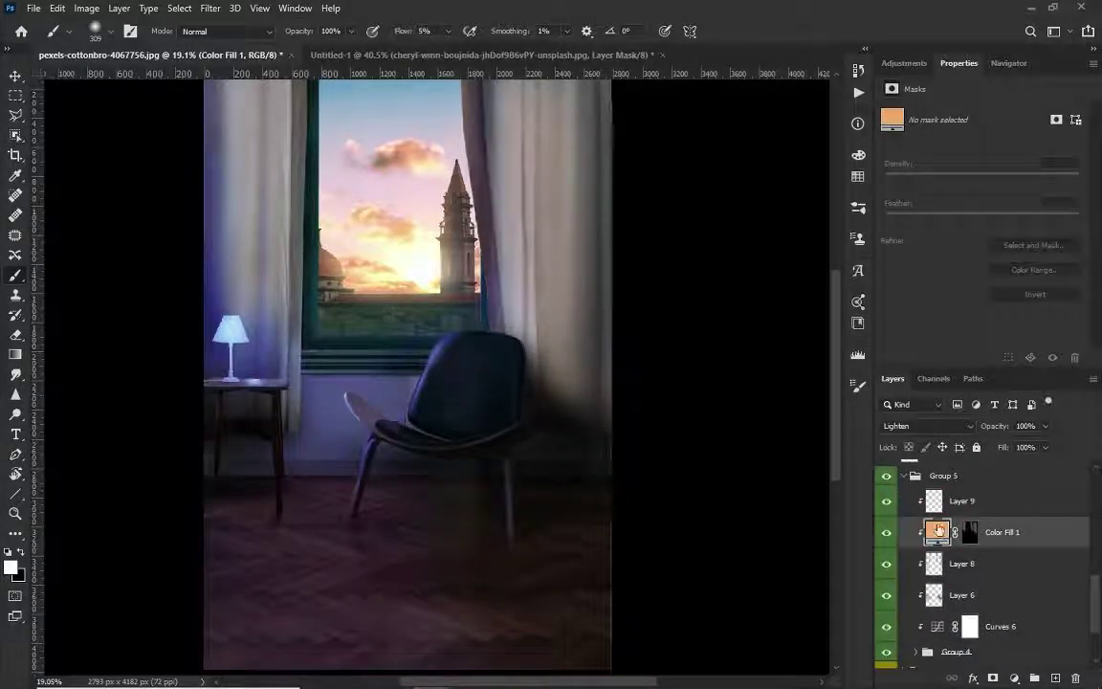
# Step: Change Color Fill 1's colour to a bright saturated orange, #f98038
pyautogui.doubleClick(937, 532)
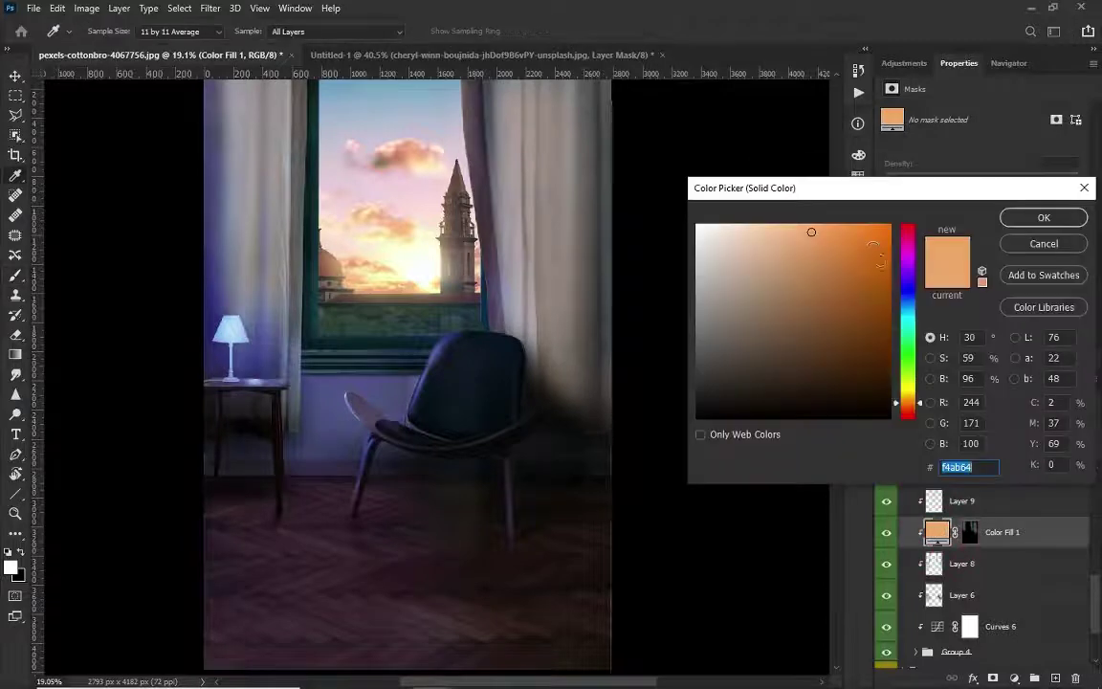
pyautogui.click(914, 413)
pyautogui.moveTo(914, 413); pyautogui.dragTo(905, 414)
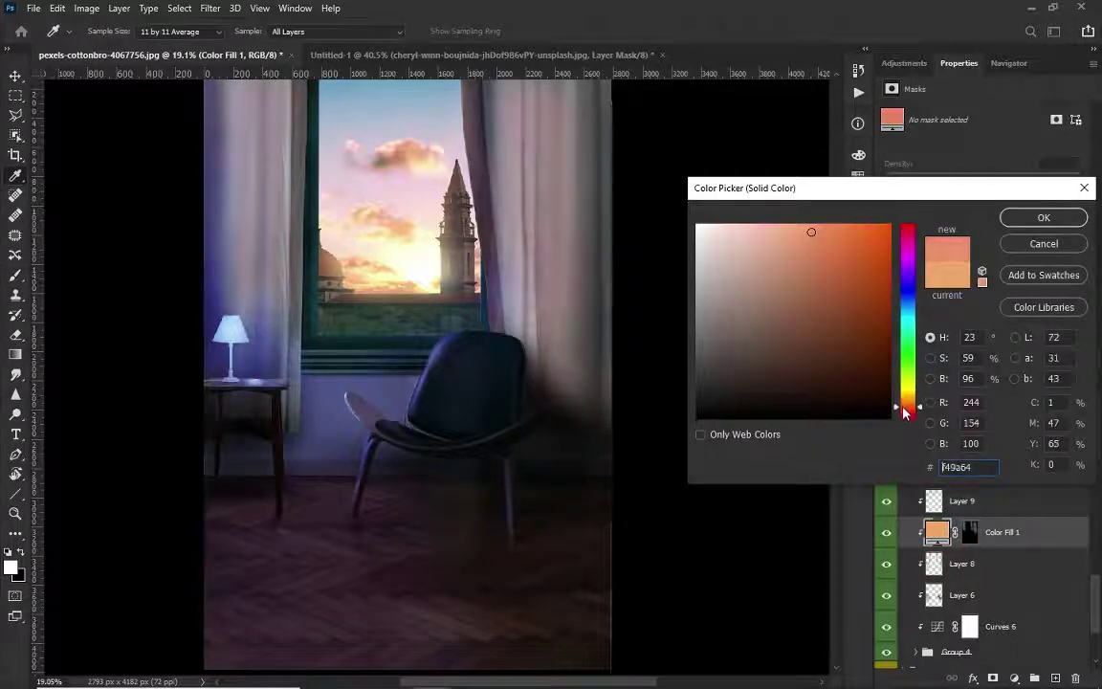
pyautogui.click(857, 261)
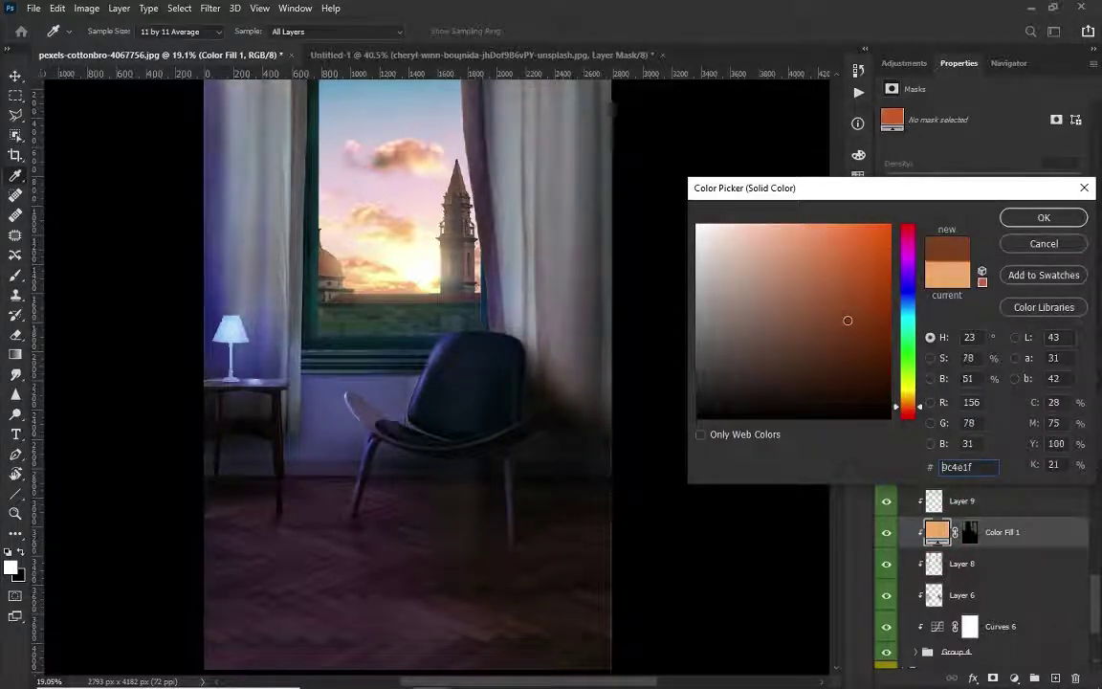
pyautogui.moveTo(875, 232); pyautogui.dragTo(847, 228)
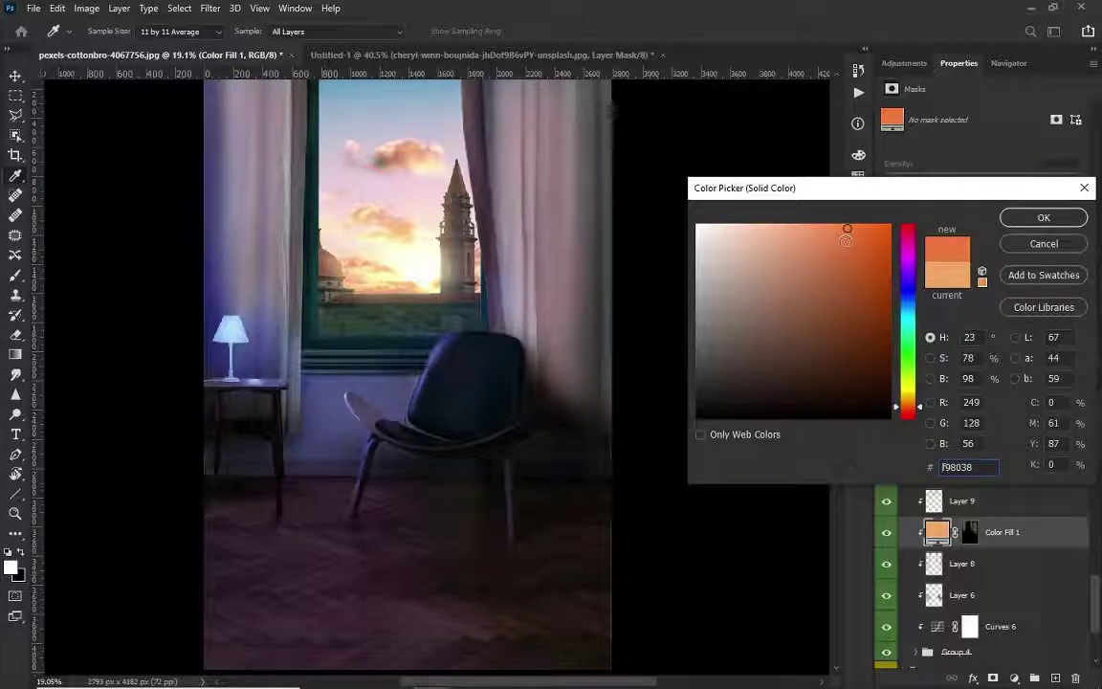
pyautogui.click(1018, 217)
# Step: Target the Color Fill 1 mask with a large Brush set to paint black
pyautogui.press('b')
pyautogui.click(971, 532)
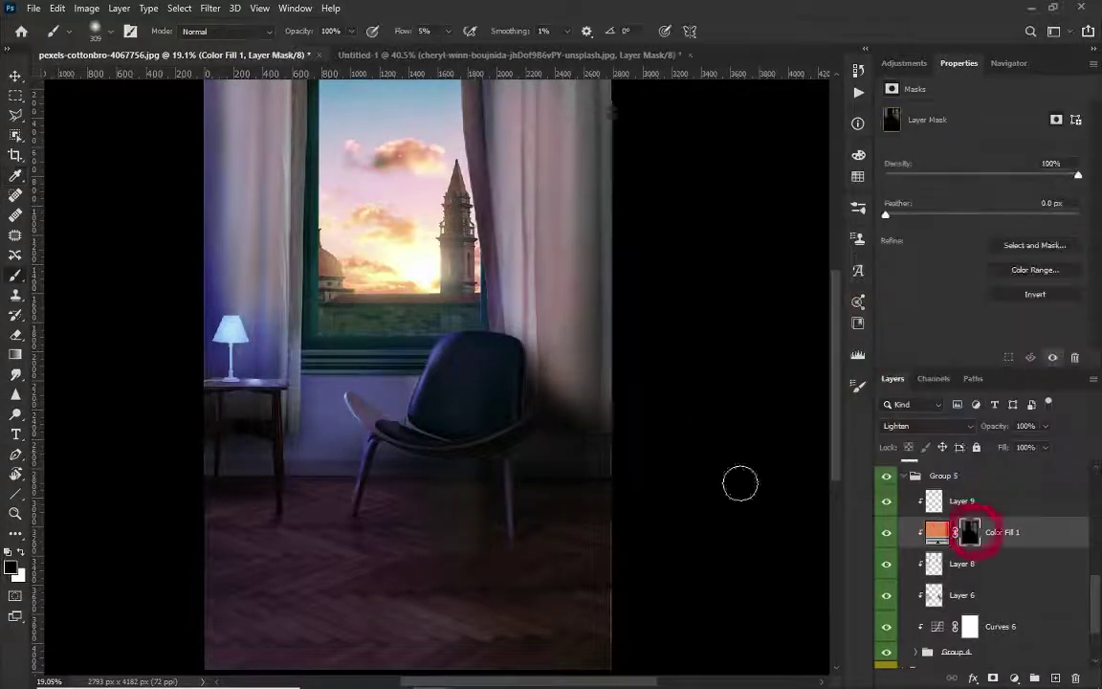
pyautogui.press('x')
pyautogui.press(']')
pyautogui.press(']')
pyautogui.press(']')
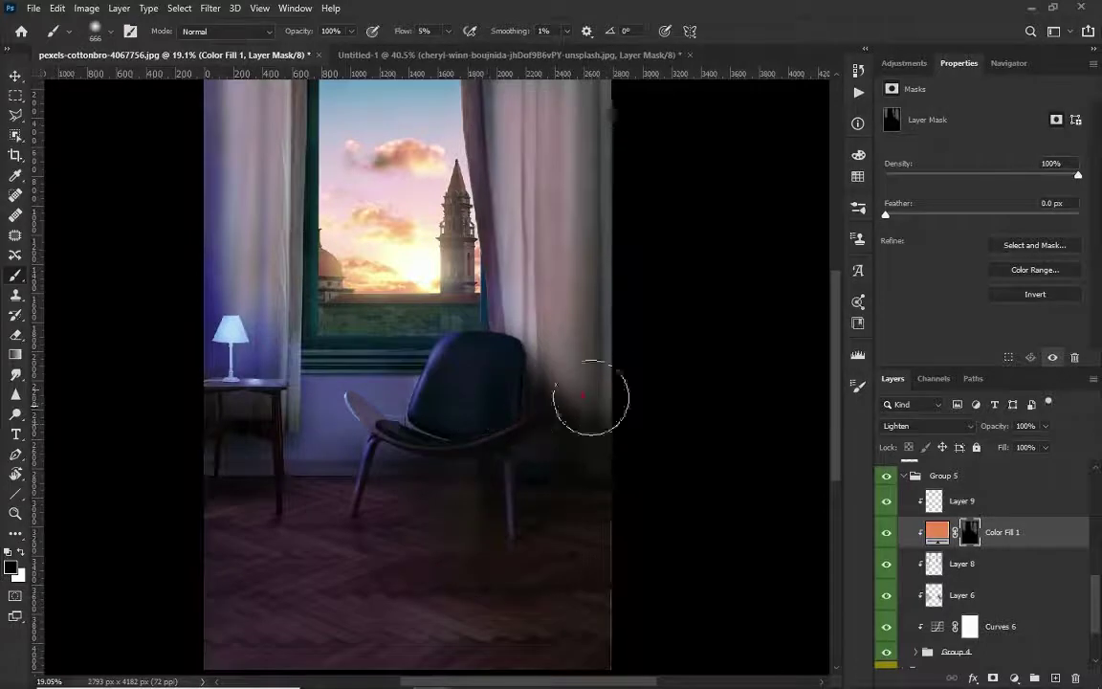
# Step: Collapse Group 5 and toggle a layer to compare the curtains' brightness, then select Layer 13
pyautogui.click(906, 476)
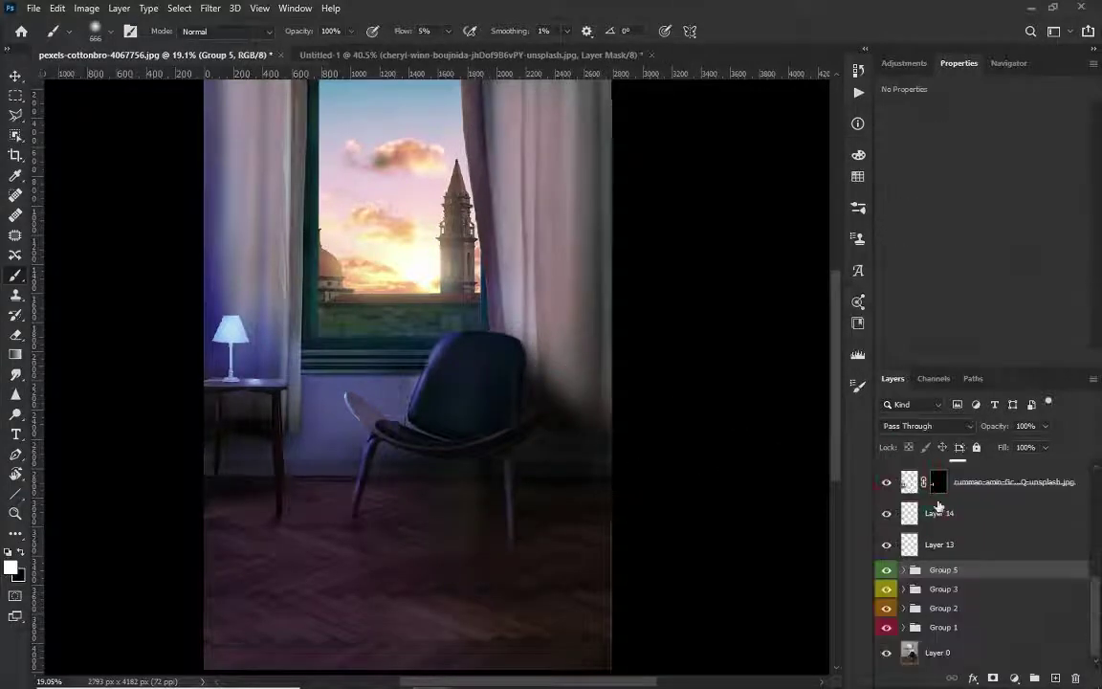
pyautogui.click(998, 483)
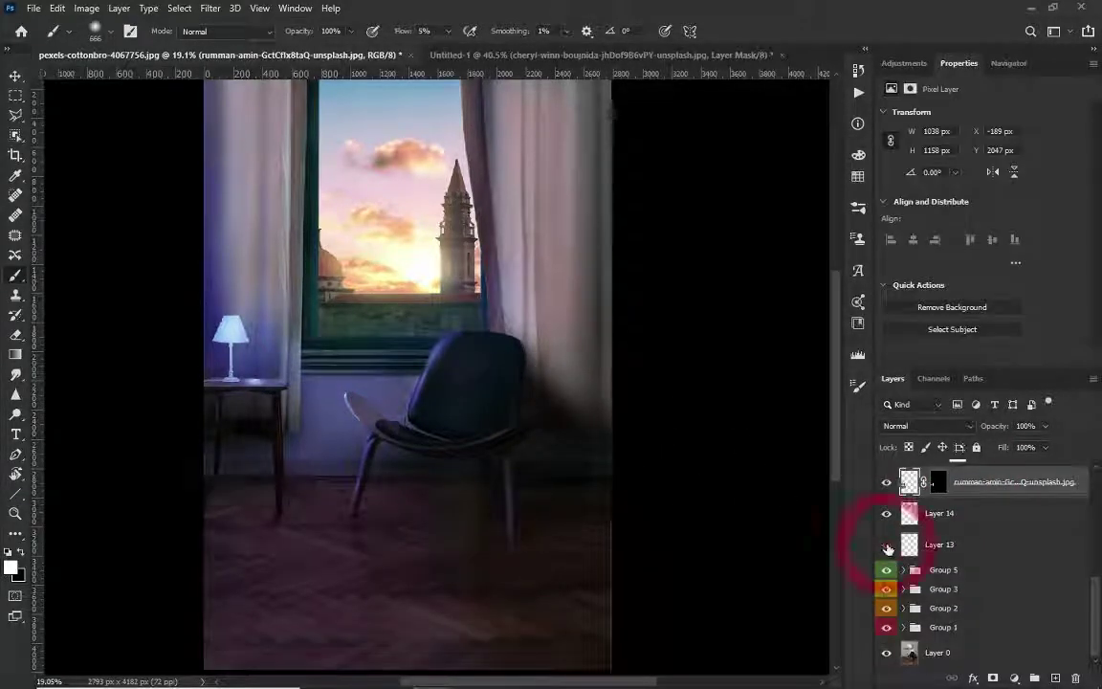
pyautogui.click(888, 544)
pyautogui.scroll(3, 925, 538)
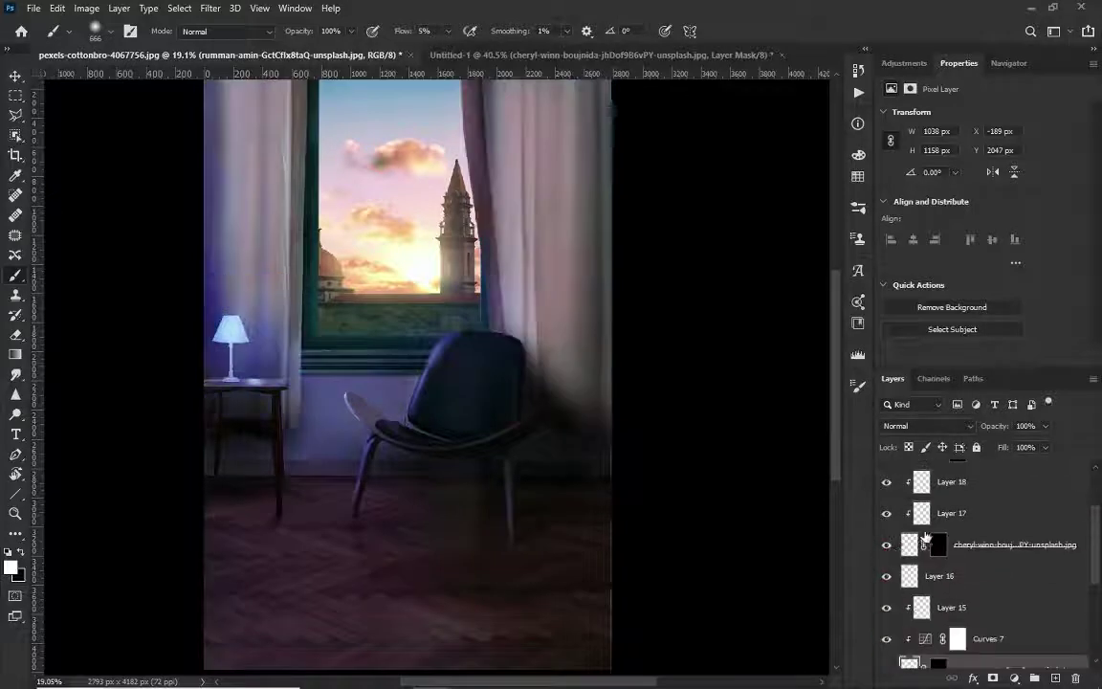
pyautogui.scroll(-2, 926, 539)
pyautogui.click(948, 576)
pyautogui.scroll(5, 957, 555)
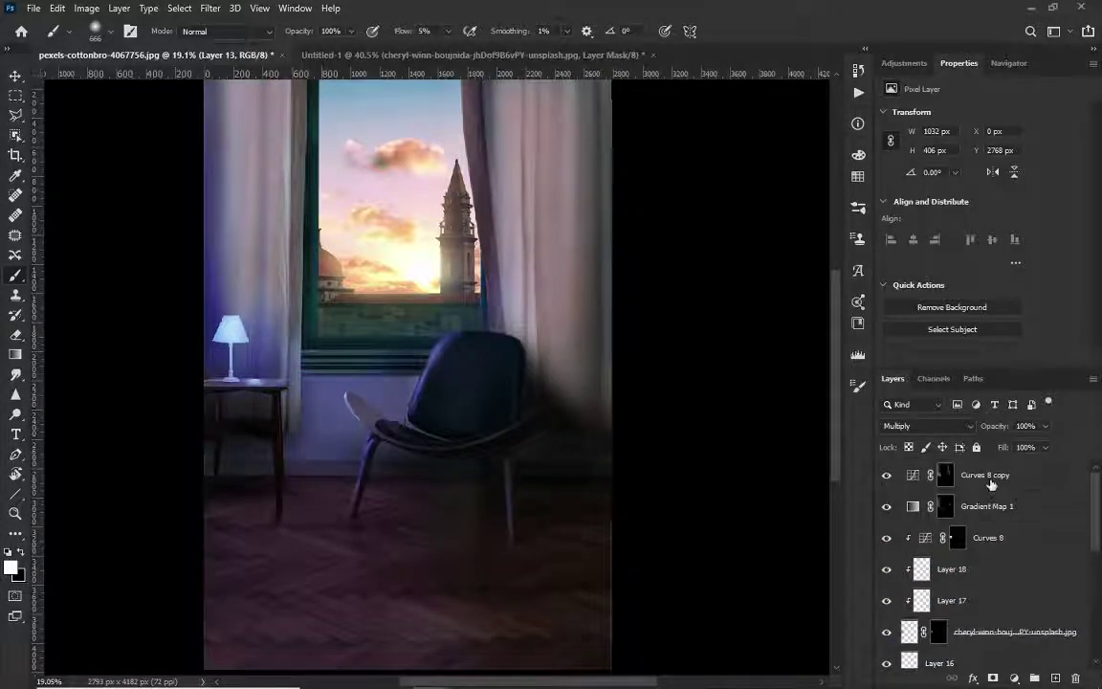
# Step: Give Group 6 a colour label, select its Curves 8 copy, and switch to Untitled-1
pyautogui.rightClick(991, 485)
pyautogui.click(927, 488)
pyautogui.rightClick(888, 472)
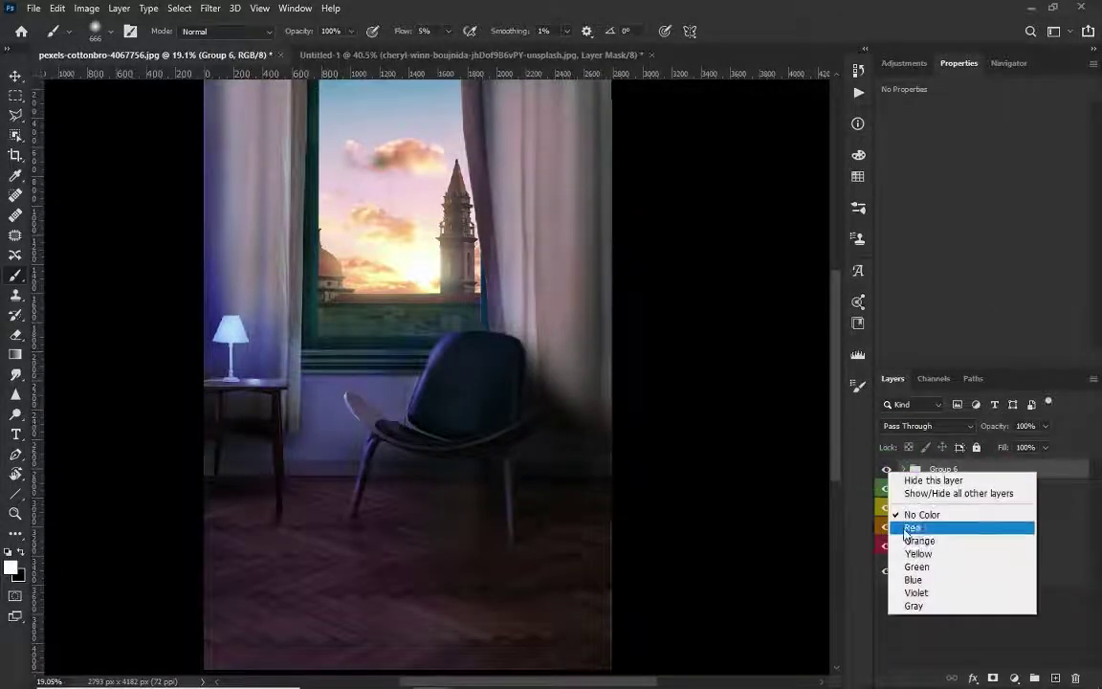
pyautogui.click(910, 580)
pyautogui.click(903, 469)
pyautogui.click(995, 494)
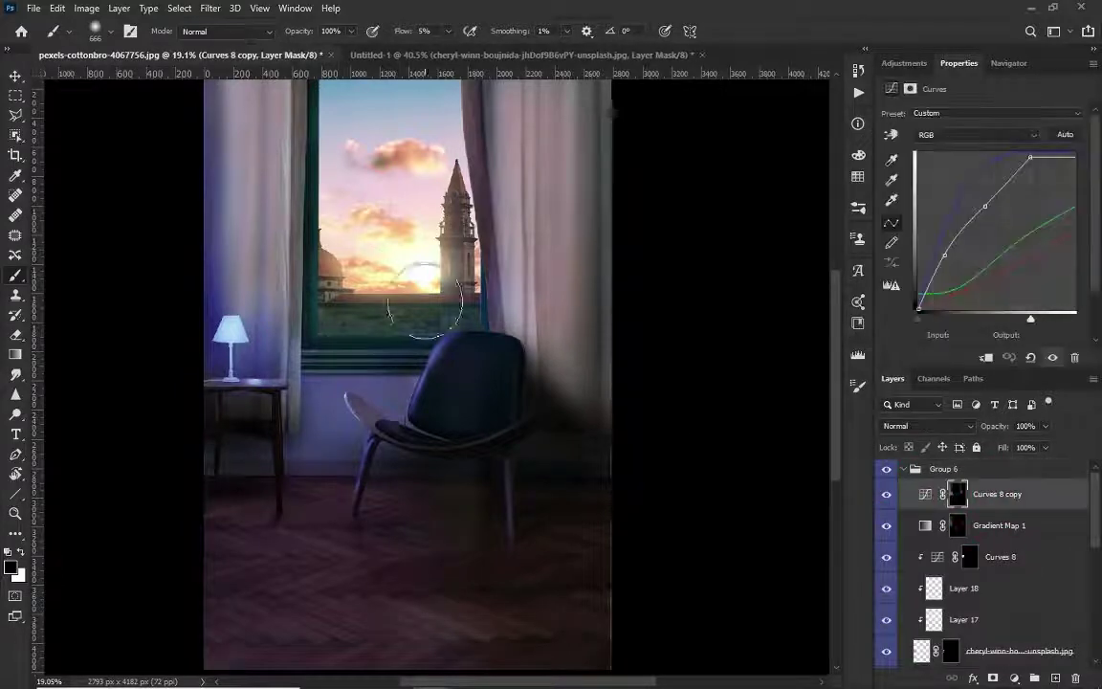
pyautogui.scroll(3, 428, 287)
pyautogui.click(461, 56)
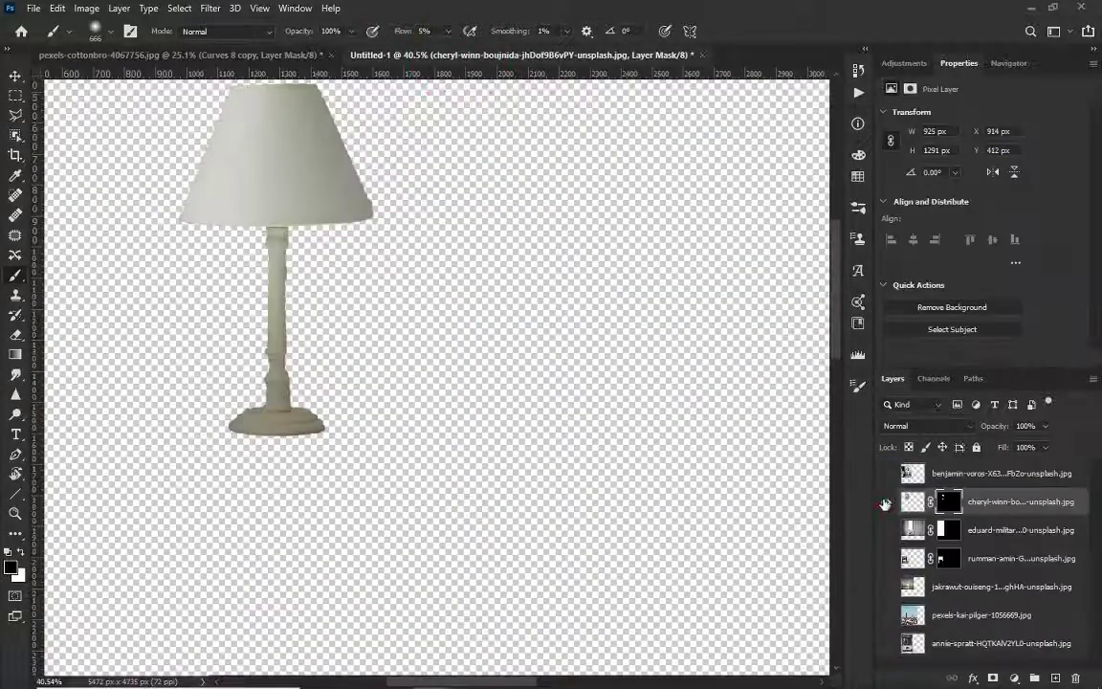
# Step: Hide the lamp layer and show and select the clock photo layer
pyautogui.click(885, 503)
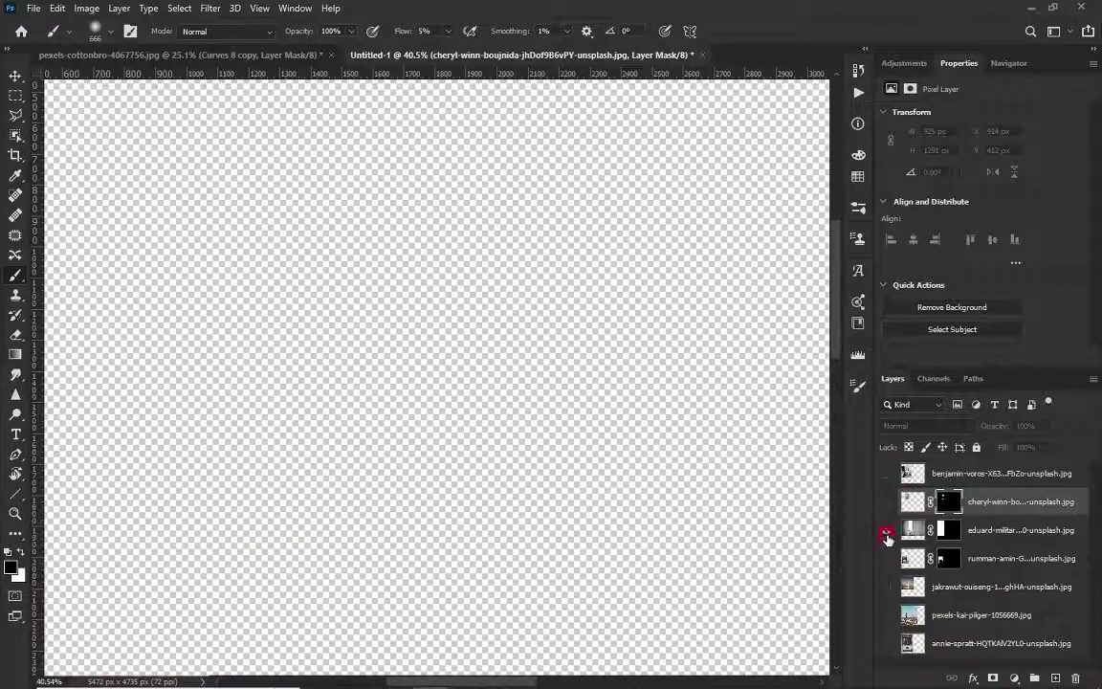
pyautogui.hotkey('ctrl', '-')
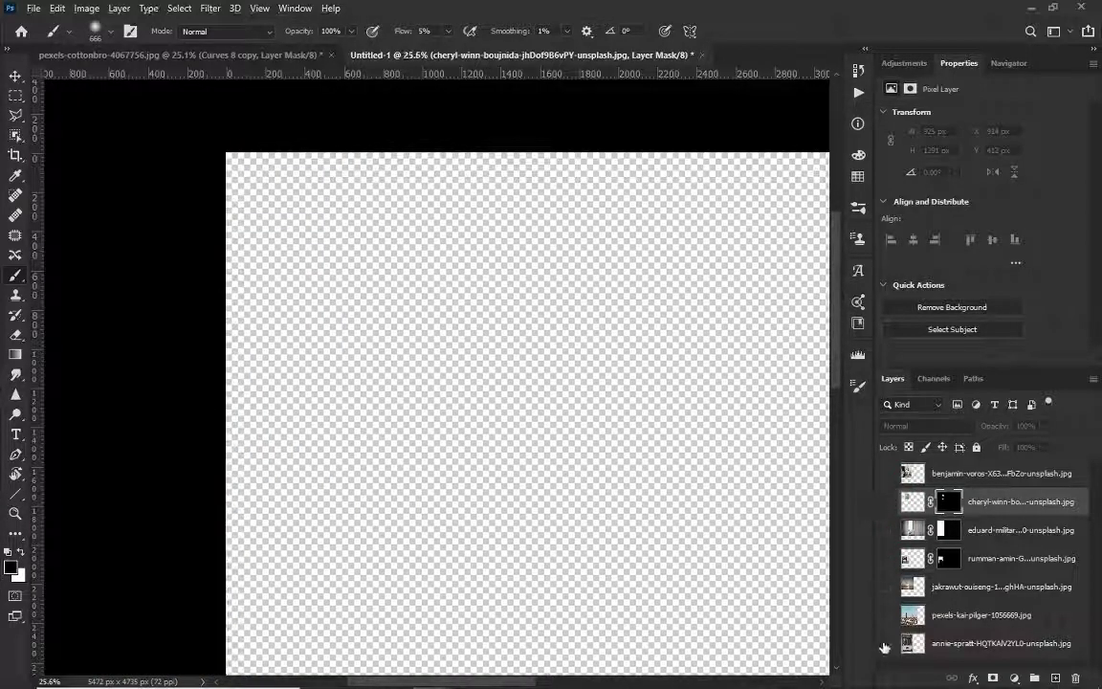
pyautogui.click(885, 643)
pyautogui.click(886, 473)
pyautogui.click(885, 643)
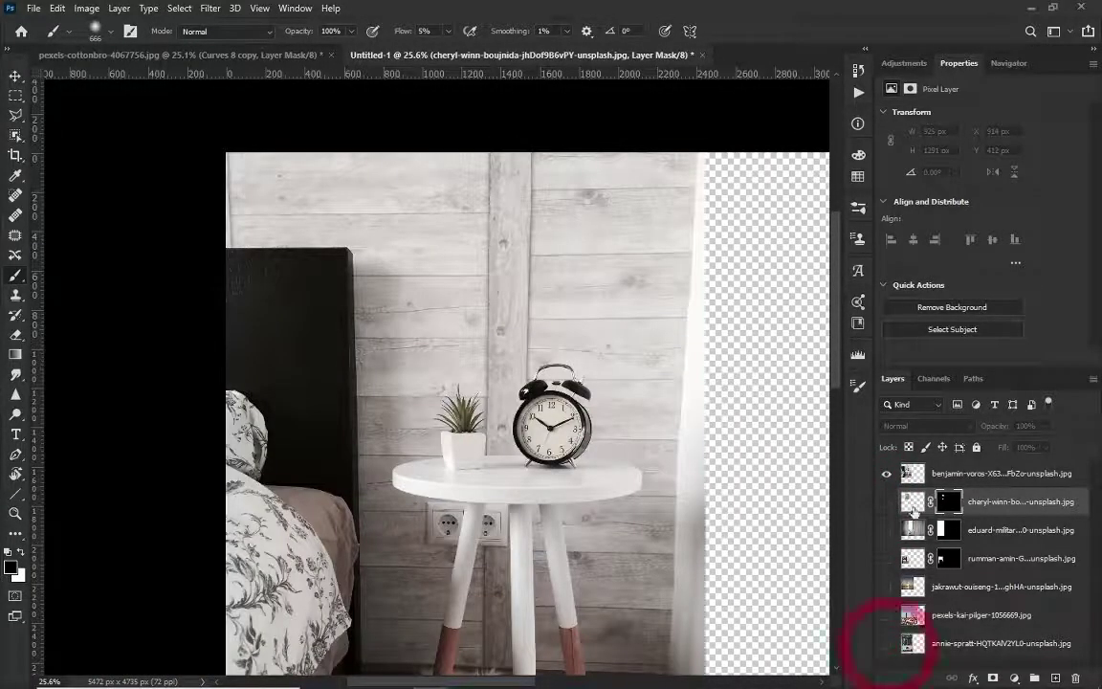
pyautogui.click(995, 473)
pyautogui.scroll(5, 697, 436)
# Step: Isolate the alarm clock by deleting around it and masking it with Object Selection
pyautogui.press('m')
pyautogui.moveTo(439, 516); pyautogui.dragTo(508, 525)
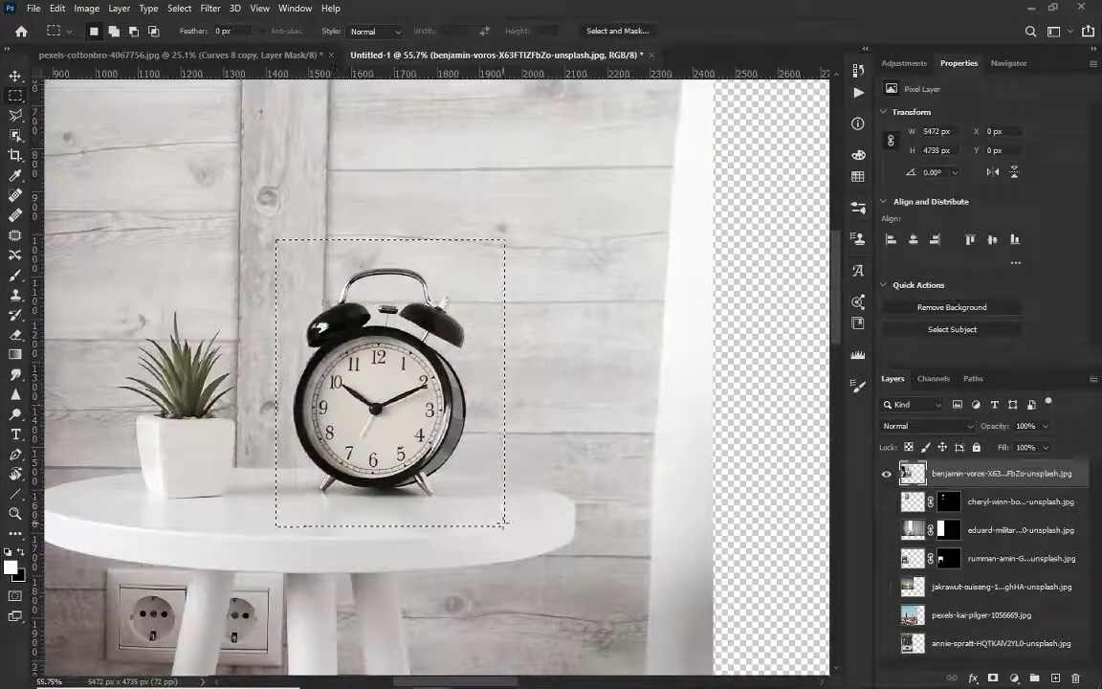
pyautogui.hotkey('ctrl', 'shift', 'i')
pyautogui.press('Delete')
pyautogui.hotkey('ctrl', 'd')
pyautogui.press('w')
pyautogui.moveTo(300, 278); pyautogui.dragTo(469, 301)
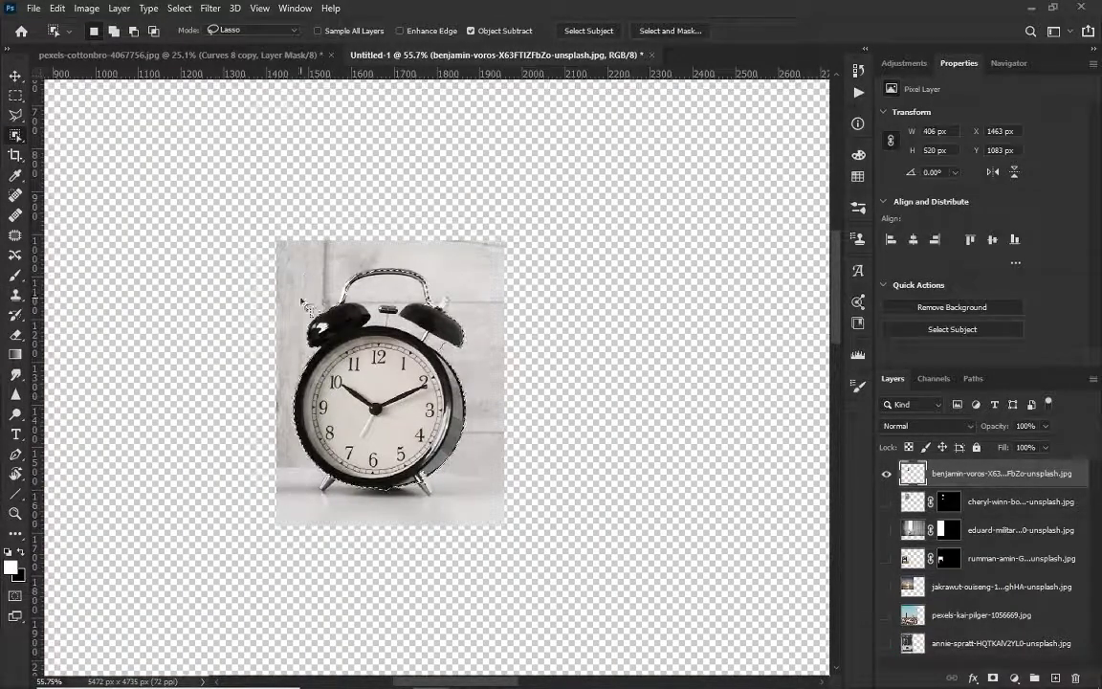
pyautogui.click(993, 678)
# Step: Move the clock into the room composite and scale it down onto the side table
pyautogui.moveTo(383, 383)
pyautogui.mouseDown()
pyautogui.moveTo(393, 381)
pyautogui.moveTo(227, 342)
pyautogui.moveTo(219, 383)
pyautogui.mouseUp()
pyautogui.hotkey('ctrl', 't')
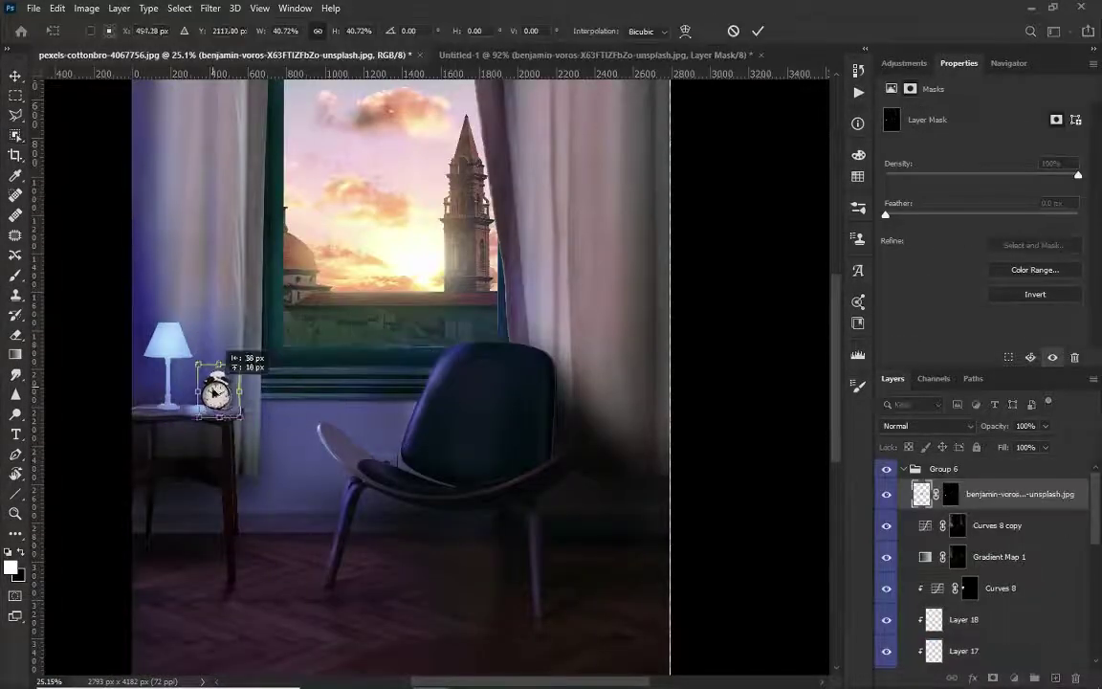
pyautogui.scroll(3, 218, 383)
pyautogui.scroll(2, 218, 382)
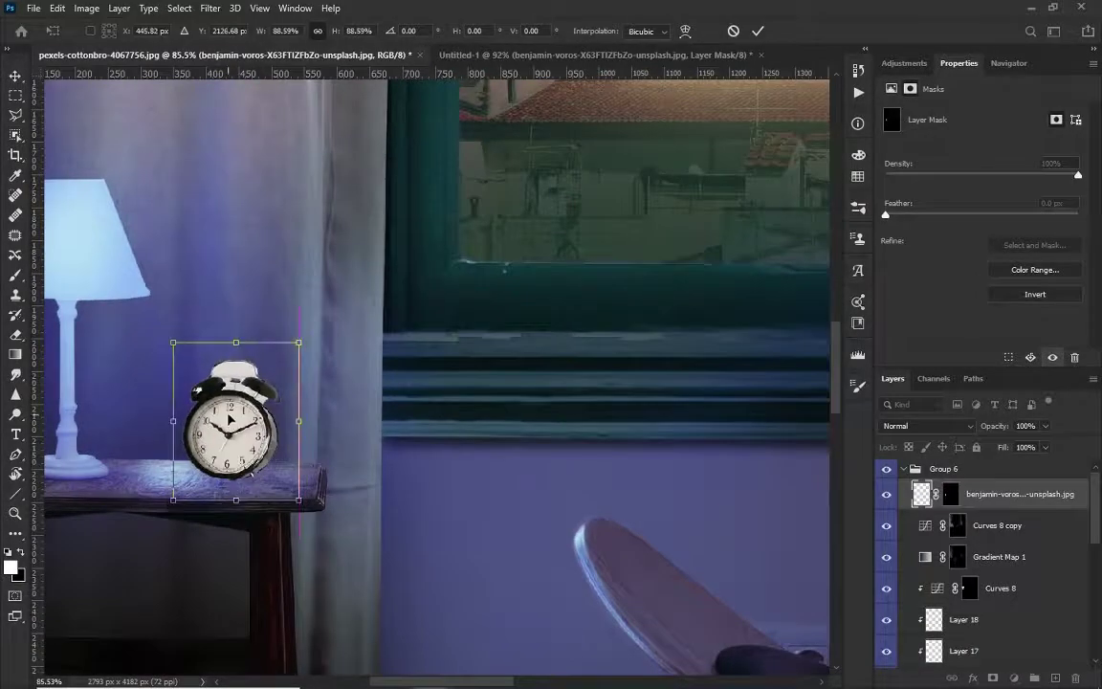
pyautogui.press('Return')
pyautogui.scroll(3, 201, 455)
pyautogui.press('b')
pyautogui.scroll(2, 201, 455)
pyautogui.scroll(1, 201, 455)
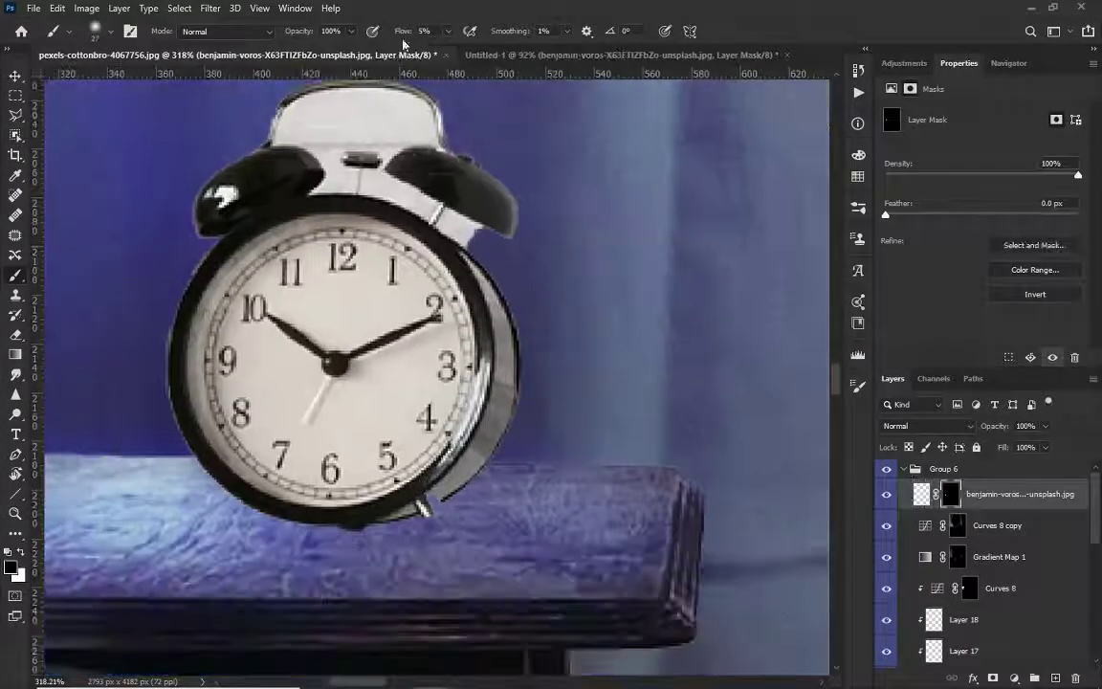
# Step: Paint black on the clock mask to hide the wall along its top, between the bells and inside the handle
pyautogui.scroll(2, 382, 306)
pyautogui.press('w')
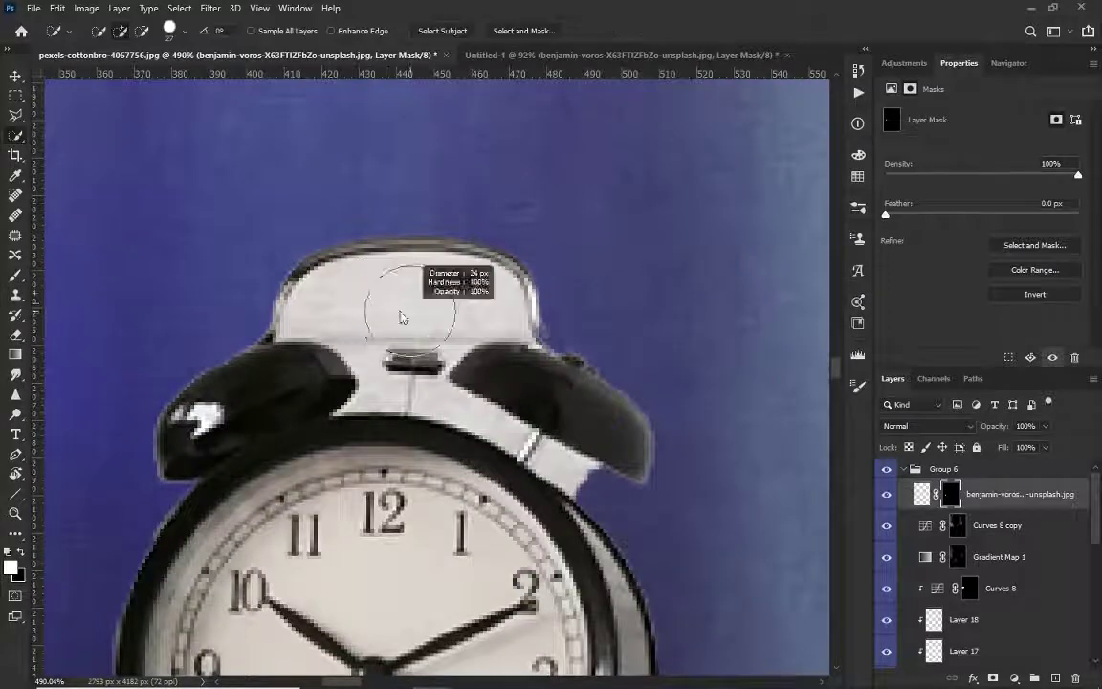
pyautogui.press('b')
pyautogui.scroll(1, 279, 321)
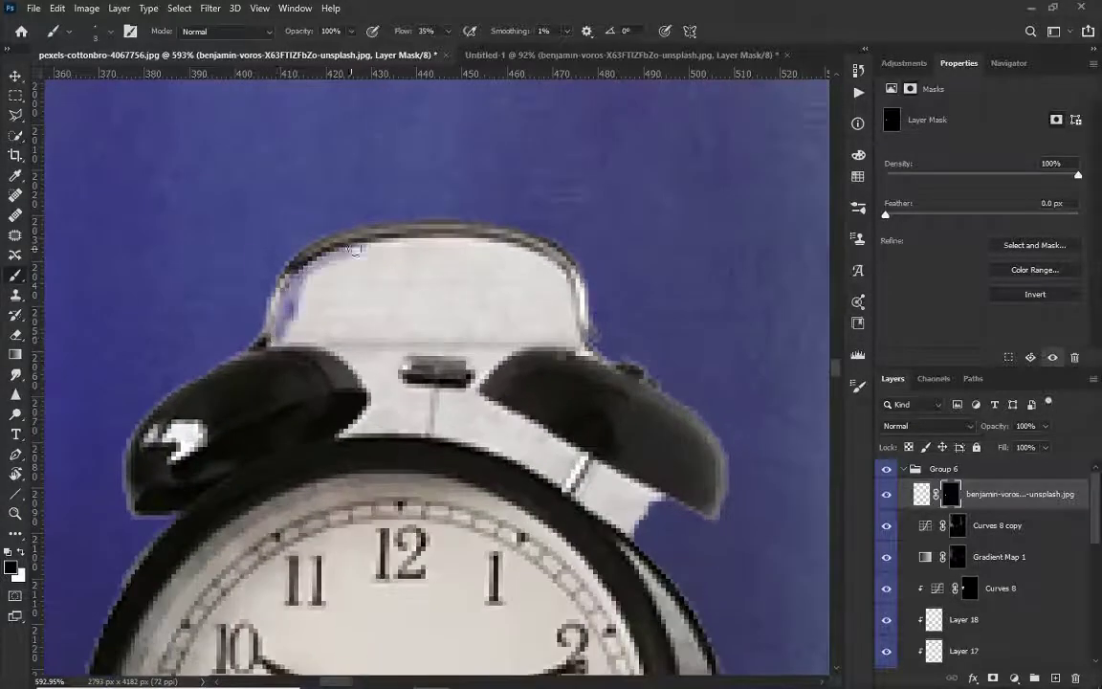
pyautogui.moveTo(354, 249); pyautogui.dragTo(458, 246)
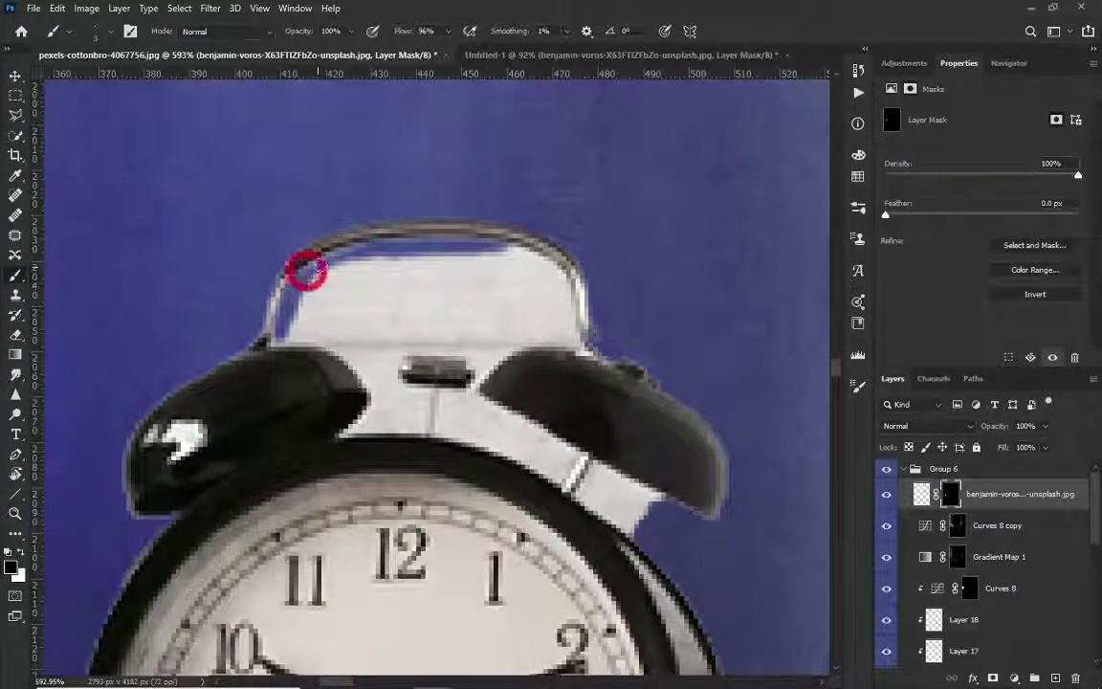
pyautogui.moveTo(568, 304); pyautogui.dragTo(546, 343)
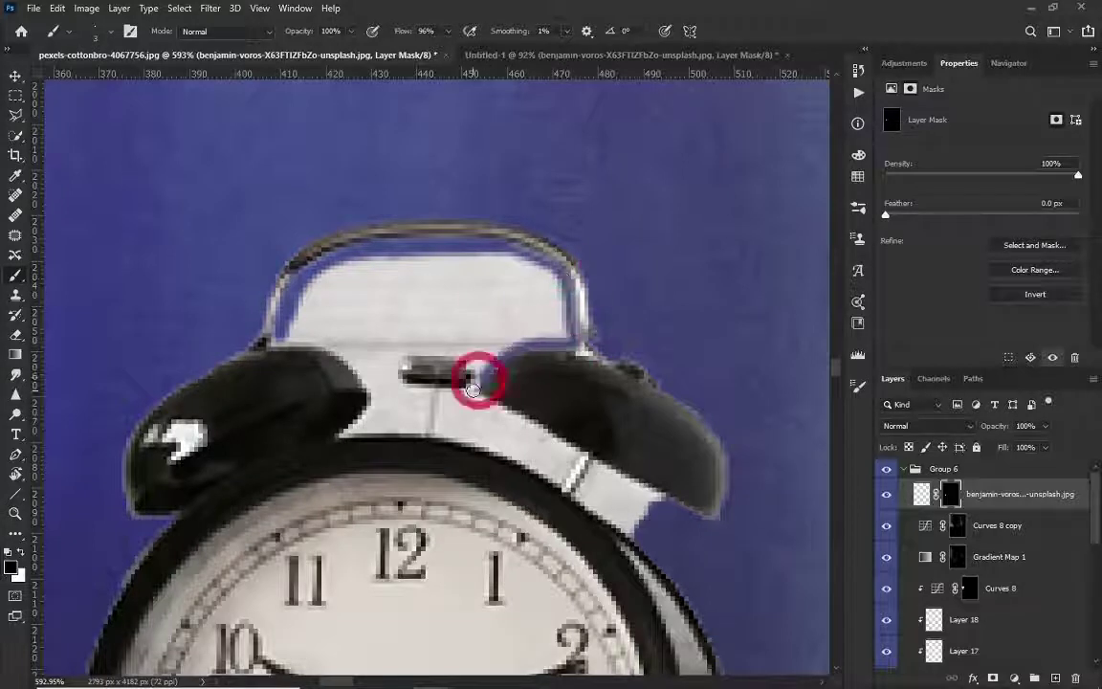
pyautogui.moveTo(446, 434); pyautogui.dragTo(552, 477)
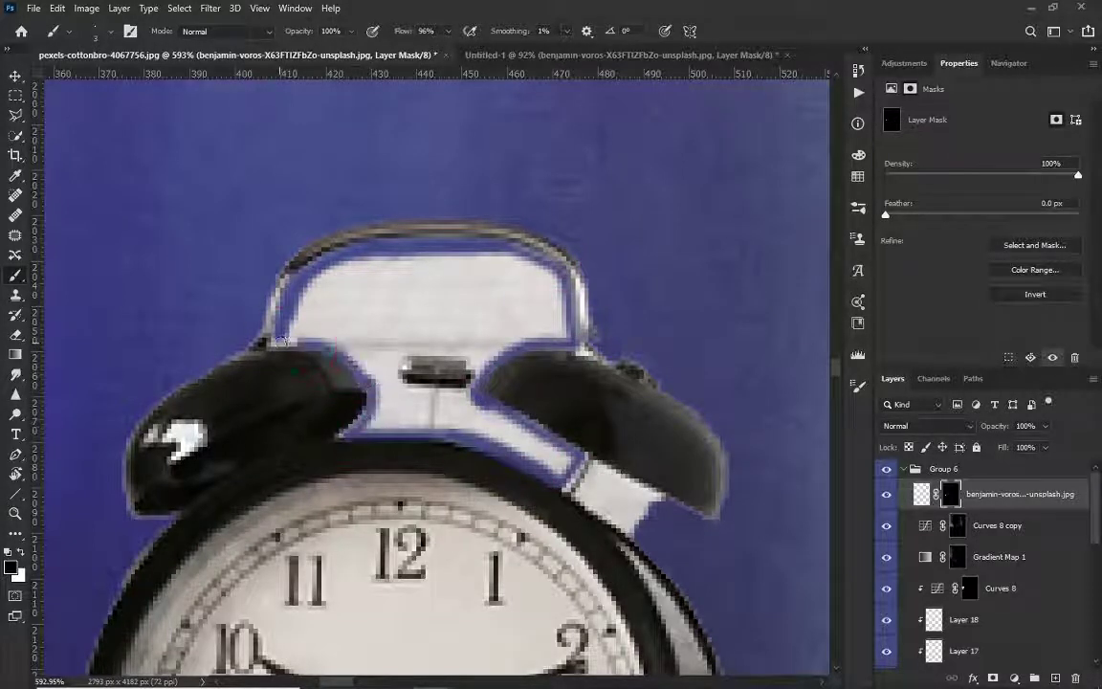
pyautogui.moveTo(300, 322); pyautogui.dragTo(505, 443)
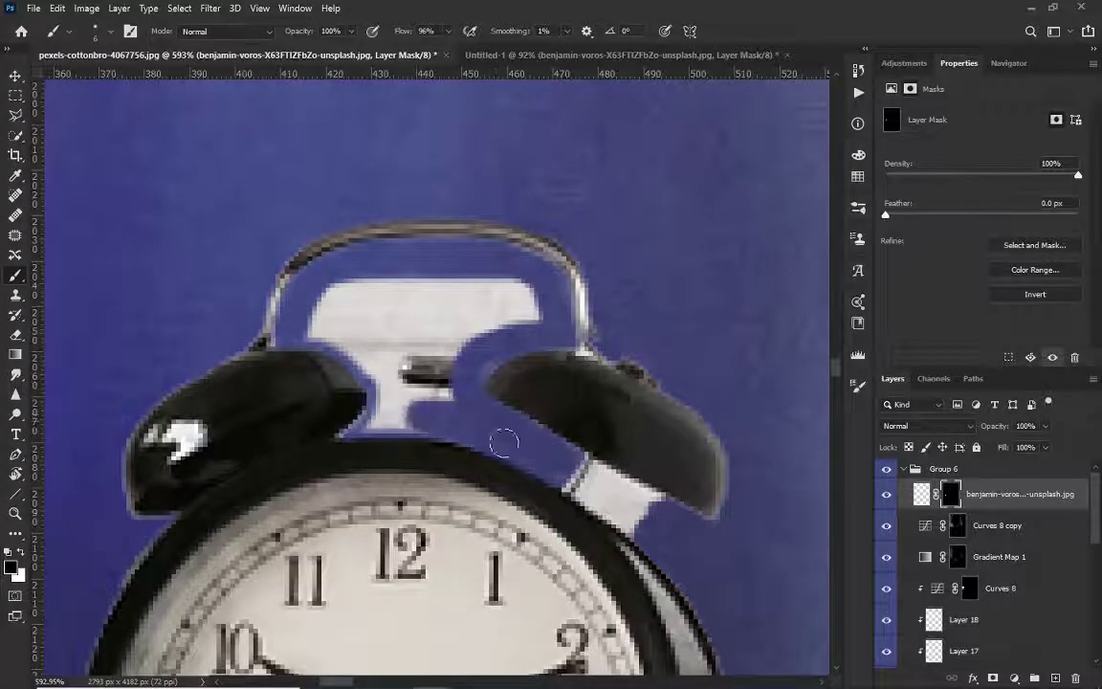
pyautogui.moveTo(373, 429); pyautogui.dragTo(270, 333)
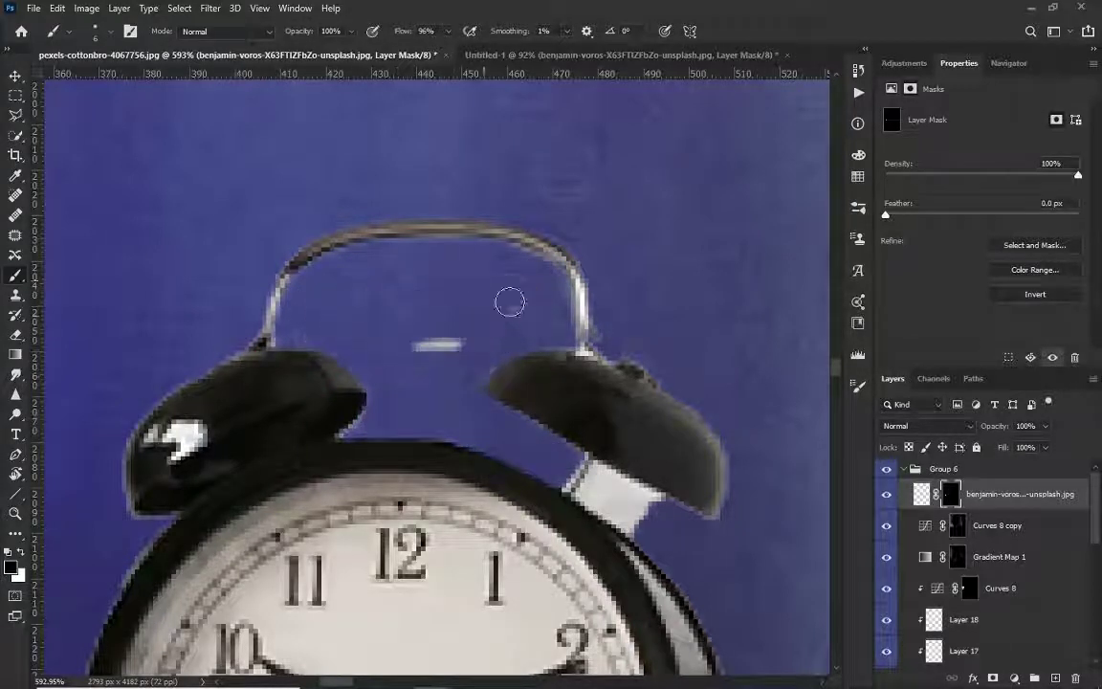
# Step: With a smaller brush painting white, restore the clock's left leg in the mask
pyautogui.press('x')
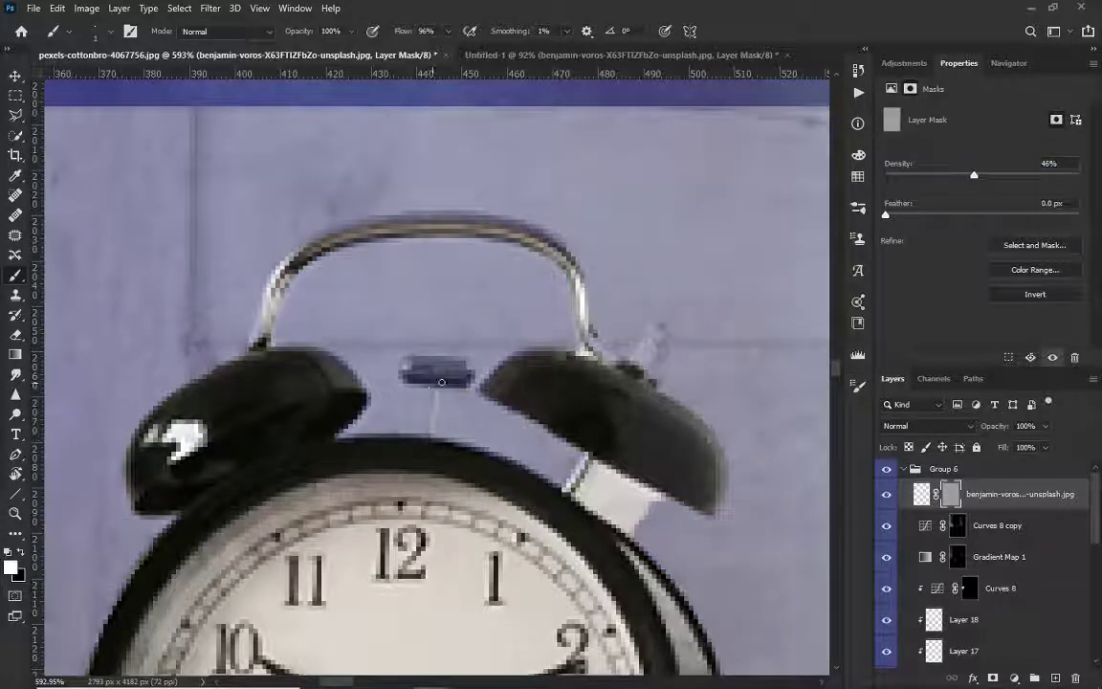
pyautogui.hotkey('ctrl', 'z')
pyautogui.rightClick(368, 305)
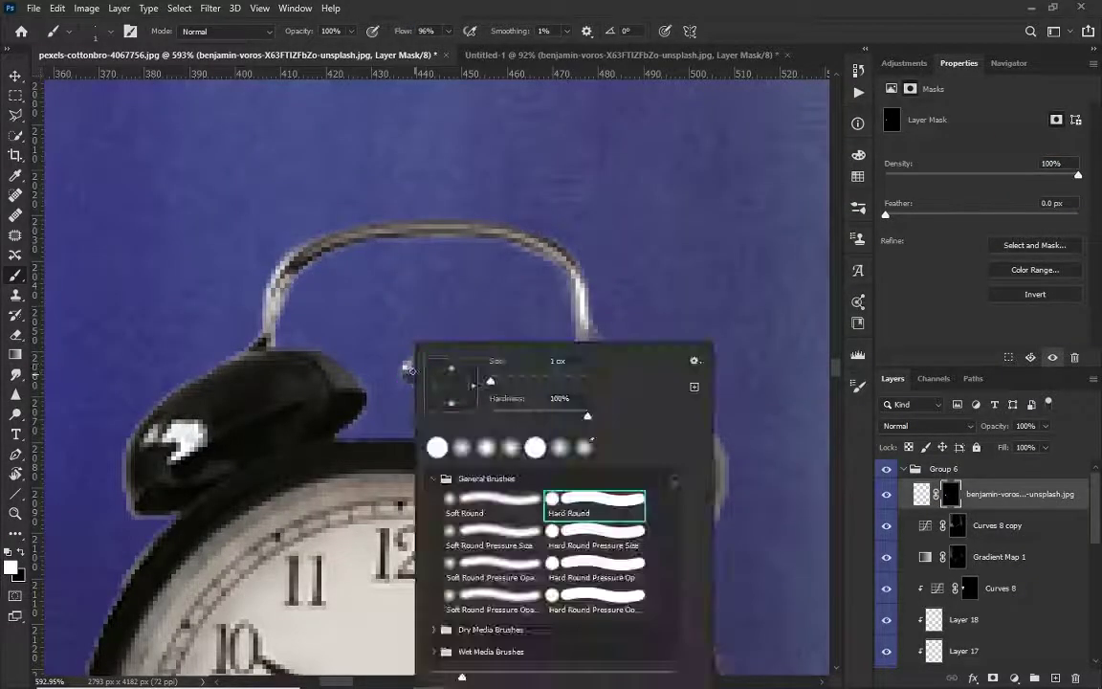
pyautogui.press('Escape')
pyautogui.scroll(-3, 439, 378)
pyautogui.scroll(3, 574, 467)
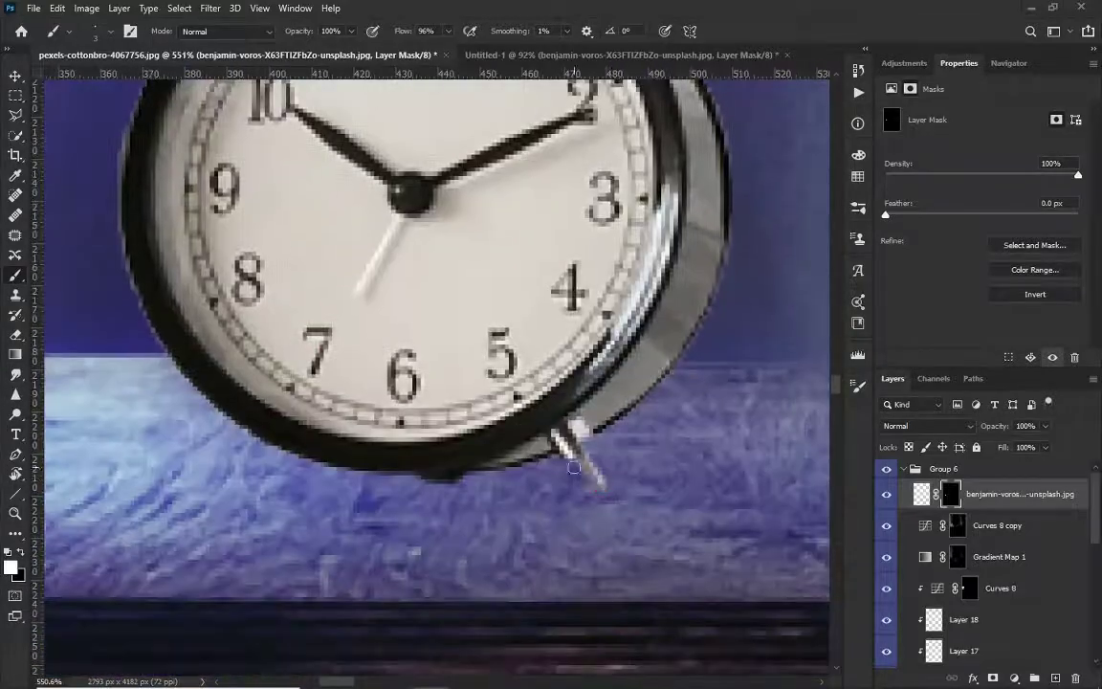
pyautogui.hscroll(-3, 504, 453)
pyautogui.press('x')
pyautogui.moveTo(282, 435); pyautogui.dragTo(345, 408)
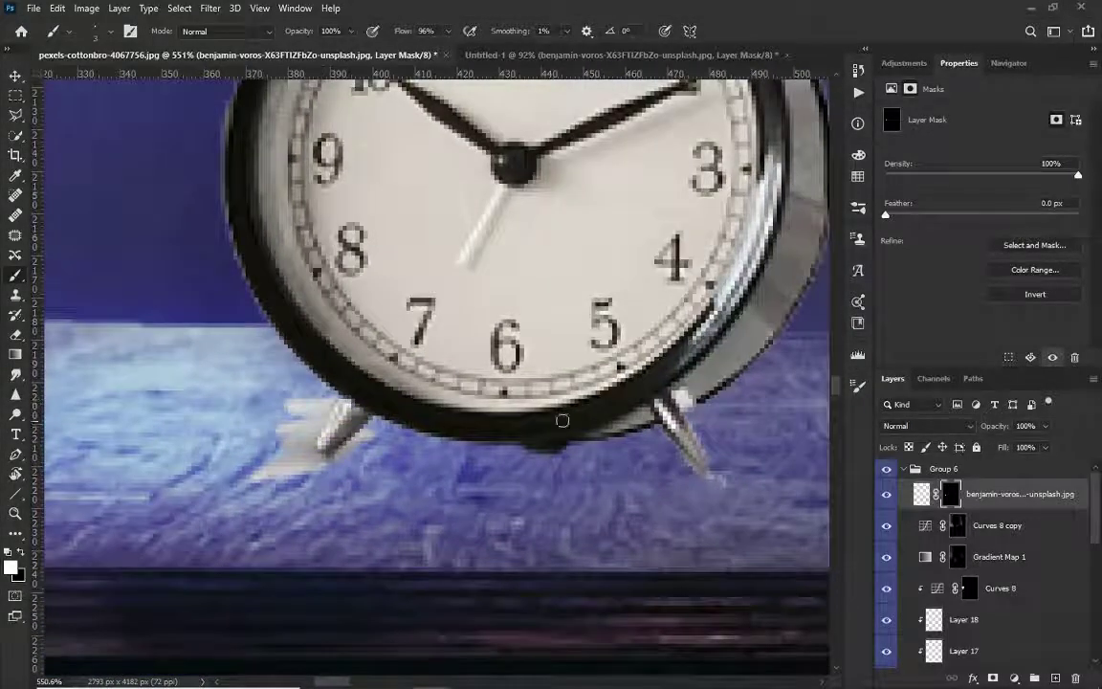
pyautogui.scroll(-3, 292, 400)
# Step: Shrink the clock slightly on the side table
pyautogui.hotkey('ctrl', 't')
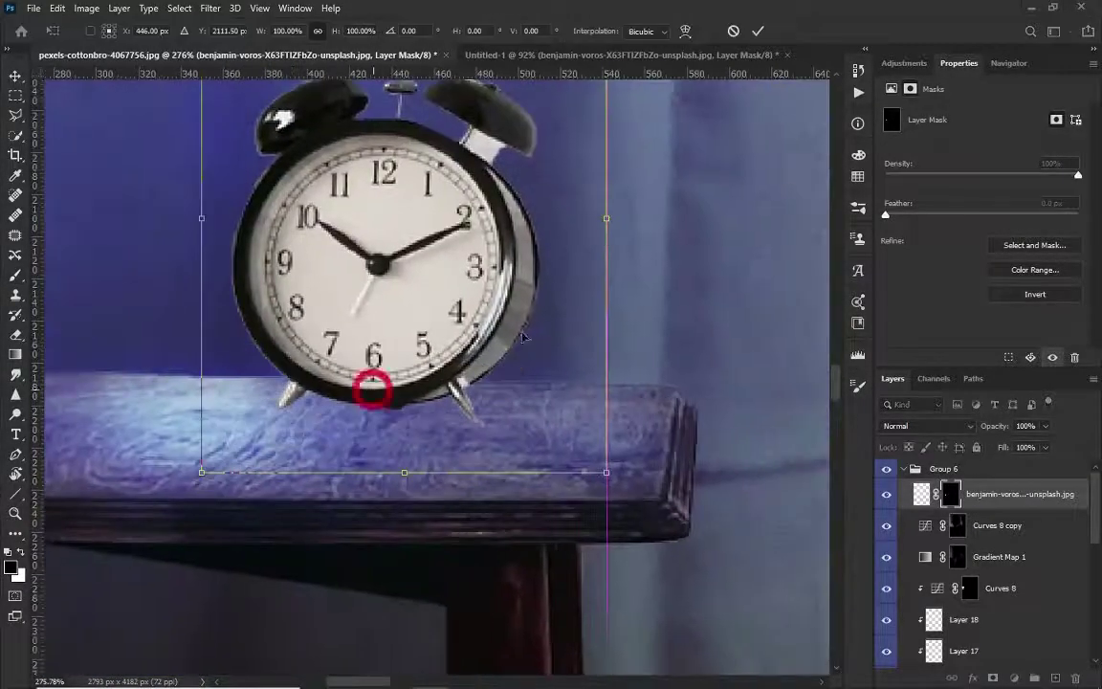
pyautogui.moveTo(531, 255); pyautogui.dragTo(446, 314)
pyautogui.press('Return')
pyautogui.scroll(1, 446, 314)
# Step: Lasso the clock hands, copy them to a new layer and rotate them to a new time
pyautogui.press('l')
pyautogui.moveTo(363, 278)
pyautogui.mouseDown()
pyautogui.moveTo(433, 294)
pyautogui.moveTo(400, 306)
pyautogui.mouseUp()
pyautogui.hotkey('ctrl', 'j')
pyautogui.hotkey('ctrl', 't')
pyautogui.press('Return')
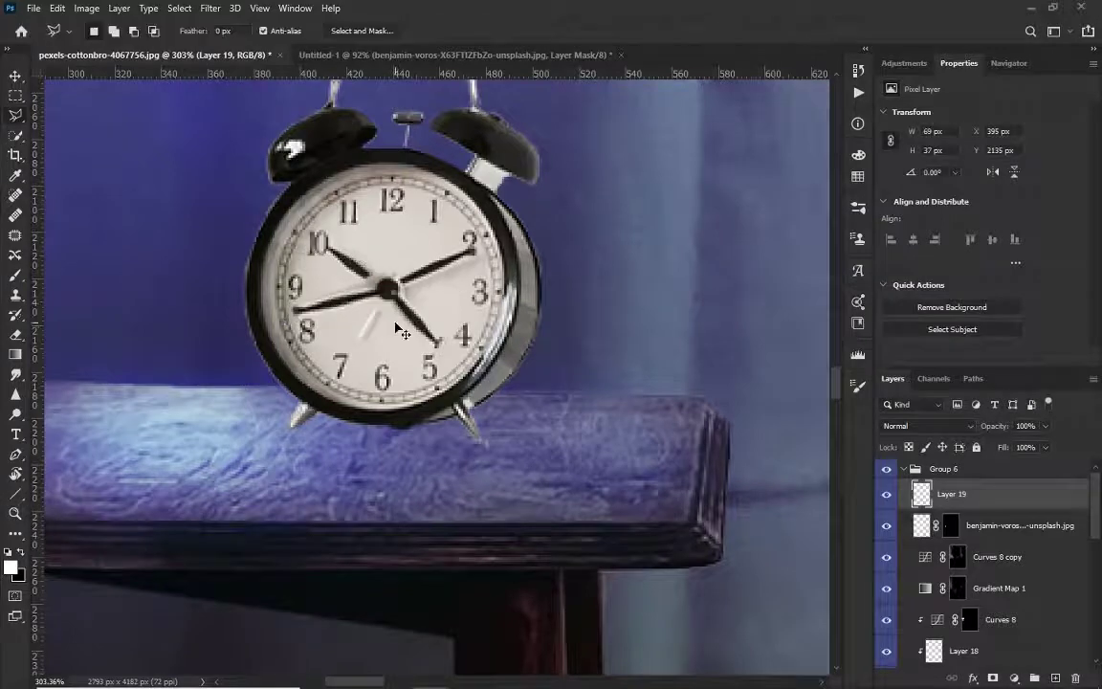
pyautogui.hotkey('ctrl', 't')
pyautogui.press('Return')
pyautogui.press('b')
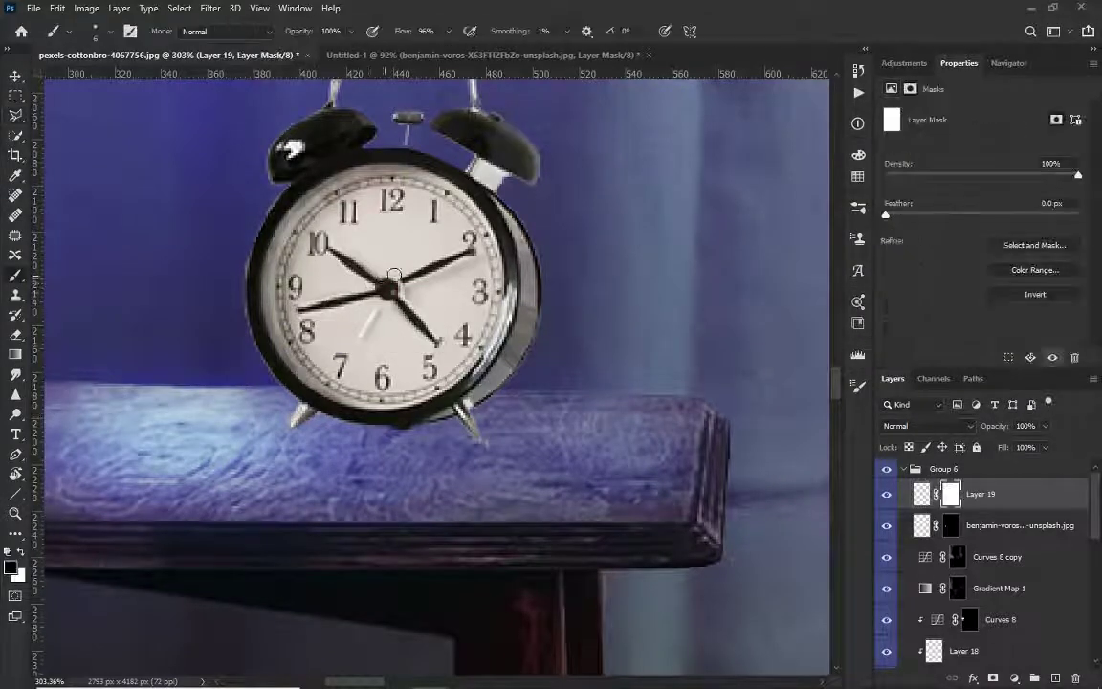
# Step: Clone out the old hands on a new layer, then merge the clock layers into Layer 19
pyautogui.hotkey('ctrl', 'shift', 'alt', 'n')
pyautogui.press('s')
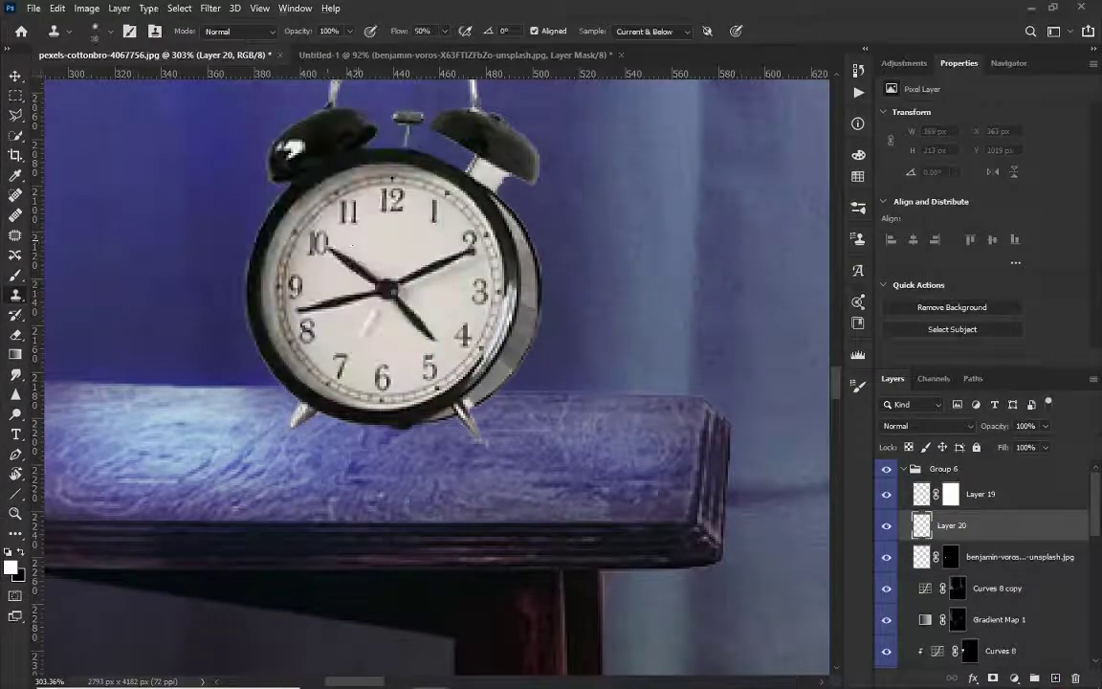
pyautogui.scroll(3, 361, 253)
pyautogui.keyDown('alt'); pyautogui.click(362, 254); pyautogui.keyUp('alt')
pyautogui.moveTo(292, 222); pyautogui.dragTo(350, 279)
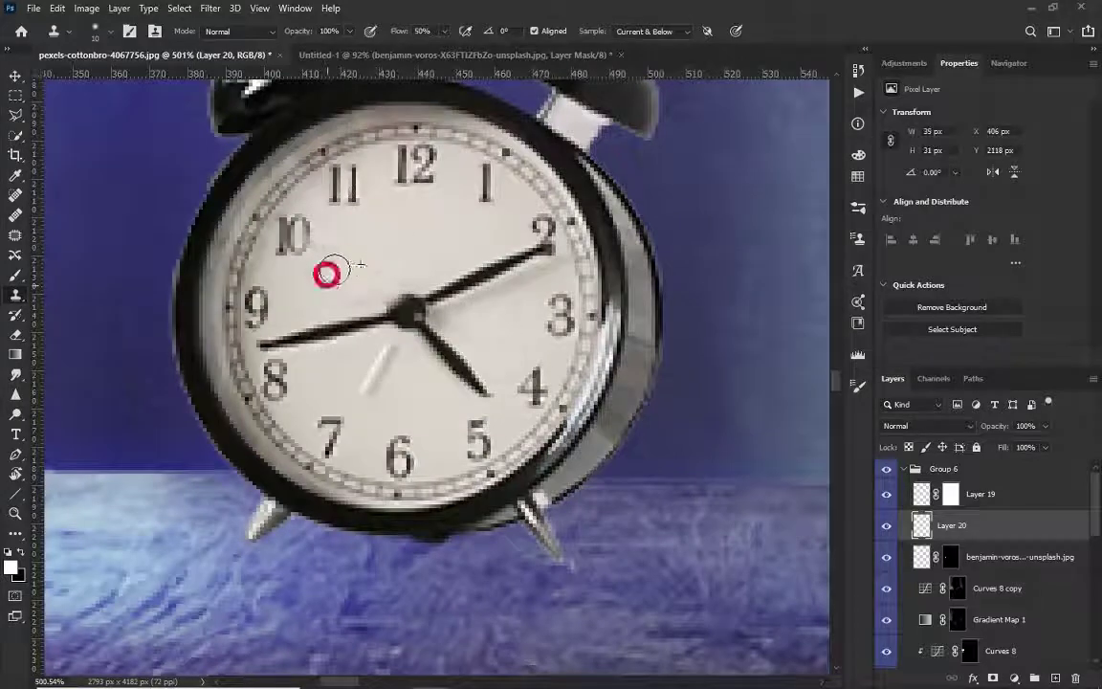
pyautogui.click(532, 276)
pyautogui.scroll(-8, 532, 282)
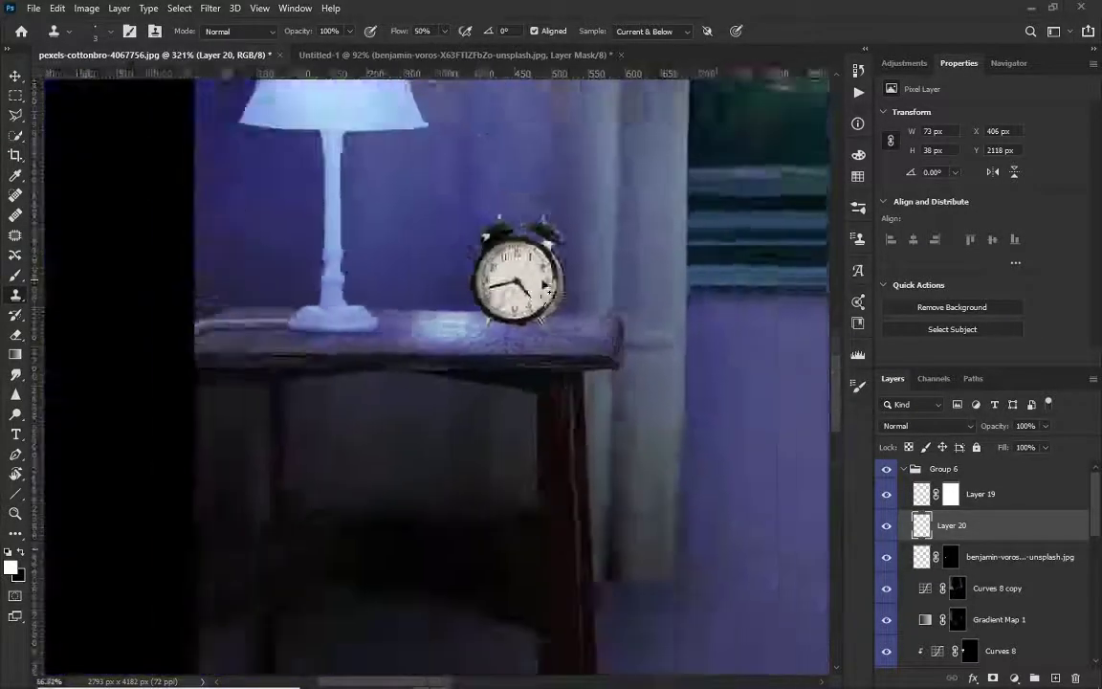
pyautogui.scroll(-2, 528, 306)
pyautogui.keyDown('shift'); pyautogui.click(887, 494); pyautogui.keyUp('shift')
pyautogui.hotkey('ctrl', 'e')
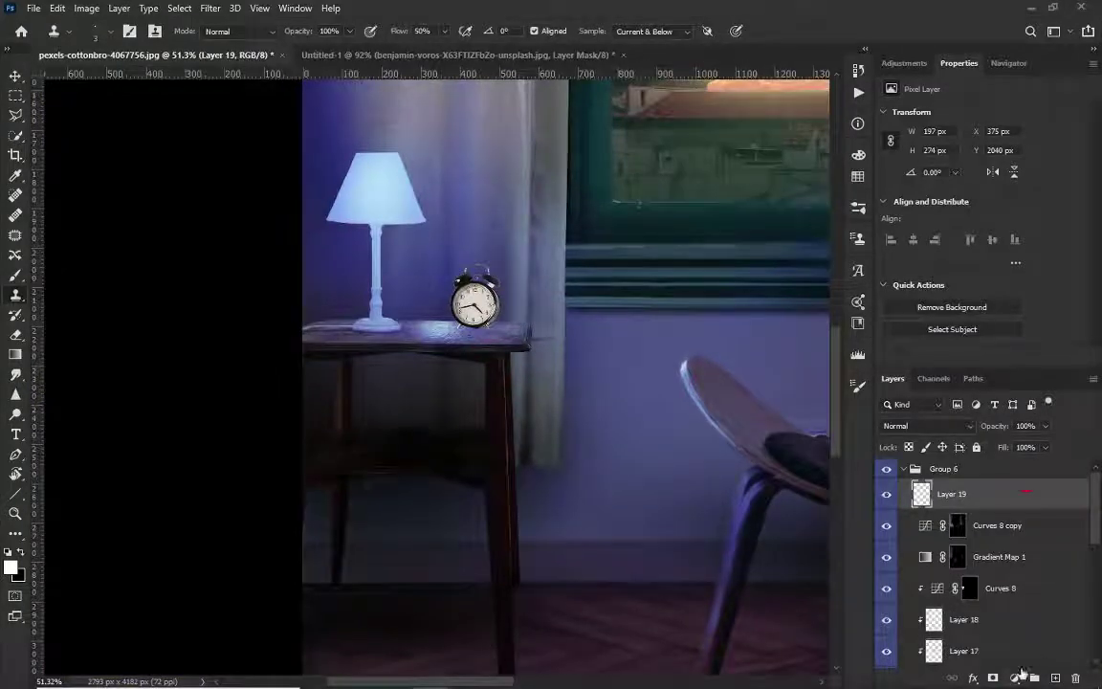
# Step: Add a Curves adjustment clipped to the clock, with a Lighten-blended layer above it
pyautogui.click(1022, 673)
pyautogui.click(919, 435)
pyautogui.click(1014, 678)
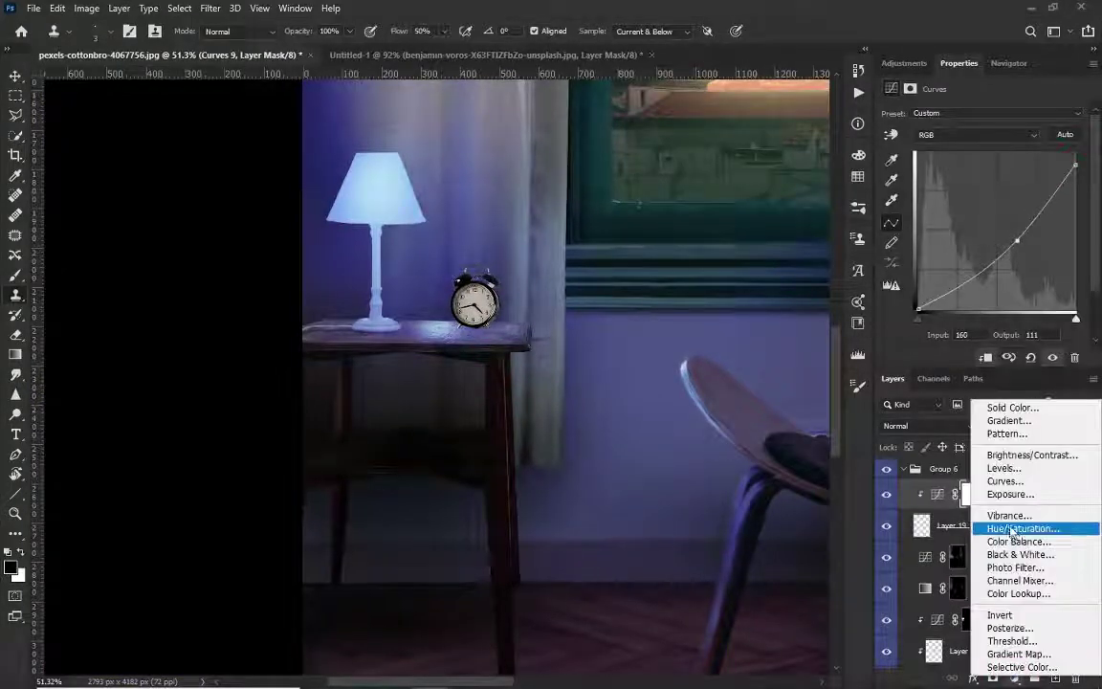
pyautogui.press('Escape')
pyautogui.scroll(2, 536, 383)
pyautogui.click(1055, 678)
pyautogui.click(928, 426)
# Step: Paint a light blue glow on the clock's left side and erase it off the bell
pyautogui.press('b')
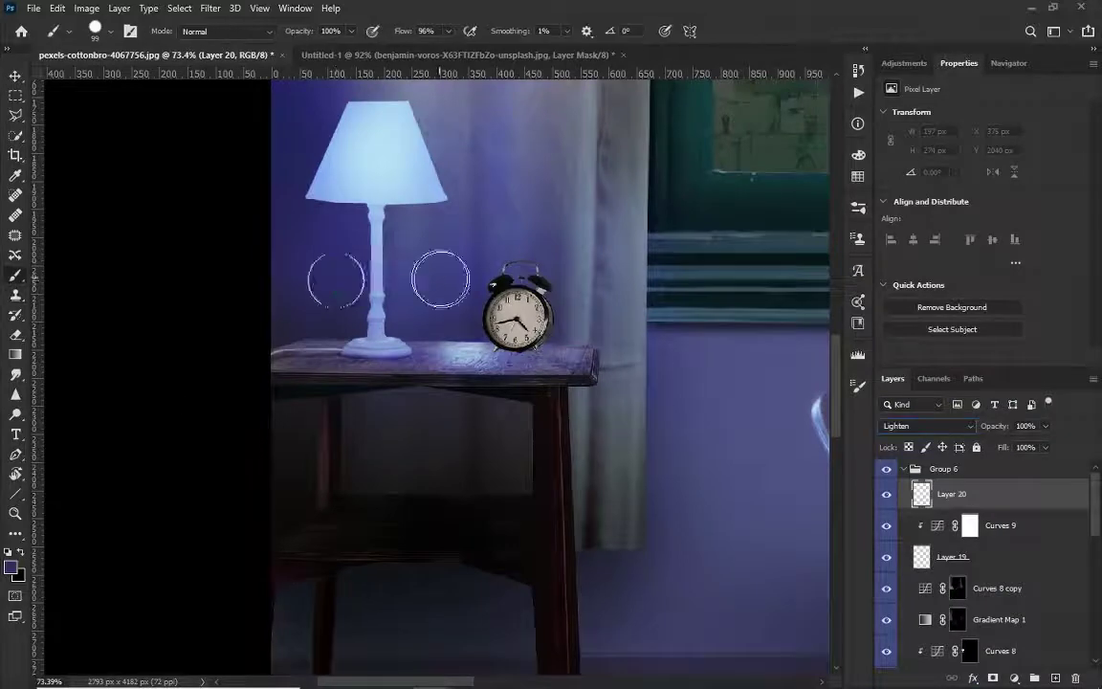
pyautogui.scroll(2, 448, 275)
pyautogui.keyDown('alt'); pyautogui.click(467, 246); pyautogui.keyUp('alt')
pyautogui.moveTo(450, 316)
pyautogui.mouseDown()
pyautogui.moveTo(433, 291)
pyautogui.moveTo(507, 144)
pyautogui.moveTo(497, 105)
pyautogui.mouseUp()
pyautogui.scroll(2, 536, 315)
pyautogui.press('e')
pyautogui.scroll(2, 488, 316)
pyautogui.click(970, 525)
pyautogui.scroll(-2, 995, 541)
# Step: Select the Gradient Map 1 copy 2 mask and prepare a smaller brush with swapped colours
pyautogui.click(1000, 492)
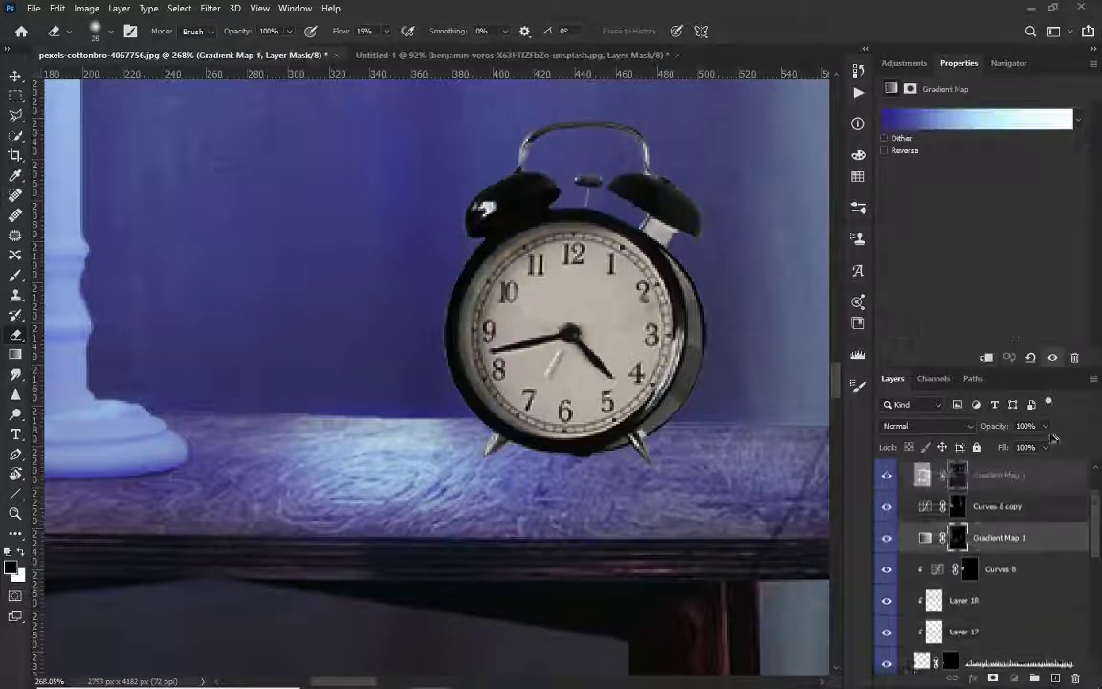
pyautogui.scroll(2, 995, 516)
pyautogui.scroll(-2, 459, 383)
pyautogui.click(907, 561)
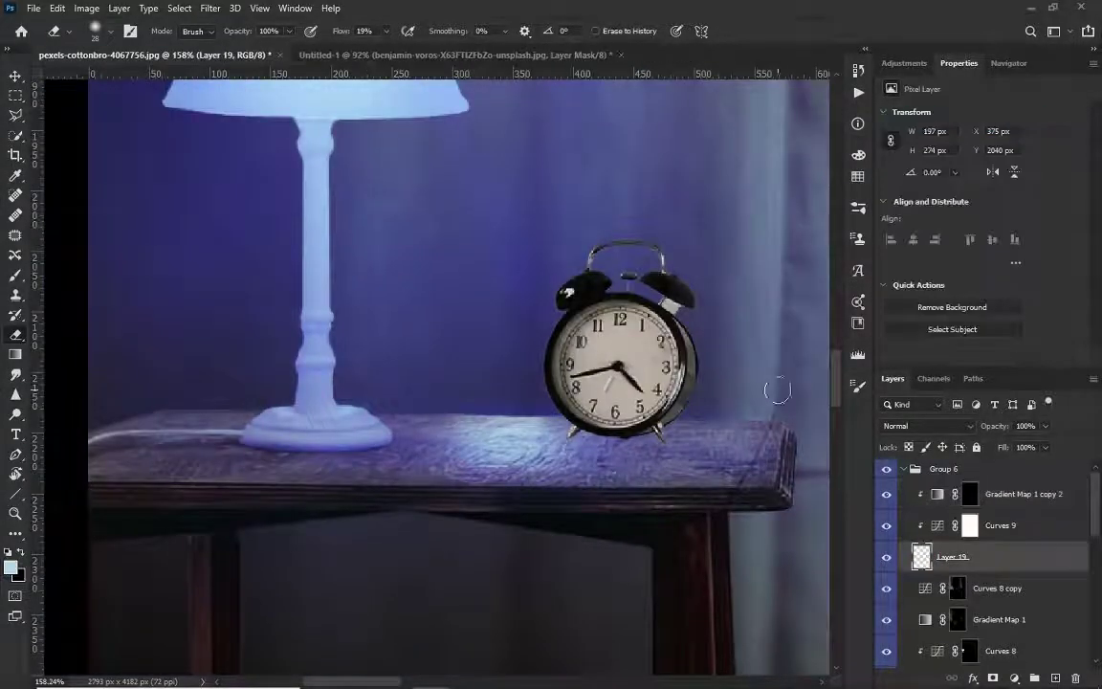
pyautogui.scroll(2, 620, 325)
pyautogui.click(969, 494)
pyautogui.press('b')
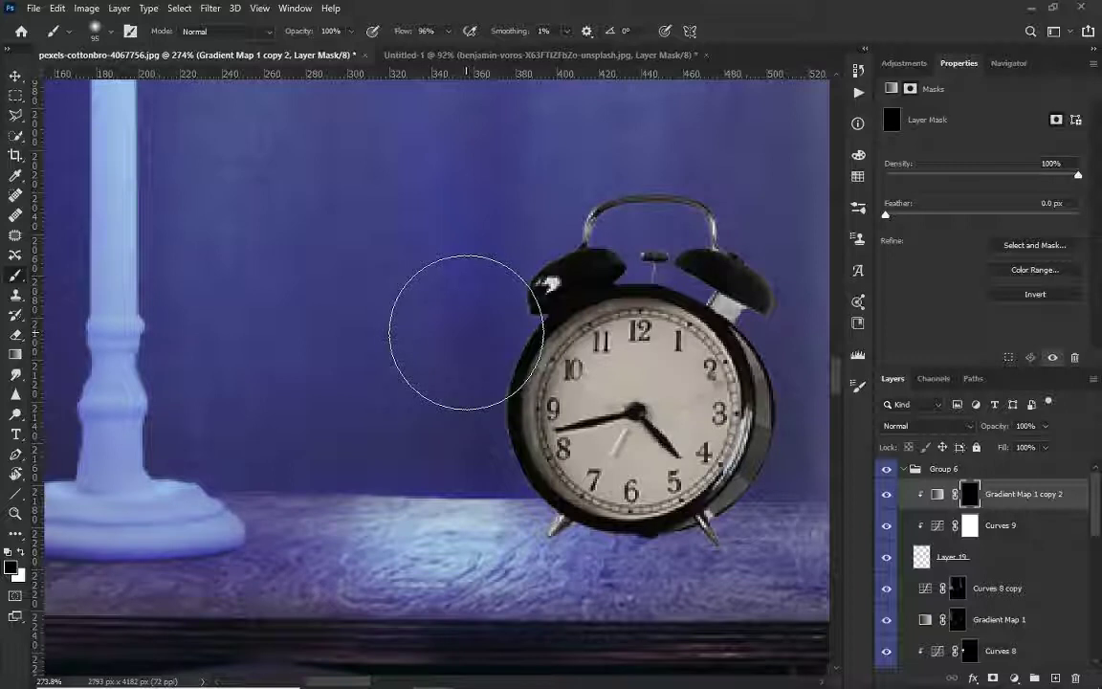
pyautogui.press('[')
pyautogui.press('[')
pyautogui.press('[')
pyautogui.press('x')
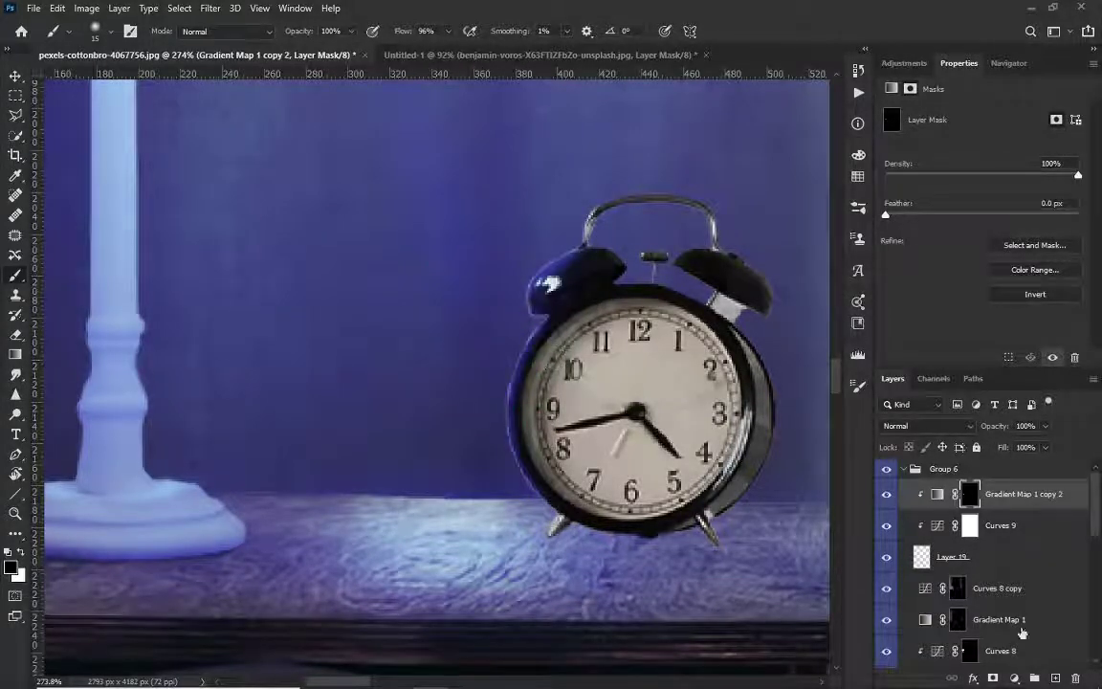
# Step: Add a clipped Multiply layer and darken the clock's left edge
pyautogui.hotkey('ctrl', 'shift', 'alt', 'n')
pyautogui.hotkey('shift', '1')
pyautogui.hotkey('shift', '9')
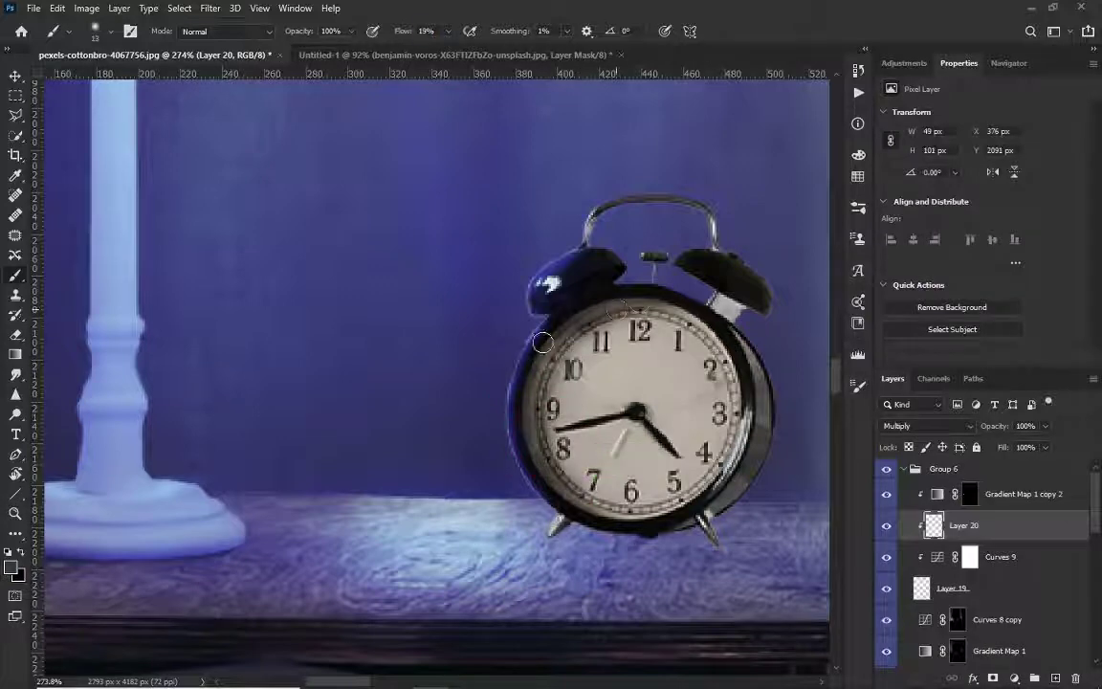
pyautogui.moveTo(542, 342); pyautogui.dragTo(528, 395)
pyautogui.press('e')
pyautogui.rightClick(645, 369)
pyautogui.press('Return')
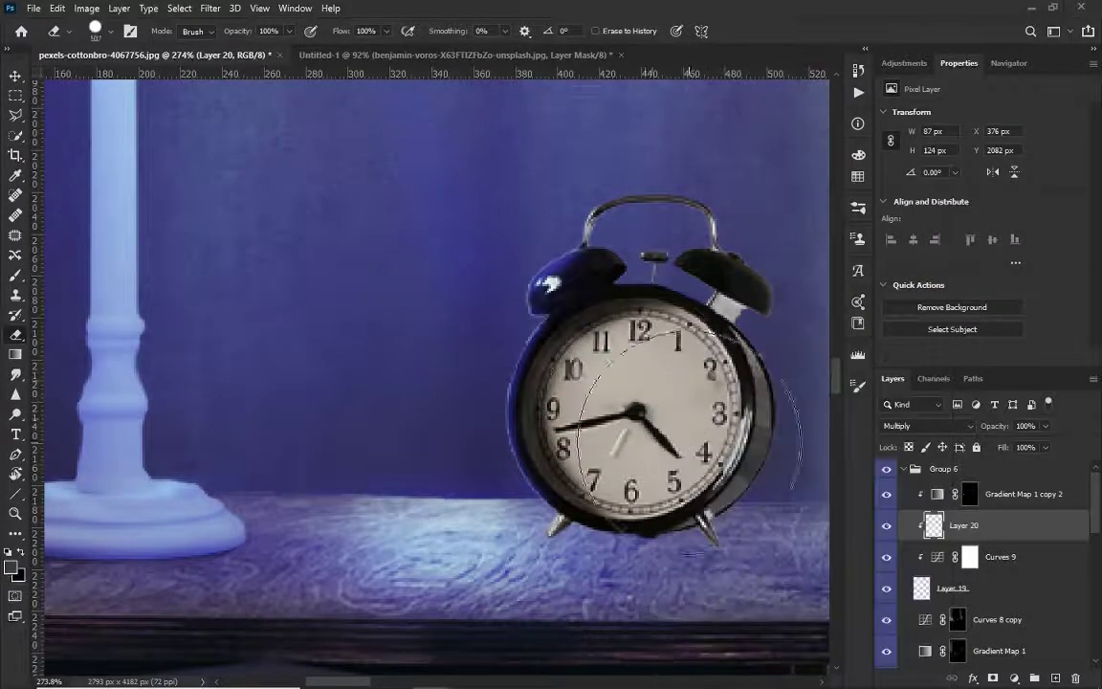
pyautogui.press('b')
pyautogui.scroll(-1, 556, 412)
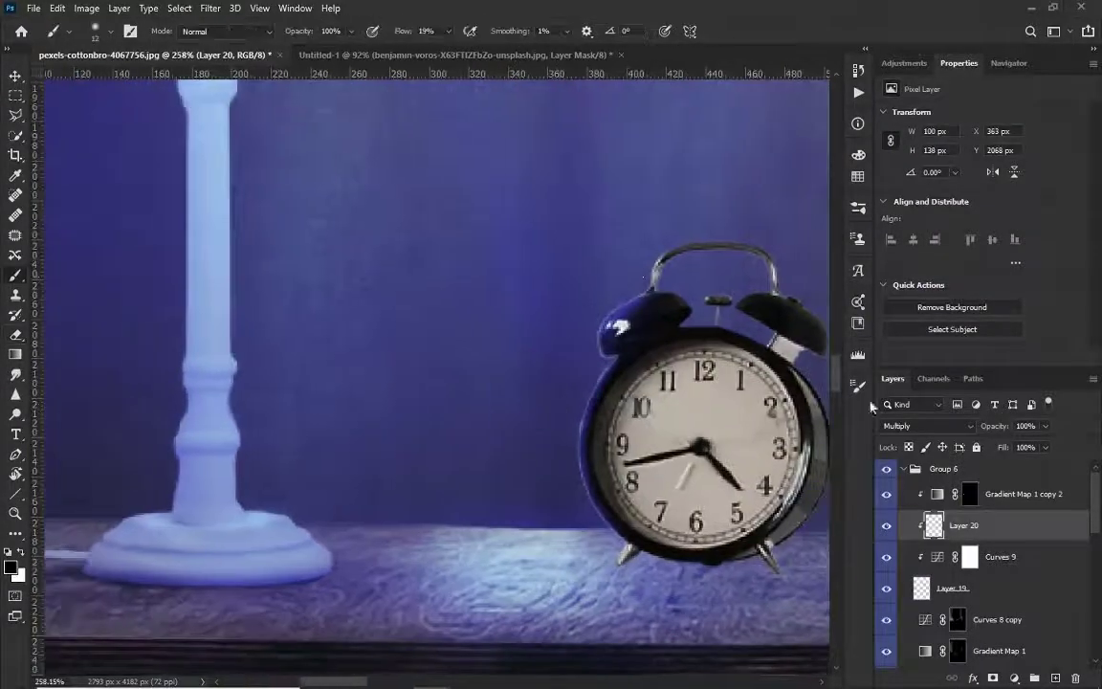
# Step: Paint white on the Gradient Map 1 copy 2 mask over the clock face
pyautogui.hotkey('alt', ']')
pyautogui.press('x')
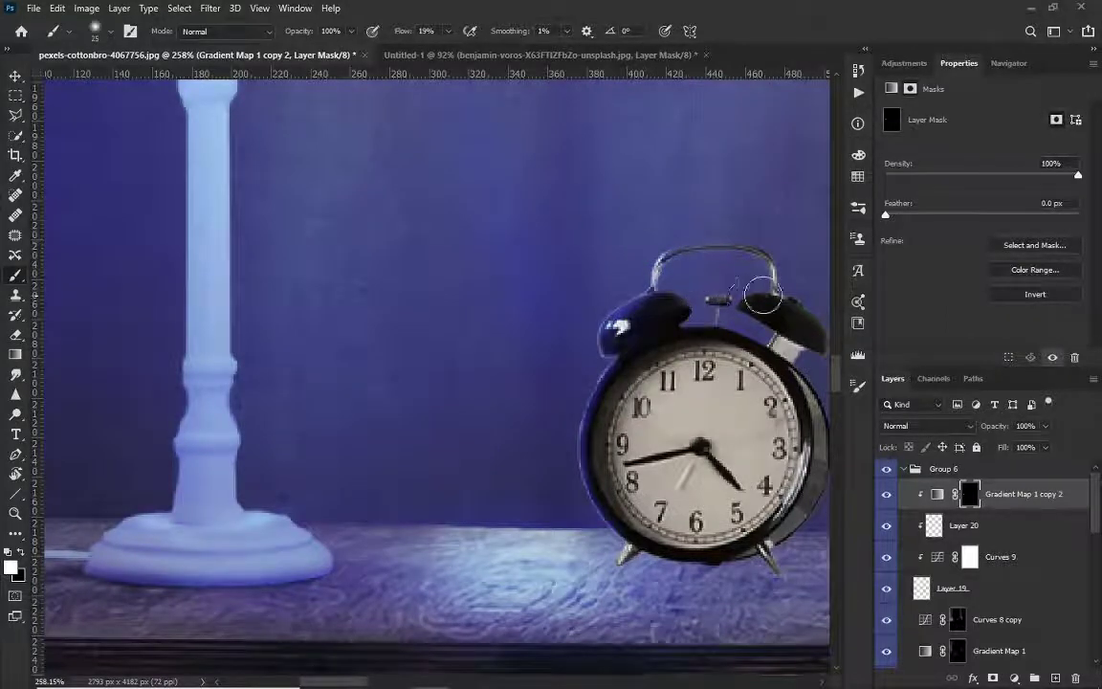
pyautogui.hscroll(3, 689, 316)
pyautogui.press('x')
pyautogui.moveTo(586, 462)
pyautogui.mouseDown()
pyautogui.moveTo(574, 412)
pyautogui.moveTo(668, 499)
pyautogui.mouseUp()
pyautogui.press(']')
pyautogui.press(']')
pyautogui.press(']')
pyautogui.press('e')
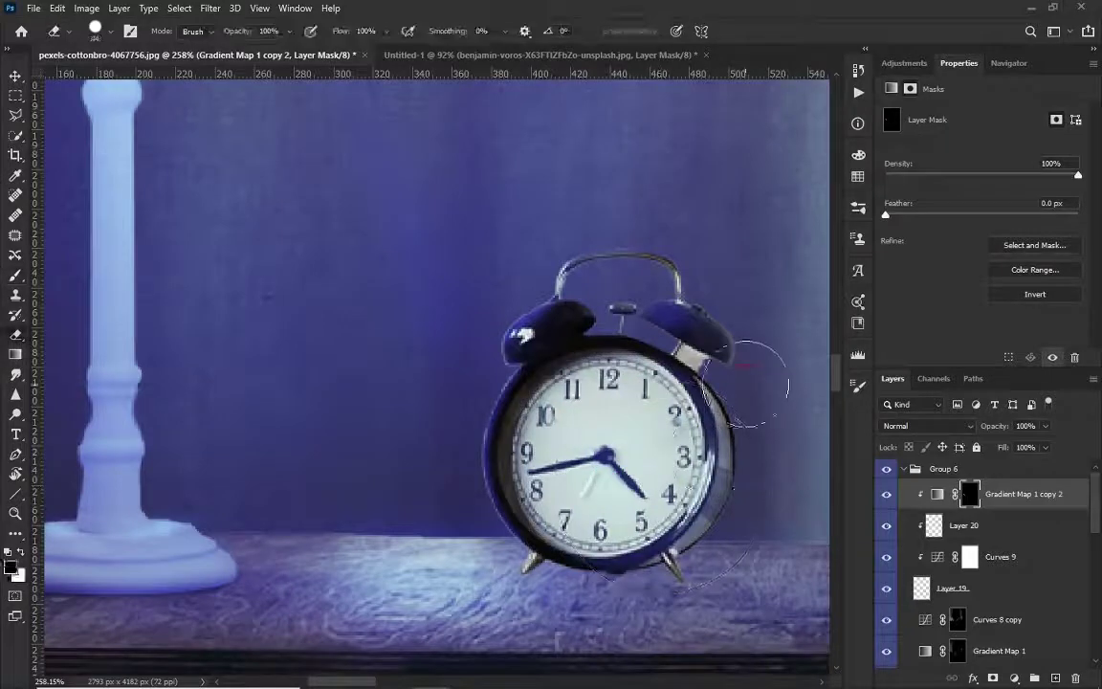
pyautogui.press('[')
pyautogui.press('[')
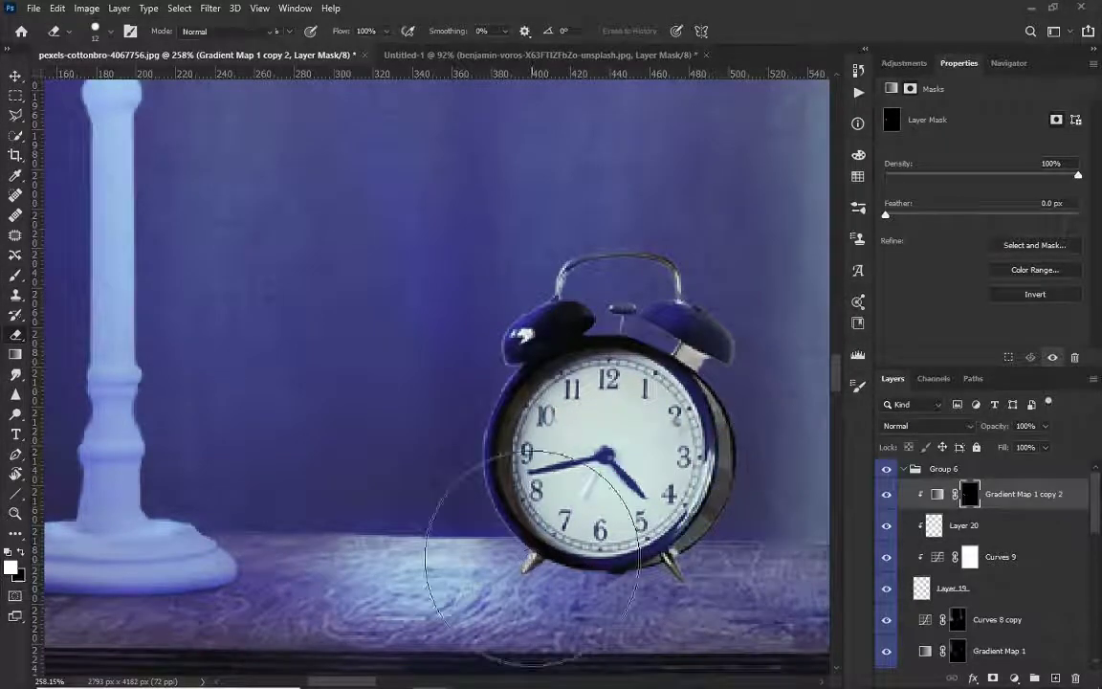
pyautogui.press('b')
pyautogui.hscroll(1, 474, 467)
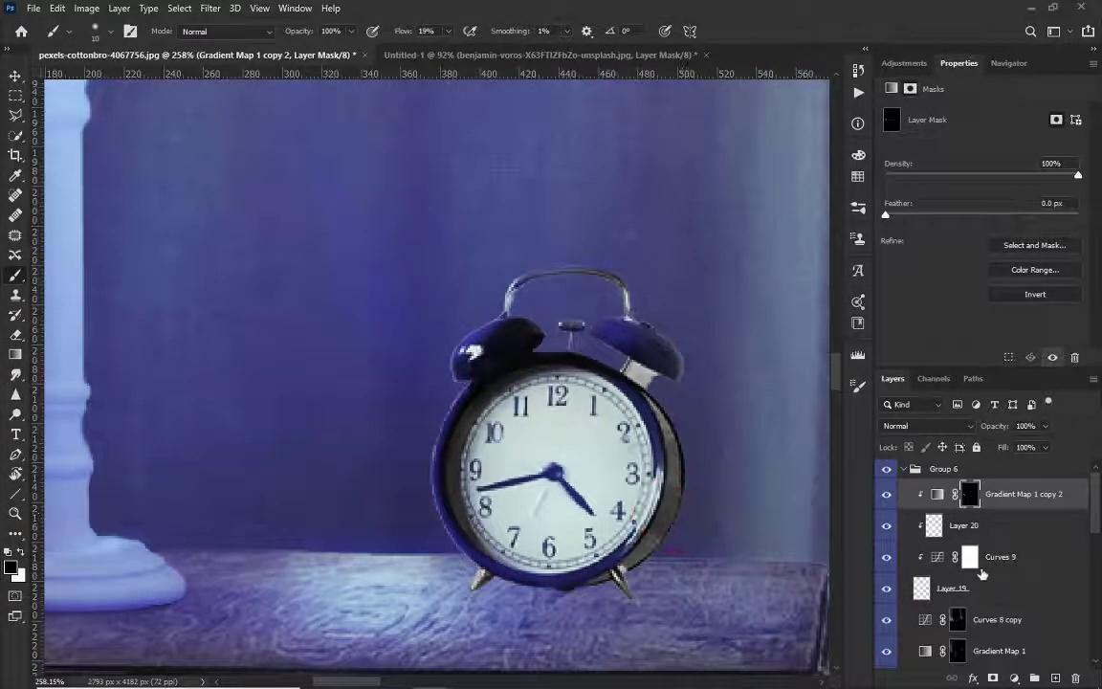
# Step: Add Layer 21 for the clock's shadow with a soft brush
pyautogui.hotkey('ctrl', 'shift', 'alt', 'n')
pyautogui.scroll(2, 640, 592)
pyautogui.rightClick(504, 346)
# Step: Brush a soft black contact shadow under the clock's base and erase its edges
pyautogui.press('Escape')
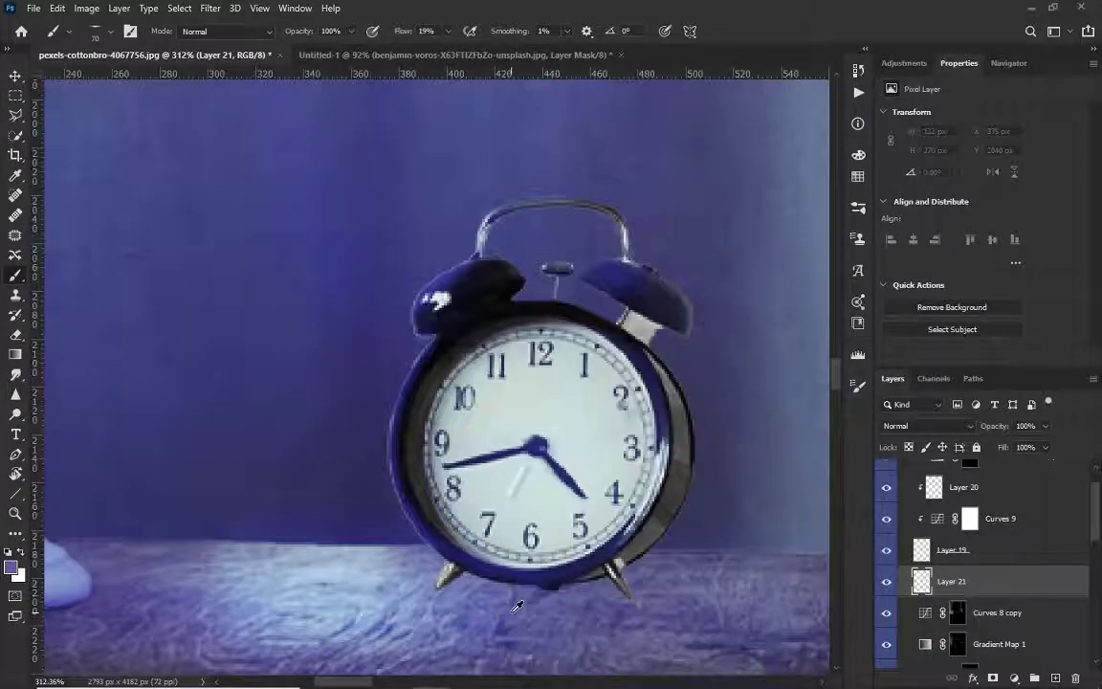
pyautogui.click(12, 569)
pyautogui.press('Escape')
pyautogui.moveTo(455, 572); pyautogui.dragTo(616, 608)
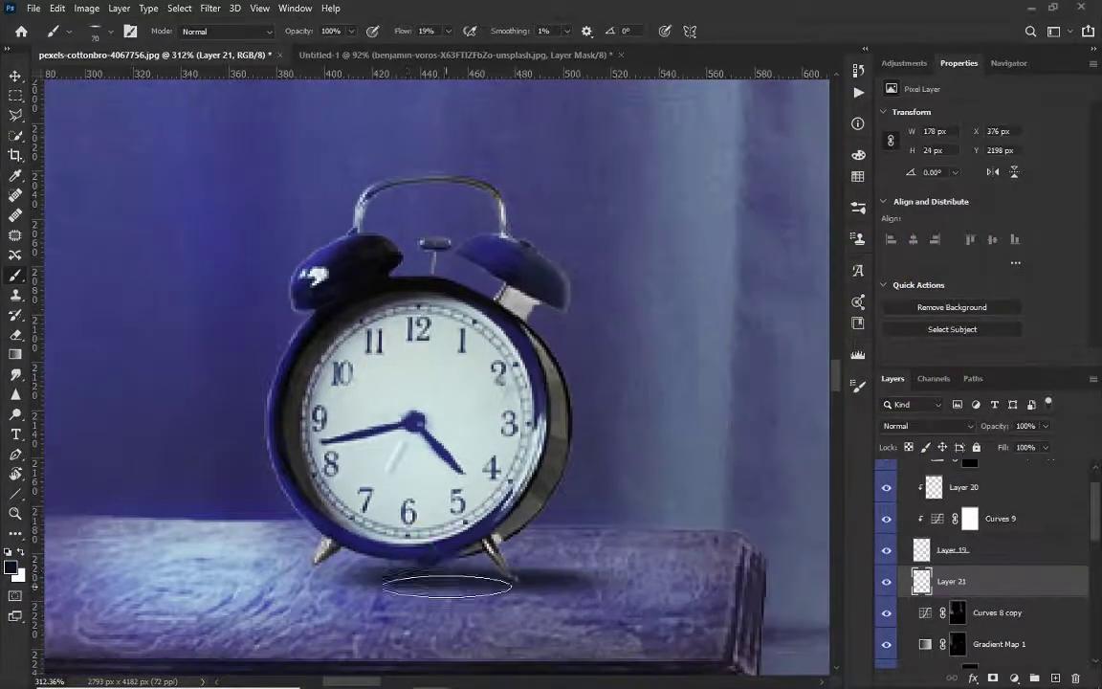
pyautogui.click(447, 586)
pyautogui.press('e')
pyautogui.rightClick(634, 561)
pyautogui.press('Escape')
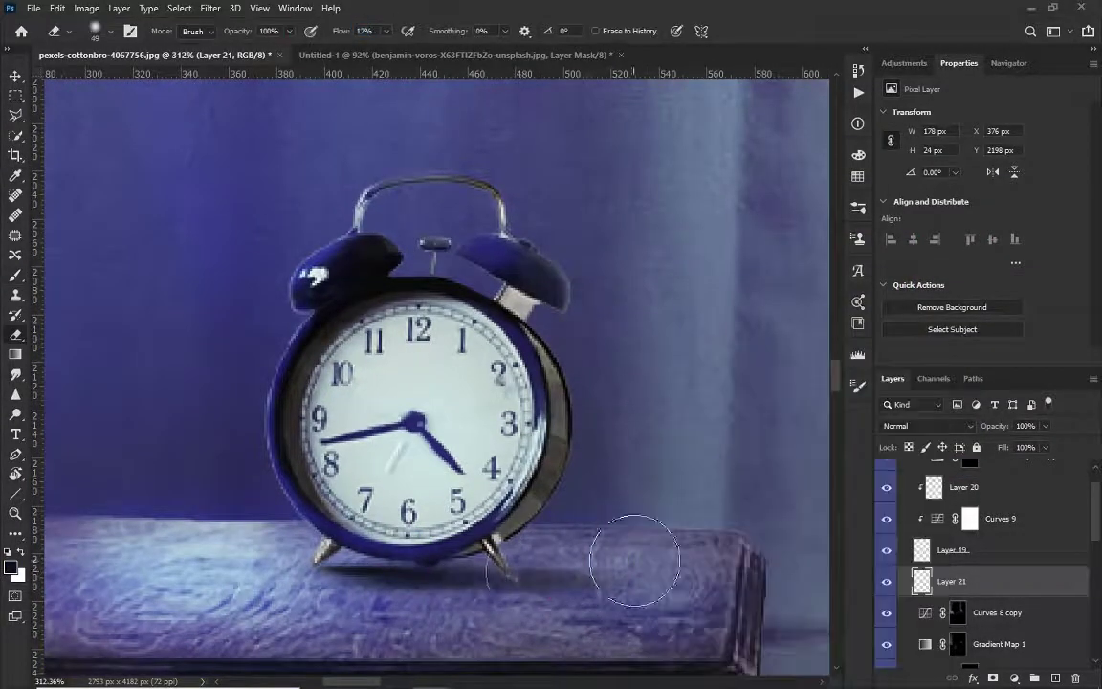
pyautogui.press(']')
pyautogui.press(']')
pyautogui.press(']')
pyautogui.scroll(-10, 458, 574)
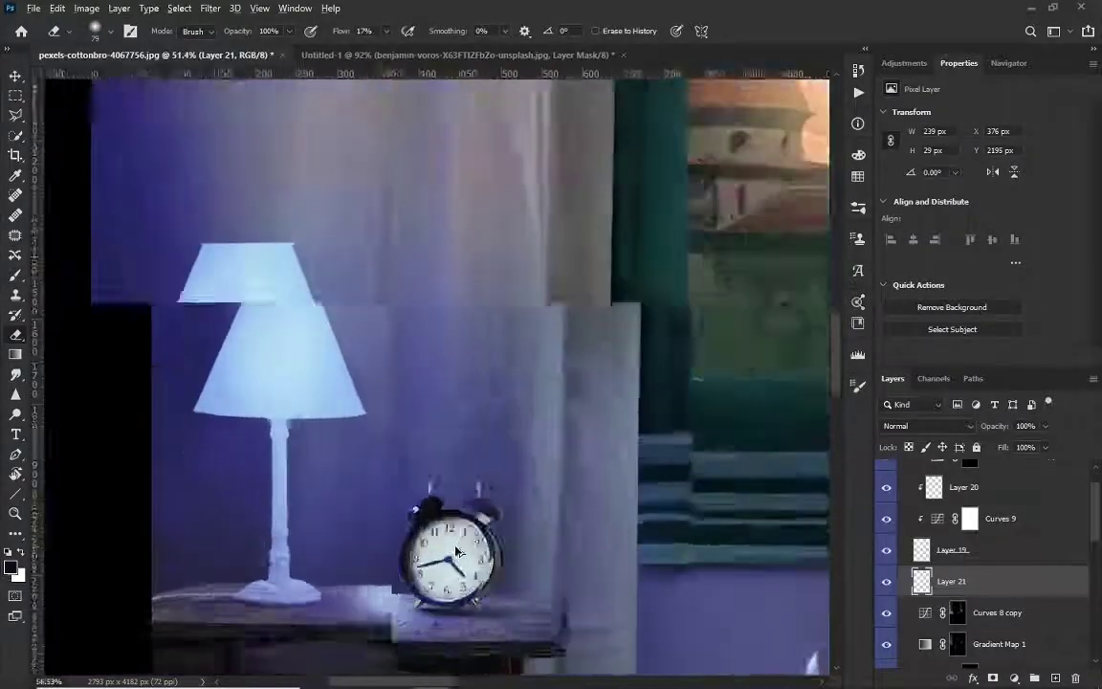
pyautogui.scroll(5, 457, 552)
pyautogui.scroll(5, 805, 447)
# Step: On a new Linear Dodge (Add) layer, paint orange e19c58 along the clock's right rim
pyautogui.click(11, 568)
pyautogui.click(814, 247)
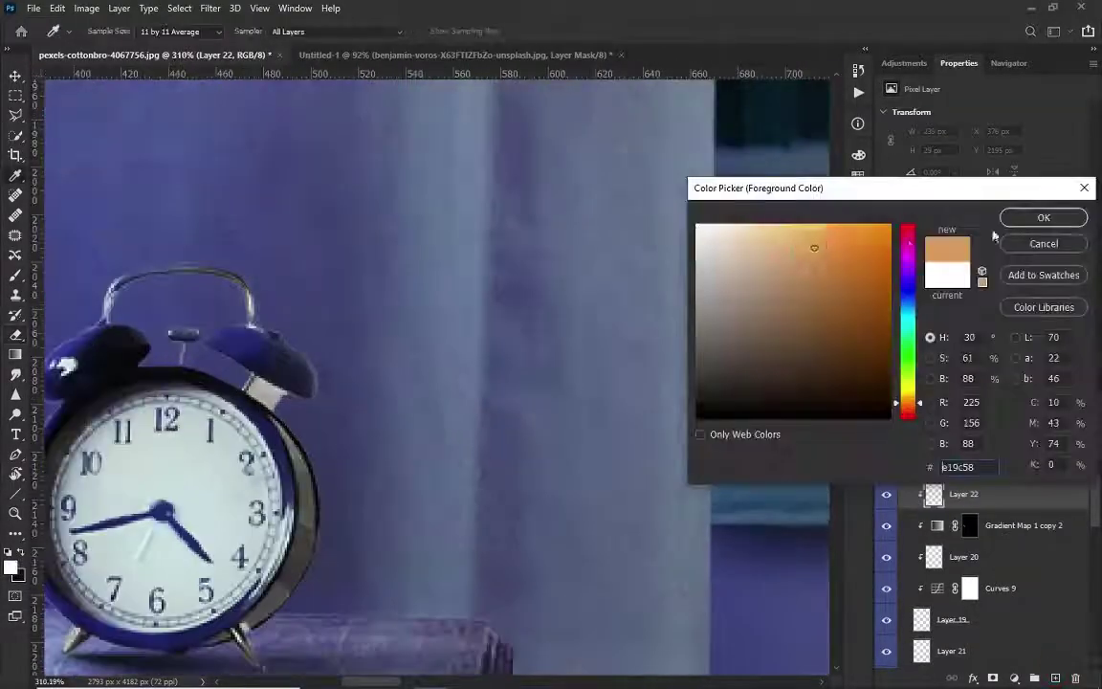
pyautogui.click(1044, 218)
pyautogui.press('b')
pyautogui.scroll(1, 505, 505)
pyautogui.rightClick(505, 504)
pyautogui.moveTo(278, 401); pyautogui.dragTo(306, 536)
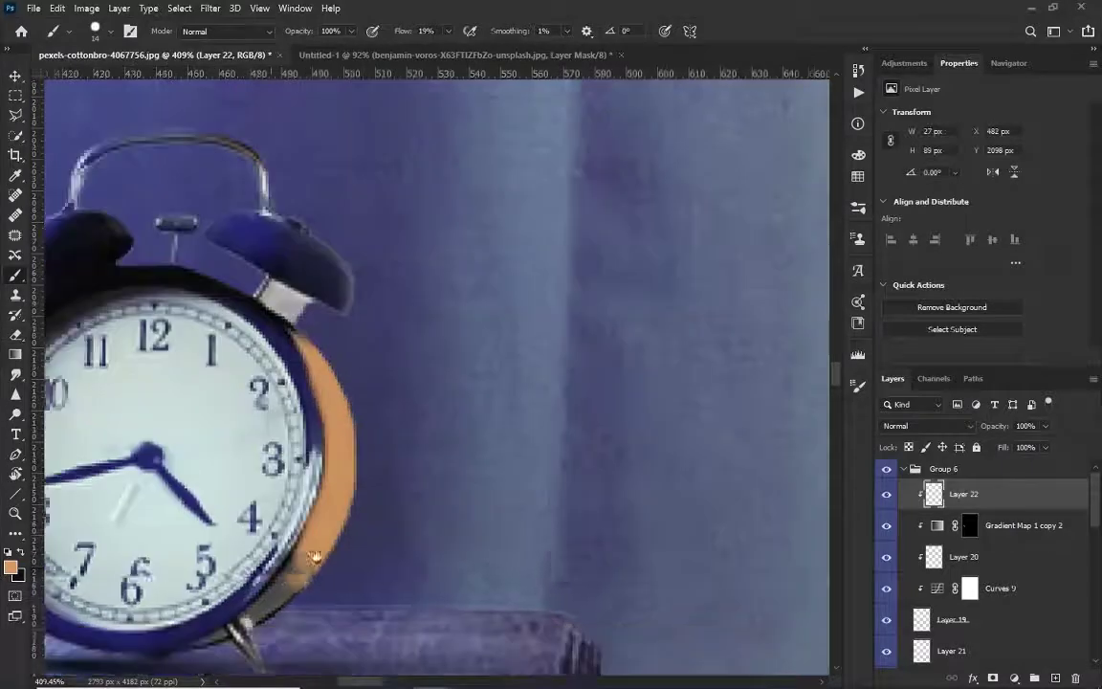
pyautogui.click(928, 426)
pyautogui.click(947, 456)
# Step: Refine the orange rim glow by resizing the brush and eraser
pyautogui.rightClick(278, 345)
pyautogui.press('Escape')
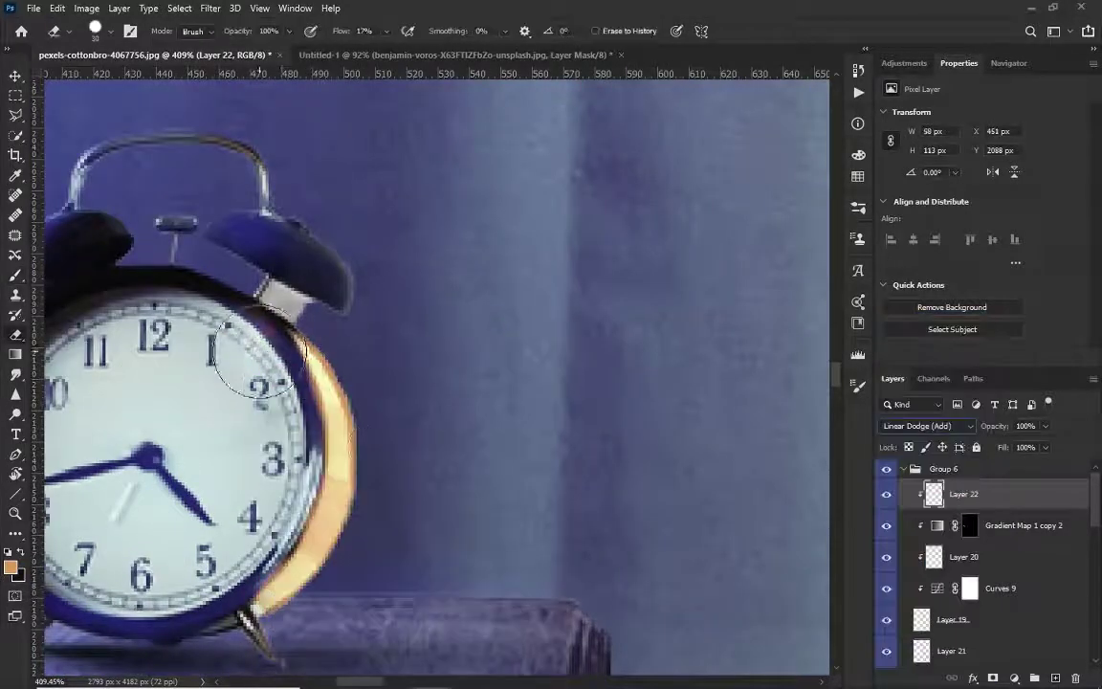
pyautogui.rightClick(263, 335)
pyautogui.press('Escape')
pyautogui.press('e')
pyautogui.scroll(-3, 364, 488)
pyautogui.scroll(2, 365, 489)
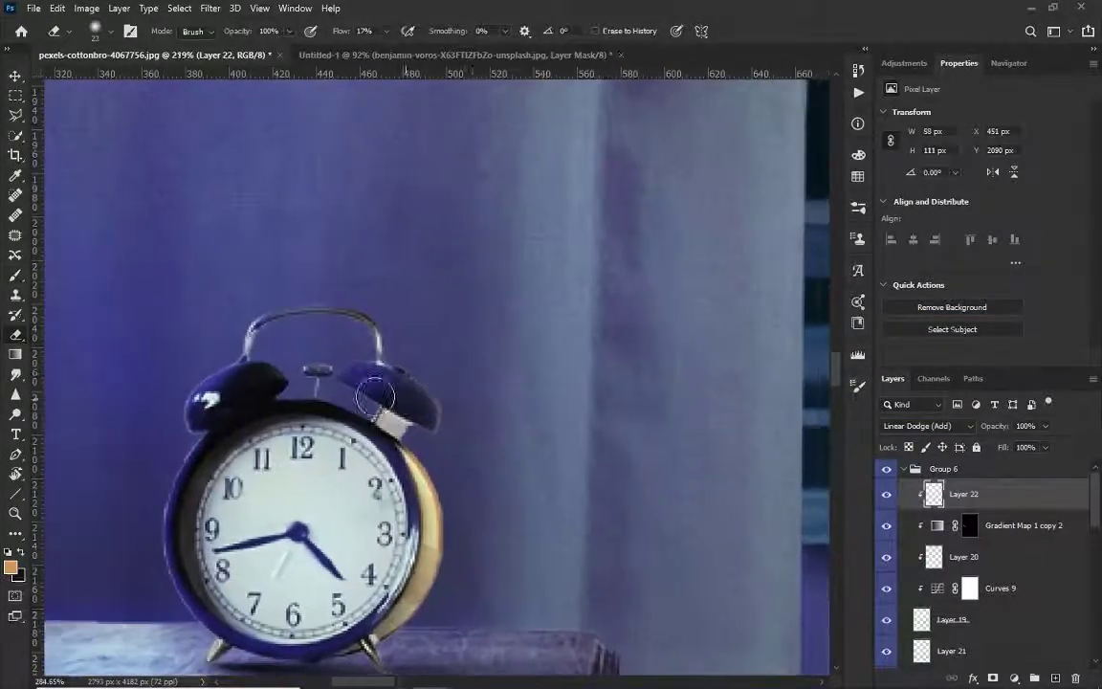
pyautogui.press('b')
pyautogui.scroll(-5, 431, 356)
pyautogui.scroll(-2, 565, 418)
# Step: Scale the clock's layers up to about 104% and commit
pyautogui.scroll(-1, 565, 418)
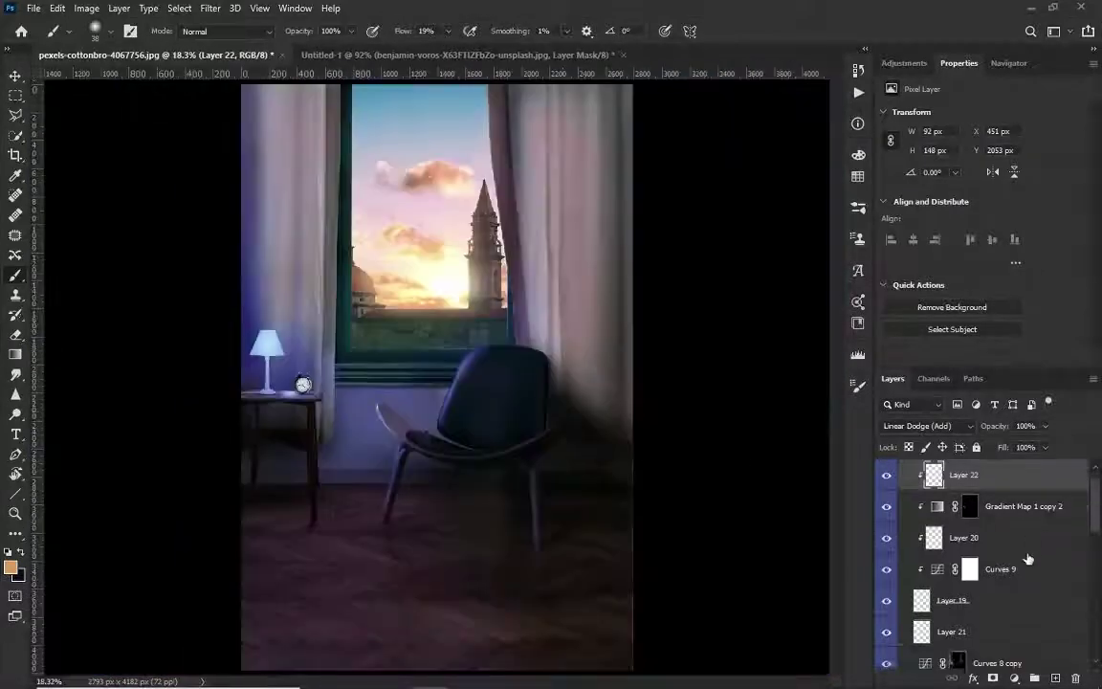
pyautogui.keyDown('shift'); pyautogui.click(952, 613); pyautogui.keyUp('shift')
pyautogui.hotkey('ctrl', 't')
pyautogui.moveTo(634, 378); pyautogui.dragTo(651, 378)
pyautogui.scroll(3, 106, 344)
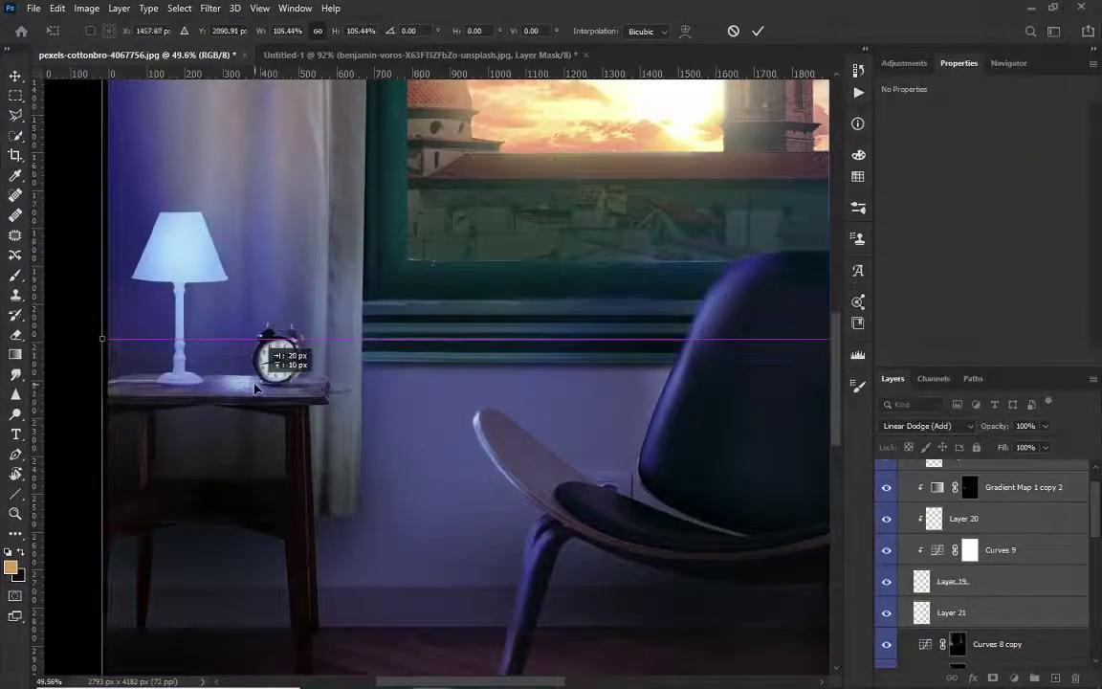
pyautogui.press('Return')
pyautogui.scroll(4, 278, 358)
# Step: Add a new Multiply layer above Layer 21 with default black and white colours
pyautogui.click(981, 625)
pyautogui.hotkey('ctrl', 'shift', 'alt', 'n')
pyautogui.hotkey('shift', 'alt', 'm')
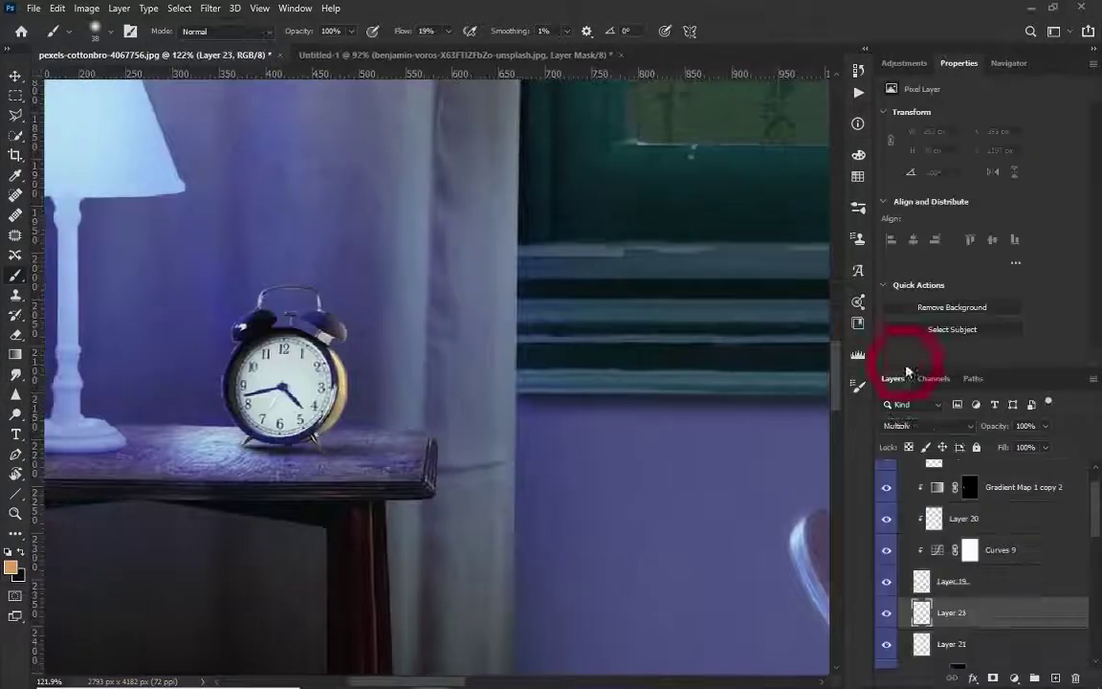
pyautogui.press('d')
pyautogui.press('e')
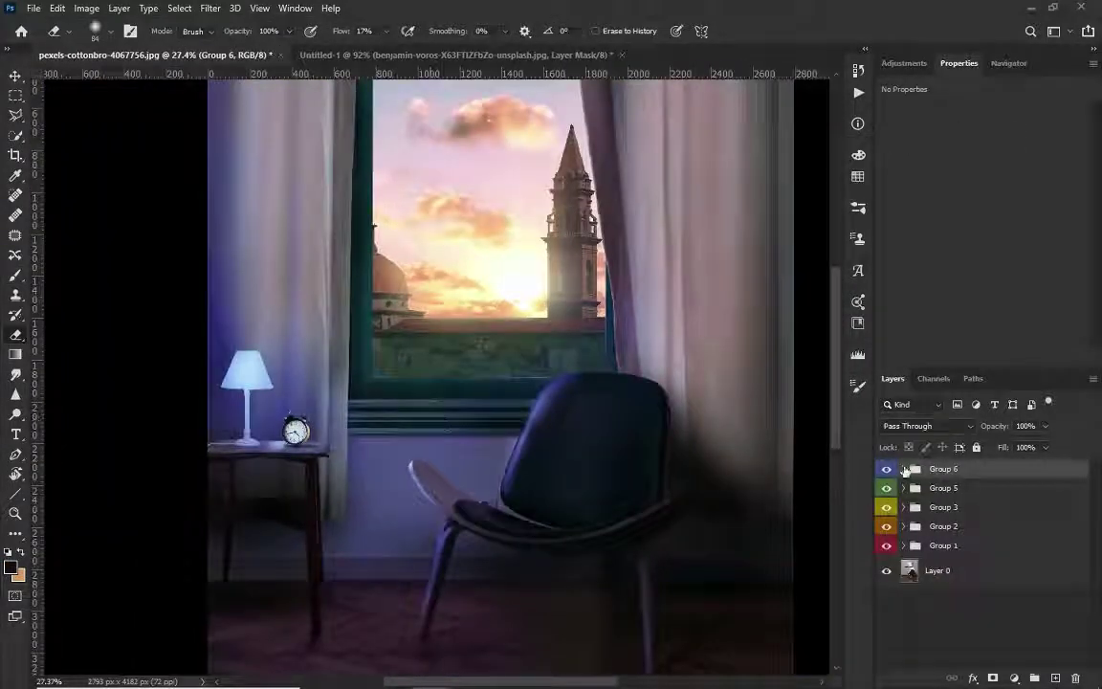
# Step: Expand Group 6 and duplicate Layer 18 as Layer 18 copy
pyautogui.click(904, 469)
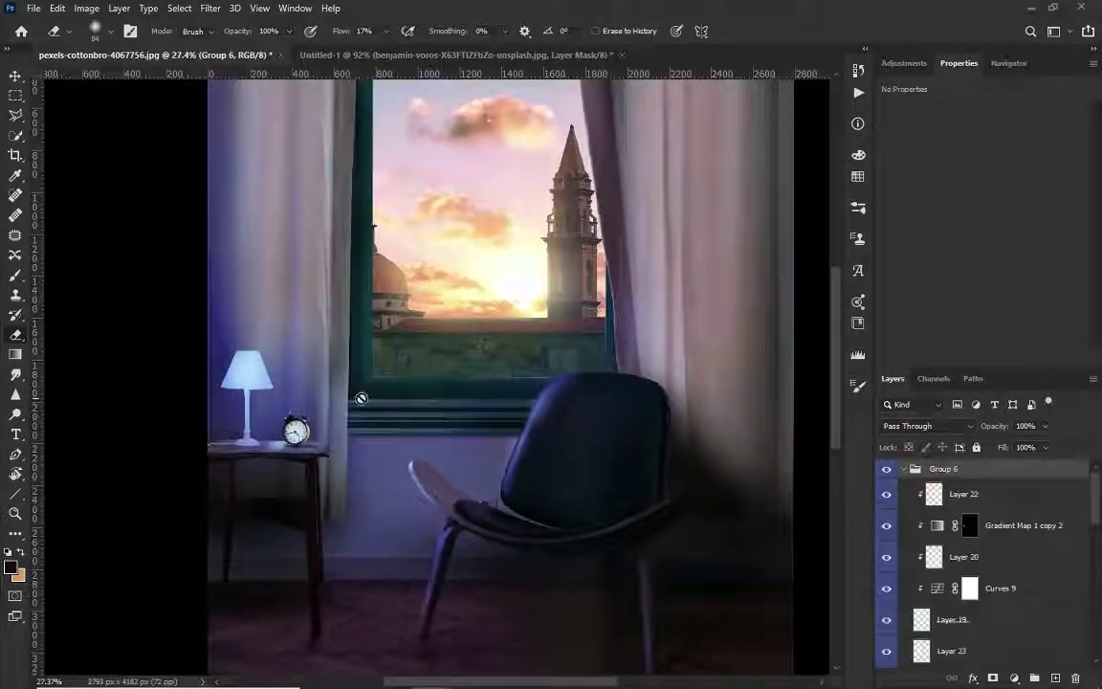
pyautogui.press('v')
pyautogui.scroll(-1, 923, 575)
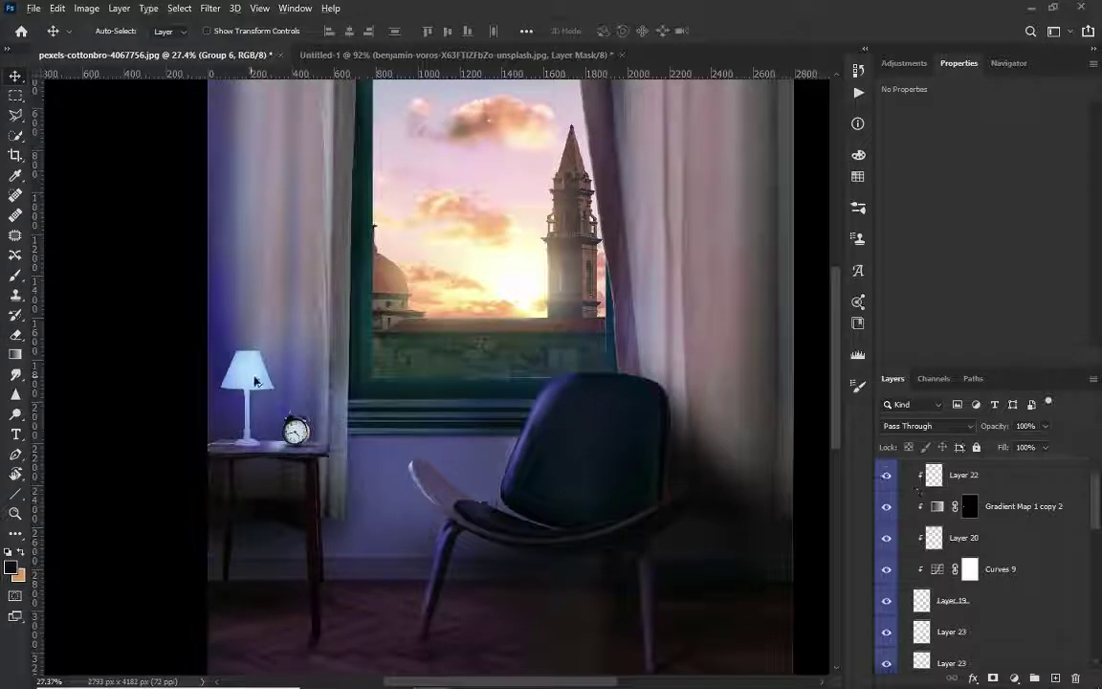
pyautogui.scroll(-3, 923, 594)
pyautogui.click(952, 580)
pyautogui.scroll(-2, 958, 574)
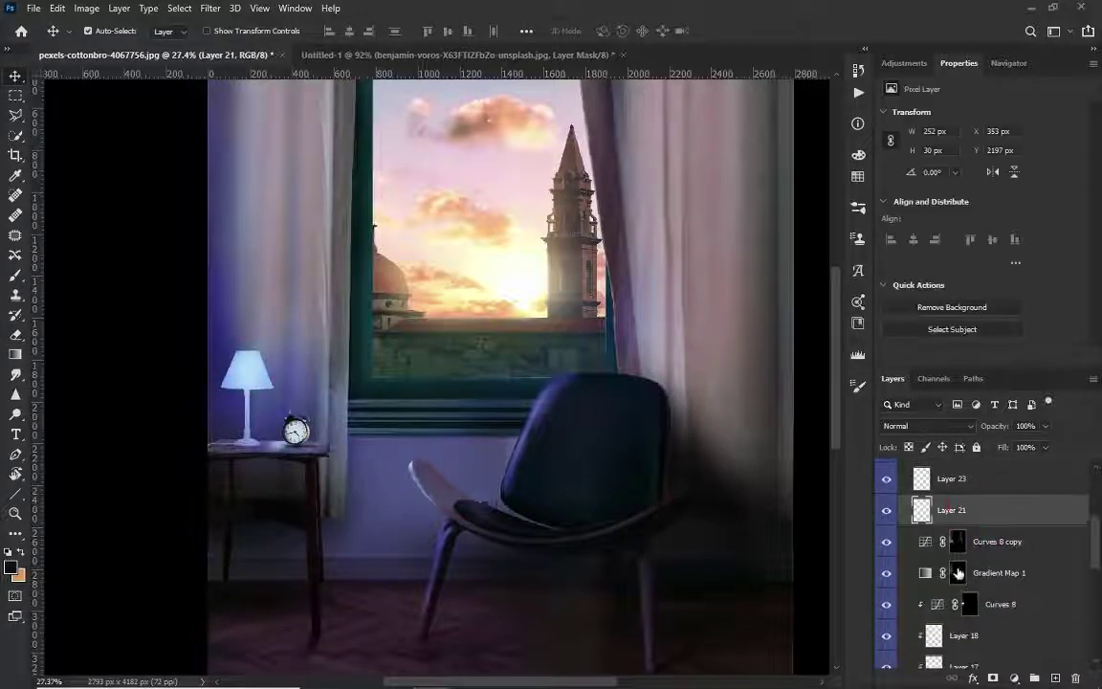
pyautogui.click(933, 632)
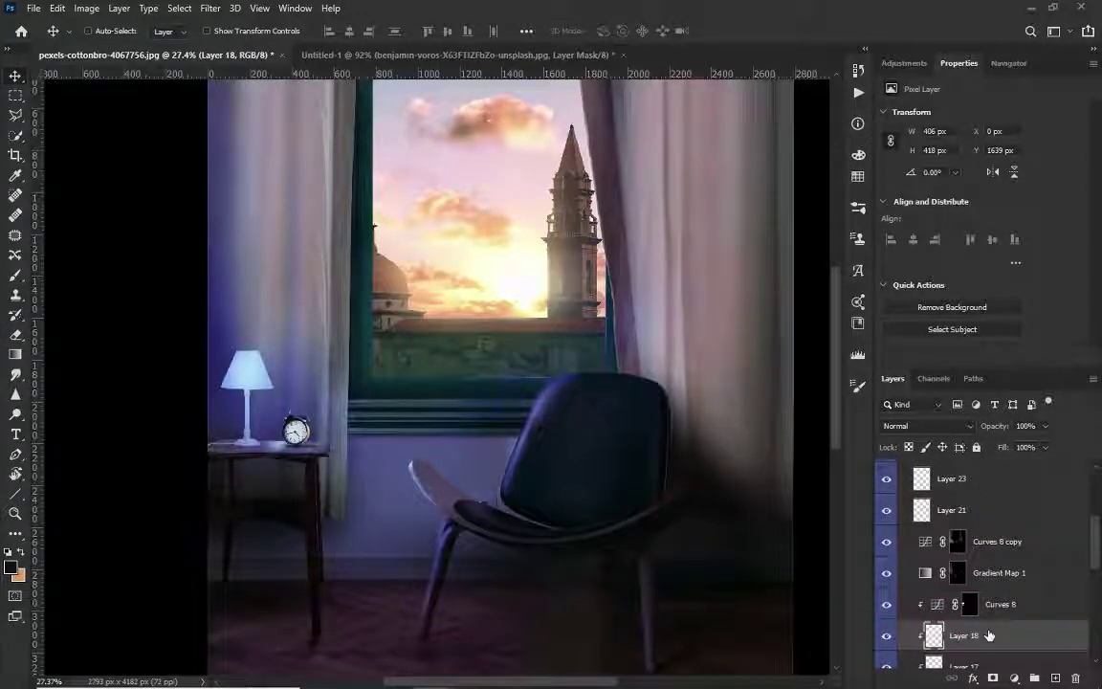
pyautogui.hotkey('ctrl', 'j')
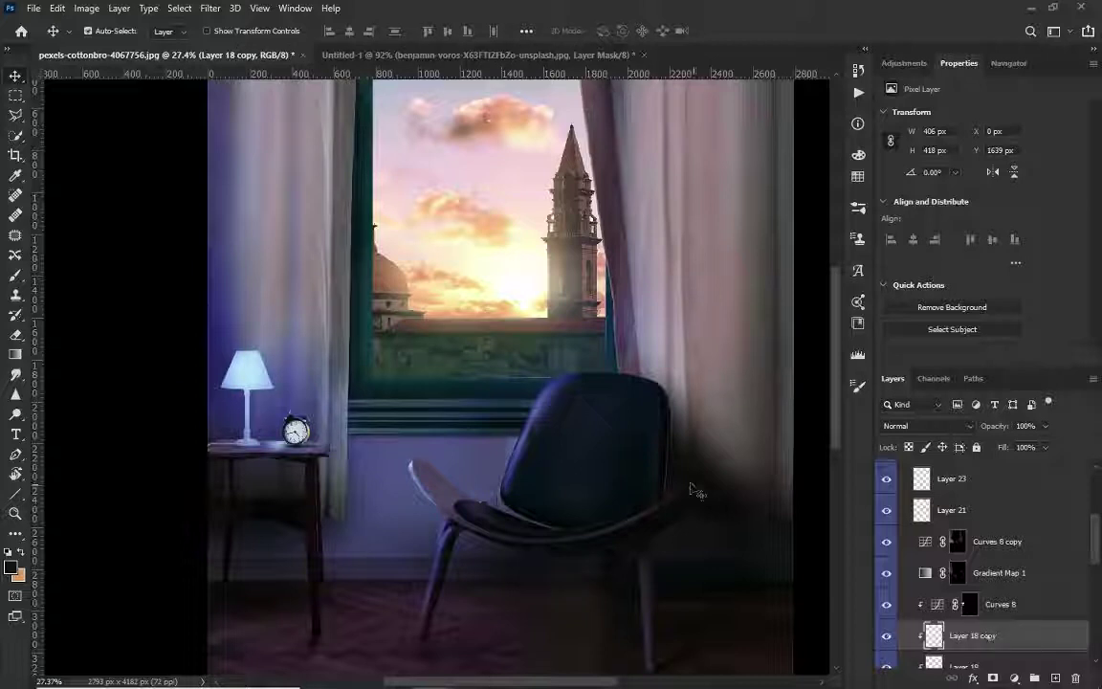
# Step: Lift the Curves 8 RGB curve so input 93 maps to 187
pyautogui.click(930, 605)
pyautogui.click(942, 251)
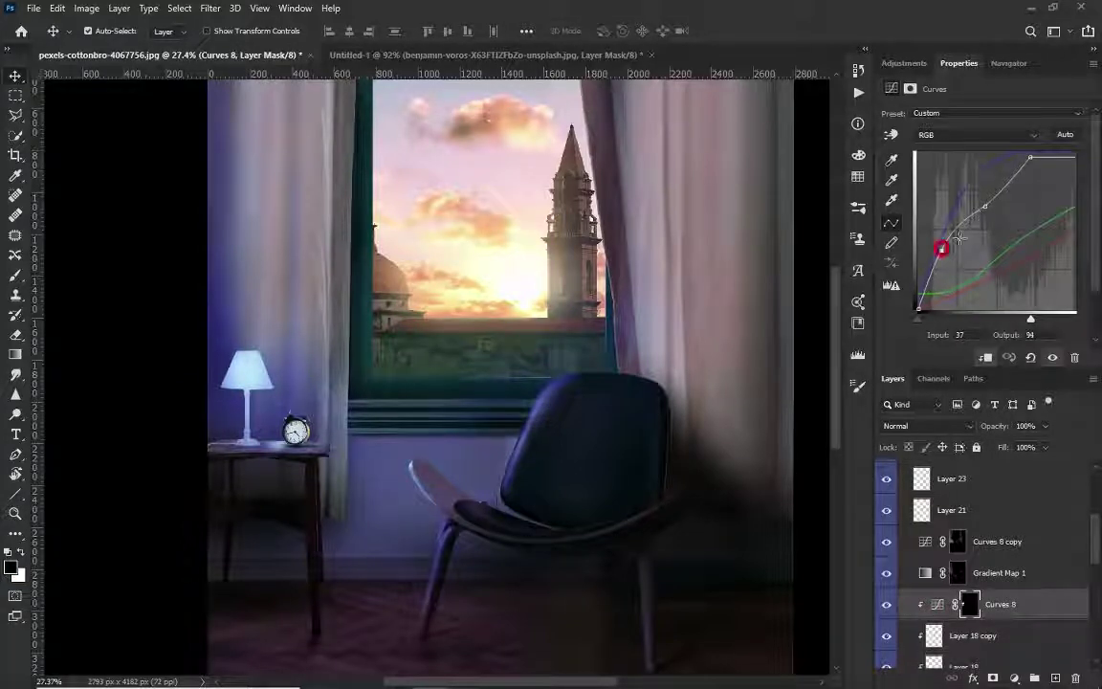
pyautogui.moveTo(983, 197)
pyautogui.mouseDown()
pyautogui.moveTo(974, 184)
pyautogui.moveTo(896, 171)
pyautogui.mouseUp()
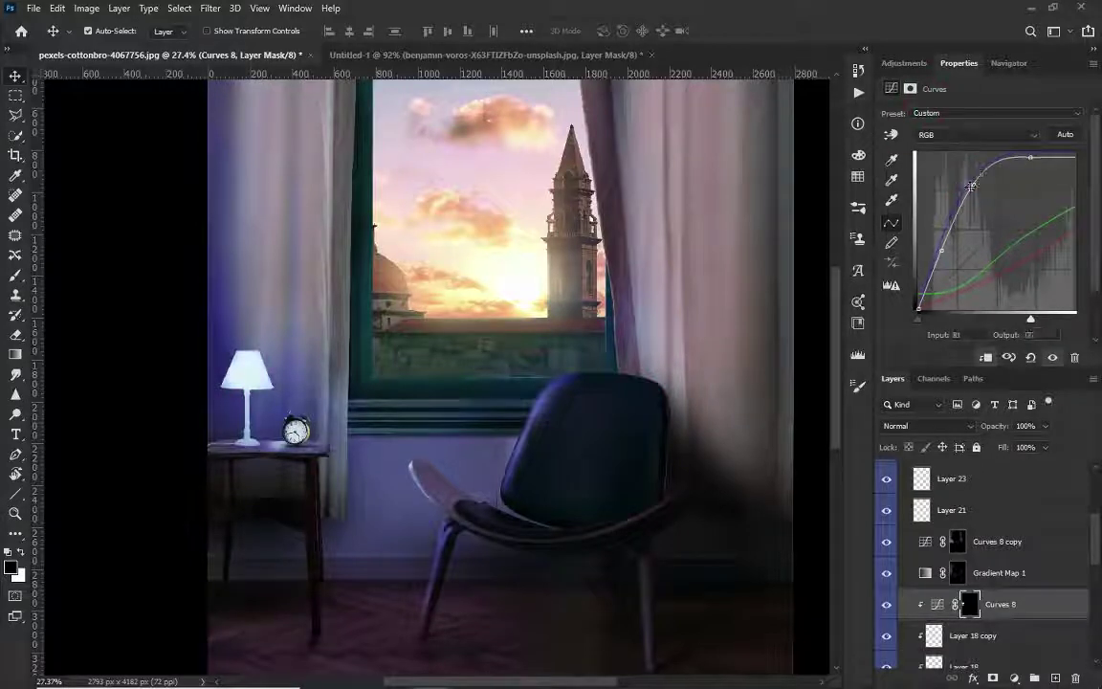
pyautogui.moveTo(972, 186); pyautogui.dragTo(974, 195)
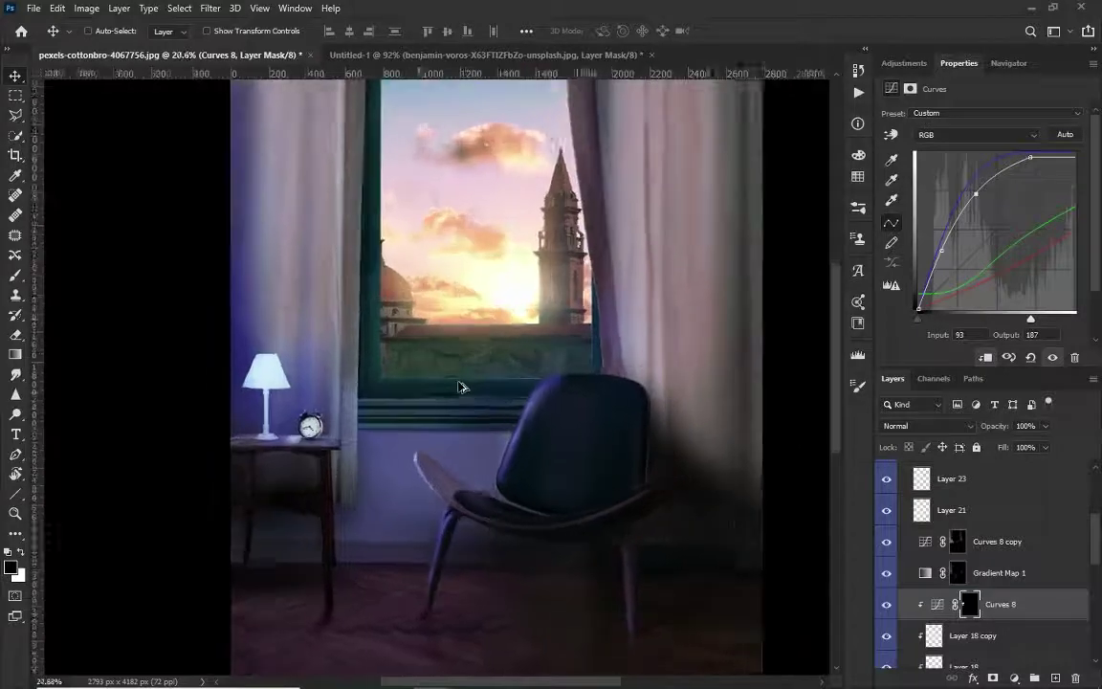
pyautogui.scroll(3, 918, 565)
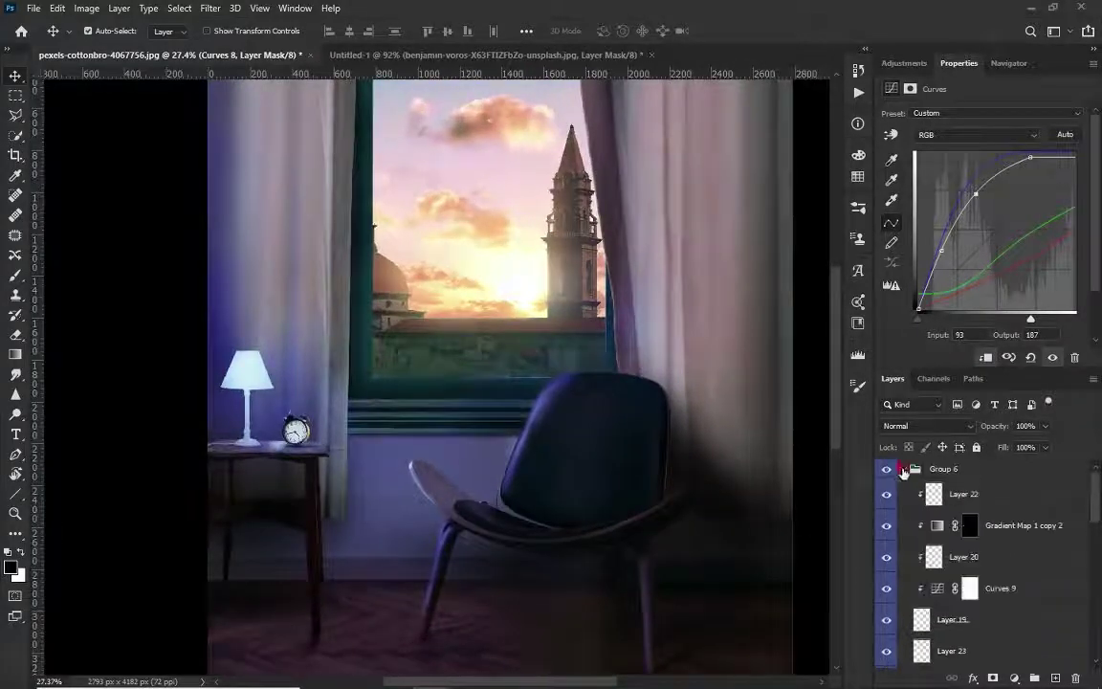
# Step: Drag the woman from girl.png into the room and fit her in the chair as Layer 24
pyautogui.click(904, 471)
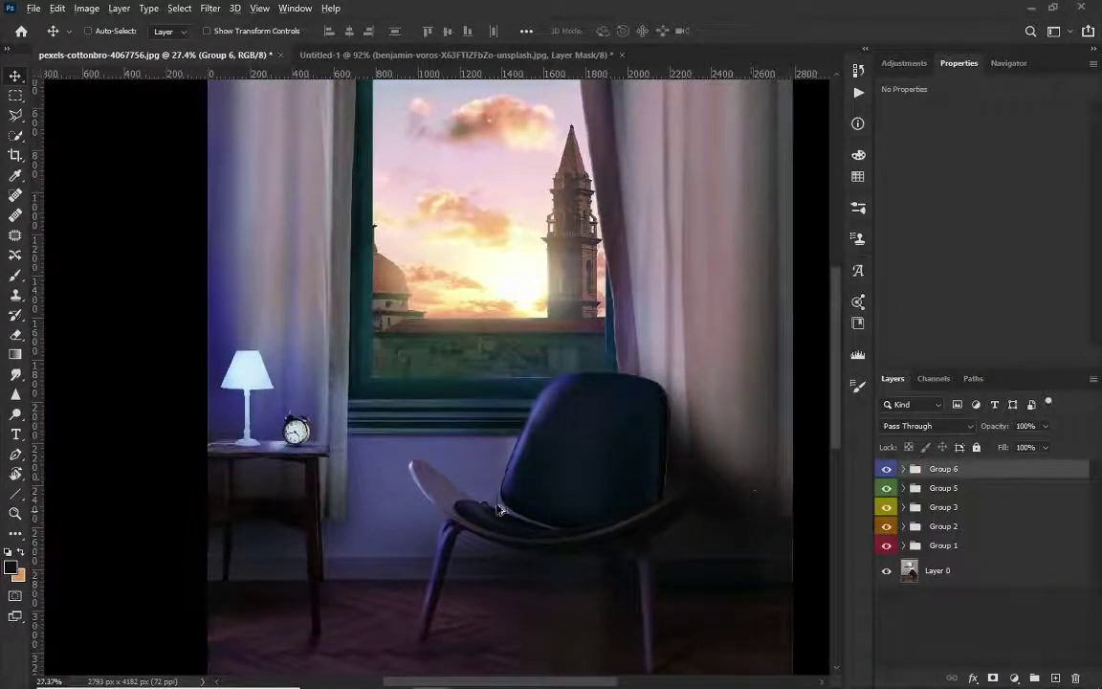
pyautogui.scroll(-3, 457, 445)
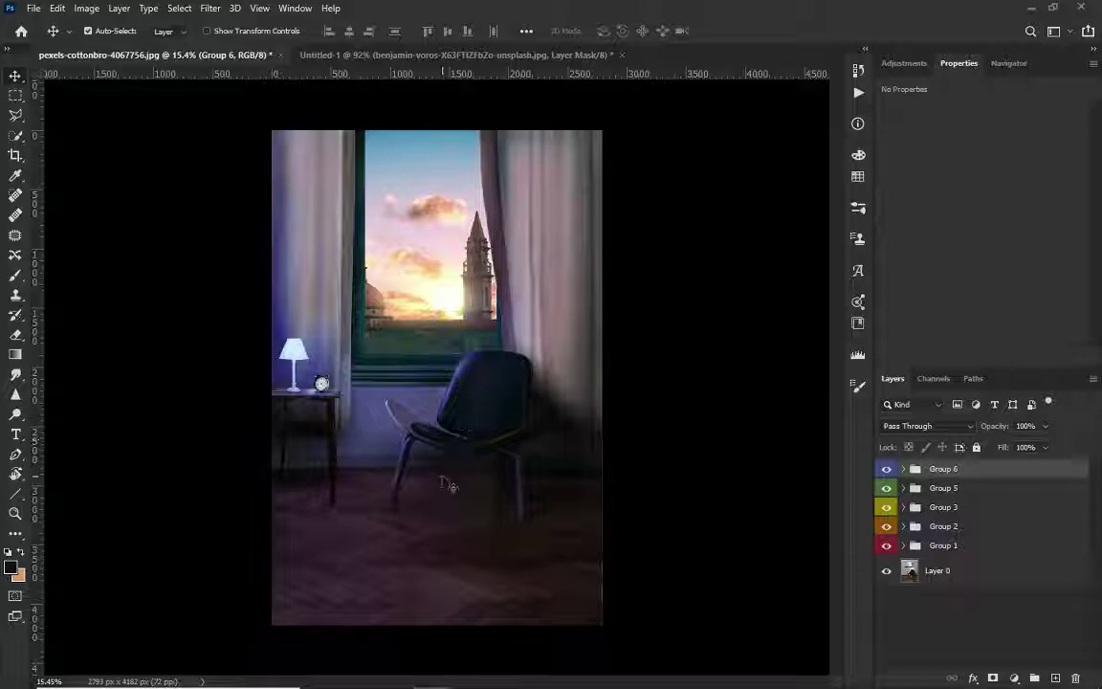
pyautogui.scroll(2, 467, 376)
pyautogui.scroll(-1, 467, 376)
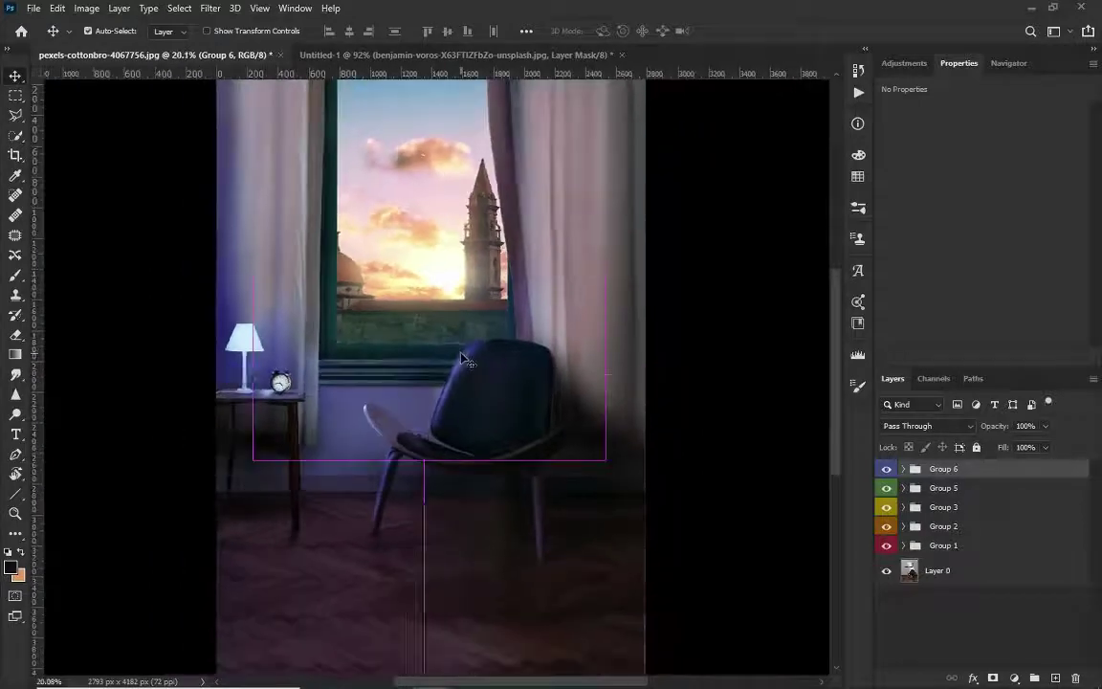
pyautogui.click(512, 598)
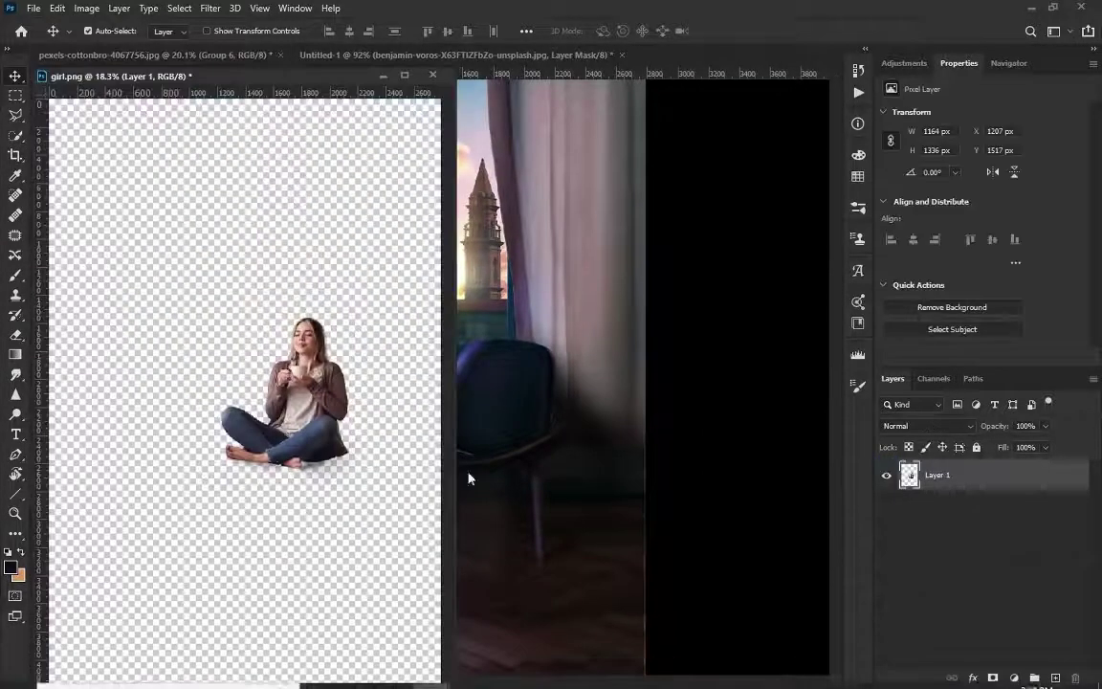
pyautogui.moveTo(371, 110); pyautogui.dragTo(506, 448)
pyautogui.hotkey('ctrl', 't')
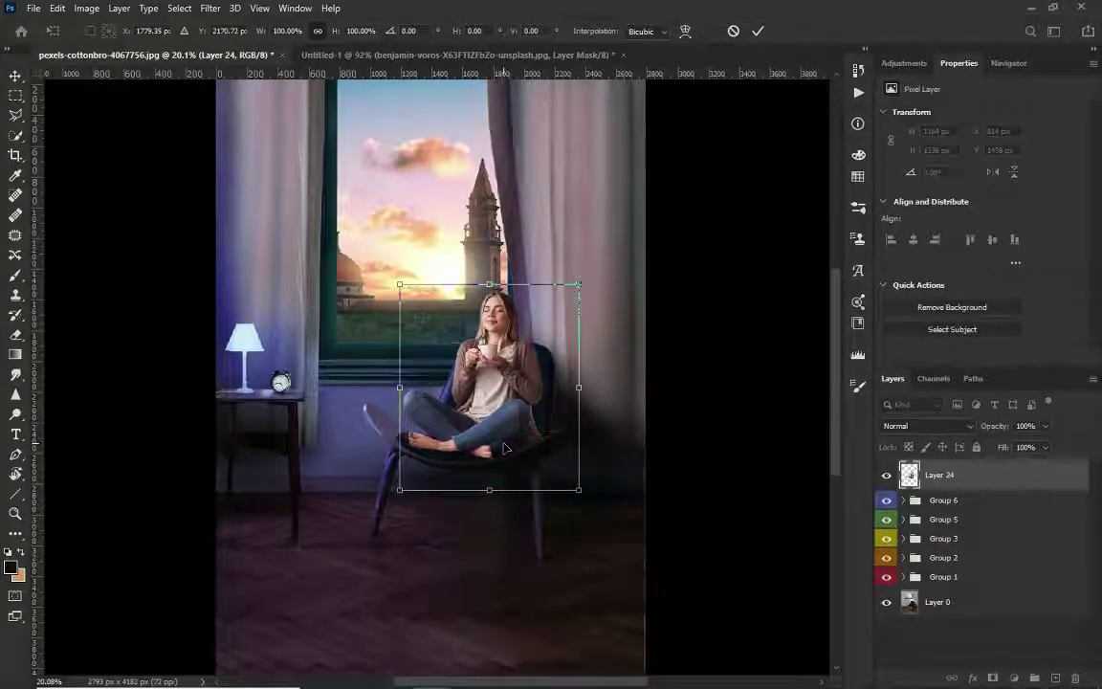
pyautogui.press('Return')
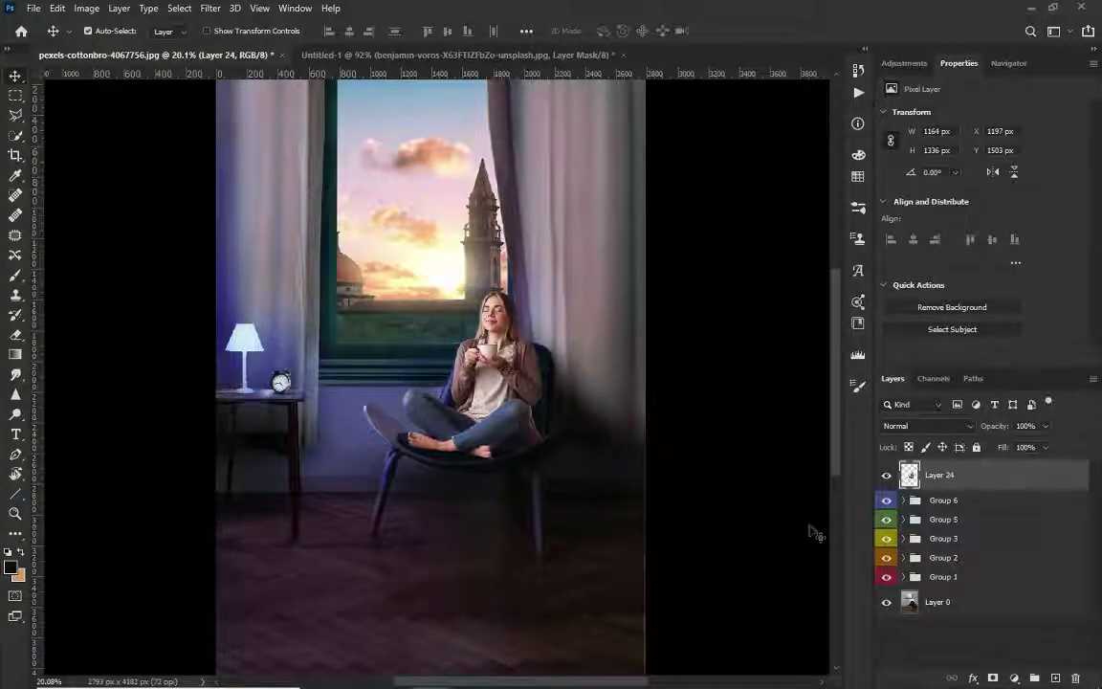
pyautogui.click(583, 433)
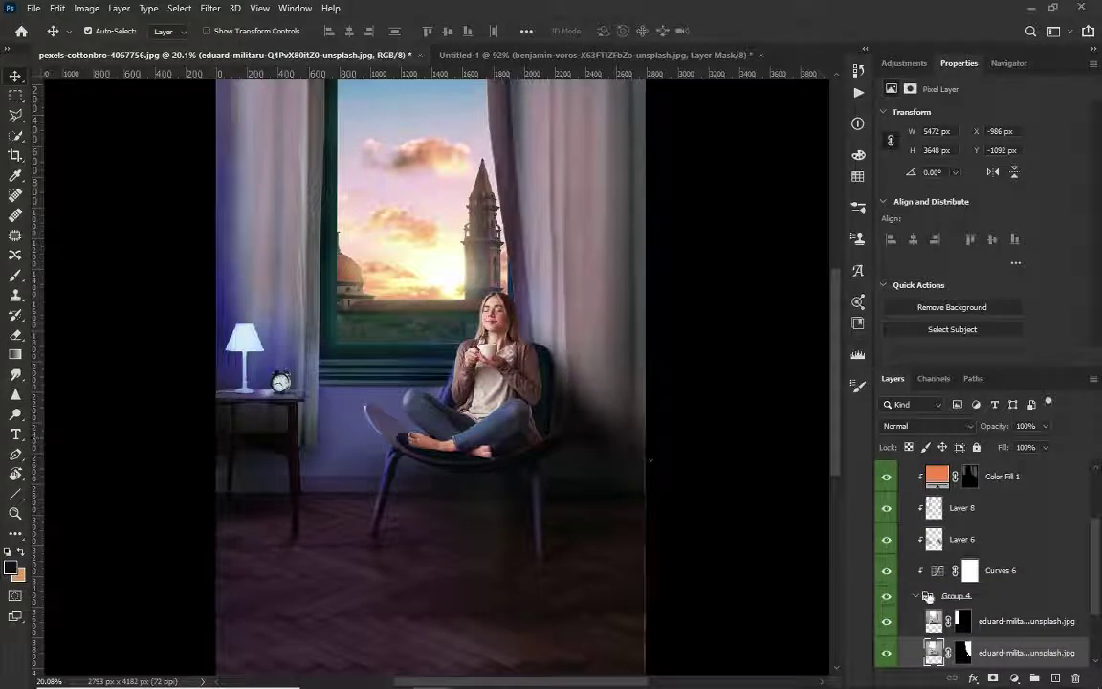
# Step: Add a Multiply layer above Layer 6 and brush a soft shadow beside the chair
pyautogui.click(918, 597)
pyautogui.click(935, 544)
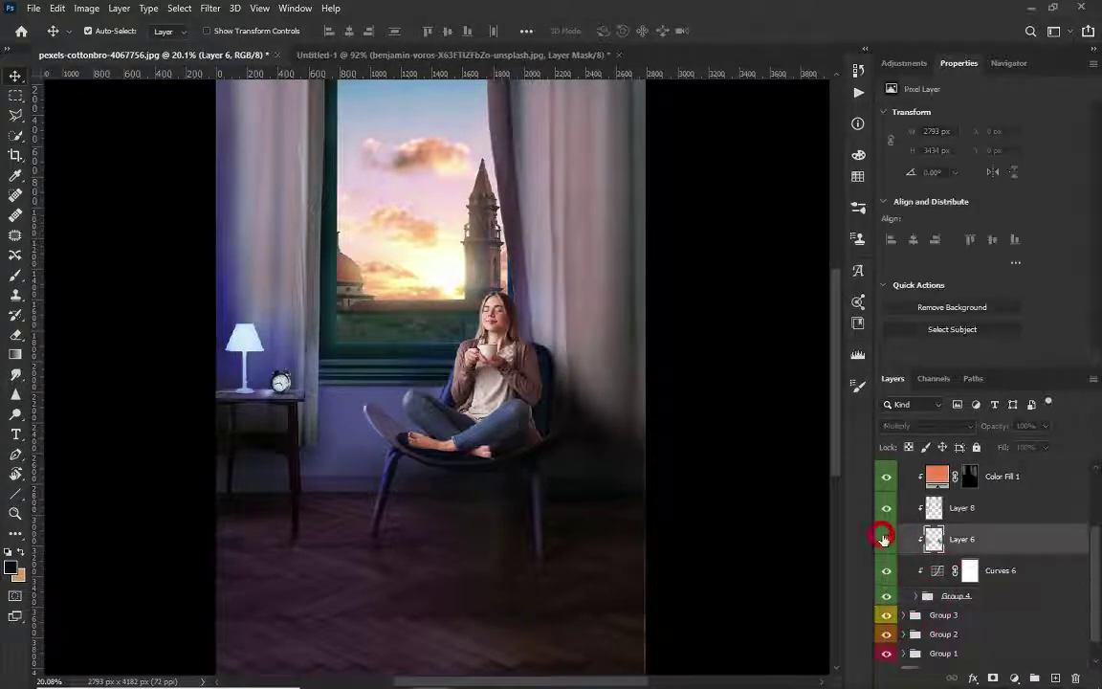
pyautogui.click(1057, 675)
pyautogui.click(927, 426)
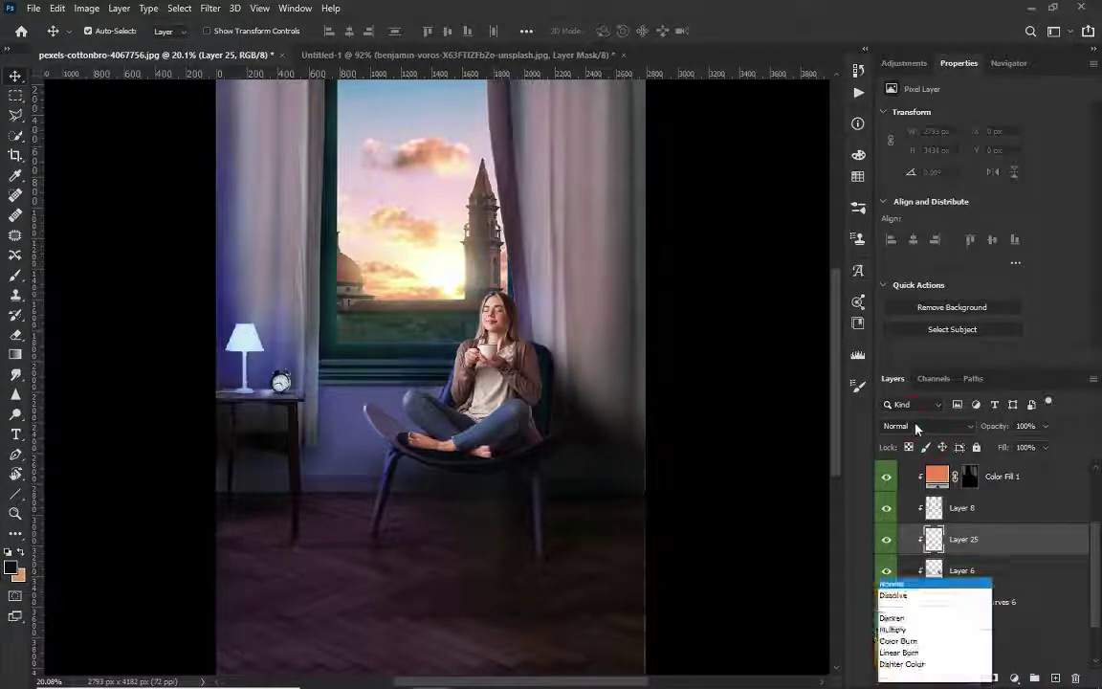
pyautogui.click(898, 367)
pyautogui.press('b')
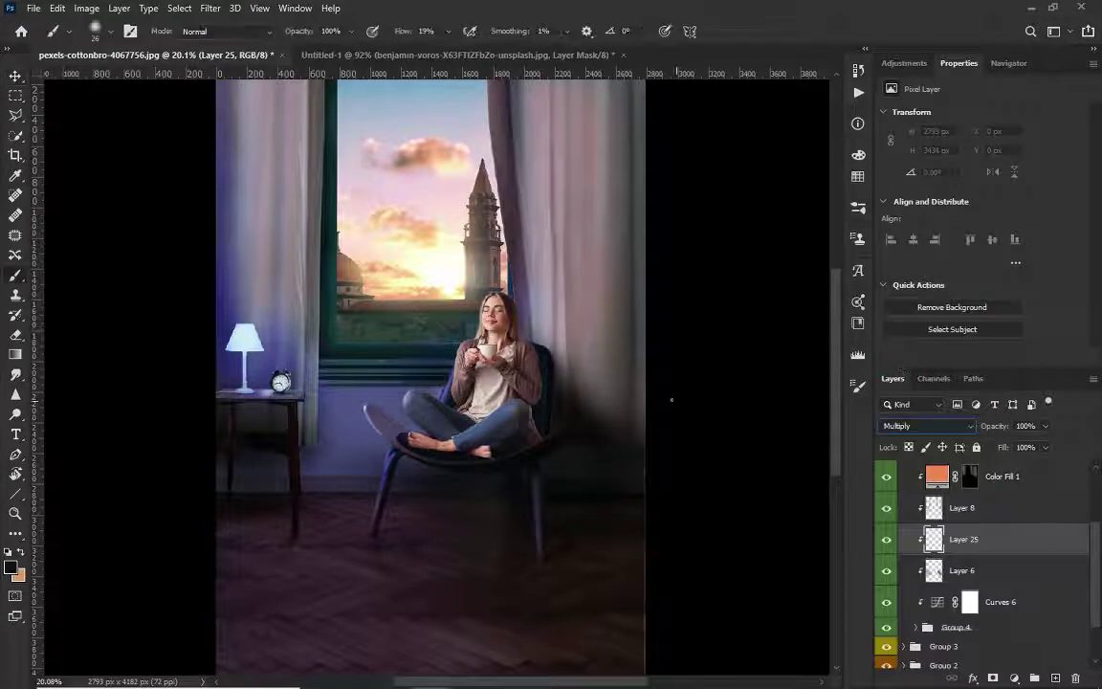
pyautogui.moveTo(579, 349); pyautogui.dragTo(540, 402)
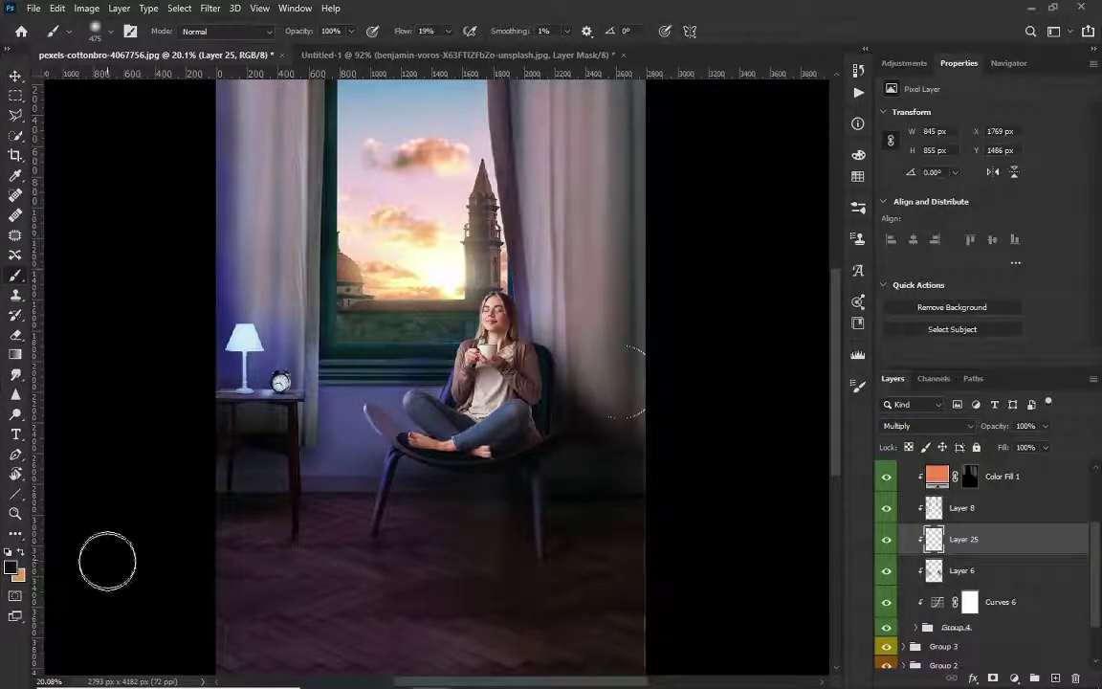
# Step: Switch to black paint and darken the wall right of the chair
pyautogui.press('i')
pyautogui.click(11, 568)
pyautogui.click(1043, 219)
pyautogui.press('b')
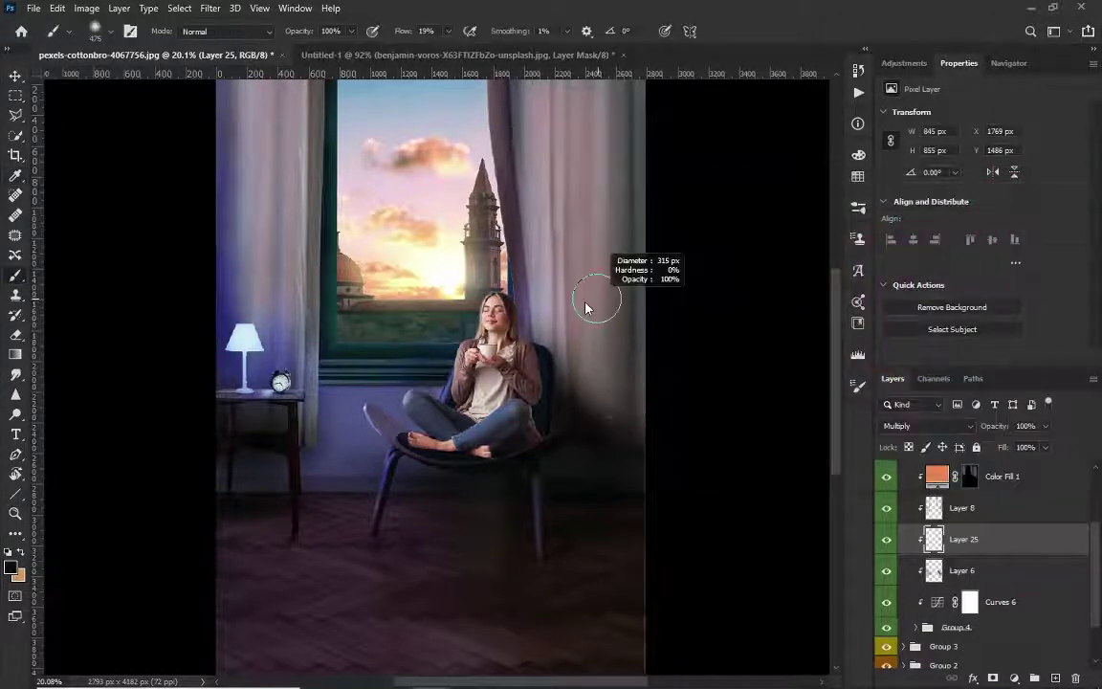
pyautogui.click(11, 567)
pyautogui.click(1006, 216)
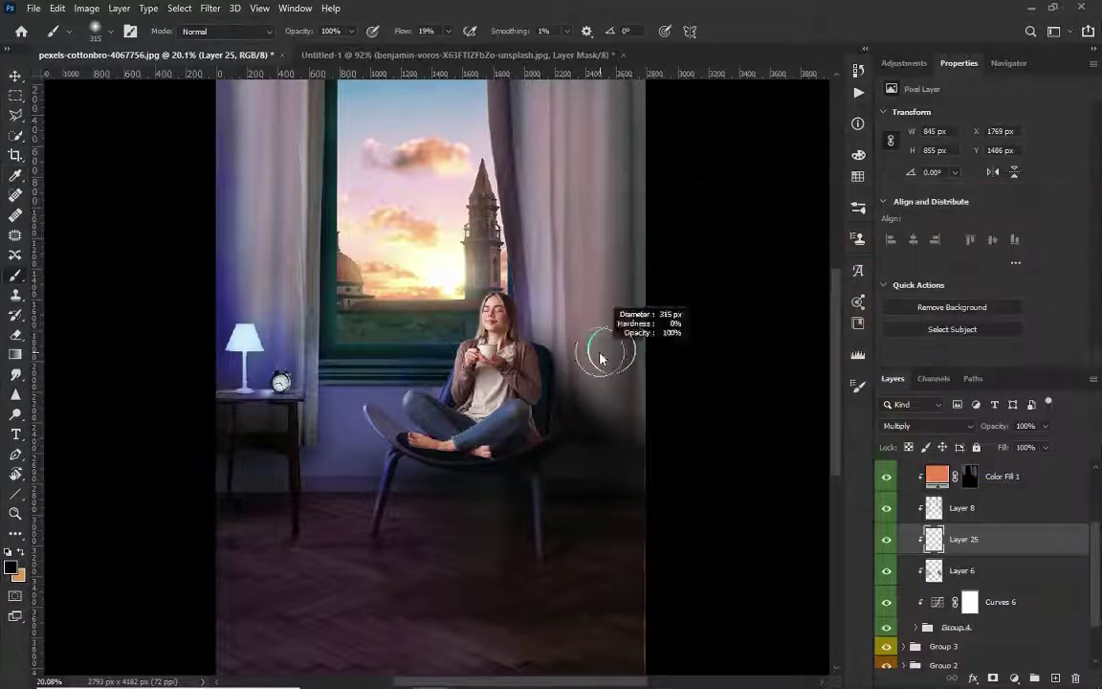
pyautogui.moveTo(601, 359); pyautogui.dragTo(595, 384)
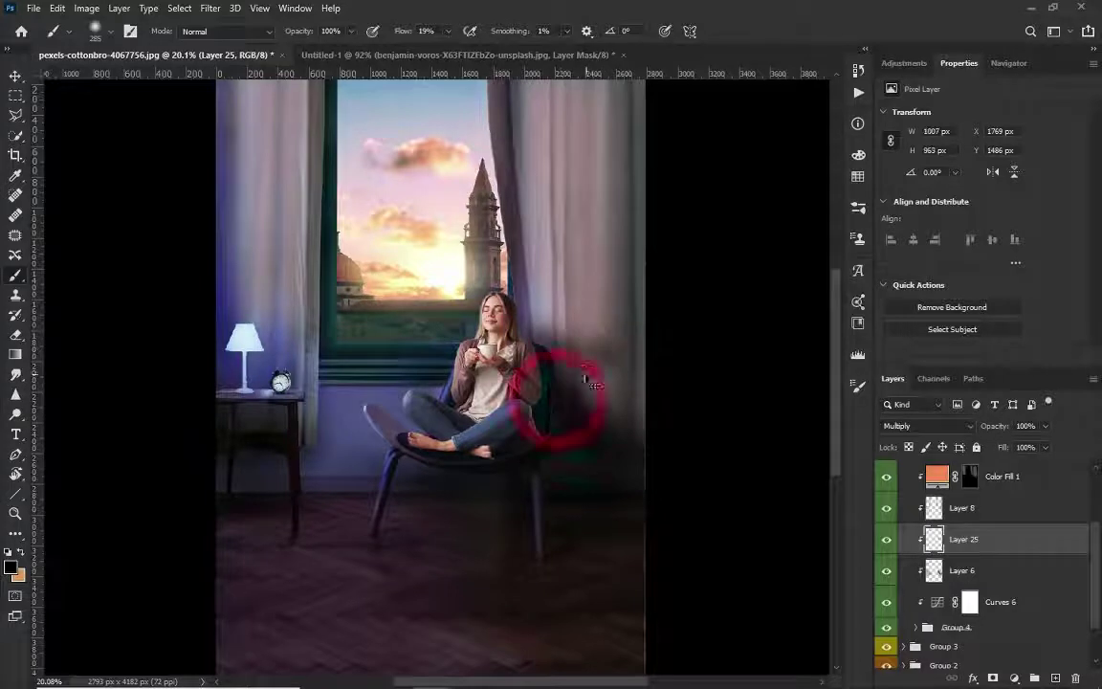
pyautogui.hotkey('ctrl', 'z')
pyautogui.moveTo(624, 418)
pyautogui.mouseDown()
pyautogui.moveTo(652, 439)
pyautogui.moveTo(596, 357)
pyautogui.moveTo(573, 526)
pyautogui.mouseUp()
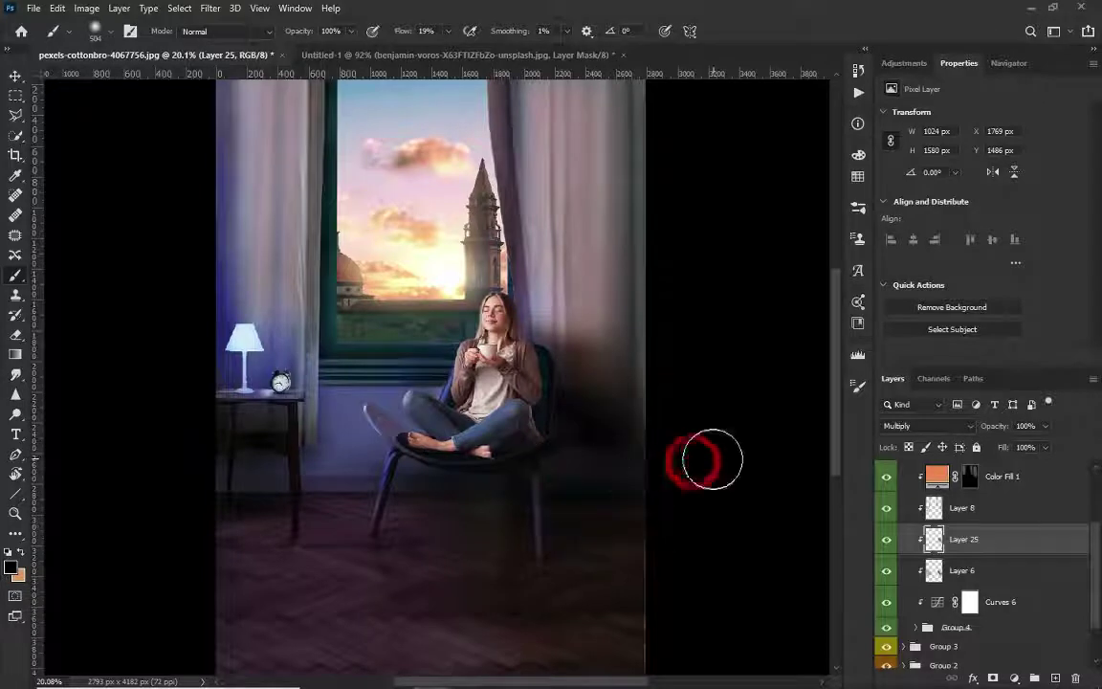
# Step: Erase the excess shadow to soften the dark area right of the chair
pyautogui.press('e')
pyautogui.rightClick(641, 500)
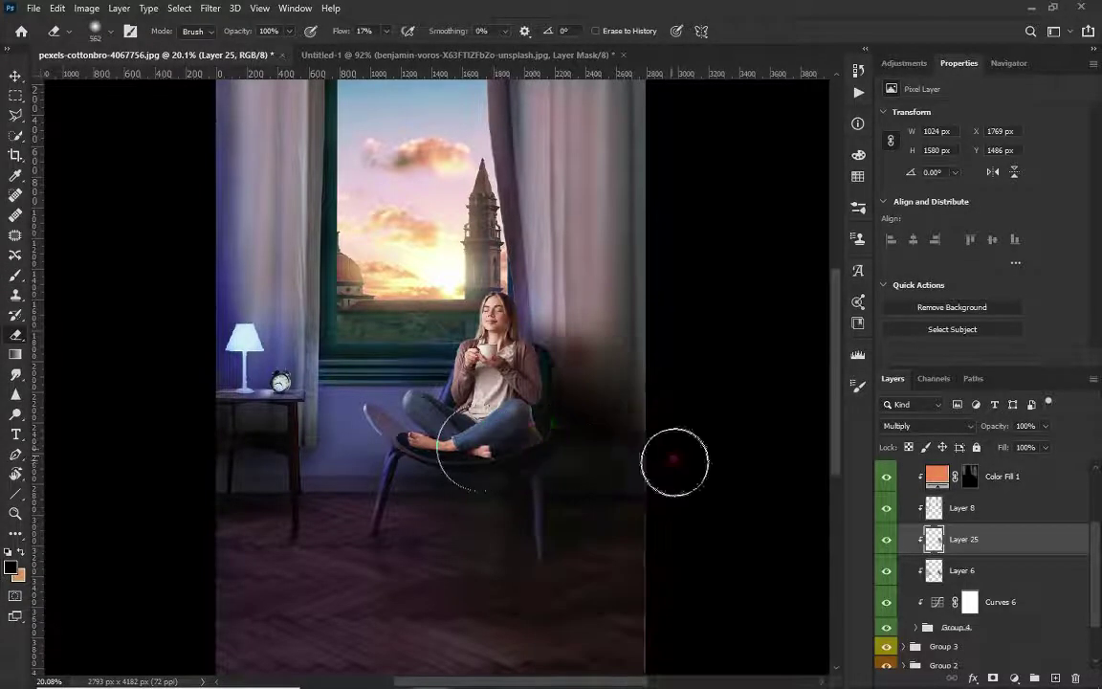
pyautogui.click(933, 575)
pyautogui.write('3')
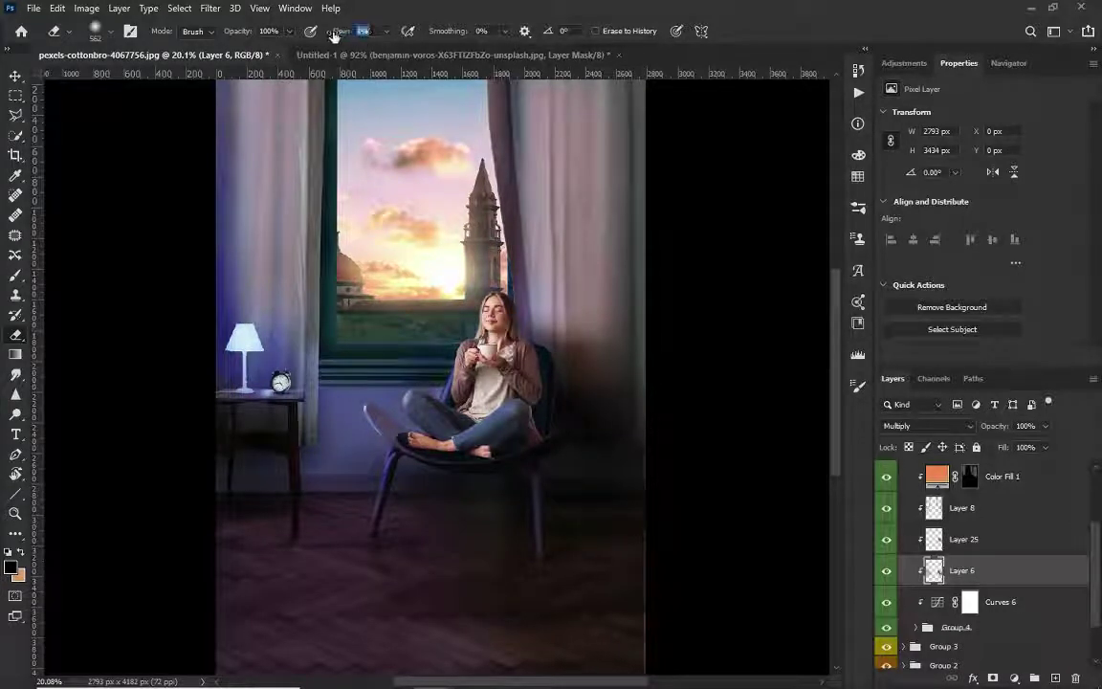
pyautogui.moveTo(627, 467)
pyautogui.mouseDown()
pyautogui.moveTo(530, 393)
pyautogui.moveTo(627, 438)
pyautogui.mouseUp()
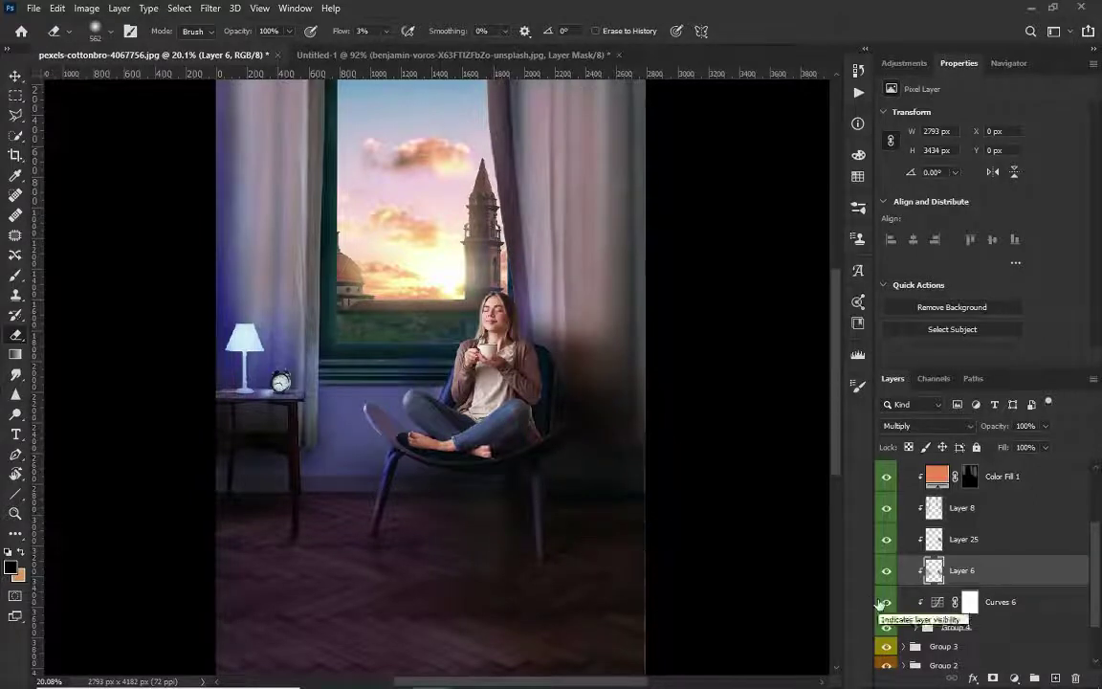
pyautogui.scroll(3, 884, 602)
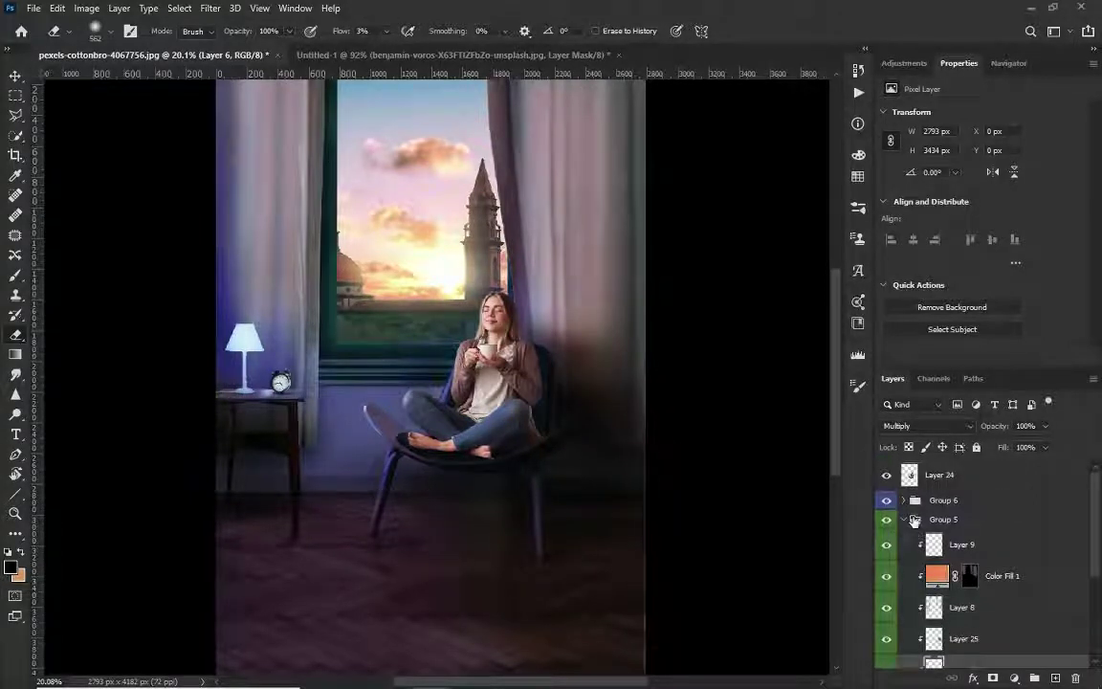
# Step: Add a Curves adjustment clipped to Layer 24, pulling the curve down to darken the woman
pyautogui.click(915, 519)
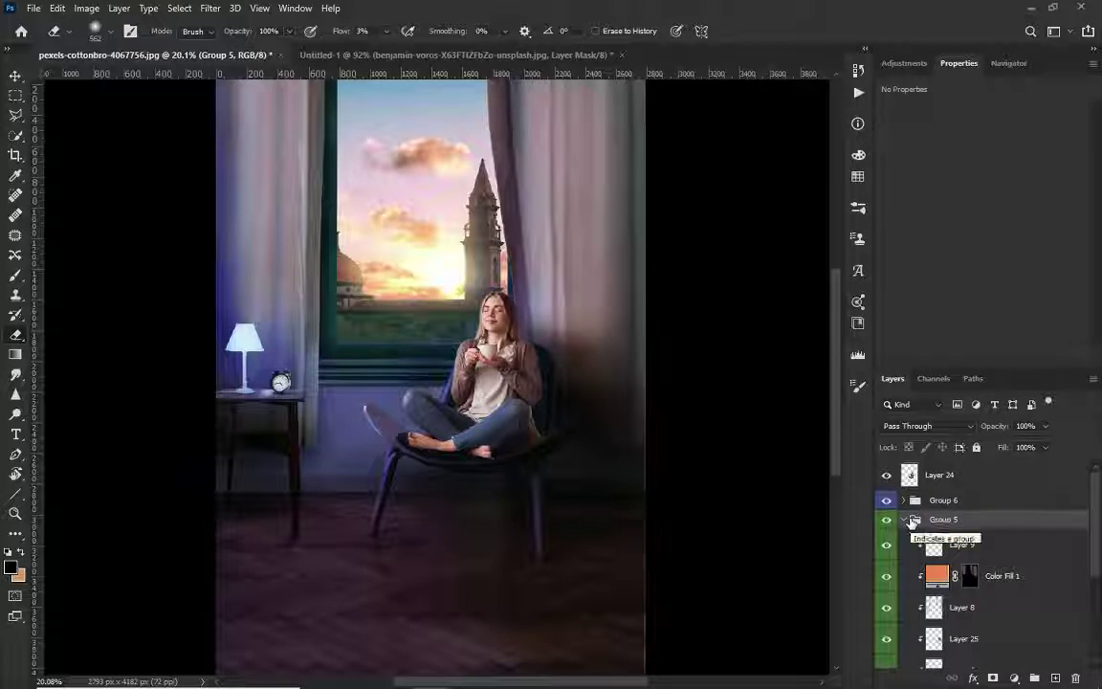
pyautogui.click(906, 520)
pyautogui.click(929, 483)
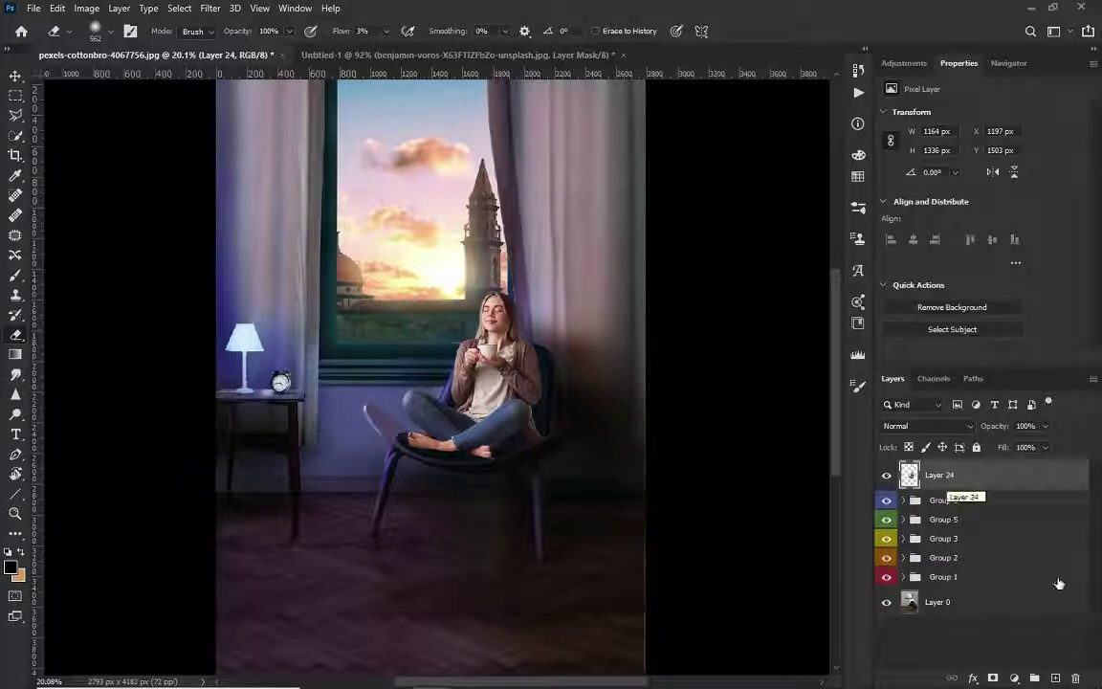
pyautogui.click(1015, 677)
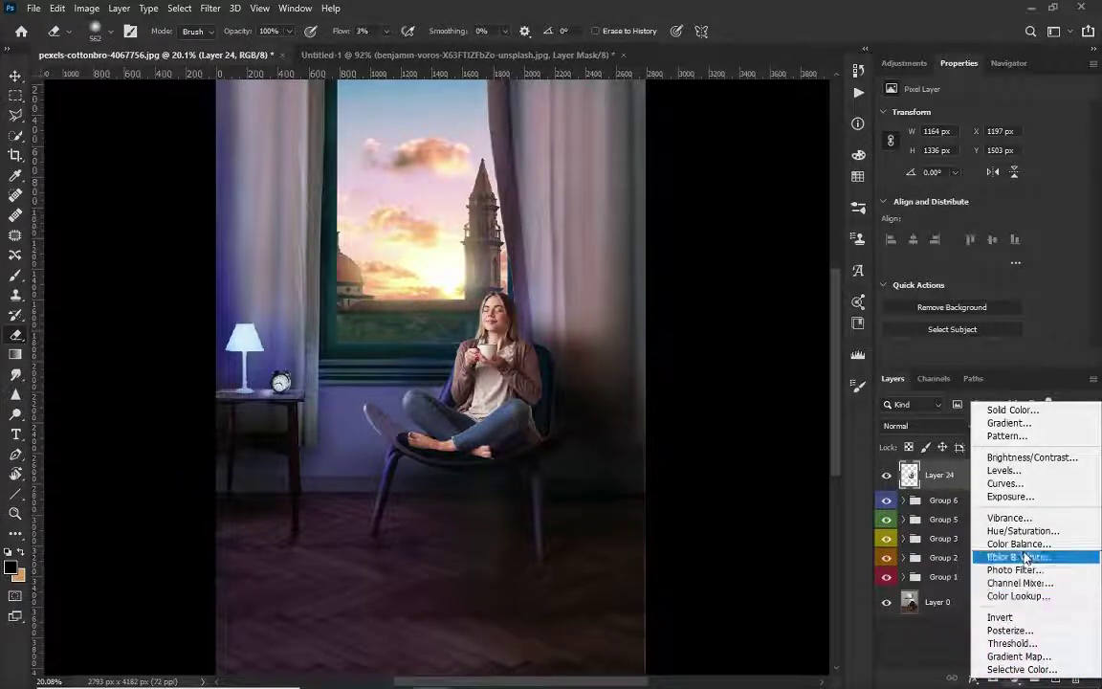
pyautogui.click(1024, 486)
pyautogui.click(986, 357)
pyautogui.moveTo(1020, 209); pyautogui.dragTo(1014, 230)
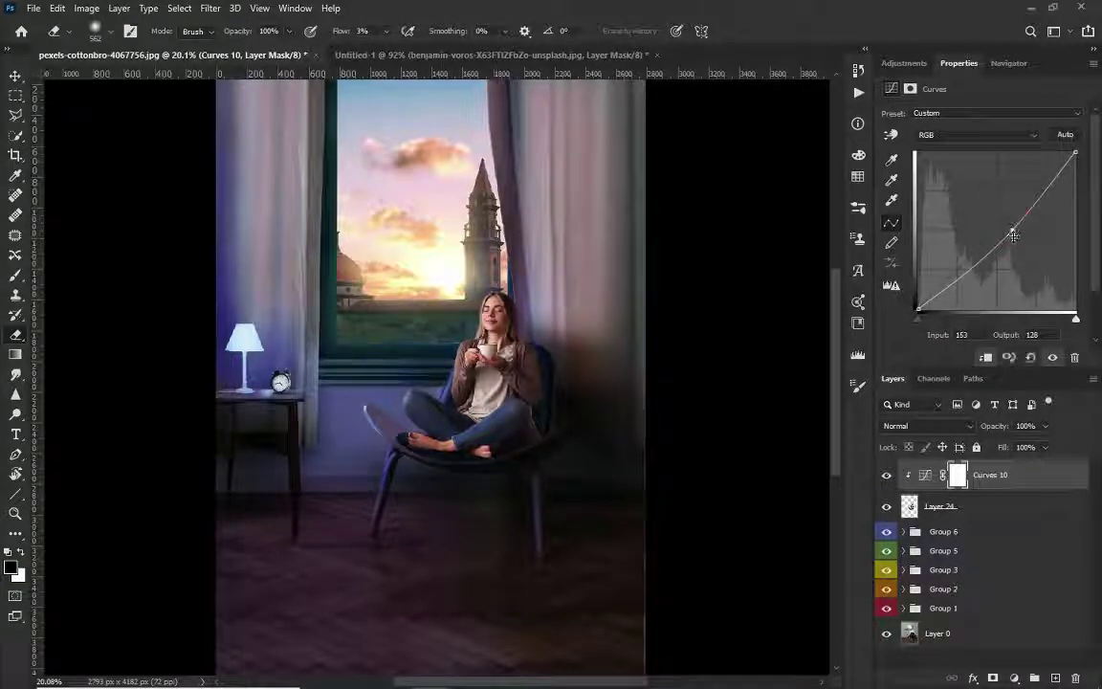
# Step: Add a clipped Exposure adjustment at −2.43 with gamma 0.91, hiding its effect for painting
pyautogui.click(1015, 677)
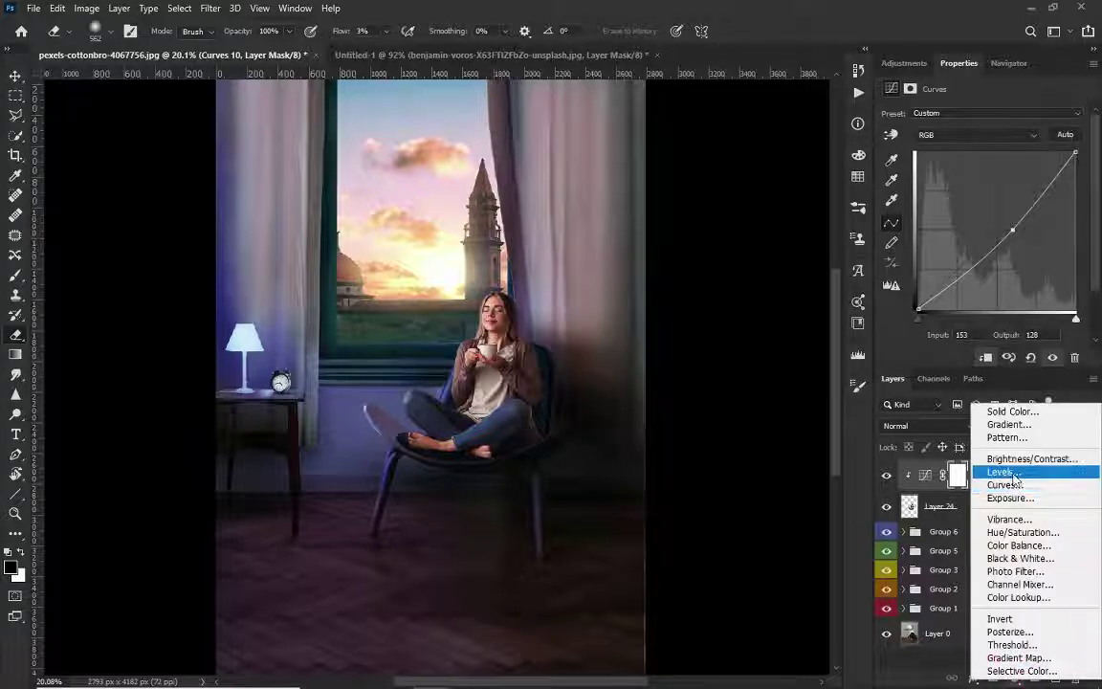
pyautogui.click(949, 501)
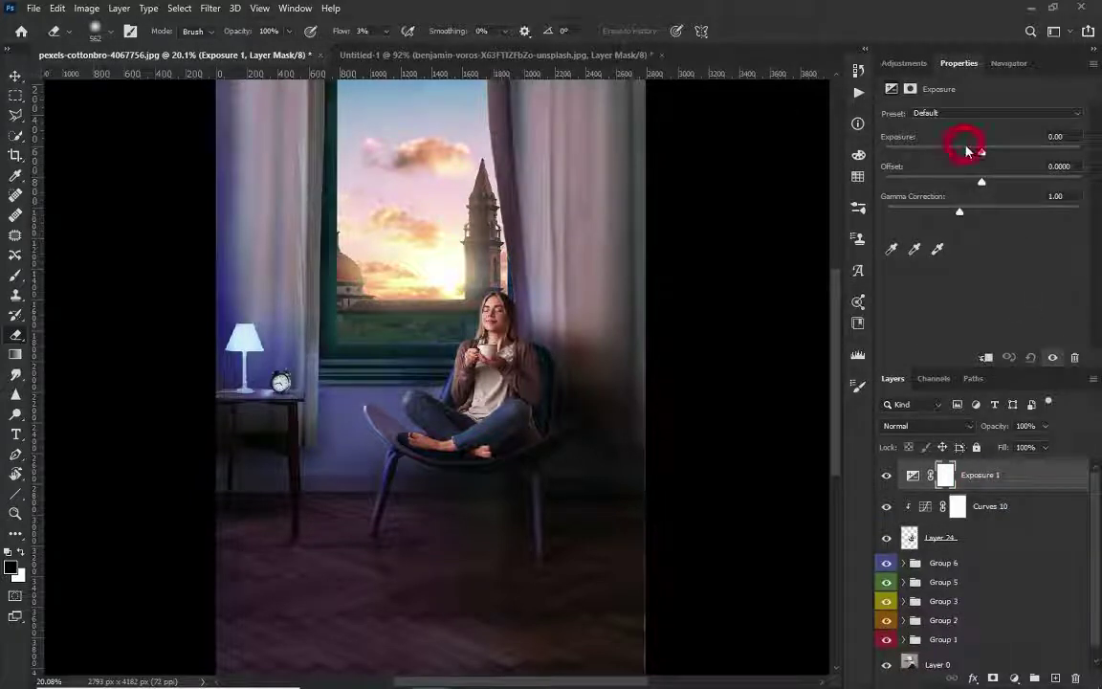
pyautogui.moveTo(980, 151); pyautogui.dragTo(966, 154)
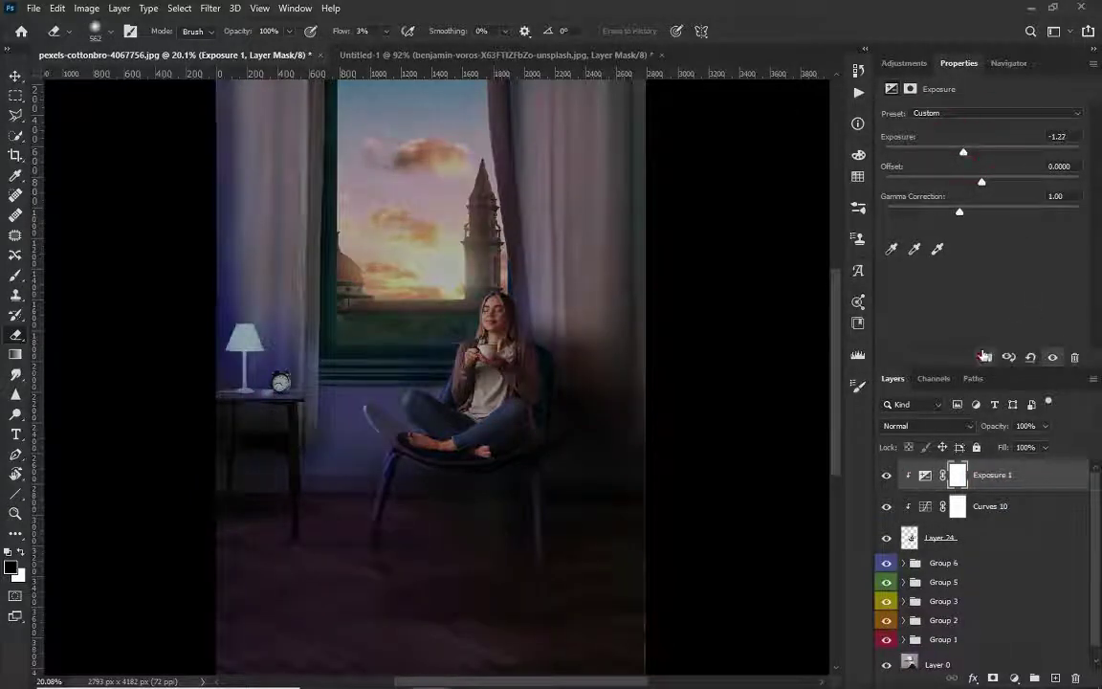
pyautogui.click(985, 357)
pyautogui.moveTo(951, 152); pyautogui.dragTo(977, 183)
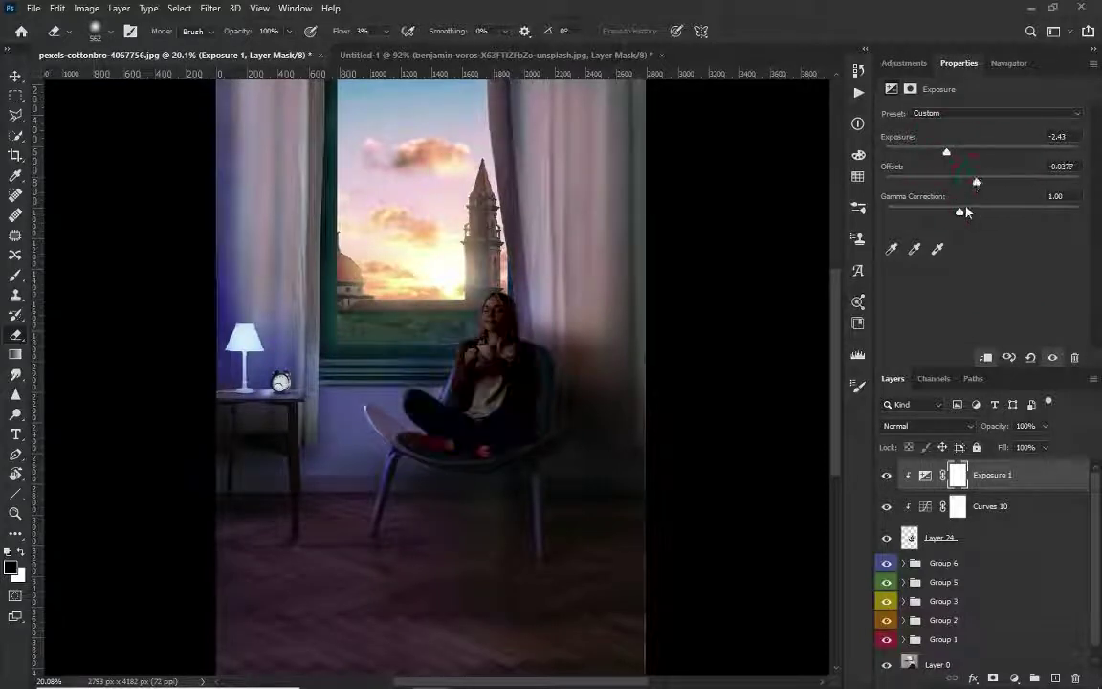
pyautogui.click(966, 211)
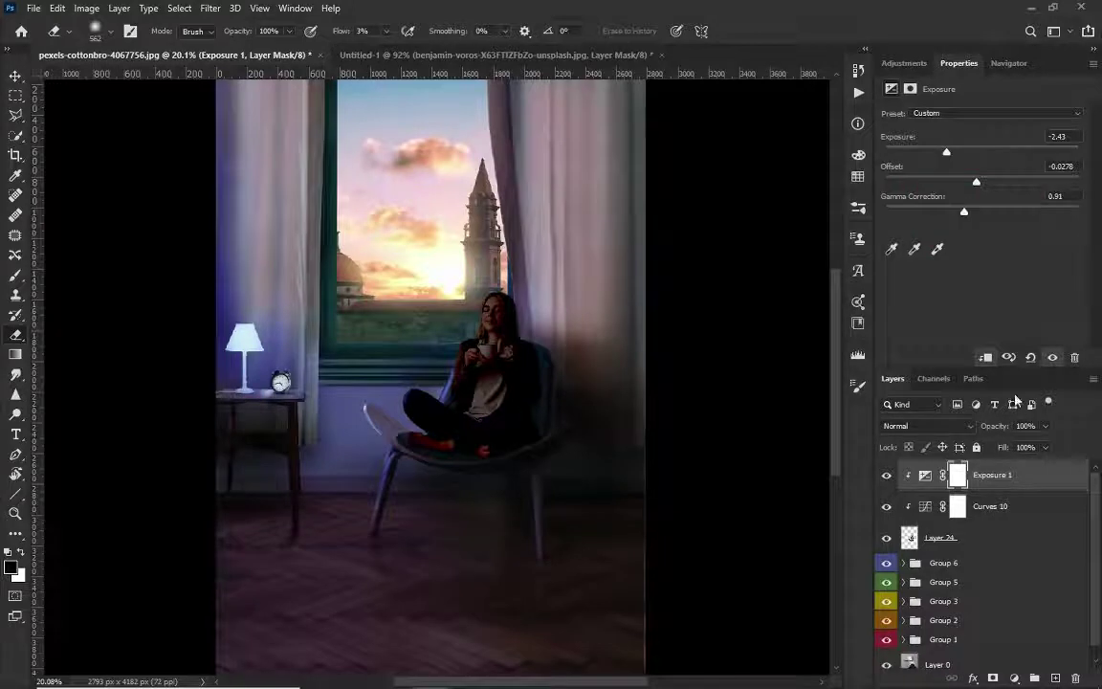
pyautogui.press('b')
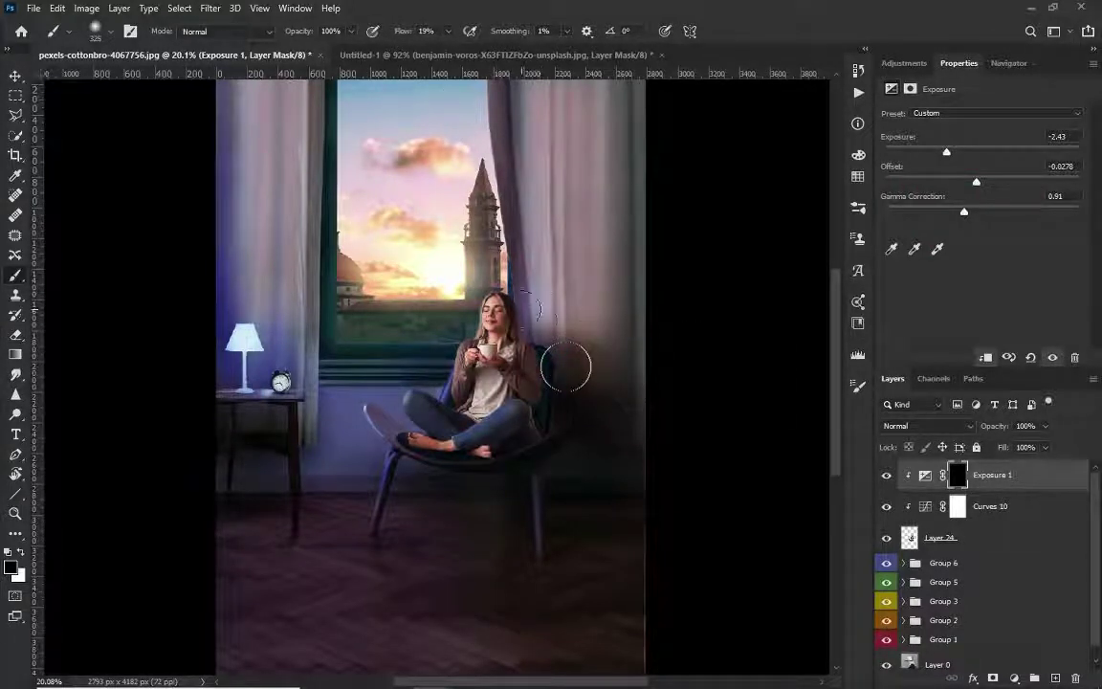
# Step: Paint the Exposure darkening back in with white to the right of the woman
pyautogui.scroll(1, 565, 367)
pyautogui.scroll(2, 564, 392)
pyautogui.press('x')
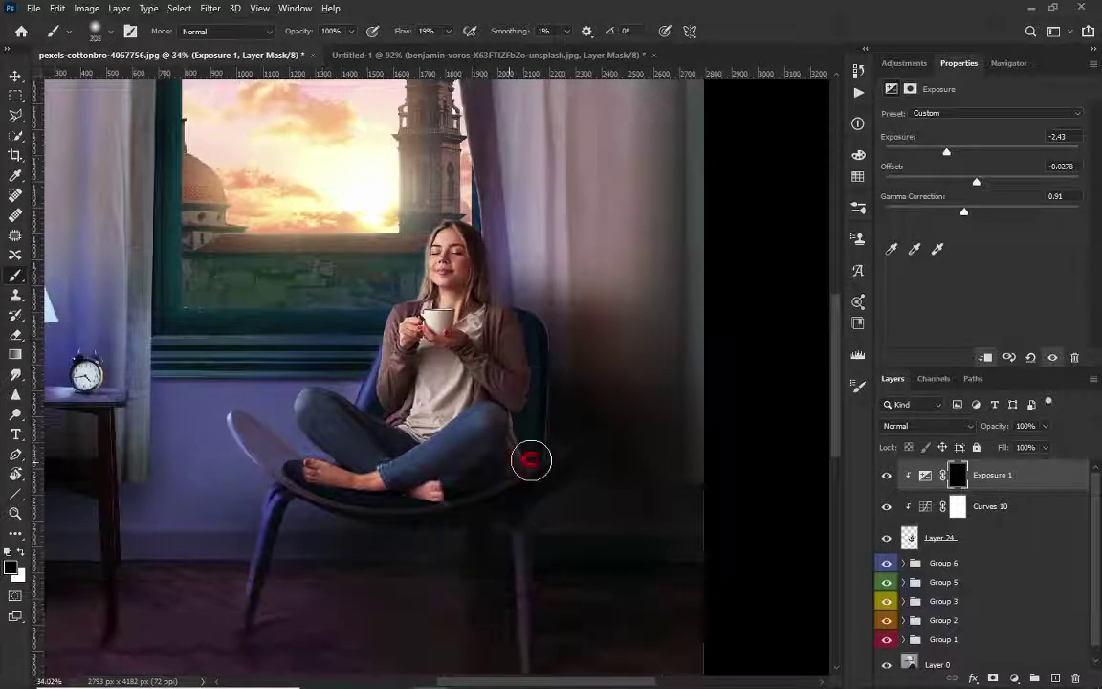
pyautogui.moveTo(525, 408); pyautogui.dragTo(532, 329)
pyautogui.scroll(1, 541, 354)
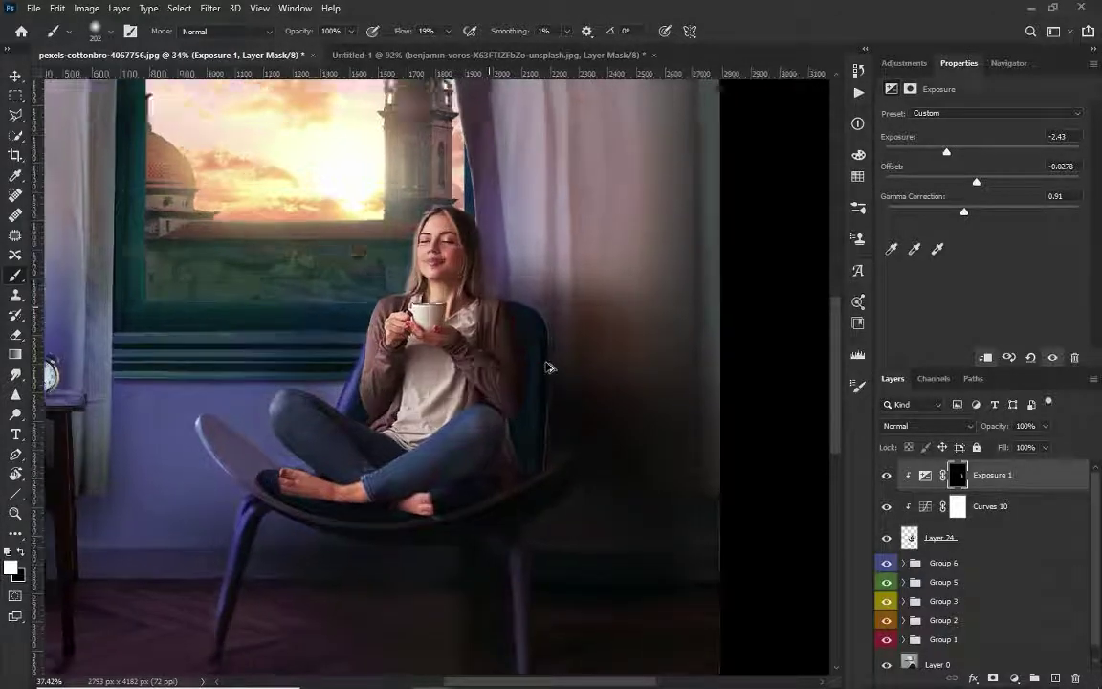
pyautogui.scroll(1, 546, 364)
pyautogui.scroll(-1, 944, 610)
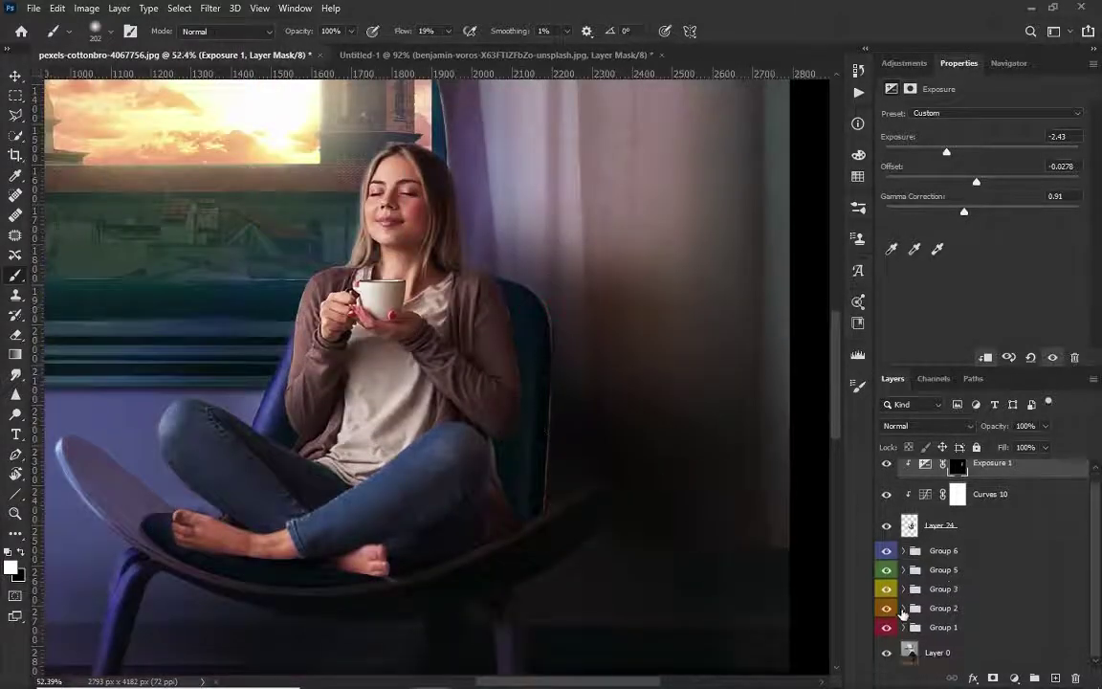
# Step: Expand Group 3 and make Layer 7 the active layer
pyautogui.click(904, 589)
pyautogui.scroll(-3, 969, 617)
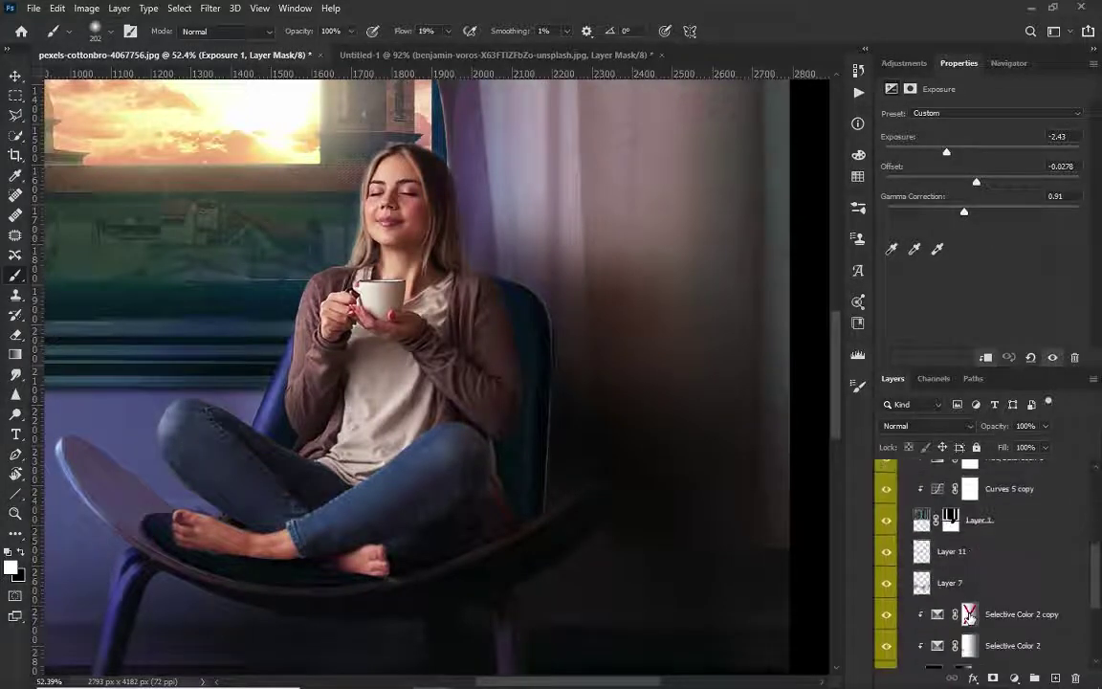
pyautogui.scroll(-1, 995, 607)
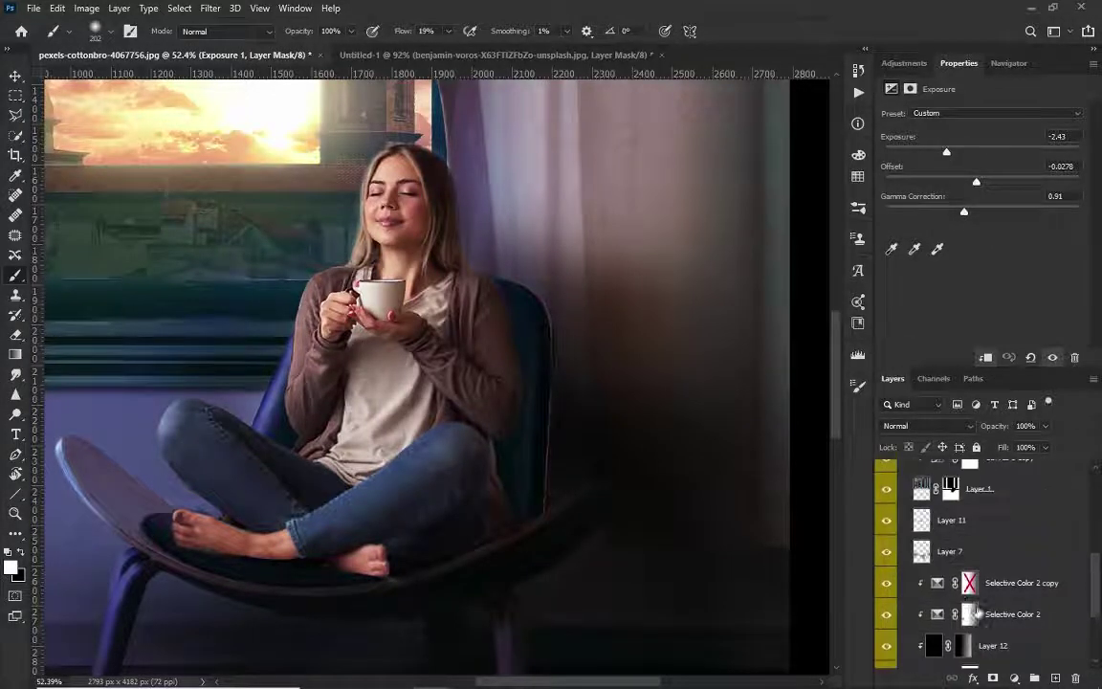
pyautogui.click(925, 554)
pyautogui.scroll(-3, 948, 574)
pyautogui.scroll(2, 945, 587)
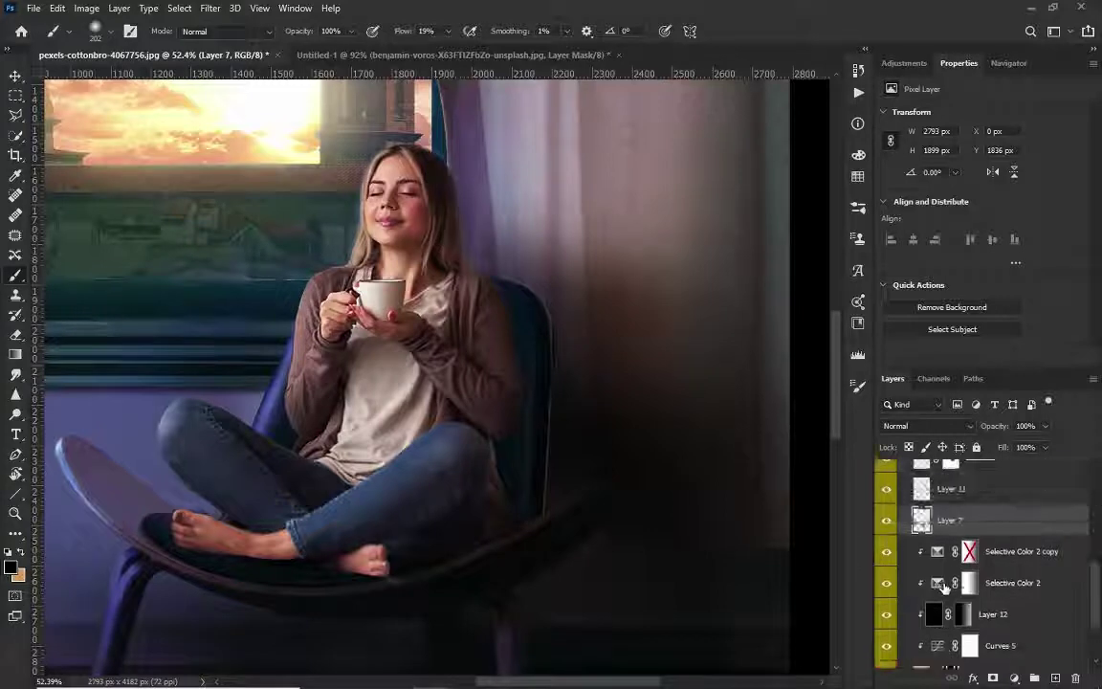
# Step: Add a clipped Multiply Layer 26 and paint shadow along the woman's right side and chair
pyautogui.keyDown('ctrl'); pyautogui.click(1055, 677); pyautogui.keyUp('ctrl')
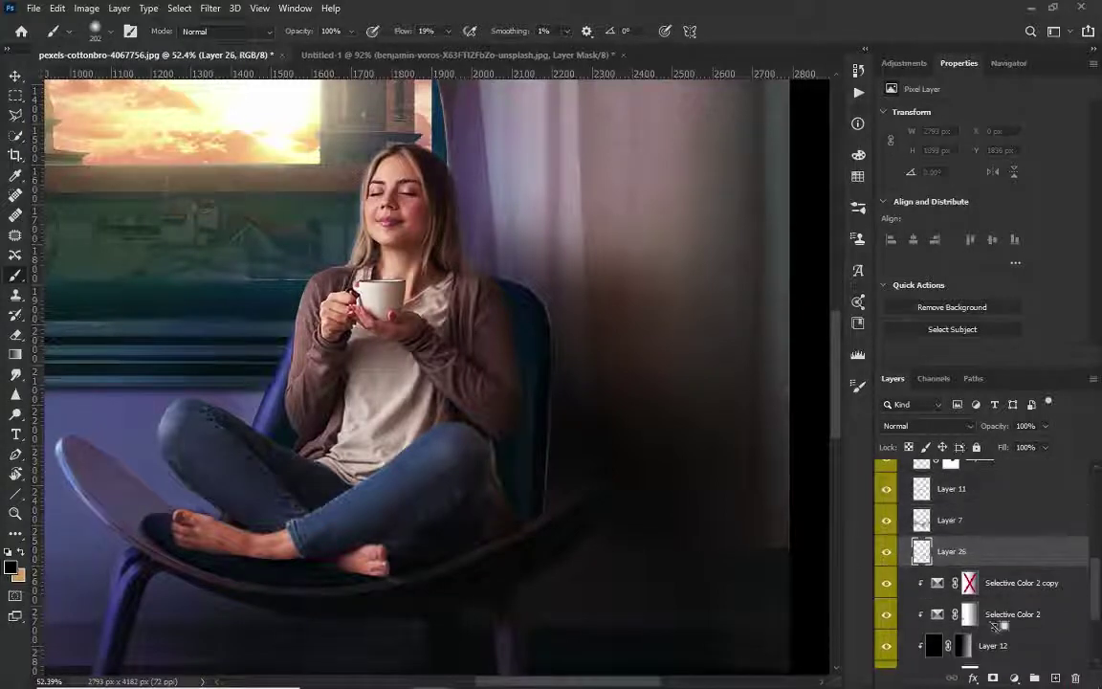
pyautogui.keyDown('alt'); pyautogui.click(957, 568); pyautogui.keyUp('alt')
pyautogui.click(928, 426)
pyautogui.click(922, 366)
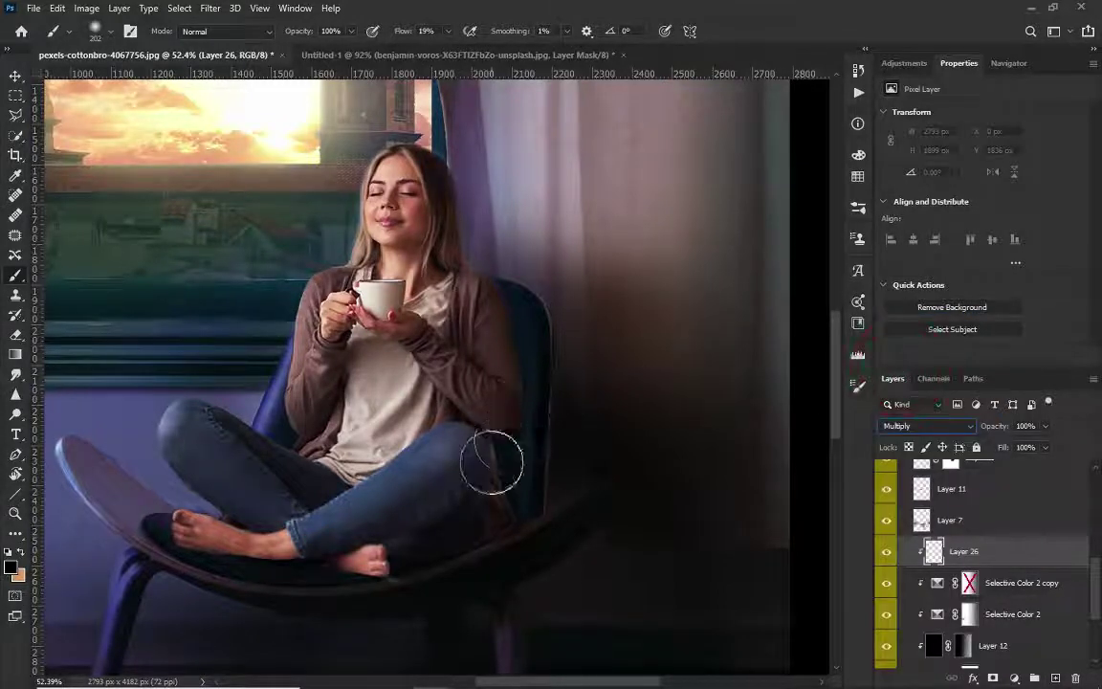
pyautogui.moveTo(492, 464)
pyautogui.mouseDown()
pyautogui.moveTo(512, 370)
pyautogui.moveTo(509, 418)
pyautogui.moveTo(502, 309)
pyautogui.moveTo(517, 438)
pyautogui.moveTo(479, 512)
pyautogui.moveTo(499, 288)
pyautogui.mouseUp()
# Step: On the Exposure 1 mask, darken her right side, feet and chair seat with a 120 px brush
pyautogui.scroll(5, 994, 568)
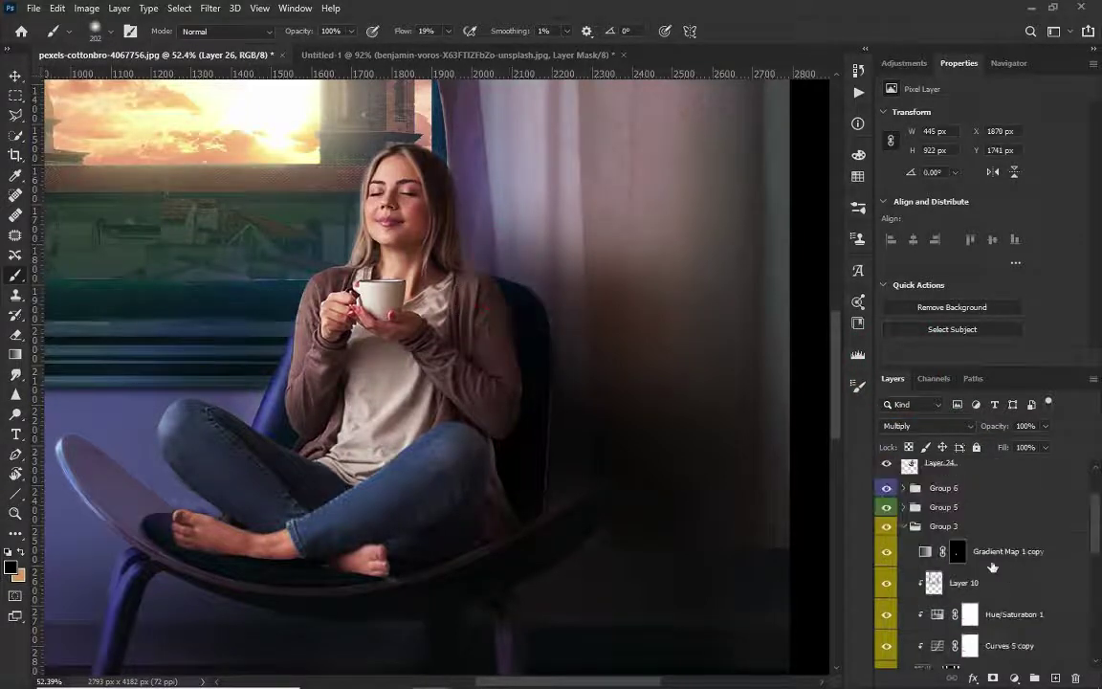
pyautogui.scroll(3, 994, 568)
pyautogui.click(958, 474)
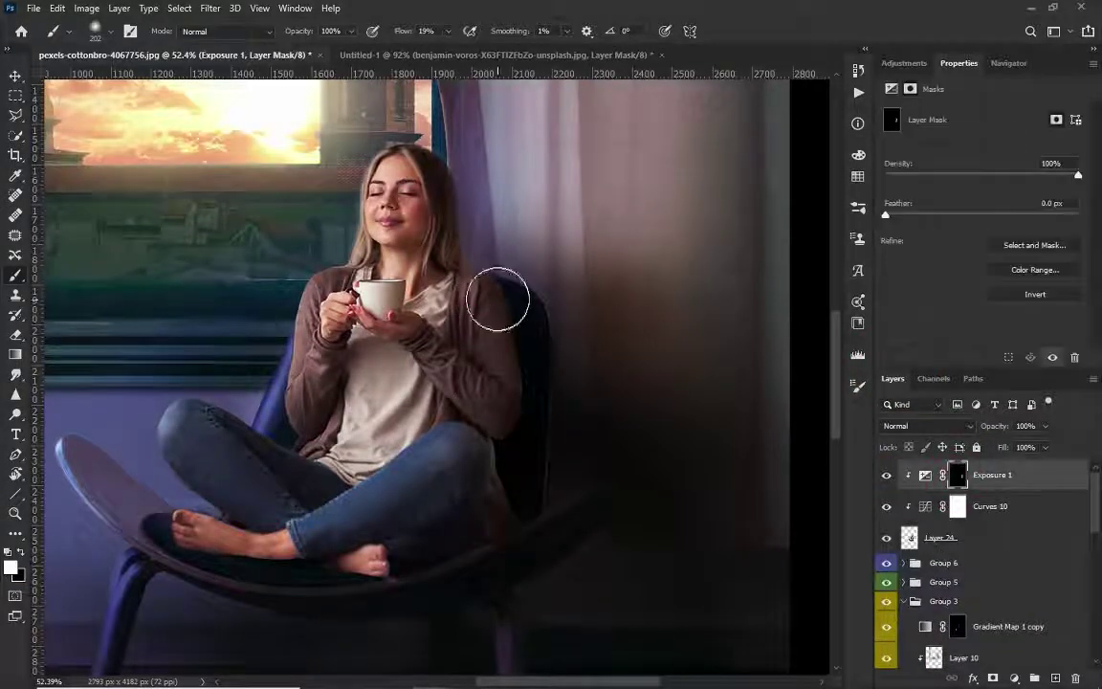
pyautogui.moveTo(512, 240)
pyautogui.mouseDown()
pyautogui.moveTo(523, 457)
pyautogui.moveTo(512, 475)
pyautogui.mouseUp()
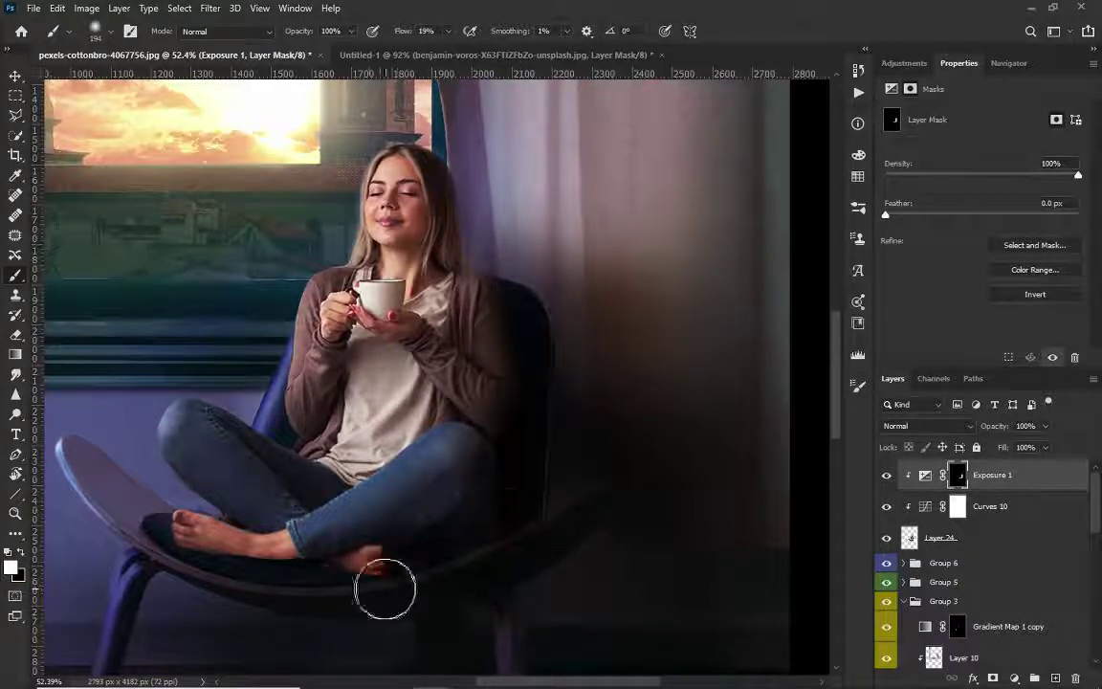
pyautogui.moveTo(382, 588); pyautogui.dragTo(392, 582)
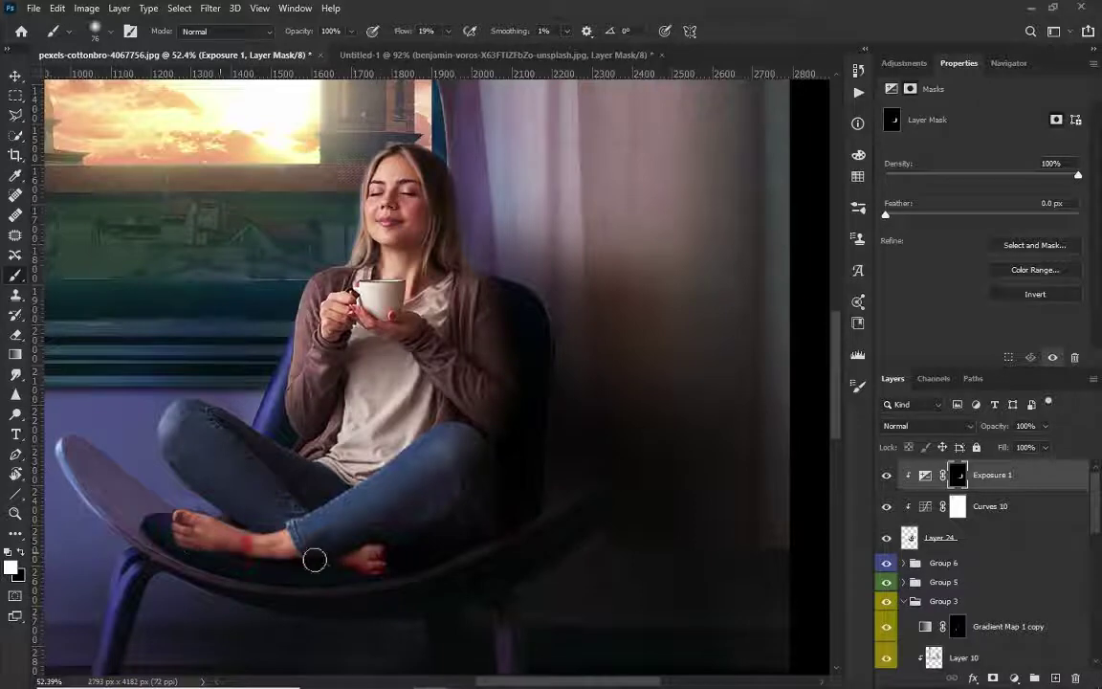
pyautogui.scroll(2, 225, 574)
pyautogui.rightClick(208, 557)
pyautogui.press('Escape')
pyautogui.moveTo(158, 529); pyautogui.dragTo(191, 530)
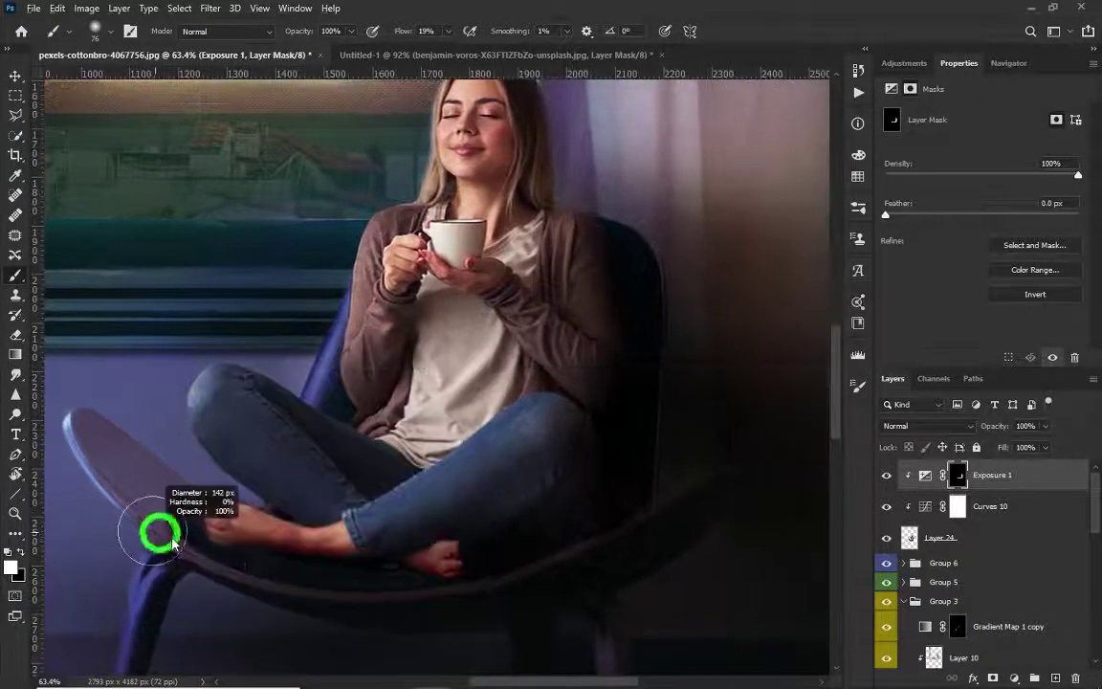
pyautogui.moveTo(320, 579); pyautogui.dragTo(286, 571)
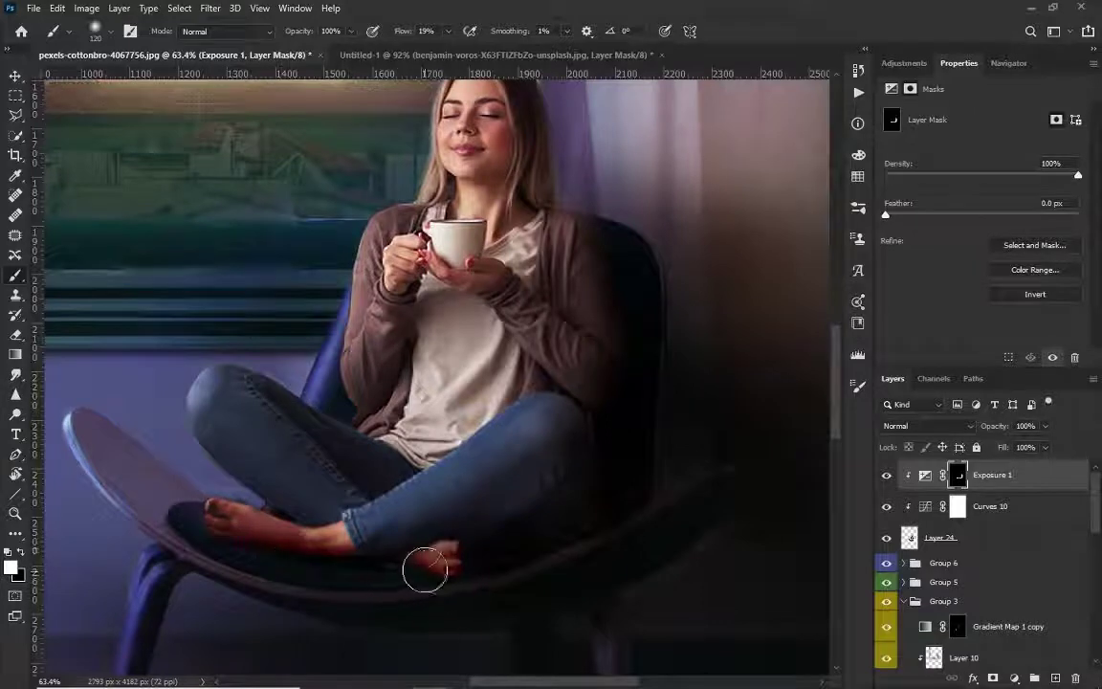
pyautogui.moveTo(567, 456); pyautogui.dragTo(578, 453)
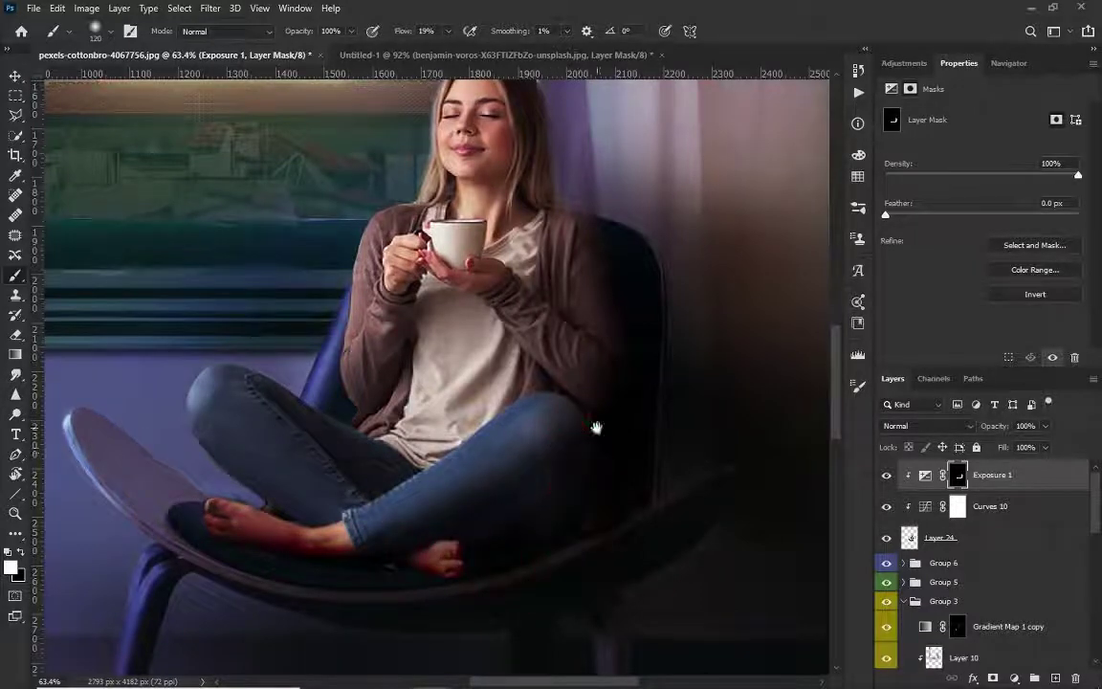
# Step: With a 55 px brush, darken the woman's shoulder, sleeve and raised-leg jeans
pyautogui.scroll(3, 595, 423)
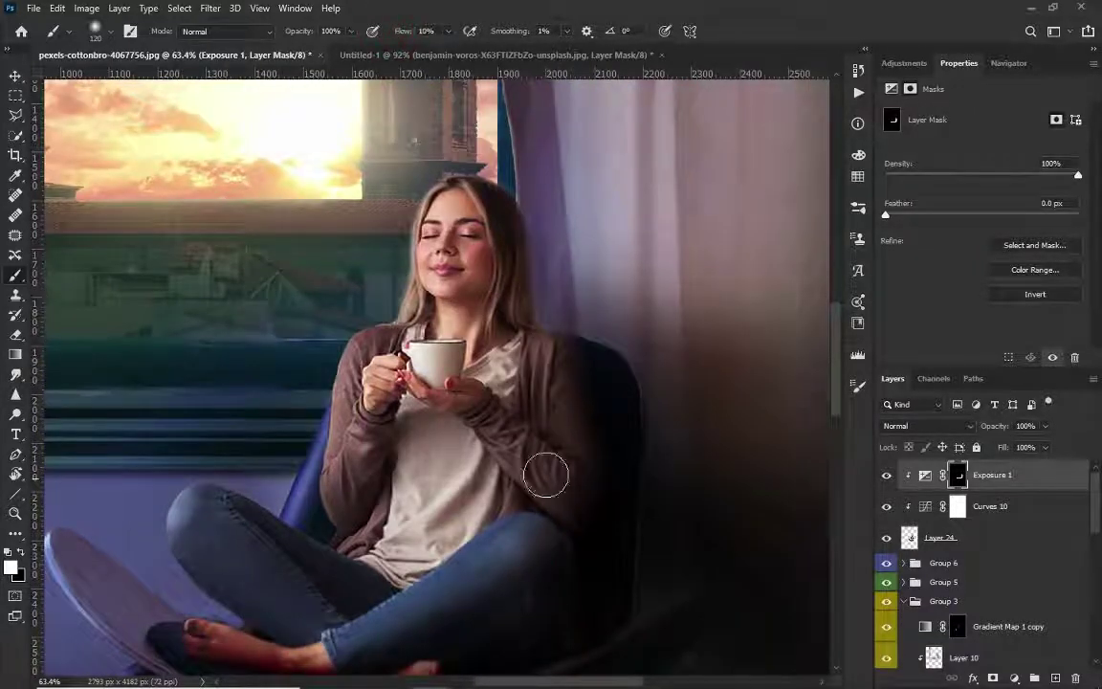
pyautogui.press('[')
pyautogui.press('[')
pyautogui.press('[')
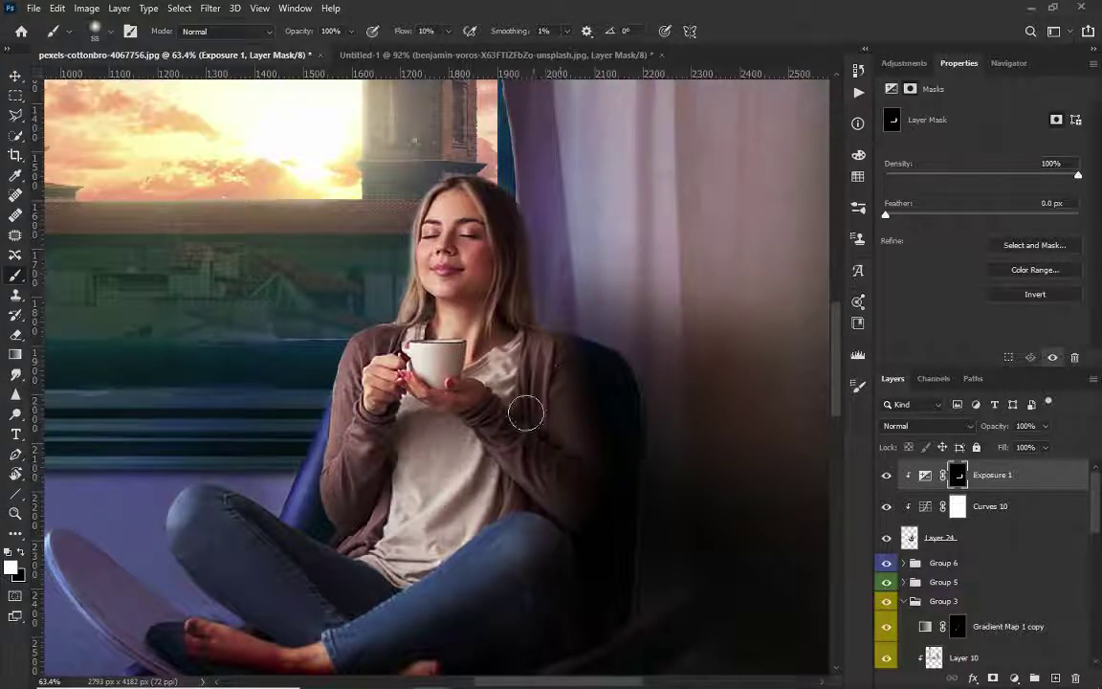
pyautogui.moveTo(546, 348); pyautogui.dragTo(561, 330)
pyautogui.moveTo(344, 502); pyautogui.dragTo(379, 448)
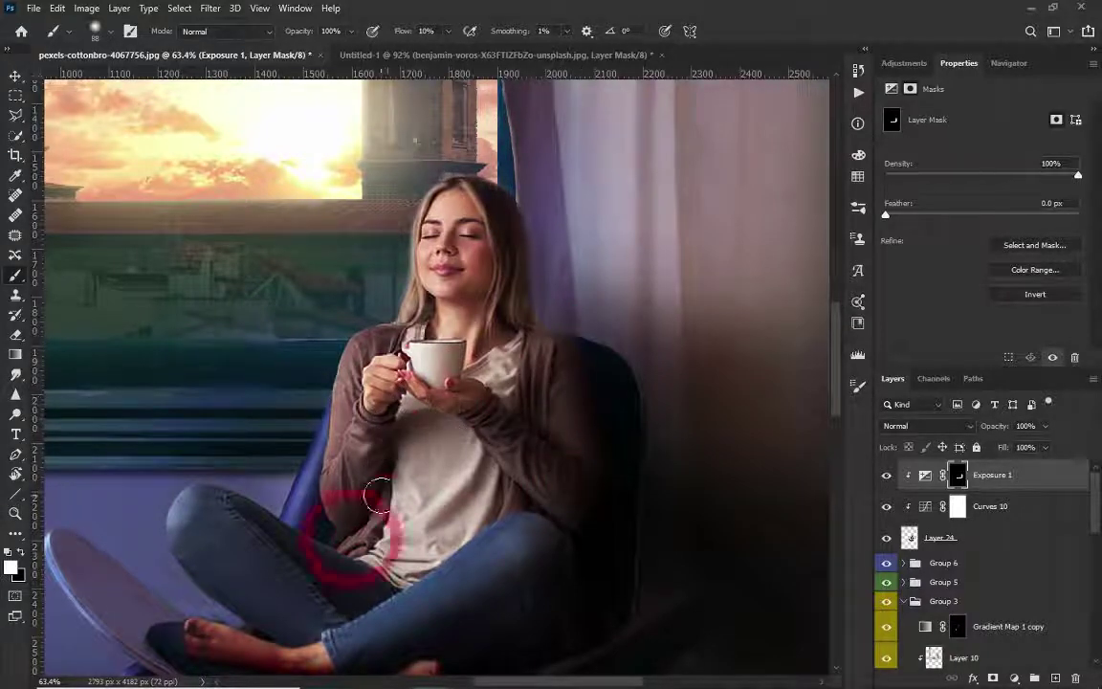
pyautogui.moveTo(476, 191); pyautogui.dragTo(509, 297)
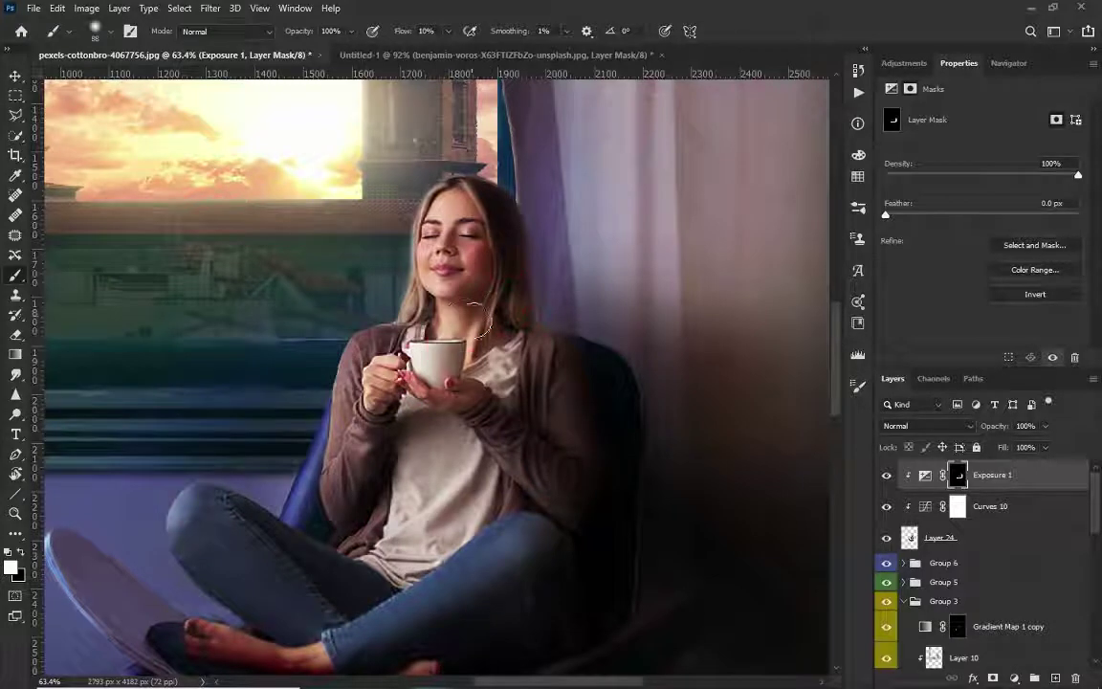
pyautogui.moveTo(484, 352); pyautogui.dragTo(399, 429)
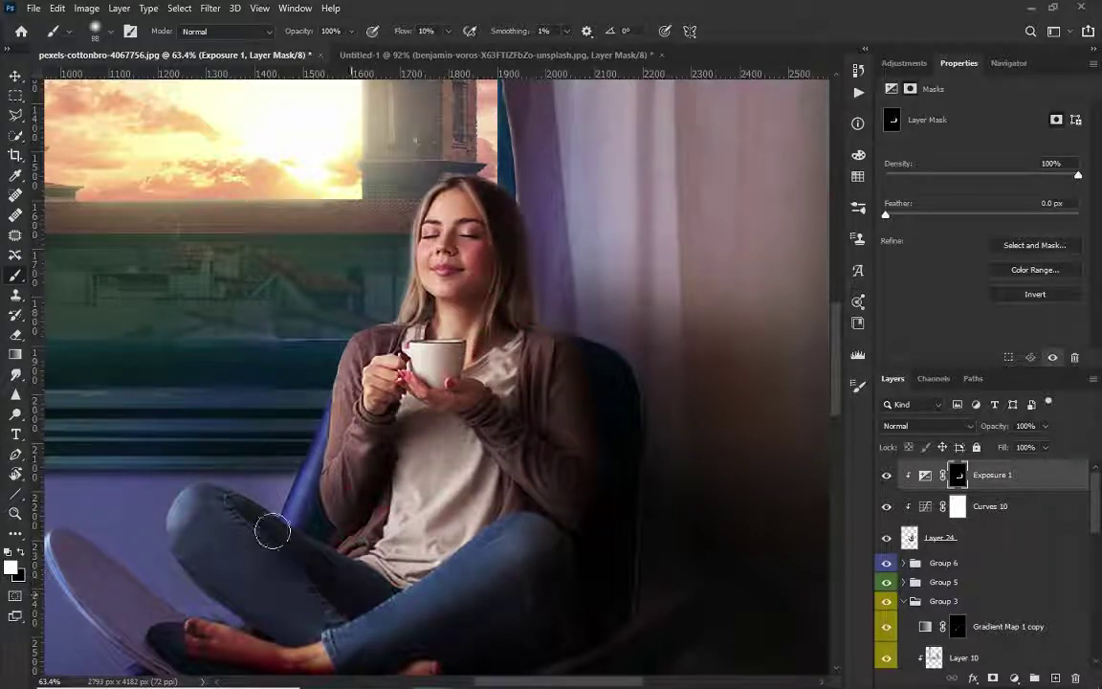
pyautogui.moveTo(319, 593); pyautogui.dragTo(236, 511)
pyautogui.scroll(-2, 394, 605)
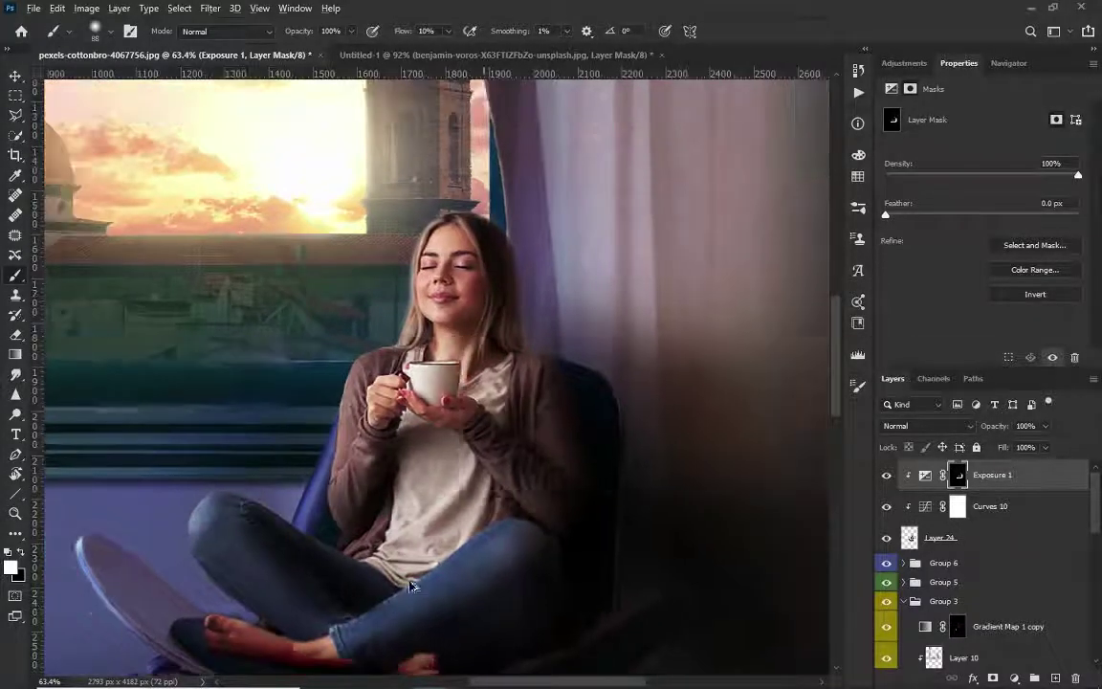
pyautogui.click(486, 341)
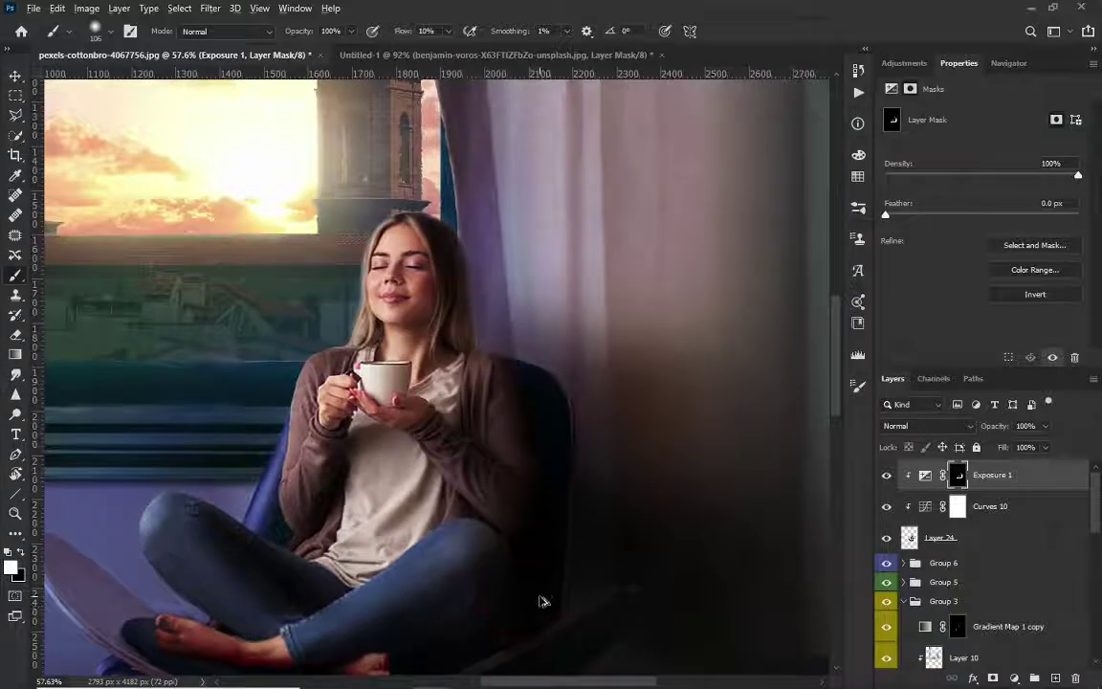
pyautogui.scroll(-4, 517, 613)
pyautogui.click(518, 538)
# Step: Add a clipped Hue/Saturation 2 at −49 saturation, paint it onto the feet, and toggle it to compare
pyautogui.click(887, 476)
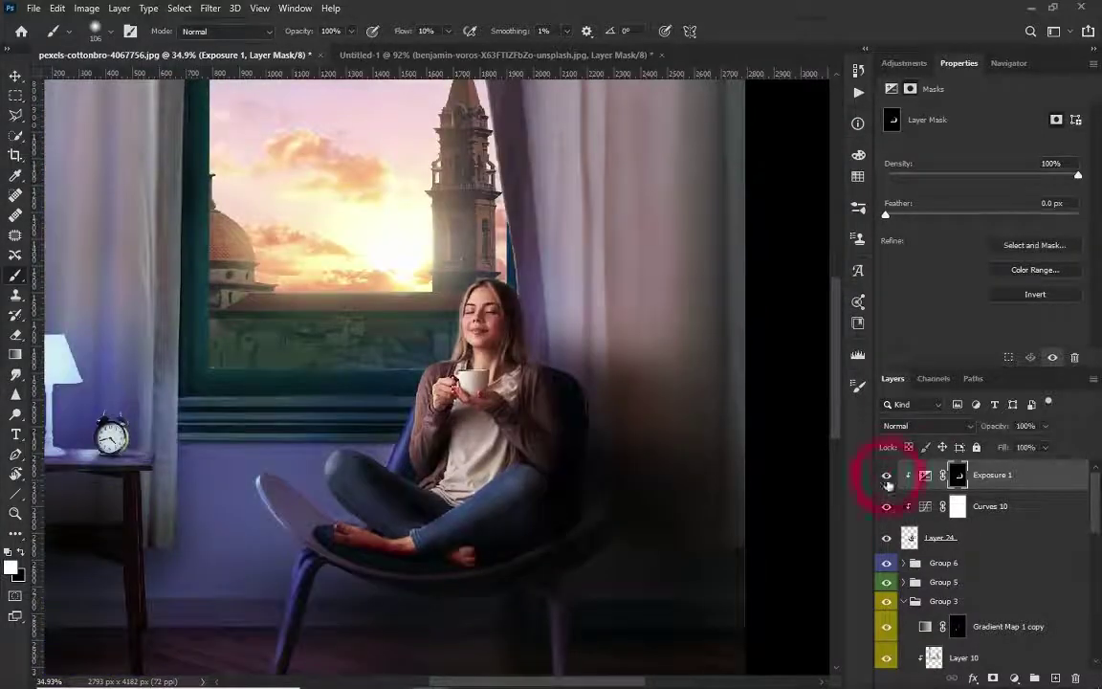
pyautogui.click(1014, 678)
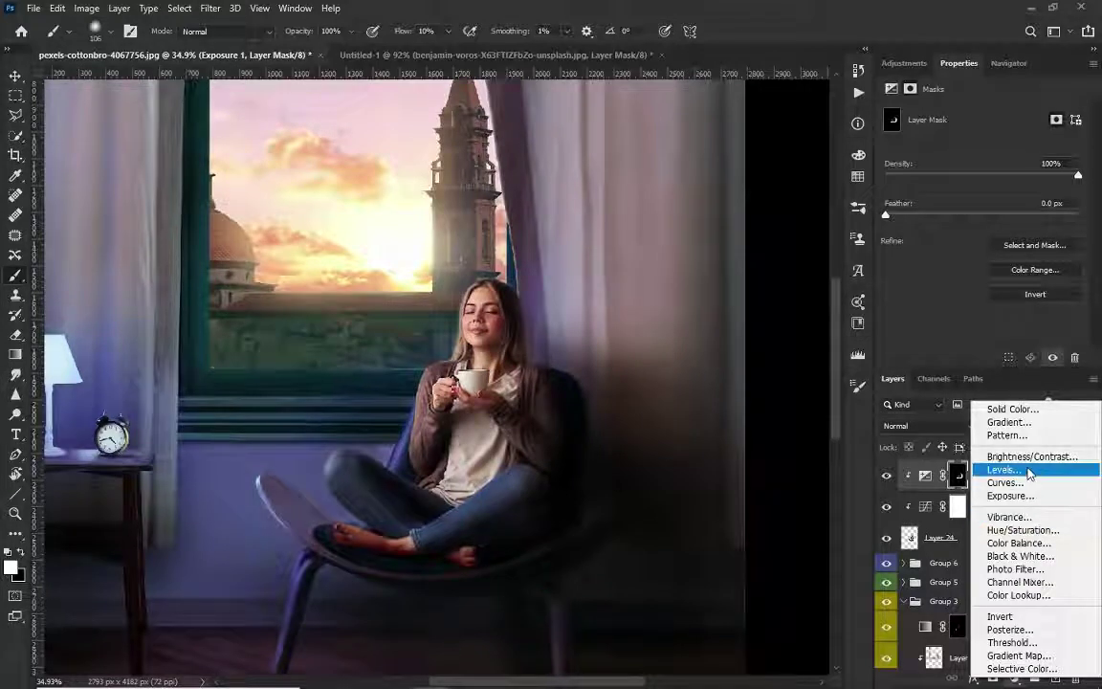
pyautogui.click(1012, 529)
pyautogui.click(985, 358)
pyautogui.moveTo(982, 202); pyautogui.dragTo(935, 201)
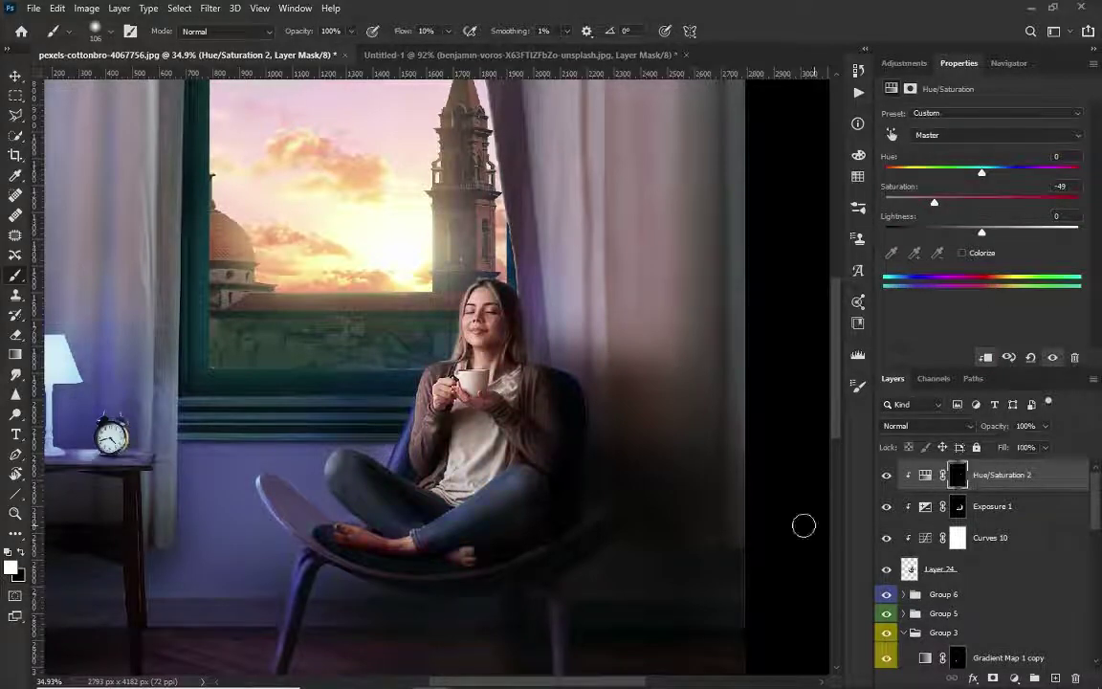
pyautogui.moveTo(421, 547); pyautogui.dragTo(466, 560)
pyautogui.click(886, 477)
pyautogui.click(886, 478)
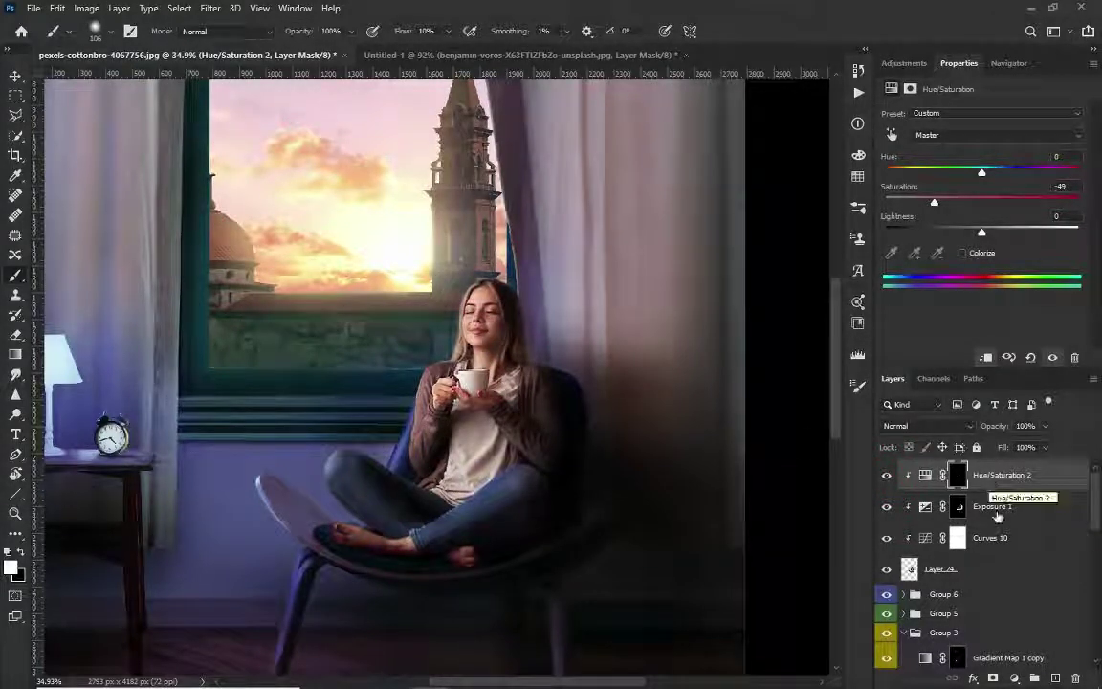
# Step: Add a clipped Multiply Layer 27 above Exposure 1 and shade the seat under the feet with a 157 px brush
pyautogui.click(998, 515)
pyautogui.hotkey('ctrl', 'shift', 'alt', 'n')
pyautogui.click(923, 426)
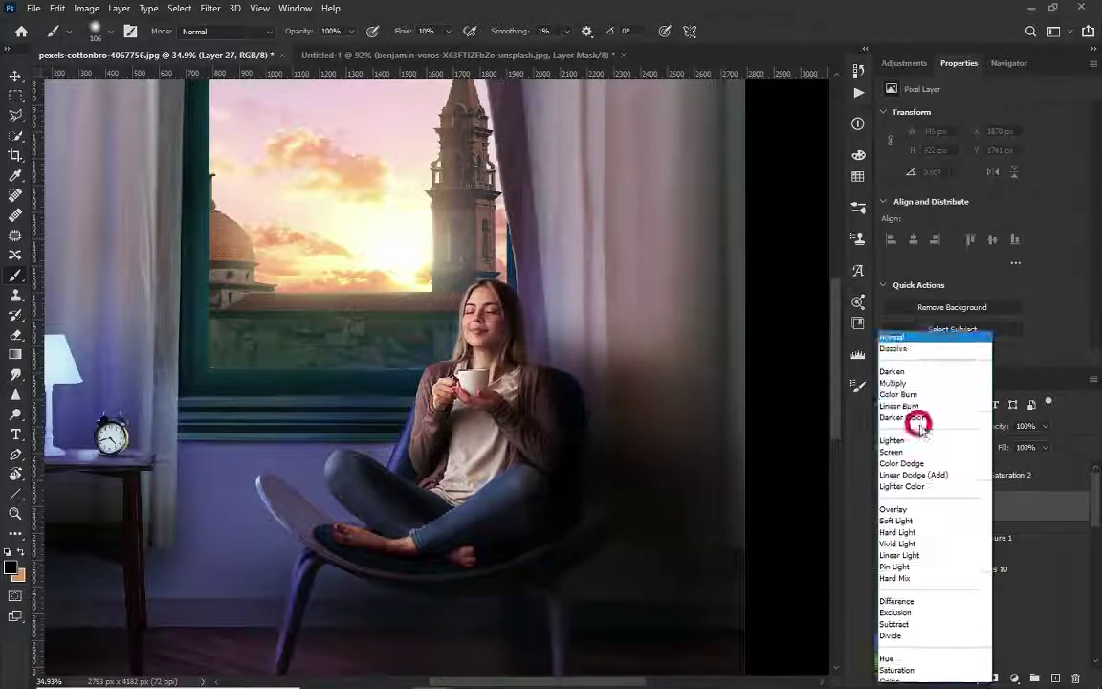
pyautogui.click(894, 369)
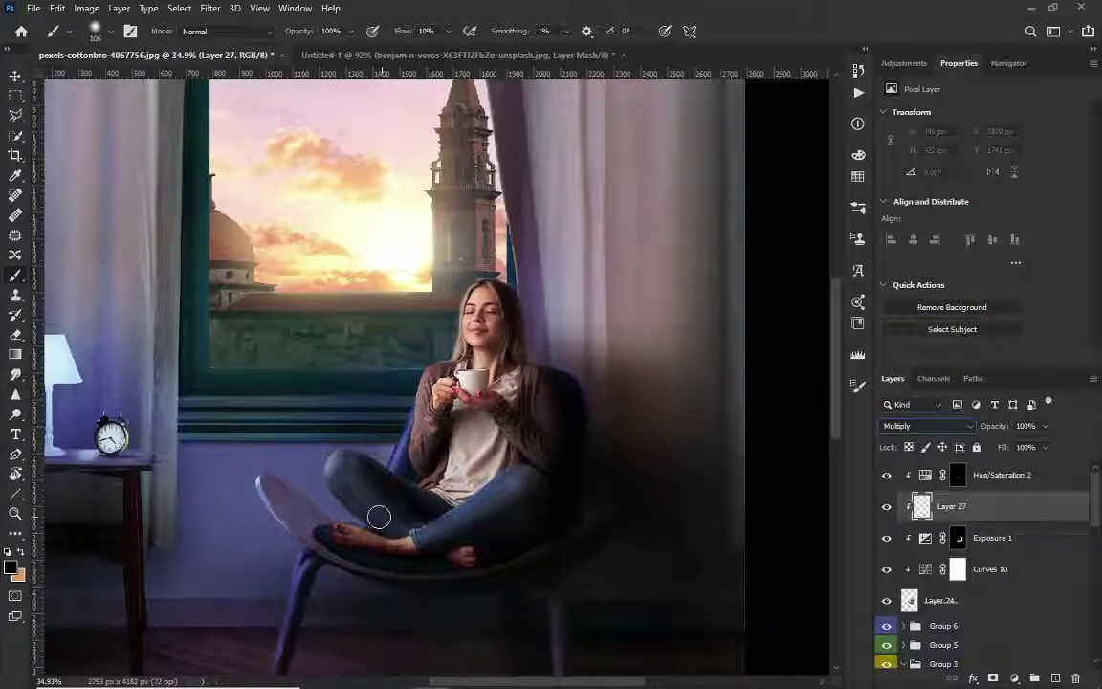
pyautogui.press(']')
pyautogui.press(']')
pyautogui.moveTo(436, 562)
pyautogui.mouseDown()
pyautogui.moveTo(393, 561)
pyautogui.moveTo(352, 536)
pyautogui.mouseUp()
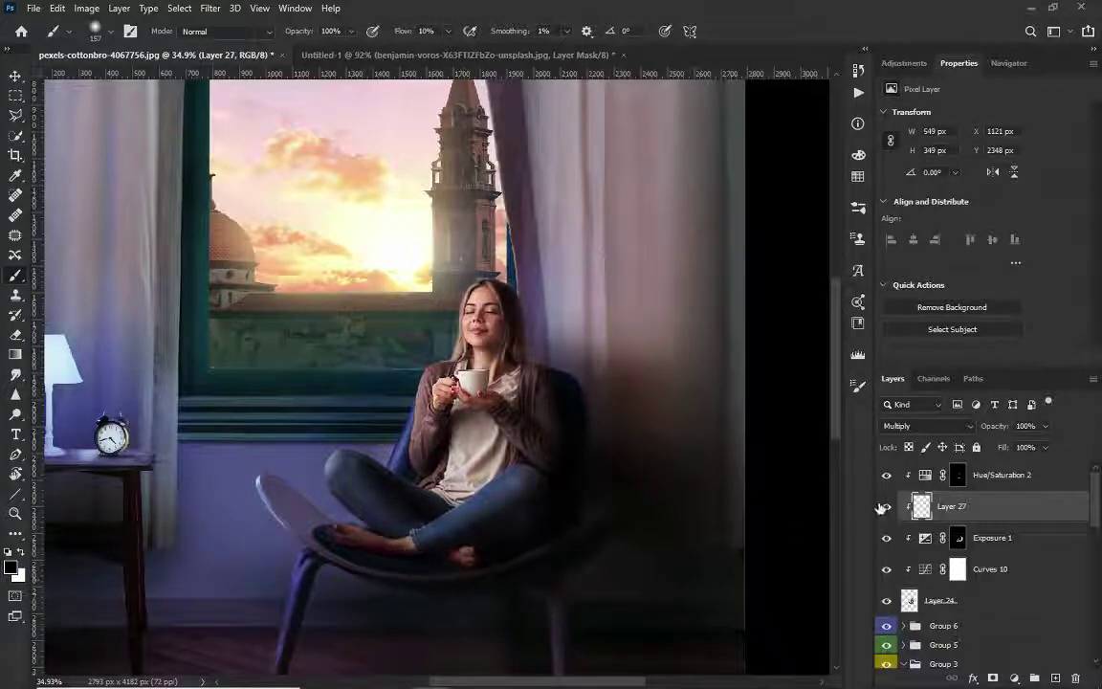
pyautogui.scroll(-5, 945, 553)
pyautogui.scroll(-5, 946, 553)
# Step: Deepen the shadow under the shin and ankle on Layer 27 with an 81 px brush
pyautogui.click(962, 501)
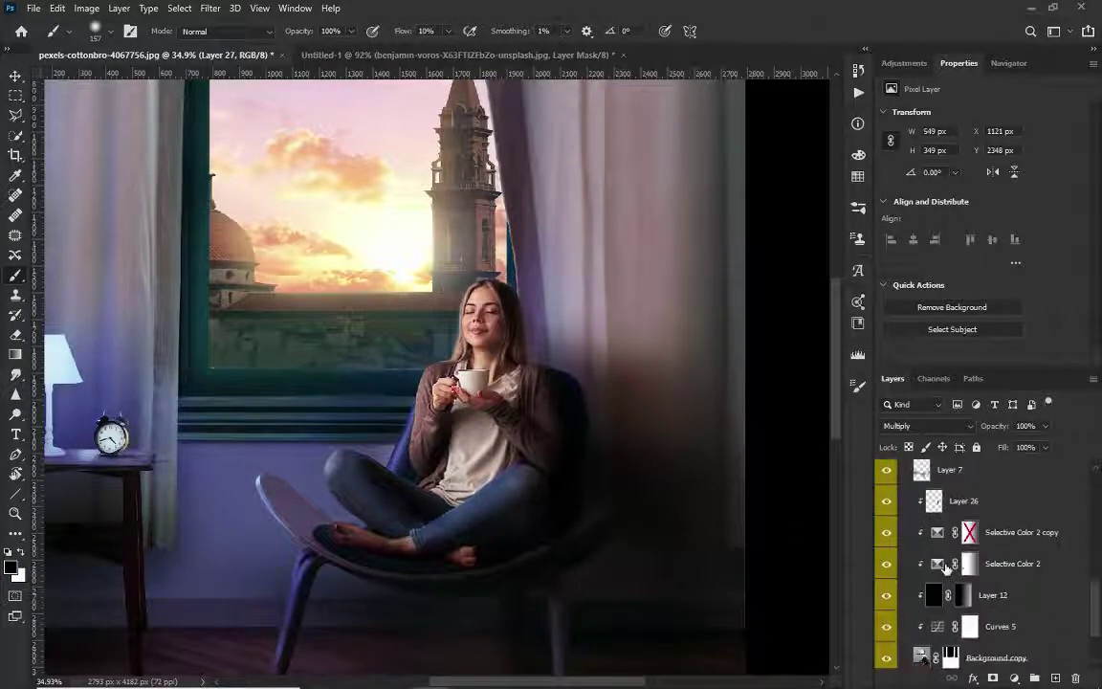
pyautogui.scroll(1, 354, 555)
pyautogui.scroll(3, 354, 555)
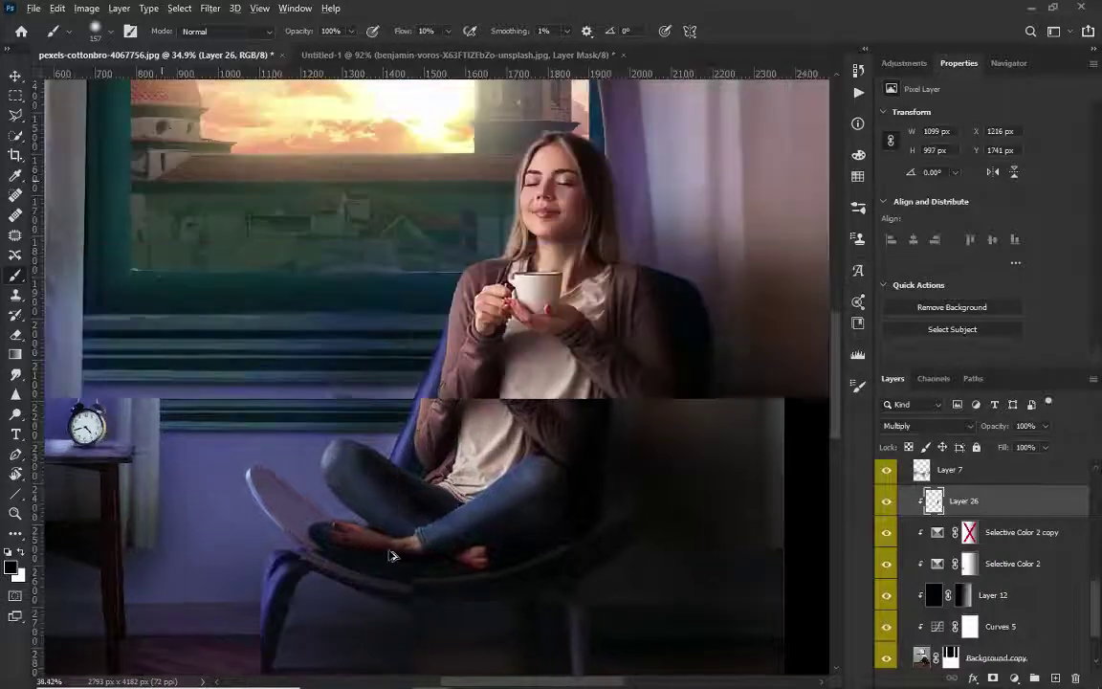
pyautogui.scroll(3, 383, 553)
pyautogui.scroll(2, 402, 541)
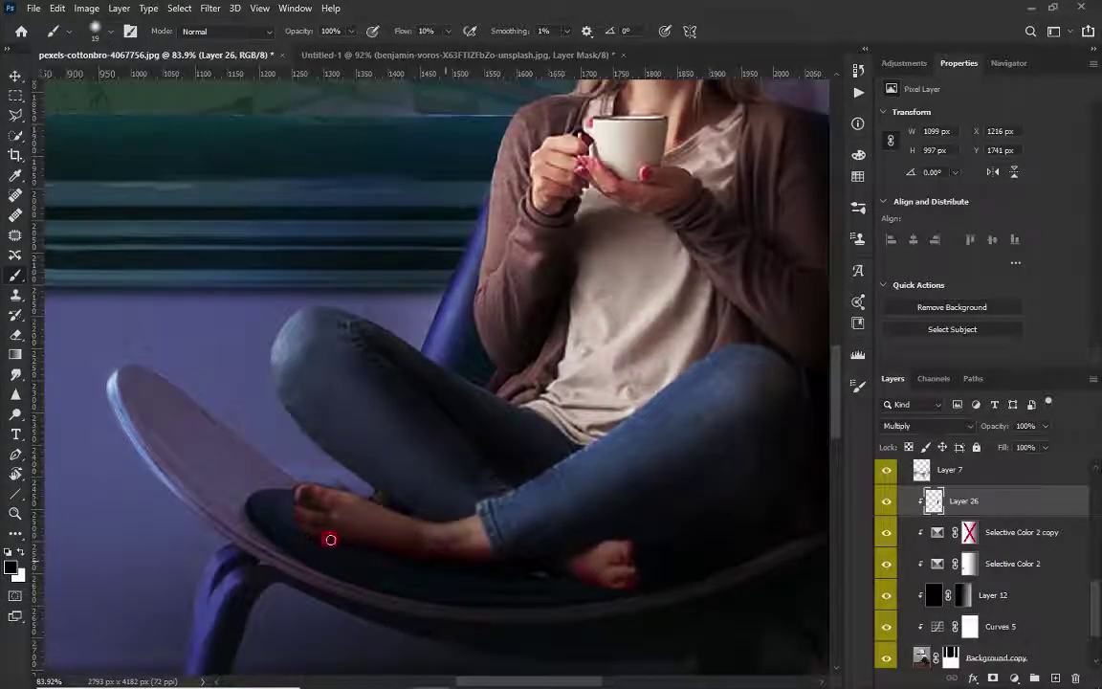
pyautogui.press(']')
pyautogui.press(']')
pyautogui.press(']')
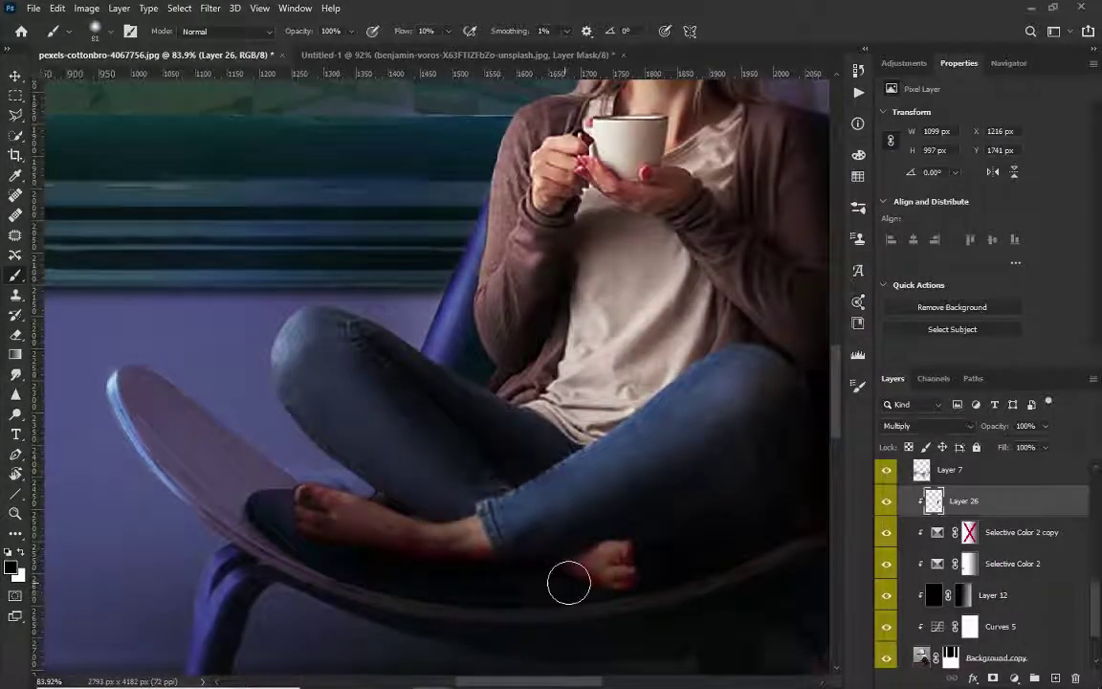
pyautogui.hscroll(2, 551, 559)
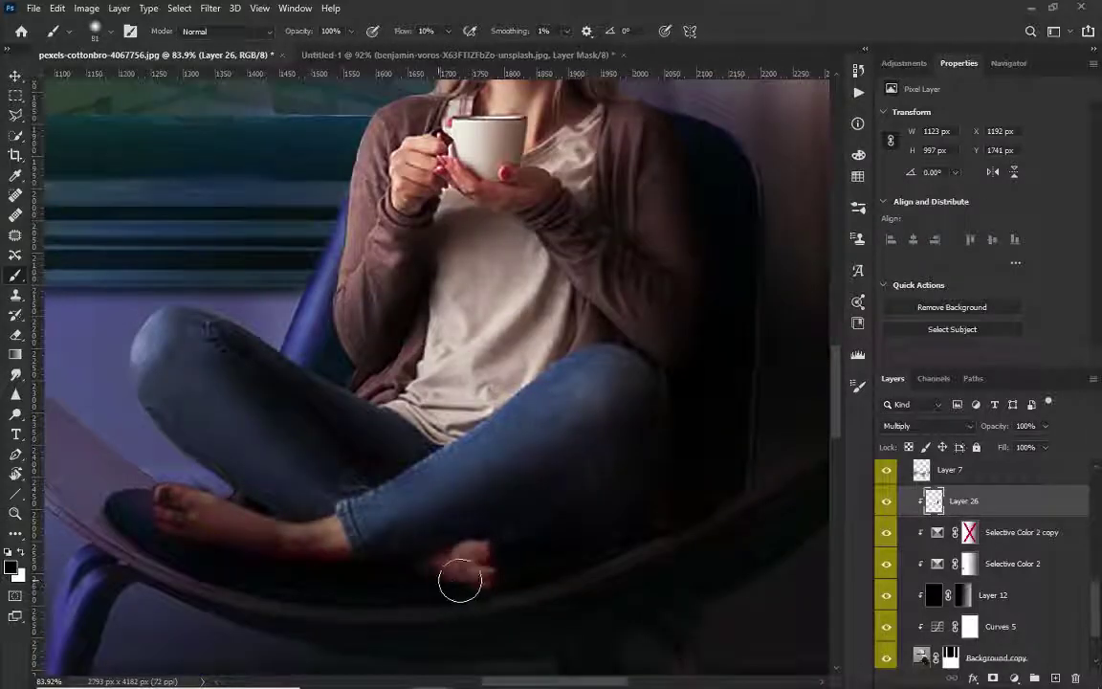
pyautogui.scroll(5, 945, 534)
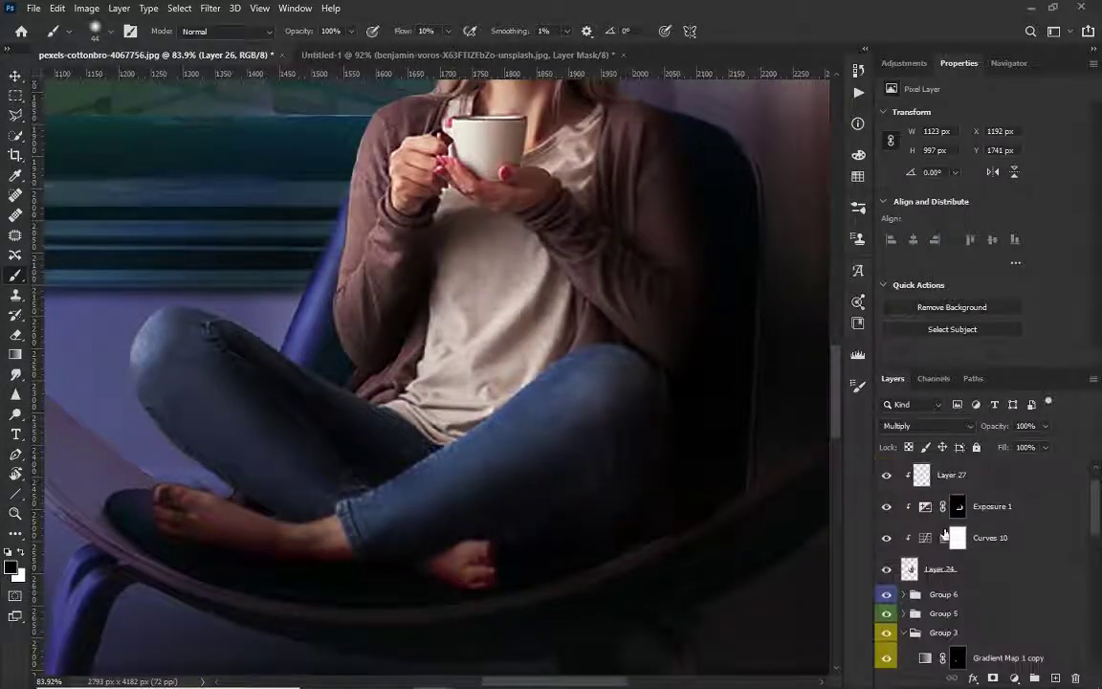
pyautogui.scroll(1, 946, 532)
pyautogui.click(957, 477)
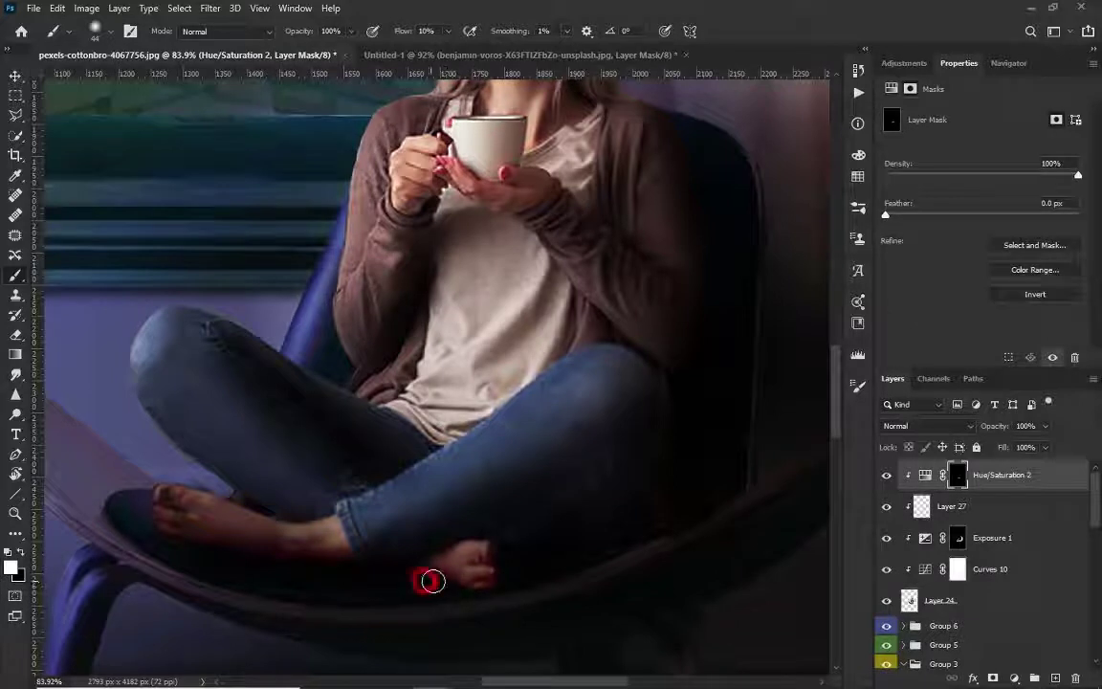
pyautogui.click(926, 507)
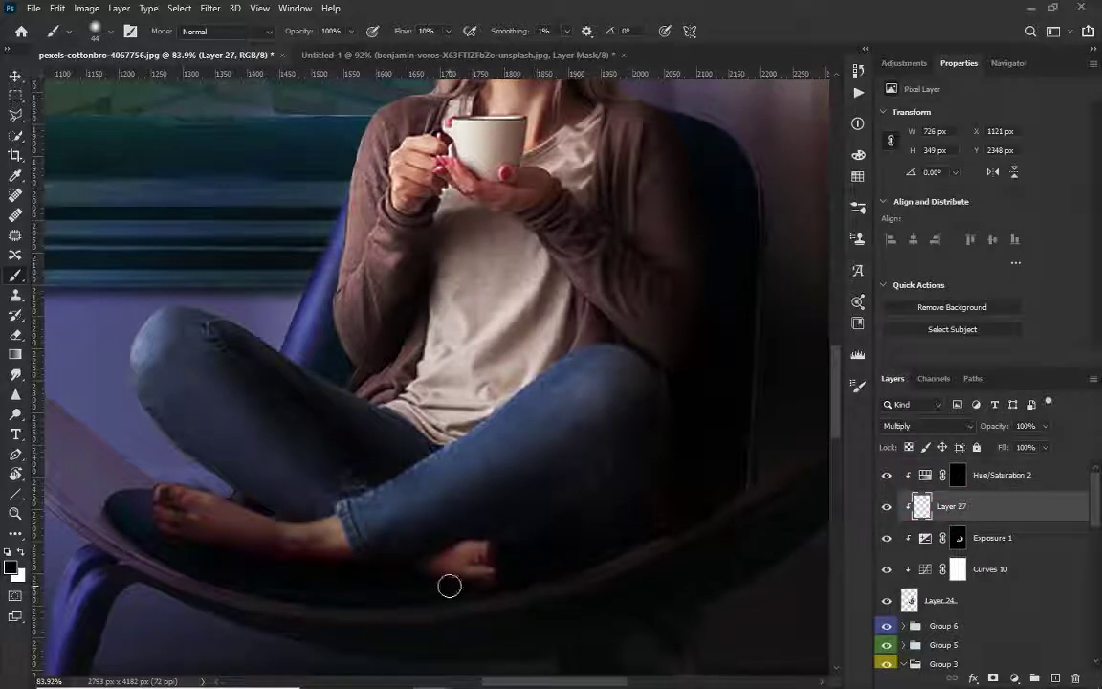
pyautogui.moveTo(448, 585); pyautogui.dragTo(418, 573)
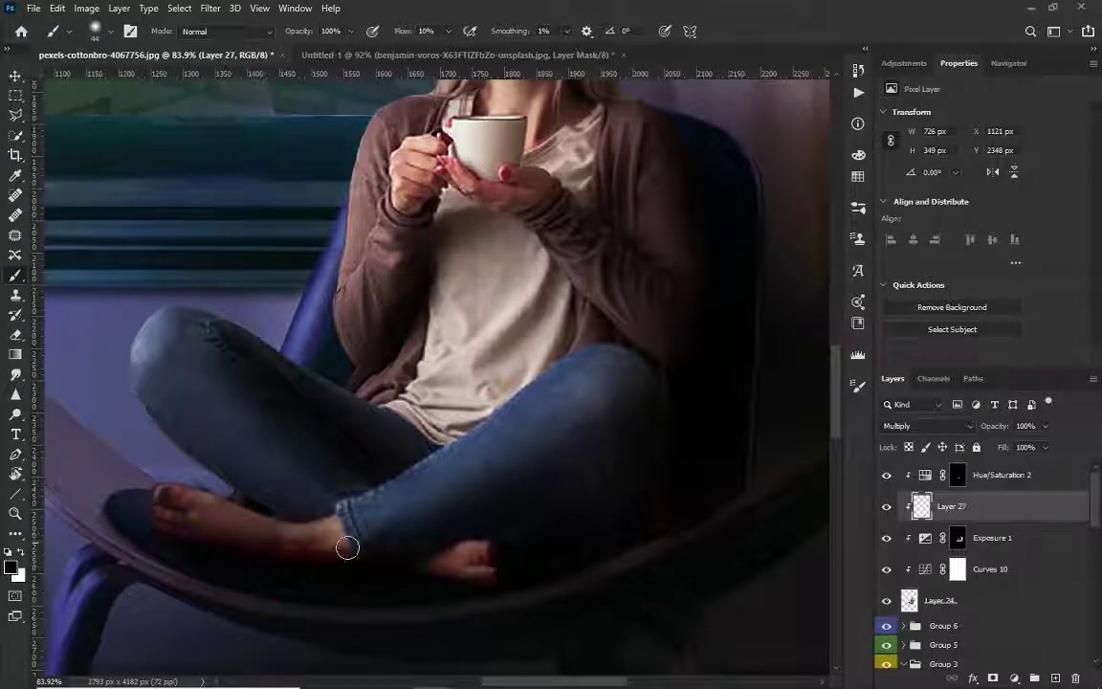
pyautogui.scroll(-3, 531, 516)
pyautogui.scroll(-2, 532, 479)
pyautogui.moveTo(531, 469); pyautogui.dragTo(467, 566)
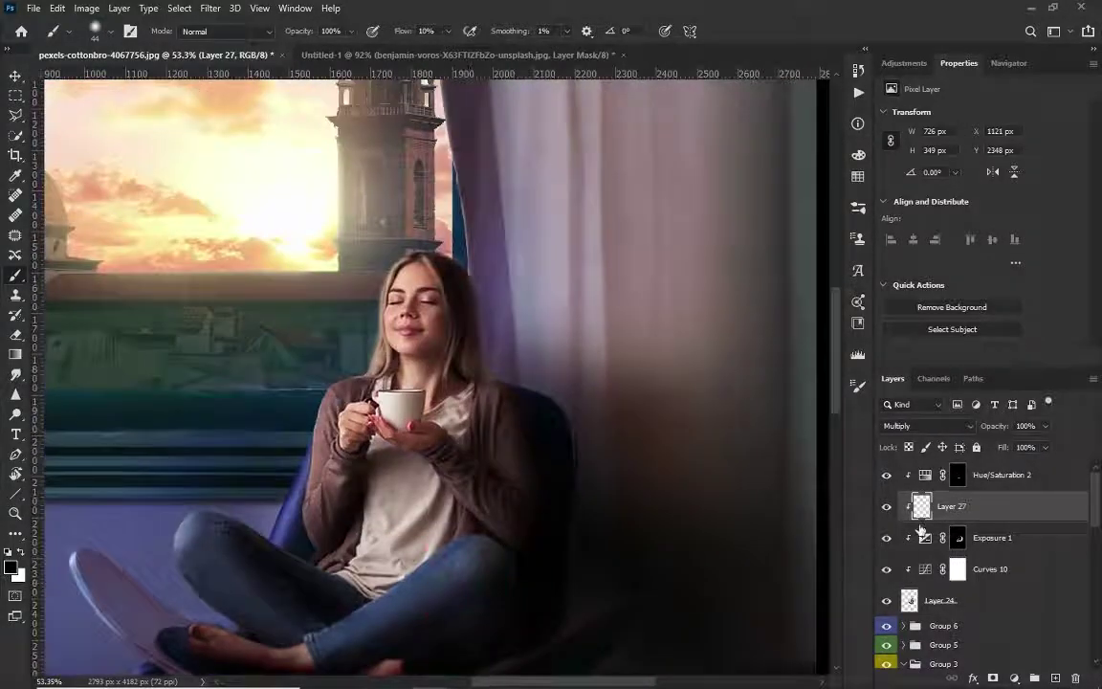
# Step: Add a Color Balance adjustment with midtones shifted to Cyan −32 and Magenta −17
pyautogui.click(990, 487)
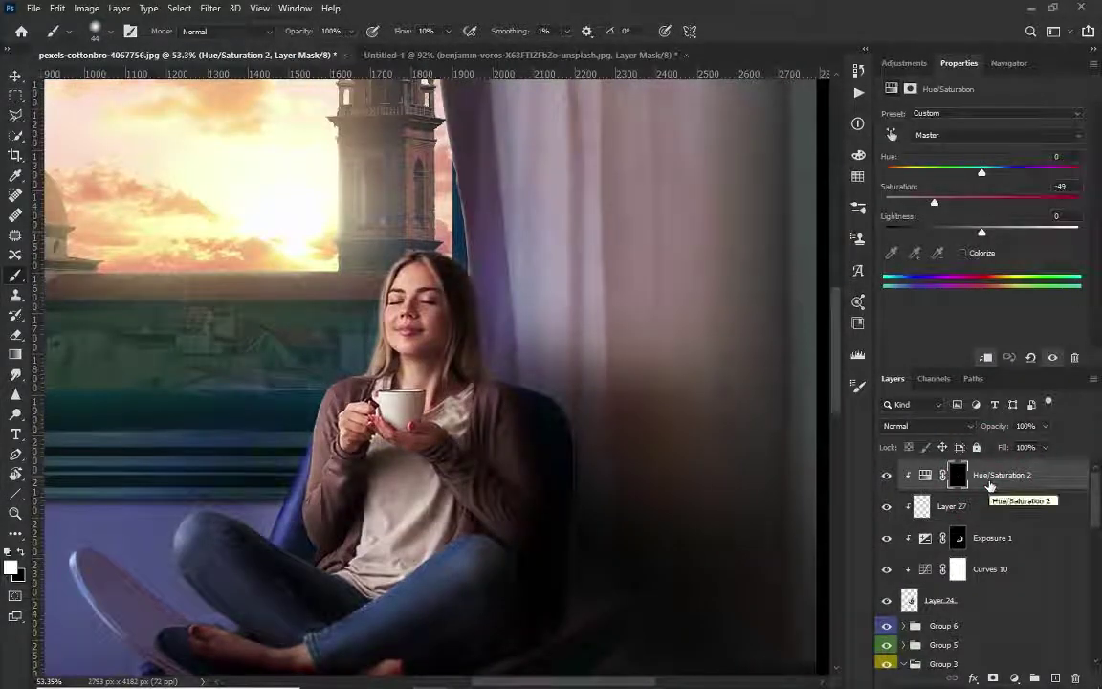
pyautogui.click(1015, 679)
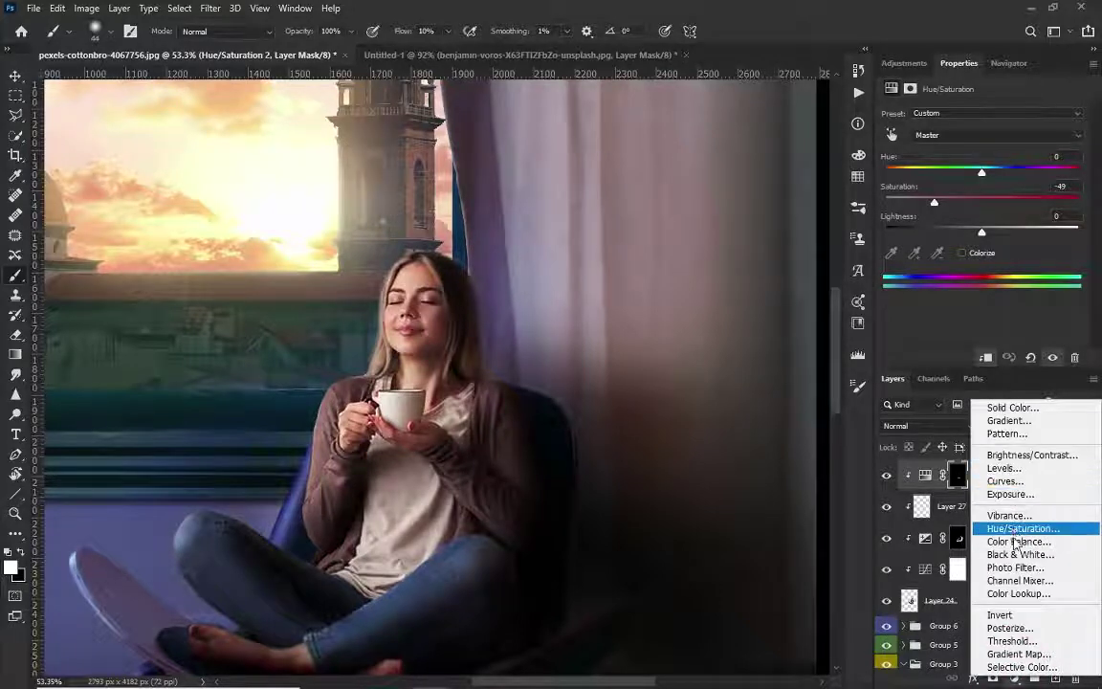
pyautogui.click(1015, 544)
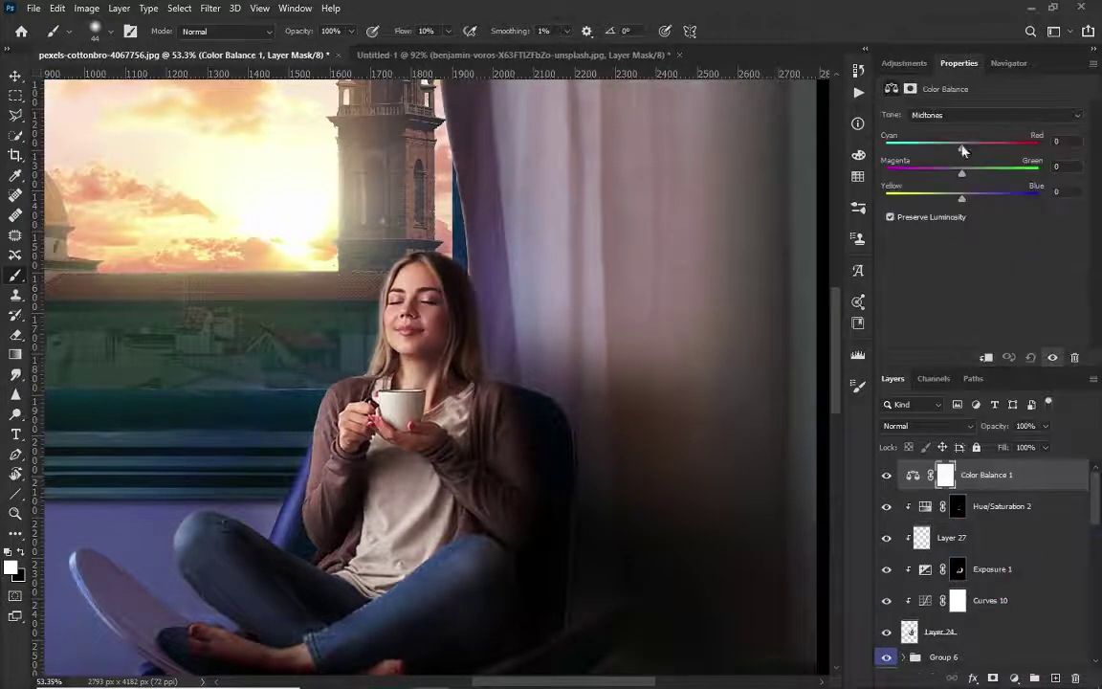
pyautogui.moveTo(964, 150); pyautogui.dragTo(938, 152)
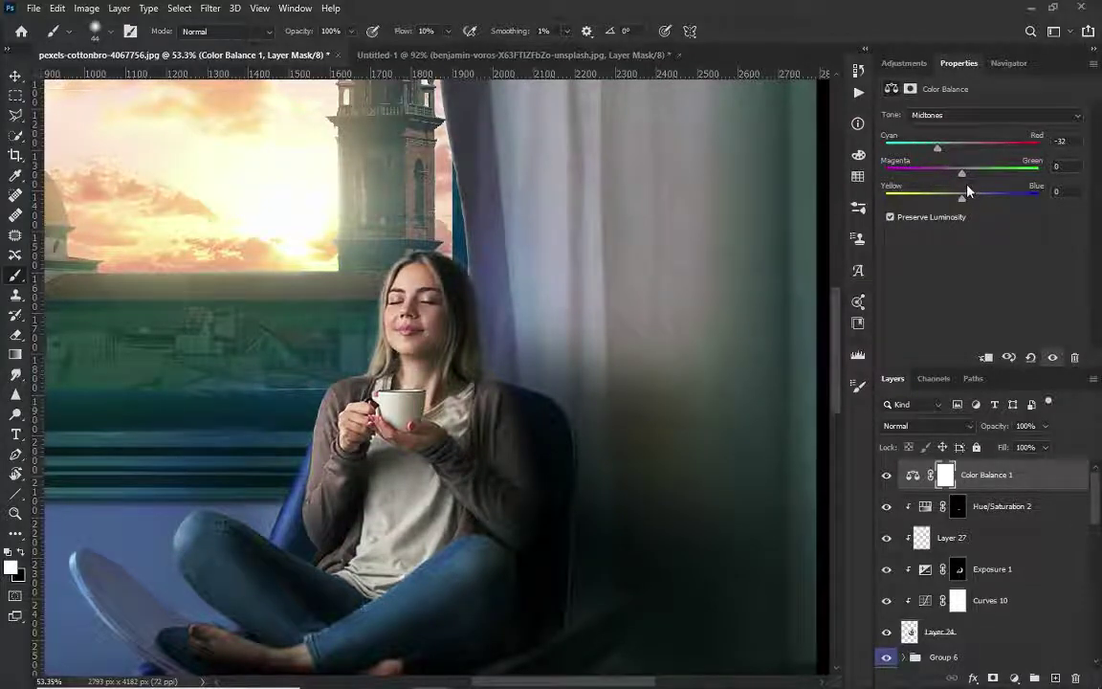
pyautogui.moveTo(962, 173); pyautogui.dragTo(950, 175)
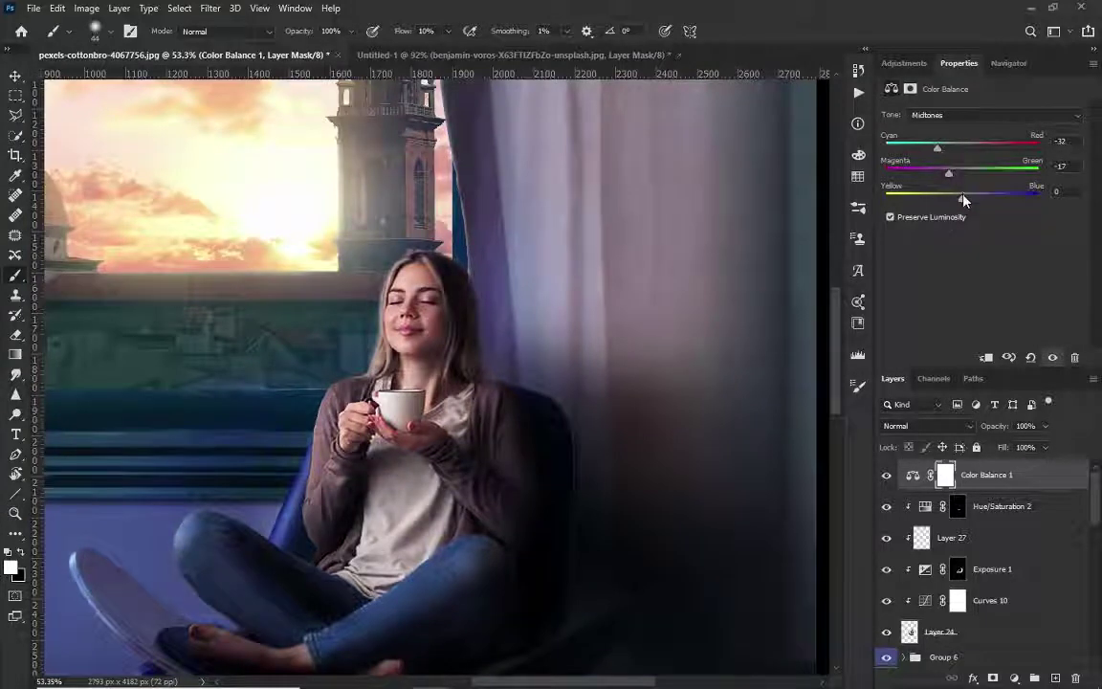
pyautogui.moveTo(965, 197); pyautogui.dragTo(970, 198)
# Step: Clip it to the woman and set highlights to Cyan −9, Magenta −24, Yellow +7 at 21% opacity
pyautogui.click(958, 114)
pyautogui.click(957, 135)
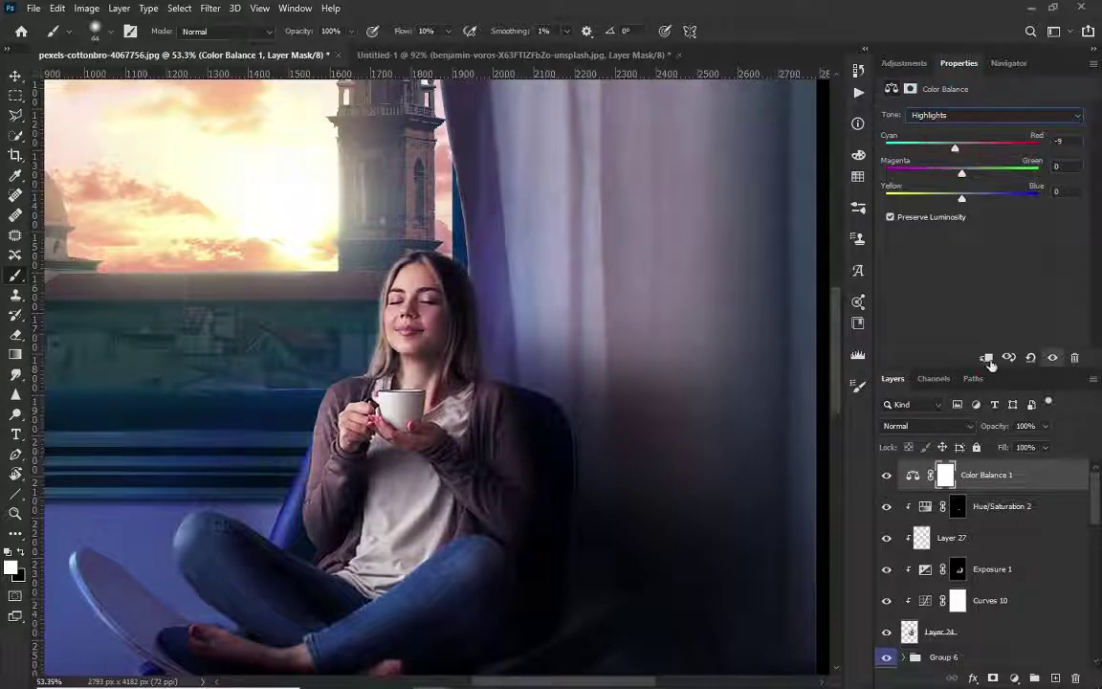
pyautogui.click(986, 358)
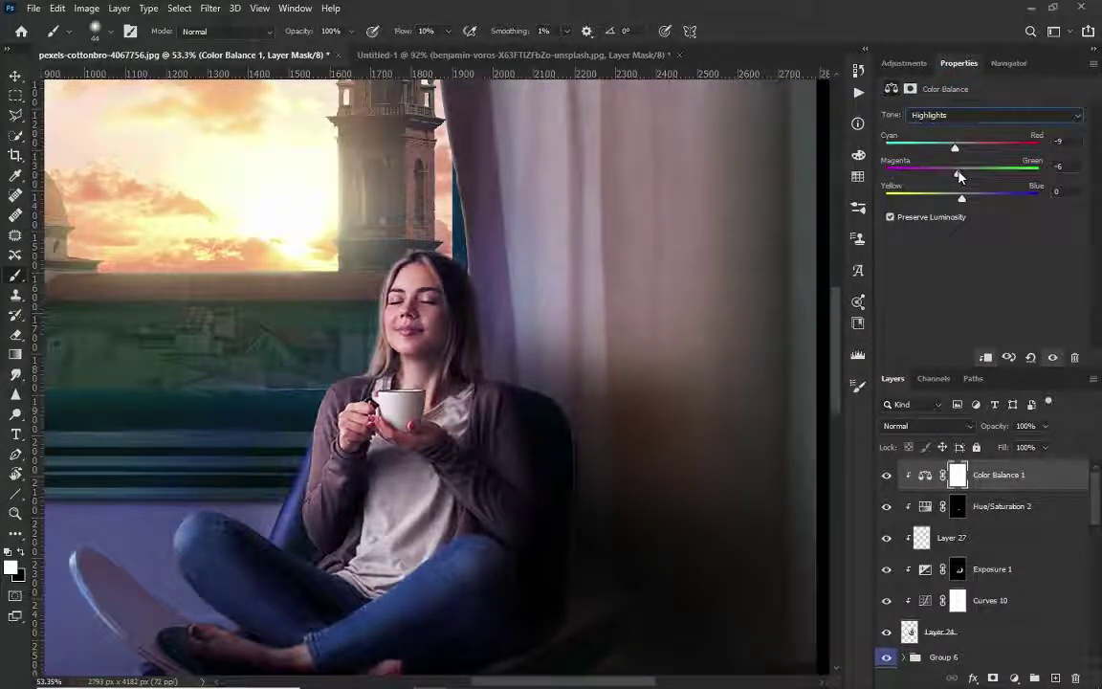
pyautogui.moveTo(958, 173); pyautogui.dragTo(944, 173)
pyautogui.click(1047, 426)
# Step: Add a clipped Color Balance 2 warming the midtones toward red and highlights to +5, 0, −14
pyautogui.click(1016, 677)
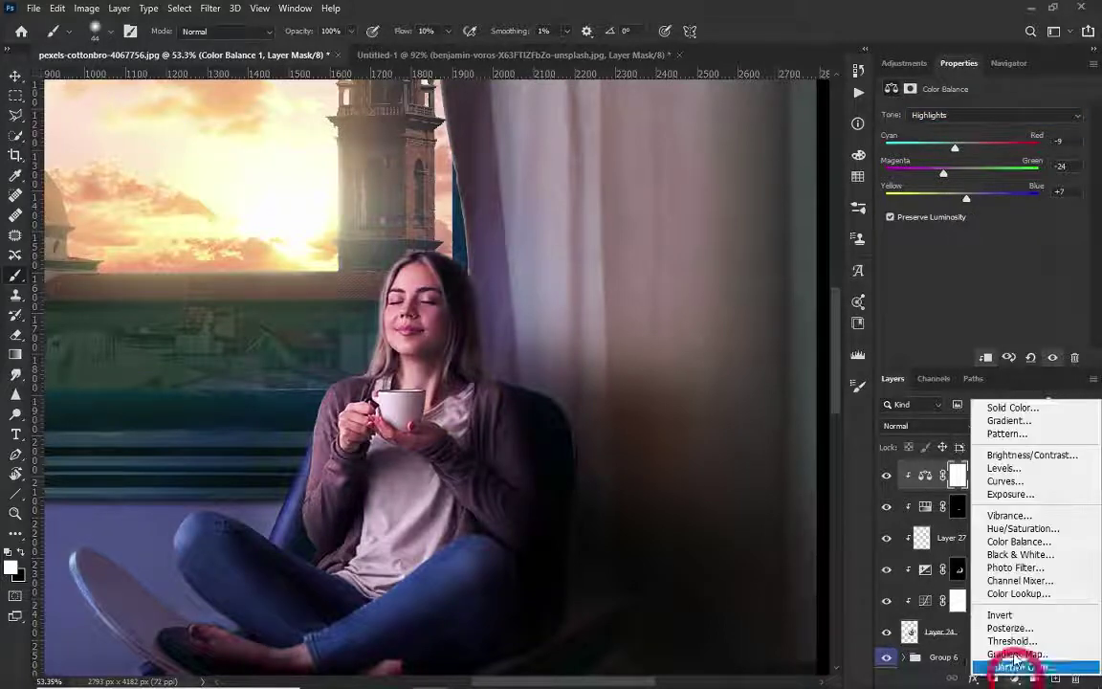
pyautogui.click(1009, 538)
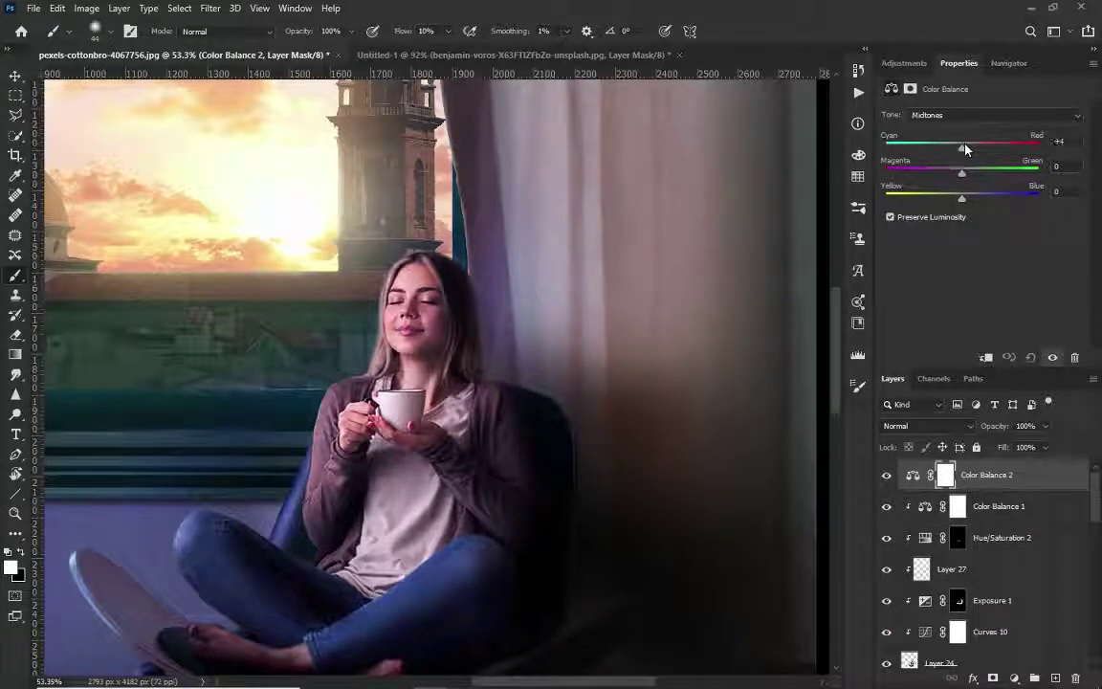
pyautogui.moveTo(962, 145); pyautogui.dragTo(973, 152)
pyautogui.click(986, 358)
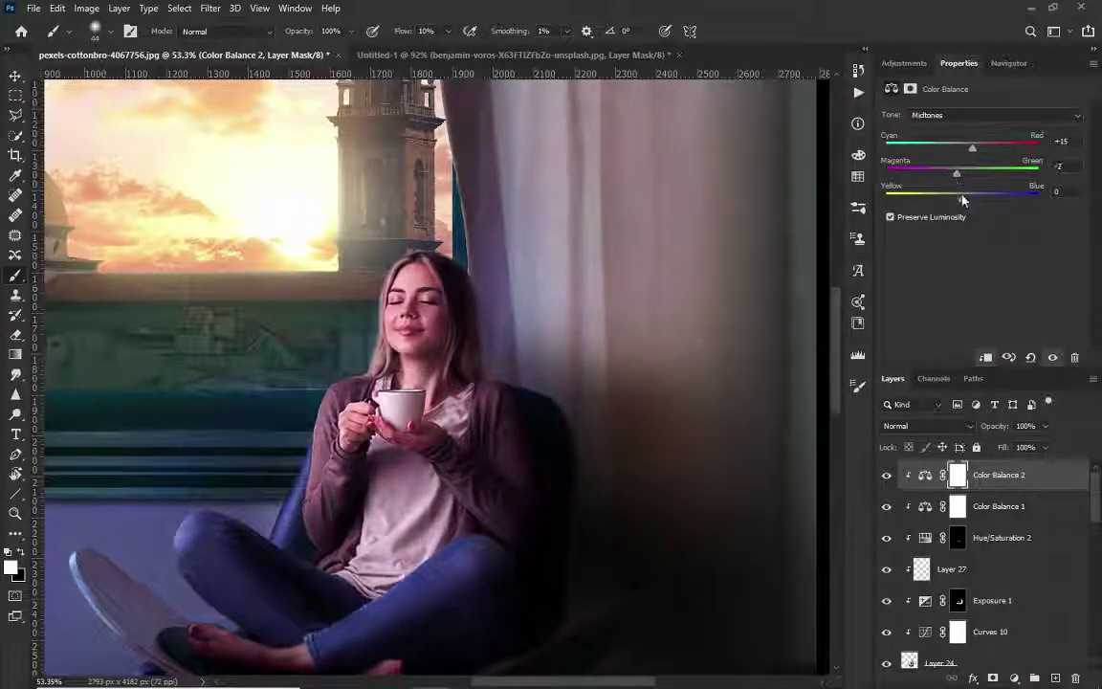
pyautogui.moveTo(961, 207); pyautogui.dragTo(956, 207)
pyautogui.click(996, 115)
pyautogui.click(976, 150)
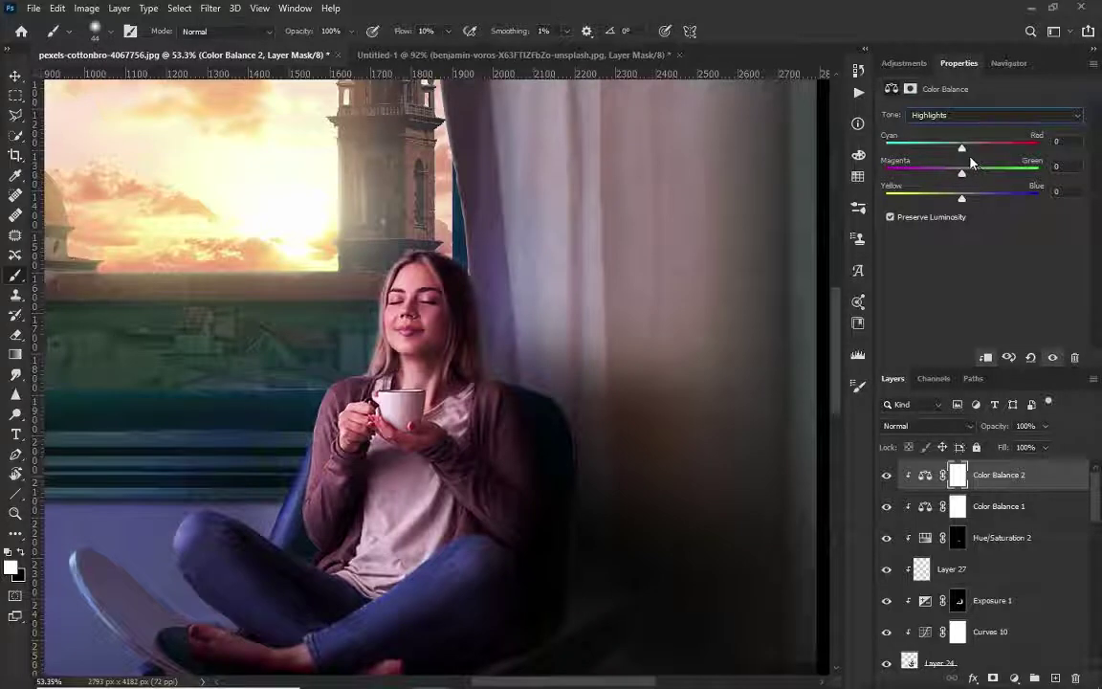
pyautogui.moveTo(962, 149); pyautogui.dragTo(967, 150)
pyautogui.moveTo(957, 203); pyautogui.dragTo(953, 206)
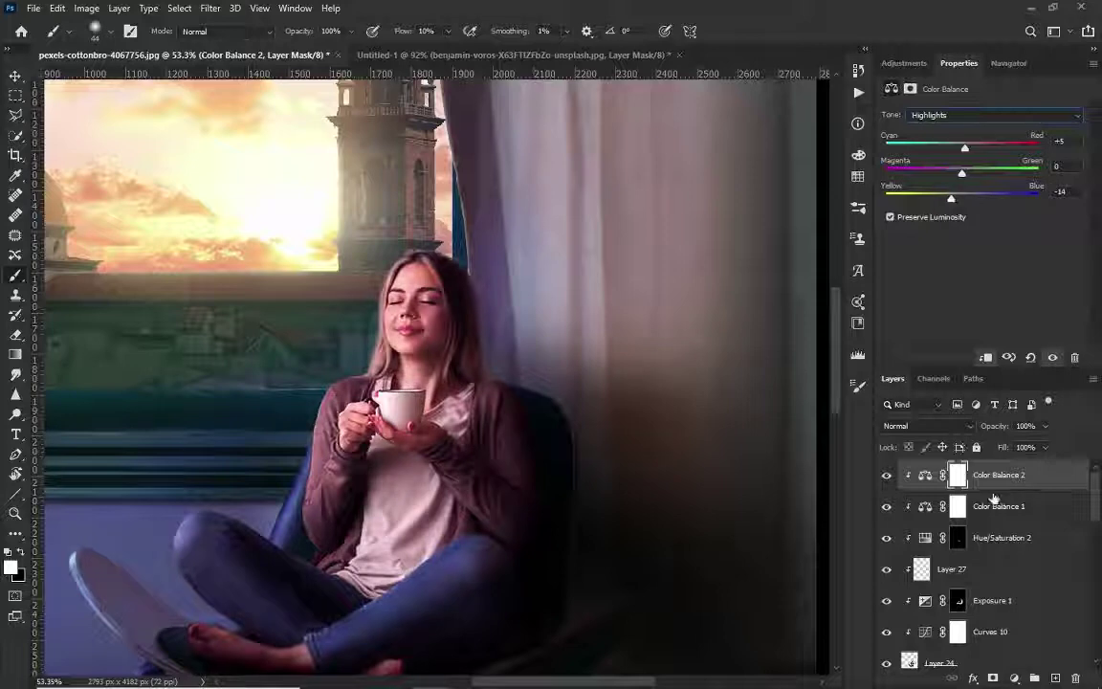
# Step: Invert its mask and paint the warm glow onto her face and hair with a 130 px, 17% flow brush
pyautogui.hotkey('ctrl', 'i')
pyautogui.moveTo(332, 260); pyautogui.dragTo(368, 254)
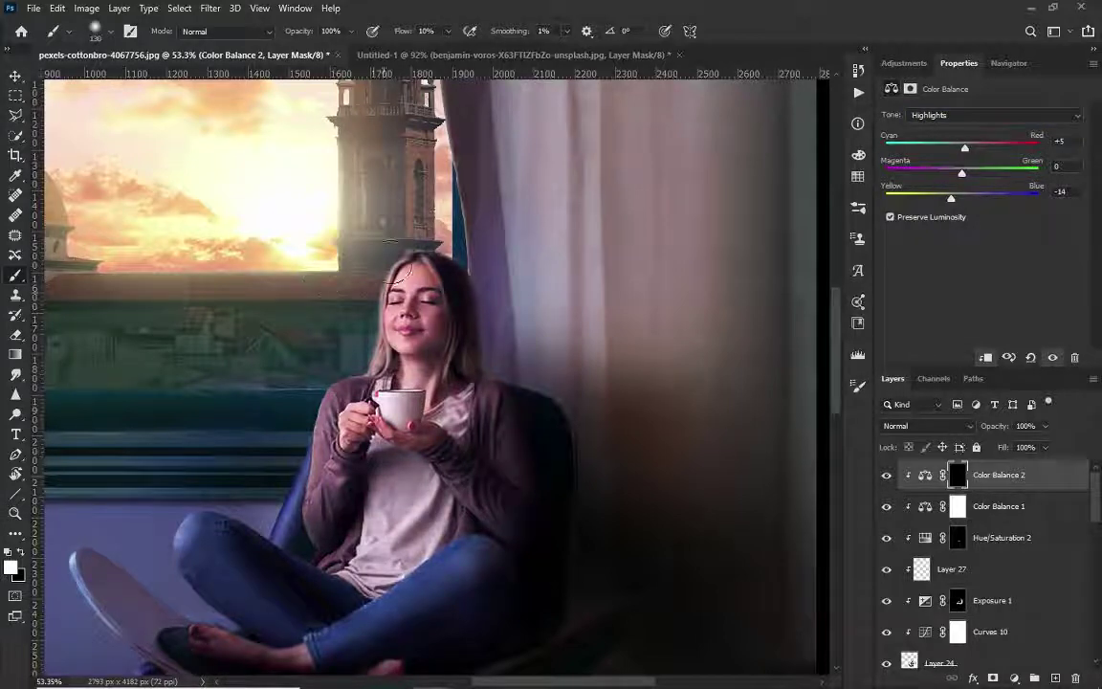
pyautogui.moveTo(397, 37); pyautogui.dragTo(410, 37)
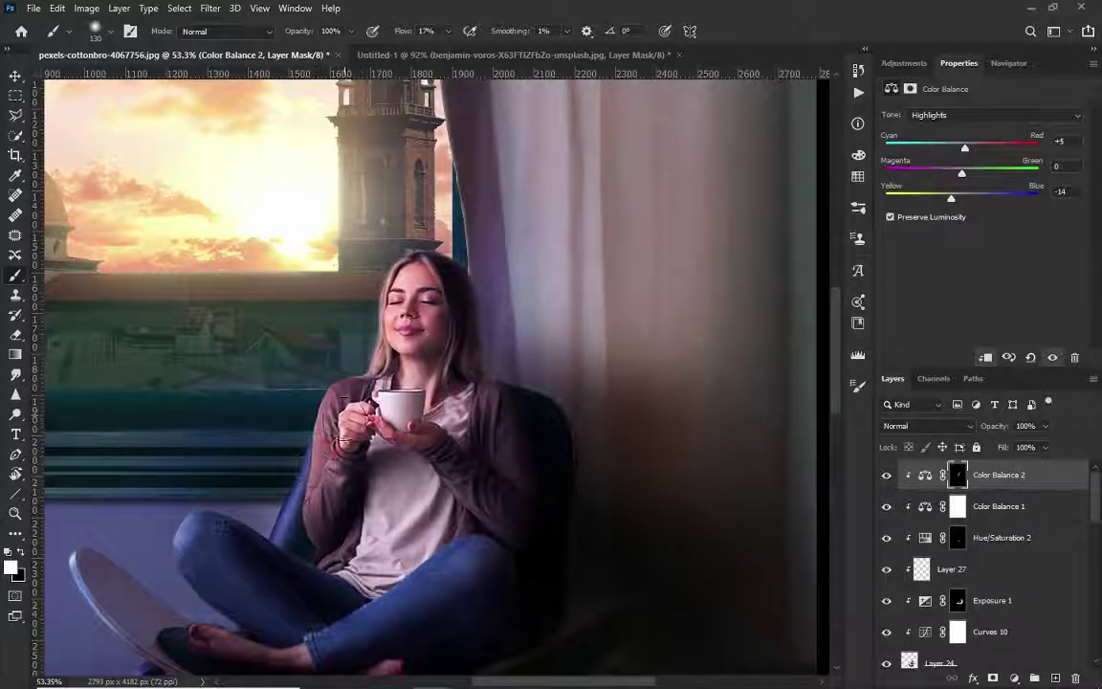
pyautogui.moveTo(297, 421)
pyautogui.mouseDown()
pyautogui.moveTo(446, 233)
pyautogui.moveTo(505, 349)
pyautogui.mouseUp()
pyautogui.scroll(-3, 283, 541)
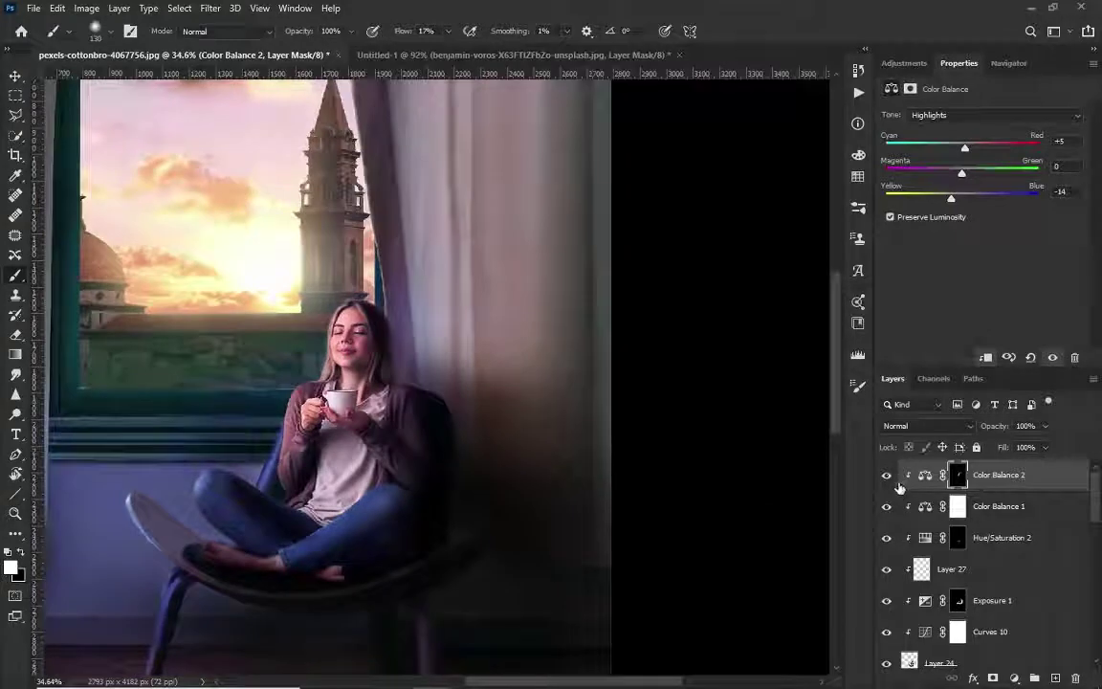
pyautogui.click(881, 476)
pyautogui.hotkey('ctrl', '0')
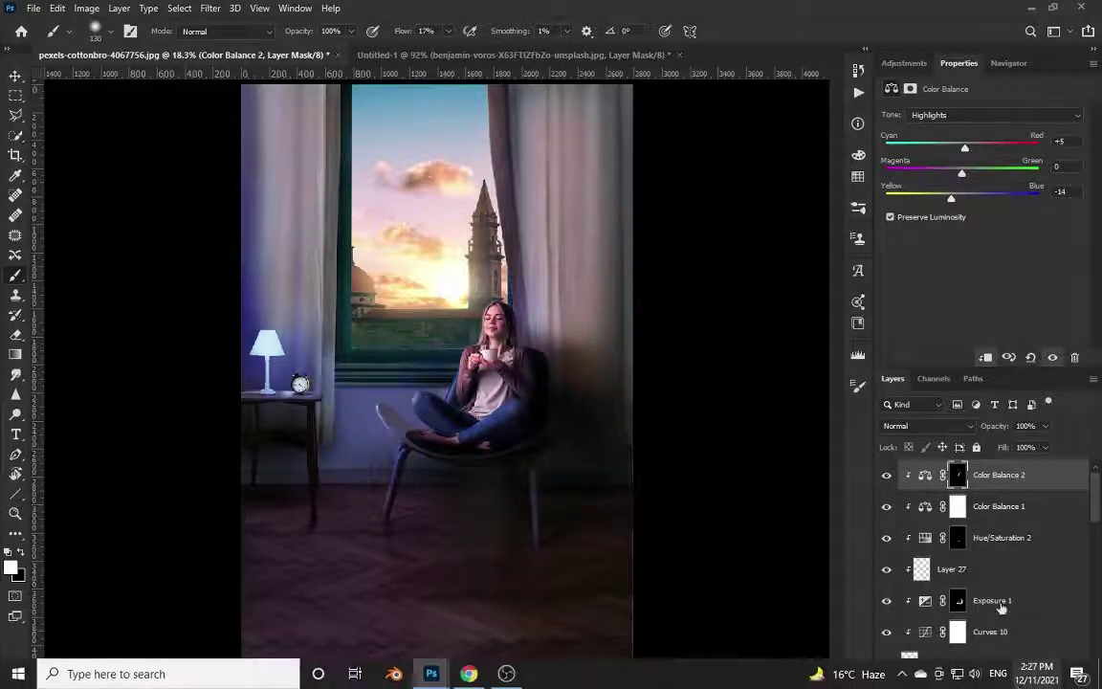
# Step: Add a clipped, colourized blue Hue/Saturation 3 adjustment over the woman
pyautogui.click(1015, 678)
pyautogui.click(1000, 461)
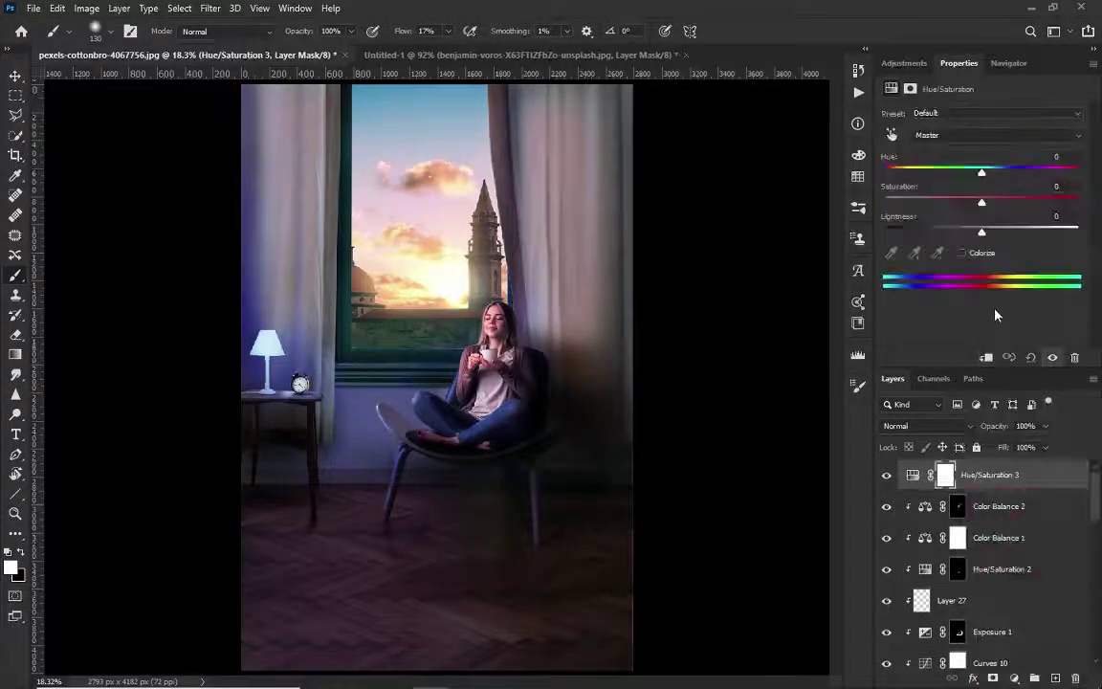
pyautogui.click(962, 253)
pyautogui.moveTo(886, 172)
pyautogui.mouseDown()
pyautogui.moveTo(1016, 172)
pyautogui.moveTo(999, 172)
pyautogui.mouseUp()
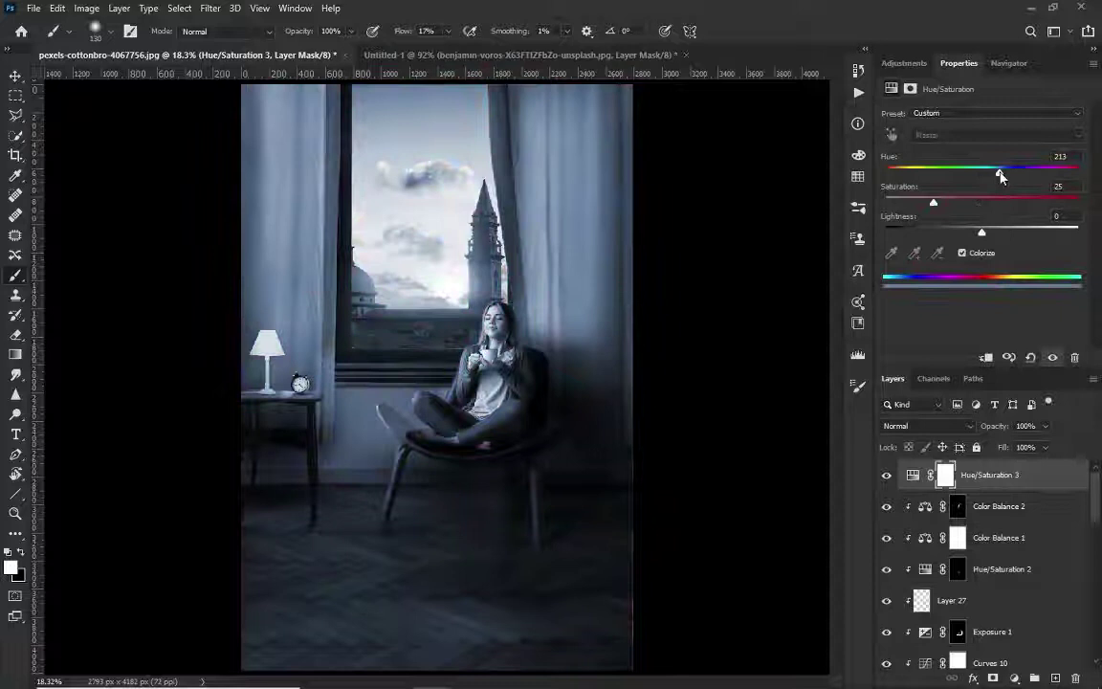
pyautogui.click(988, 358)
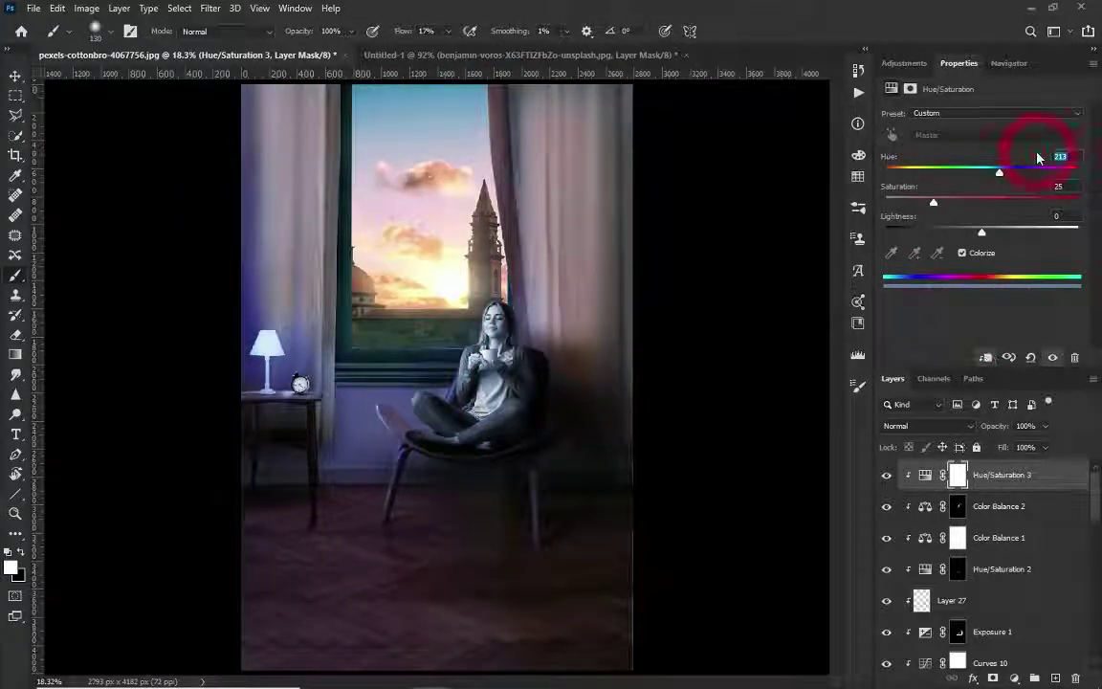
pyautogui.moveTo(934, 202)
pyautogui.mouseDown()
pyautogui.moveTo(997, 202)
pyautogui.moveTo(1004, 232)
pyautogui.mouseUp()
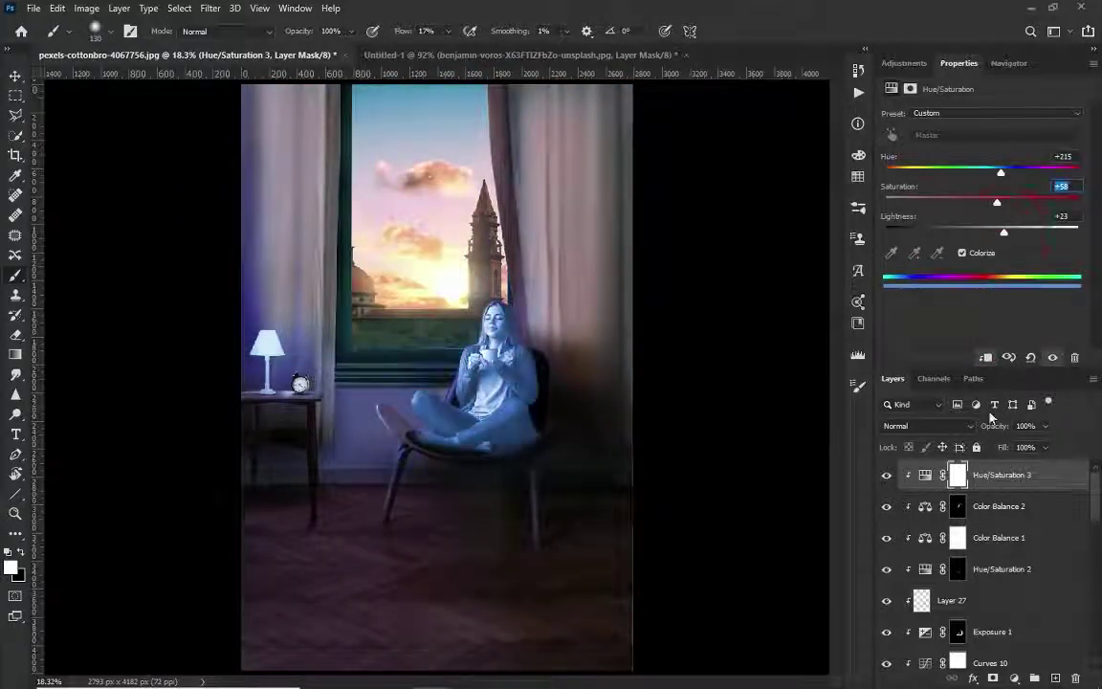
pyautogui.doubleClick(1053, 474)
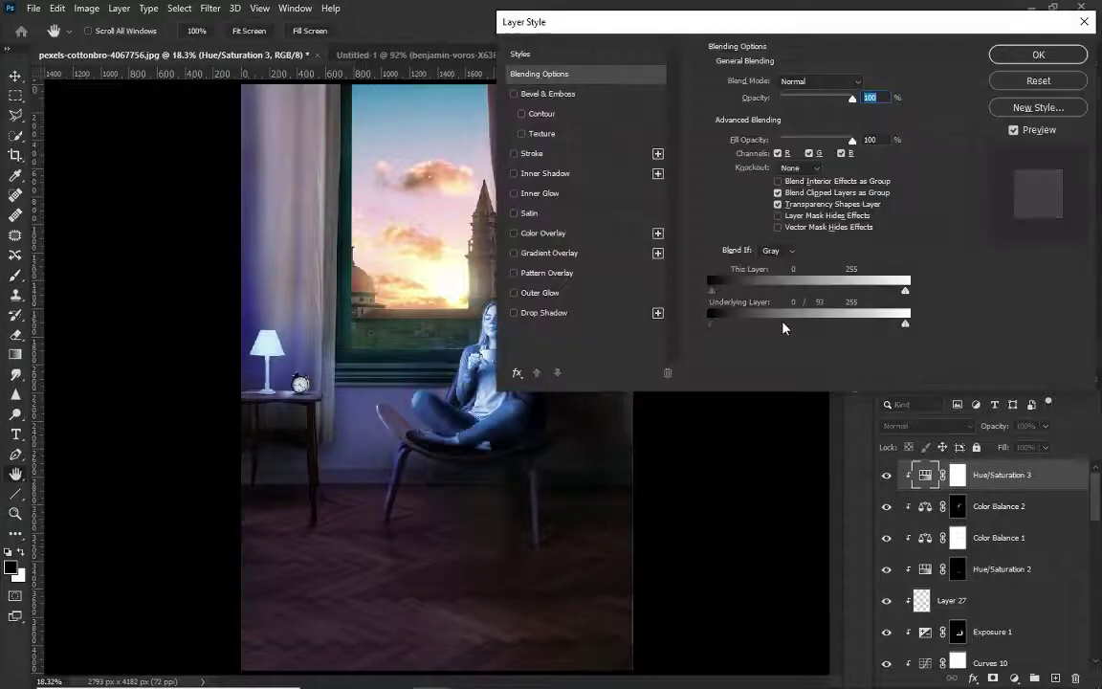
pyautogui.click(1038, 55)
# Step: Invert Hue/Saturation 3's mask and paint the blue tint onto her jeans and sweater at 3% flow
pyautogui.click(957, 475)
pyautogui.press('b')
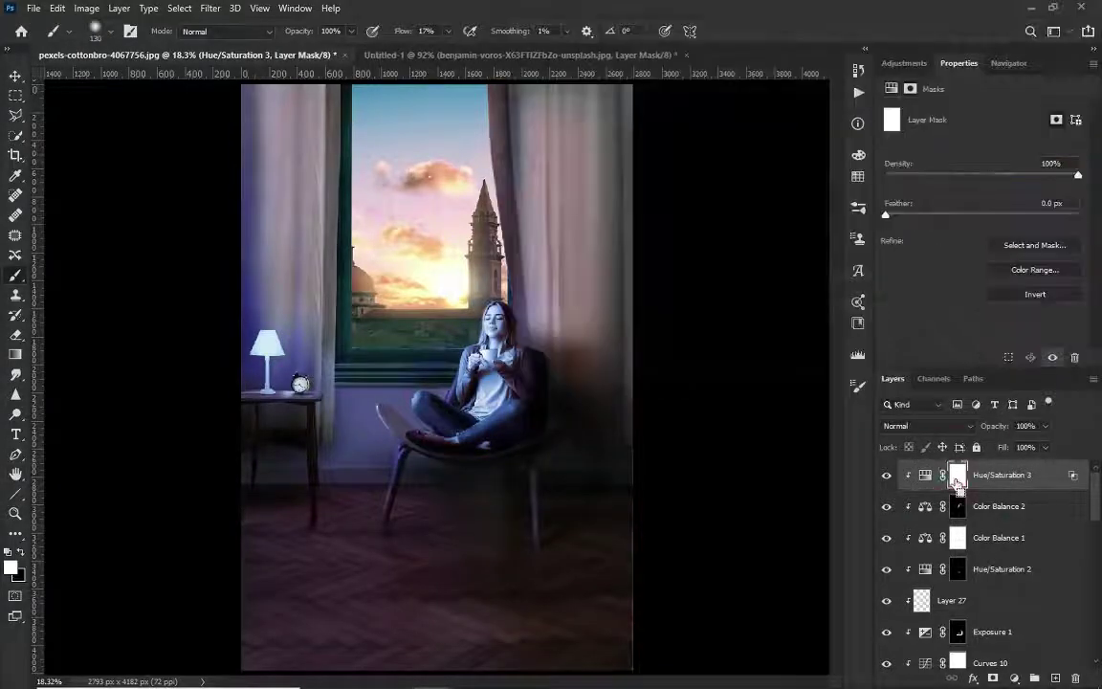
pyautogui.hotkey('ctrl', 'i')
pyautogui.scroll(5, 377, 398)
pyautogui.moveTo(571, 421)
pyautogui.mouseDown()
pyautogui.moveTo(703, 378)
pyautogui.moveTo(573, 381)
pyautogui.mouseUp()
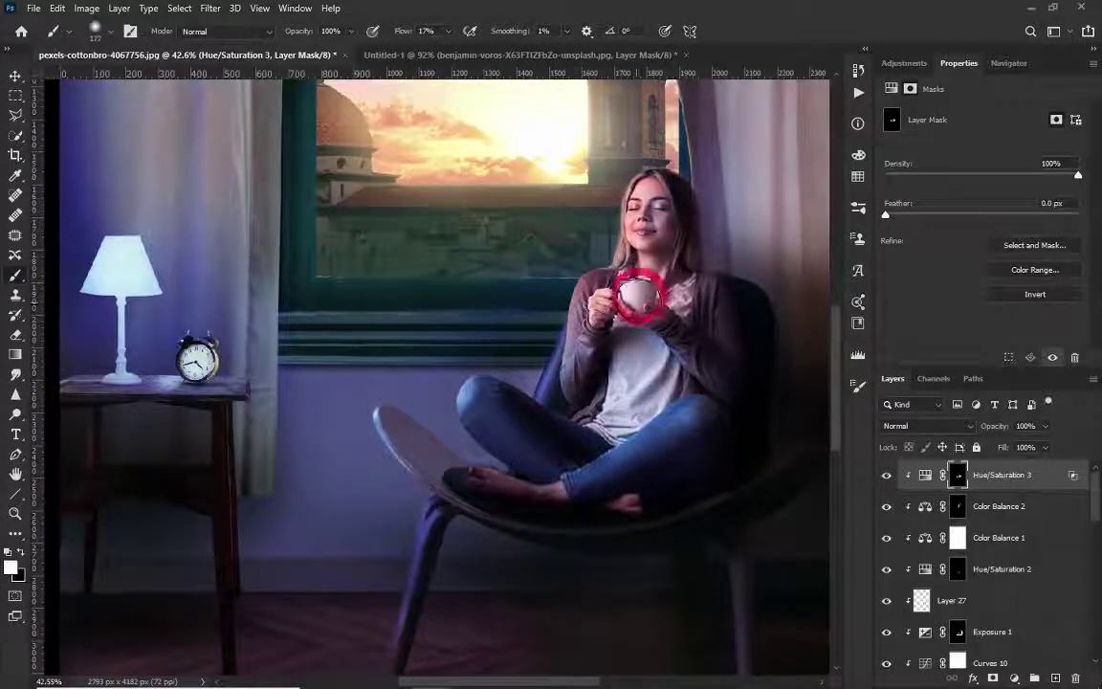
pyautogui.click(424, 31)
pyautogui.write('3')
pyautogui.press('Return')
# Step: Duplicate Gradient Map 1 copy to the top of the layer stack above Group 6
pyautogui.scroll(-2, 541, 368)
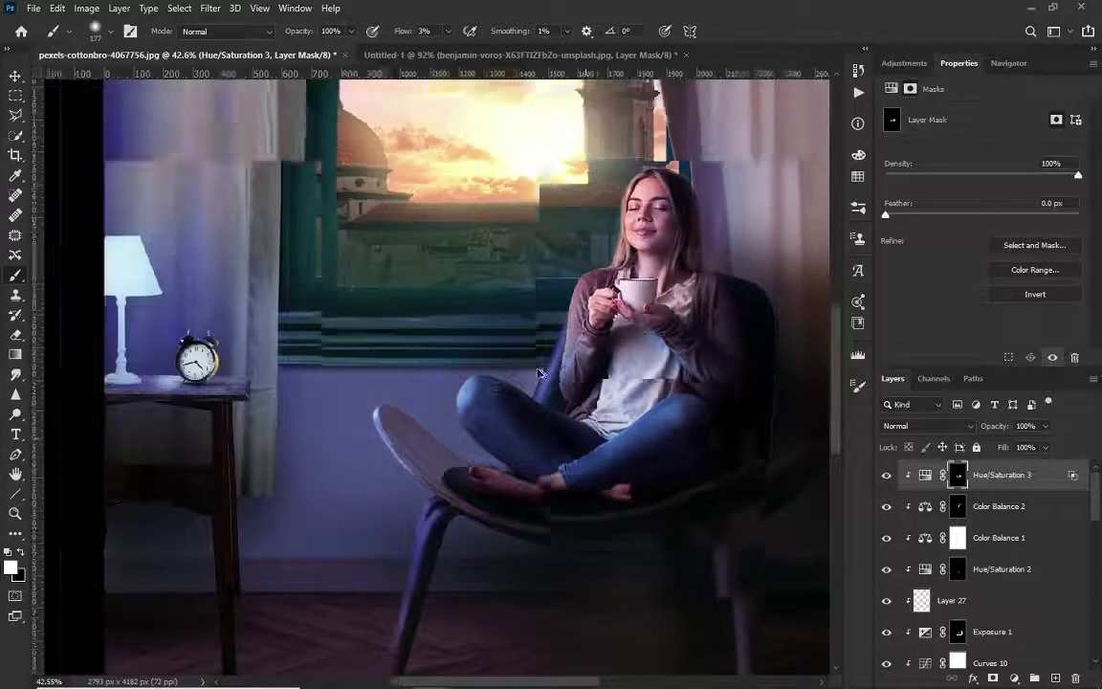
pyautogui.scroll(2, 541, 368)
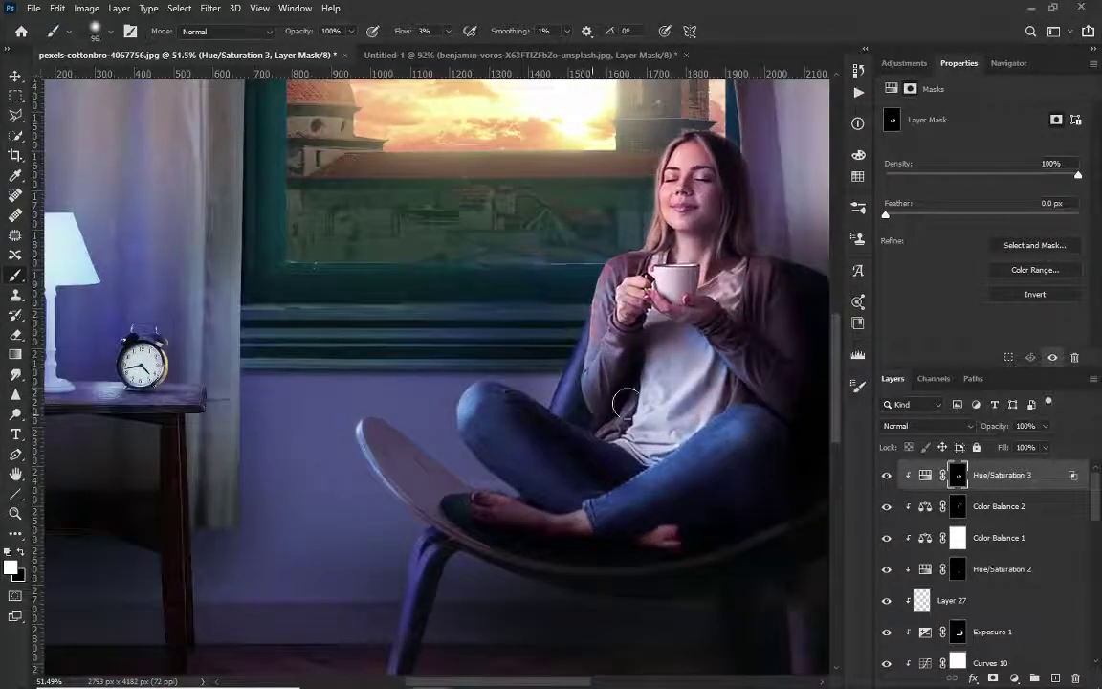
pyautogui.scroll(-5, 996, 593)
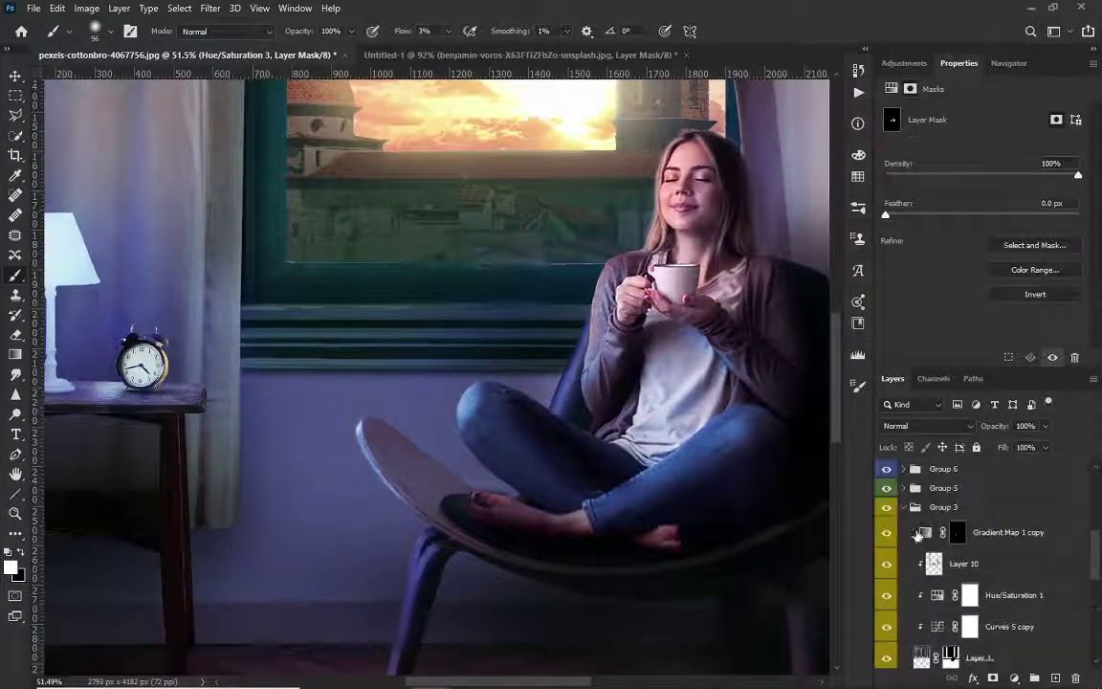
pyautogui.moveTo(995, 528)
pyautogui.mouseDown()
pyautogui.moveTo(1070, 430)
pyautogui.moveTo(1001, 478)
pyautogui.mouseUp()
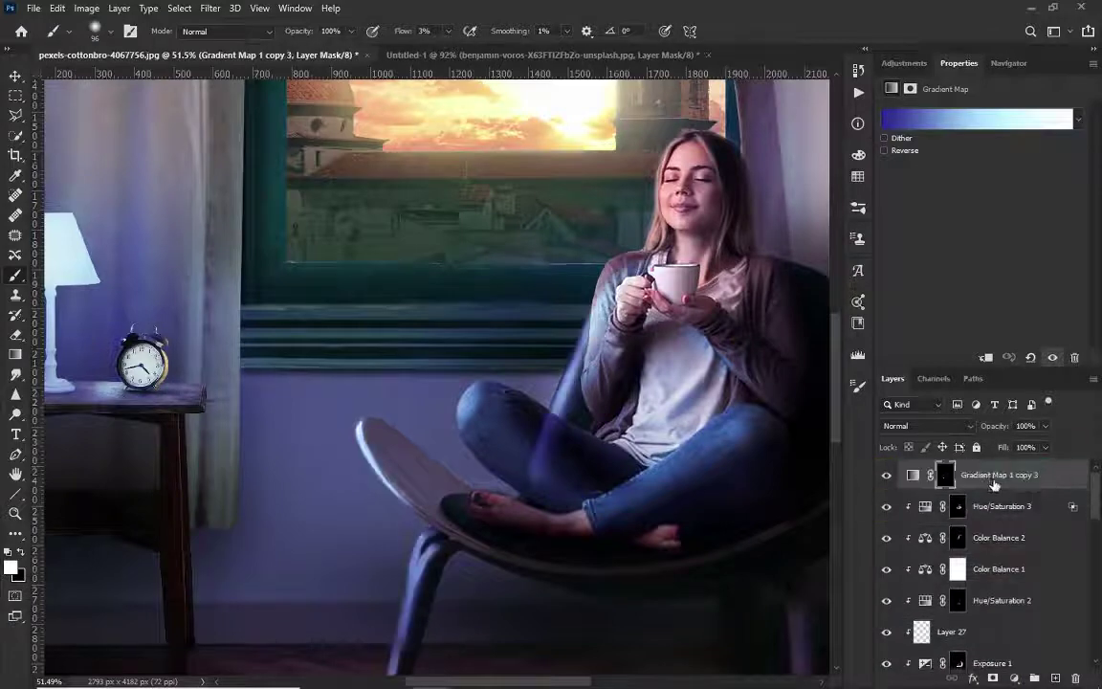
# Step: Invert the copied gradient map's mask and add a black-filled Layer 28 beneath it
pyautogui.click(947, 476)
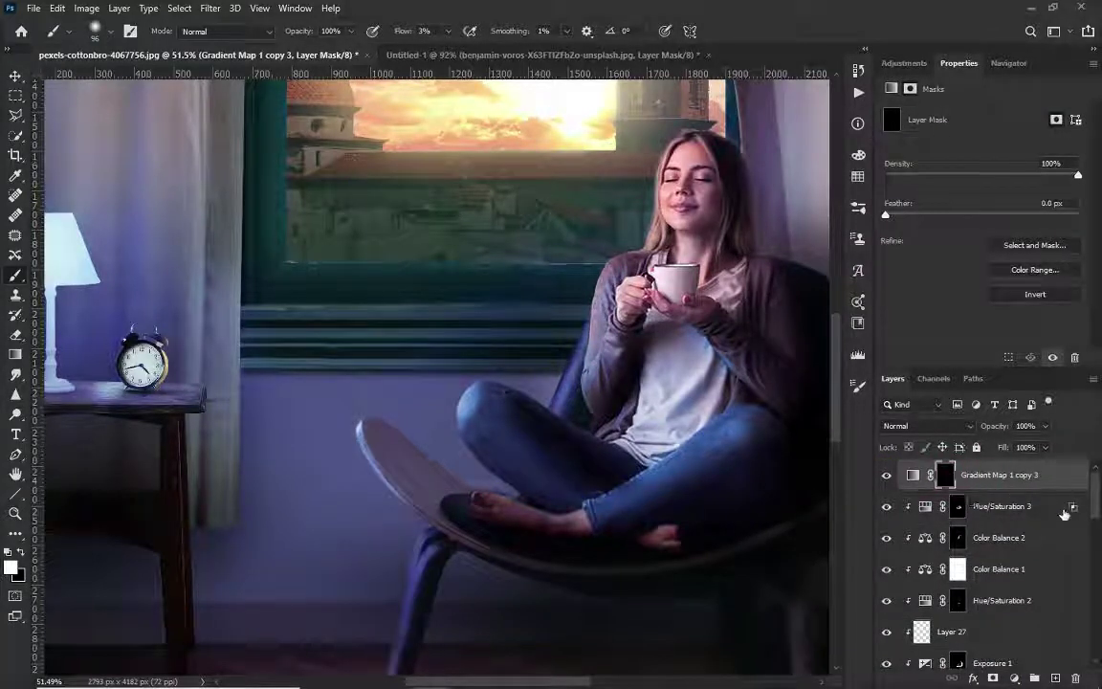
pyautogui.hotkey('ctrl', '2')
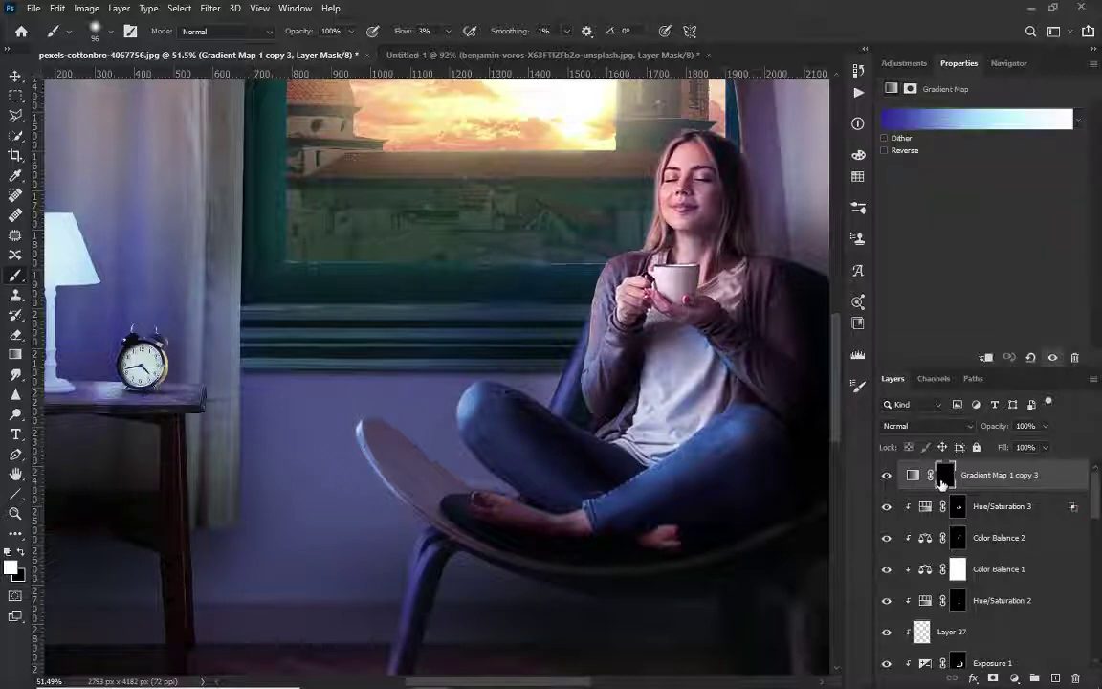
pyautogui.hotkey('ctrl', 'i')
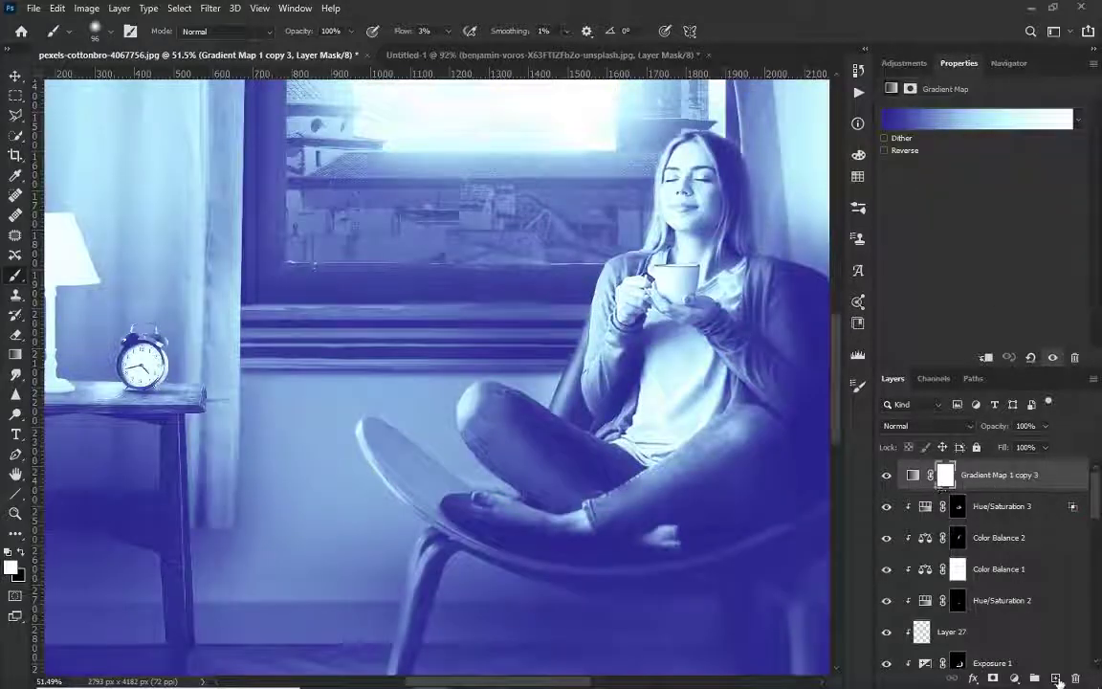
pyautogui.keyDown('ctrl'); pyautogui.click(1057, 680); pyautogui.keyUp('ctrl')
pyautogui.hotkey('shift', 'BackSpace')
pyautogui.press('Return')
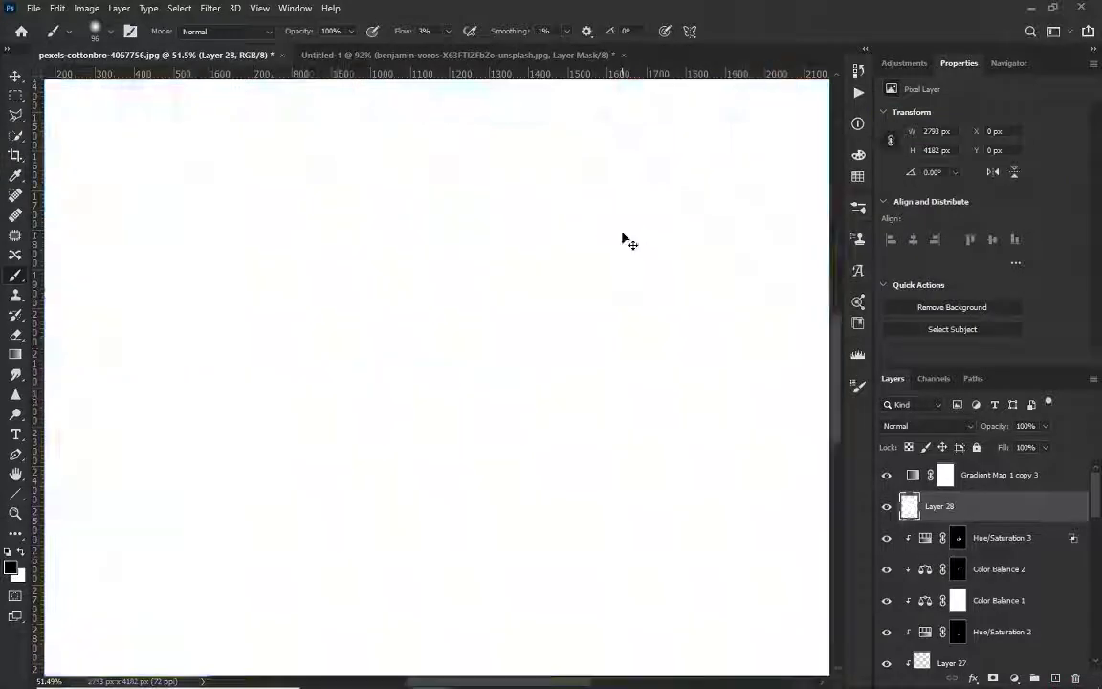
pyautogui.hotkey('ctrl', 'i')
# Step: Edit the gradient map stops to black, blue at 24% and light blue at 61%
pyautogui.hotkey('alt', ']')
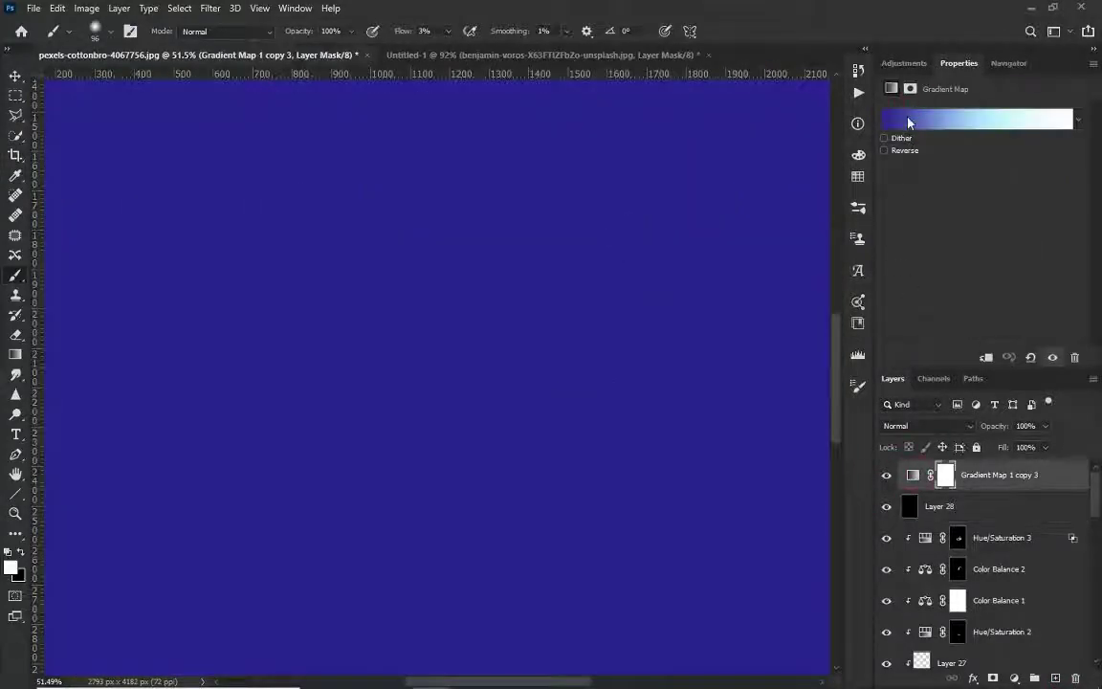
pyautogui.click(909, 121)
pyautogui.moveTo(714, 478); pyautogui.dragTo(778, 478)
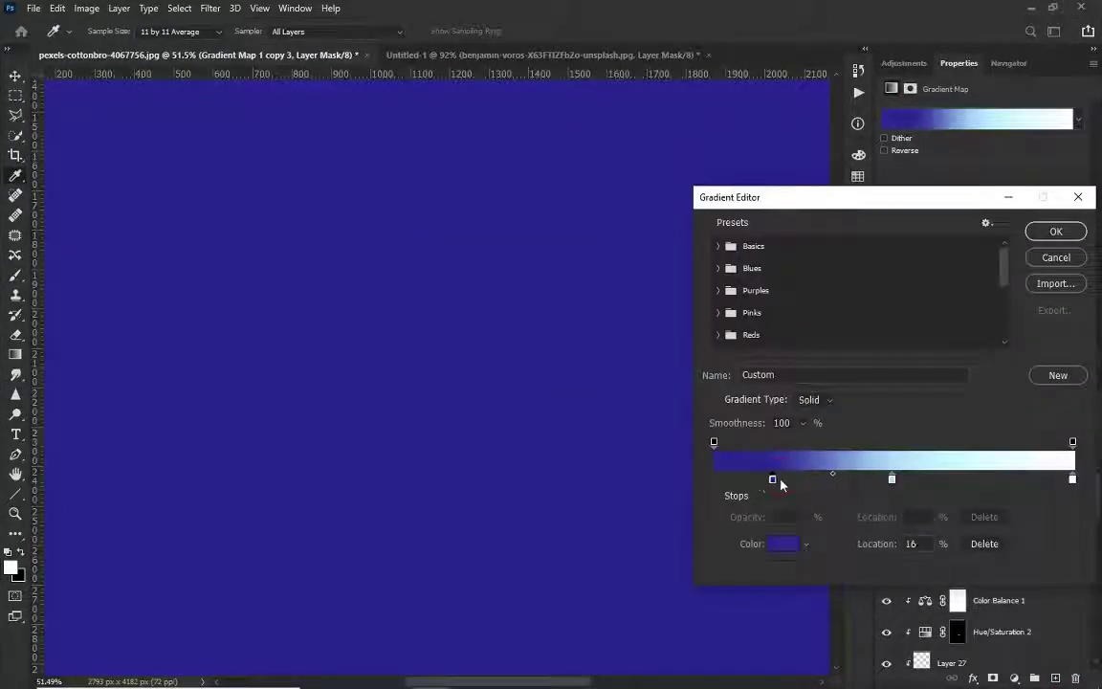
pyautogui.doubleClick(778, 479)
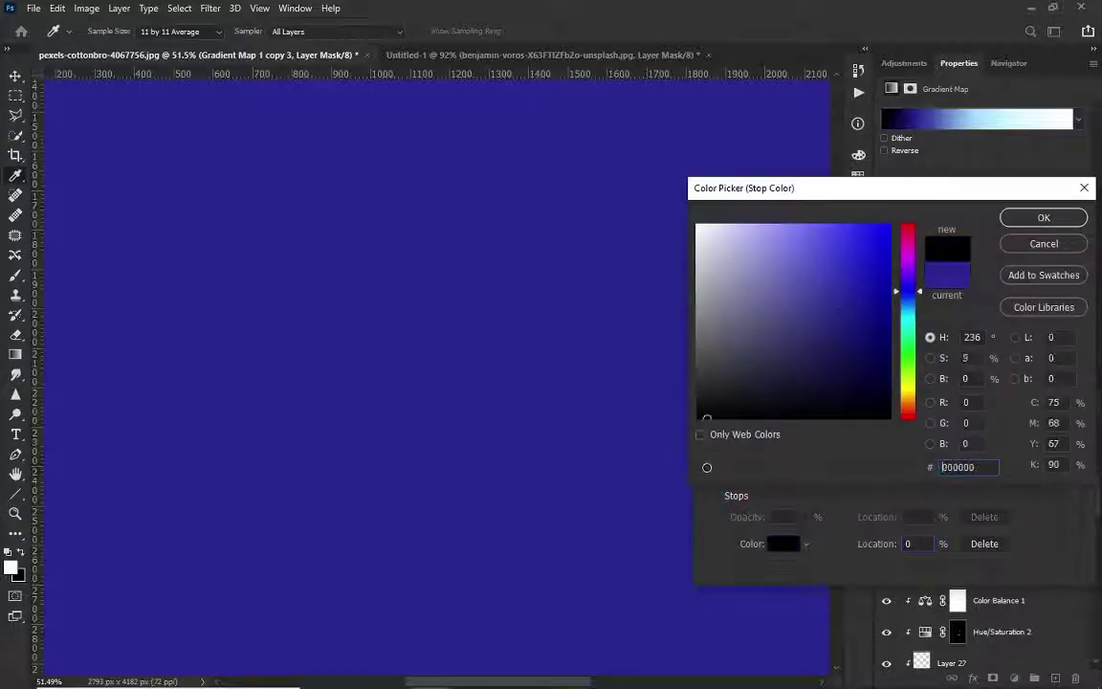
pyautogui.write('000000')
pyautogui.press('Return')
pyautogui.moveTo(779, 479); pyautogui.dragTo(799, 479)
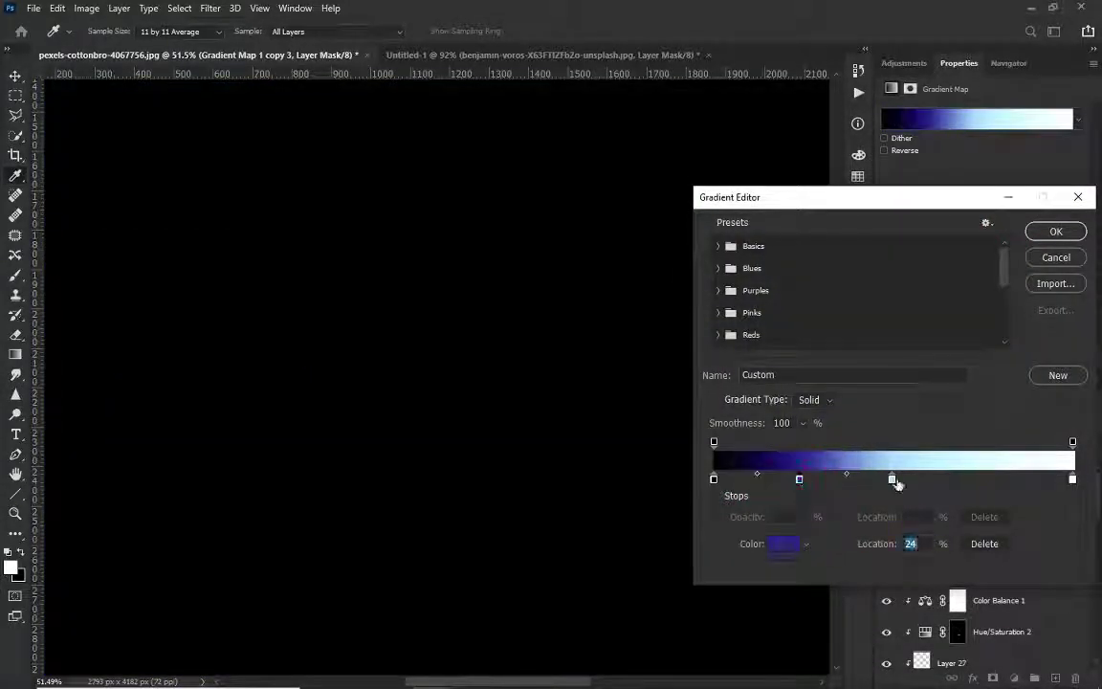
pyautogui.moveTo(892, 478); pyautogui.dragTo(933, 479)
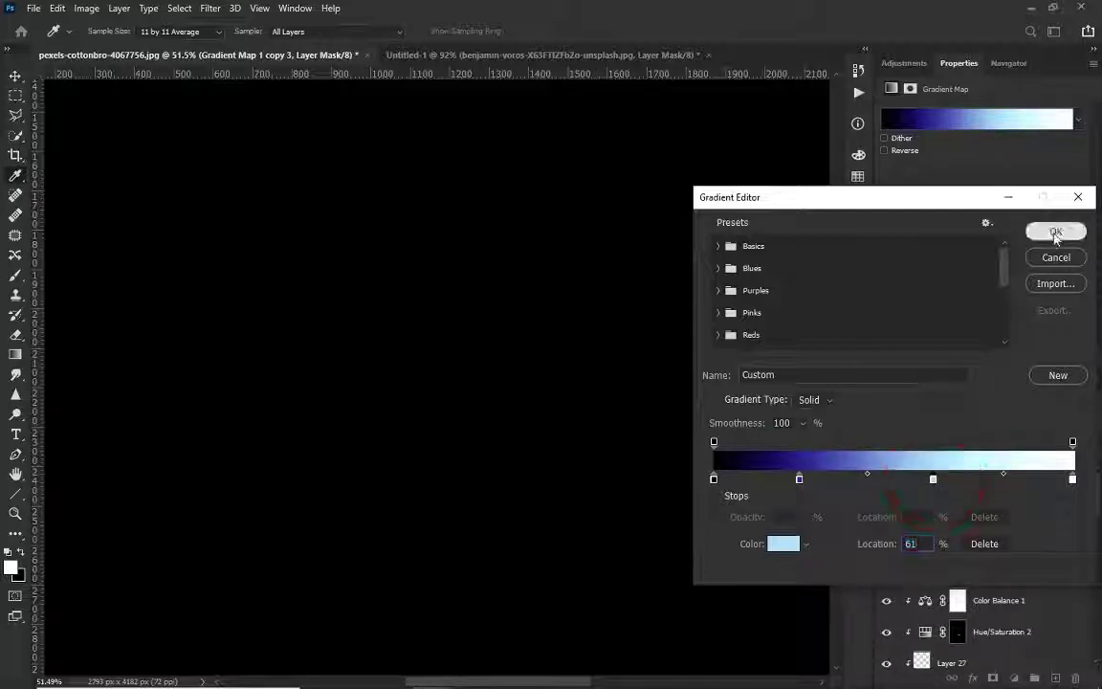
pyautogui.click(1057, 231)
# Step: Group the gradient map and Layer 28 into Group 7 and blend it in Screen mode
pyautogui.press('b')
pyautogui.keyDown('shift'); pyautogui.click(941, 507); pyautogui.keyUp('shift')
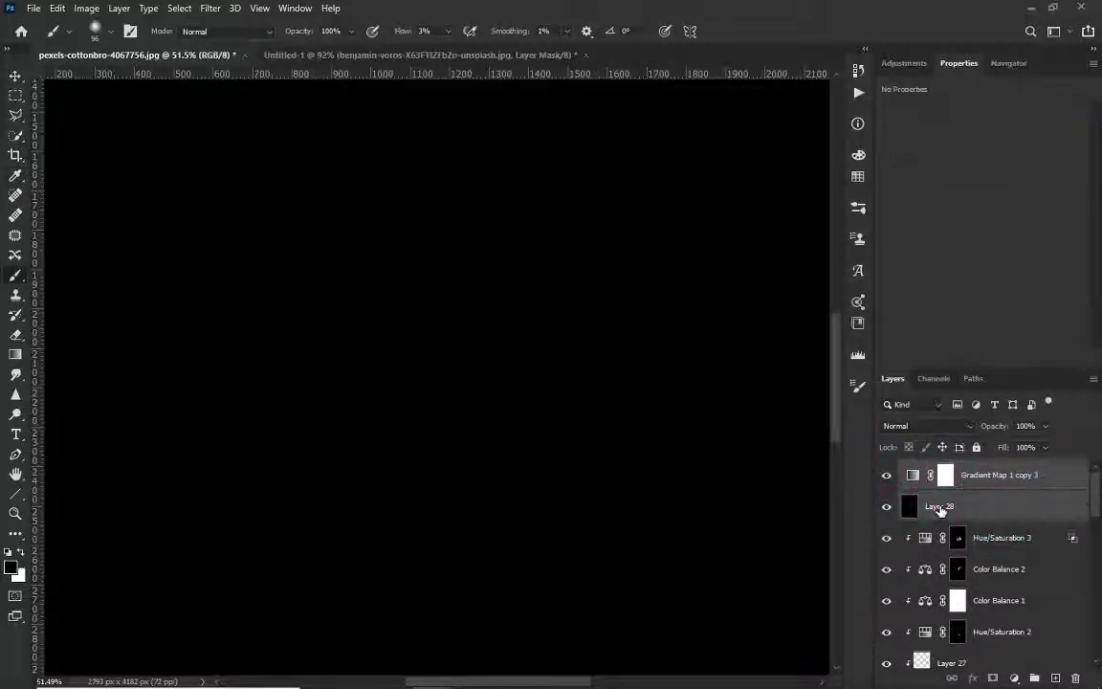
pyautogui.hotkey('ctrl', 'g')
pyautogui.click(924, 425)
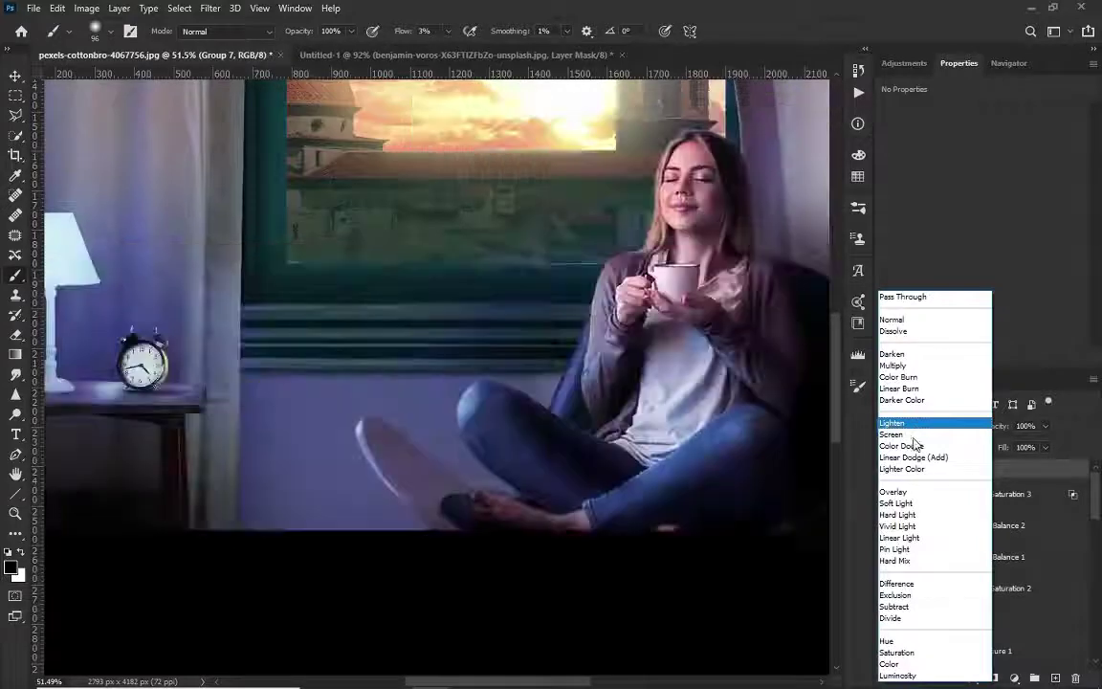
pyautogui.click(914, 436)
# Step: Create Layer 29 in Group 7 and paint white light along the sleeve and cuff
pyautogui.click(957, 525)
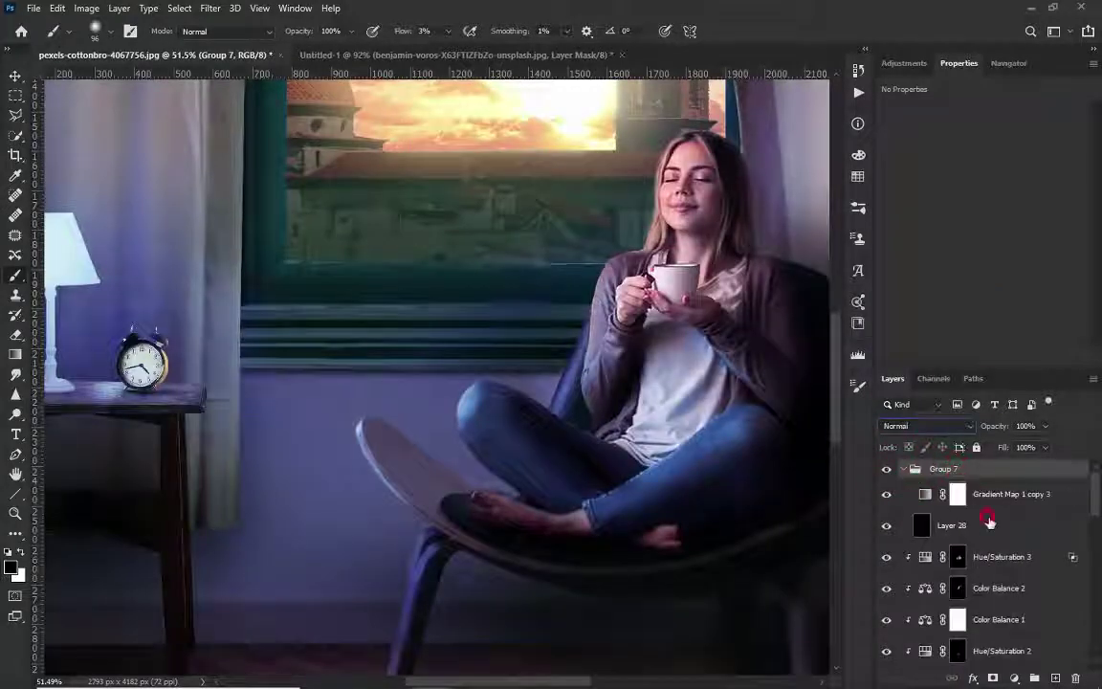
pyautogui.hotkey('ctrl', 'shift', 'alt', 'n')
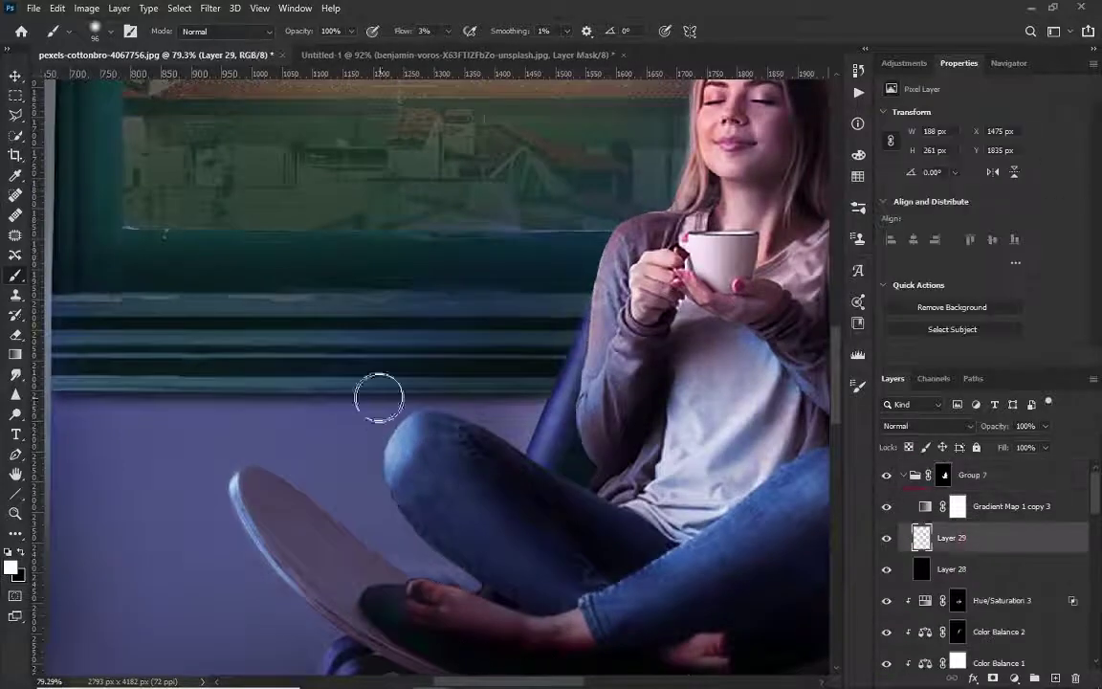
pyautogui.scroll(5, 612, 258)
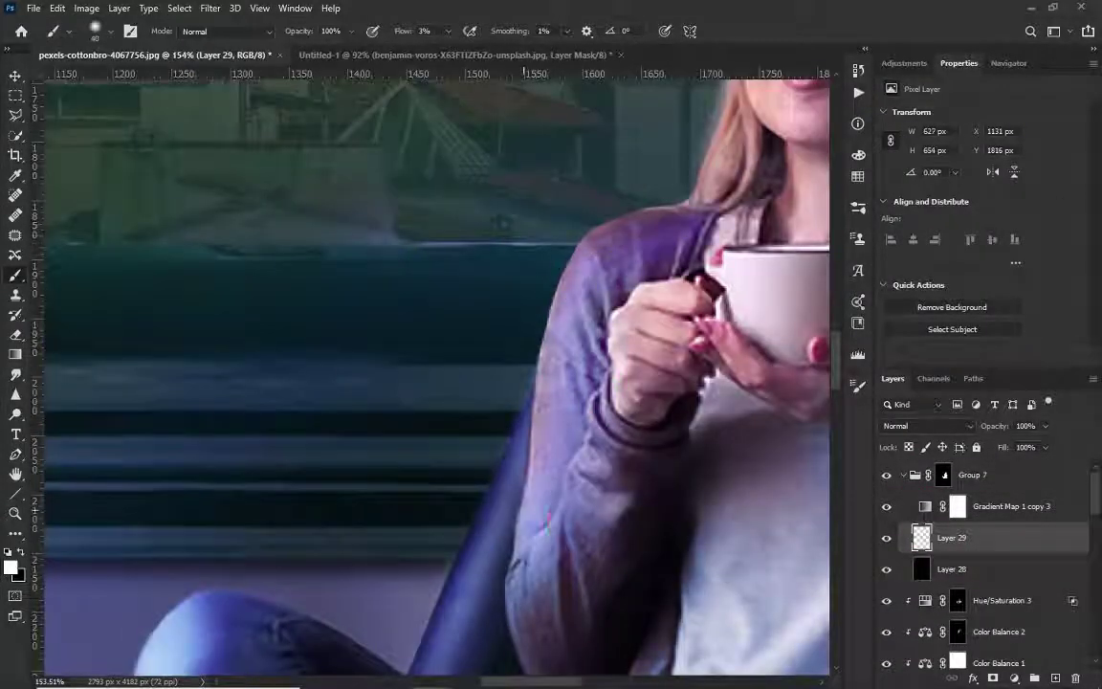
pyautogui.scroll(1, 509, 352)
pyautogui.scroll(2, 499, 391)
pyautogui.press('x')
pyautogui.moveTo(544, 280); pyautogui.dragTo(461, 173)
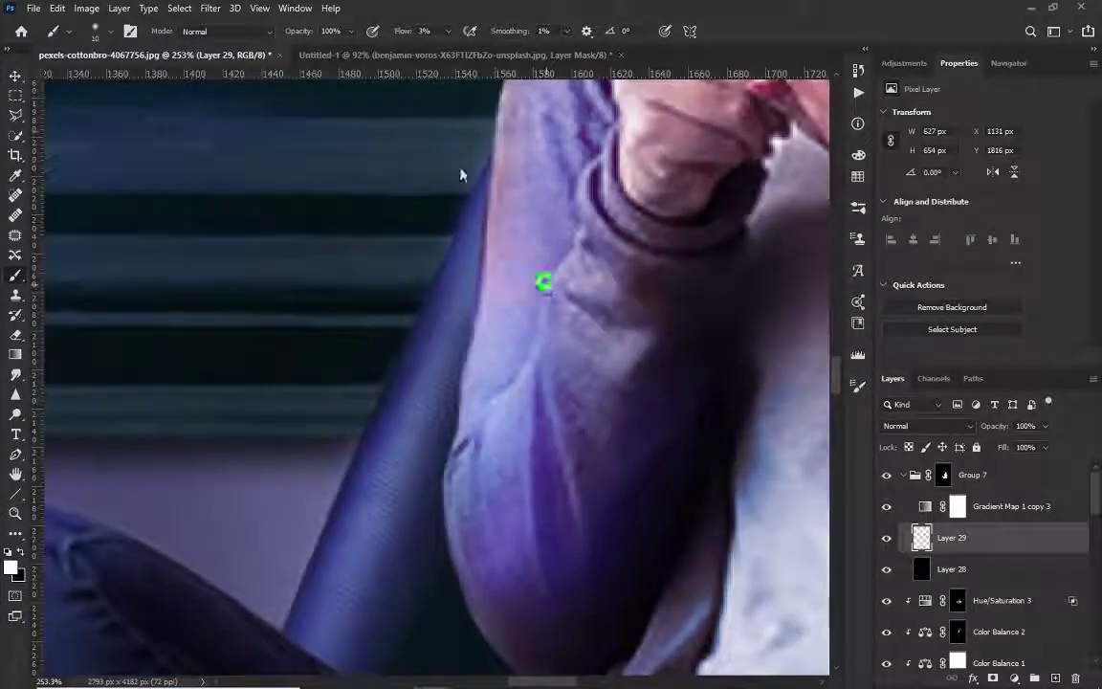
pyautogui.moveTo(550, 285); pyautogui.dragTo(525, 343)
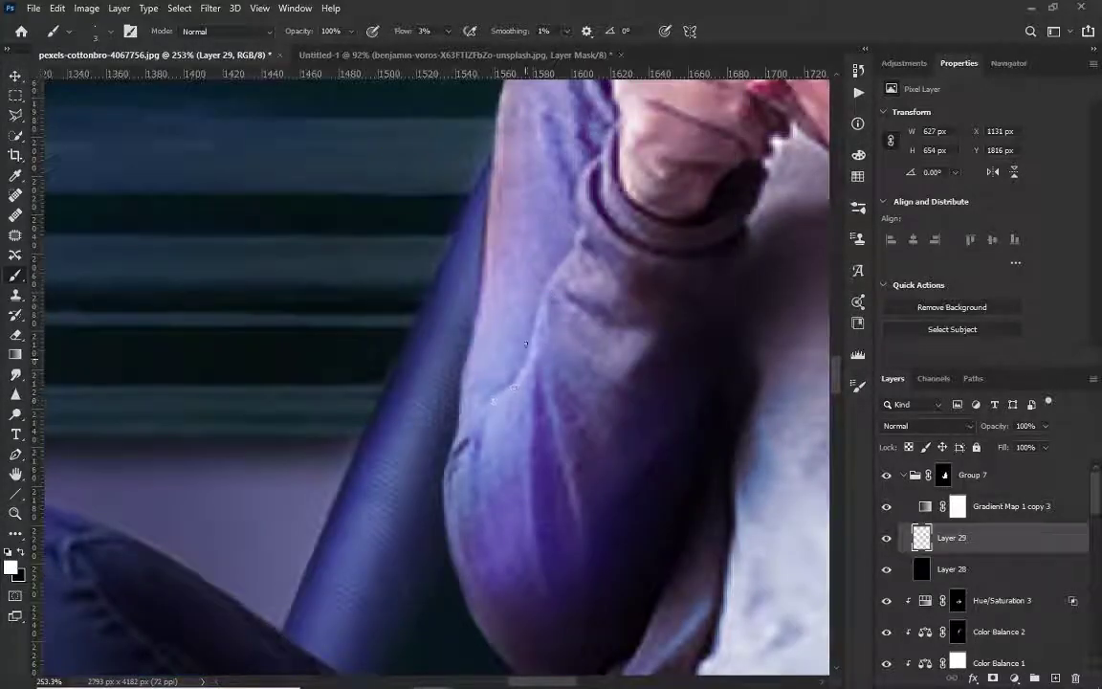
pyautogui.moveTo(596, 168)
pyautogui.mouseDown()
pyautogui.moveTo(578, 272)
pyautogui.moveTo(504, 399)
pyautogui.moveTo(476, 423)
pyautogui.mouseUp()
# Step: Add Layer 30 and choose a larger soft round brush, fitting the whole image in view
pyautogui.press('x')
pyautogui.hscroll(1, 546, 337)
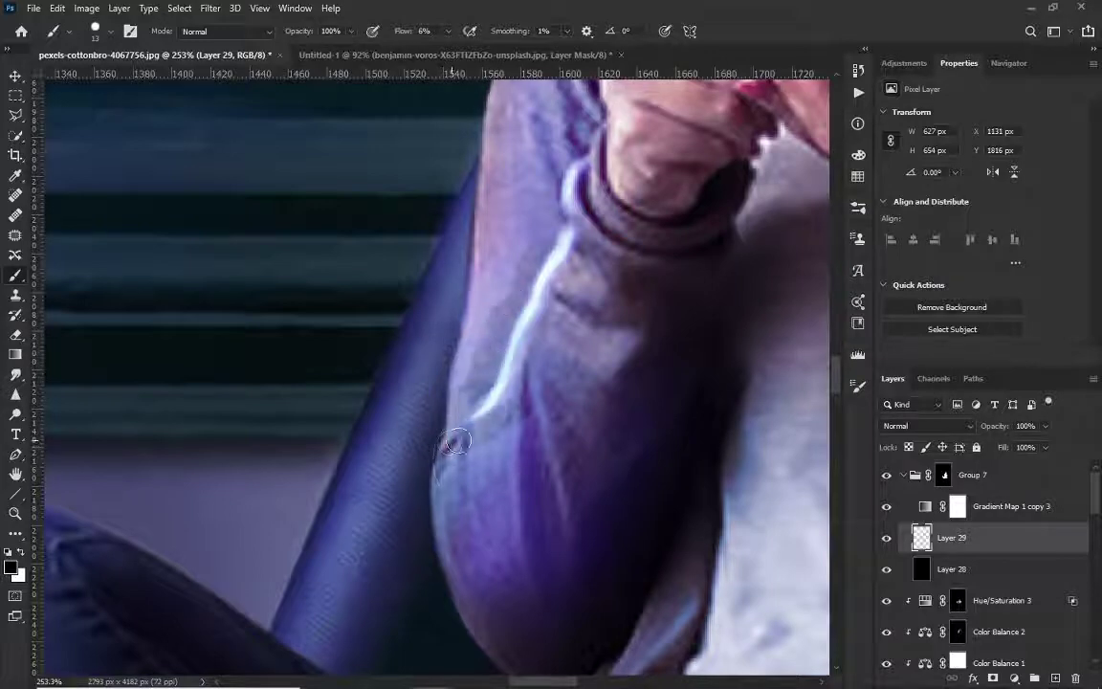
pyautogui.press(']')
pyautogui.press(']')
pyautogui.press(']')
pyautogui.moveTo(449, 336); pyautogui.dragTo(393, 528)
pyautogui.hotkey('ctrl', 'shift', 'alt', 'n')
pyautogui.rightClick(444, 344)
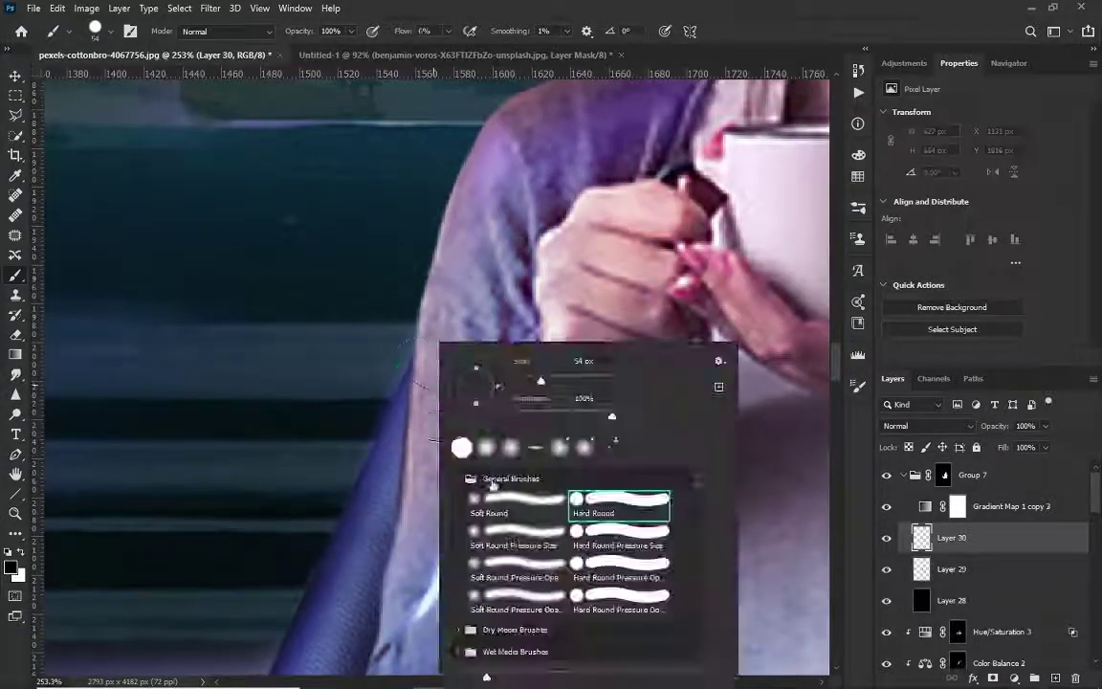
pyautogui.press('Escape')
pyautogui.press('x')
pyautogui.moveTo(494, 261); pyautogui.dragTo(494, 96)
pyautogui.hotkey('ctrl', '0')
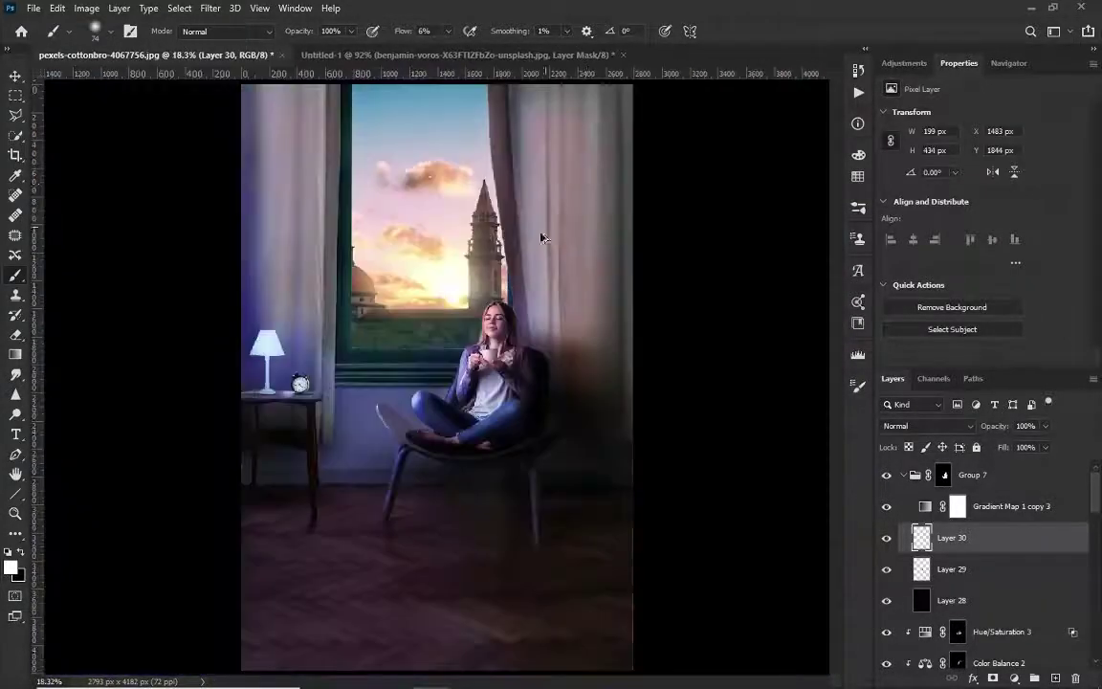
pyautogui.scroll(3, 478, 287)
# Step: On Layer 29, paint a glow line along the sweater neckline and thin it with black
pyautogui.click(952, 570)
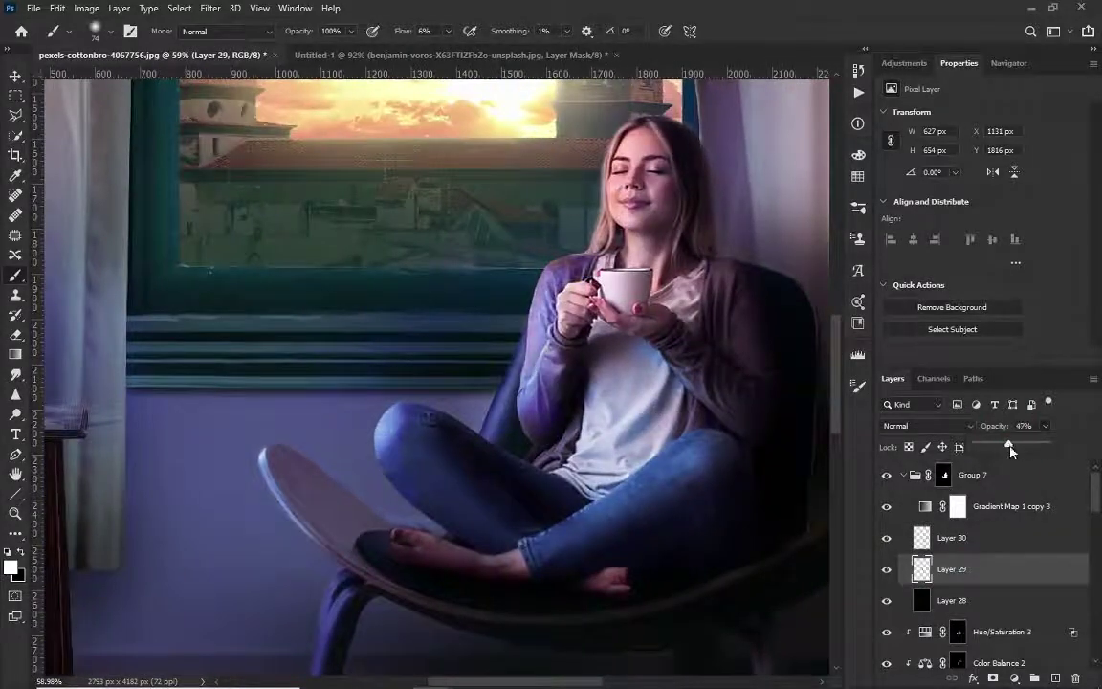
pyautogui.scroll(5, 501, 407)
pyautogui.press('x')
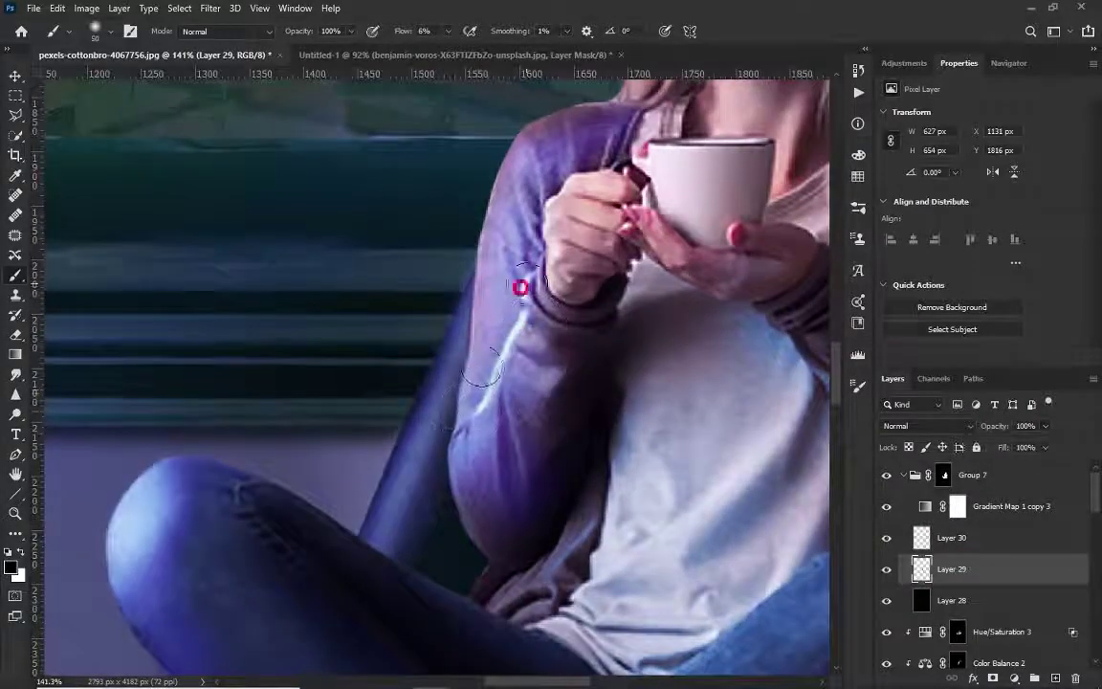
pyautogui.scroll(-3, 520, 288)
pyautogui.scroll(2, 537, 320)
pyautogui.moveTo(541, 287)
pyautogui.mouseDown()
pyautogui.moveTo(552, 286)
pyautogui.moveTo(513, 337)
pyautogui.moveTo(534, 415)
pyautogui.mouseUp()
pyautogui.rightClick(555, 279)
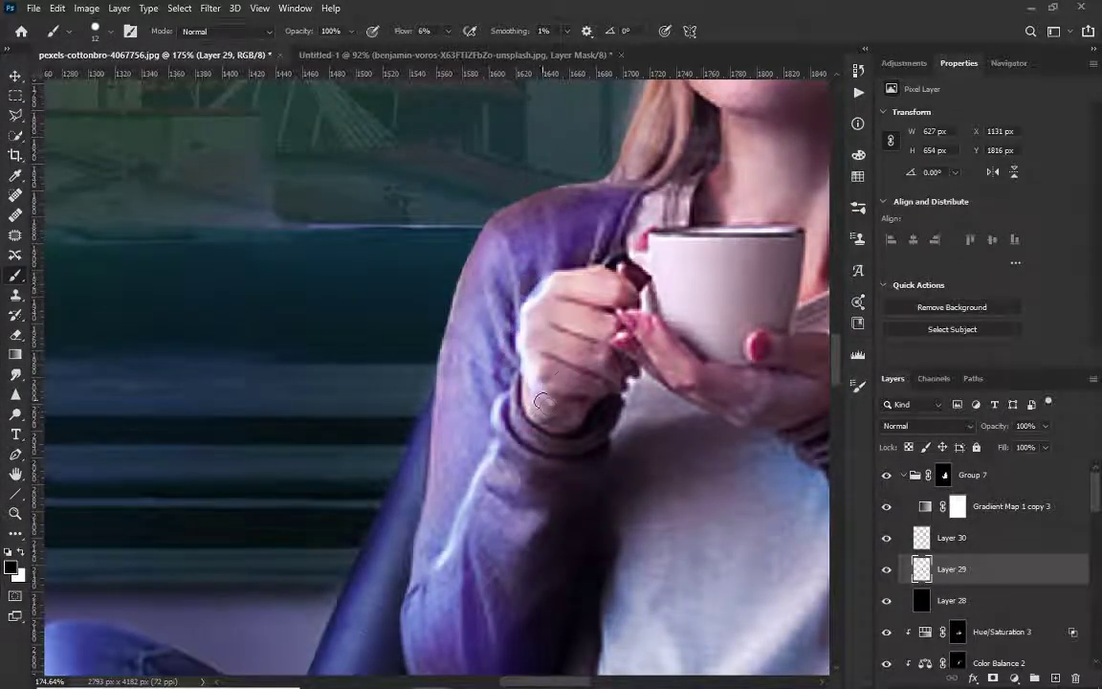
pyautogui.press('x')
pyautogui.moveTo(658, 243)
pyautogui.mouseDown()
pyautogui.moveTo(431, 197)
pyautogui.moveTo(661, 432)
pyautogui.mouseUp()
pyautogui.scroll(2, 662, 432)
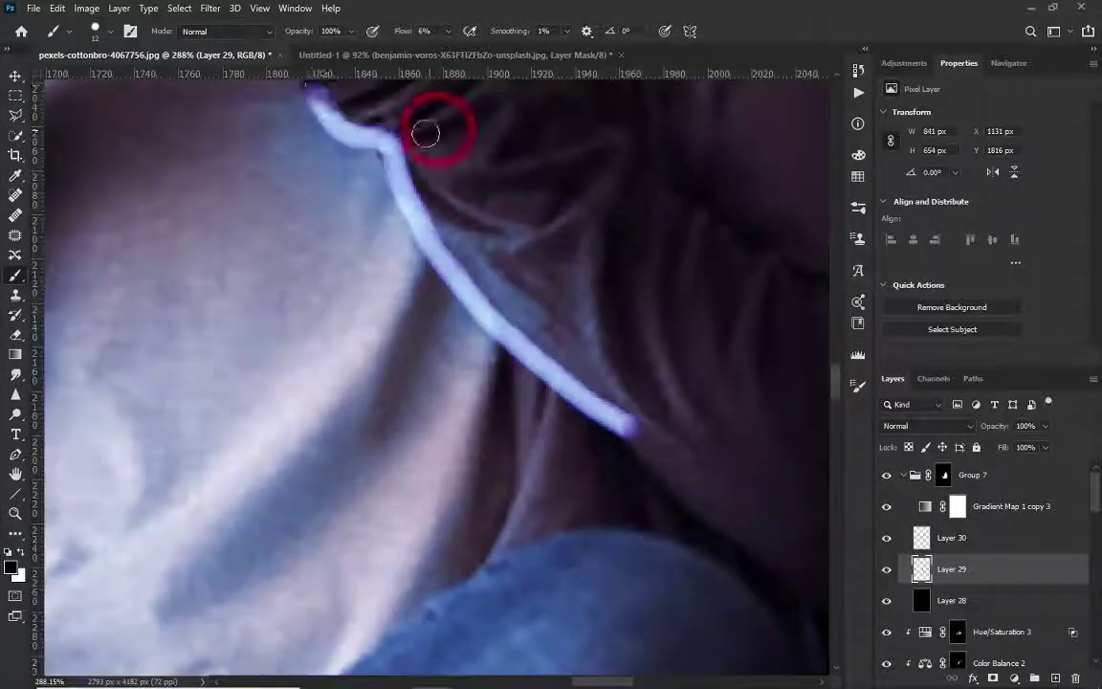
pyautogui.moveTo(402, 162); pyautogui.dragTo(475, 255)
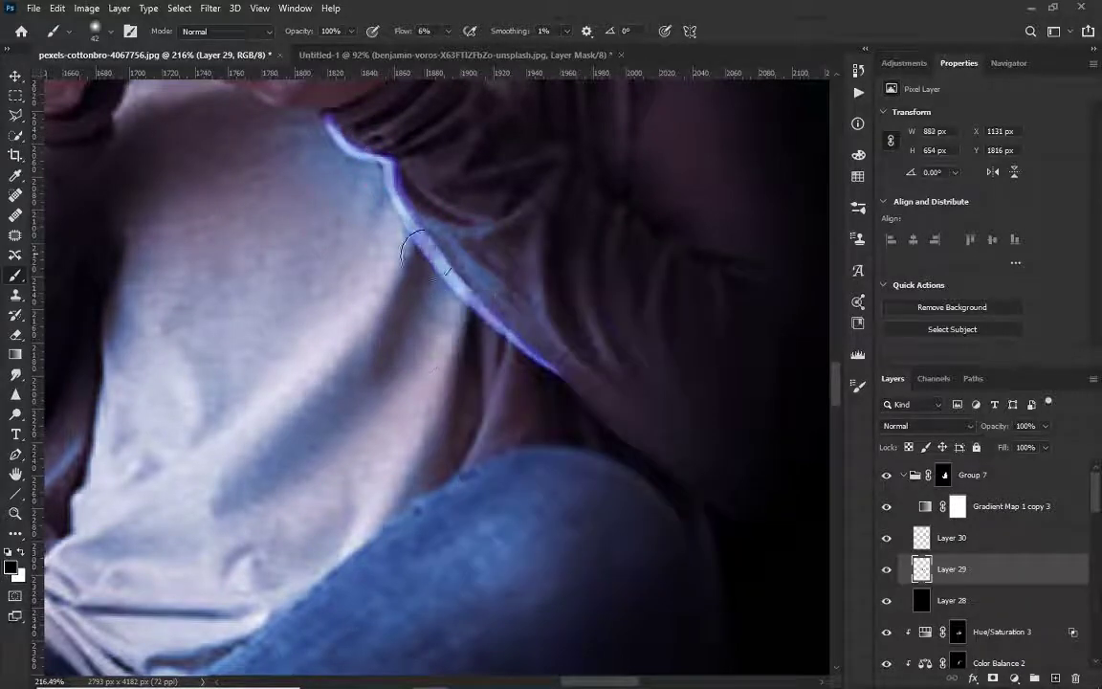
pyautogui.scroll(-2, 461, 177)
# Step: Paint soft light on Layer 30 near the chair, then collapse Group 7
pyautogui.press('x')
pyautogui.hotkey('alt', ']')
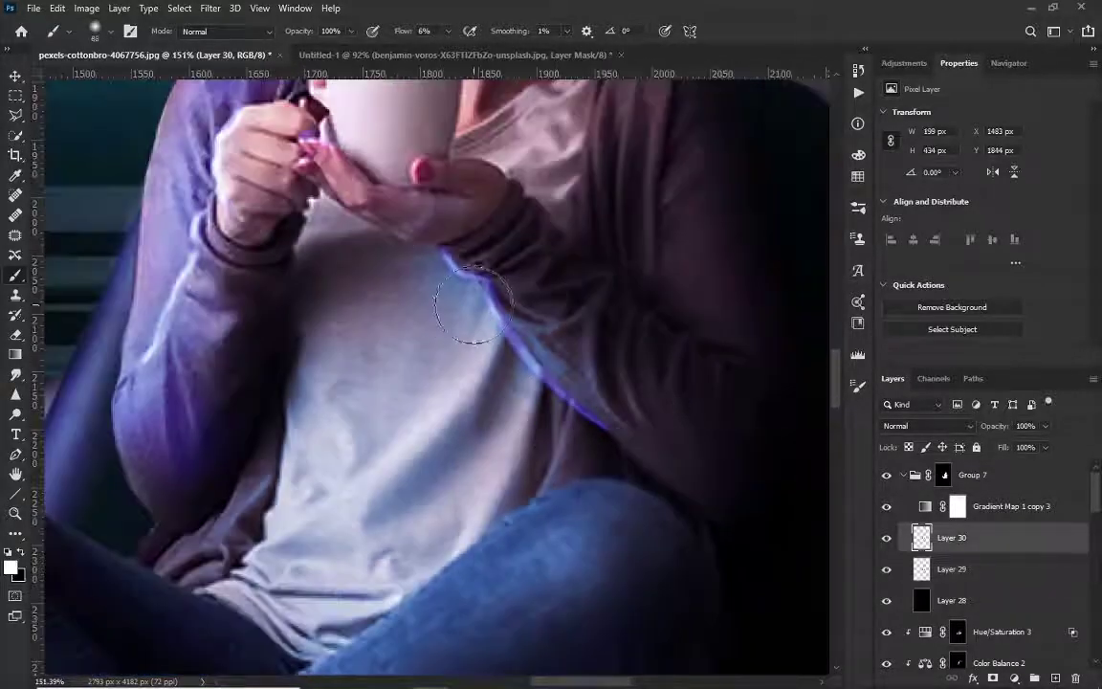
pyautogui.scroll(-3, 350, 441)
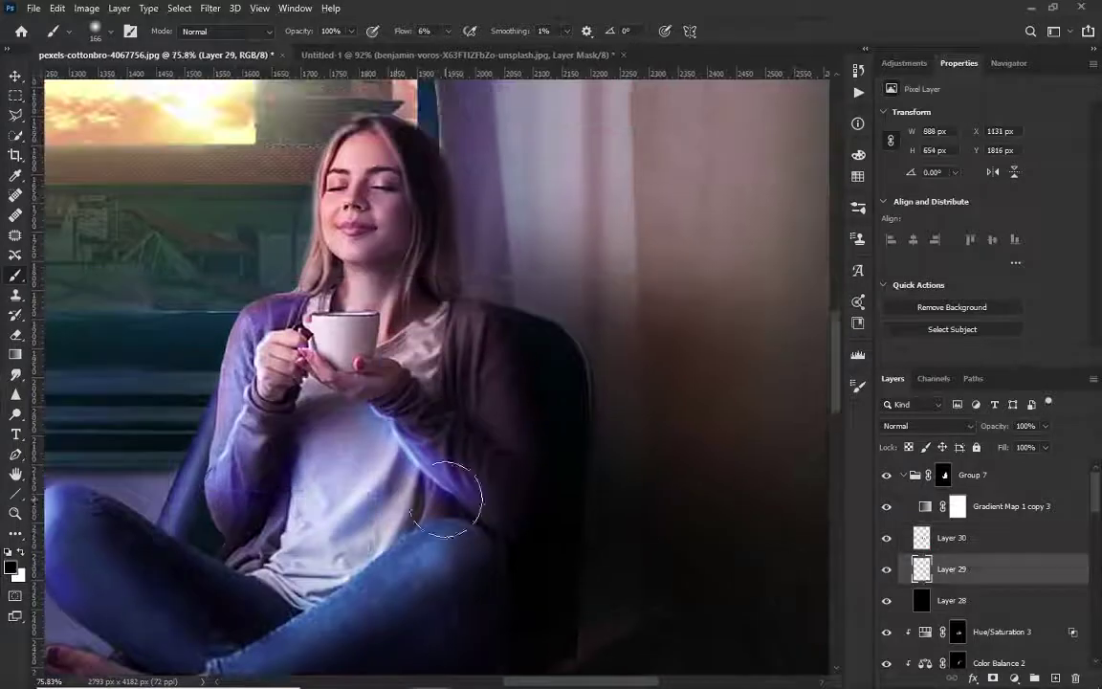
pyautogui.press('x')
pyautogui.scroll(-2, 492, 500)
pyautogui.scroll(-3, 561, 381)
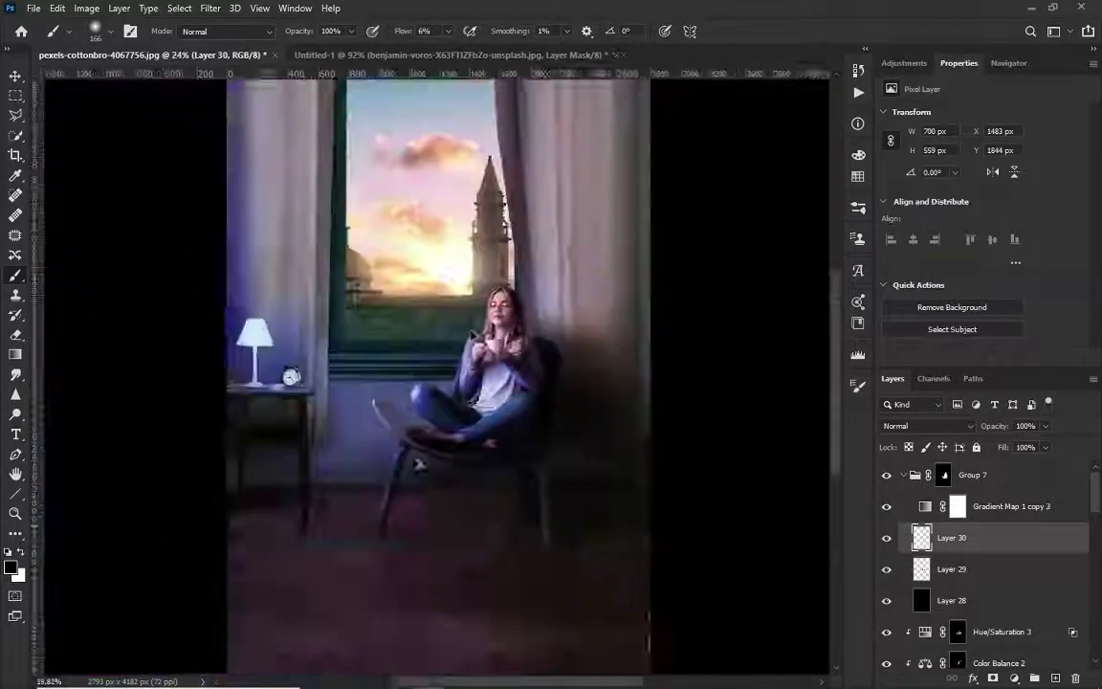
pyautogui.scroll(2, 561, 381)
pyautogui.moveTo(546, 389)
pyautogui.mouseDown()
pyautogui.moveTo(514, 473)
pyautogui.moveTo(456, 460)
pyautogui.mouseUp()
pyautogui.press('x')
pyautogui.scroll(-2, 606, 455)
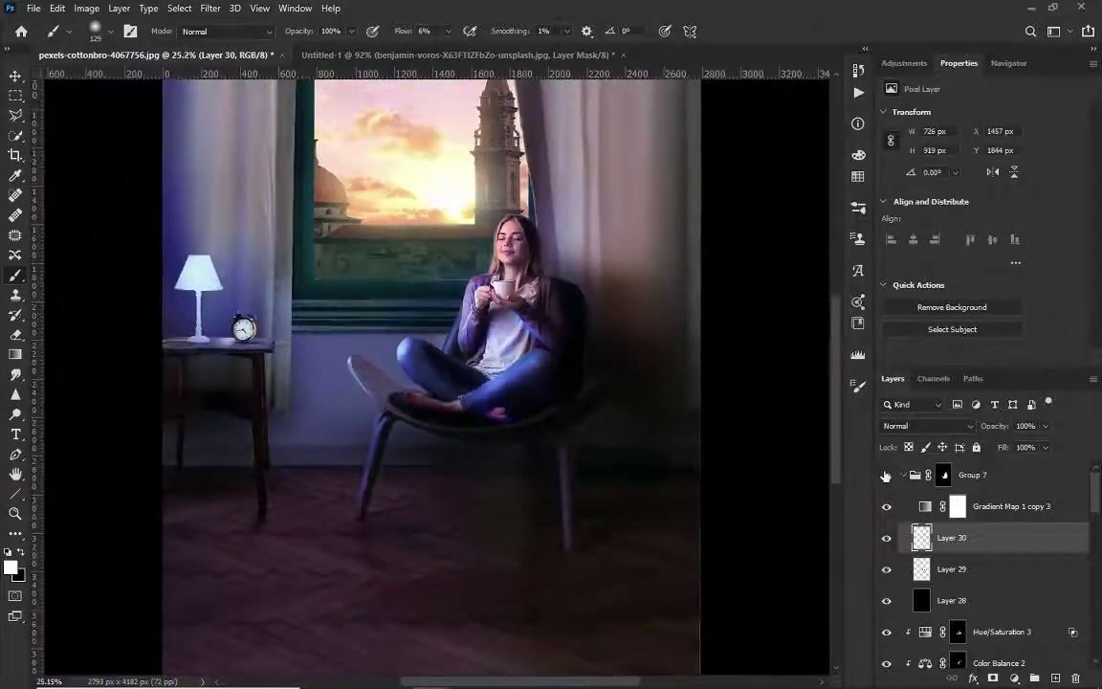
pyautogui.click(904, 475)
# Step: Add a masked Layer 32 above Group 7 and pick a pale yellow paint colour
pyautogui.scroll(3, 613, 374)
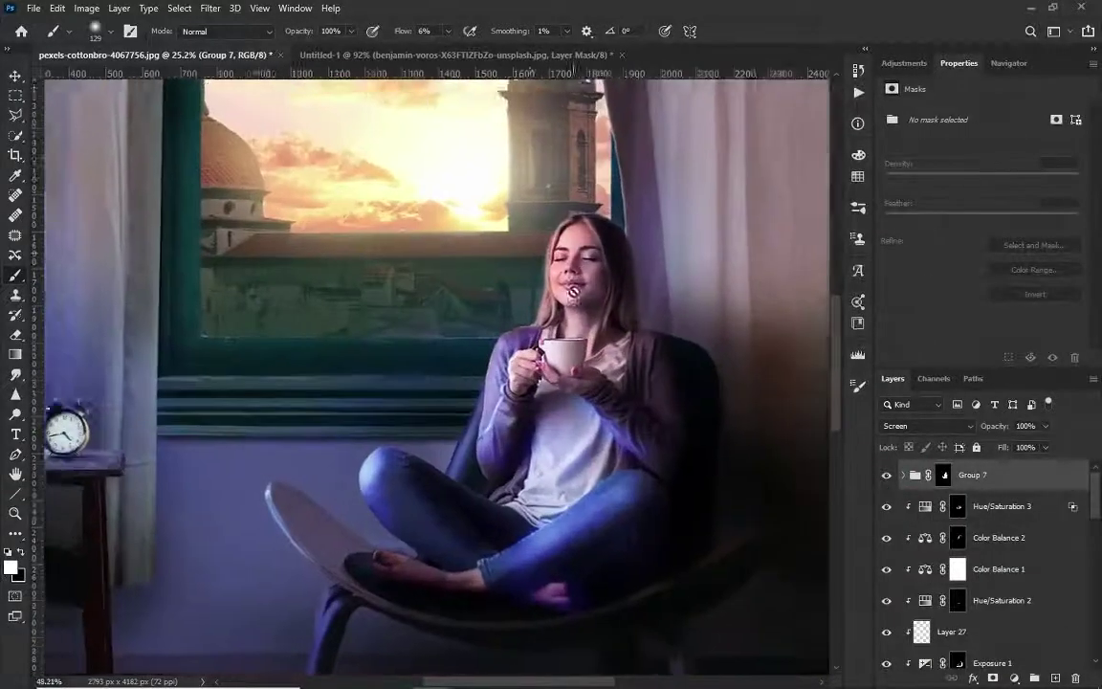
pyautogui.keyDown('ctrl'); pyautogui.click(484, 331); pyautogui.keyUp('ctrl')
pyautogui.scroll(4, 524, 342)
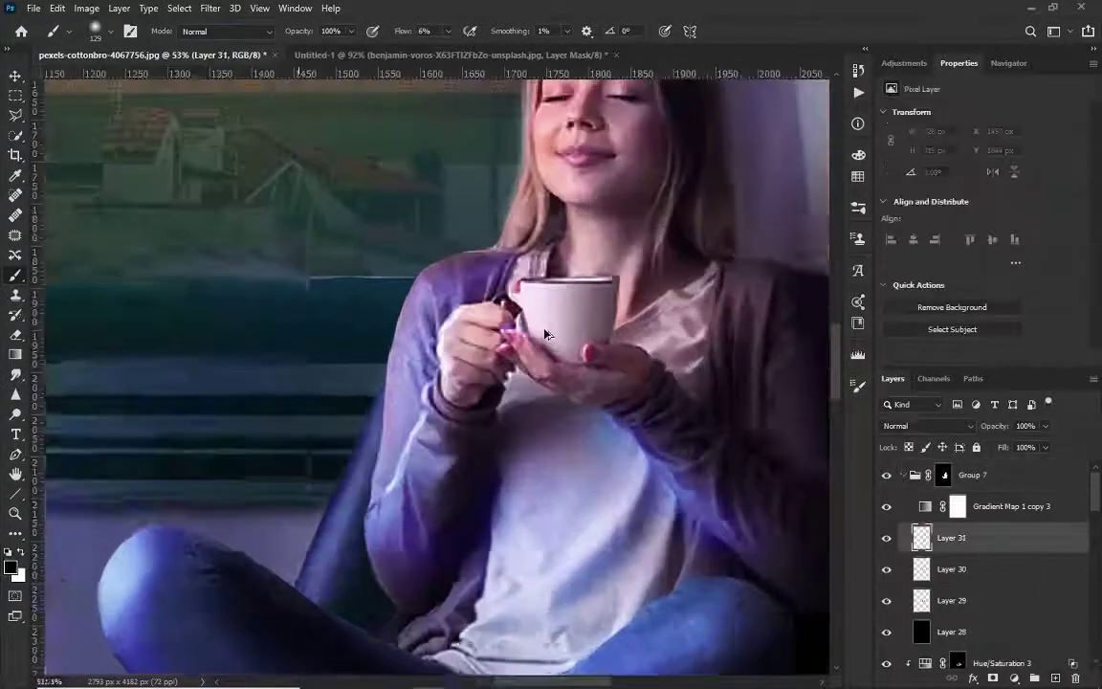
pyautogui.press('x')
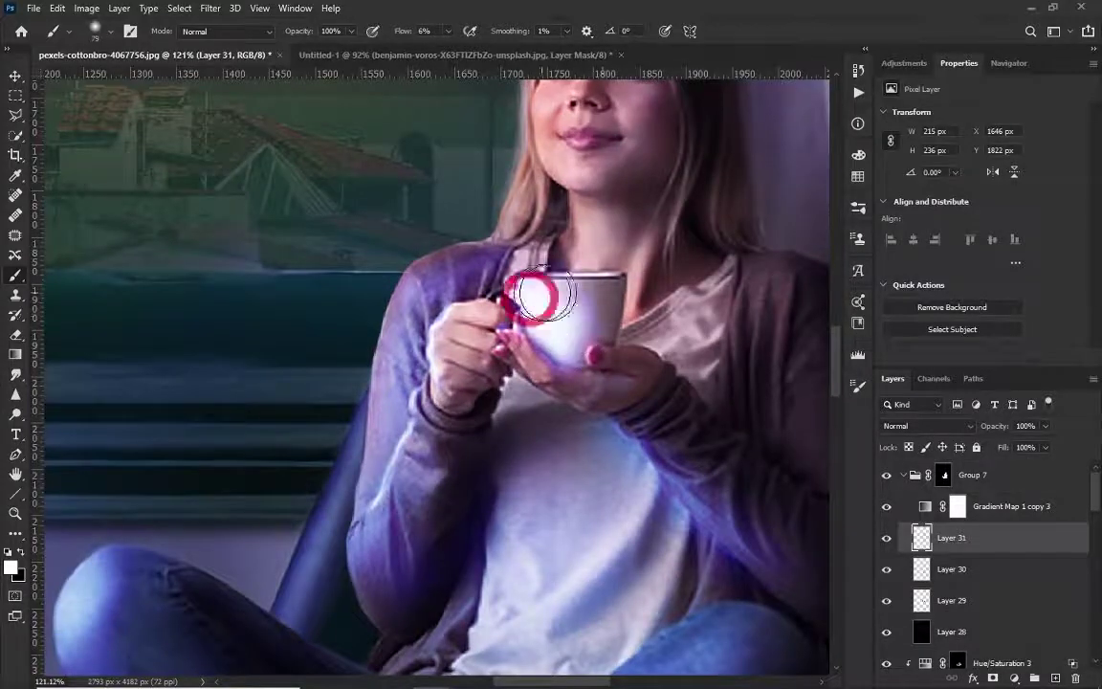
pyautogui.scroll(-3, 600, 322)
pyautogui.scroll(-3, 600, 322)
pyautogui.click(943, 472)
pyautogui.scroll(2, 430, 374)
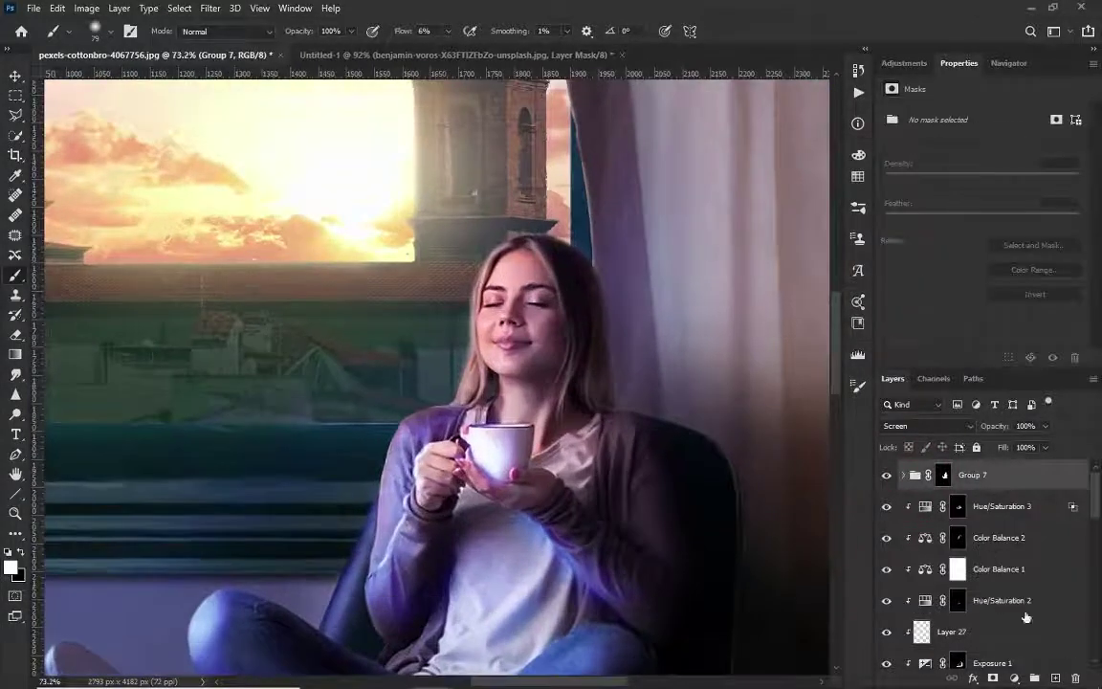
pyautogui.hotkey('ctrl', 'shift', 'alt', 'n')
pyautogui.scroll(1, 421, 321)
pyautogui.click(992, 678)
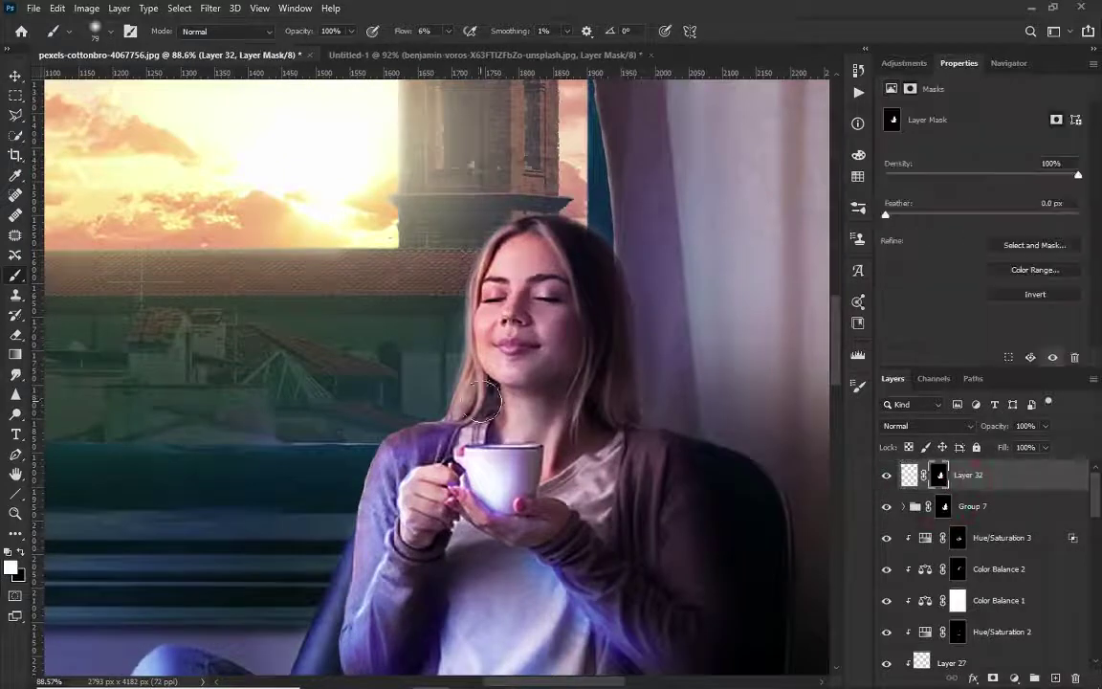
pyautogui.scroll(2, 445, 264)
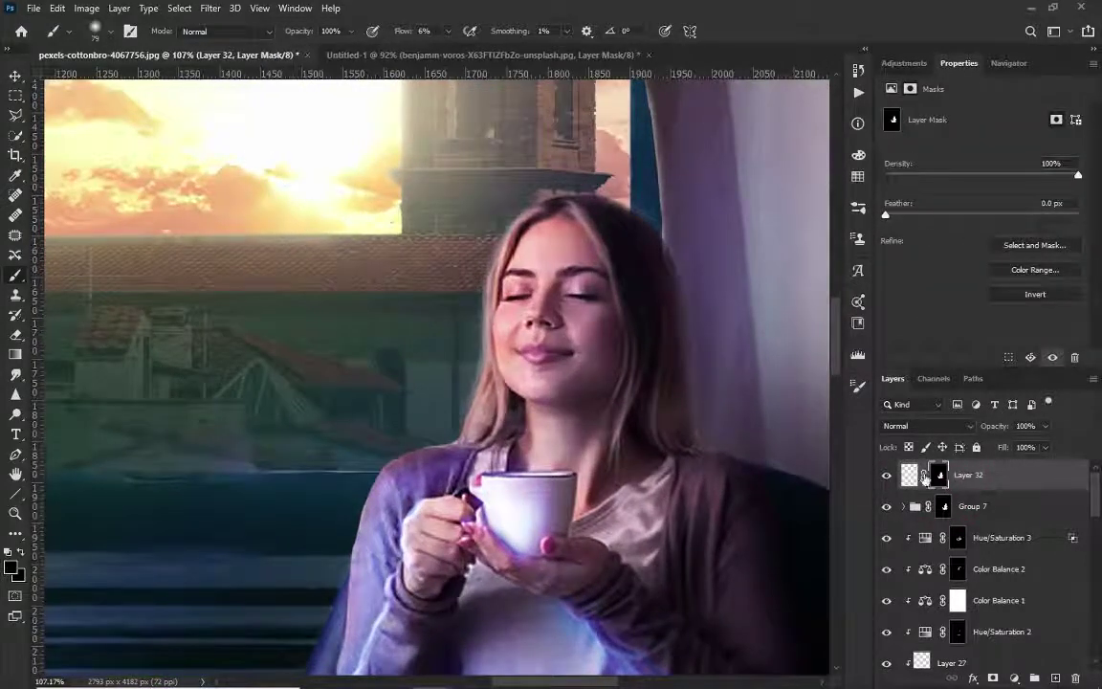
pyautogui.click(916, 476)
pyautogui.keyDown('alt'); pyautogui.click(287, 194); pyautogui.keyUp('alt')
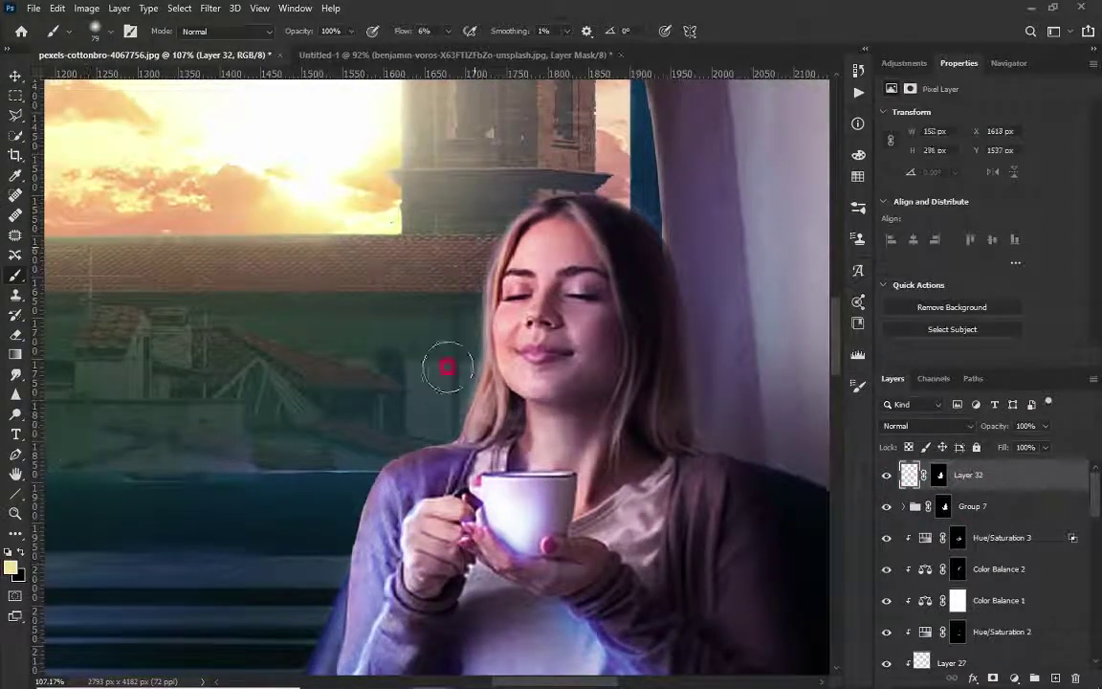
# Step: Paint pale yellow light beside her face, along her hair and down to her shoulder
pyautogui.moveTo(428, 206); pyautogui.dragTo(440, 416)
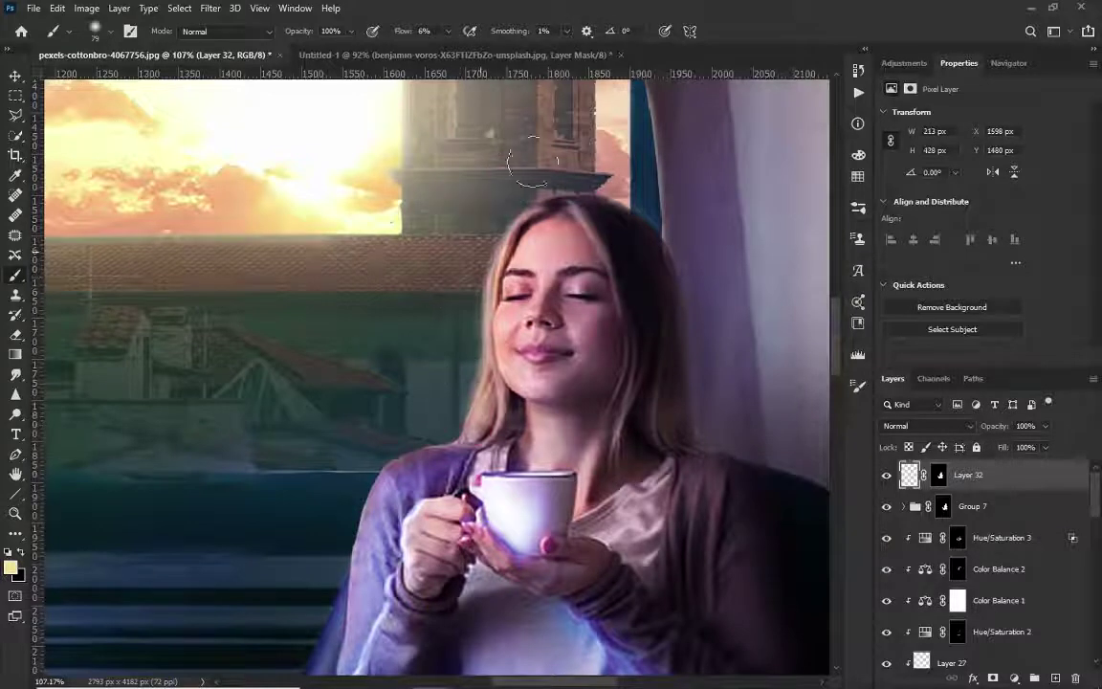
pyautogui.moveTo(533, 161); pyautogui.dragTo(450, 306)
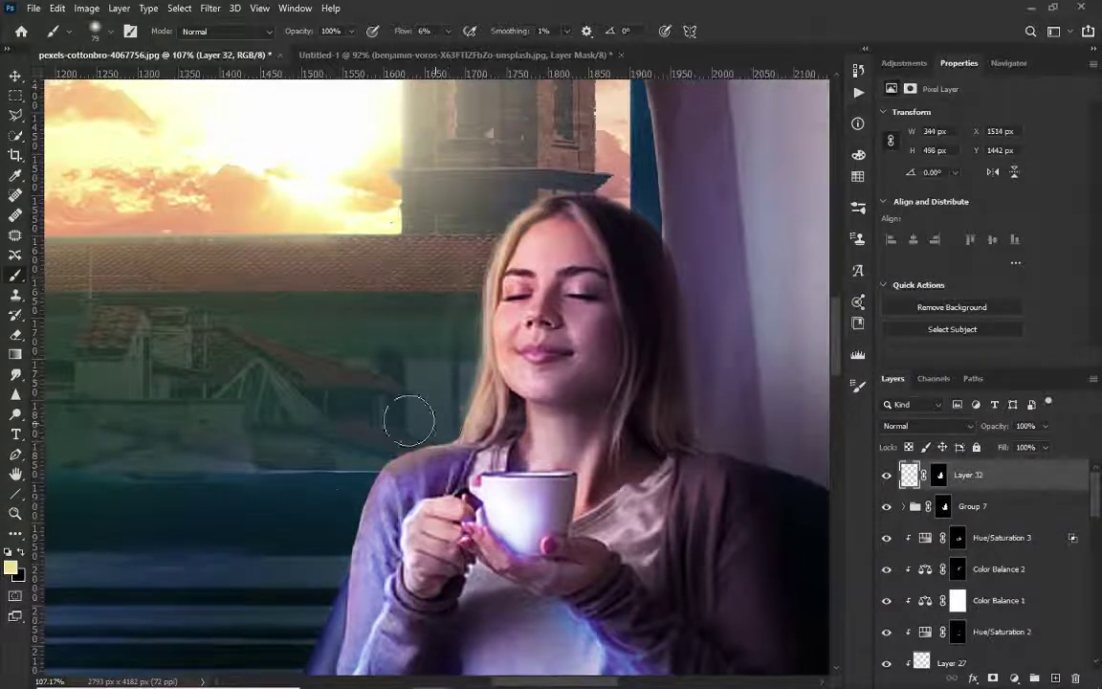
pyautogui.moveTo(410, 421)
pyautogui.mouseDown()
pyautogui.moveTo(359, 456)
pyautogui.moveTo(330, 529)
pyautogui.mouseUp()
pyautogui.scroll(3, 443, 426)
pyautogui.scroll(3, 442, 425)
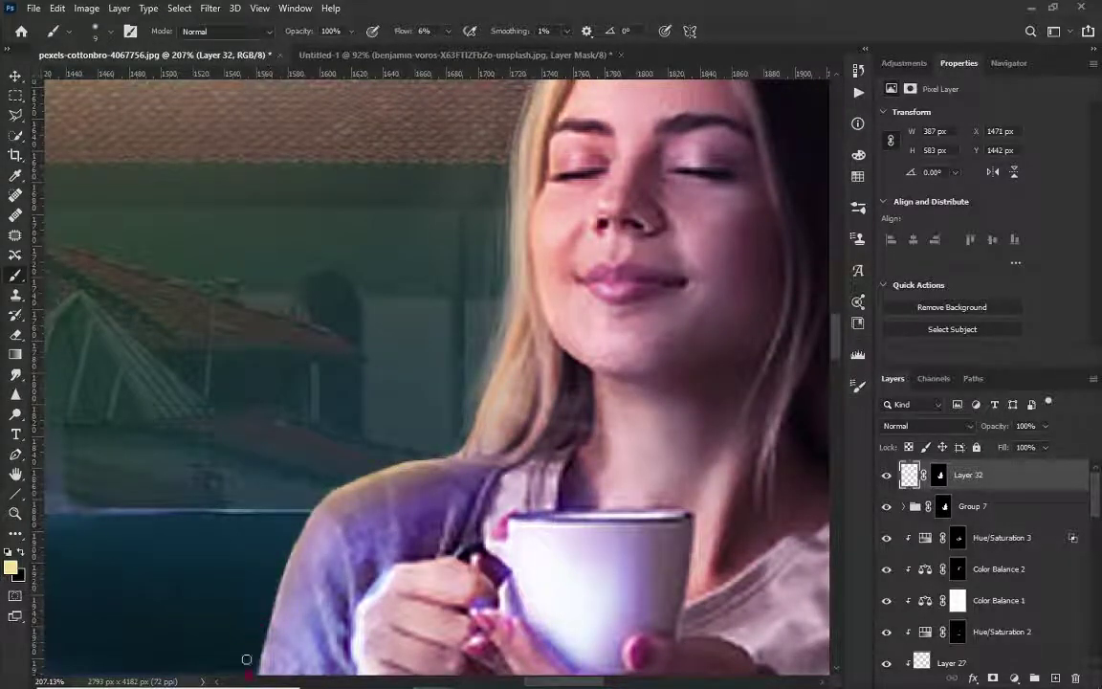
pyautogui.scroll(-3, 258, 344)
pyautogui.scroll(-3, 258, 344)
pyautogui.scroll(2, 246, 418)
pyautogui.scroll(1, 287, 402)
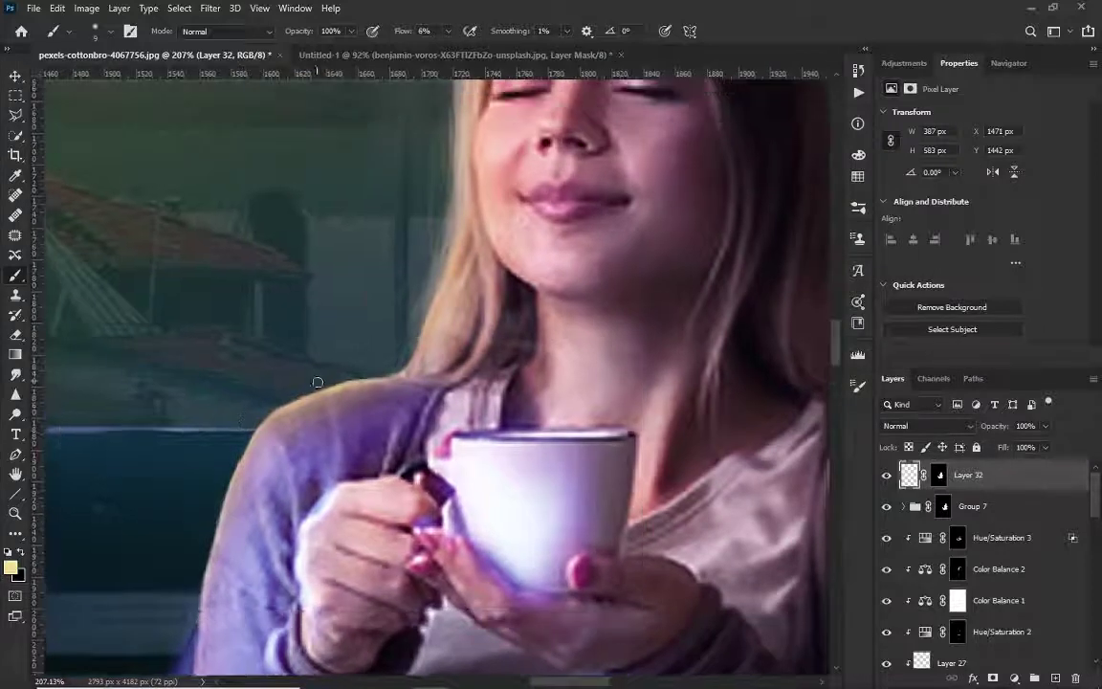
pyautogui.scroll(3, 287, 382)
# Step: Set the brush size to 45, make black the foreground colour and switch to the Eraser
pyautogui.rightClick(161, 309)
pyautogui.doubleClick(283, 505)
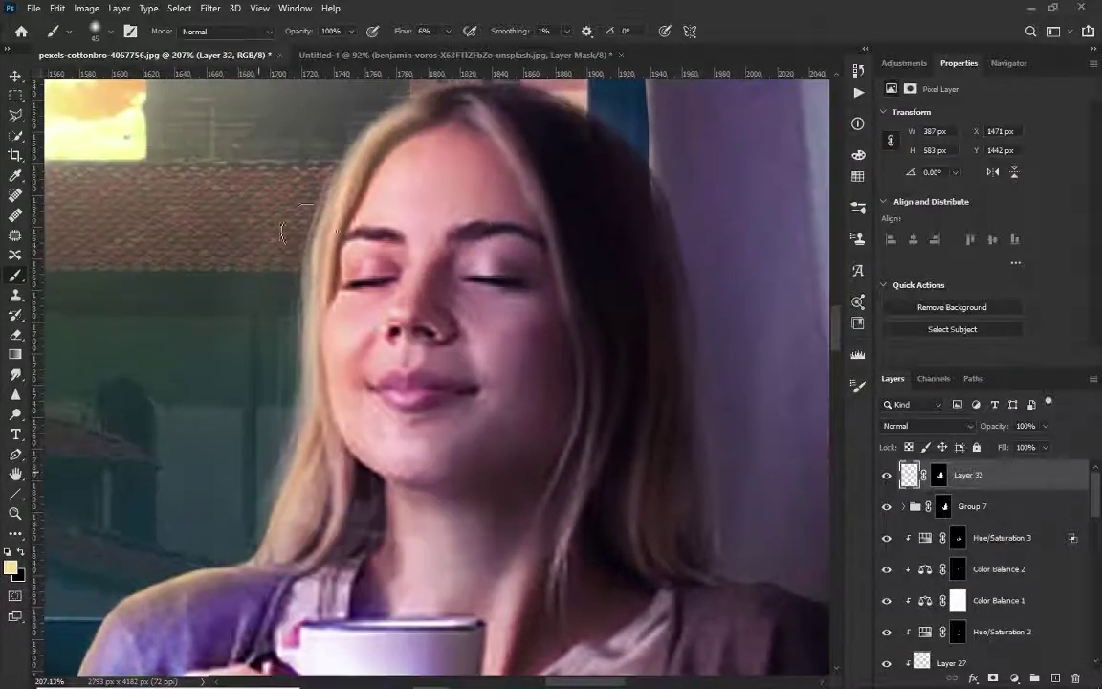
pyautogui.scroll(2, 249, 364)
pyautogui.scroll(1, 239, 374)
pyautogui.hscroll(3, 382, 268)
pyautogui.scroll(-2, 463, 163)
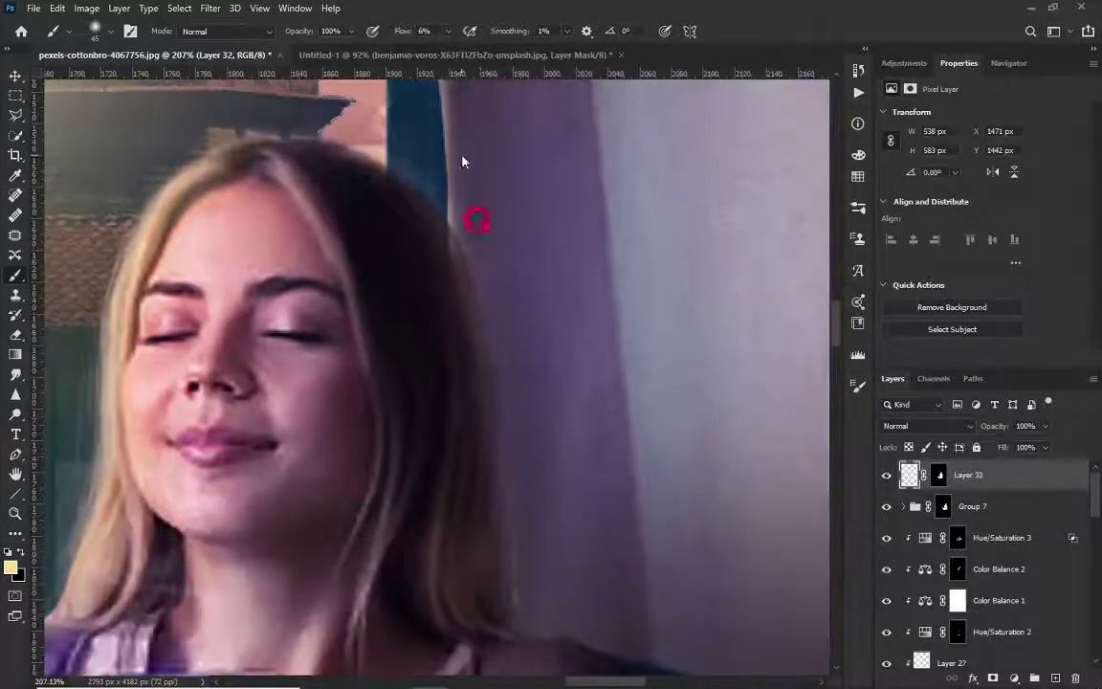
pyautogui.press('x')
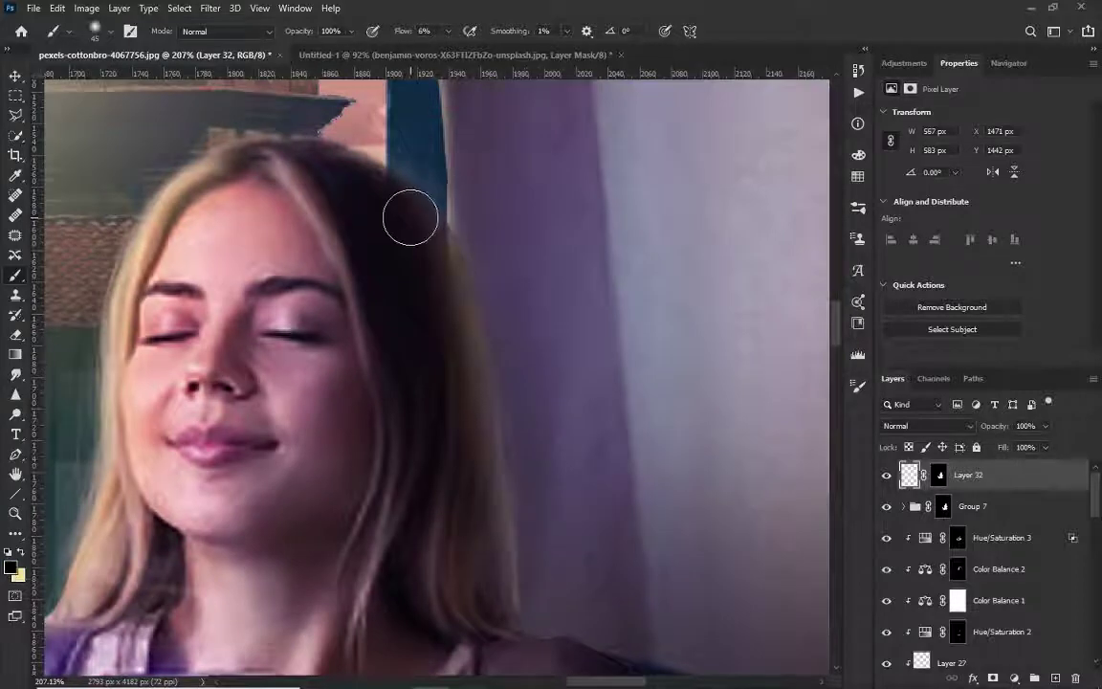
pyautogui.press('e')
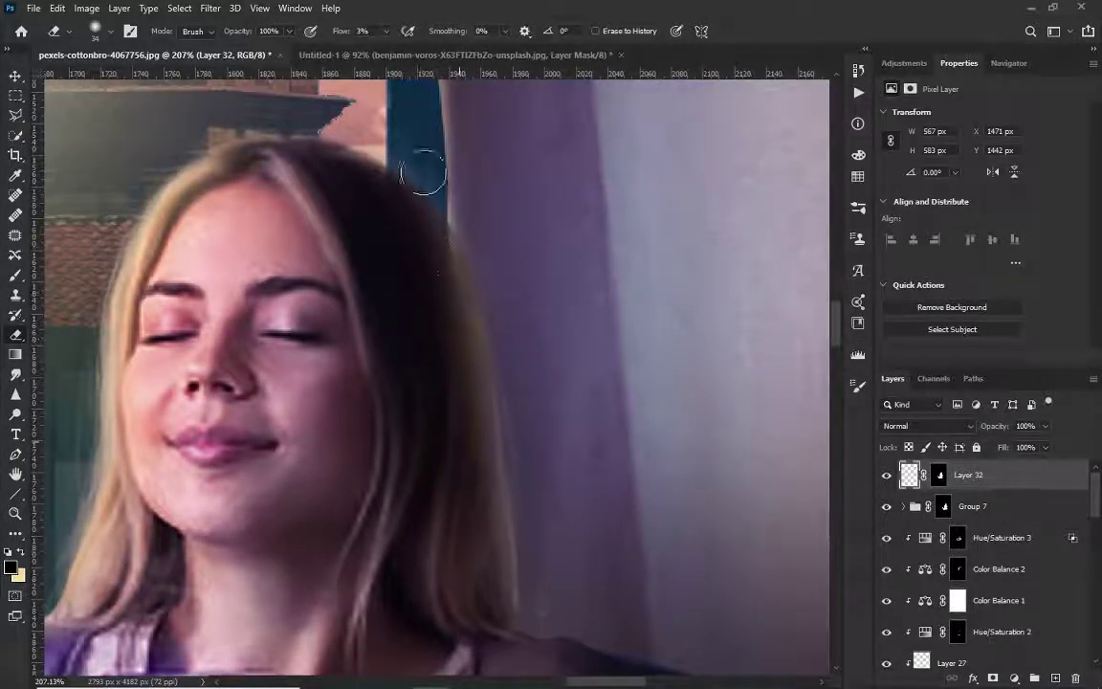
pyautogui.scroll(-2, 479, 426)
pyautogui.scroll(-2, 479, 426)
pyautogui.scroll(-1, 479, 426)
pyautogui.scroll(-1, 478, 426)
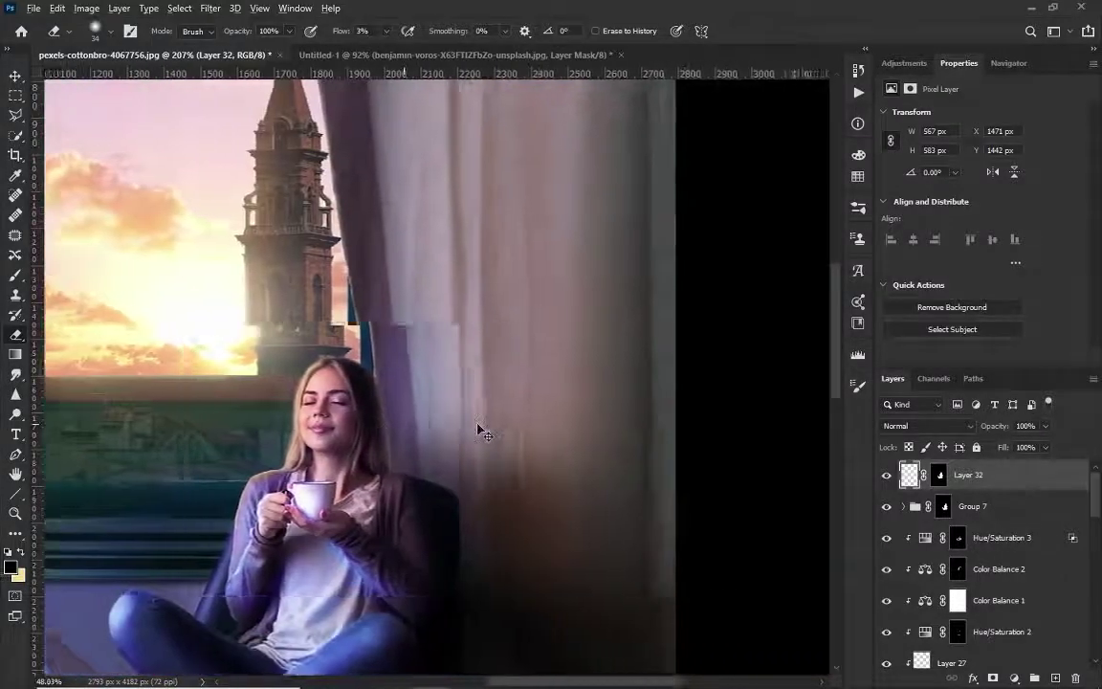
pyautogui.scroll(-2, 478, 429)
pyautogui.scroll(-3, 937, 600)
pyautogui.scroll(1, 925, 600)
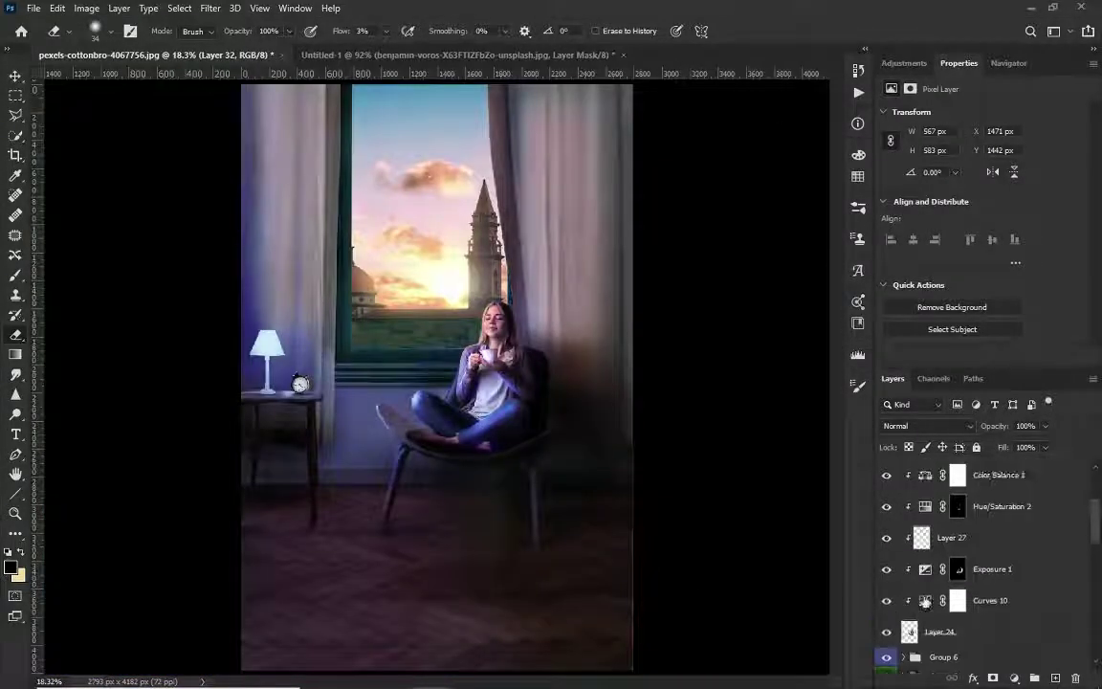
pyautogui.scroll(4, 890, 497)
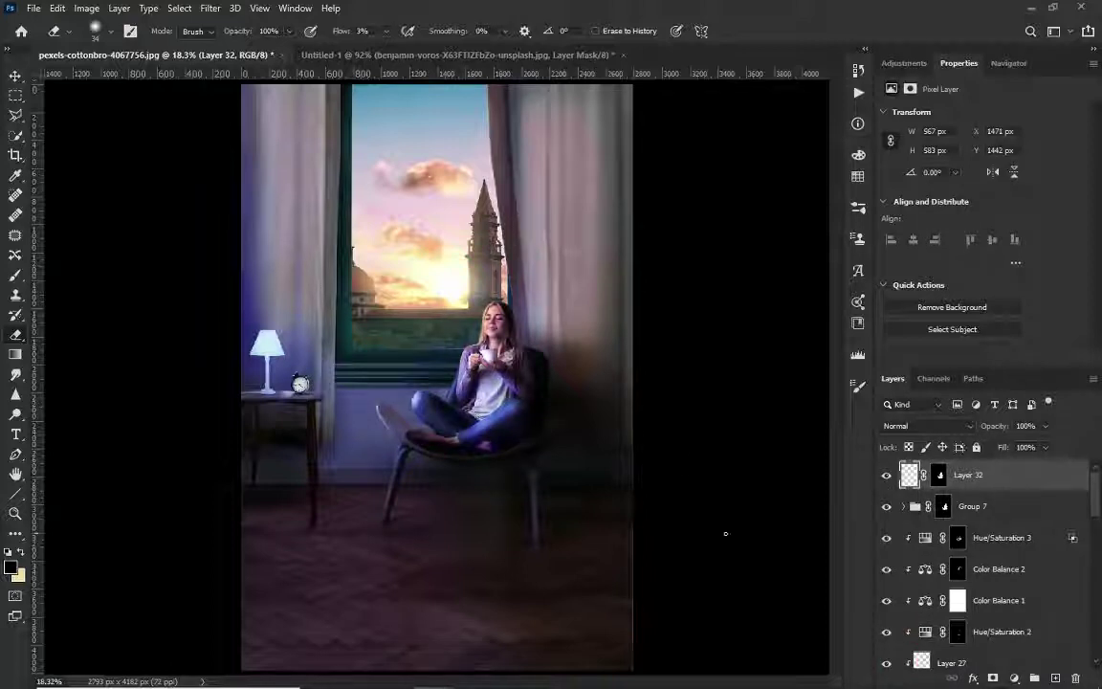
pyautogui.scroll(-6, 984, 622)
# Step: Group the lighting layers down to Layer 24 into Group 8
pyautogui.keyDown('shift'); pyautogui.click(977, 573); pyautogui.keyUp('shift')
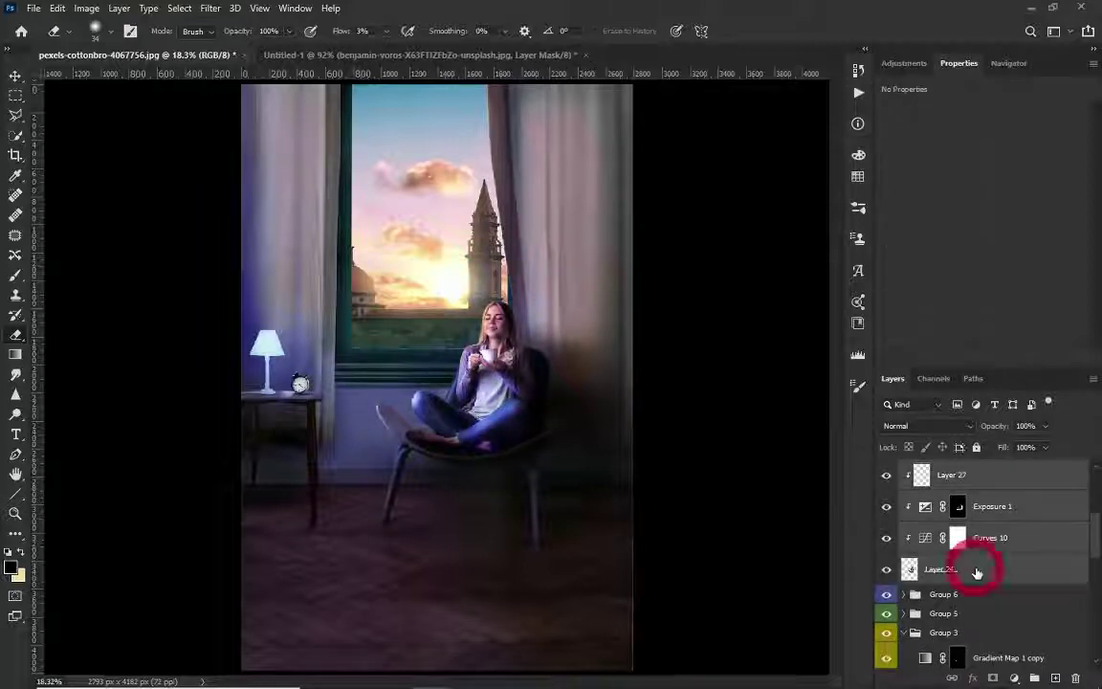
pyautogui.hotkey('ctrl', 'g')
pyautogui.click(903, 525)
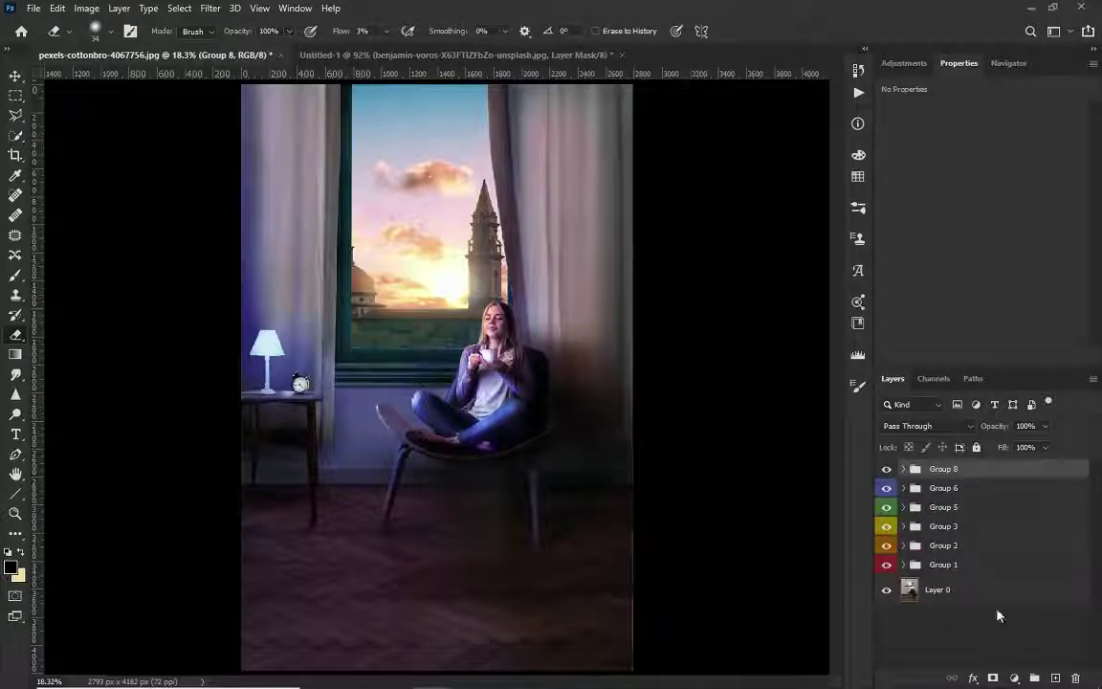
# Step: Add a darkening Curves layer at 10% opacity
pyautogui.click(1014, 678)
pyautogui.click(1005, 480)
pyautogui.moveTo(1012, 218); pyautogui.dragTo(1016, 247)
pyautogui.write('0')
pyautogui.press('Return')
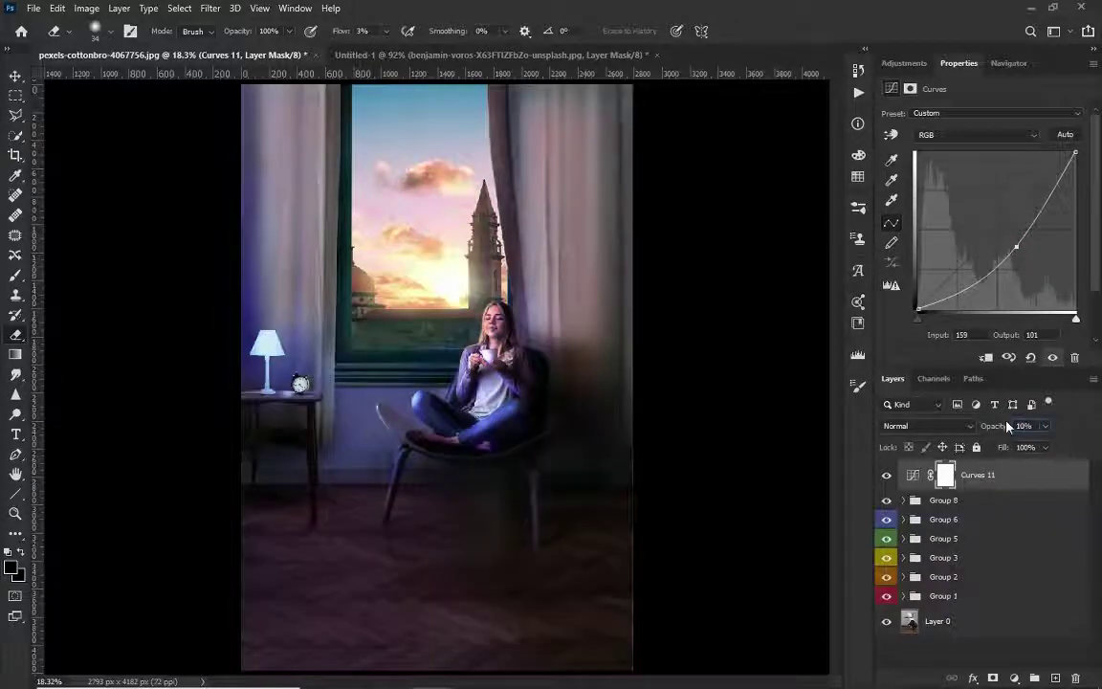
# Step: Add a Color Lookup layer using 3Strip.look at 55% opacity
pyautogui.click(1014, 677)
pyautogui.click(1018, 589)
pyautogui.click(1012, 115)
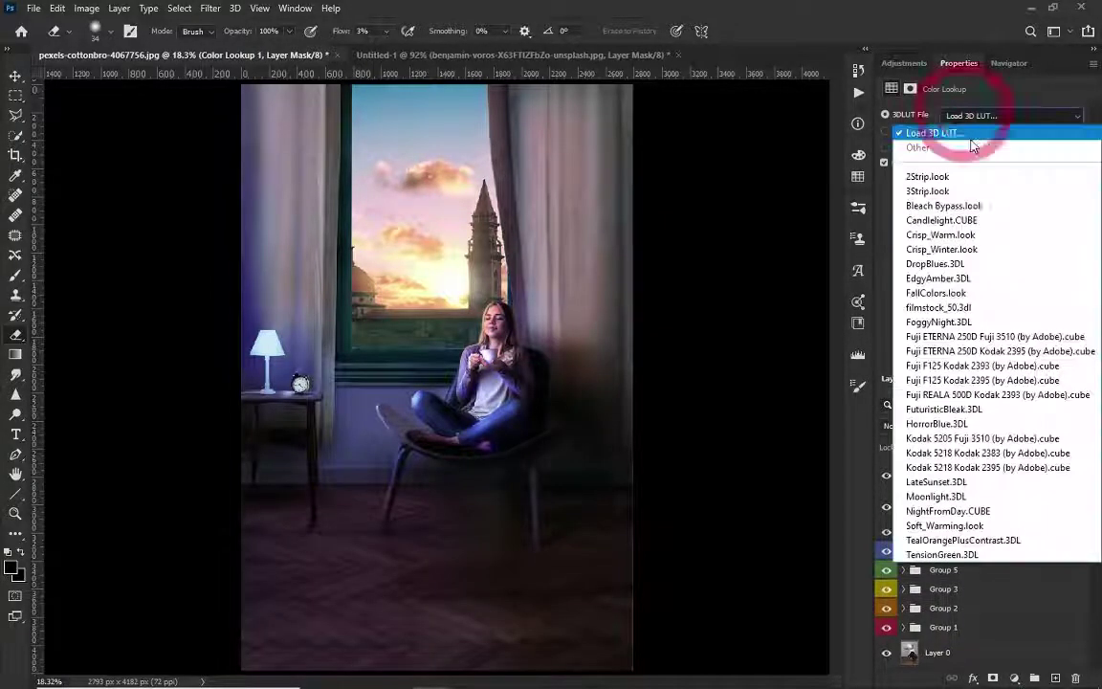
pyautogui.click(961, 195)
pyautogui.write('55')
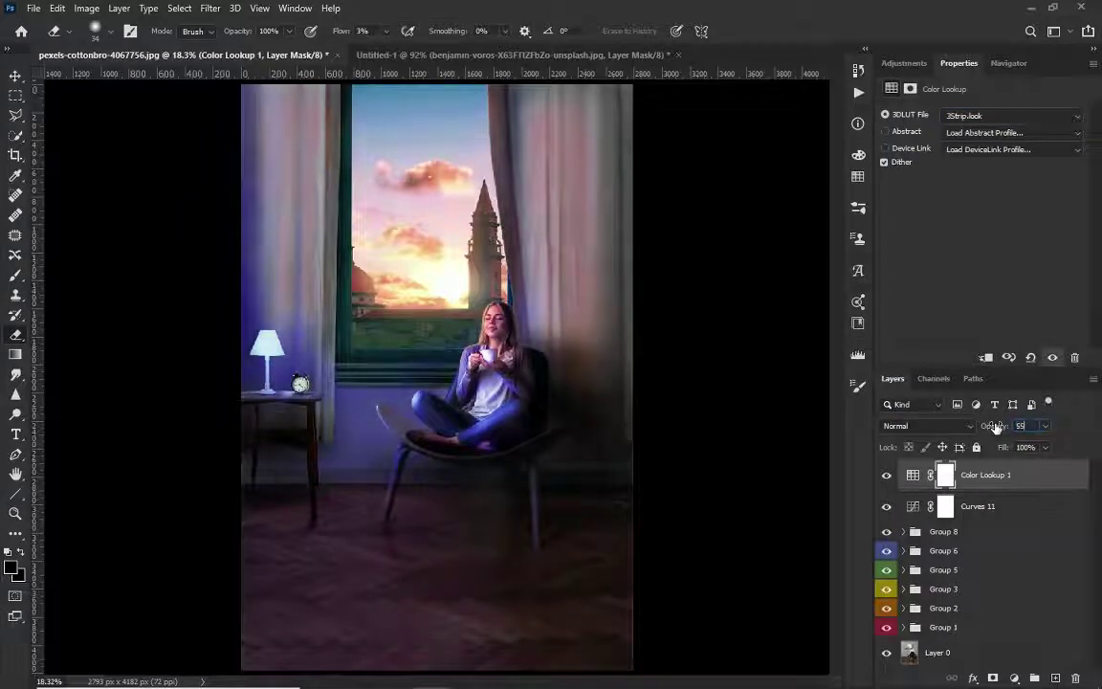
pyautogui.scroll(1, 423, 246)
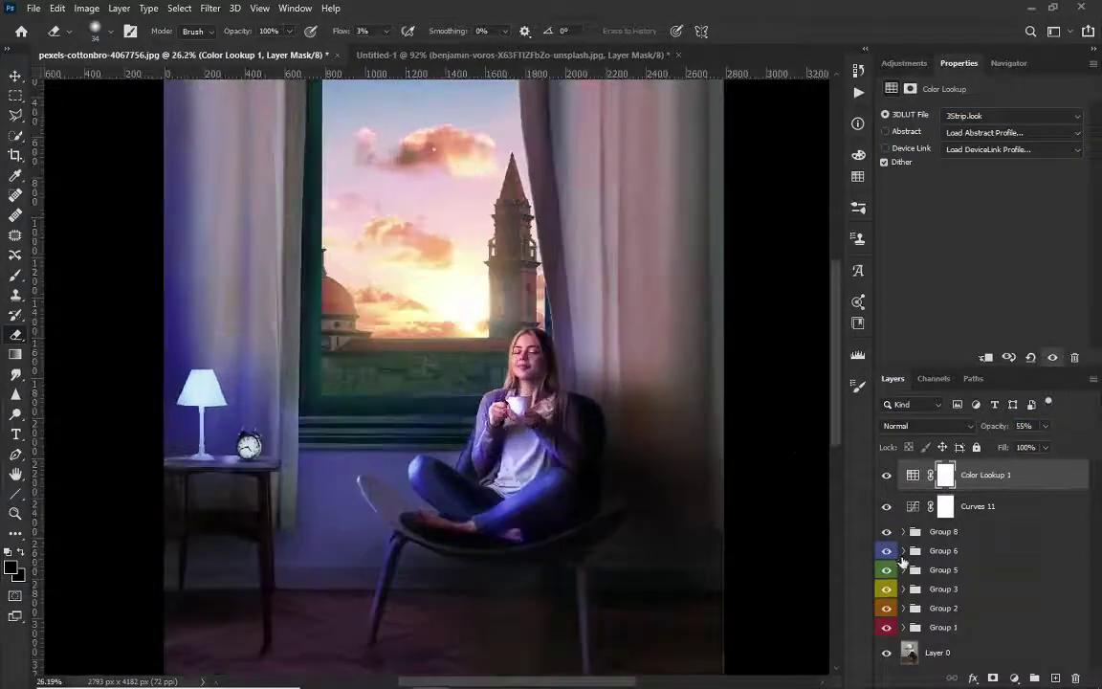
# Step: Try and undo a stroke on Group 6's Curves 8 copy mask, then reselect Color Lookup 1
pyautogui.click(903, 551)
pyautogui.scroll(-3, 957, 574)
pyautogui.click(957, 607)
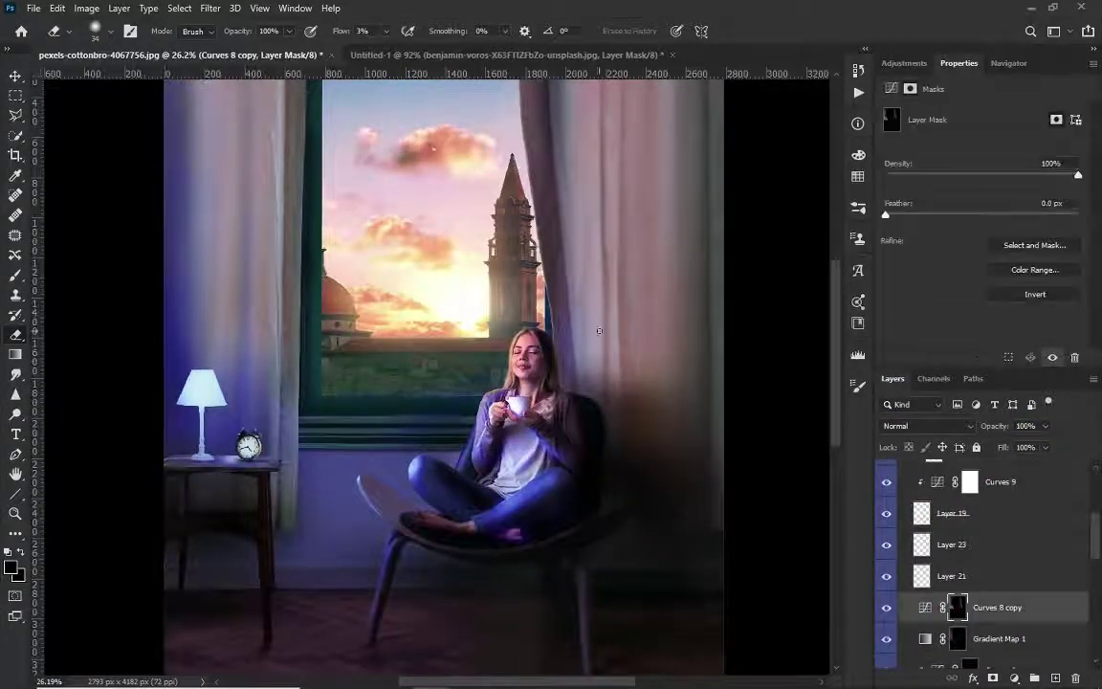
pyautogui.moveTo(537, 310)
pyautogui.mouseDown()
pyautogui.moveTo(598, 365)
pyautogui.moveTo(531, 246)
pyautogui.moveTo(566, 382)
pyautogui.moveTo(581, 367)
pyautogui.mouseUp()
pyautogui.hotkey('ctrl', 'z')
pyautogui.click(958, 639)
pyautogui.click(516, 190)
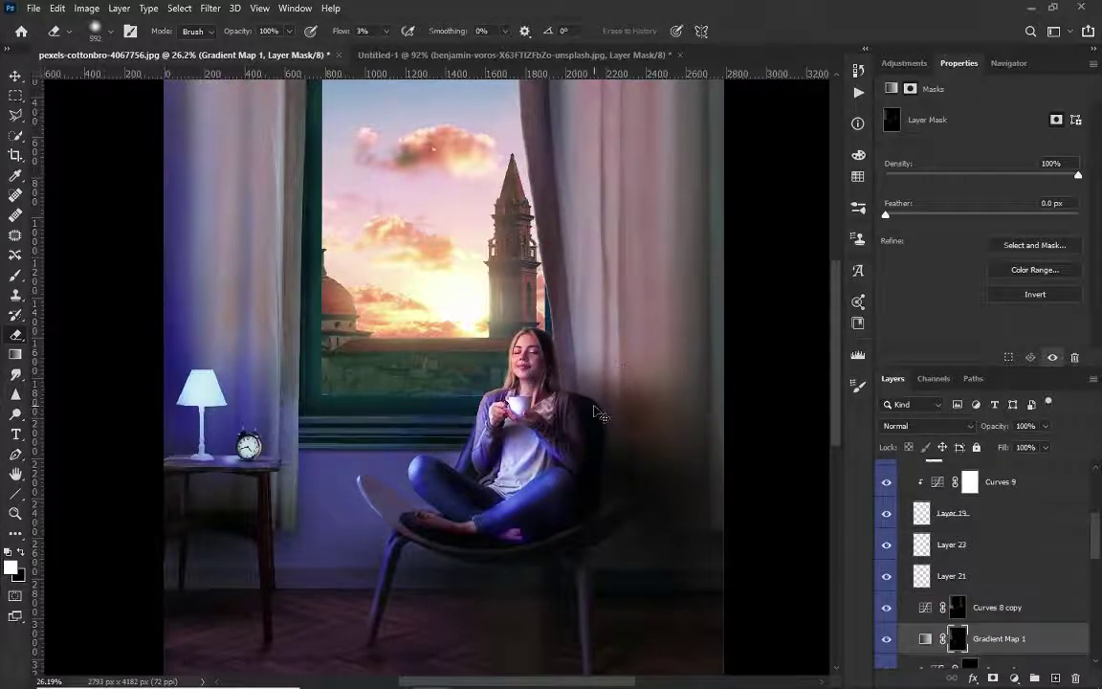
pyautogui.scroll(-2, 600, 413)
pyautogui.scroll(3, 985, 574)
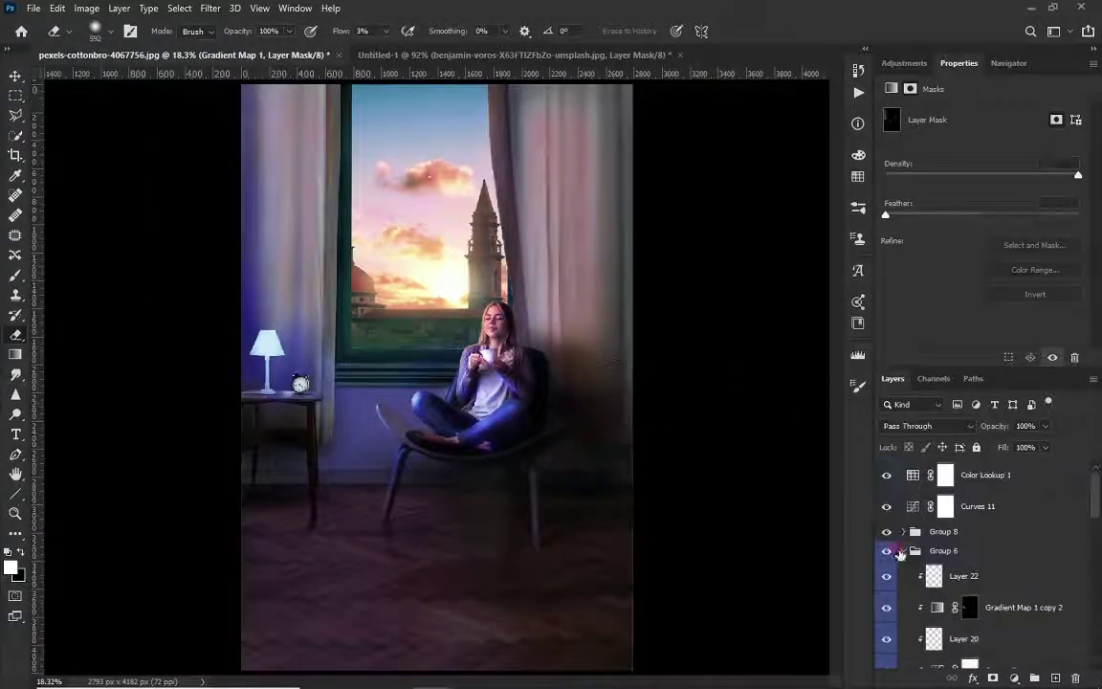
pyautogui.click(909, 552)
pyautogui.click(1020, 479)
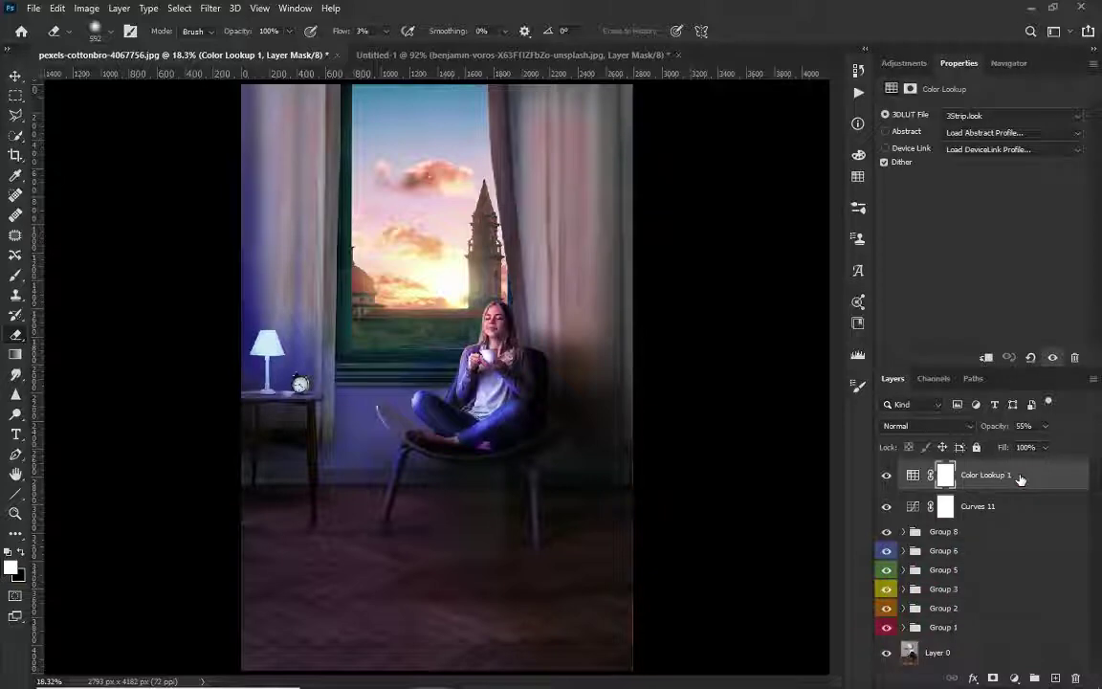
# Step: Stamp all visible layers into Layer 33, convert it to a Smart Object, and launch Camera Raw Filter
pyautogui.hotkey('ctrl', 'shift', 'alt', 'e')
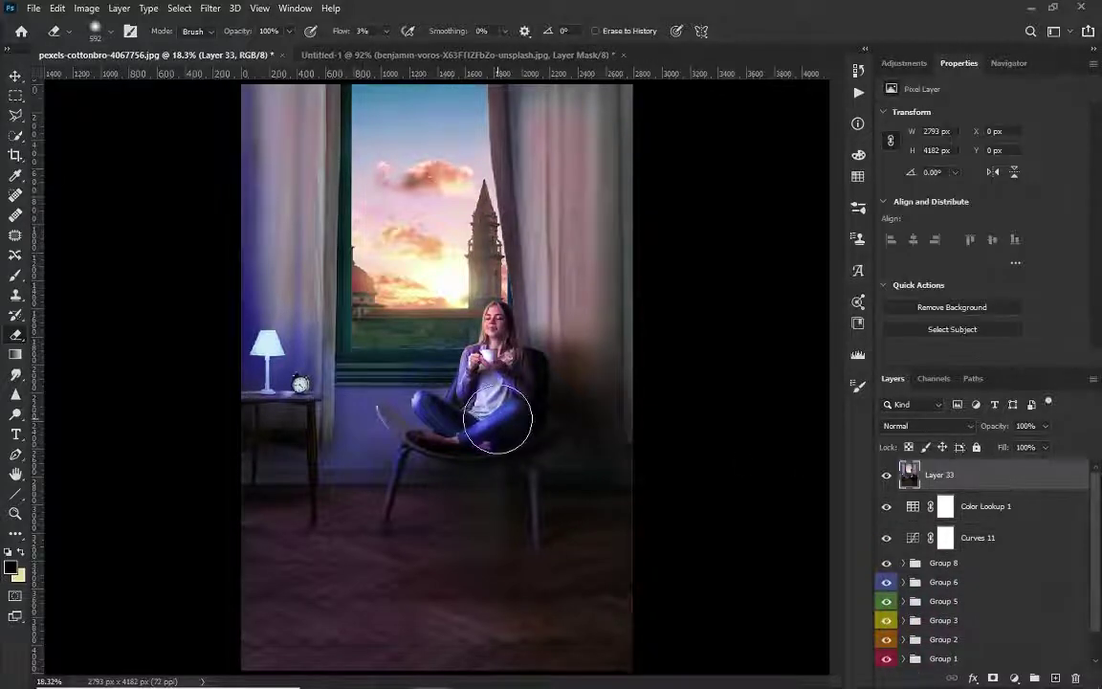
pyautogui.rightClick(991, 481)
pyautogui.click(809, 249)
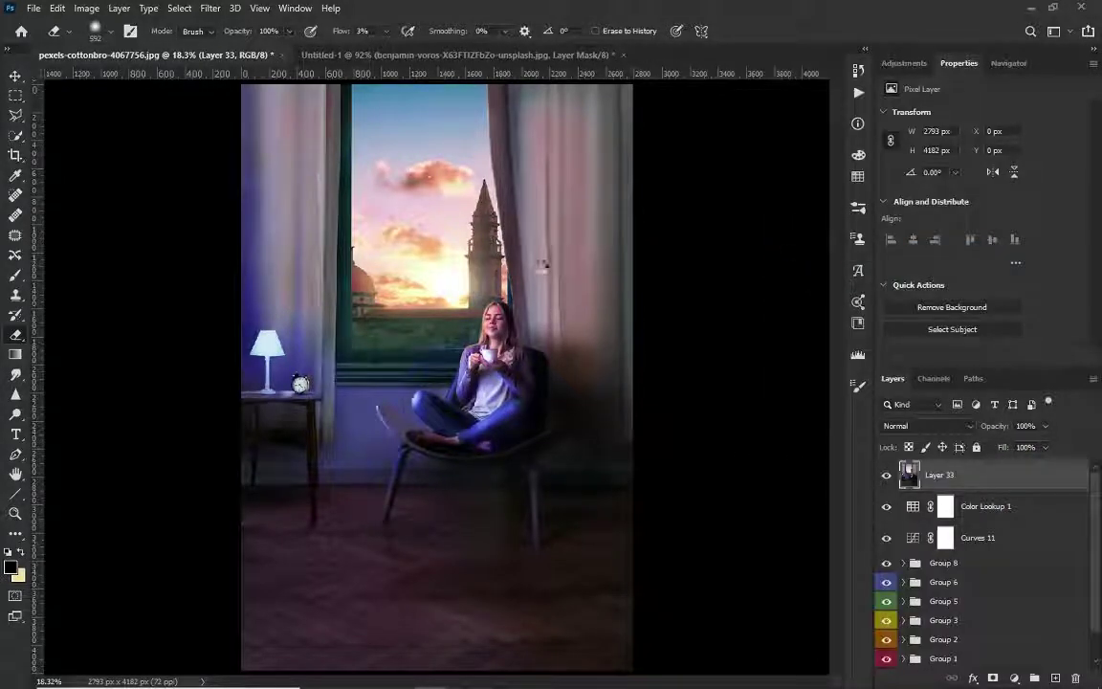
pyautogui.press('v')
pyautogui.click(211, 8)
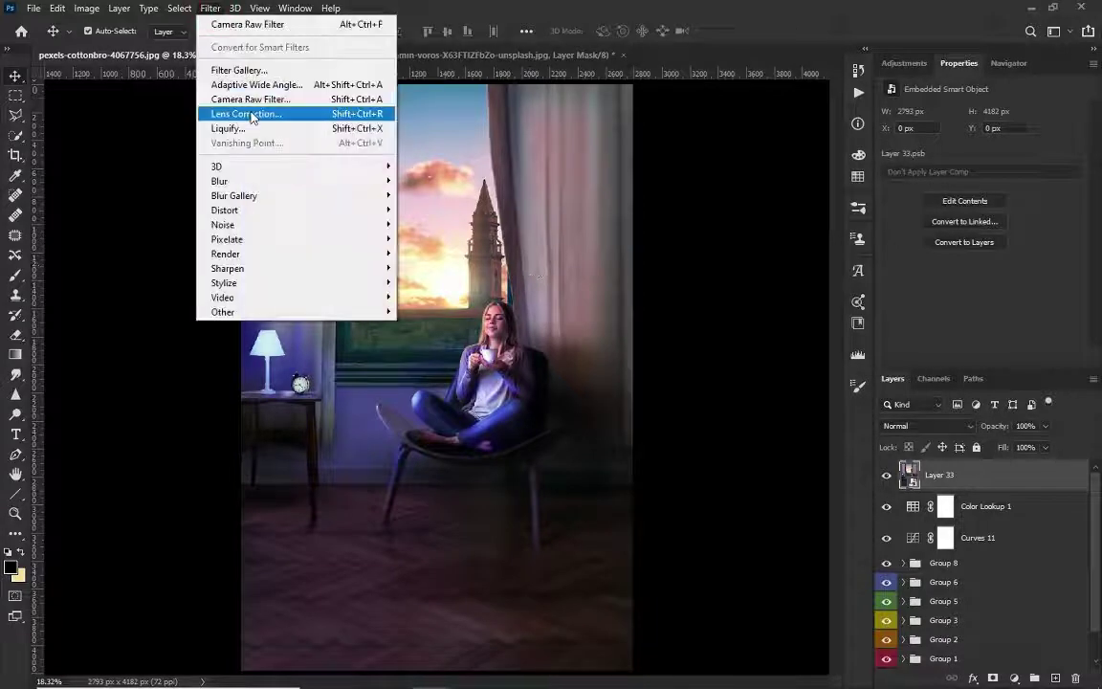
pyautogui.click(247, 99)
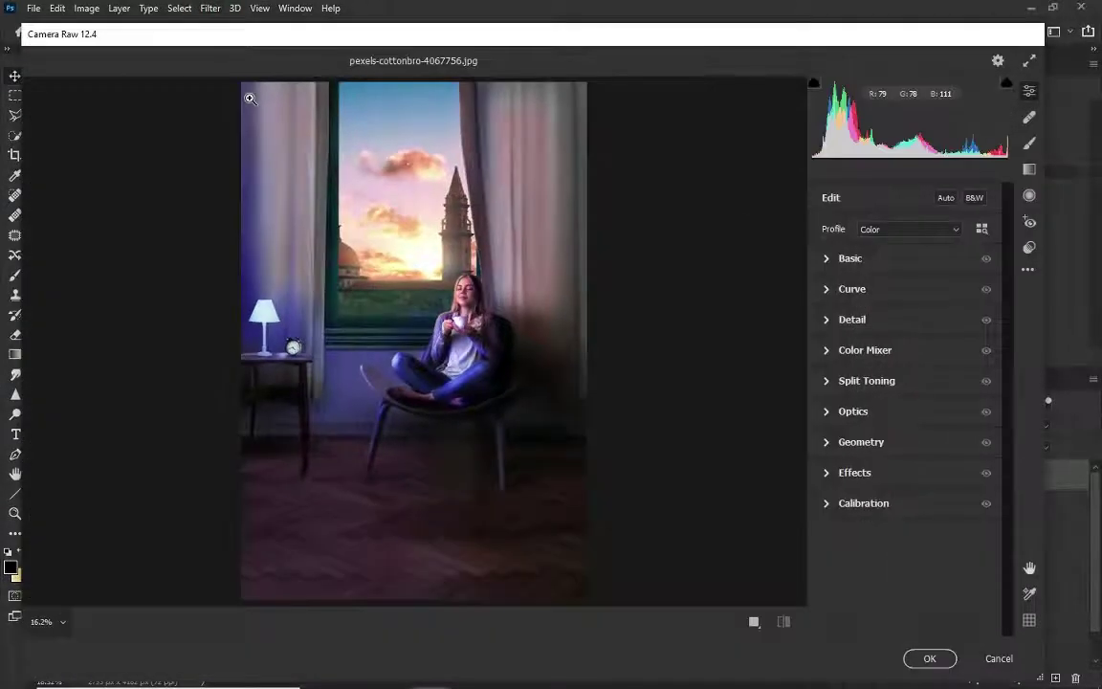
# Step: Set Basic to Exposure -0.15, Contrast +2, Highlights -21, Shadows +11, Whites +20, Blacks -3, Clarity +10
pyautogui.click(824, 256)
pyautogui.moveTo(905, 340)
pyautogui.mouseDown()
pyautogui.moveTo(917, 344)
pyautogui.moveTo(902, 341)
pyautogui.mouseUp()
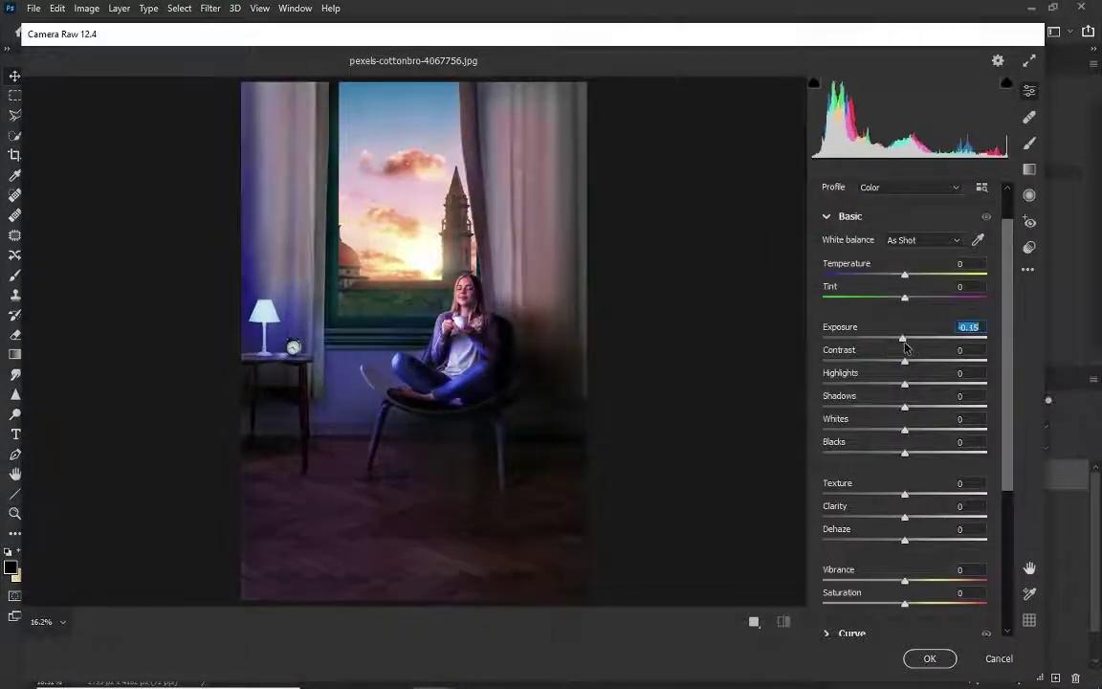
pyautogui.click(906, 361)
pyautogui.moveTo(893, 385); pyautogui.dragTo(888, 385)
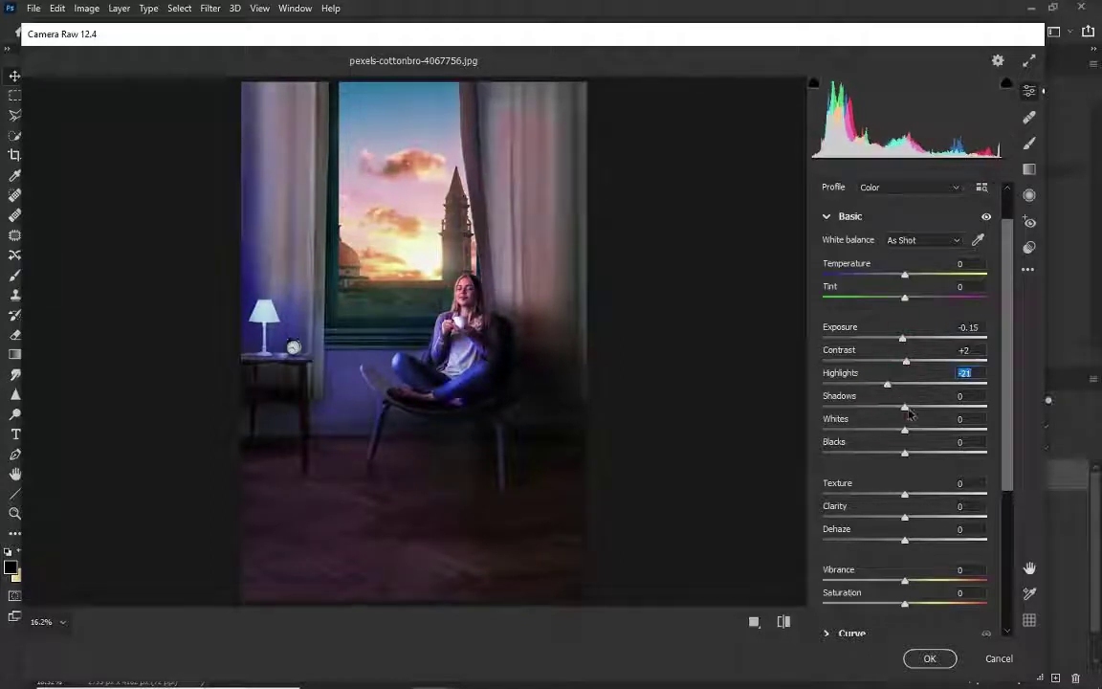
pyautogui.moveTo(905, 430)
pyautogui.mouseDown()
pyautogui.moveTo(921, 430)
pyautogui.moveTo(894, 408)
pyautogui.mouseUp()
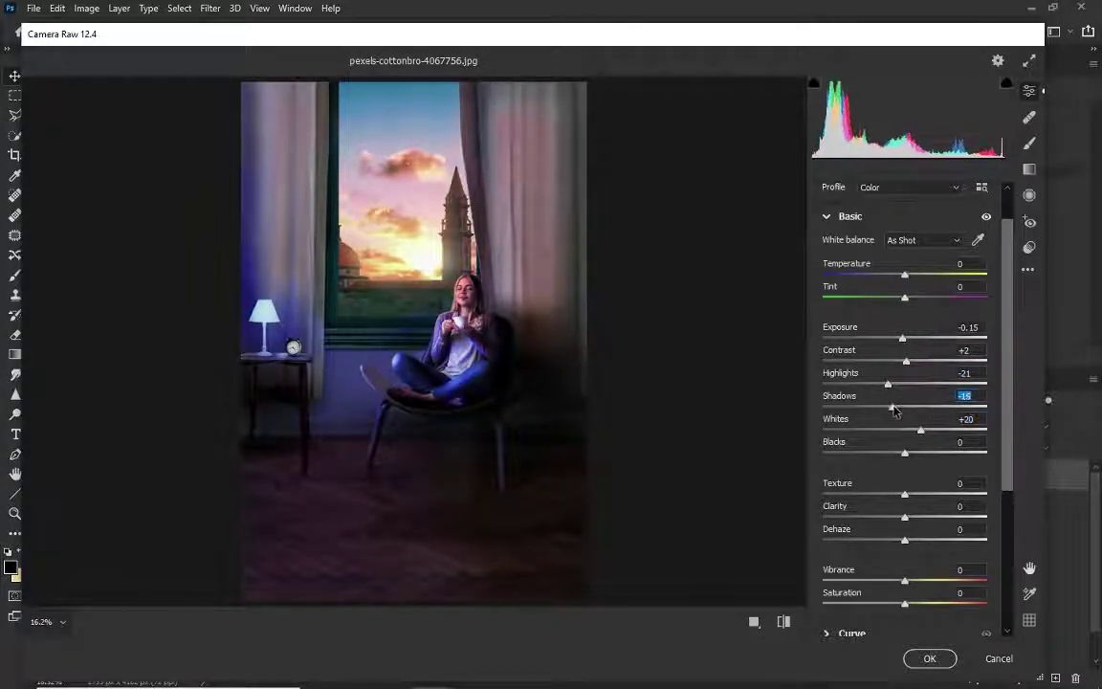
pyautogui.moveTo(906, 453); pyautogui.dragTo(904, 451)
pyautogui.moveTo(895, 408); pyautogui.dragTo(918, 411)
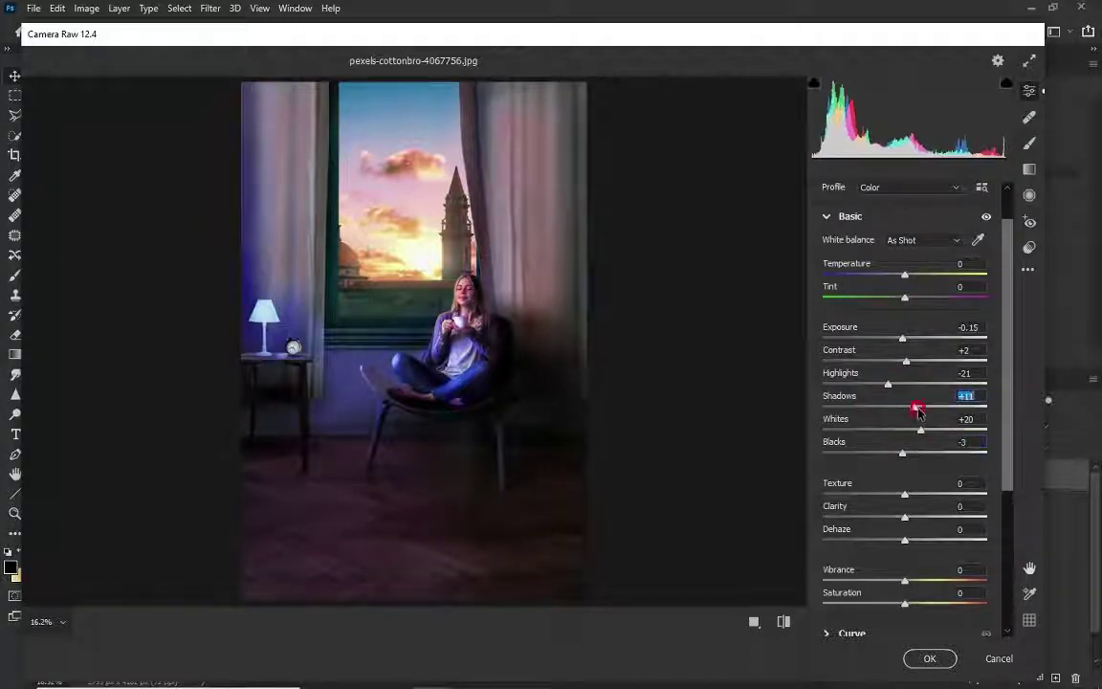
pyautogui.click(826, 222)
pyautogui.click(825, 259)
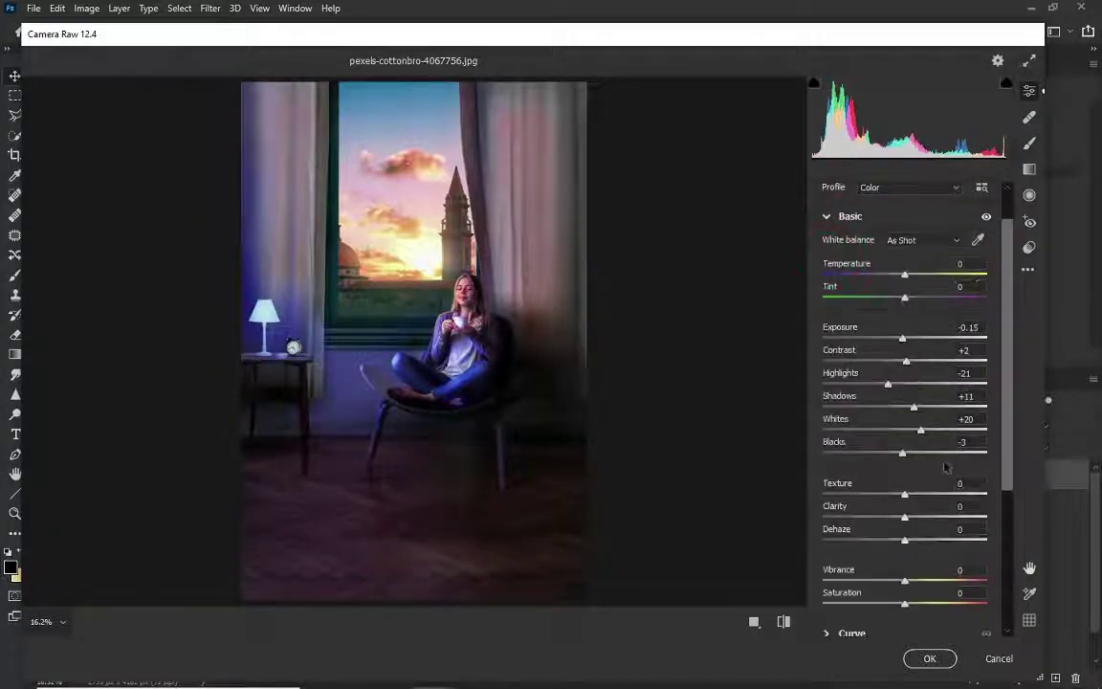
pyautogui.moveTo(905, 518); pyautogui.dragTo(915, 514)
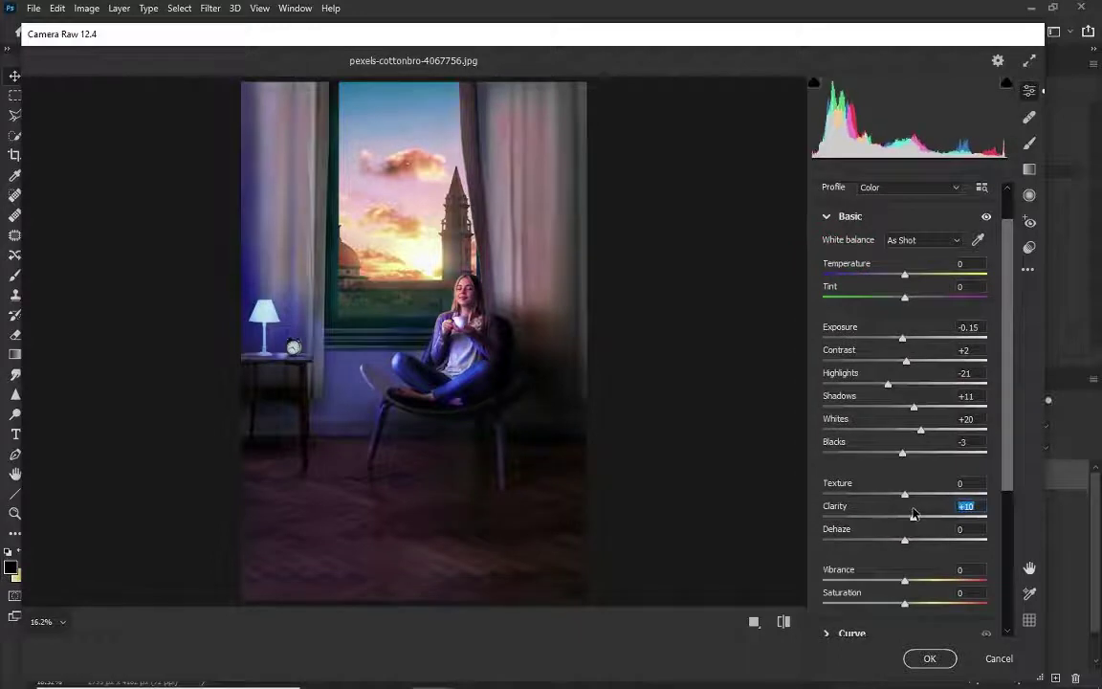
# Step: Add a little Noise Reduction in the Detail panel
pyautogui.click(829, 215)
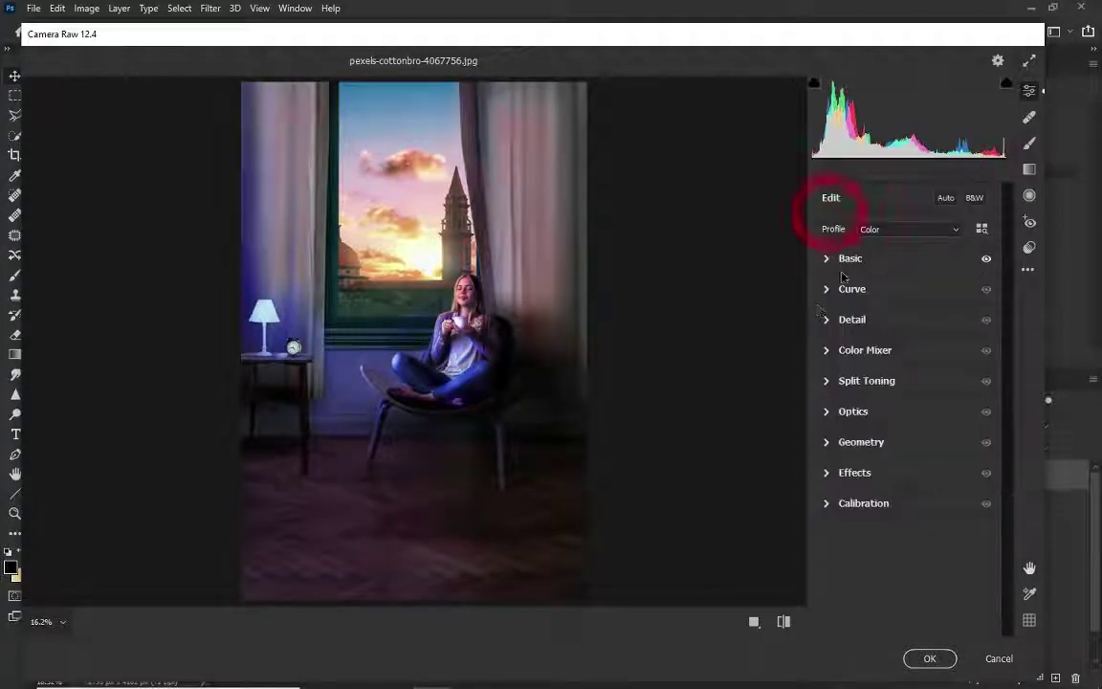
pyautogui.click(827, 318)
pyautogui.write('5')
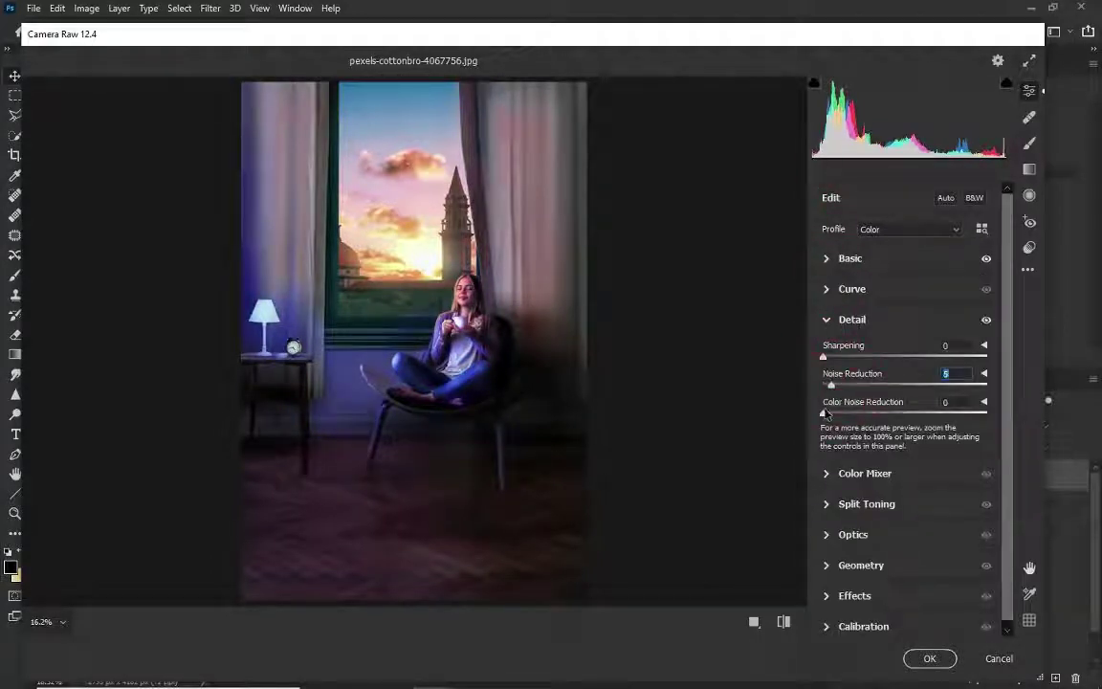
pyautogui.moveTo(824, 413); pyautogui.dragTo(842, 414)
pyautogui.click(829, 319)
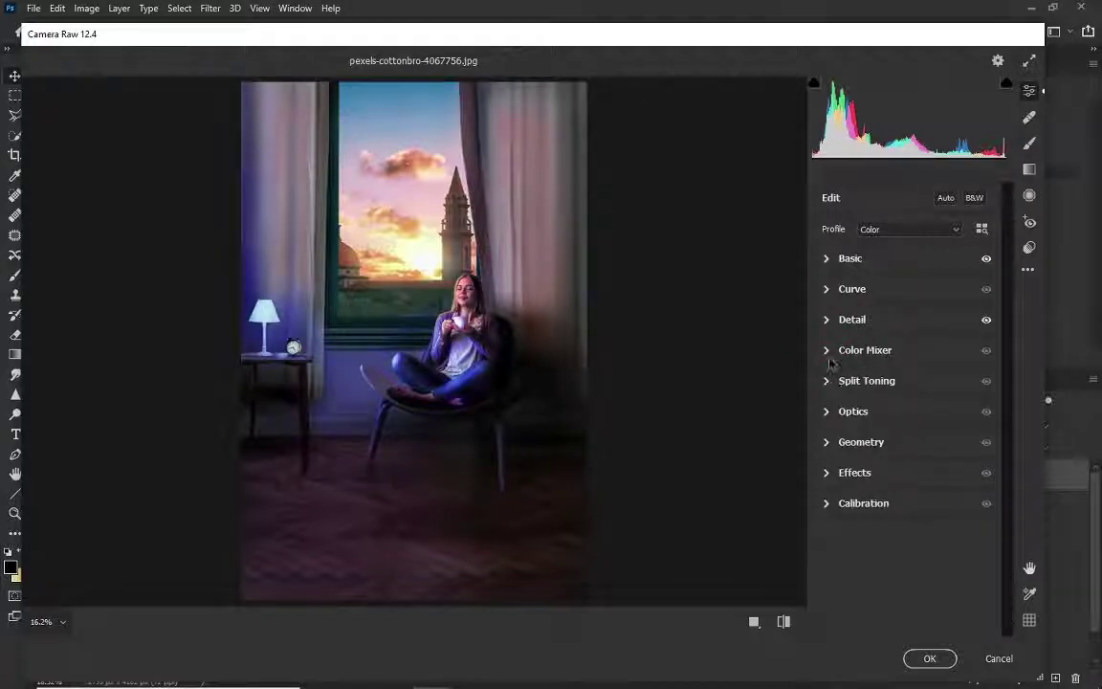
# Step: Shift the HSL hues for reds, oranges, yellows, greens, aquas, blues and magentas
pyautogui.click(842, 350)
pyautogui.click(829, 394)
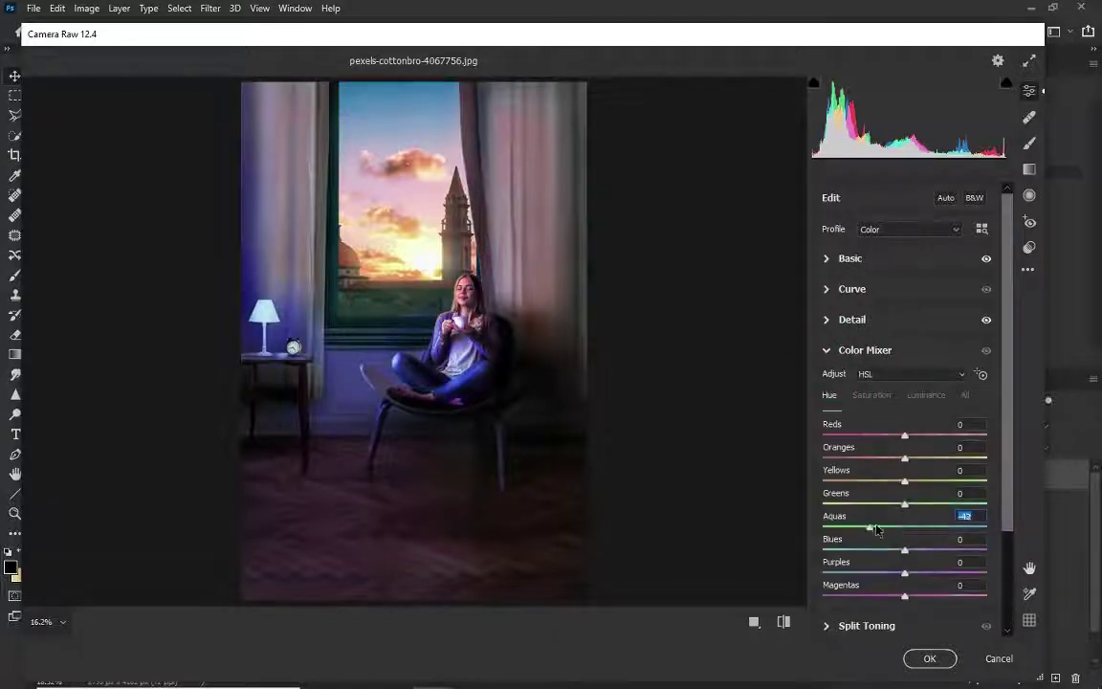
pyautogui.moveTo(905, 549); pyautogui.dragTo(896, 550)
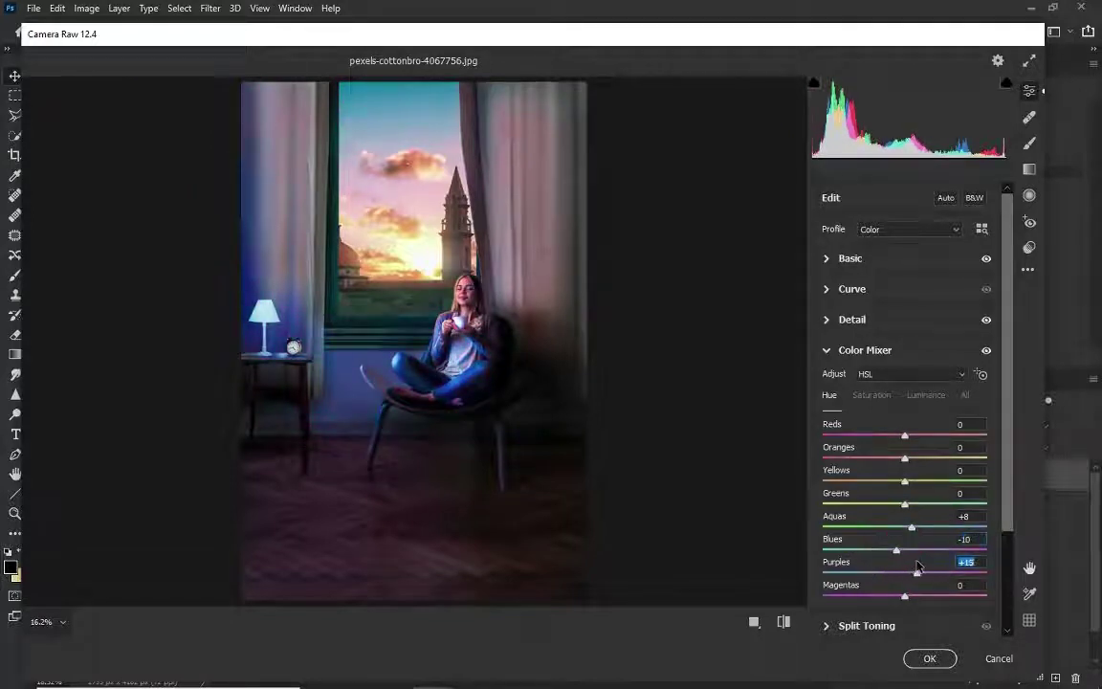
pyautogui.moveTo(906, 595); pyautogui.dragTo(850, 595)
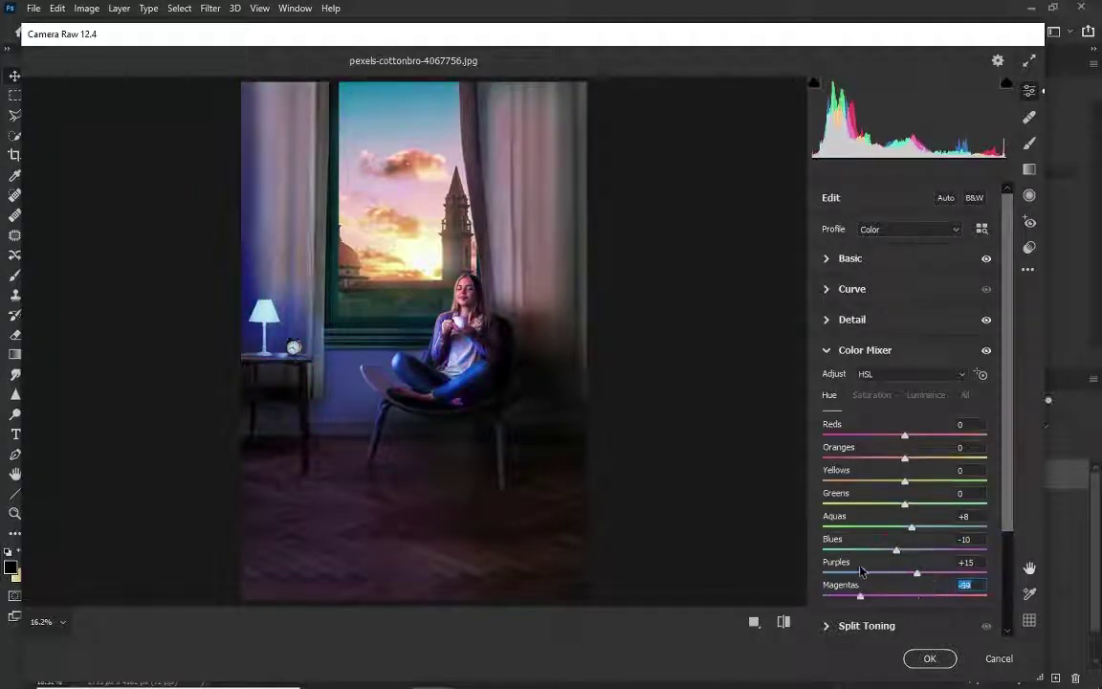
pyautogui.moveTo(906, 480)
pyautogui.mouseDown()
pyautogui.moveTo(891, 481)
pyautogui.moveTo(932, 459)
pyautogui.moveTo(902, 458)
pyautogui.mouseUp()
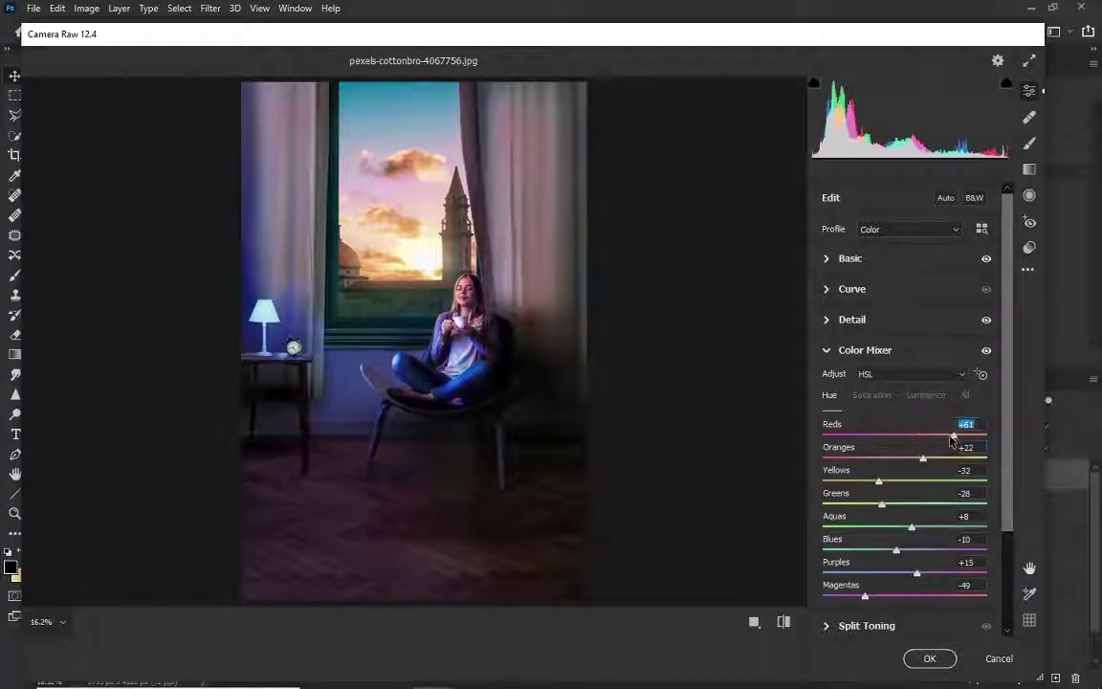
# Step: Raise HSL luminance: reds to +25, plus brighter oranges, yellows and blues
pyautogui.click(925, 395)
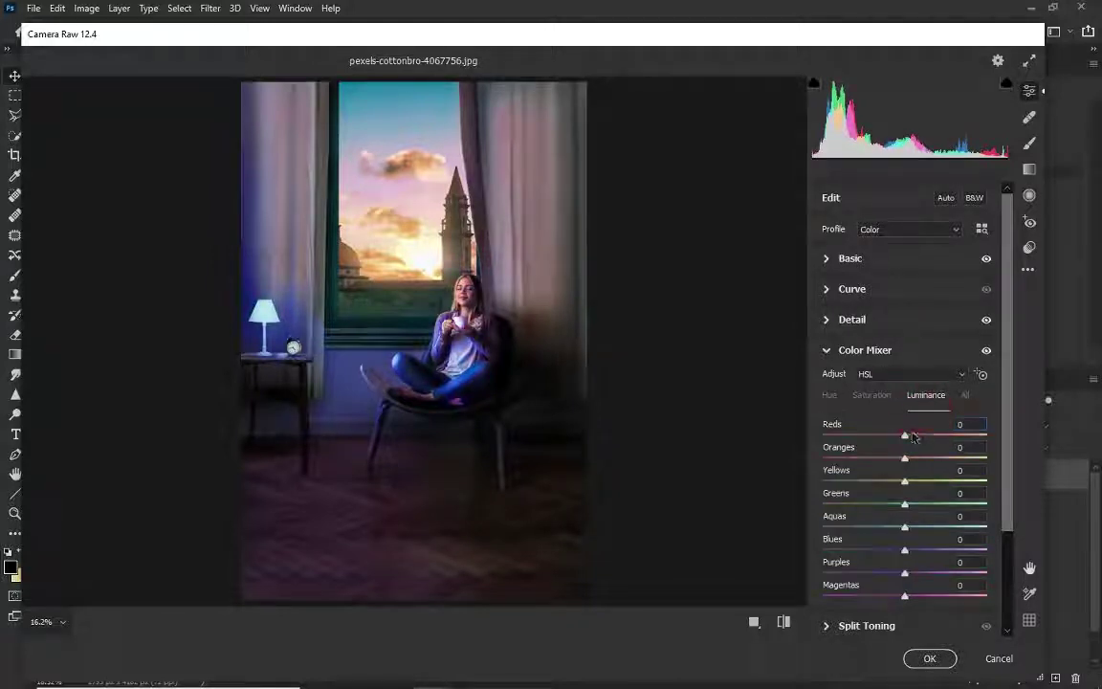
pyautogui.moveTo(905, 435)
pyautogui.mouseDown()
pyautogui.moveTo(926, 438)
pyautogui.moveTo(917, 481)
pyautogui.mouseUp()
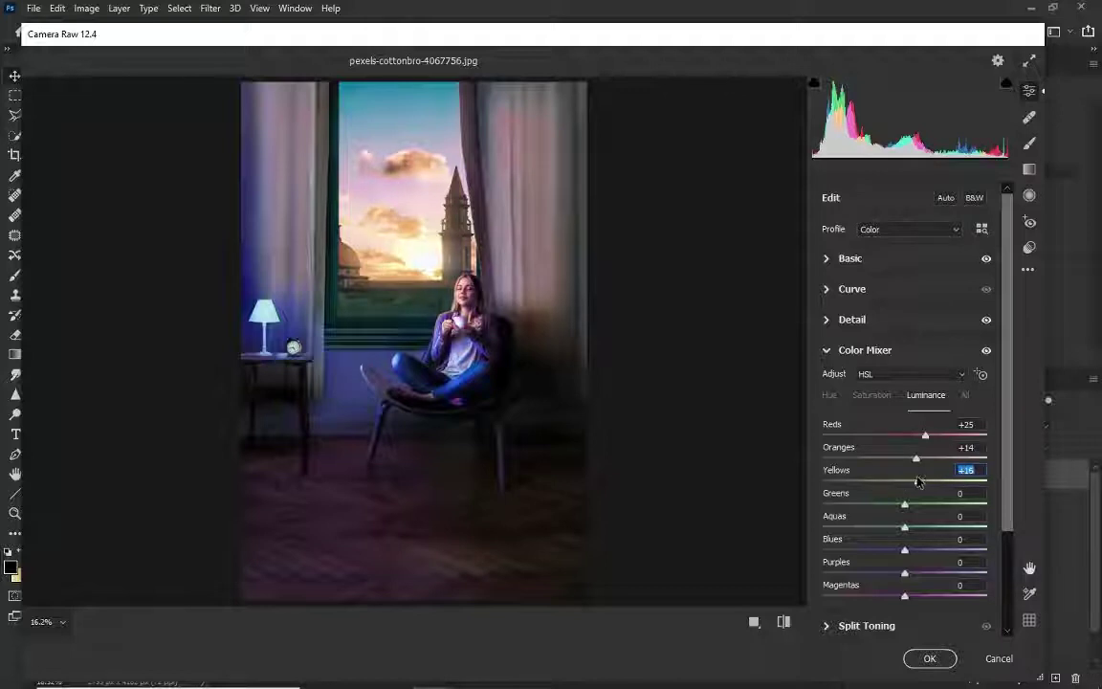
pyautogui.moveTo(904, 550); pyautogui.dragTo(918, 551)
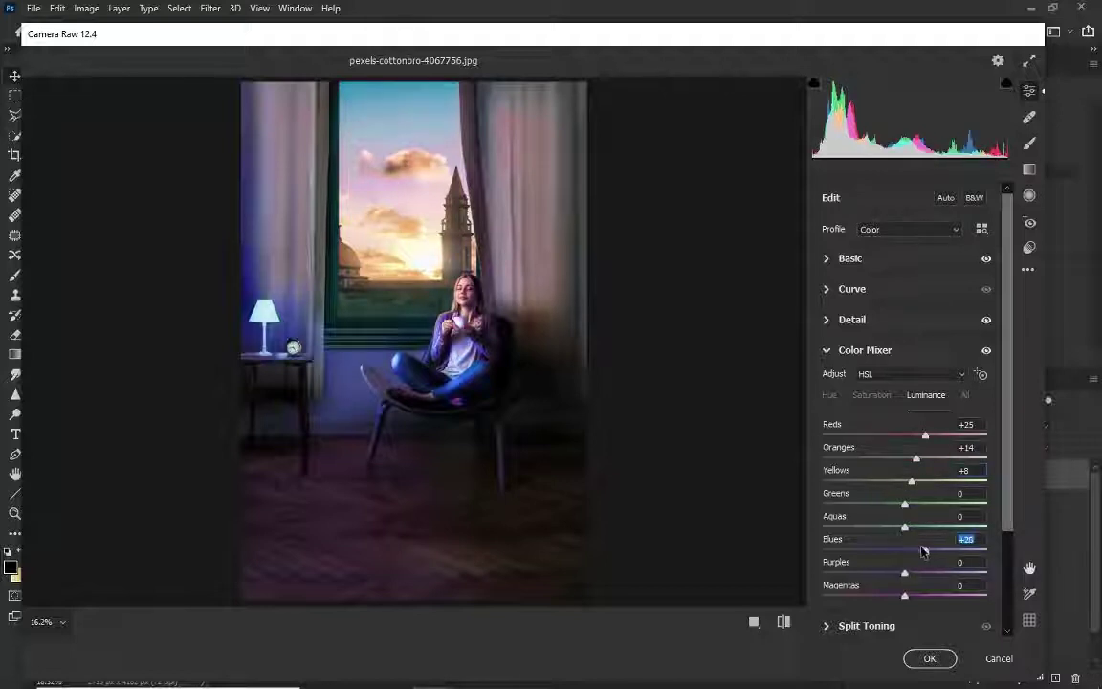
pyautogui.click(829, 352)
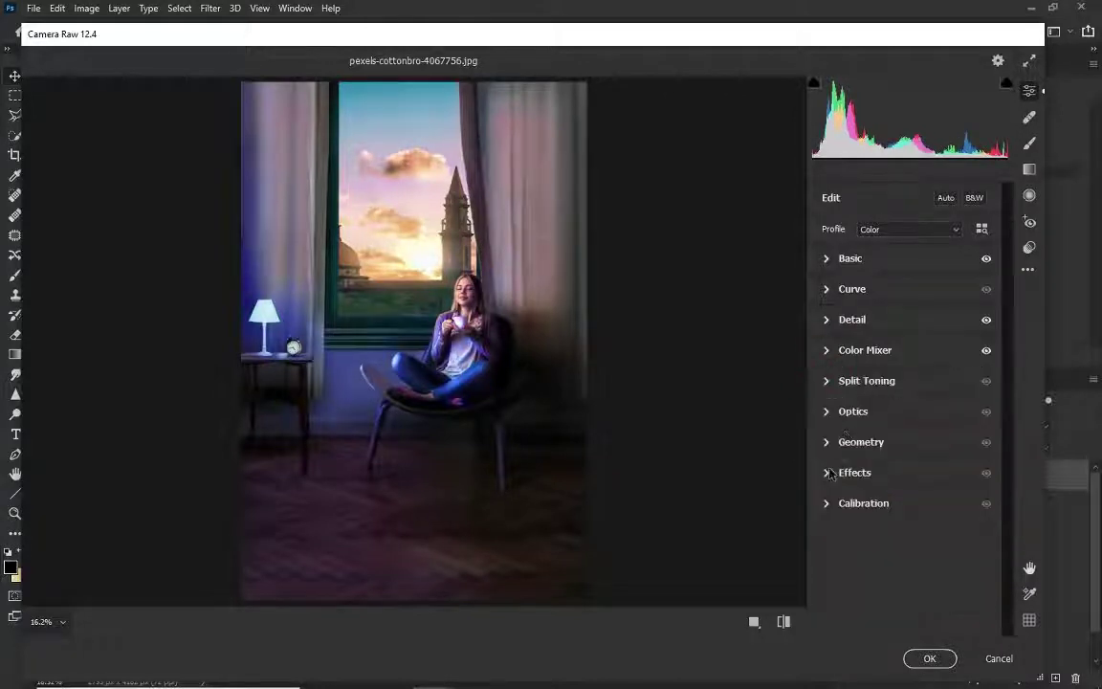
# Step: Give the Split Toning highlights a faint warm tint, hue 15 and saturation 14
pyautogui.click(827, 412)
pyautogui.click(826, 381)
pyautogui.moveTo(823, 431)
pyautogui.mouseDown()
pyautogui.moveTo(876, 431)
pyautogui.moveTo(846, 455)
pyautogui.moveTo(900, 432)
pyautogui.moveTo(814, 438)
pyautogui.mouseUp()
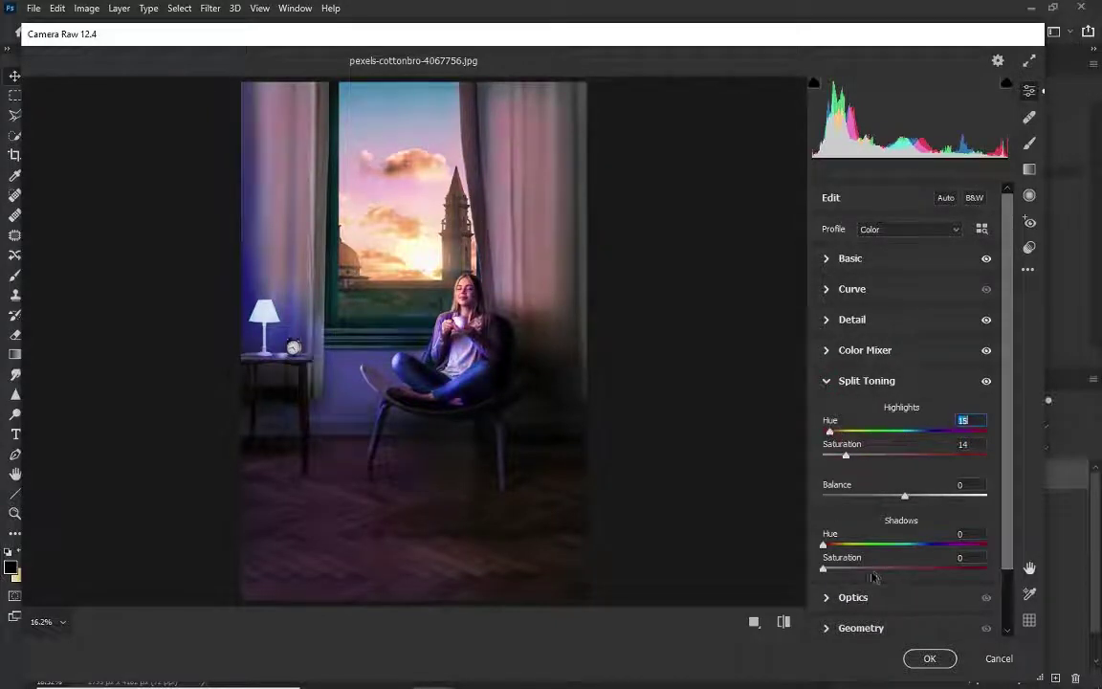
# Step: Set Calibration red hue +10, green hue -31, green saturation +7, blue hue +6, and apply
pyautogui.click(827, 381)
pyautogui.keyDown('alt'); pyautogui.click(606, 389); pyautogui.keyUp('alt')
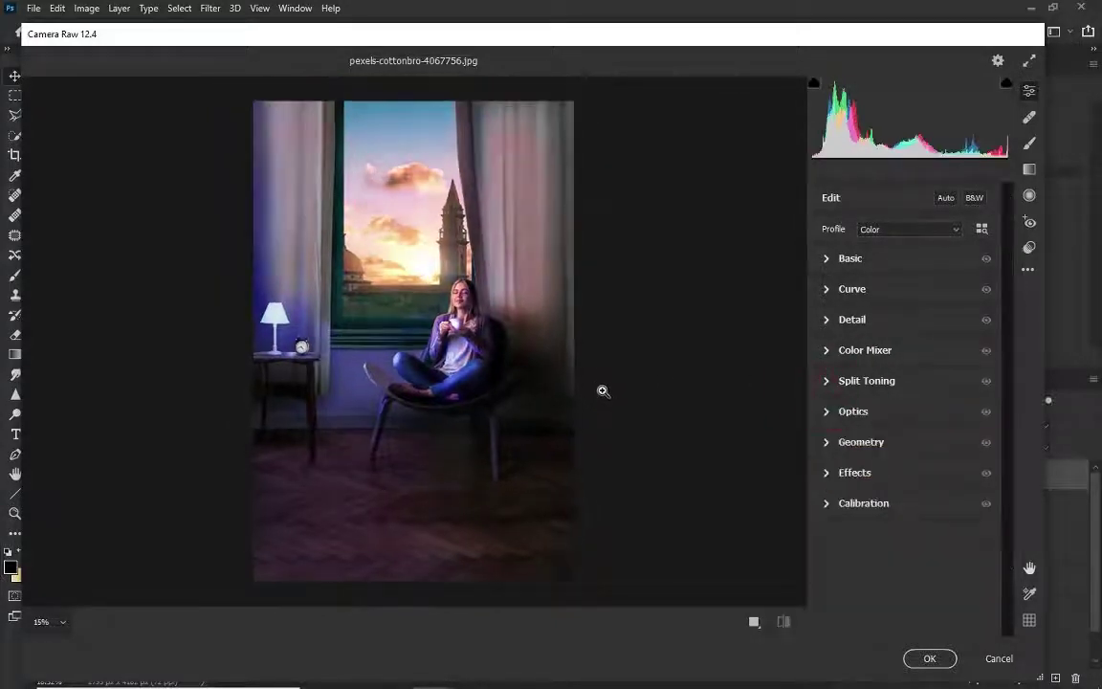
pyautogui.click(829, 506)
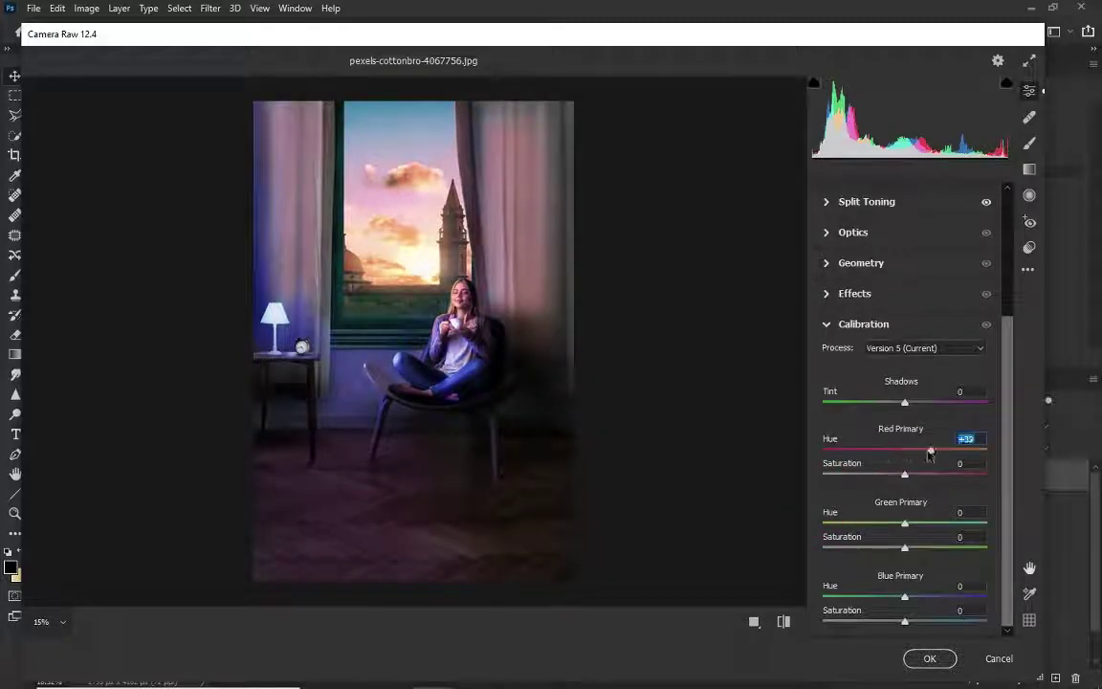
pyautogui.press('Up')
pyautogui.press('Up')
pyautogui.press('Up')
pyautogui.press('Up')
pyautogui.press('Up')
pyautogui.press('Up')
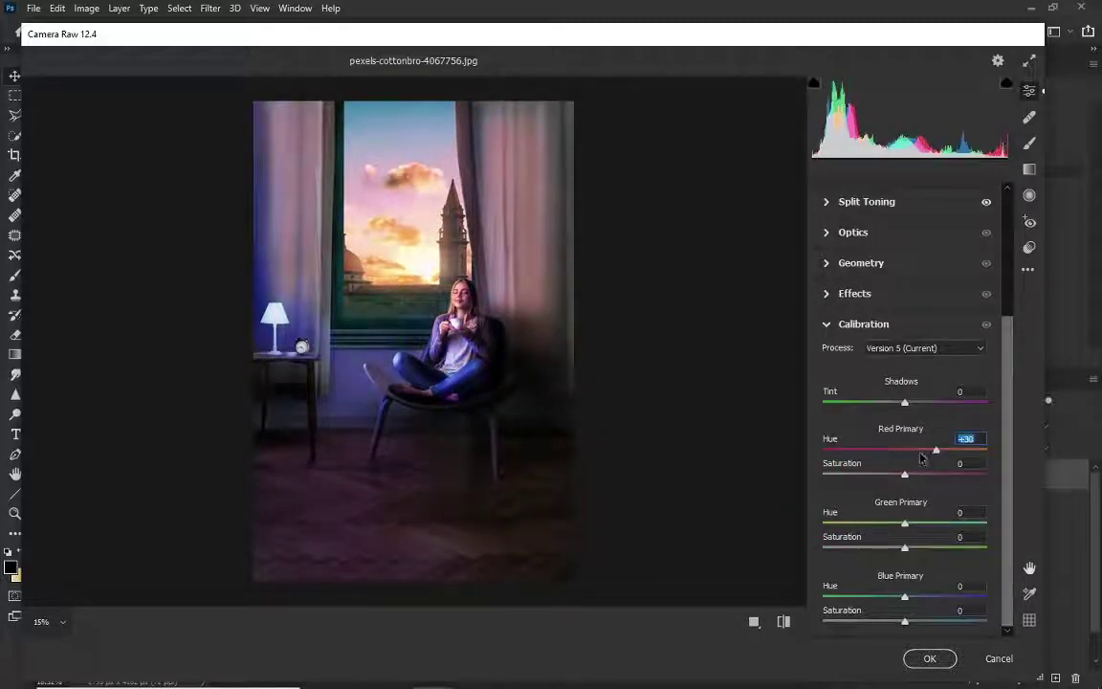
pyautogui.click(912, 451)
pyautogui.moveTo(875, 525); pyautogui.dragTo(880, 524)
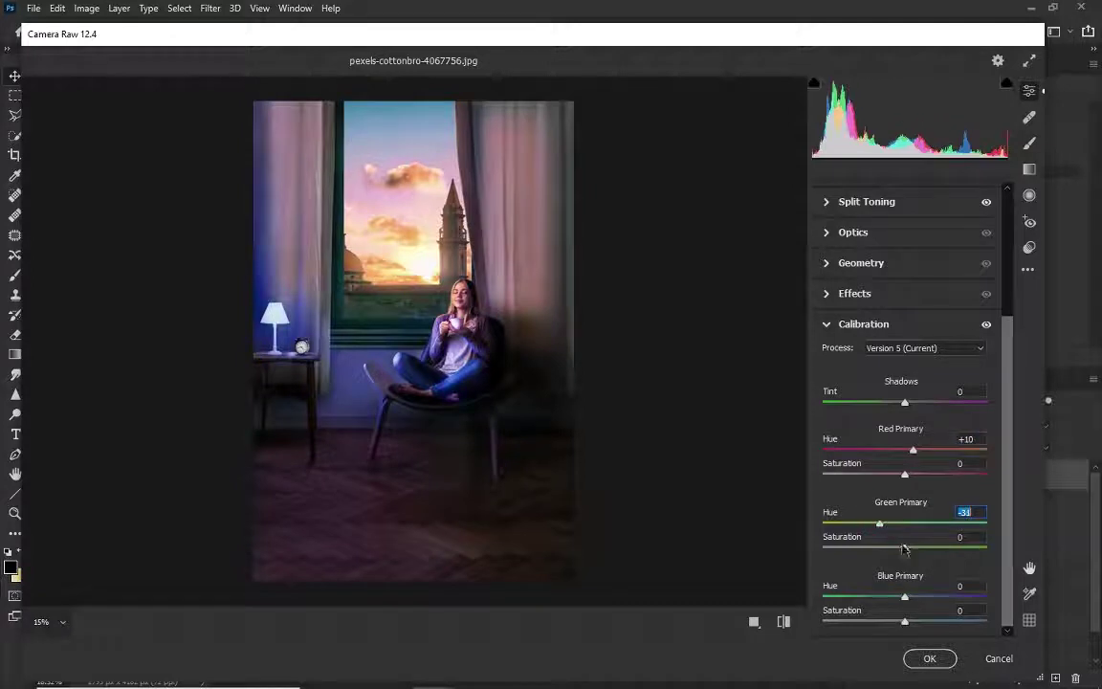
pyautogui.click(921, 547)
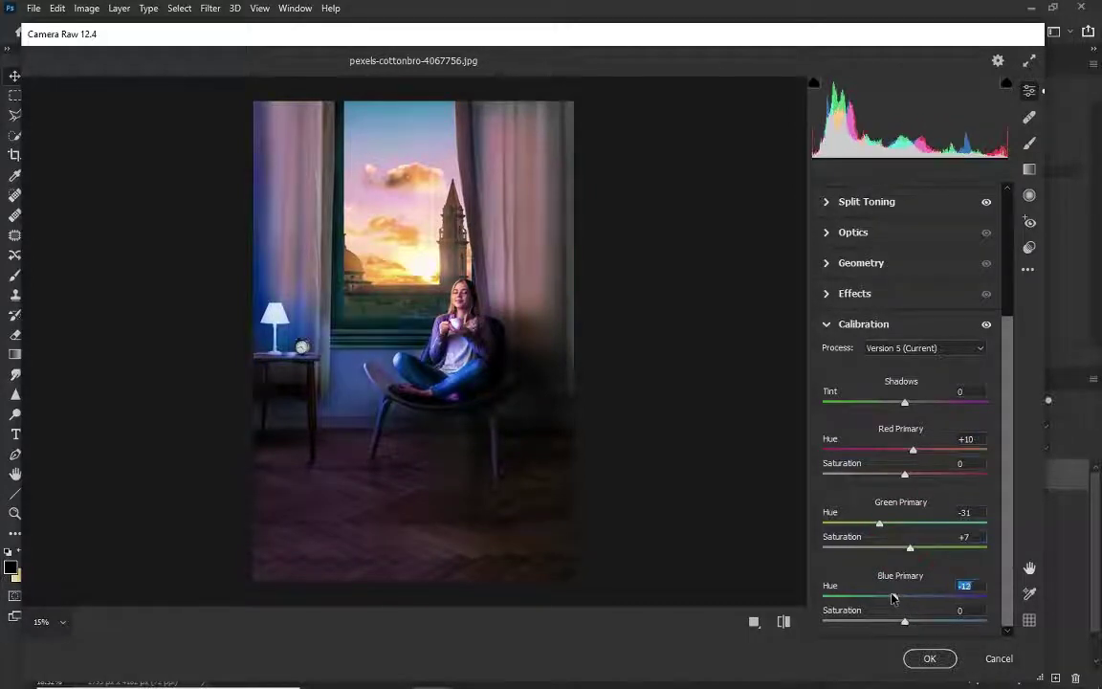
pyautogui.moveTo(907, 596)
pyautogui.mouseDown()
pyautogui.moveTo(933, 597)
pyautogui.moveTo(909, 597)
pyautogui.mouseUp()
pyautogui.click(417, 319)
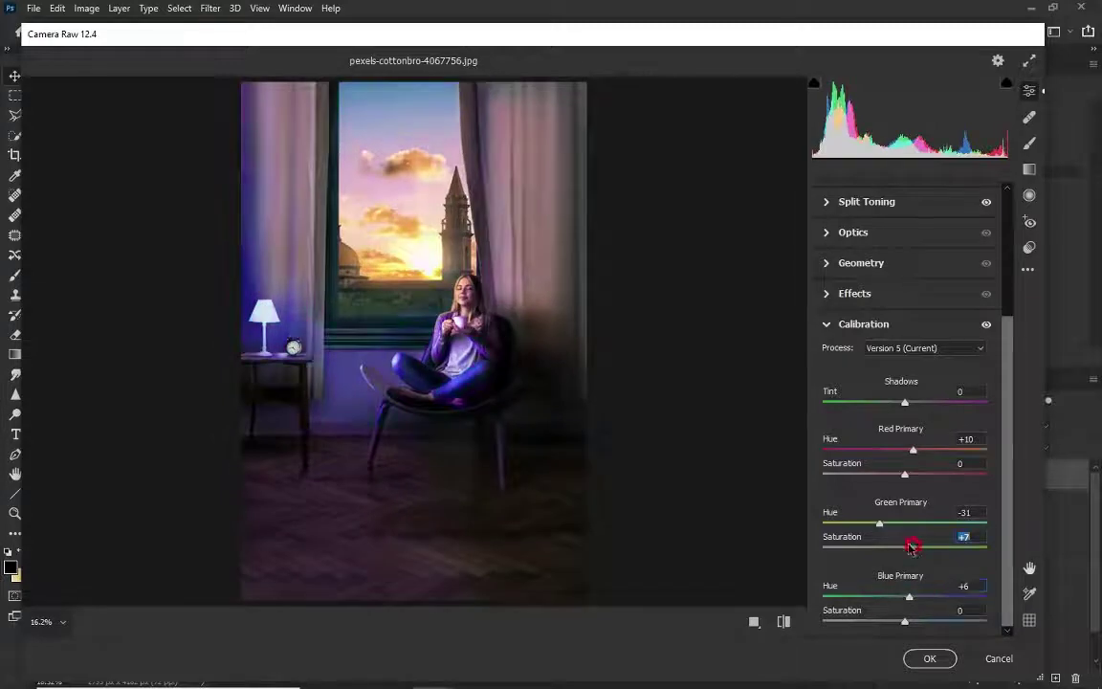
pyautogui.click(930, 658)
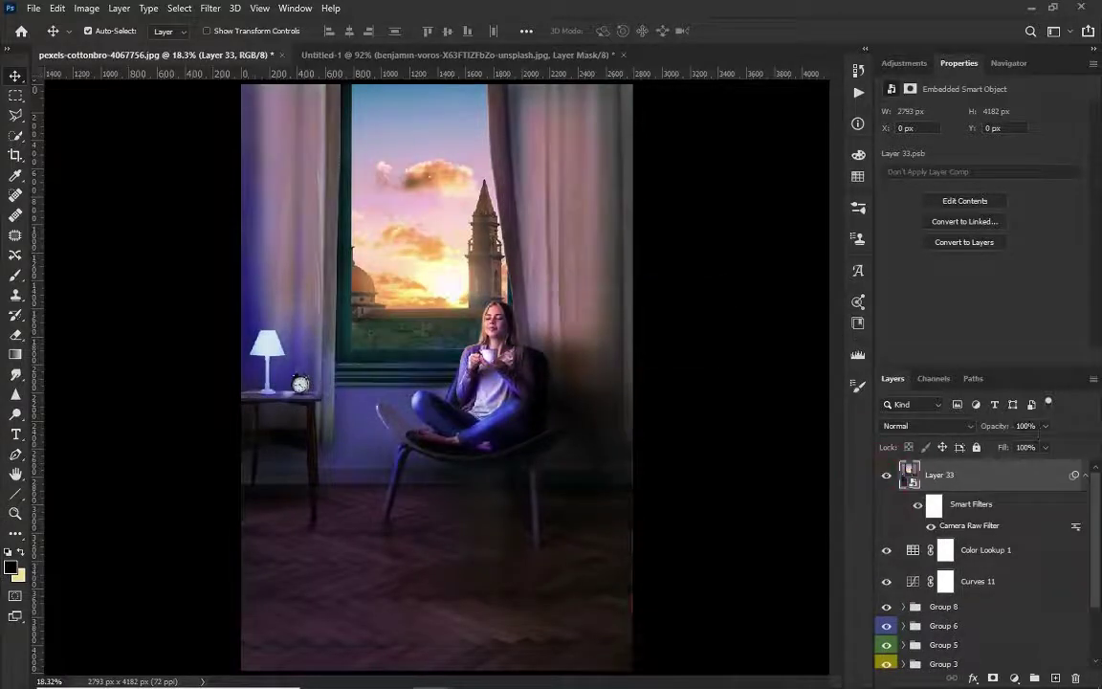
# Step: Lower the graded Layer 33's opacity to 63%
pyautogui.moveTo(1031, 447); pyautogui.dragTo(945, 447)
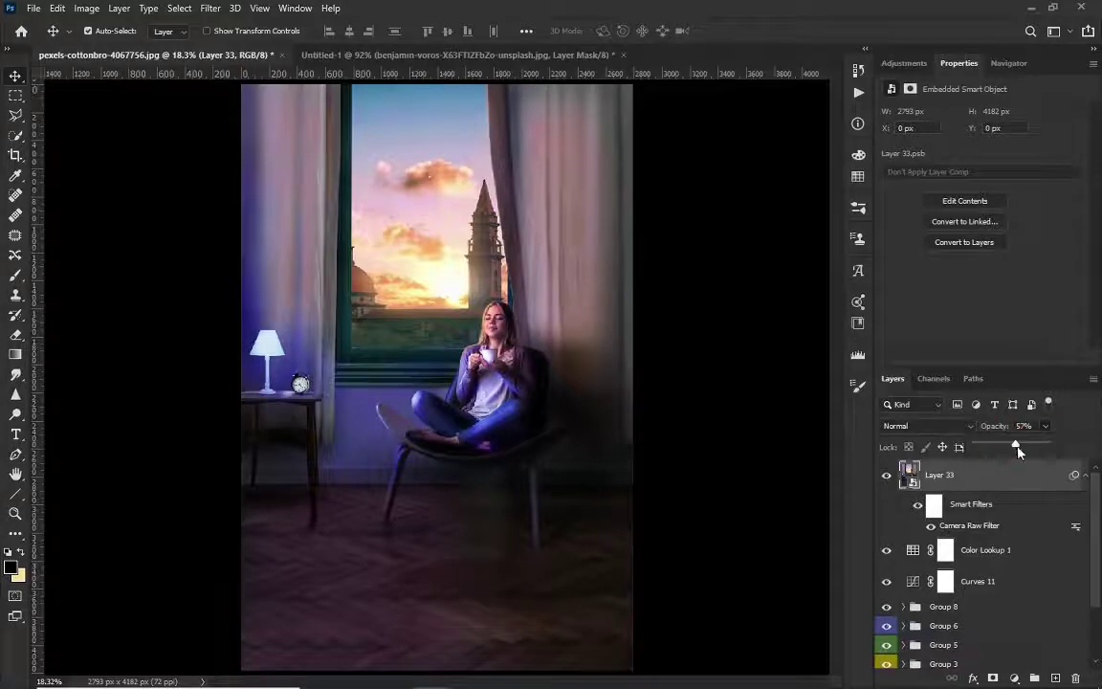
pyautogui.moveTo(1016, 445); pyautogui.dragTo(1021, 447)
pyautogui.scroll(-2, 914, 581)
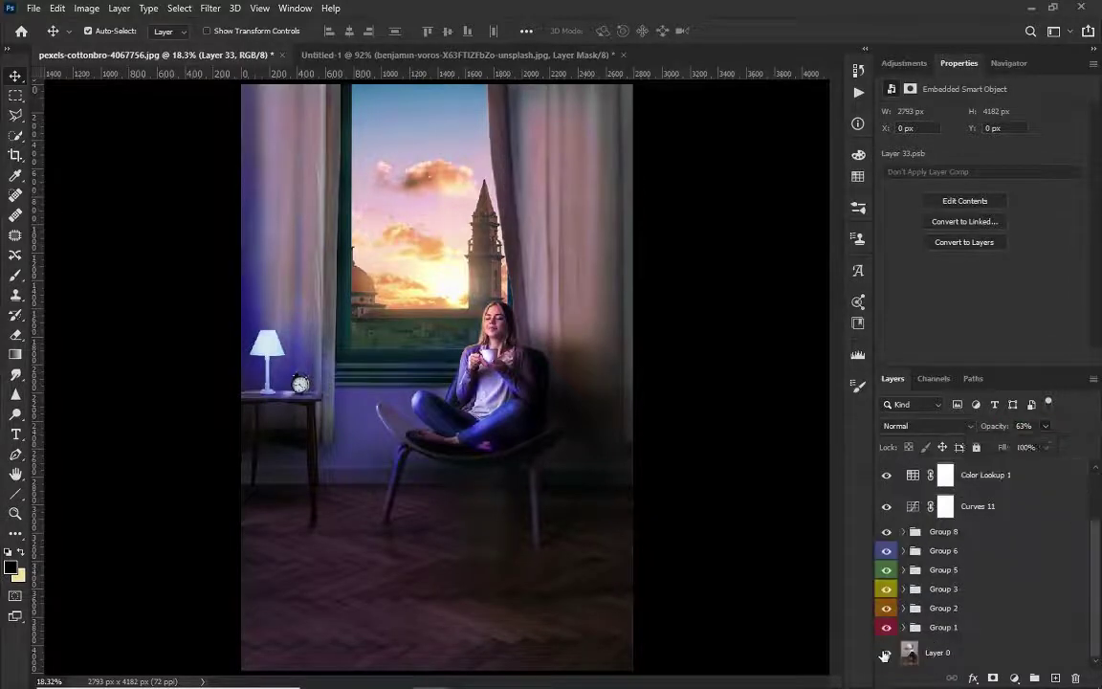